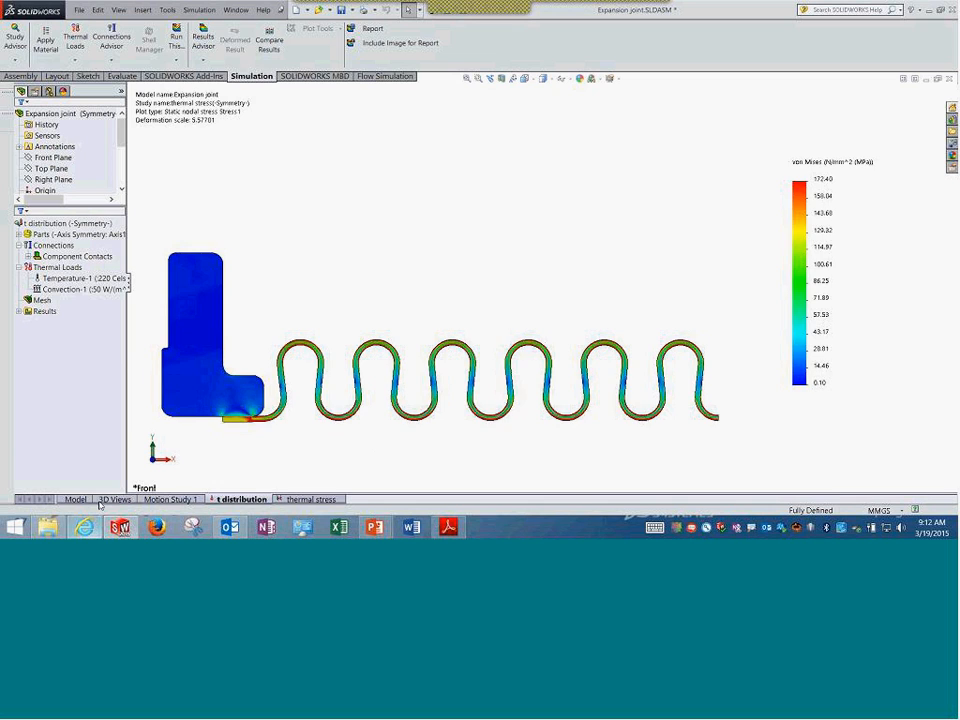
- Create a new thermal study of the expansion joint with 2D simplification enabled
{"action": "right_click", "coordinate": [209, 500]}
{"action": "left_click", "coordinate": [236, 480]}
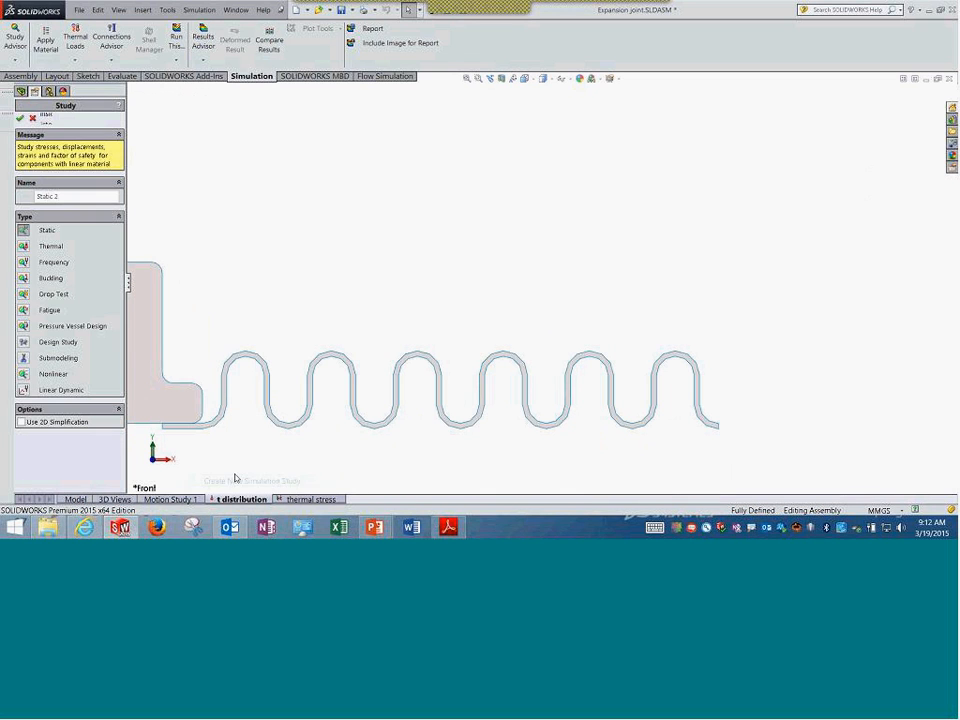
{"action": "left_click", "coordinate": [26, 249]}
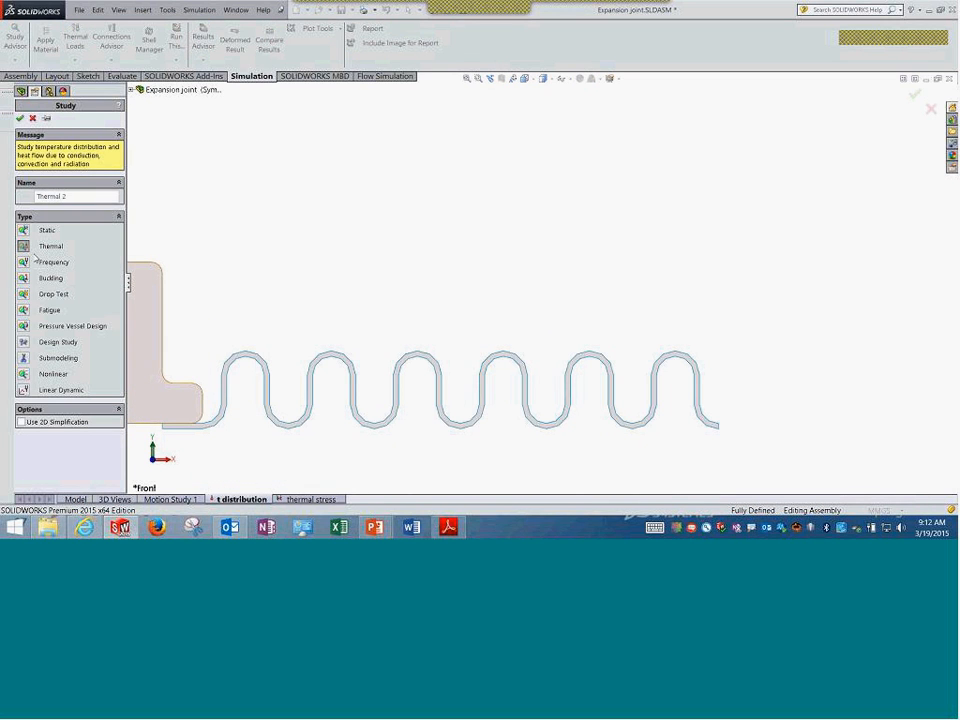
{"action": "left_click", "coordinate": [466, 80]}
{"action": "left_click", "coordinate": [484, 78]}
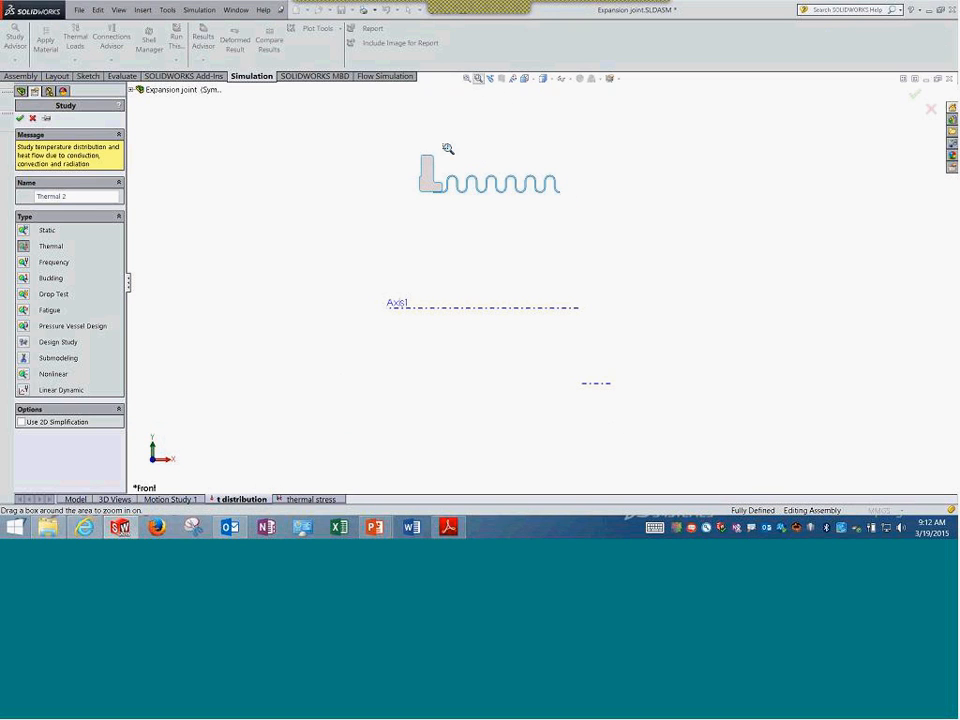
{"action": "left_click_drag", "start_coordinate": [400, 134], "coordinate": [584, 208]}
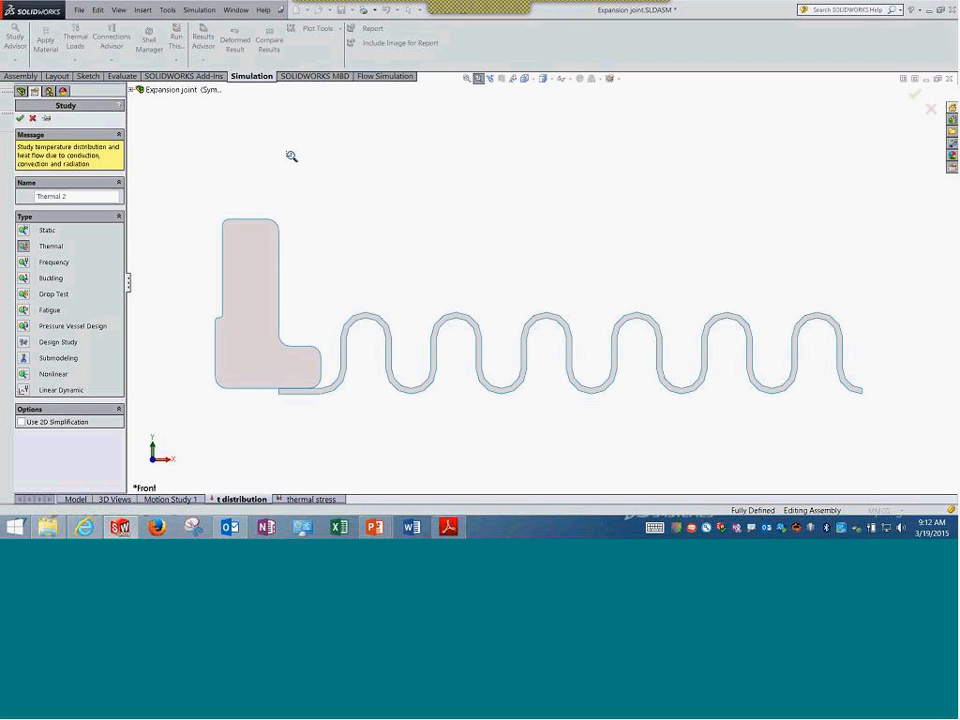
{"action": "key", "text": "Escape"}
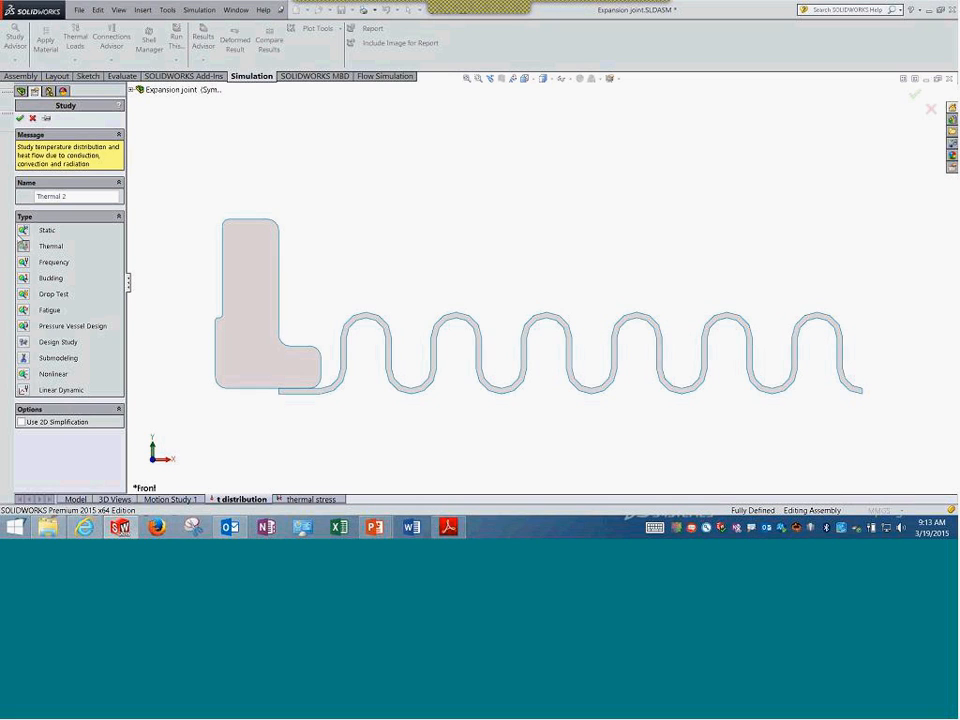
{"action": "left_click", "coordinate": [21, 422]}
{"action": "left_click", "coordinate": [20, 118]}
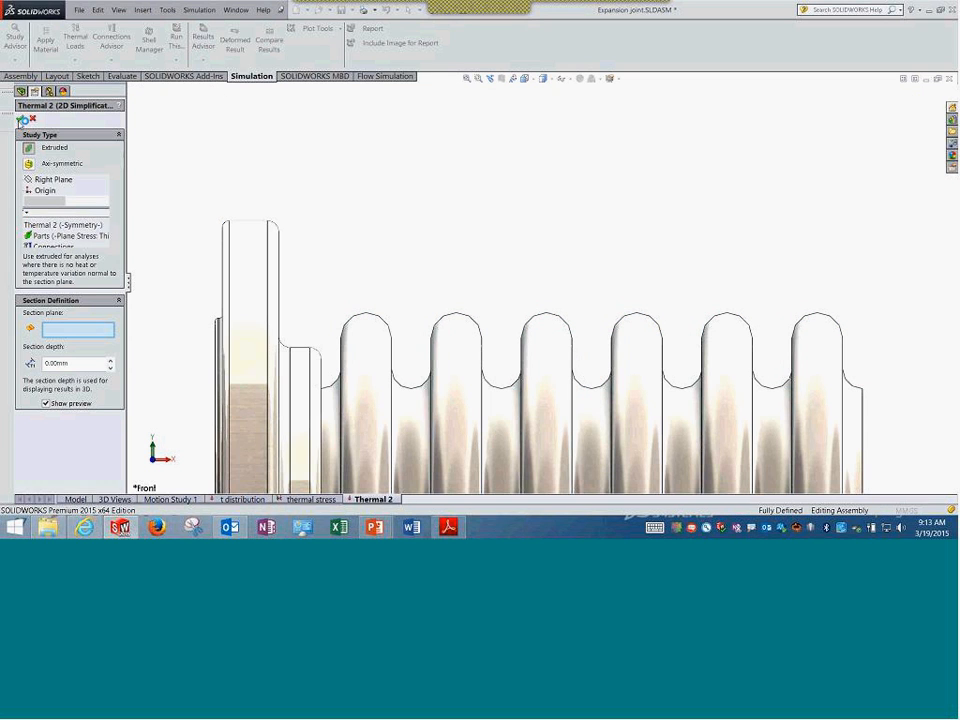
- Compare the extruded and axi-symmetric 2D simplification types and set the study type to Axi-symmetric
{"action": "left_click_drag", "start_coordinate": [127, 285], "coordinate": [172, 285]}
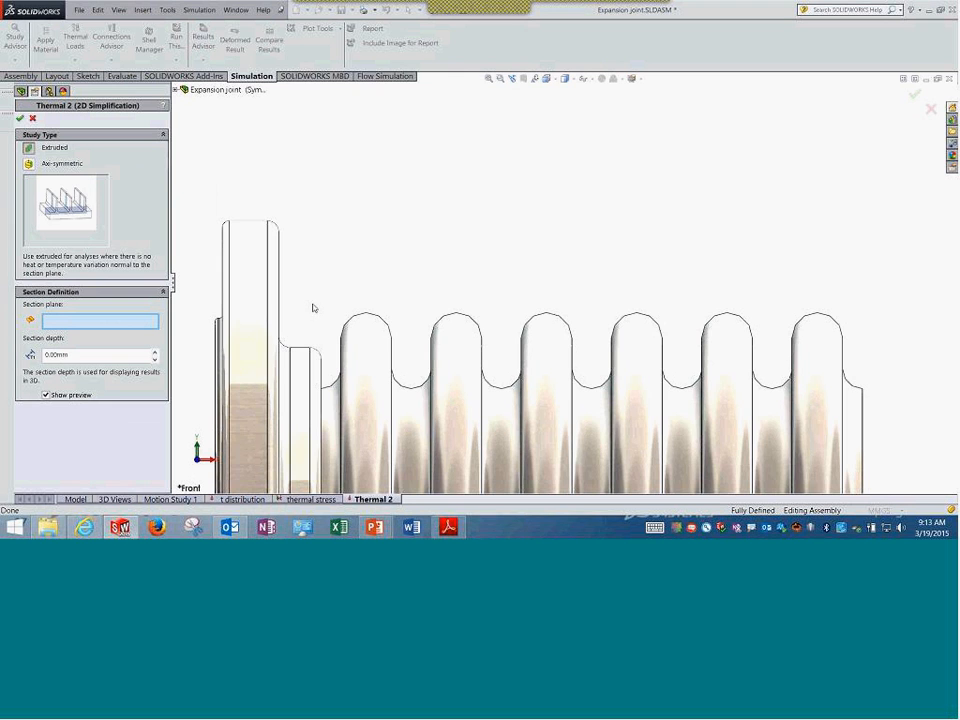
{"action": "middle_click_drag", "start_coordinate": [360, 332], "coordinate": [600, 348]}
{"action": "scroll", "coordinate": [600, 360], "scroll_direction": "up", "scroll_amount": 5}
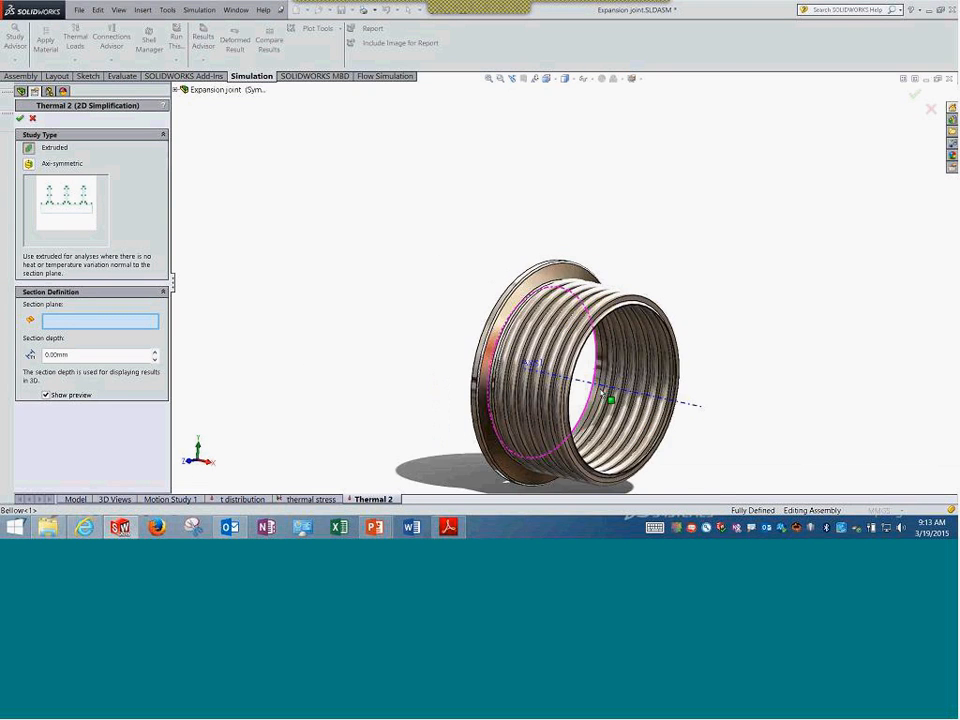
{"action": "scroll", "coordinate": [603, 392], "scroll_direction": "down", "scroll_amount": 3}
{"action": "scroll", "coordinate": [512, 143], "scroll_direction": "up", "scroll_amount": 3}
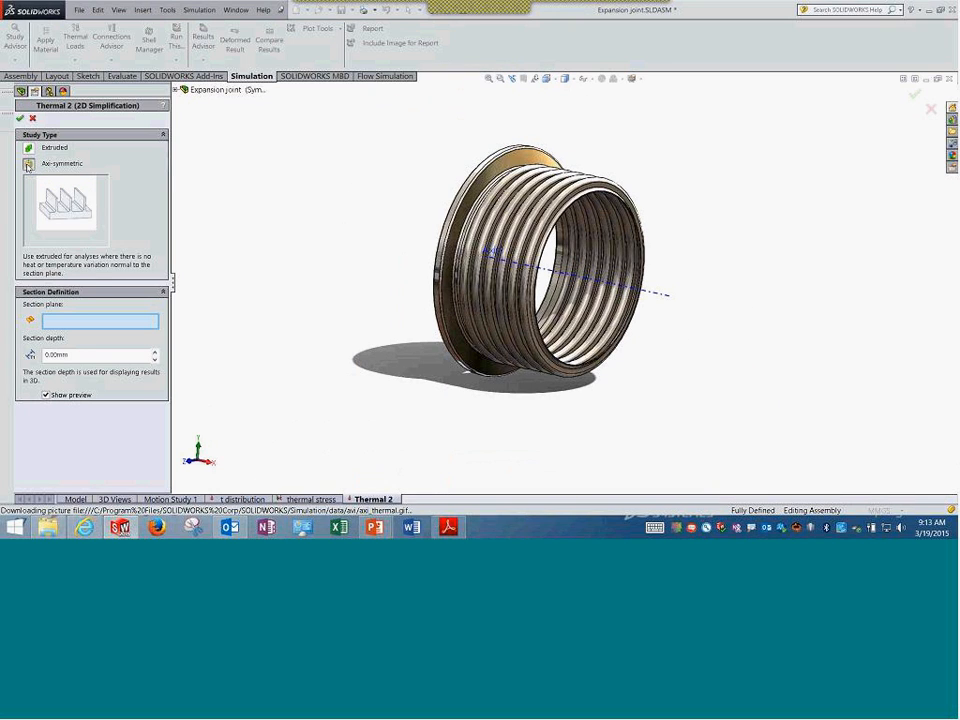
{"action": "left_click", "coordinate": [29, 164]}
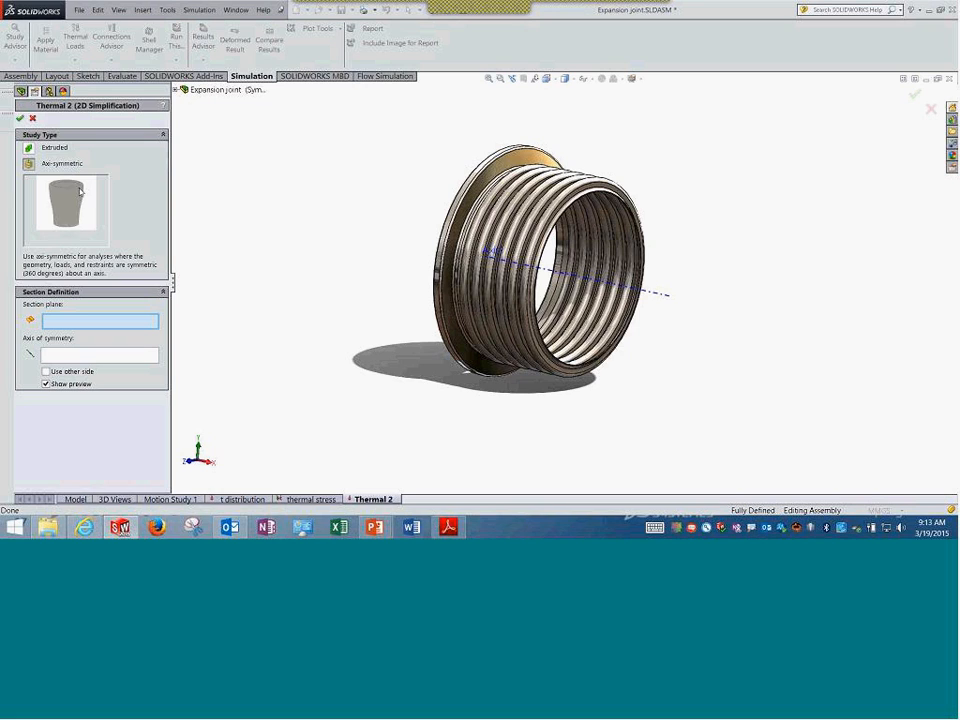
{"action": "left_click", "coordinate": [29, 150]}
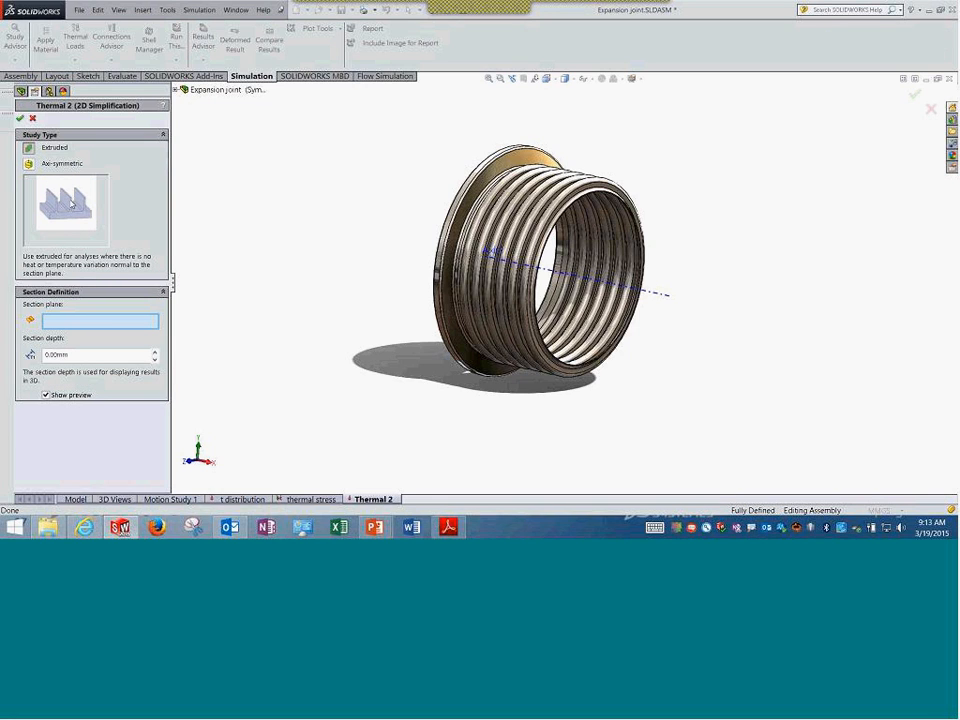
{"action": "left_click", "coordinate": [29, 164]}
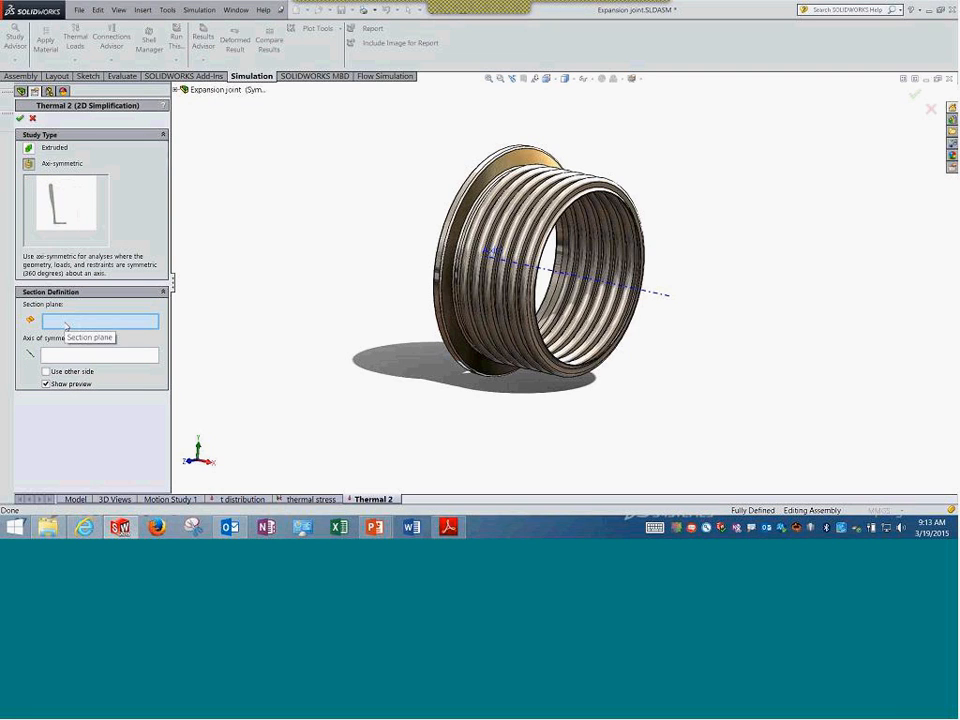
- Define the 2D section with the Front Plane as section plane and Axis1 as axis of symmetry
{"action": "left_click", "coordinate": [176, 91]}
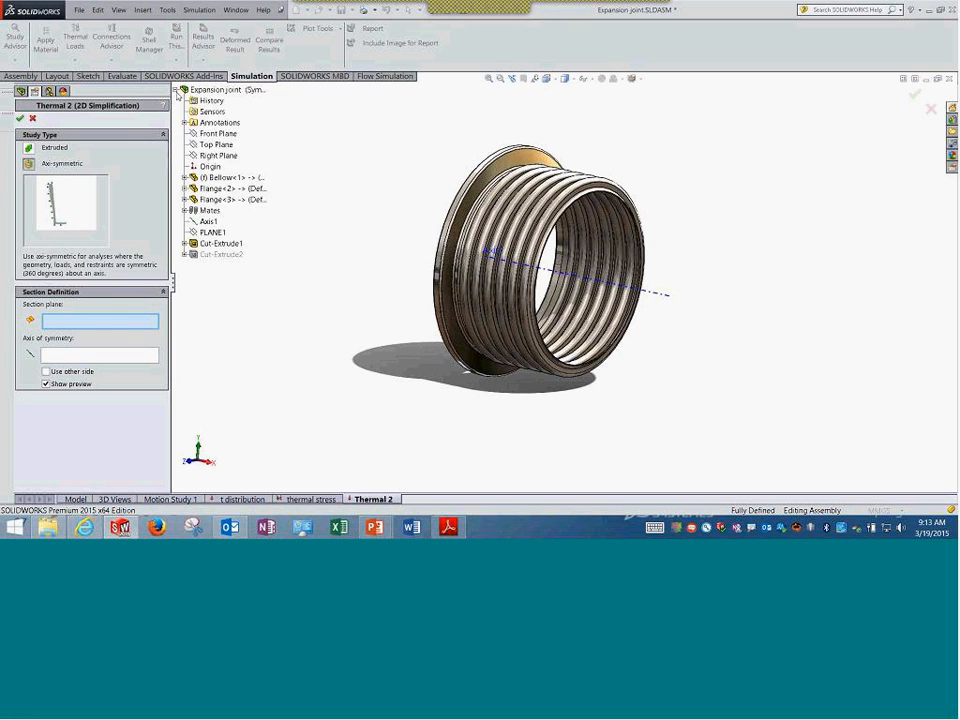
{"action": "left_click", "coordinate": [217, 134]}
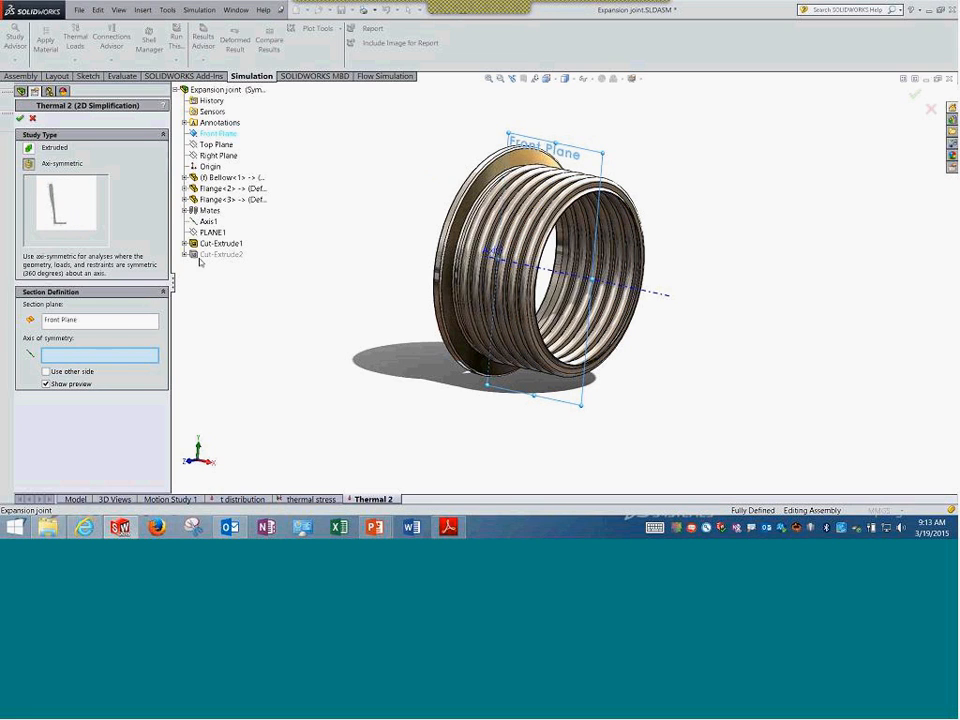
{"action": "left_click", "coordinate": [206, 222]}
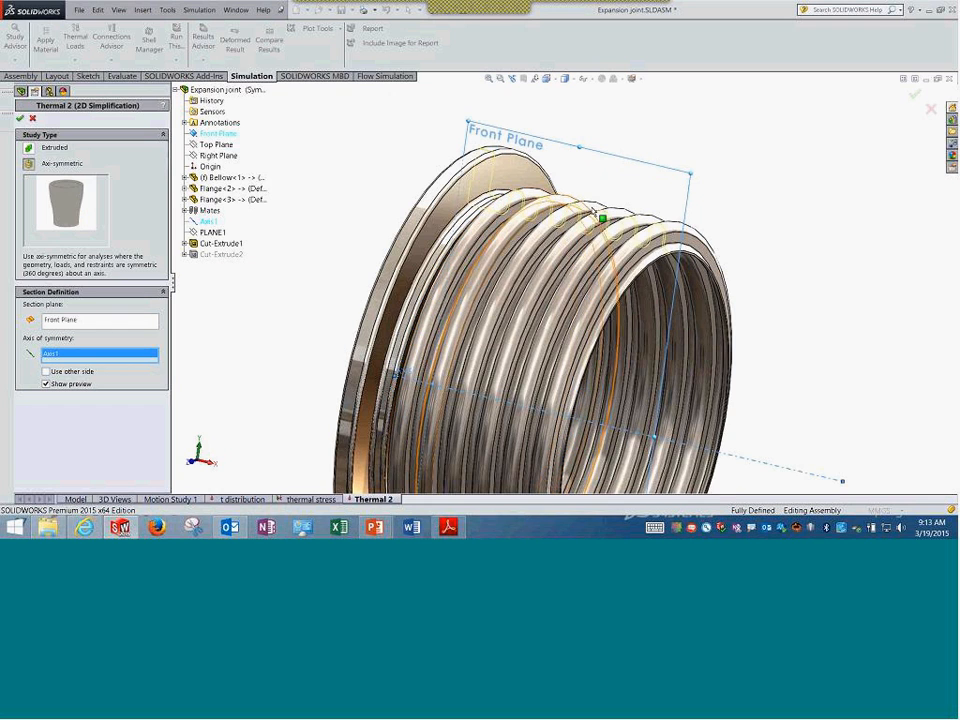
{"action": "scroll", "coordinate": [512, 148], "scroll_direction": "down", "scroll_amount": 2}
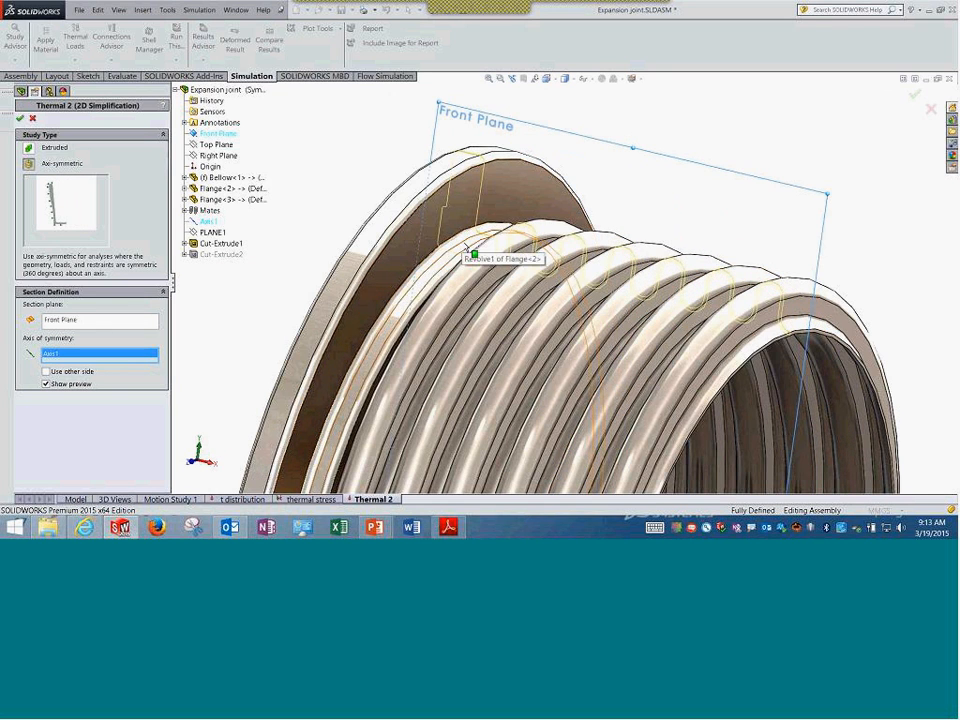
{"action": "scroll", "coordinate": [467, 253], "scroll_direction": "up", "scroll_amount": 5}
{"action": "scroll", "coordinate": [603, 295], "scroll_direction": "up", "scroll_amount": 4}
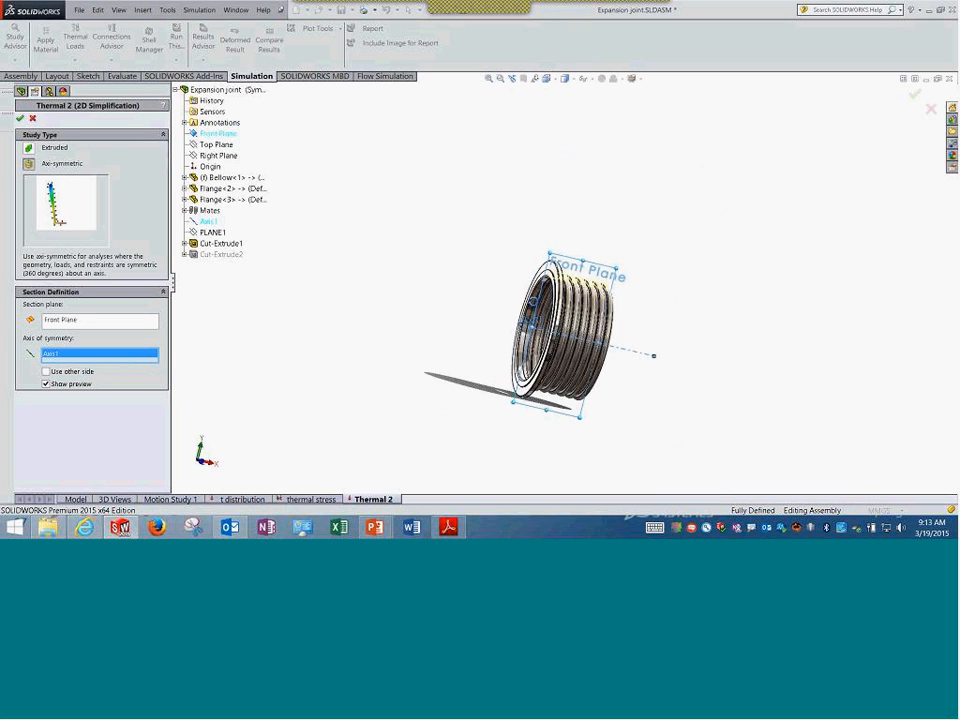
{"action": "middle_click_drag", "start_coordinate": [512, 321], "coordinate": [462, 325]}
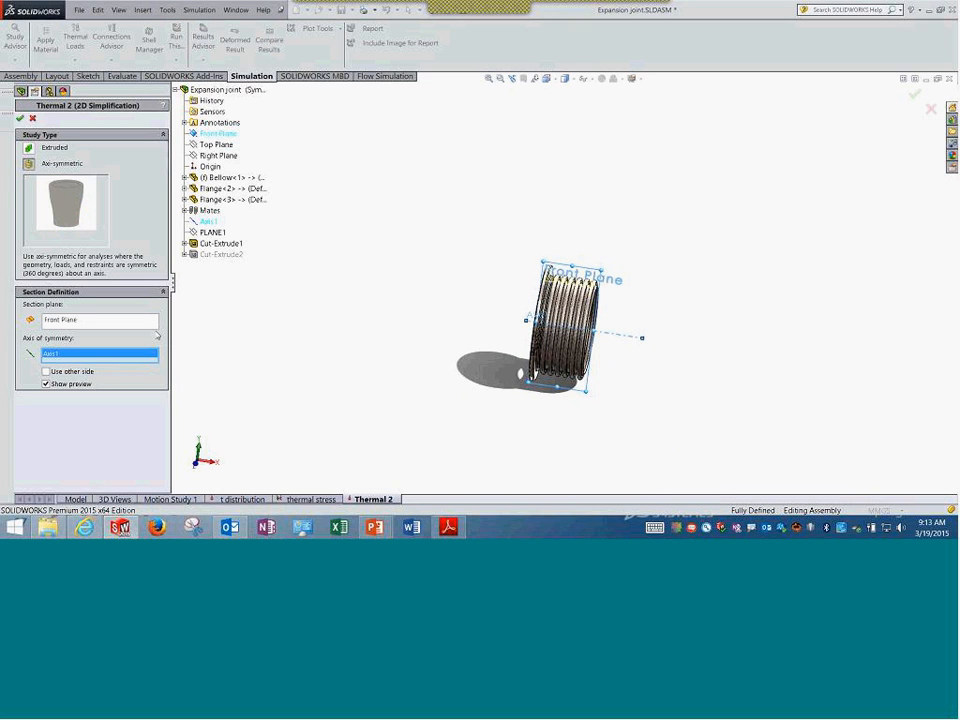
{"action": "left_click", "coordinate": [19, 118]}
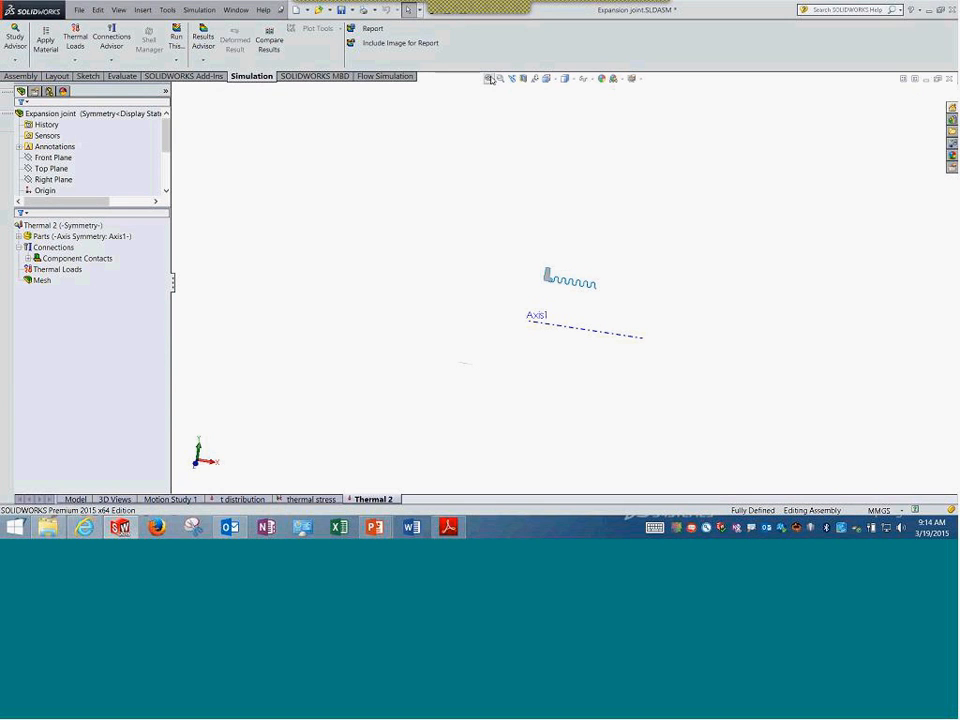
- View the simplified section from the front and list the new study's parts with their assigned materials
{"action": "left_click", "coordinate": [548, 80]}
{"action": "left_click", "coordinate": [548, 80]}
{"action": "left_click", "coordinate": [568, 124]}
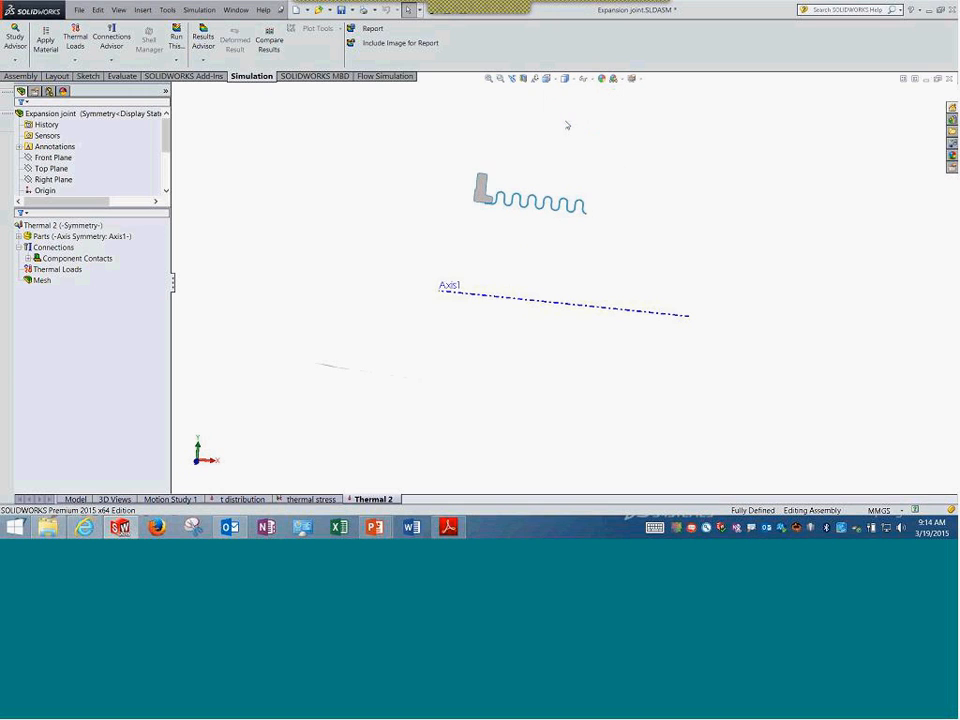
{"action": "scroll", "coordinate": [536, 178], "scroll_direction": "down", "scroll_amount": 4}
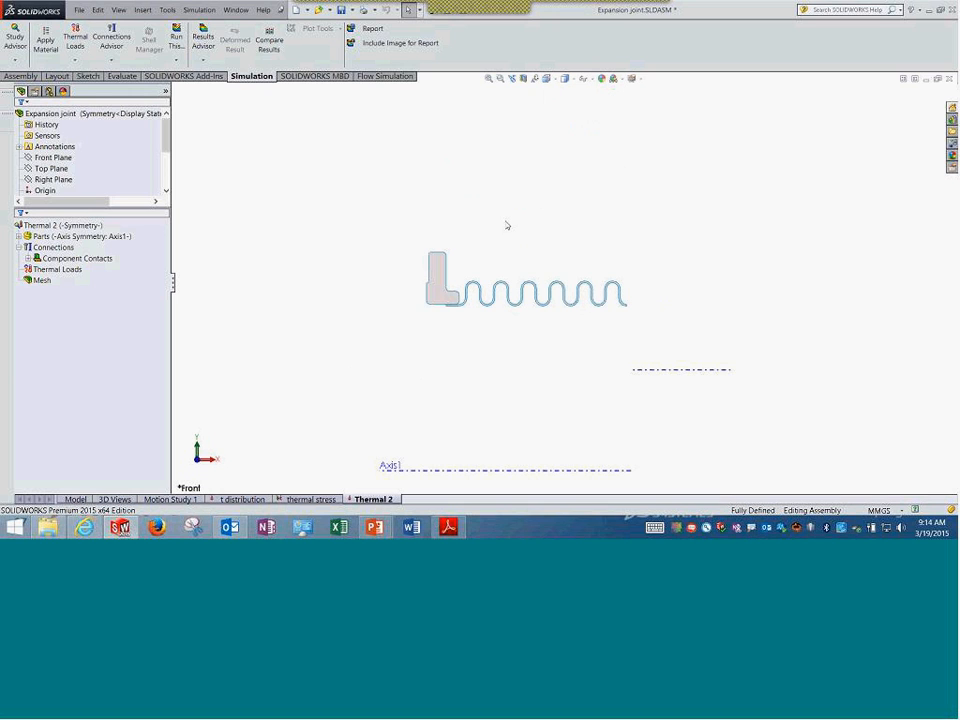
{"action": "left_click", "coordinate": [19, 237]}
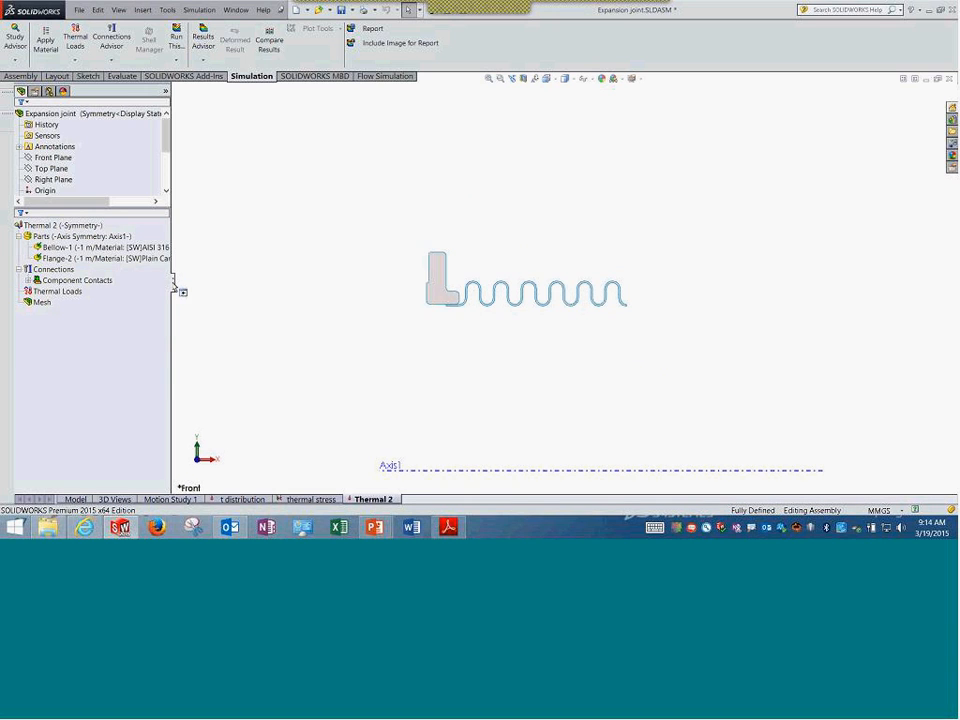
{"action": "left_click_drag", "start_coordinate": [176, 289], "coordinate": [260, 305]}
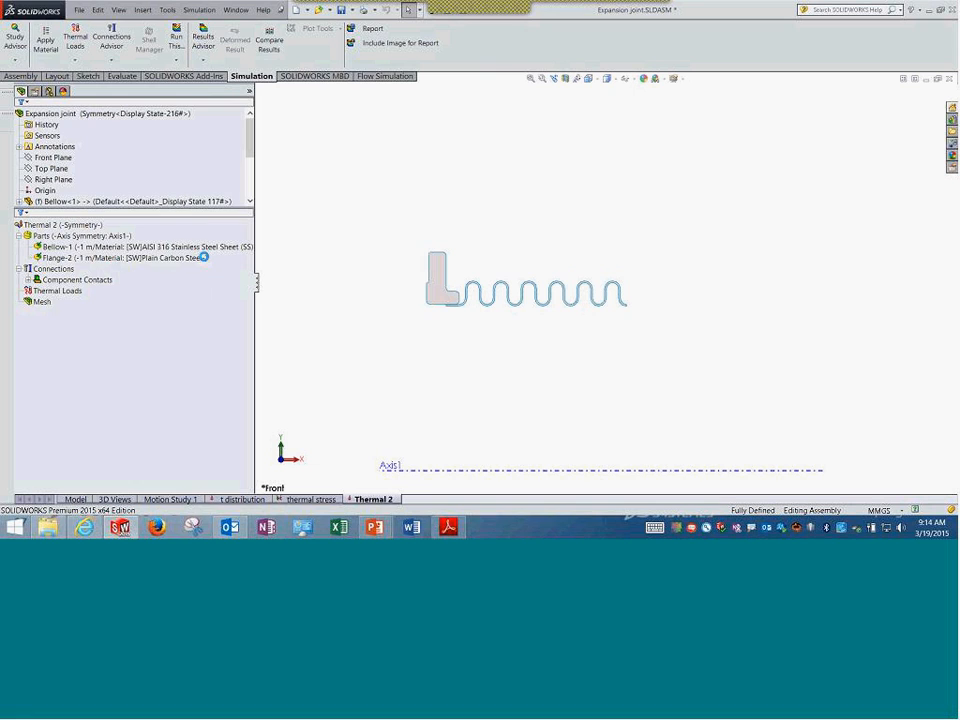
- Switch to the t distribution study and review its parts, including the bellow's material and loads, leaving the material as is
{"action": "left_click", "coordinate": [241, 499]}
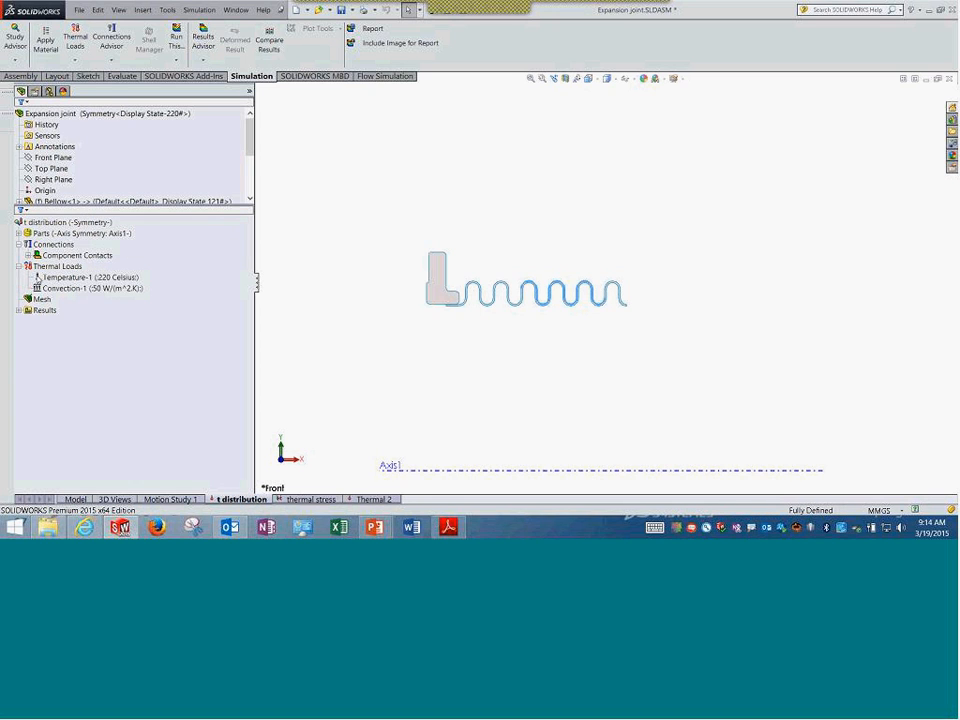
{"action": "left_click", "coordinate": [18, 233]}
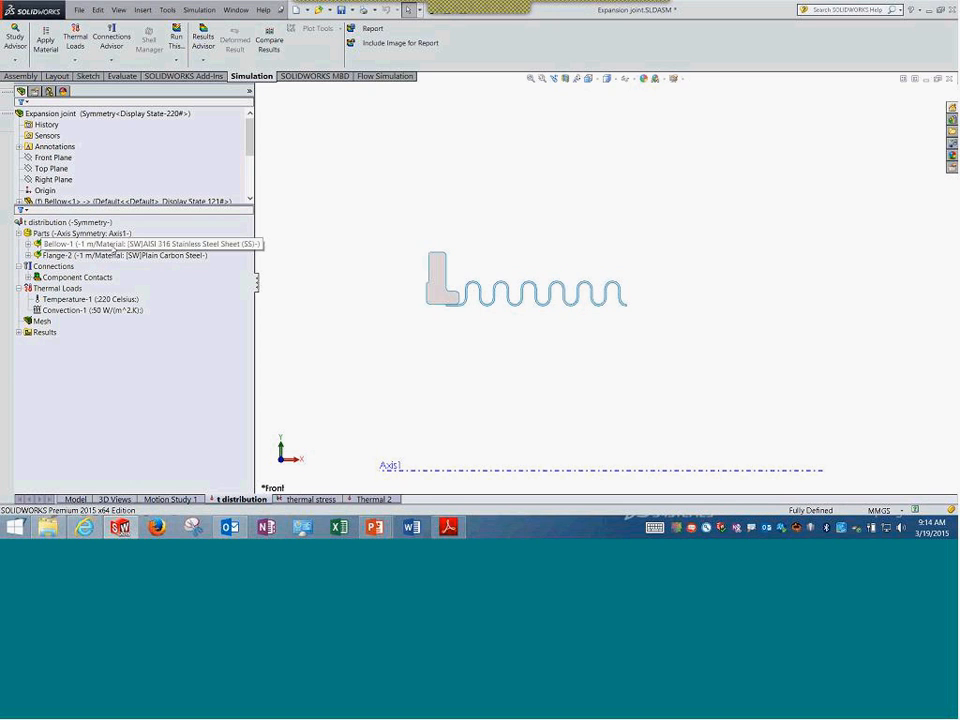
{"action": "left_click_drag", "start_coordinate": [259, 285], "coordinate": [304, 297]}
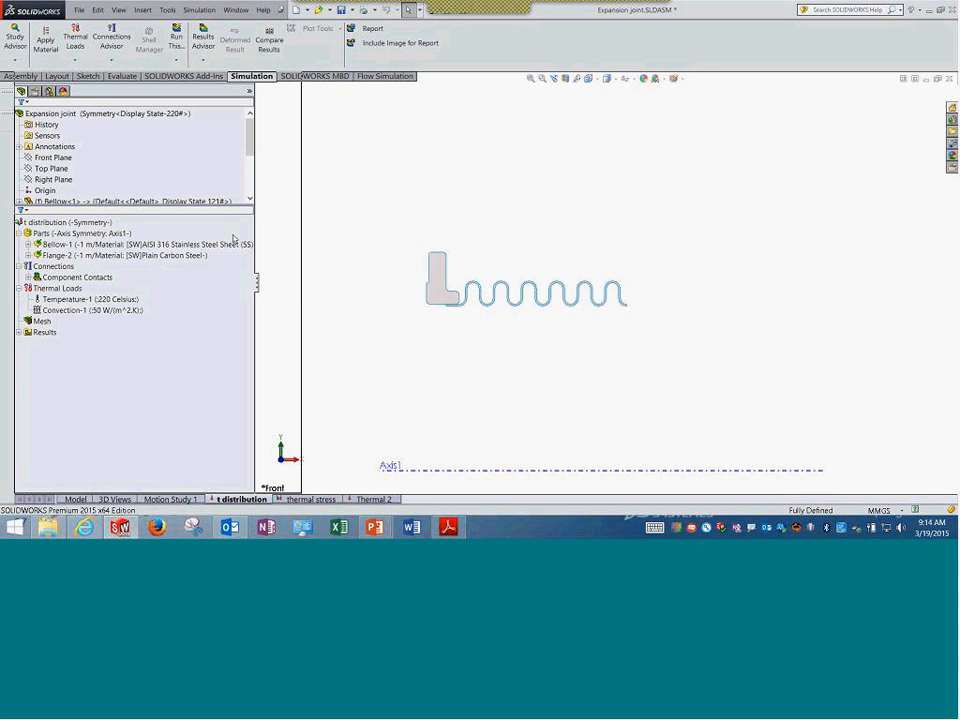
{"action": "left_click", "coordinate": [171, 243]}
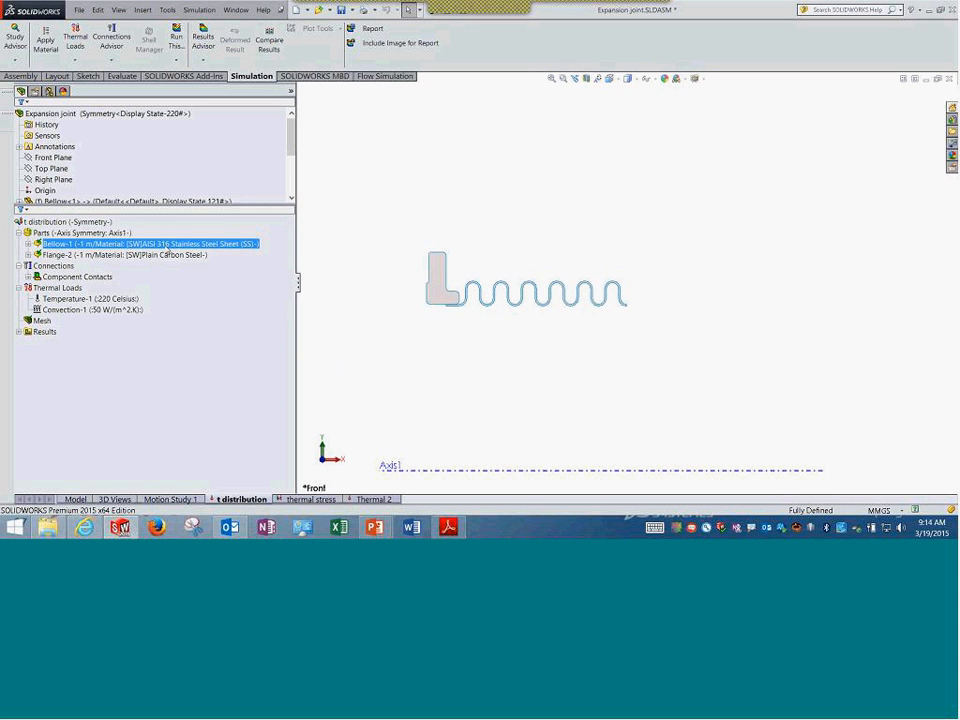
{"action": "double_click", "coordinate": [168, 247]}
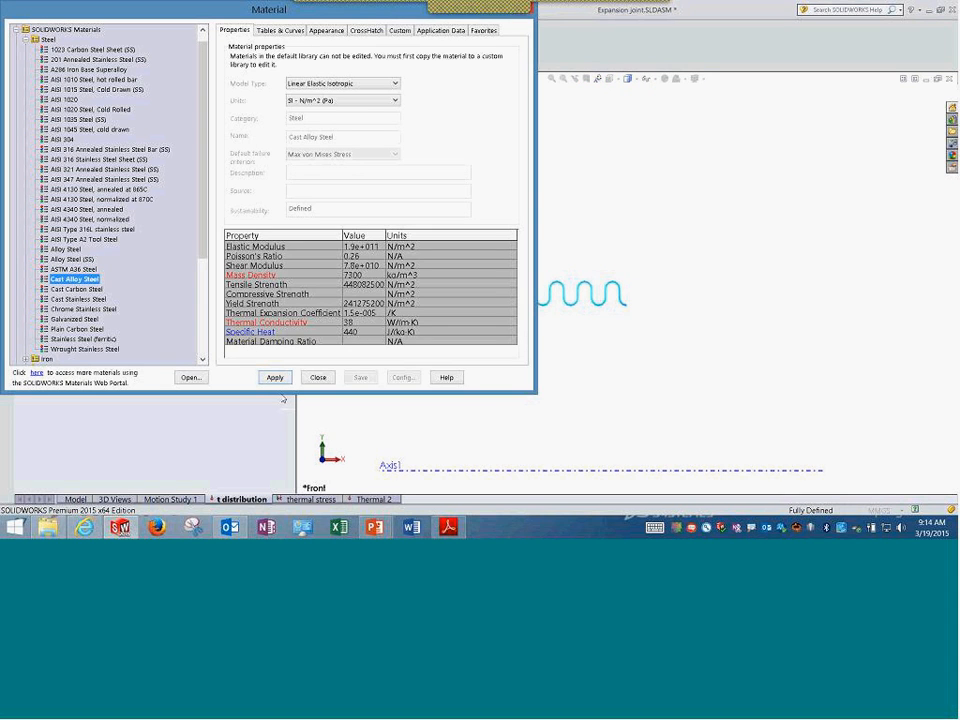
{"action": "left_click", "coordinate": [318, 377]}
{"action": "left_click", "coordinate": [100, 244]}
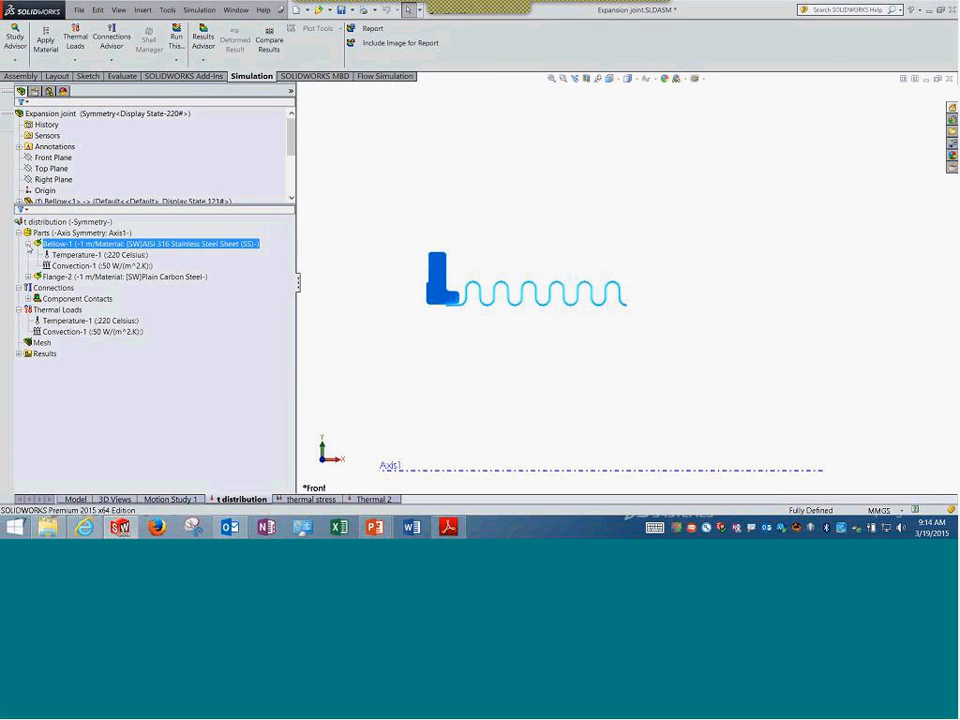
{"action": "left_click", "coordinate": [27, 243]}
{"action": "left_click", "coordinate": [60, 232]}
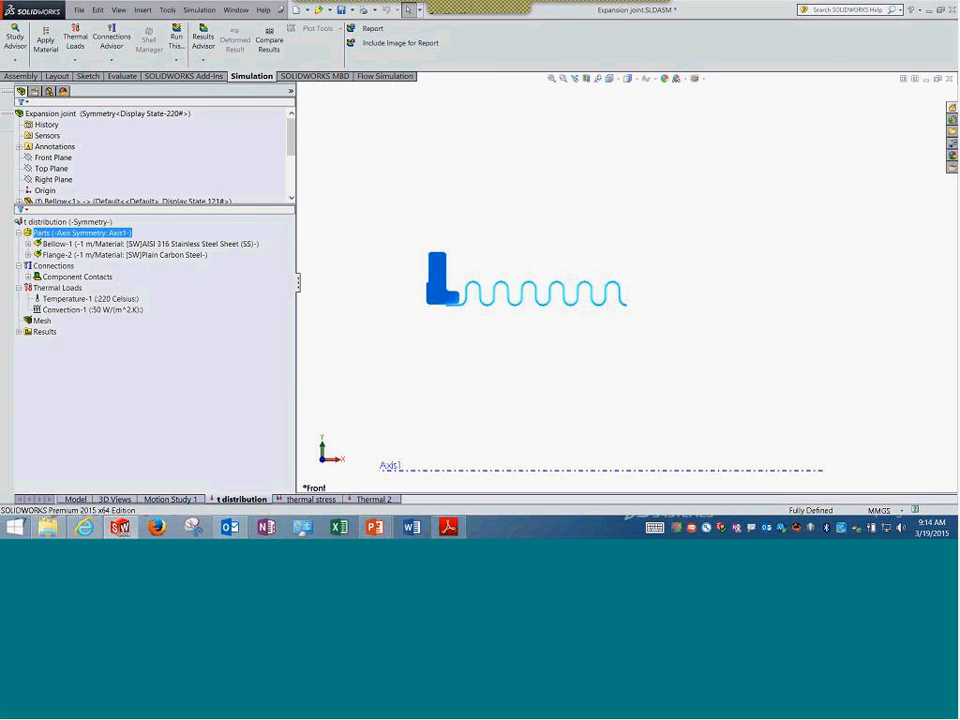
{"action": "left_click", "coordinate": [18, 232]}
- Examine the global contact under component contacts and the area where the flange meets the bellow
{"action": "left_click", "coordinate": [30, 254]}
{"action": "left_click", "coordinate": [28, 255]}
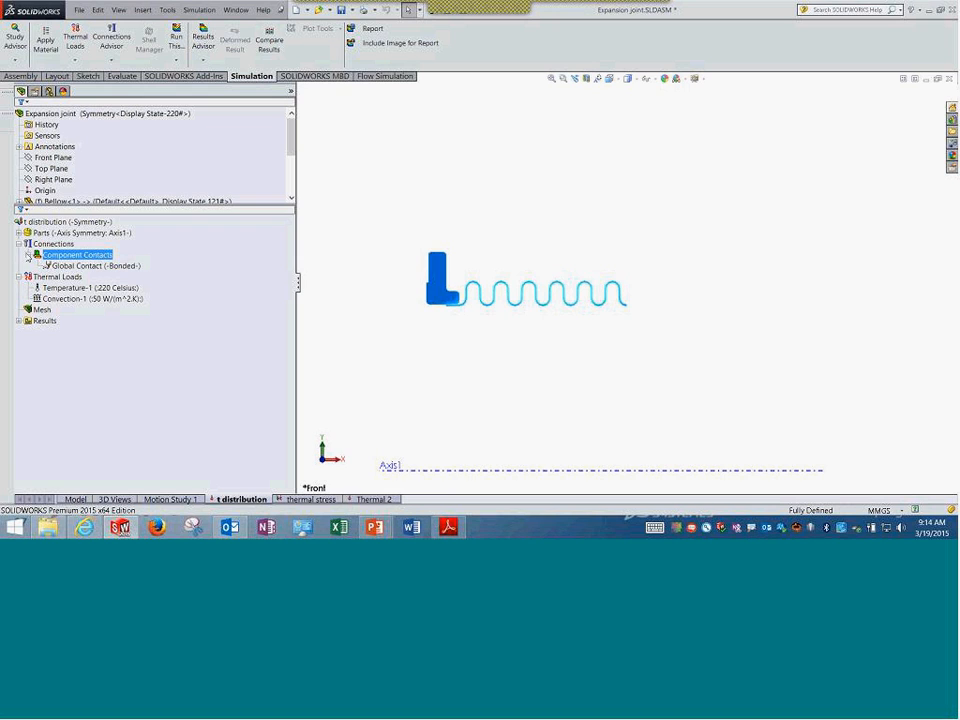
{"action": "left_click", "coordinate": [81, 265]}
{"action": "scroll", "coordinate": [438, 305], "scroll_direction": "down", "scroll_amount": 8}
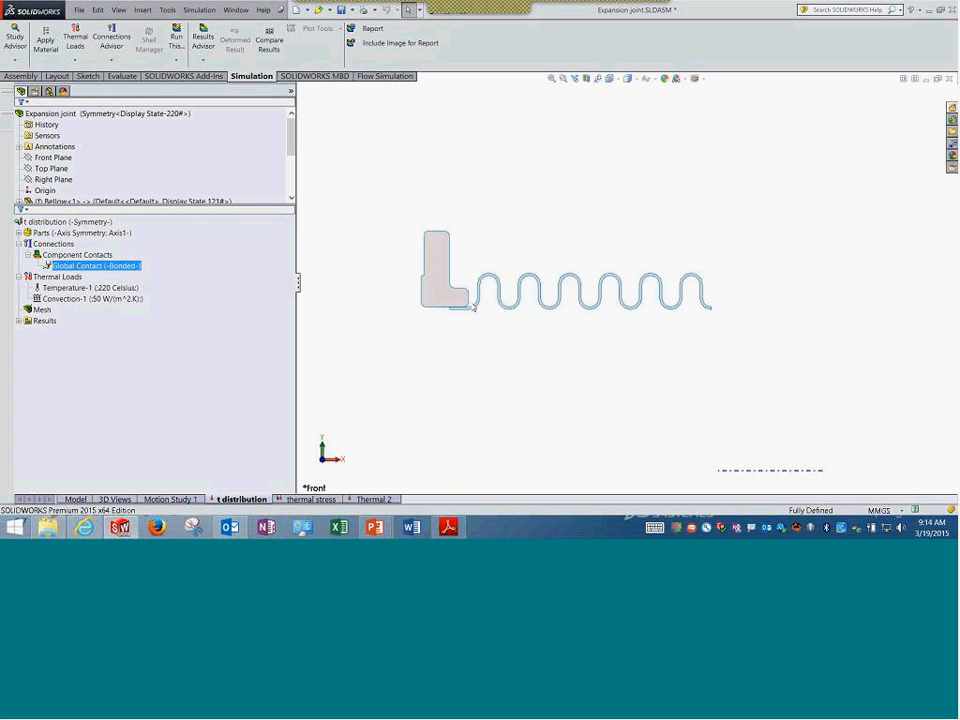
{"action": "scroll", "coordinate": [438, 307], "scroll_direction": "down", "scroll_amount": 3}
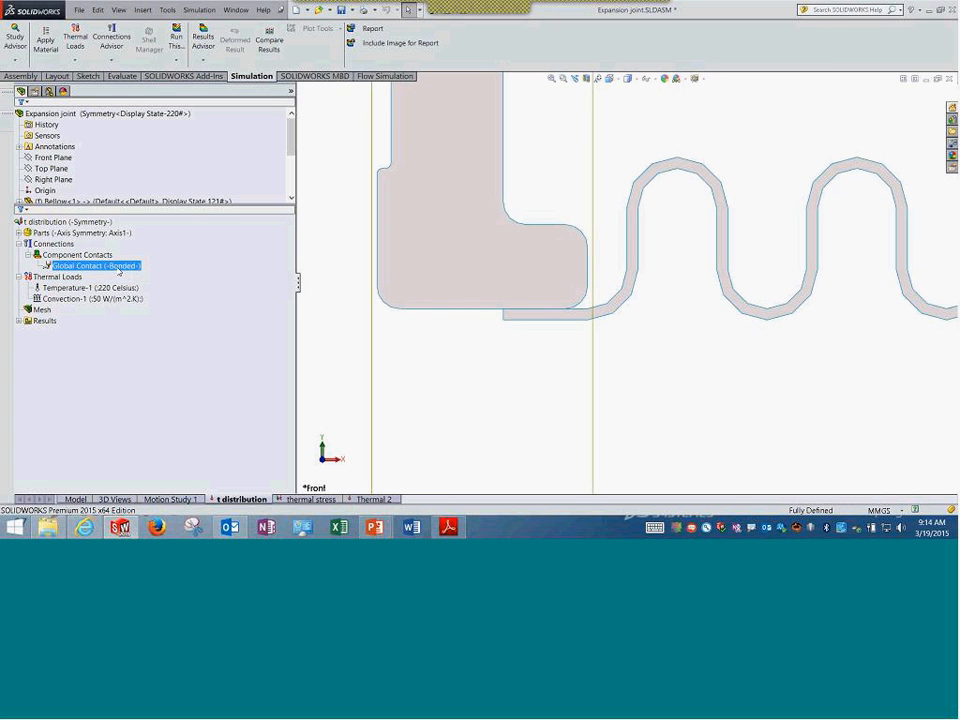
- Examine the bonded and insulated contact types offered for a new component contact, without creating one
{"action": "left_click", "coordinate": [50, 244]}
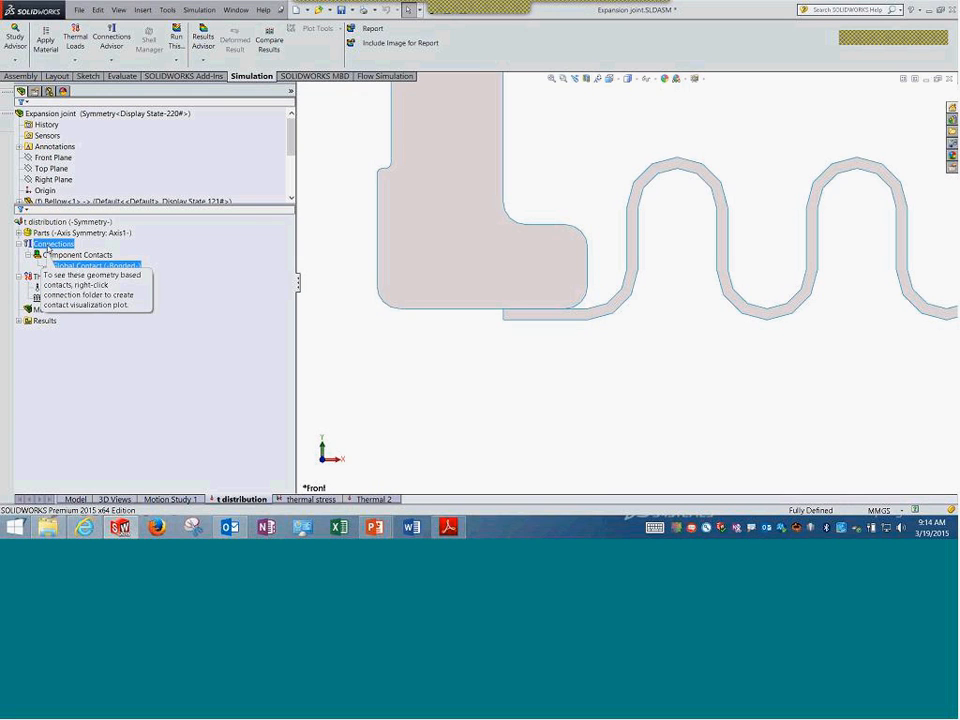
{"action": "right_click", "coordinate": [49, 247]}
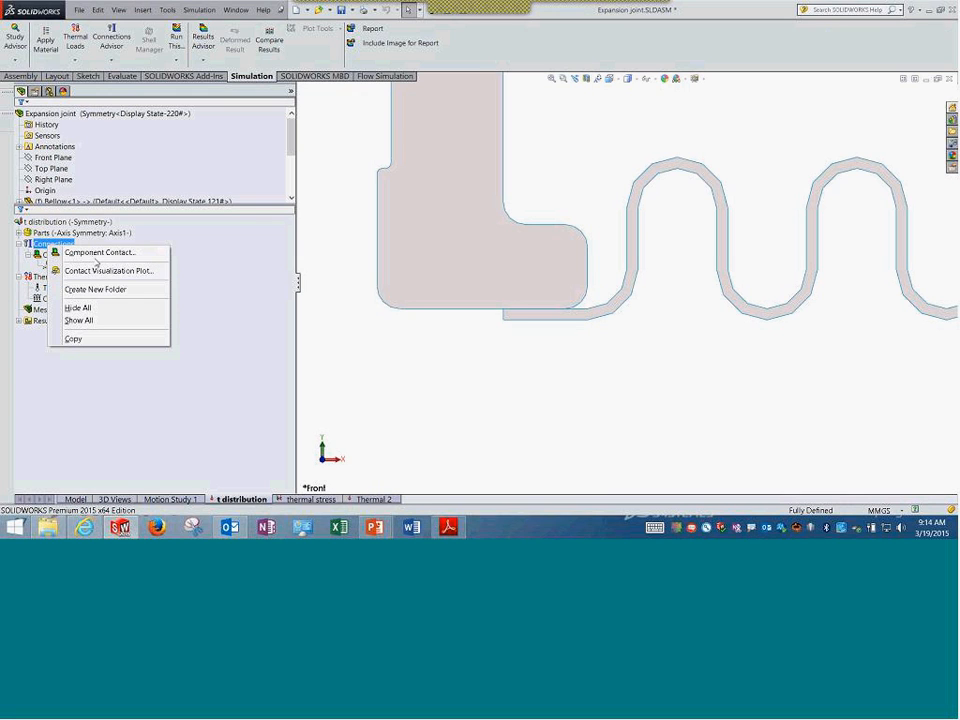
{"action": "left_click", "coordinate": [97, 254]}
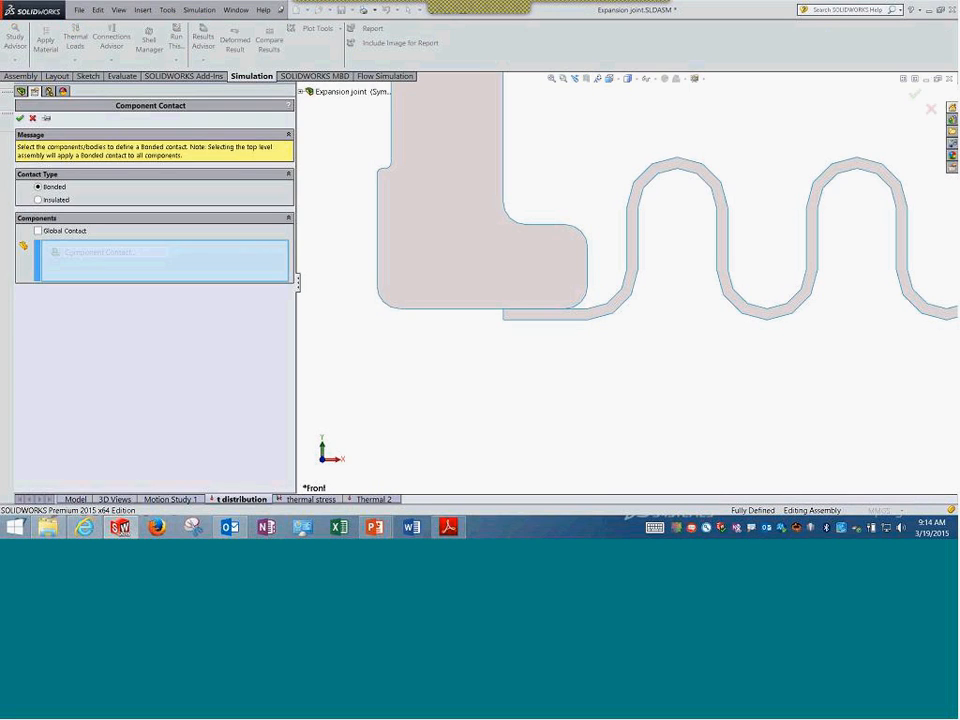
{"action": "left_click", "coordinate": [53, 201]}
{"action": "left_click", "coordinate": [40, 187]}
{"action": "left_click", "coordinate": [33, 118]}
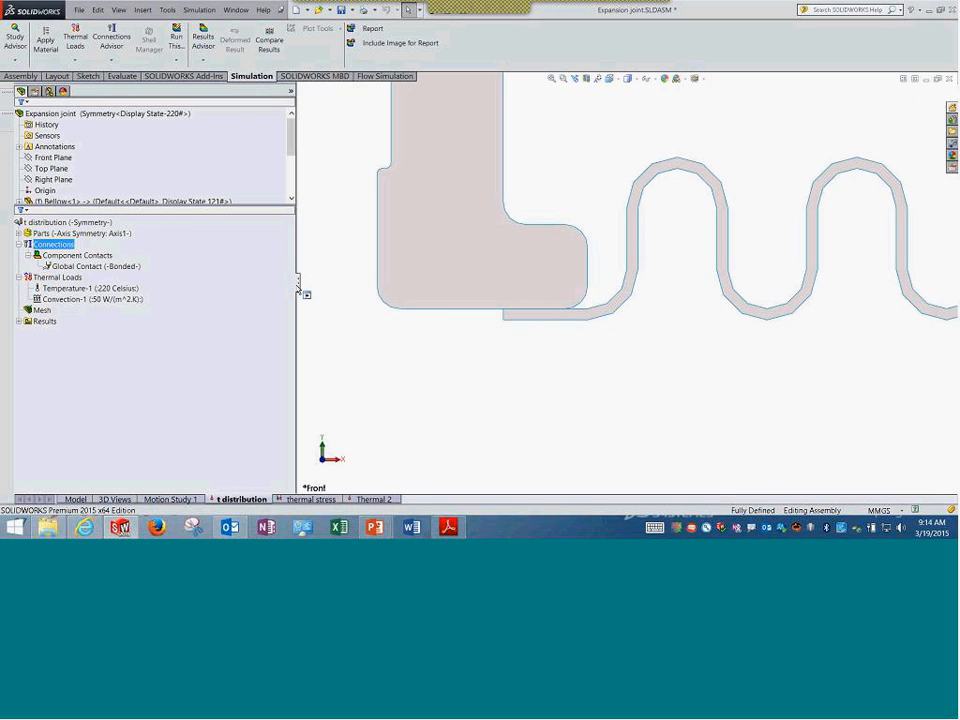
- Narrow the study tree to widen the graphics area and fit the whole section in view
{"action": "left_click_drag", "start_coordinate": [297, 287], "coordinate": [202, 296]}
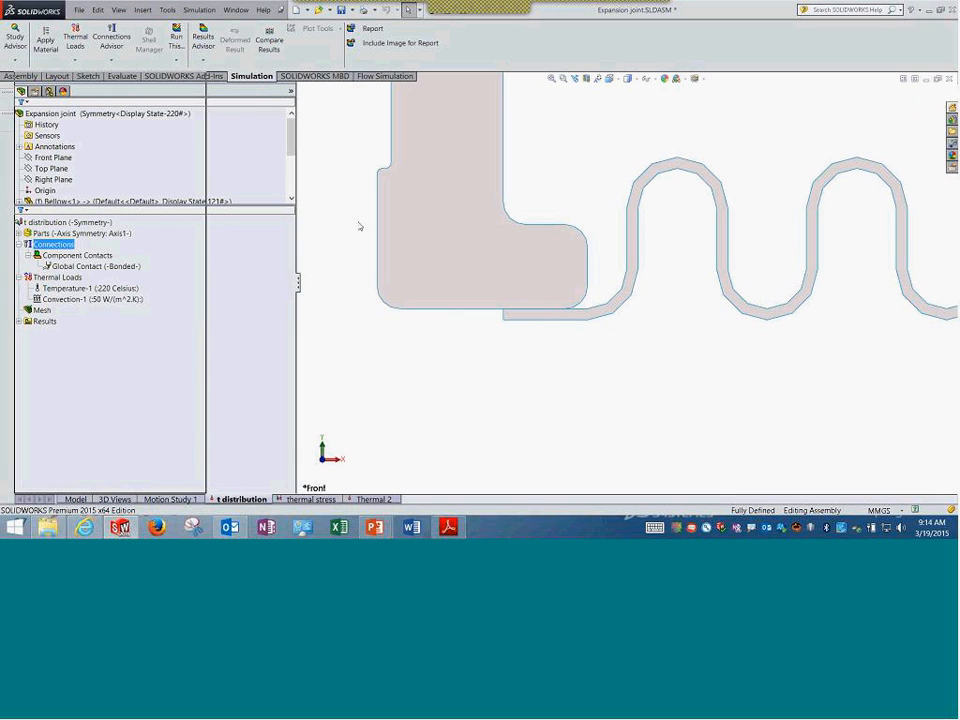
{"action": "left_click", "coordinate": [503, 78]}
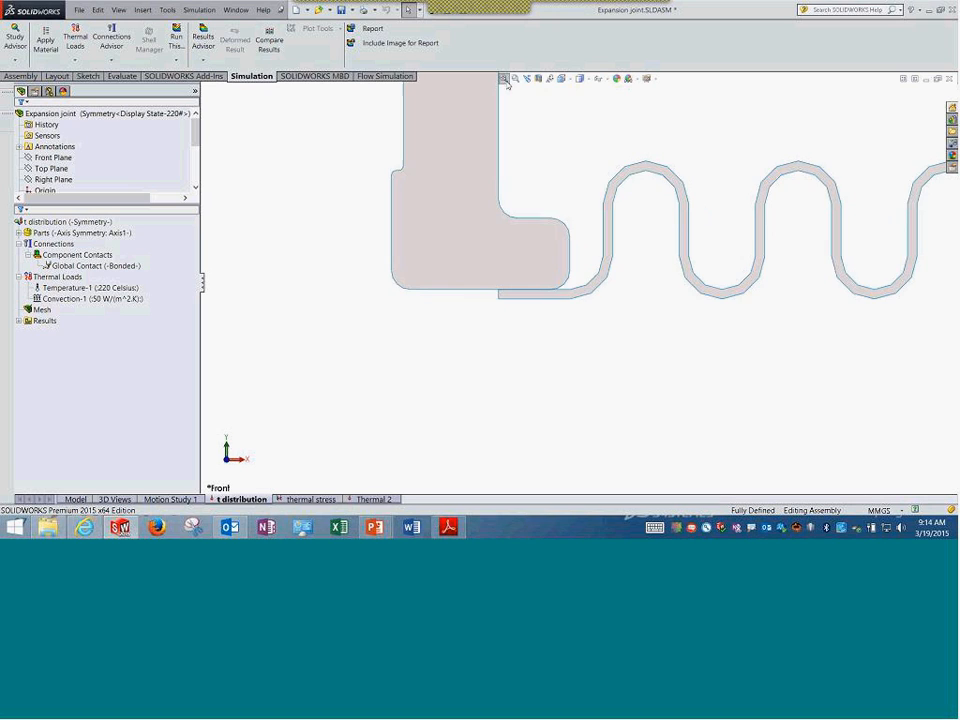
{"action": "scroll", "coordinate": [497, 182], "scroll_direction": "down", "scroll_amount": 5}
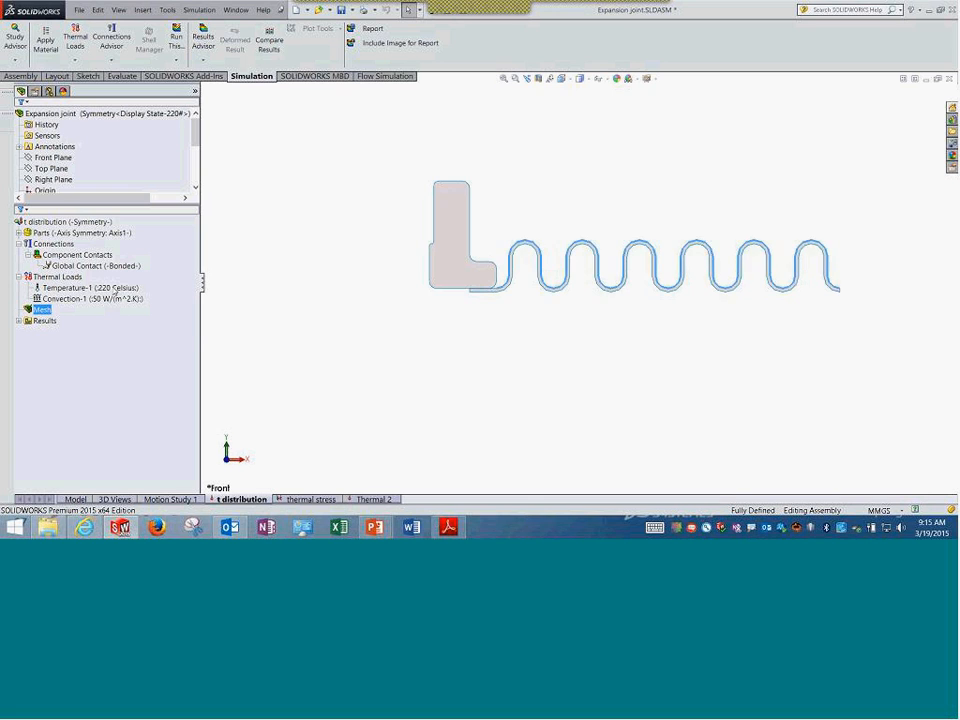
- Inspect the Temperature-1 load's definition, going through its list of edges and its temperature value, without changing it
{"action": "right_click", "coordinate": [113, 287]}
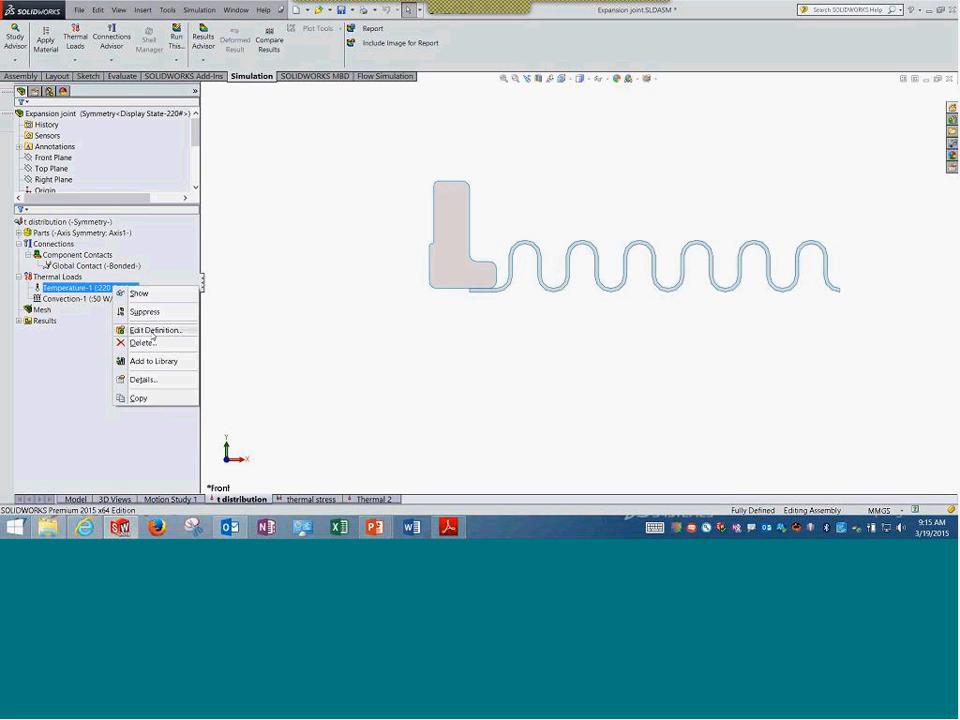
{"action": "left_click", "coordinate": [153, 330]}
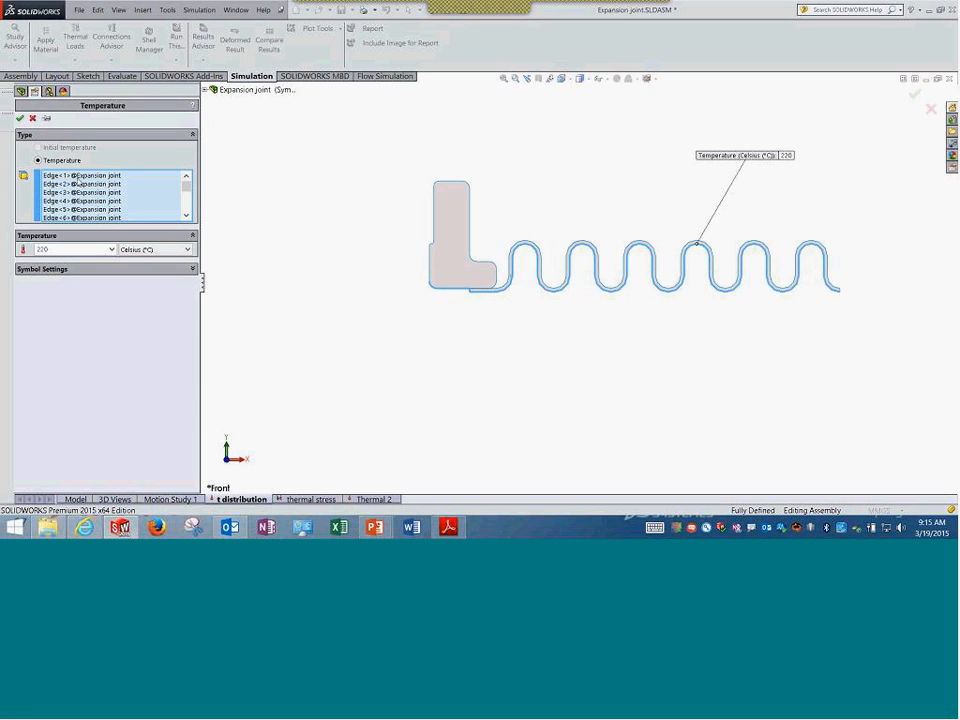
{"action": "left_click", "coordinate": [78, 177]}
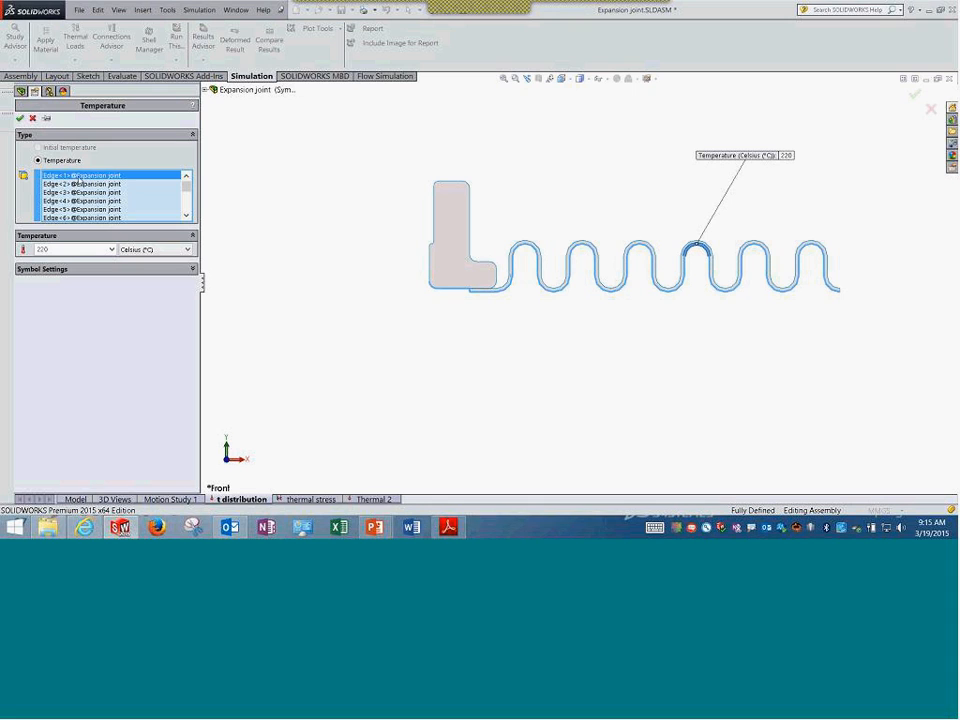
{"action": "key", "text": "Down"}
{"action": "key", "text": "Down"}
{"action": "key", "text": "Down"}
{"action": "key", "text": "Down"}
{"action": "key", "text": "Down"}
{"action": "key", "text": "Down"}
{"action": "key", "text": "Down"}
{"action": "key", "text": "Down"}
{"action": "key", "text": "Down"}
{"action": "key", "text": "Down"}
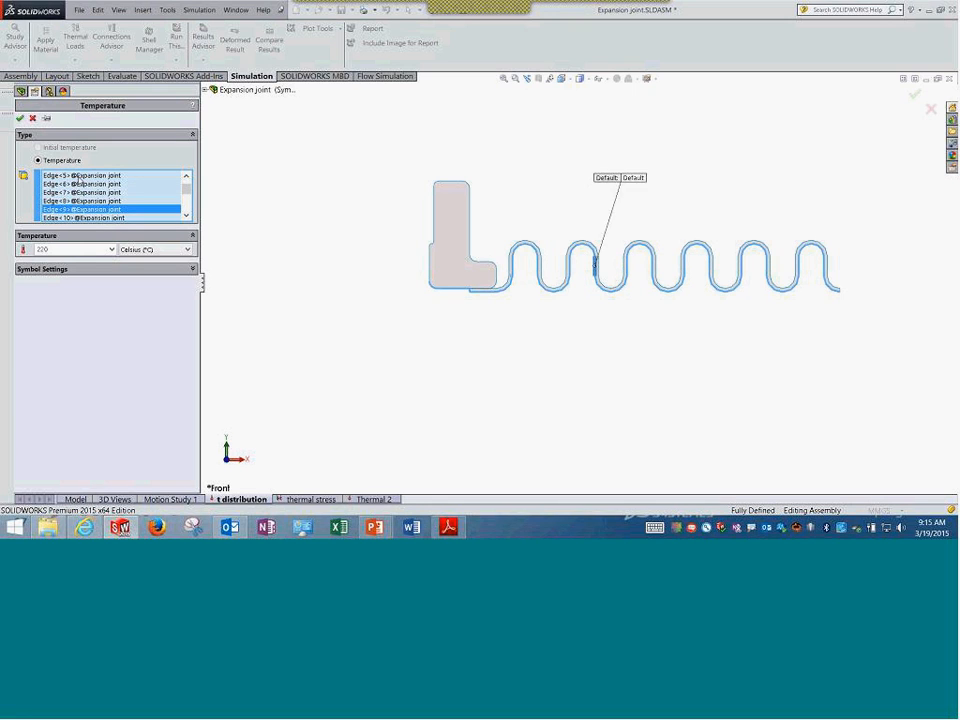
{"action": "key", "text": "Down"}
{"action": "key", "text": "Down"}
{"action": "key", "text": "Down"}
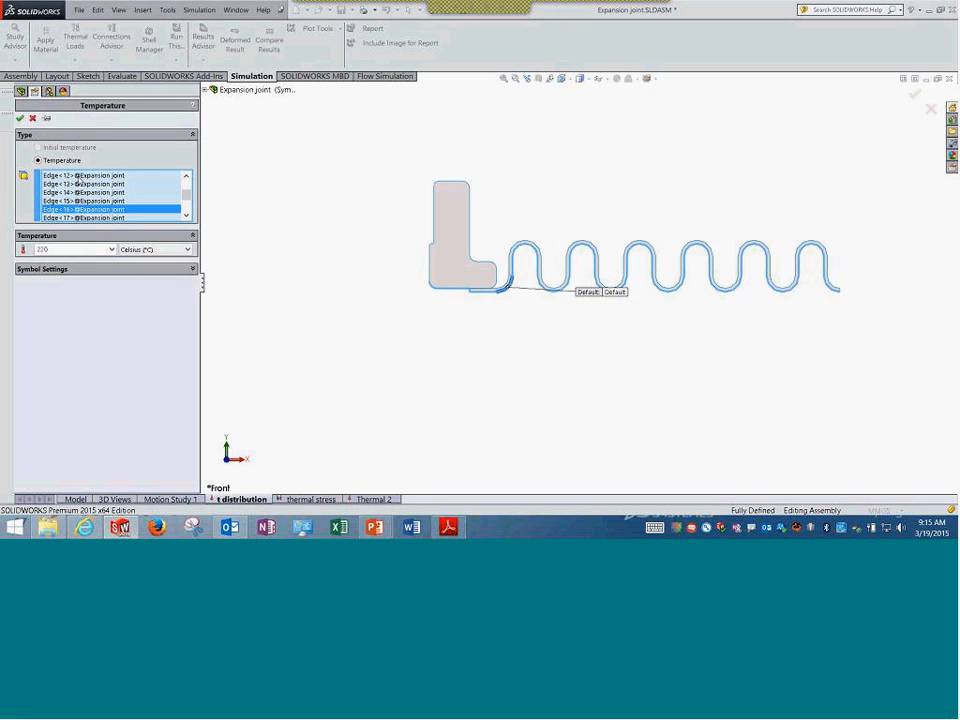
{"action": "key", "text": "Up"}
{"action": "key", "text": "Up"}
{"action": "key", "text": "Up"}
{"action": "key", "text": "Up"}
{"action": "key", "text": "Up"}
{"action": "key", "text": "Up"}
{"action": "key", "text": "Up"}
{"action": "key", "text": "Up"}
{"action": "key", "text": "Up"}
{"action": "key", "text": "Up"}
{"action": "key", "text": "Up"}
{"action": "key", "text": "Up"}
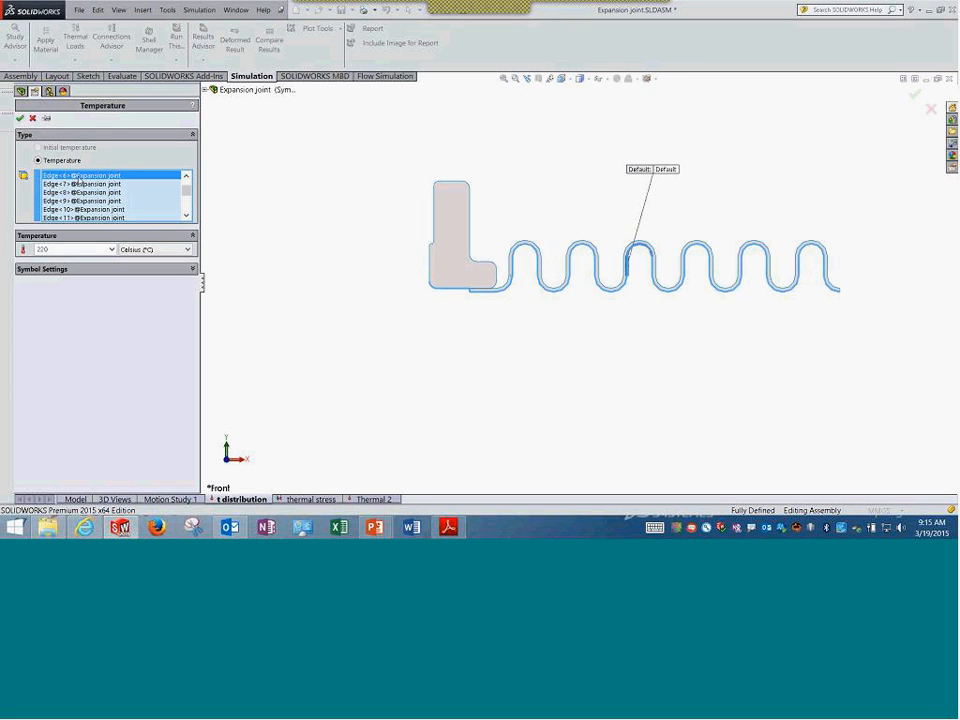
{"action": "key", "text": "Up"}
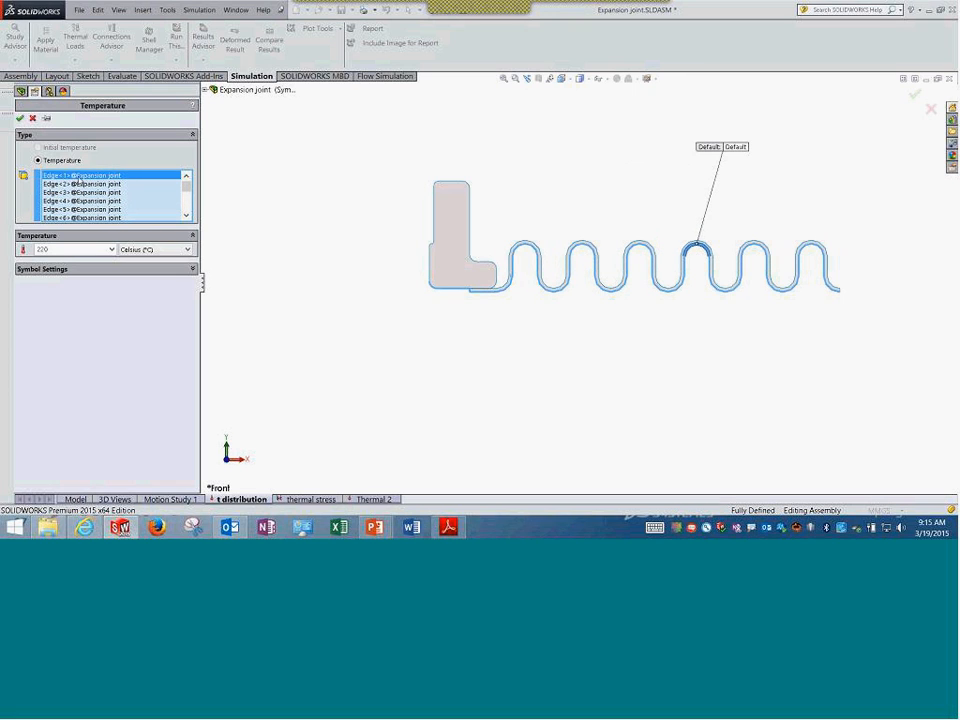
{"action": "left_click_drag", "start_coordinate": [54, 250], "coordinate": [37, 261]}
{"action": "left_click", "coordinate": [33, 120]}
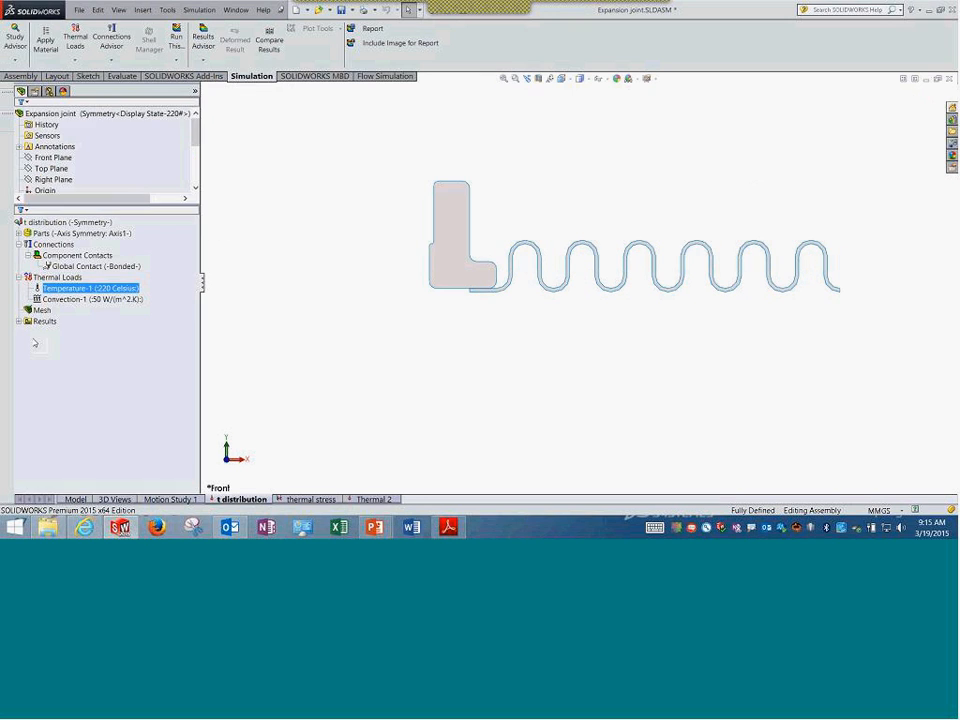
- Inspect the Convection-1 load's edges, convection coefficient and bulk ambient temperature, leaving the definition as is
{"action": "left_click", "coordinate": [88, 299], "text": "ctrl"}
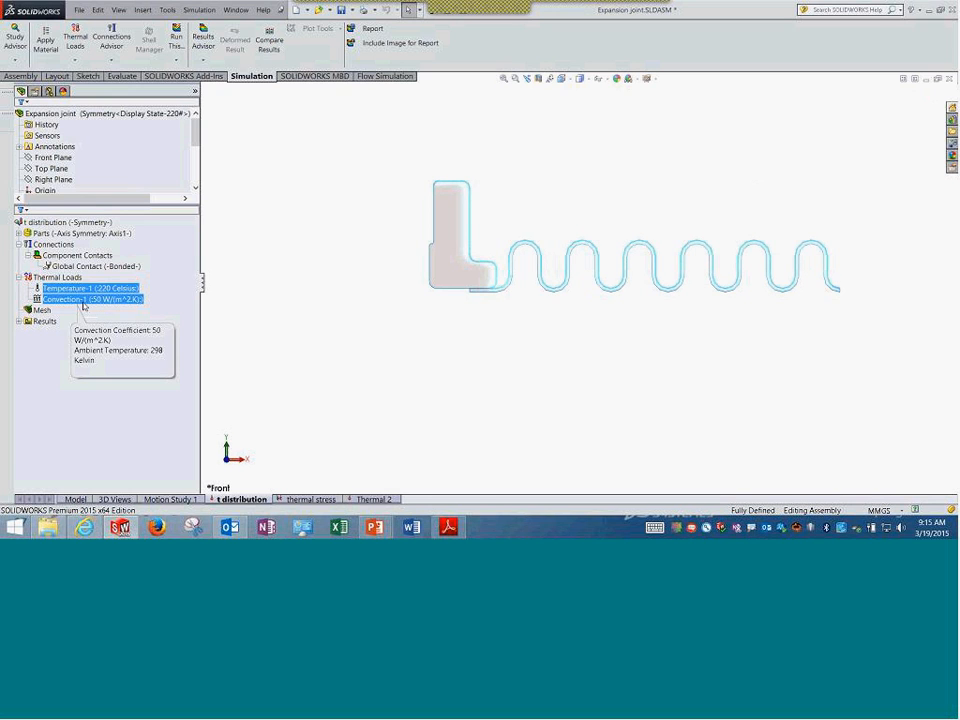
{"action": "right_click", "coordinate": [86, 301]}
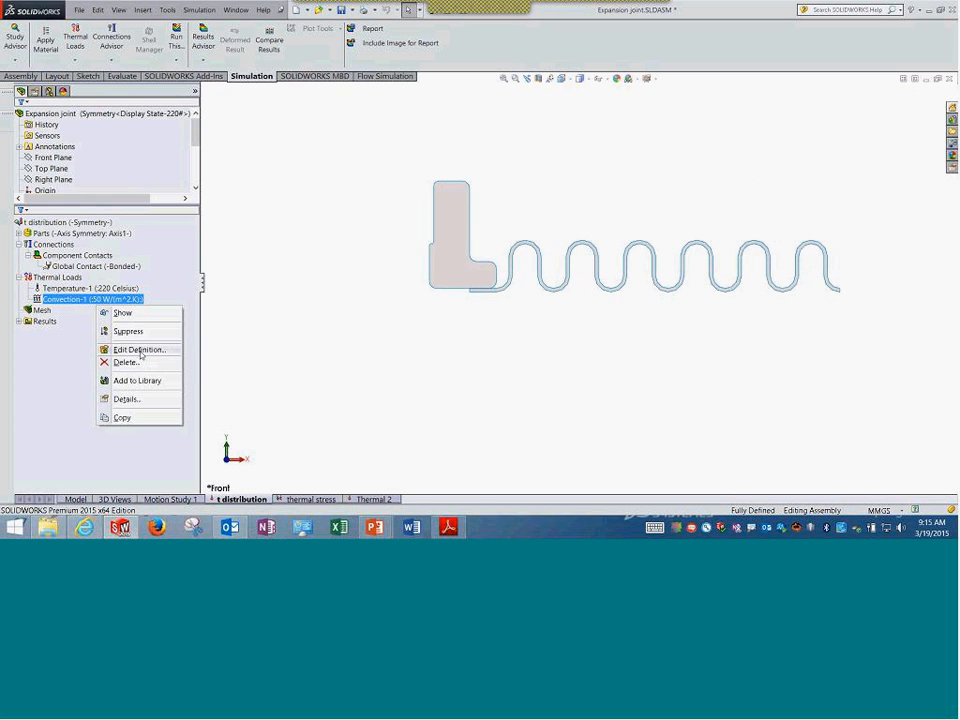
{"action": "left_click", "coordinate": [140, 349]}
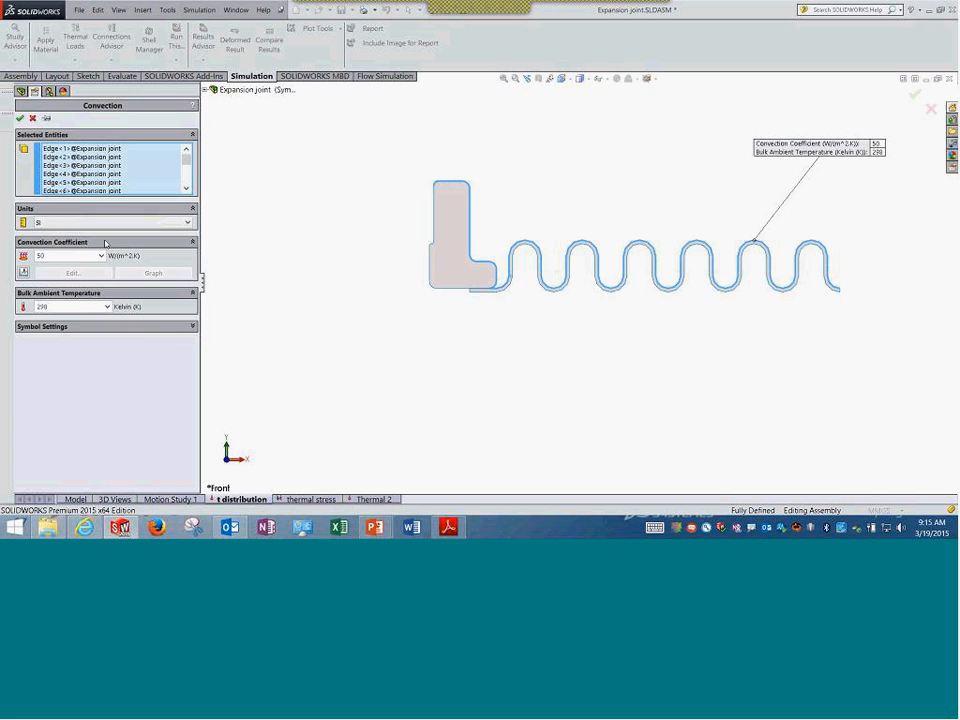
{"action": "left_click", "coordinate": [48, 256]}
{"action": "left_click", "coordinate": [52, 307]}
{"action": "left_click", "coordinate": [32, 118]}
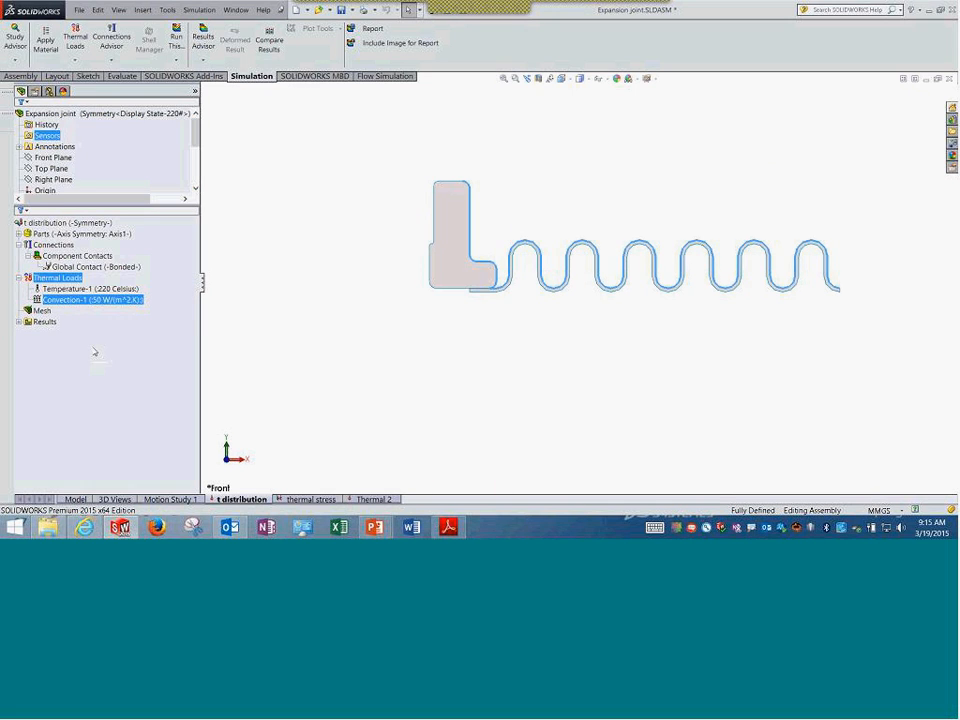
- List the t distribution study's result plots and check its solution type and solver in the study properties
{"action": "left_click", "coordinate": [18, 322]}
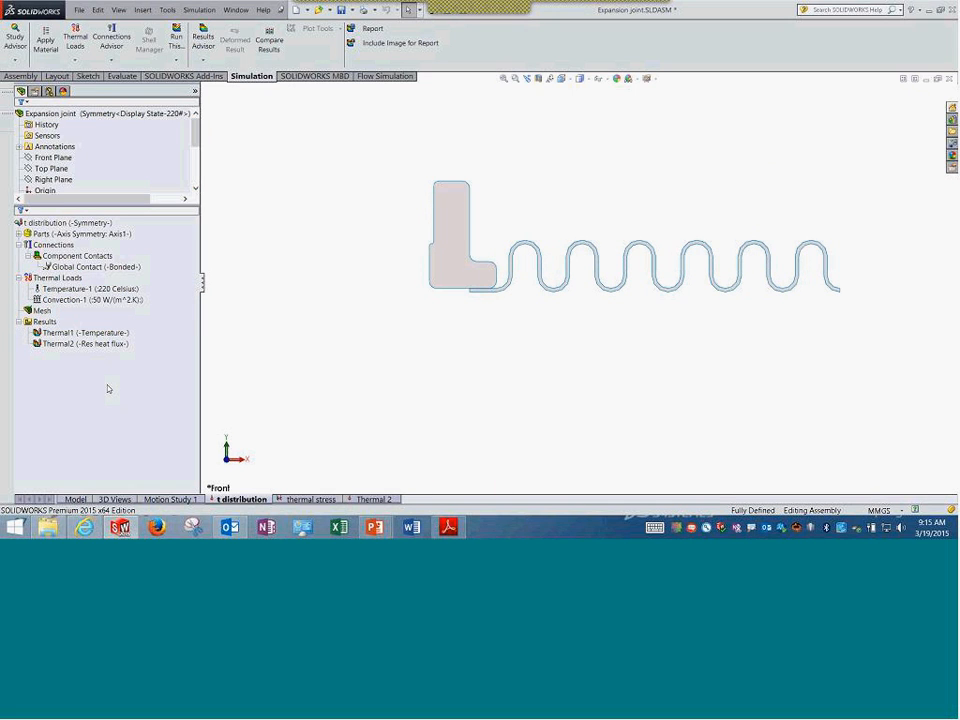
{"action": "right_click", "coordinate": [105, 222]}
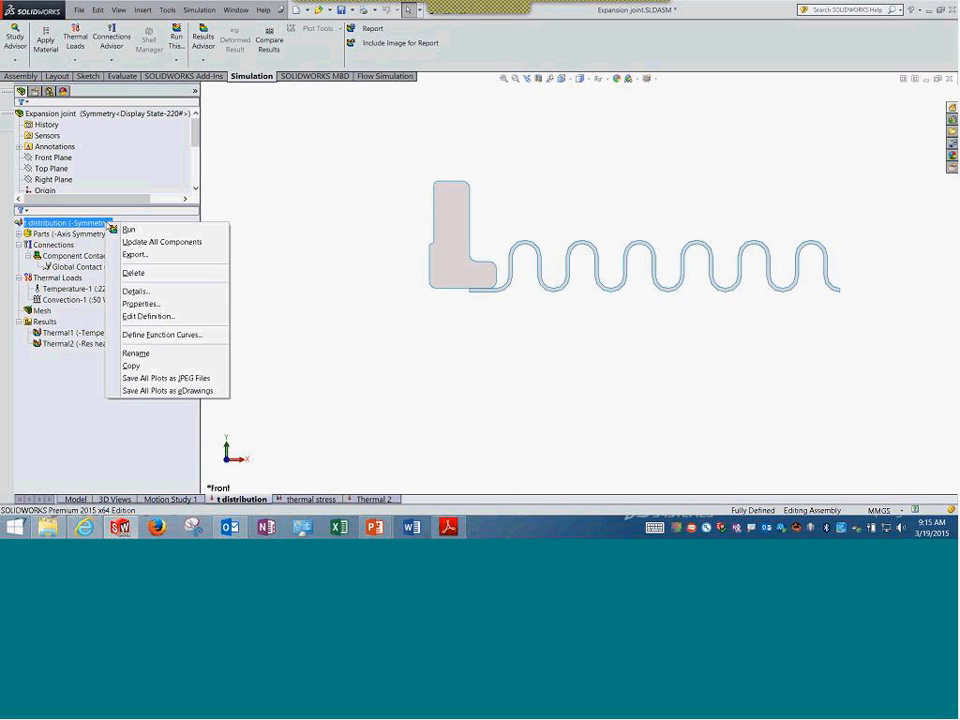
{"action": "left_click", "coordinate": [141, 304]}
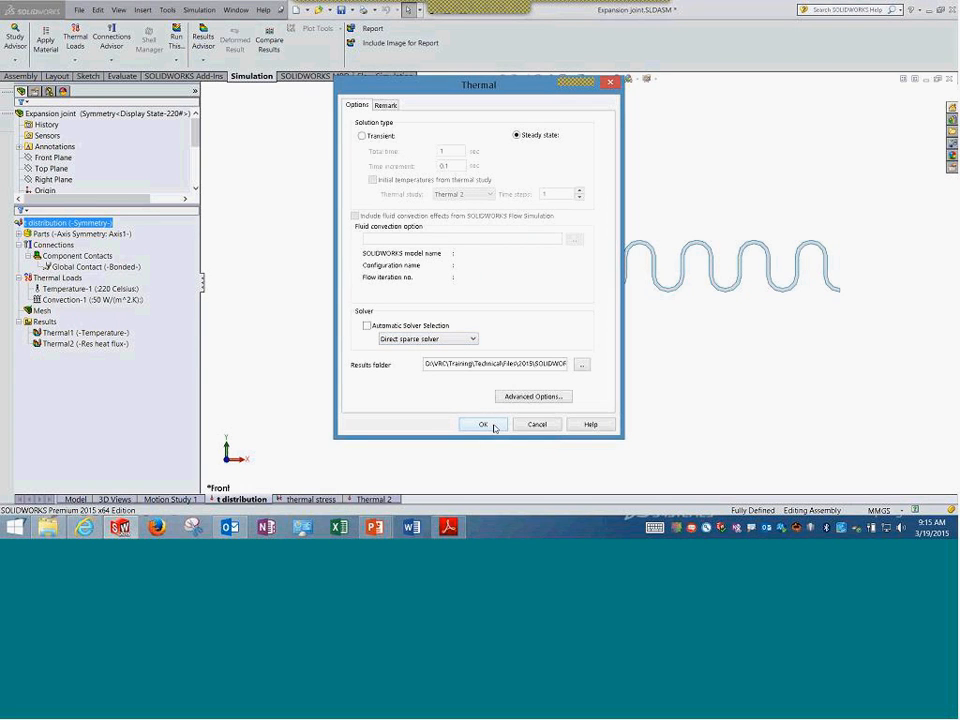
- Display the Thermal1 temperature plot and examine the distribution over the flange and the bellow's convolutions
{"action": "left_click", "coordinate": [85, 332]}
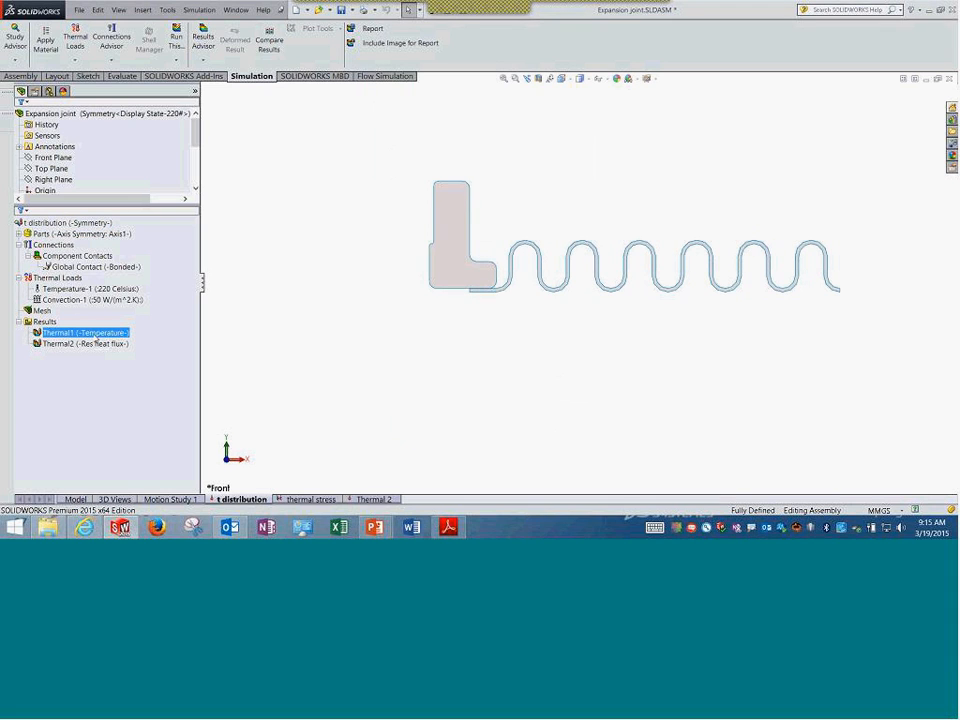
{"action": "double_click", "coordinate": [93, 336]}
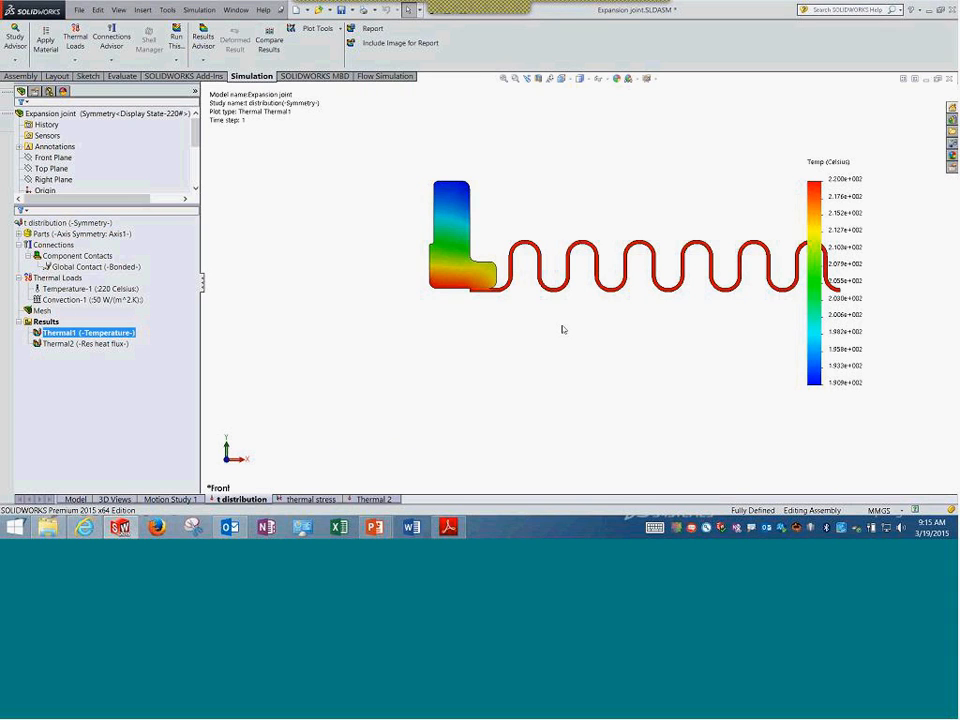
{"action": "scroll", "coordinate": [577, 331], "scroll_direction": "up", "scroll_amount": 2}
{"action": "middle_click_drag", "start_coordinate": [579, 332], "coordinate": [507, 332], "text": "ctrl"}
{"action": "scroll", "coordinate": [507, 332], "scroll_direction": "up", "scroll_amount": 1}
{"action": "scroll", "coordinate": [550, 278], "scroll_direction": "down", "scroll_amount": 3}
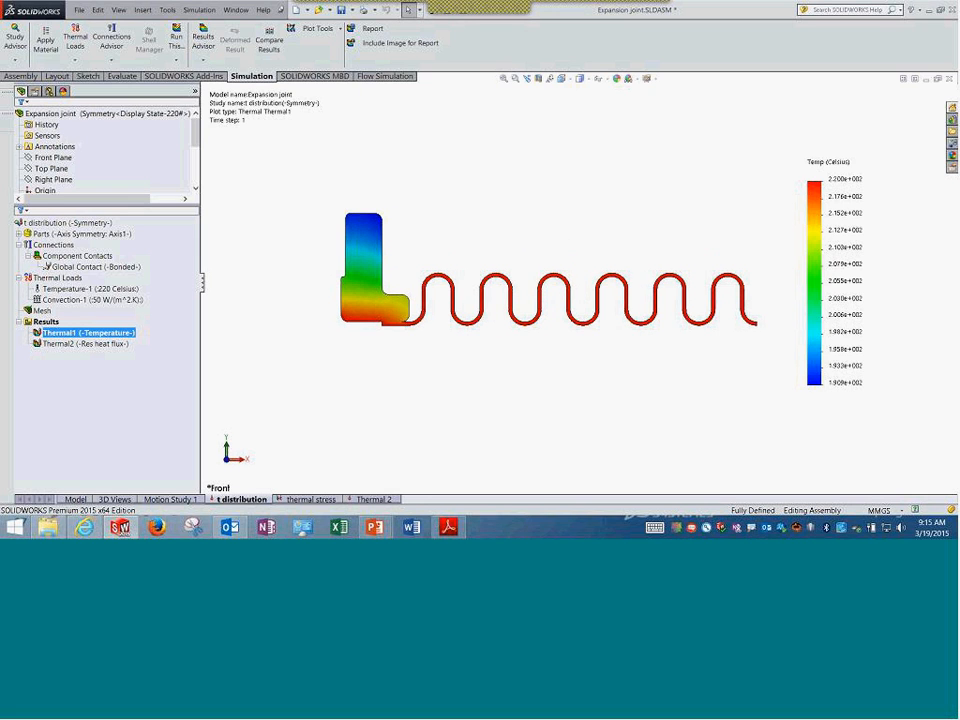
{"action": "scroll", "coordinate": [561, 281], "scroll_direction": "down", "scroll_amount": 6}
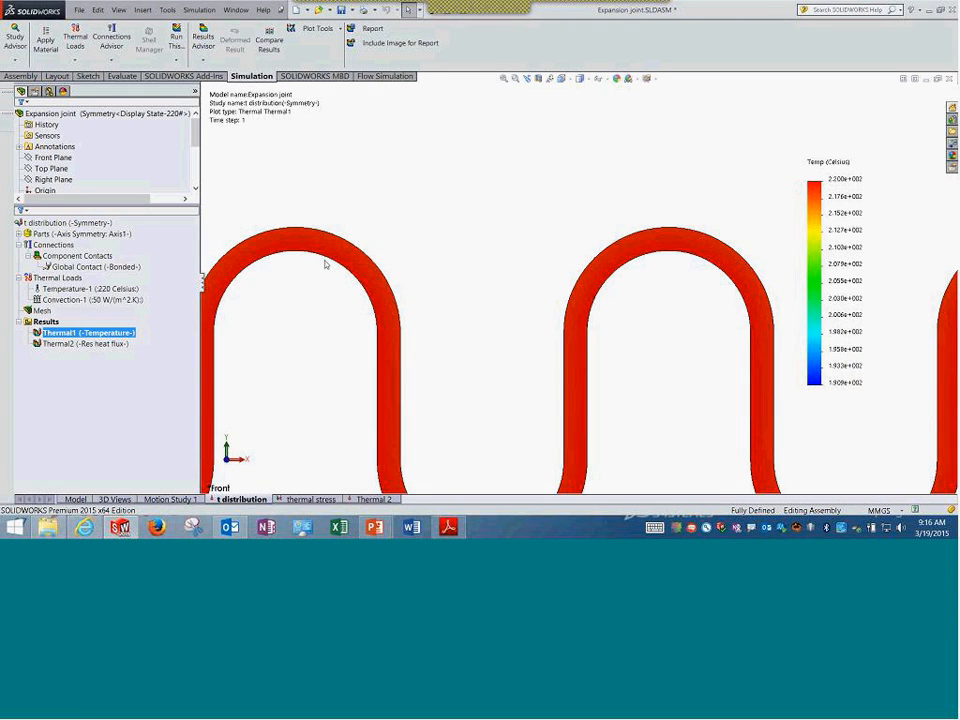
{"action": "scroll", "coordinate": [320, 300], "scroll_direction": "up", "scroll_amount": 4}
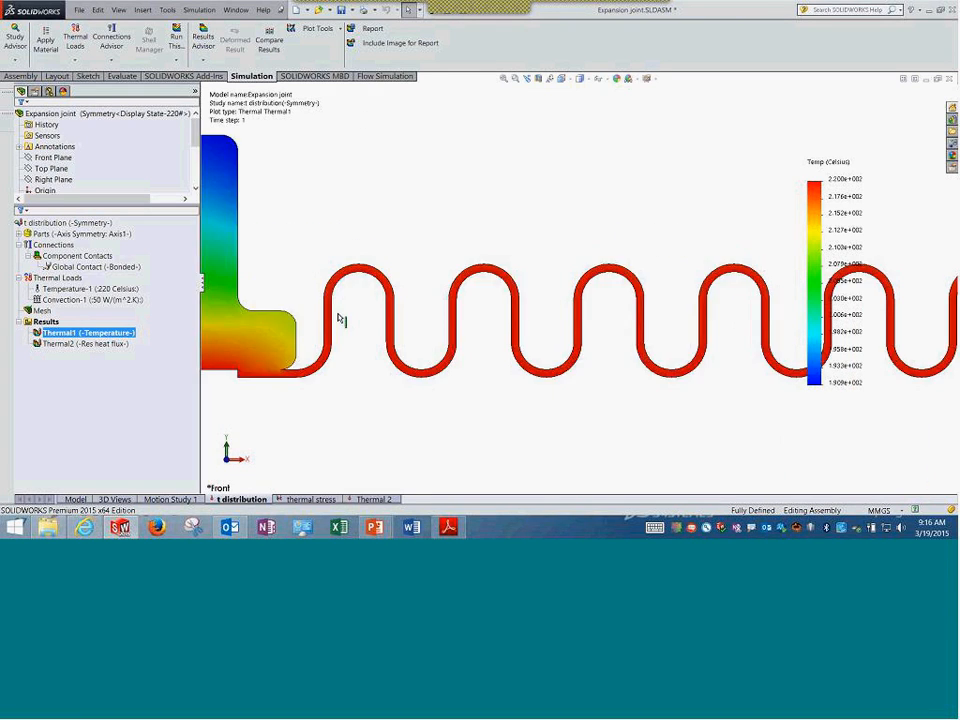
{"action": "scroll", "coordinate": [340, 320], "scroll_direction": "up", "scroll_amount": 2}
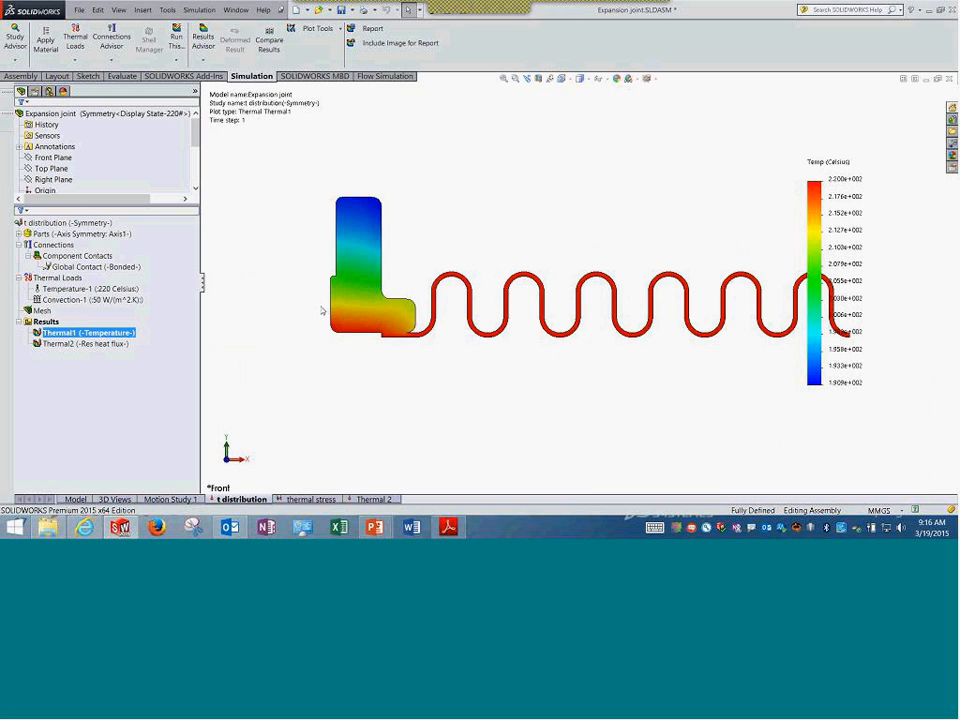
- Display the Thermal2 resultant heat flux plot and examine the flux vectors in the bellow and around its joint with the flange
{"action": "left_click", "coordinate": [66, 344], "text": "ctrl"}
{"action": "left_click", "coordinate": [66, 345]}
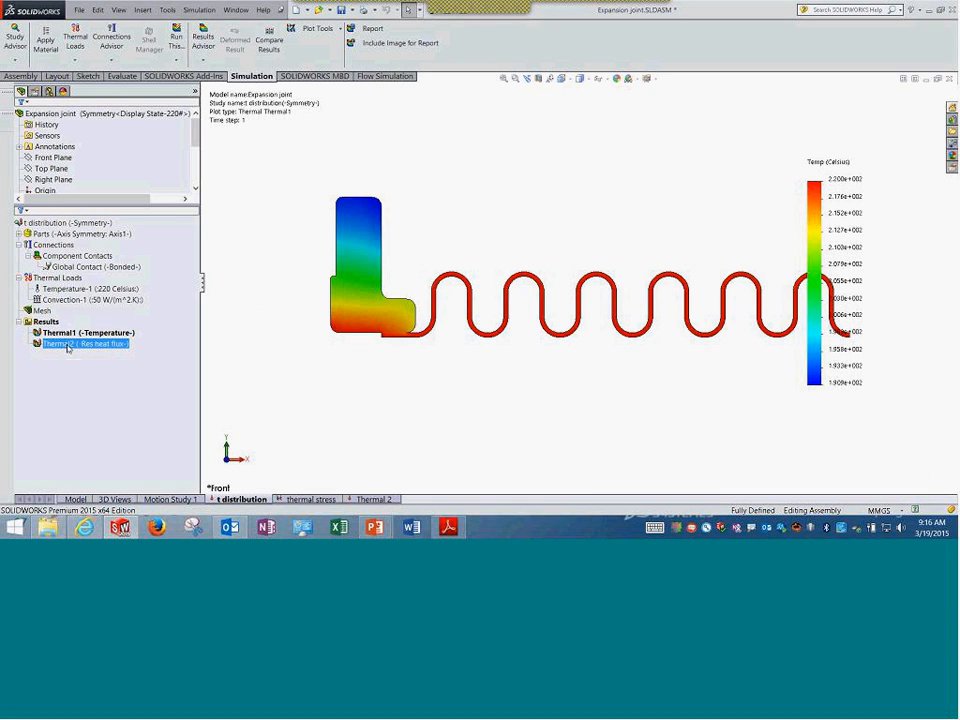
{"action": "double_click", "coordinate": [67, 345]}
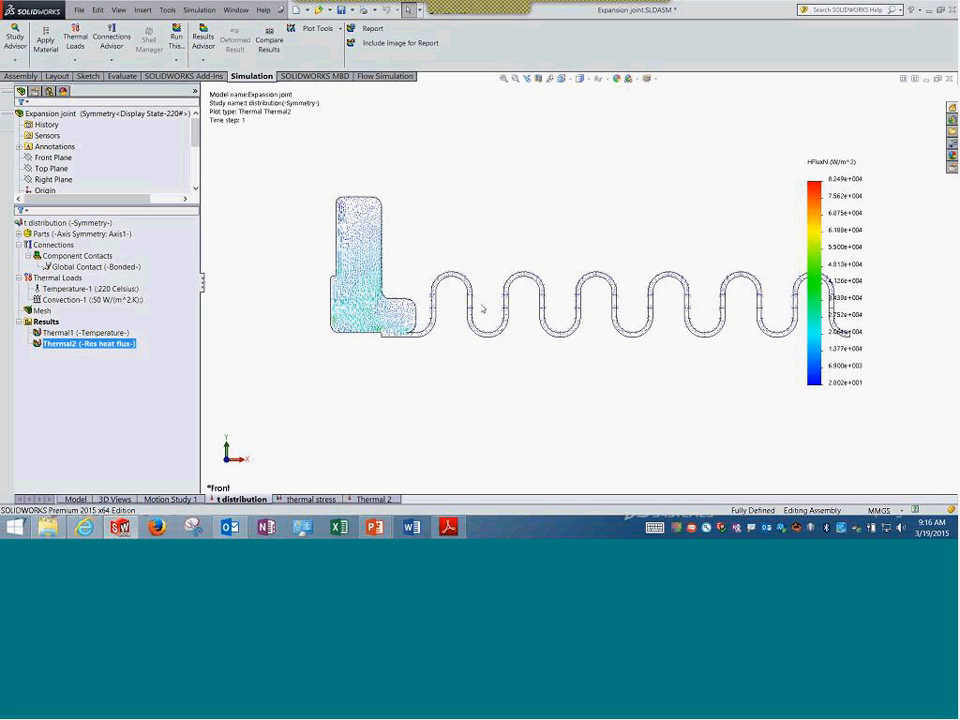
{"action": "scroll", "coordinate": [482, 311], "scroll_direction": "down", "scroll_amount": 3}
{"action": "scroll", "coordinate": [481, 309], "scroll_direction": "down", "scroll_amount": 3}
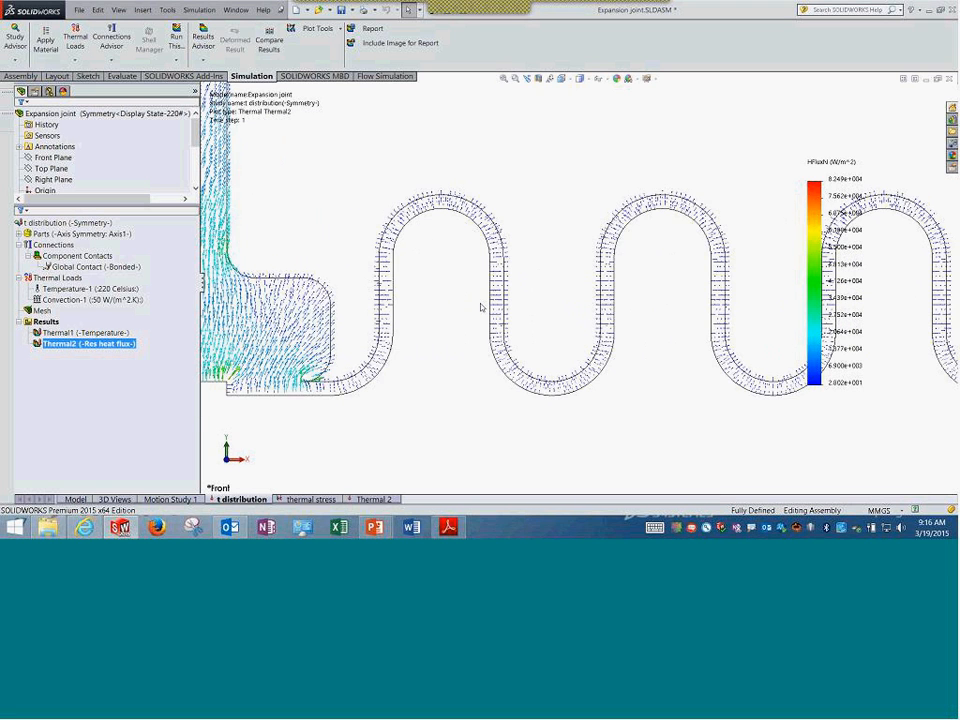
{"action": "scroll", "coordinate": [481, 308], "scroll_direction": "down", "scroll_amount": 4}
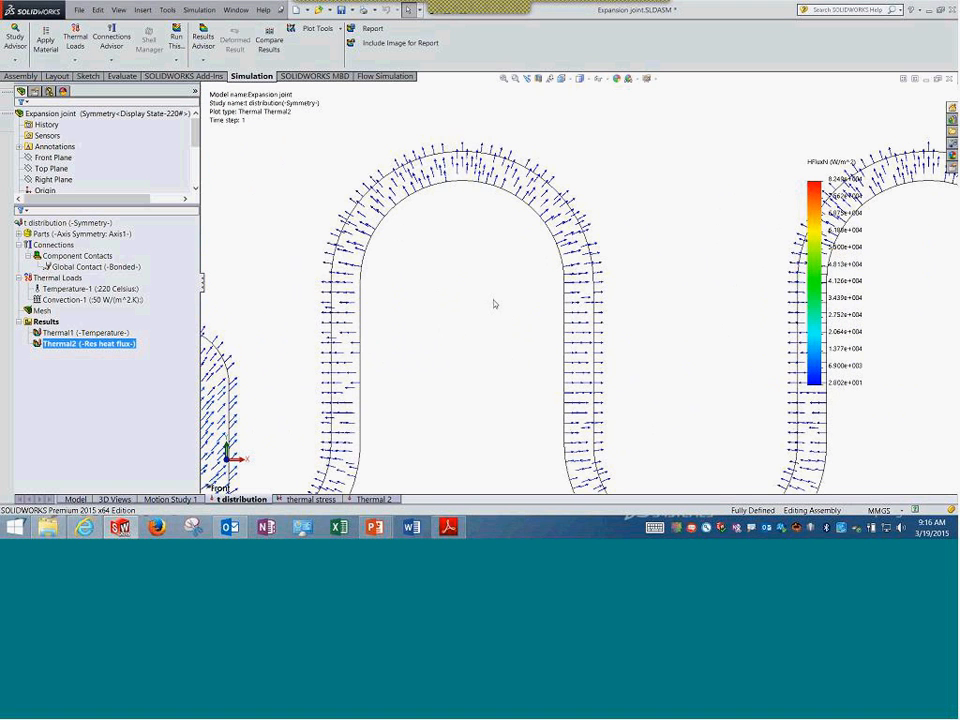
{"action": "scroll", "coordinate": [494, 303], "scroll_direction": "up", "scroll_amount": 5}
{"action": "scroll", "coordinate": [443, 321], "scroll_direction": "down", "scroll_amount": 2}
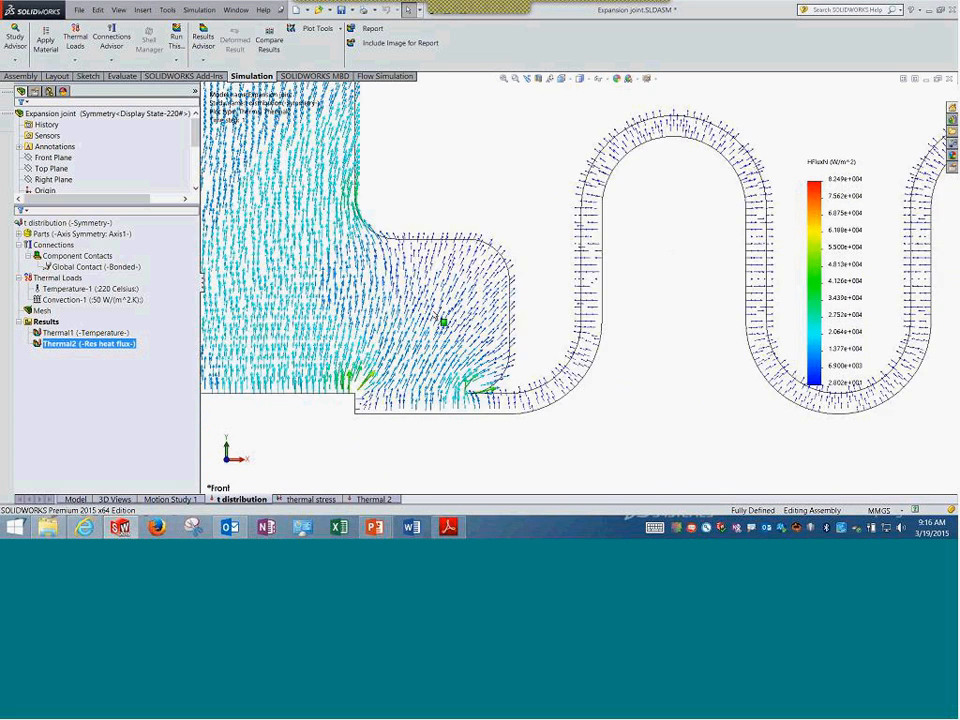
{"action": "scroll", "coordinate": [443, 321], "scroll_direction": "up", "scroll_amount": 6}
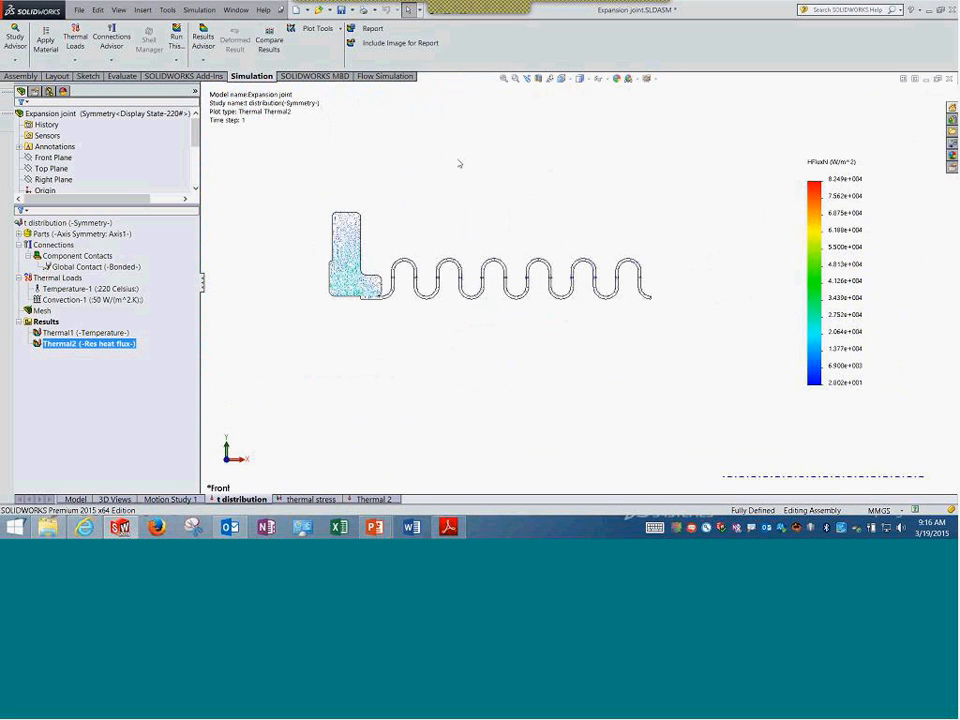
{"action": "scroll", "coordinate": [501, 131], "scroll_direction": "up", "scroll_amount": 4}
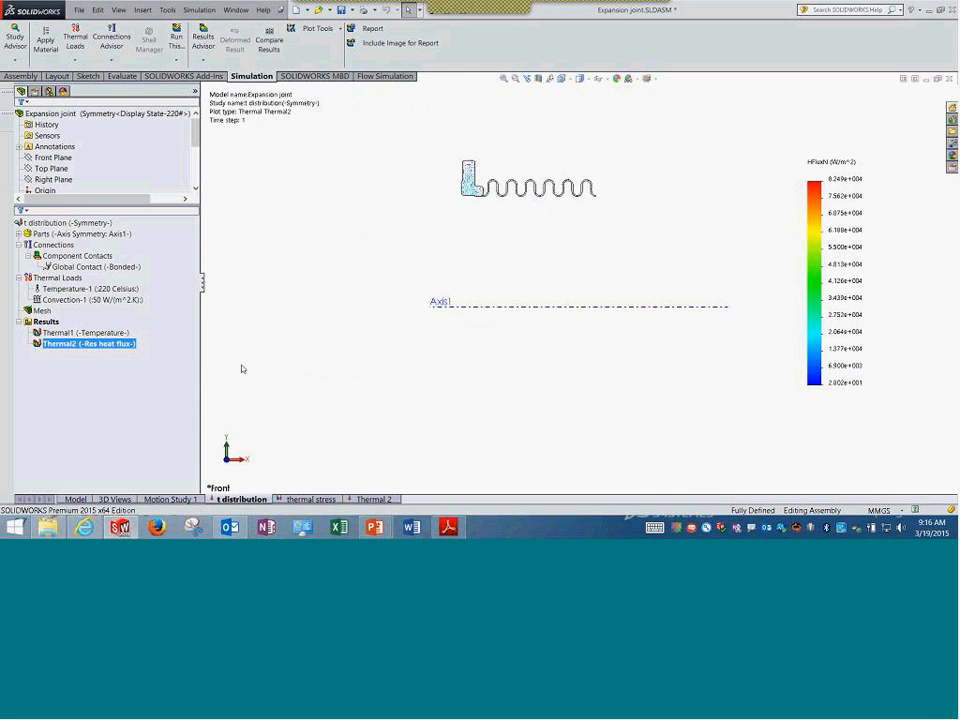
- Show the t distribution study's Thermal1 temperature results as a 3D plot of the revolved expansion joint
{"action": "left_click", "coordinate": [300, 499]}
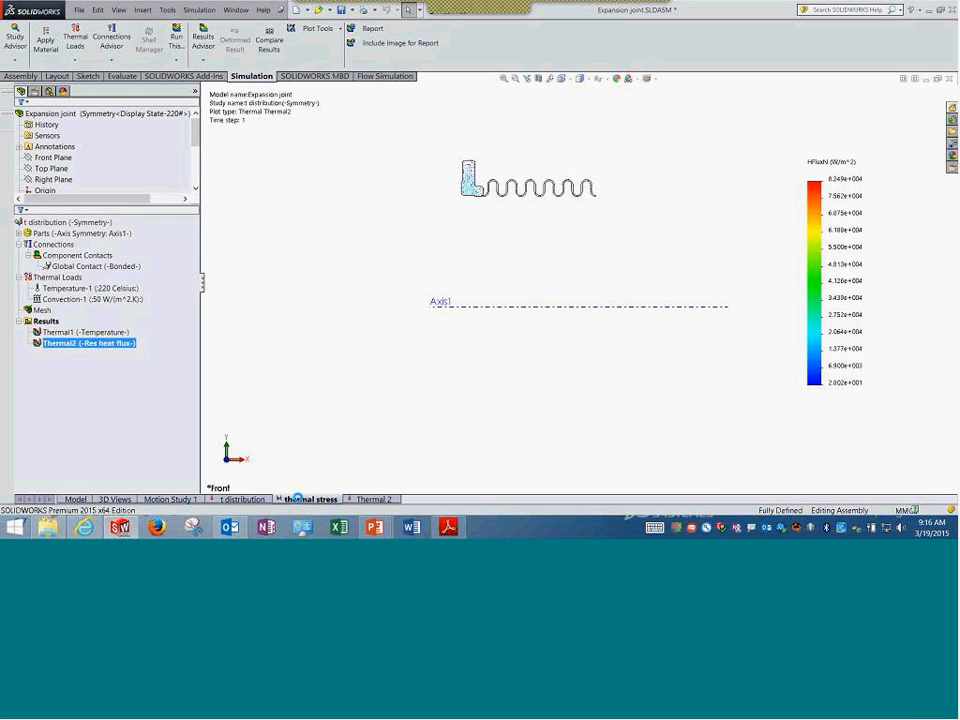
{"action": "left_click", "coordinate": [256, 500]}
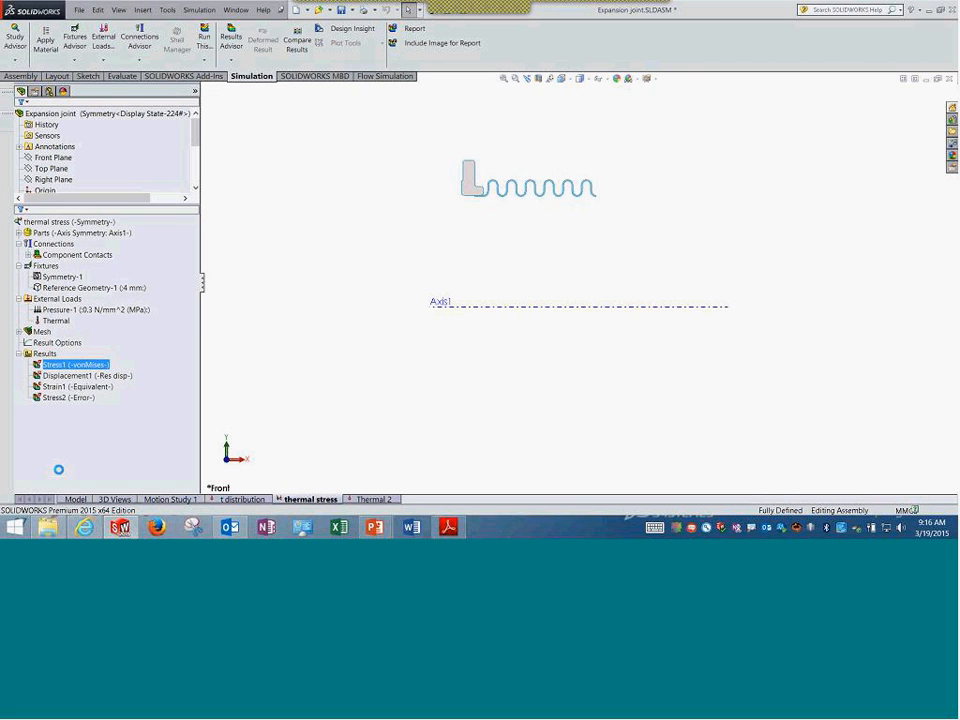
{"action": "double_click", "coordinate": [60, 331]}
{"action": "right_click", "coordinate": [60, 331]}
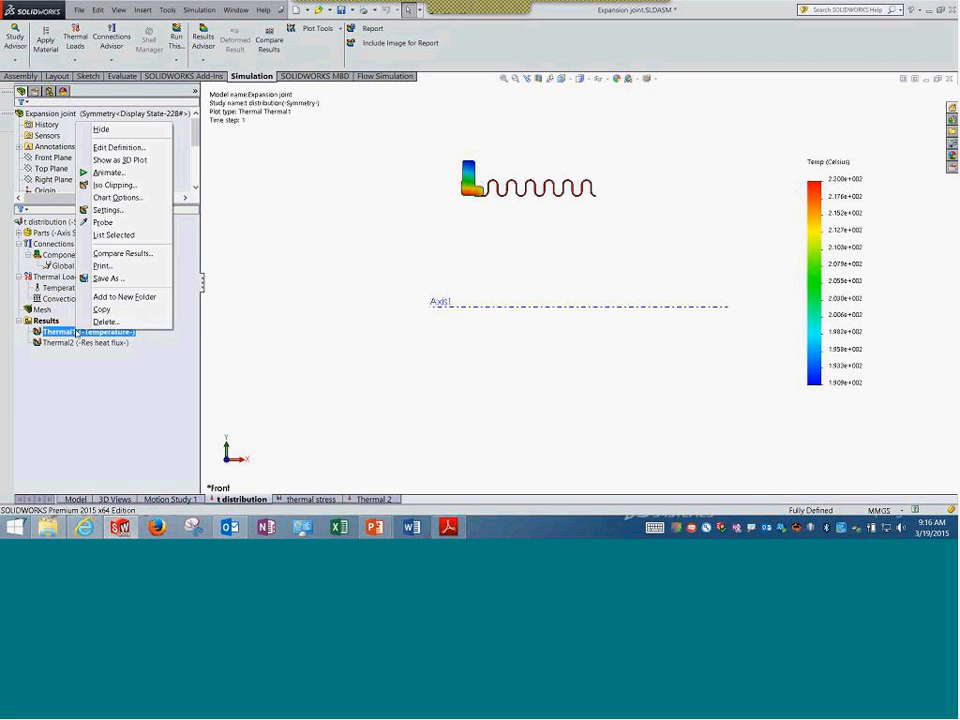
{"action": "left_click", "coordinate": [144, 161]}
{"action": "mouse_move", "coordinate": [381, 315]}
{"action": "middle_mouse_down"}
{"action": "mouse_move", "coordinate": [408, 291]}
{"action": "mouse_move", "coordinate": [516, 242]}
{"action": "mouse_move", "coordinate": [489, 268]}
{"action": "mouse_move", "coordinate": [426, 273]}
{"action": "mouse_move", "coordinate": [429, 315]}
{"action": "mouse_move", "coordinate": [455, 300]}
{"action": "middle_mouse_up"}
- Set the Thermal1 3D plot's revolve angle to 180 degrees and examine the temperatures at the cut section through the flange and bellow
{"action": "right_click", "coordinate": [120, 331]}
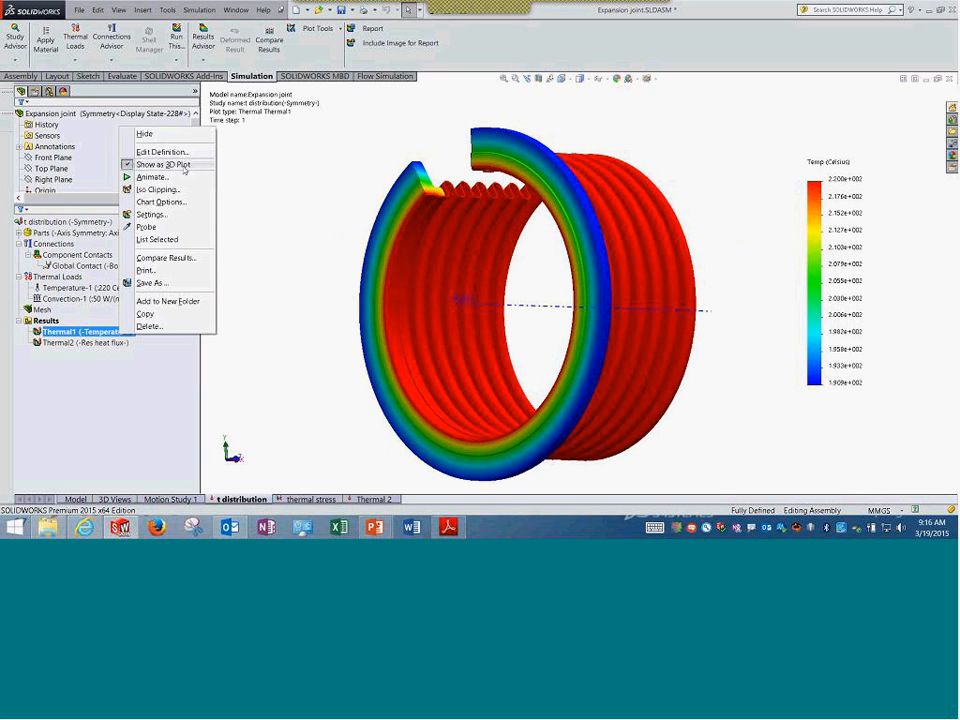
{"action": "left_click", "coordinate": [180, 151]}
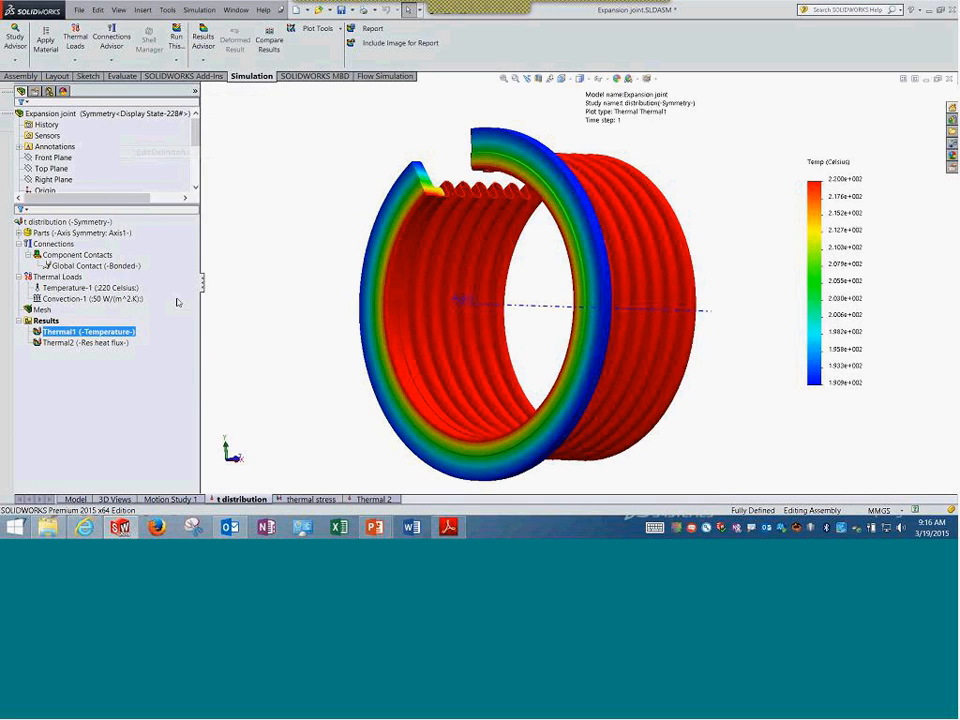
{"action": "left_click", "coordinate": [76, 221]}
{"action": "left_click_drag", "start_coordinate": [75, 234], "coordinate": [13, 240]}
{"action": "type", "text": "100"}
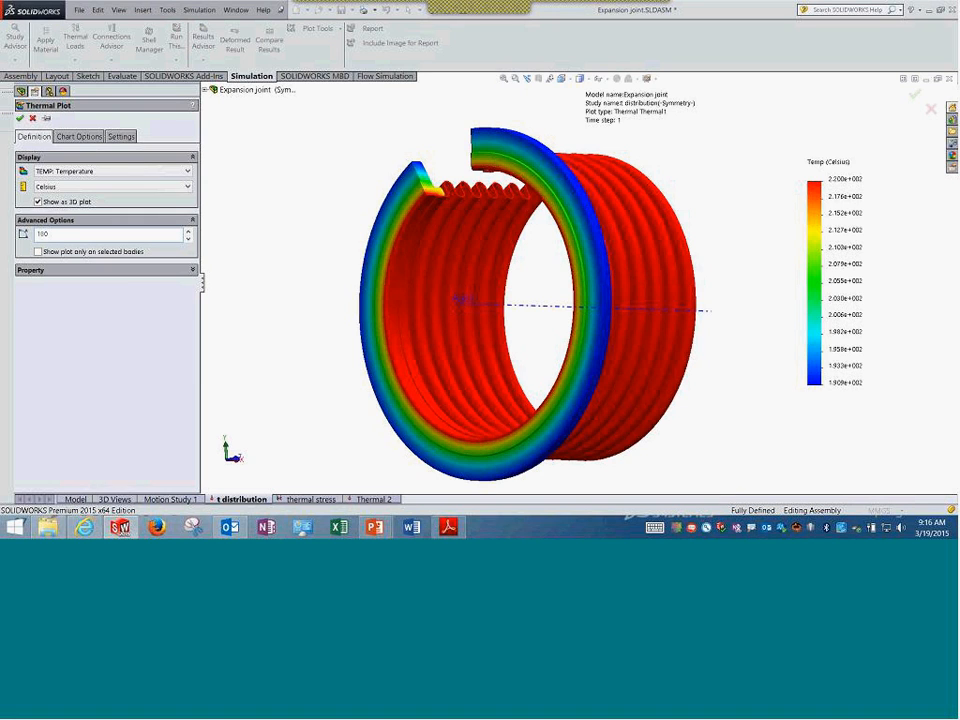
{"action": "left_click", "coordinate": [18, 117]}
{"action": "middle_click_drag", "start_coordinate": [375, 270], "coordinate": [533, 205]}
{"action": "scroll", "coordinate": [533, 205], "scroll_direction": "down", "scroll_amount": 10}
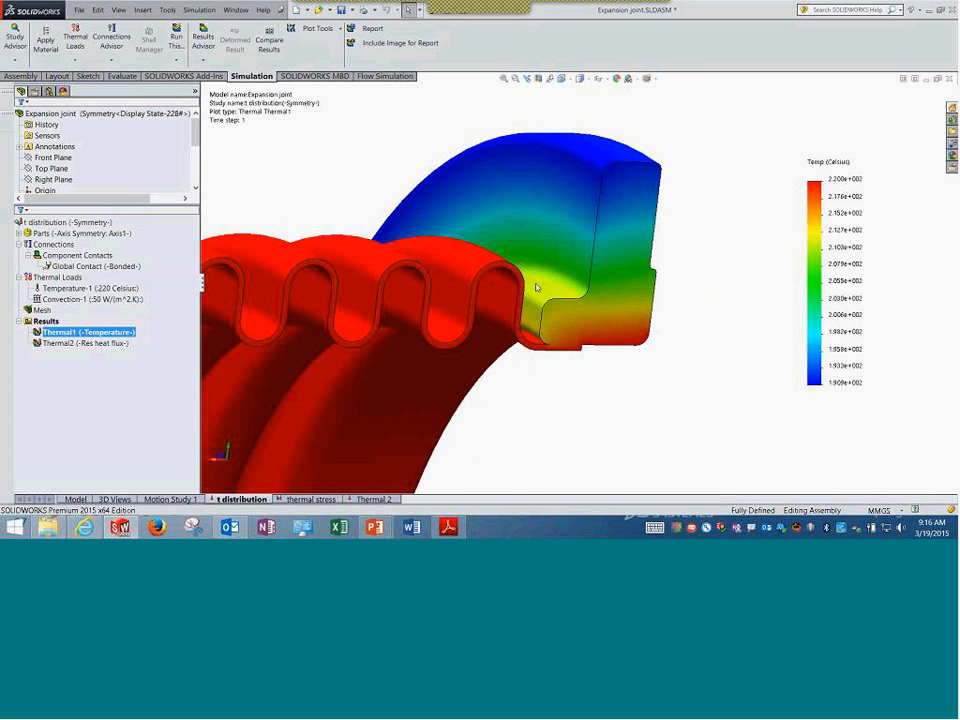
{"action": "scroll", "coordinate": [537, 285], "scroll_direction": "up", "scroll_amount": 10}
{"action": "middle_click_drag", "start_coordinate": [639, 317], "coordinate": [553, 300]}
{"action": "left_click", "coordinate": [503, 78]}
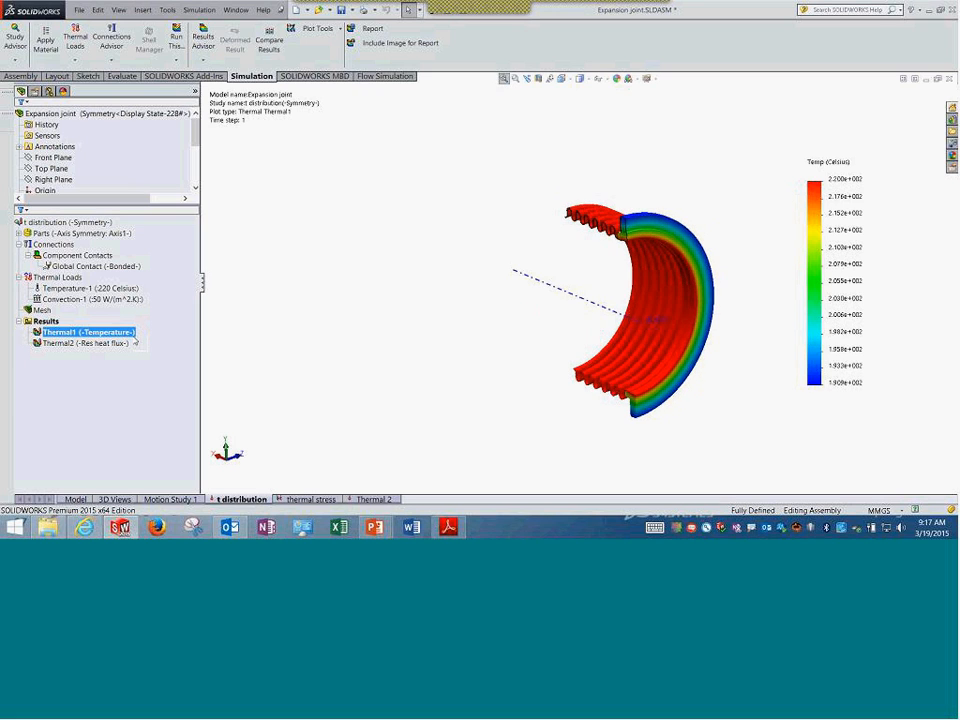
- Switch to the thermal stress study and display its Stress1 von Mises plot
{"action": "left_click", "coordinate": [315, 500]}
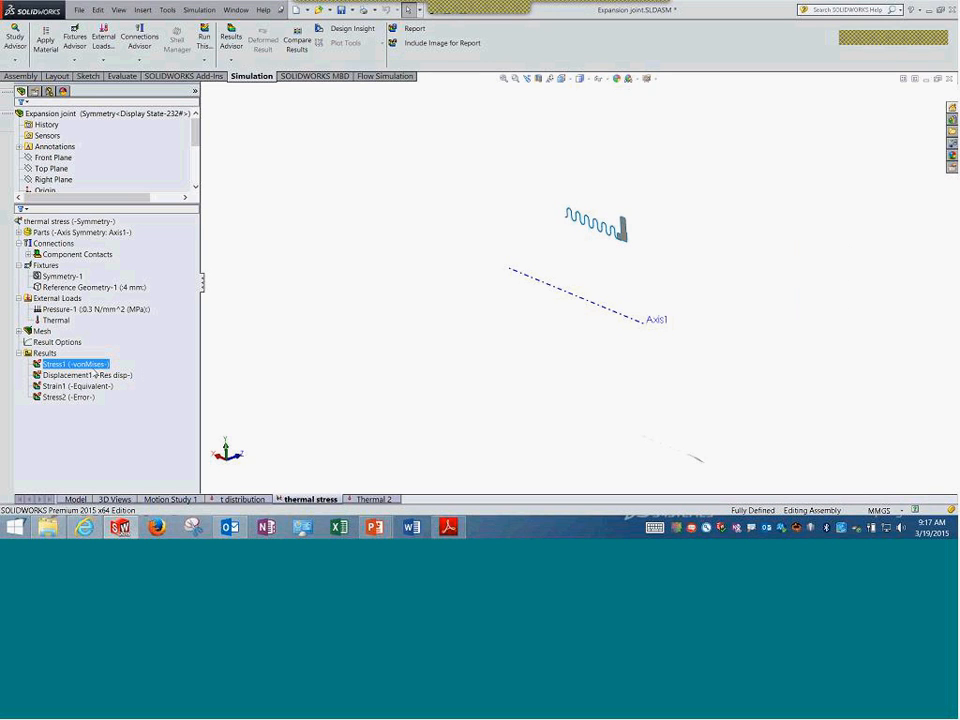
{"action": "double_click", "coordinate": [93, 368]}
{"action": "mouse_move", "coordinate": [203, 290]}
{"action": "left_mouse_down"}
{"action": "mouse_move", "coordinate": [268, 291]}
{"action": "mouse_move", "coordinate": [189, 291]}
{"action": "left_mouse_up"}
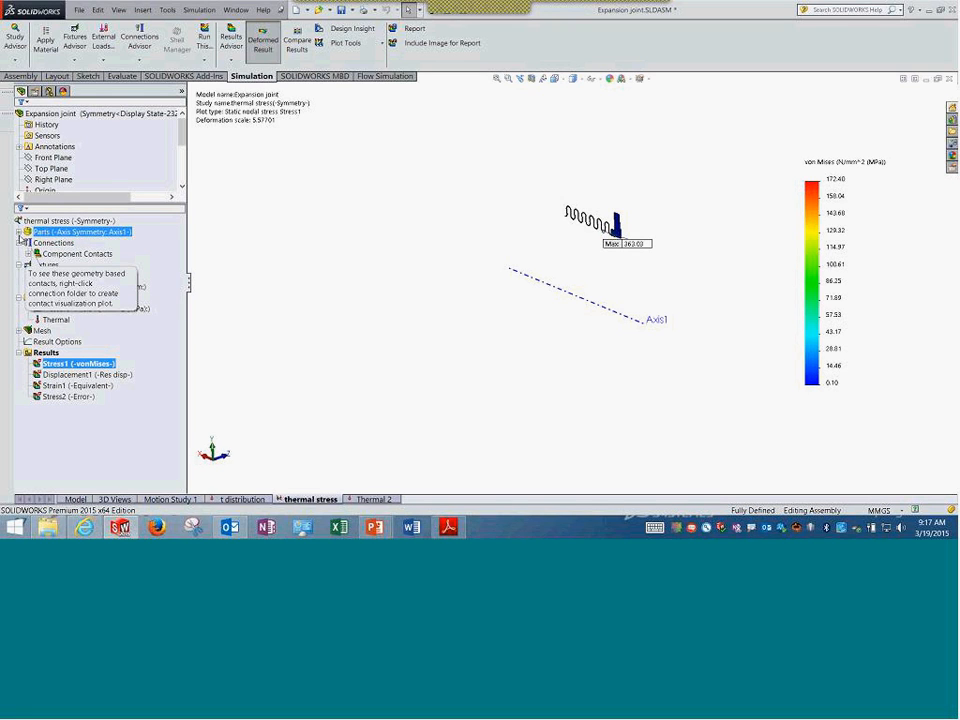
{"action": "left_click", "coordinate": [105, 221]}
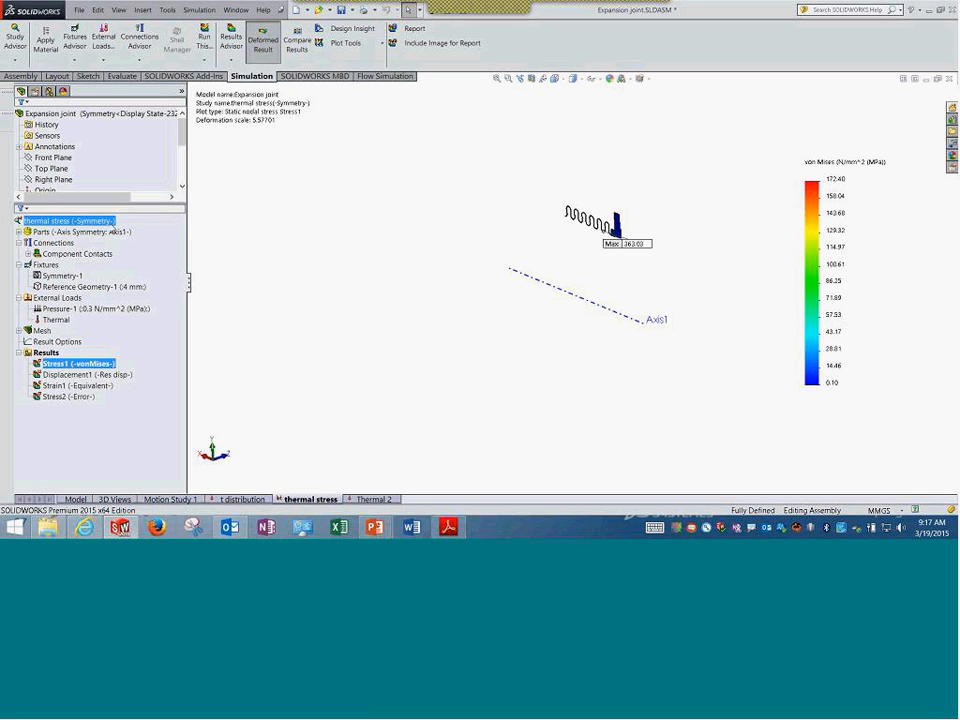
{"action": "right_click", "coordinate": [318, 505]}
{"action": "left_click", "coordinate": [340, 481]}
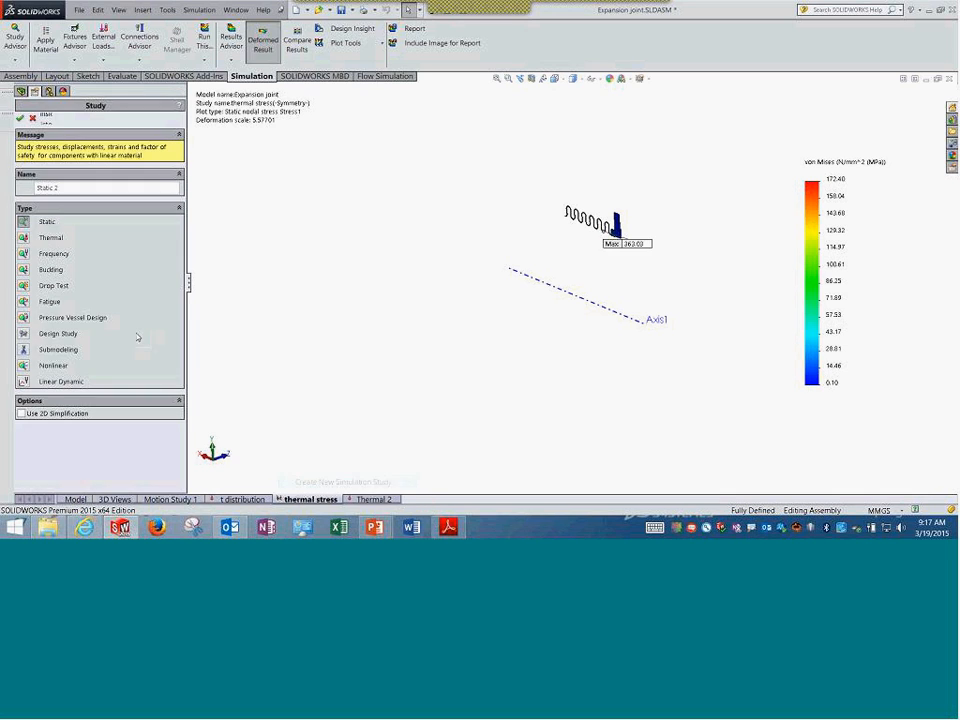
{"action": "left_click", "coordinate": [21, 413]}
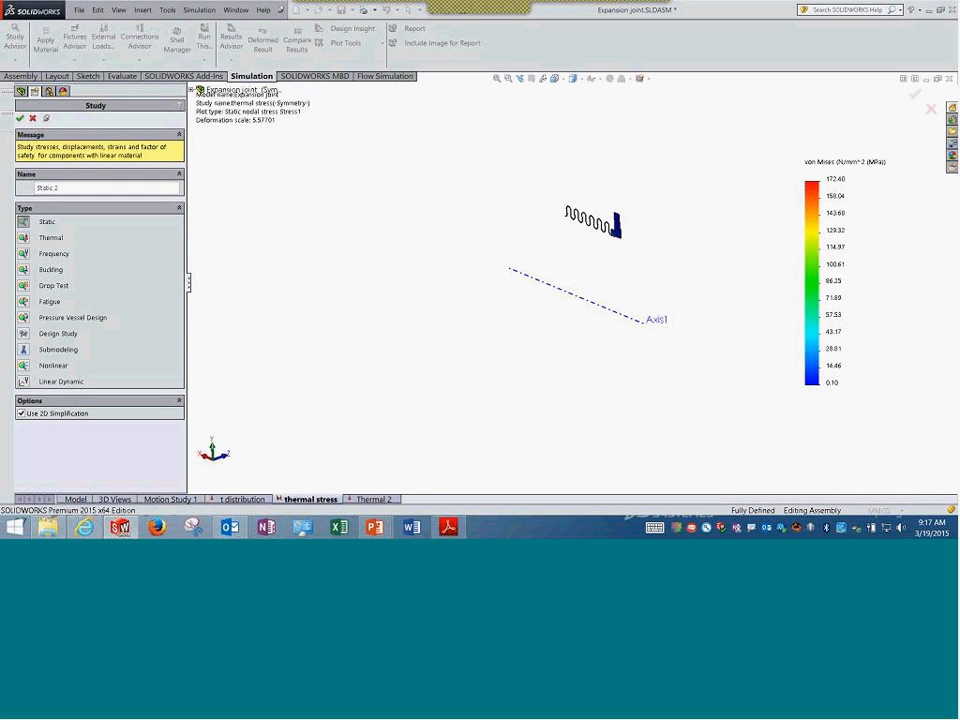
{"action": "left_click", "coordinate": [19, 118]}
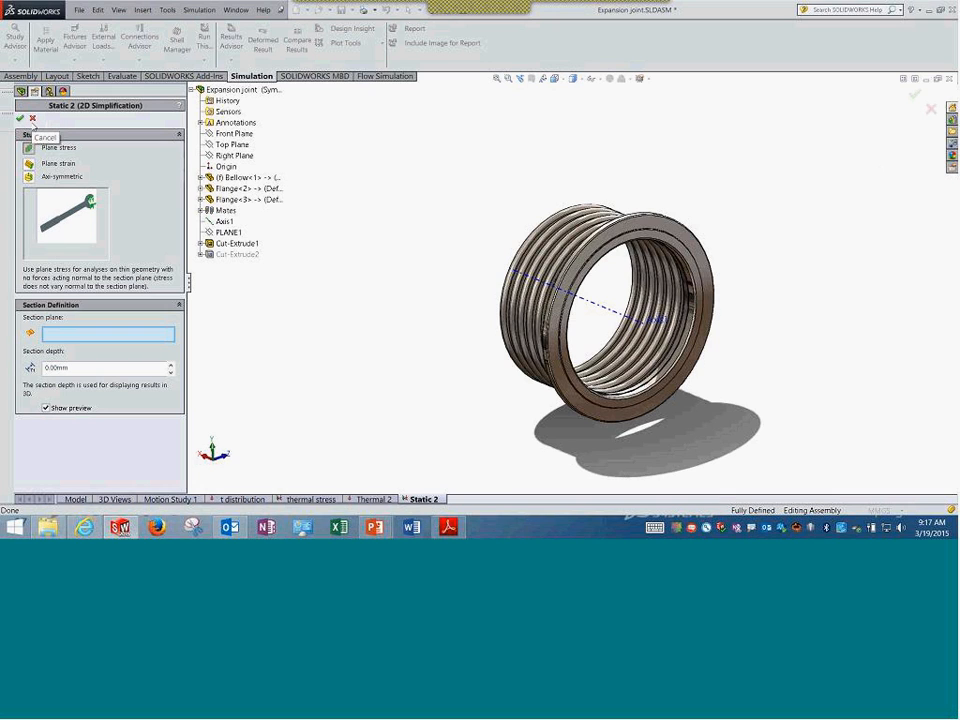
{"action": "left_click", "coordinate": [32, 119]}
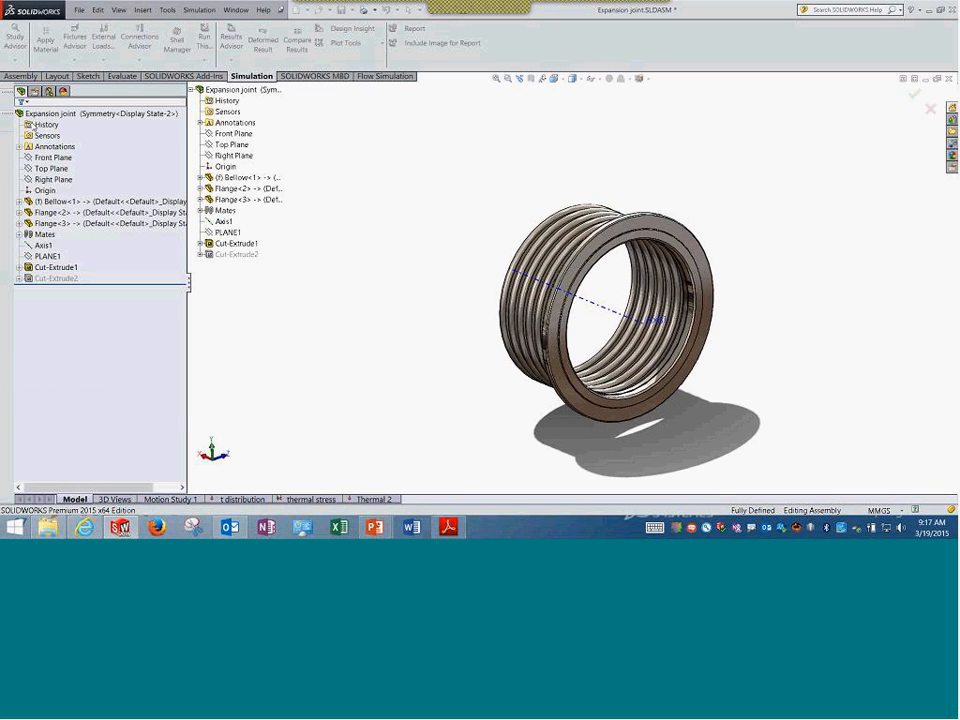
- In the thermal stress study, review the materials of the bellow and flange and the global component contact
{"action": "left_click", "coordinate": [307, 499]}
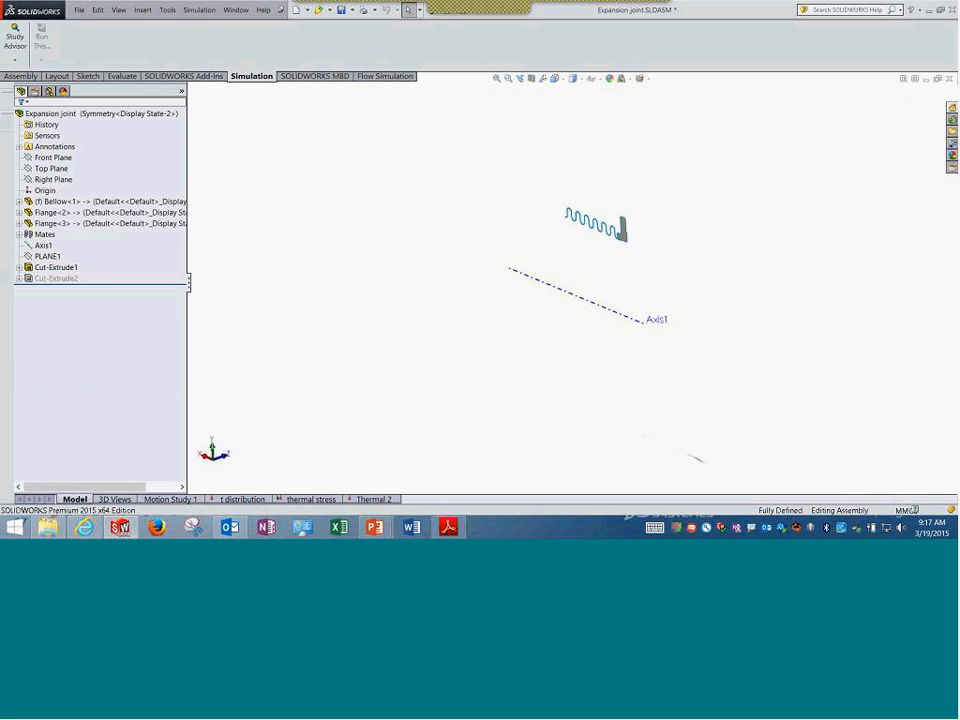
{"action": "left_click", "coordinate": [18, 233]}
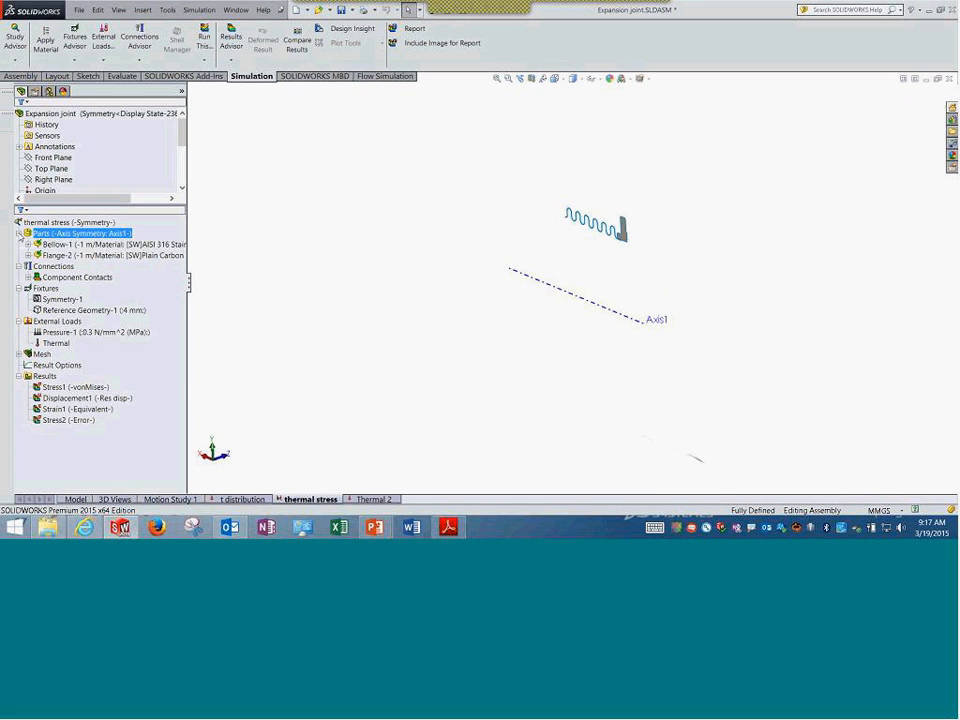
{"action": "left_click", "coordinate": [76, 277]}
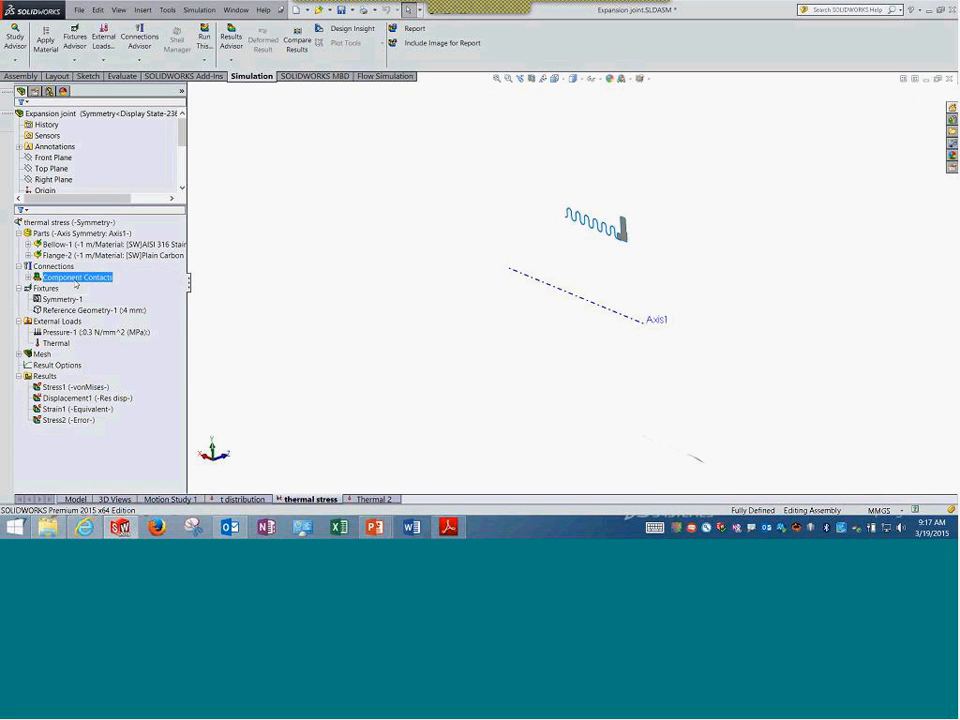
{"action": "double_click", "coordinate": [76, 281]}
{"action": "left_click", "coordinate": [81, 289]}
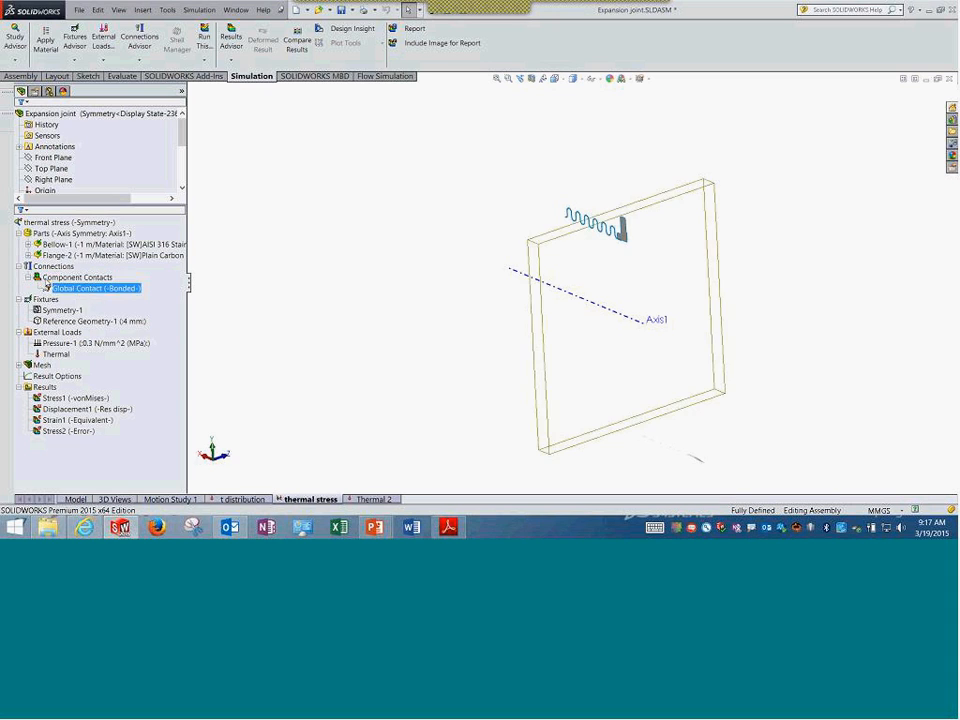
{"action": "left_click", "coordinate": [18, 233]}
{"action": "left_click", "coordinate": [18, 244]}
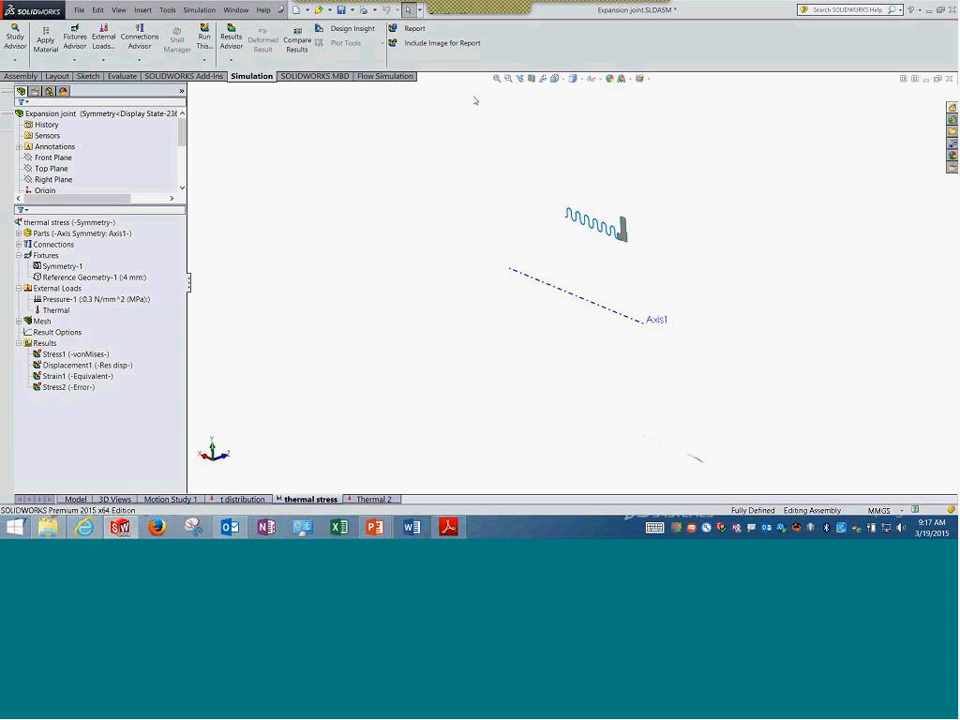
- View the section from the front and inspect the bellow edge used by the Symmetry-1 fixture, leaving the definition as is
{"action": "left_click", "coordinate": [230, 458]}
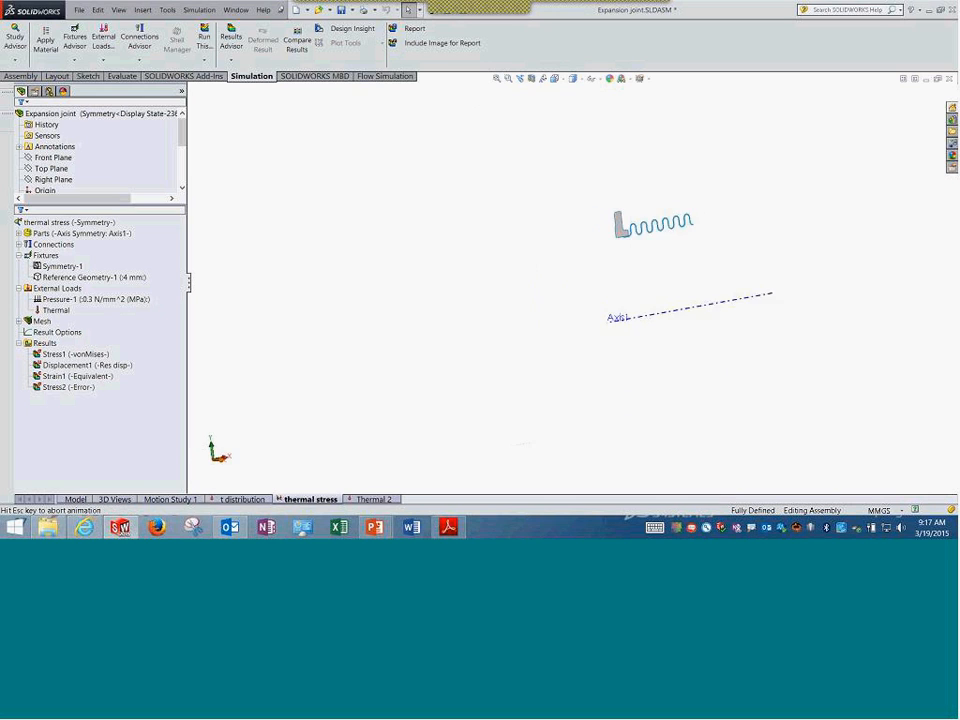
{"action": "left_click", "coordinate": [498, 81]}
{"action": "left_click", "coordinate": [508, 78]}
{"action": "left_click_drag", "start_coordinate": [429, 134], "coordinate": [627, 246]}
{"action": "key", "text": "Escape"}
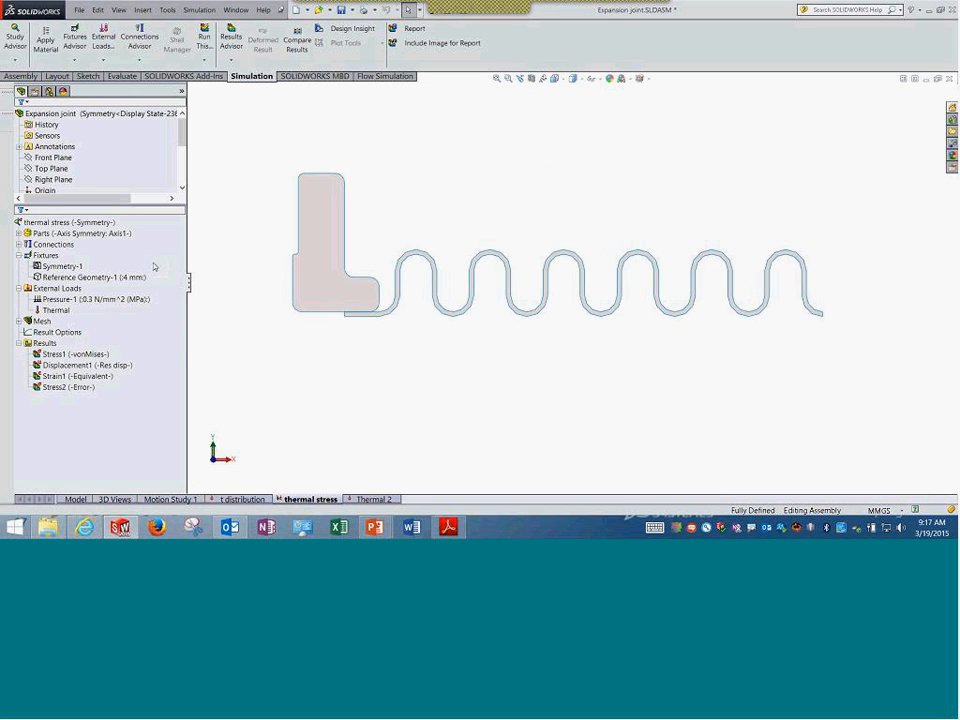
{"action": "right_click", "coordinate": [70, 266]}
{"action": "left_click", "coordinate": [99, 313]}
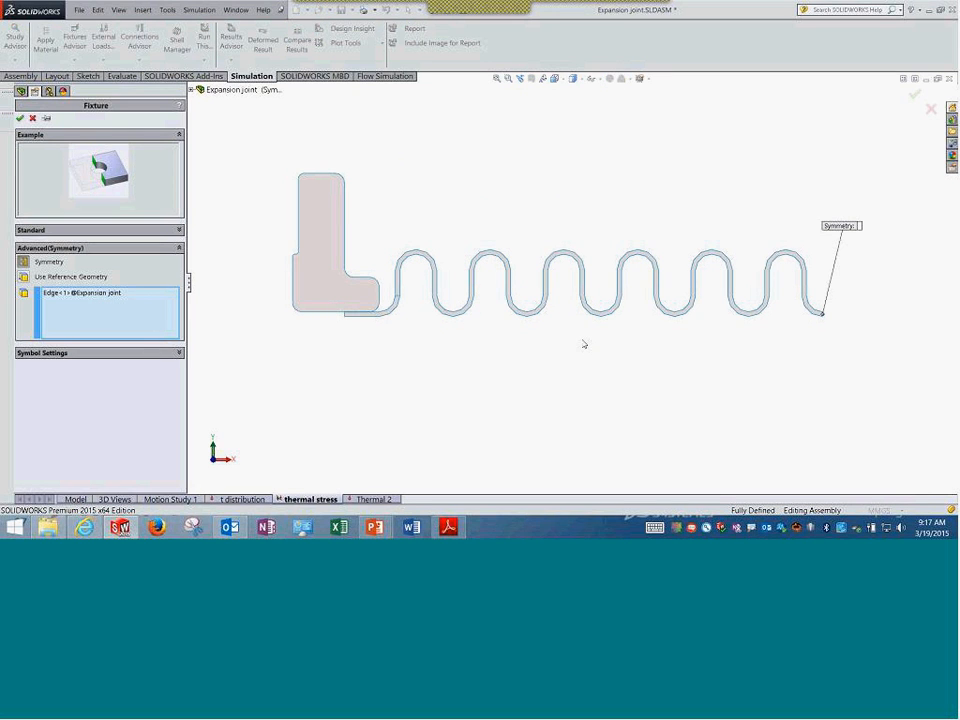
{"action": "left_click", "coordinate": [94, 293]}
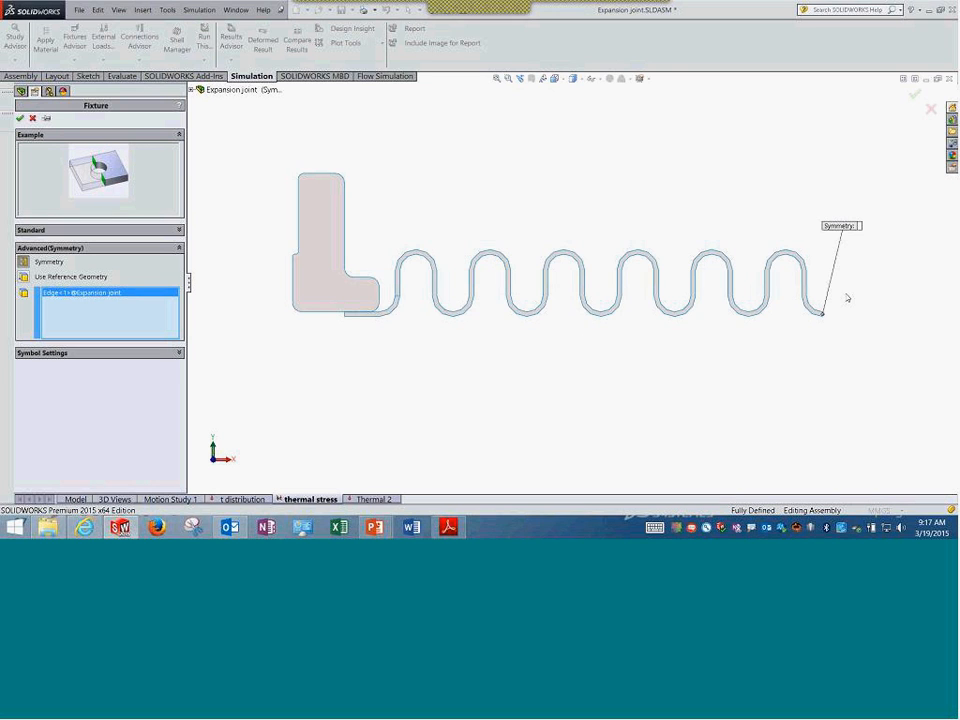
{"action": "scroll", "coordinate": [724, 326], "scroll_direction": "down", "scroll_amount": 5}
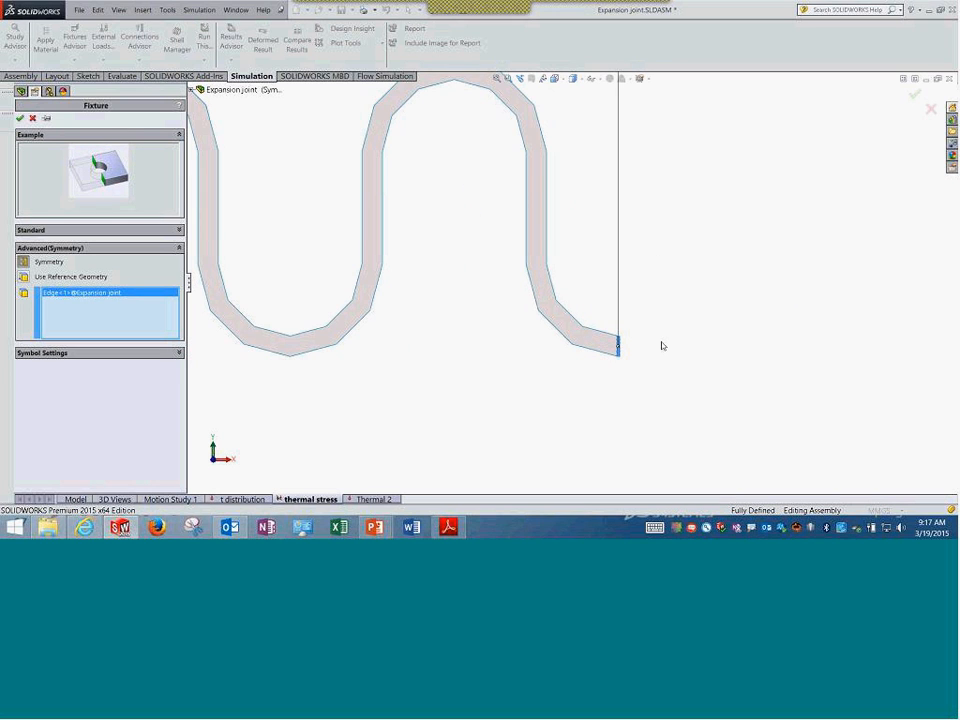
{"action": "scroll", "coordinate": [662, 346], "scroll_direction": "up", "scroll_amount": 8}
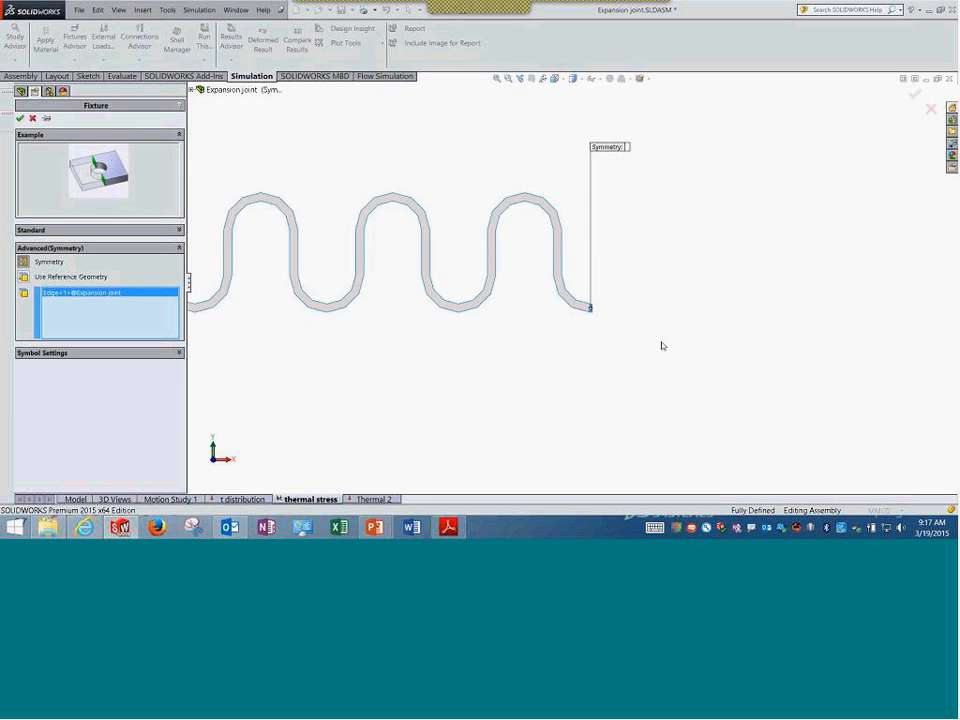
{"action": "left_click", "coordinate": [498, 79]}
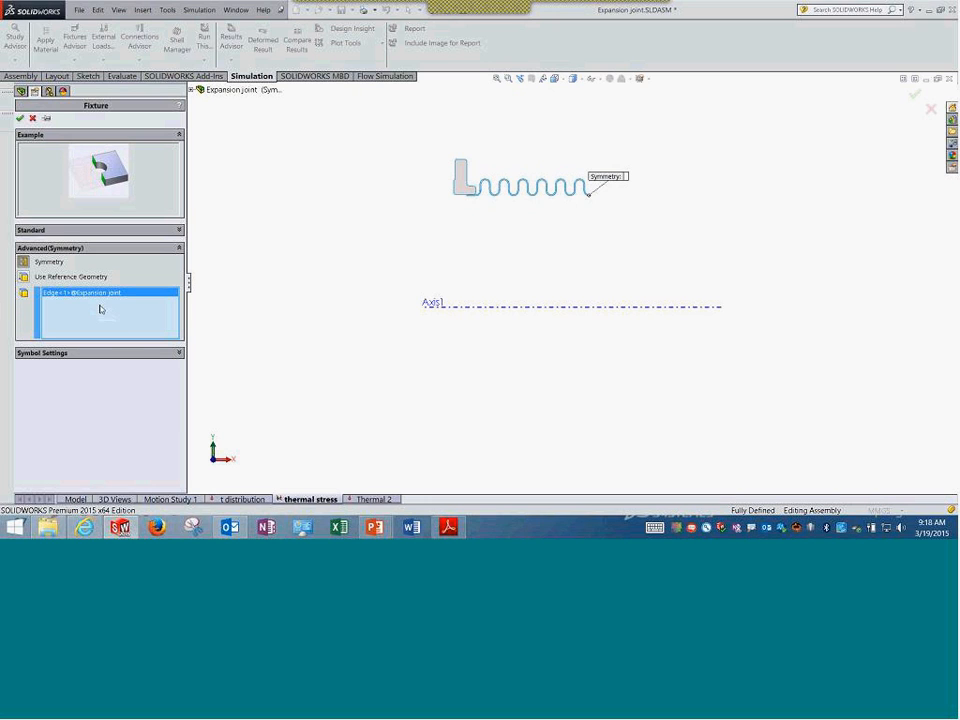
{"action": "left_click", "coordinate": [33, 119]}
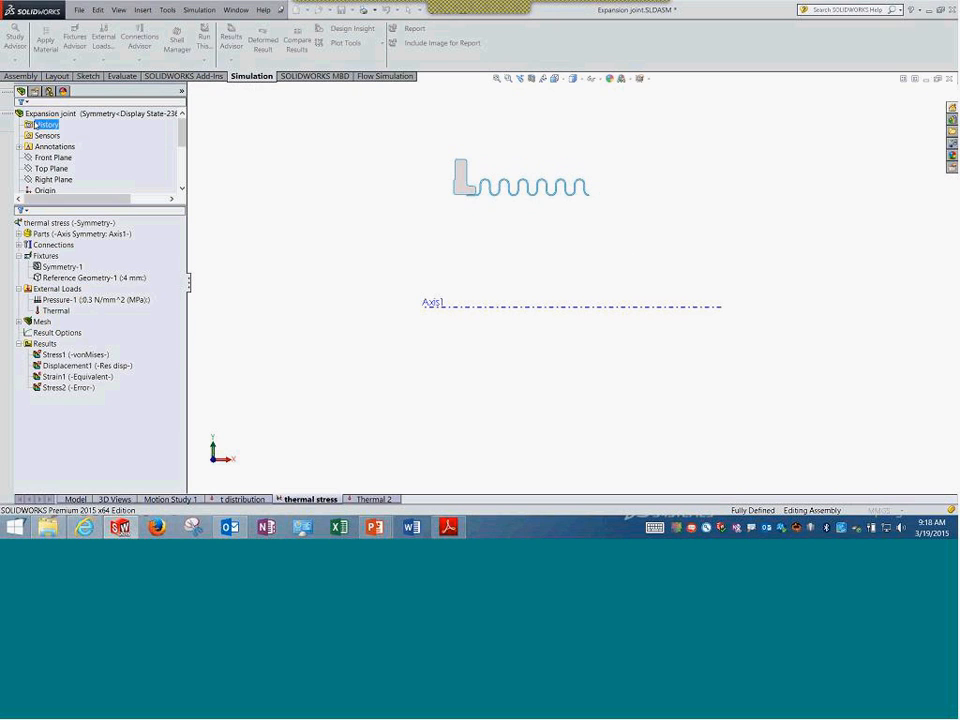
- Inspect the Reference Geometry-1 fixture's flange edge, reference plane and prescribed translation, keeping its values
{"action": "right_click", "coordinate": [72, 283]}
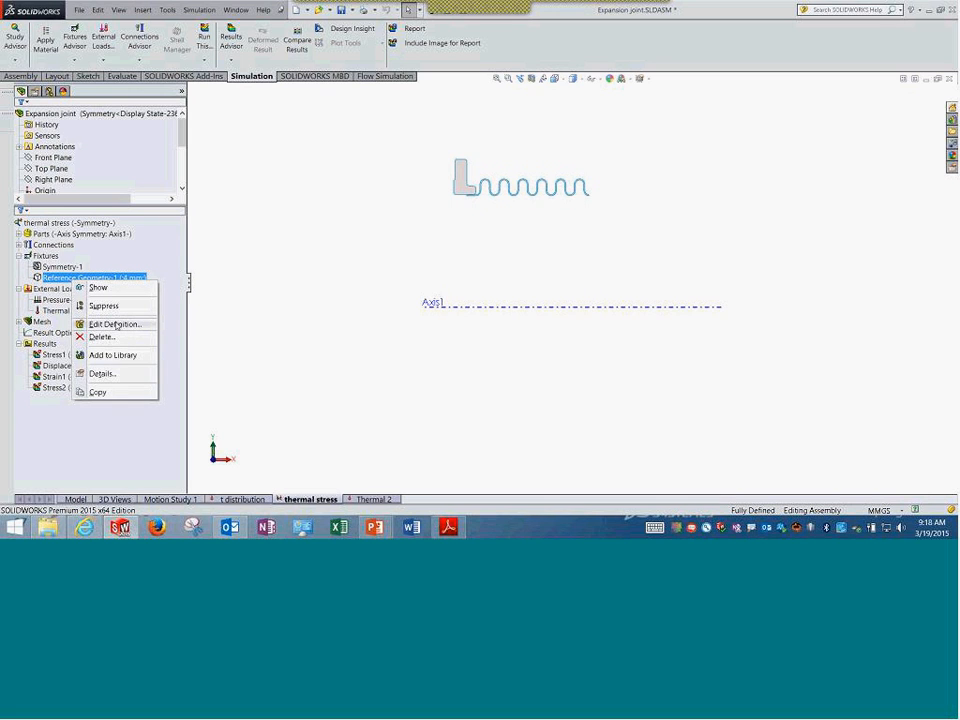
{"action": "left_click", "coordinate": [115, 325]}
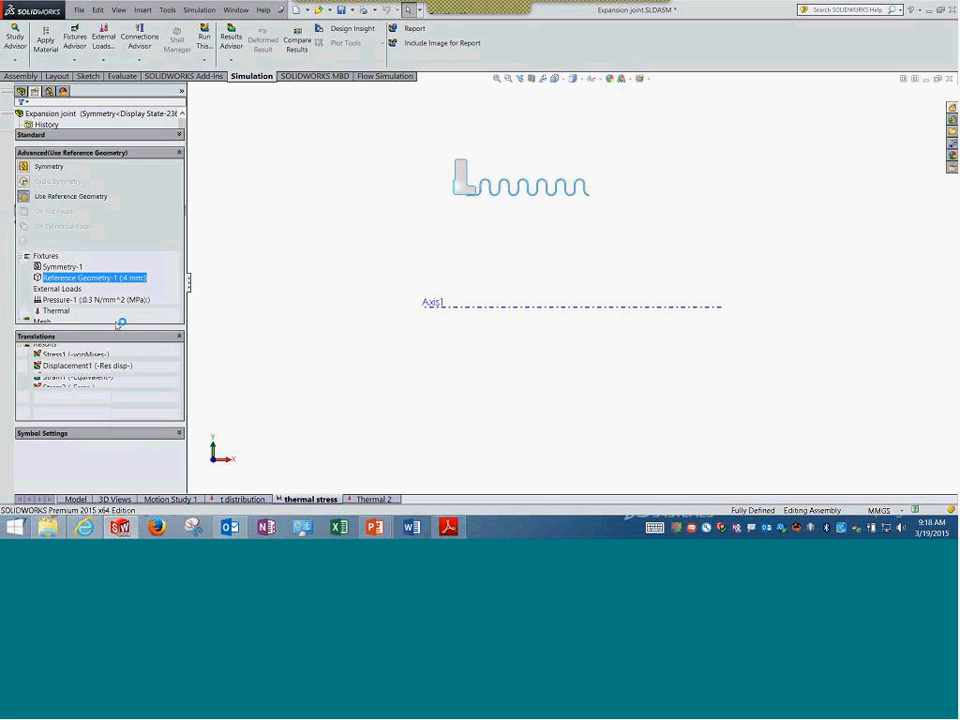
{"action": "left_click", "coordinate": [106, 353]}
{"action": "left_click_drag", "start_coordinate": [182, 354], "coordinate": [182, 398]}
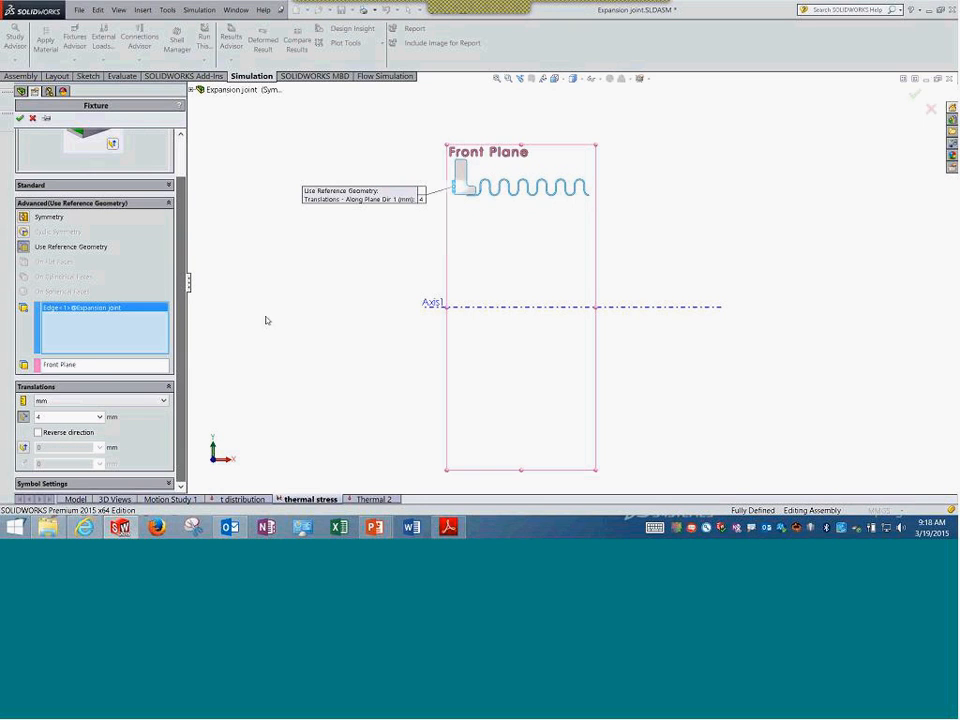
{"action": "scroll", "coordinate": [516, 132], "scroll_direction": "down", "scroll_amount": 3}
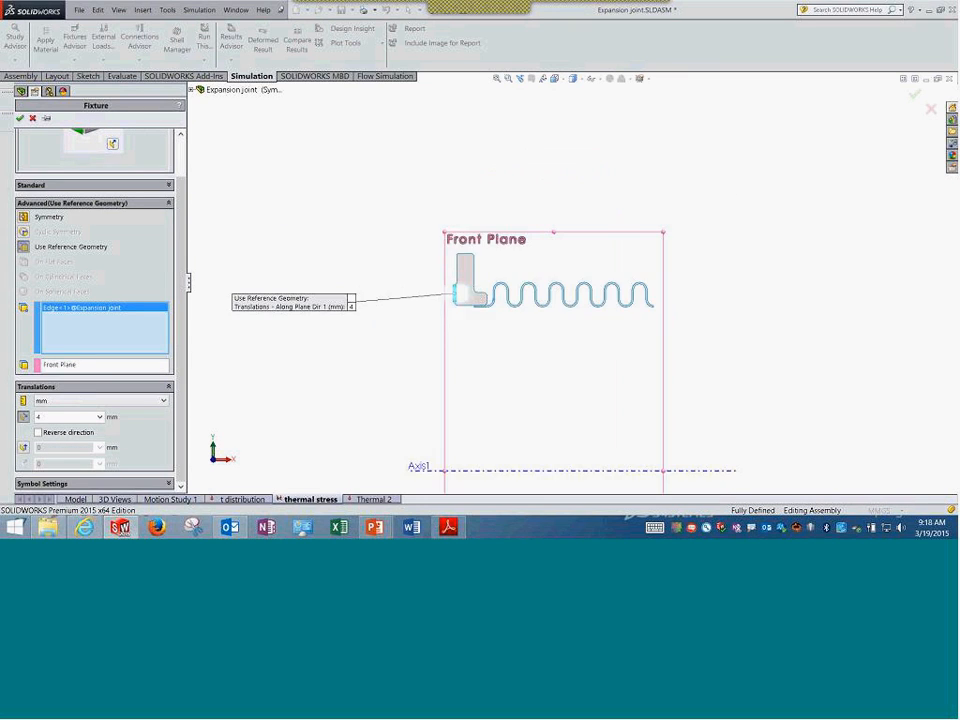
{"action": "scroll", "coordinate": [480, 170], "scroll_direction": "up", "scroll_amount": 1}
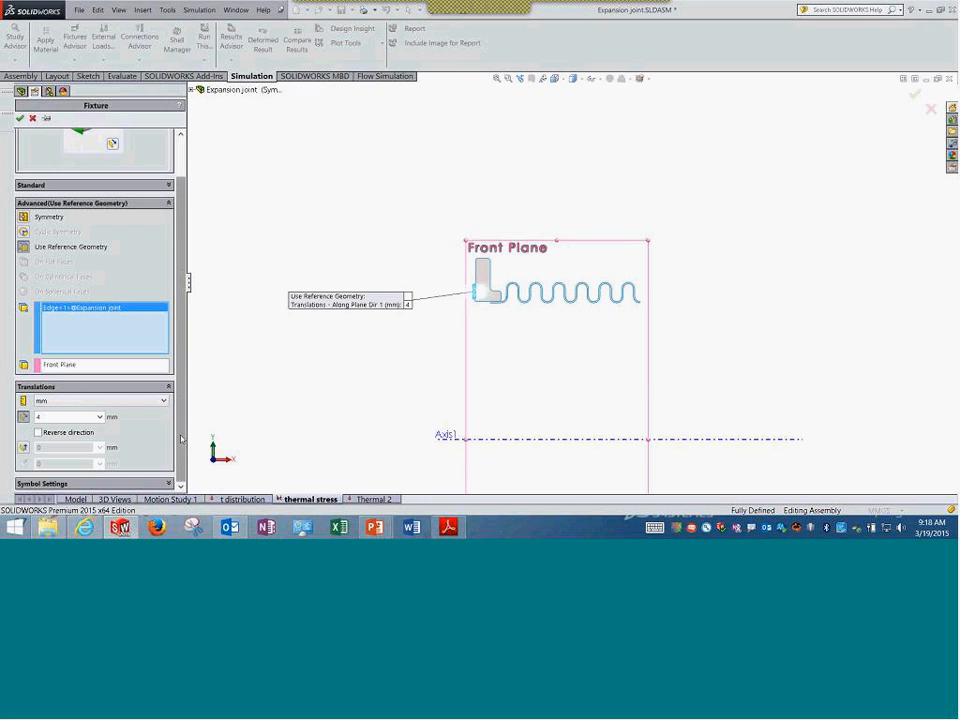
{"action": "double_click", "coordinate": [73, 418]}
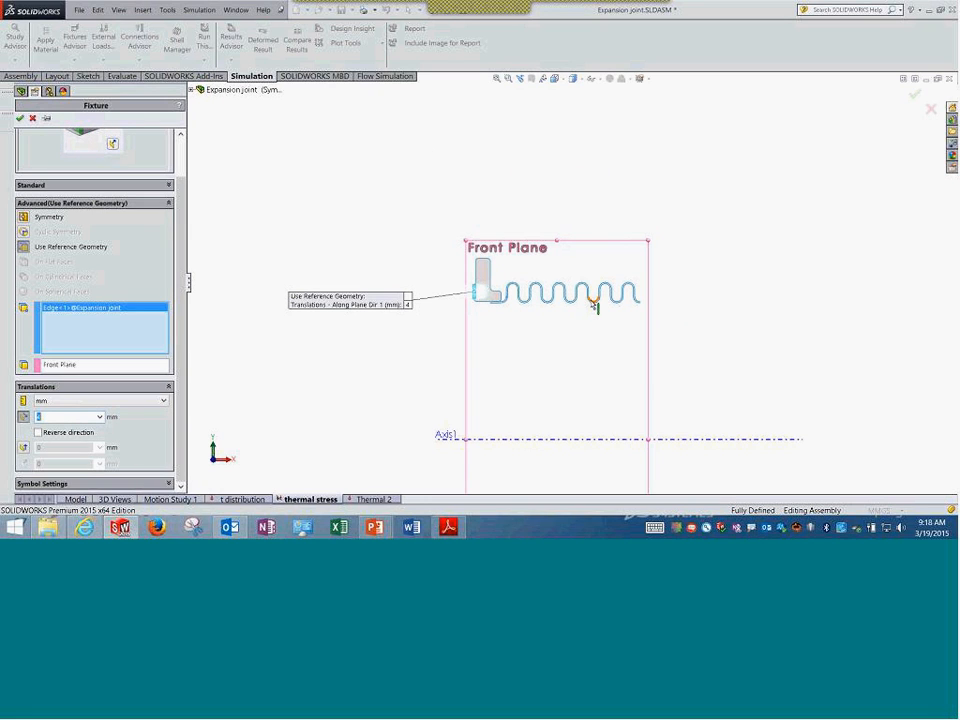
{"action": "left_click", "coordinate": [20, 118]}
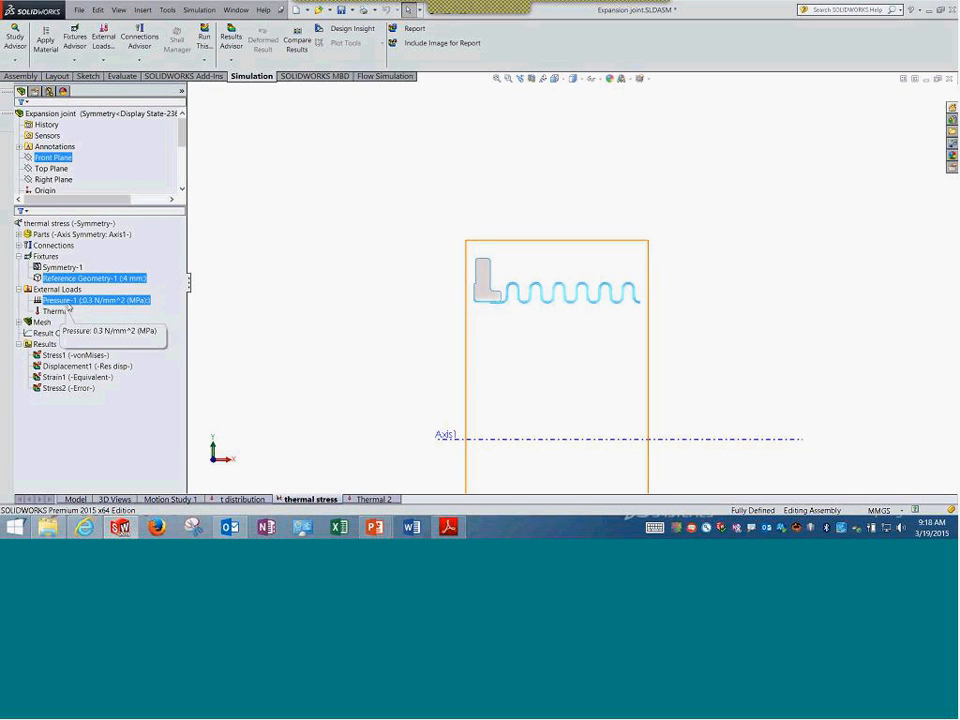
- Inspect the Pressure-1 load's edges and value without changing it, and review the Thermal load and the available external load options
{"action": "left_click", "coordinate": [69, 302]}
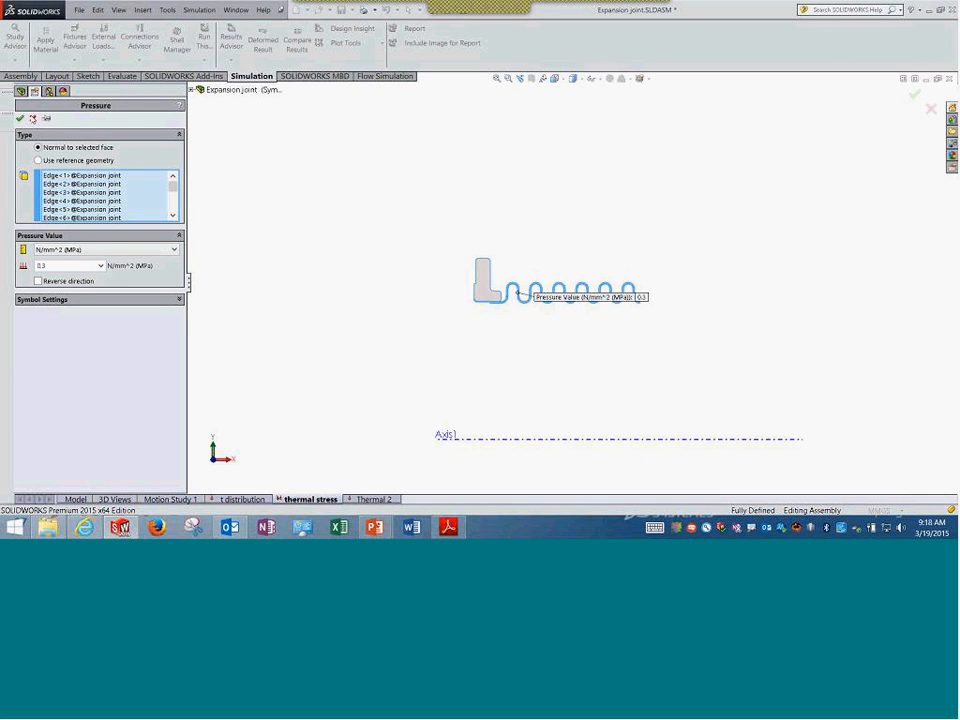
{"action": "left_click", "coordinate": [32, 118]}
{"action": "left_click", "coordinate": [57, 312], "text": "ctrl"}
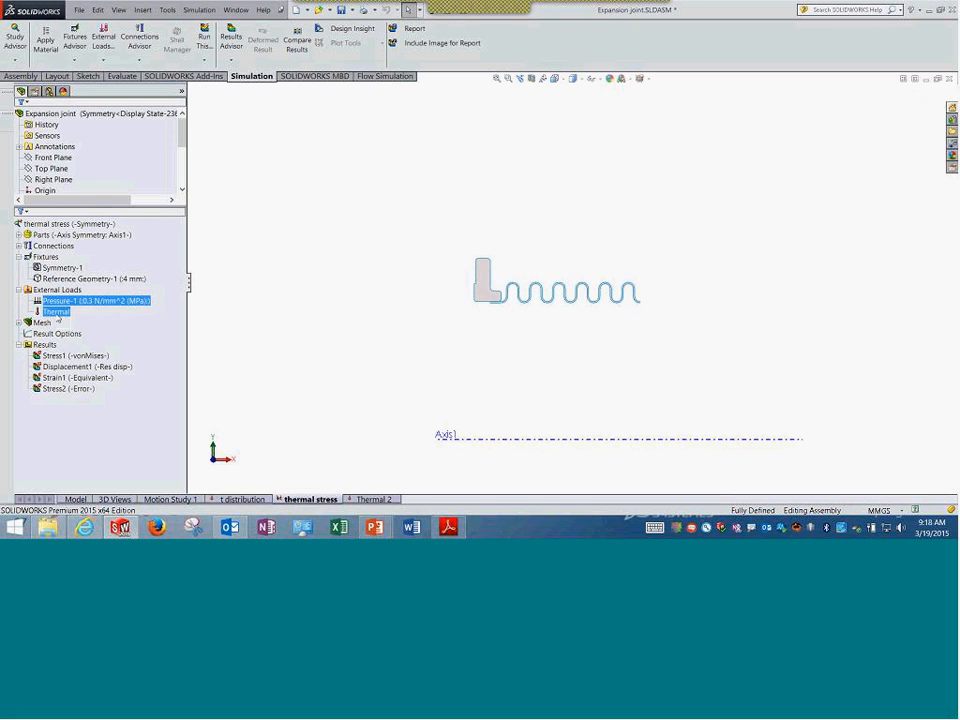
{"action": "left_click", "coordinate": [56, 312]}
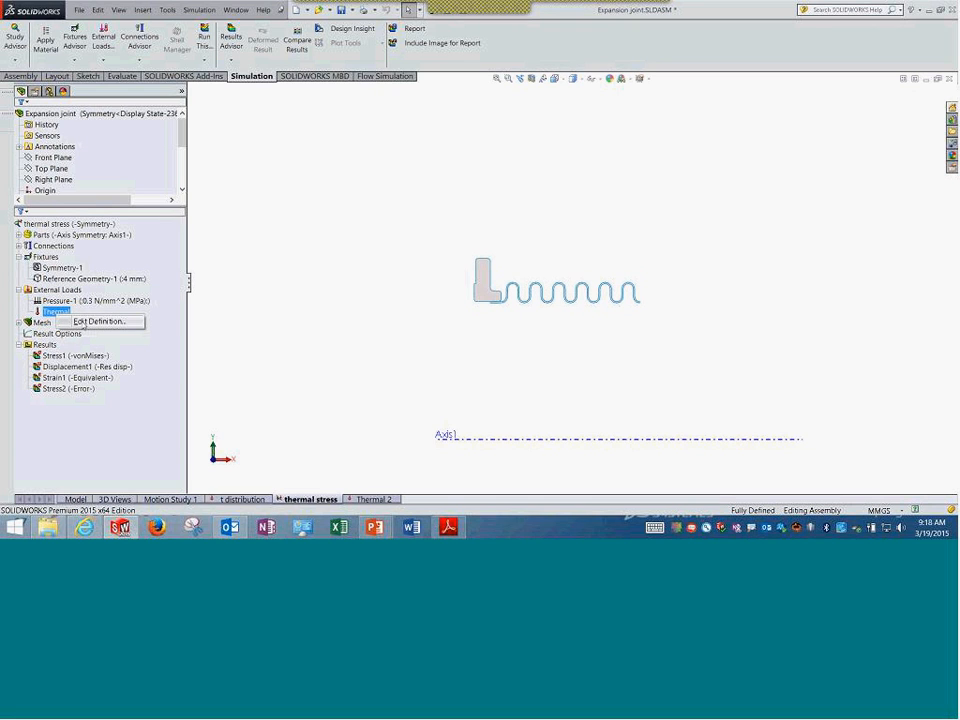
{"action": "right_click", "coordinate": [68, 290]}
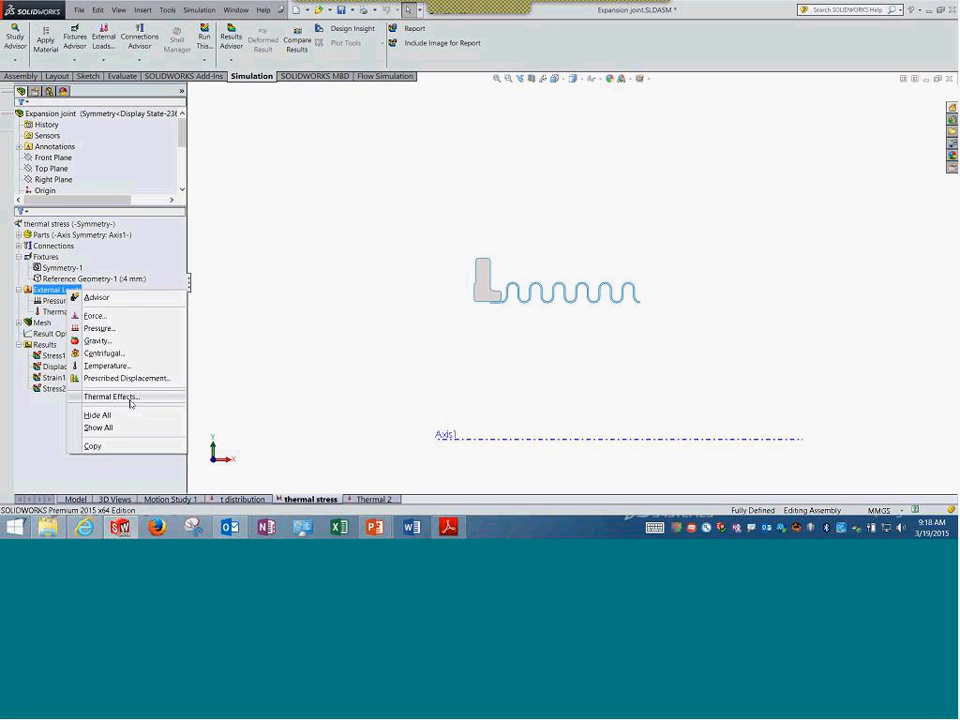
- Review the solver options and flow/thermal effects in the thermal stress study's properties, closing them without changes
{"action": "right_click", "coordinate": [63, 224]}
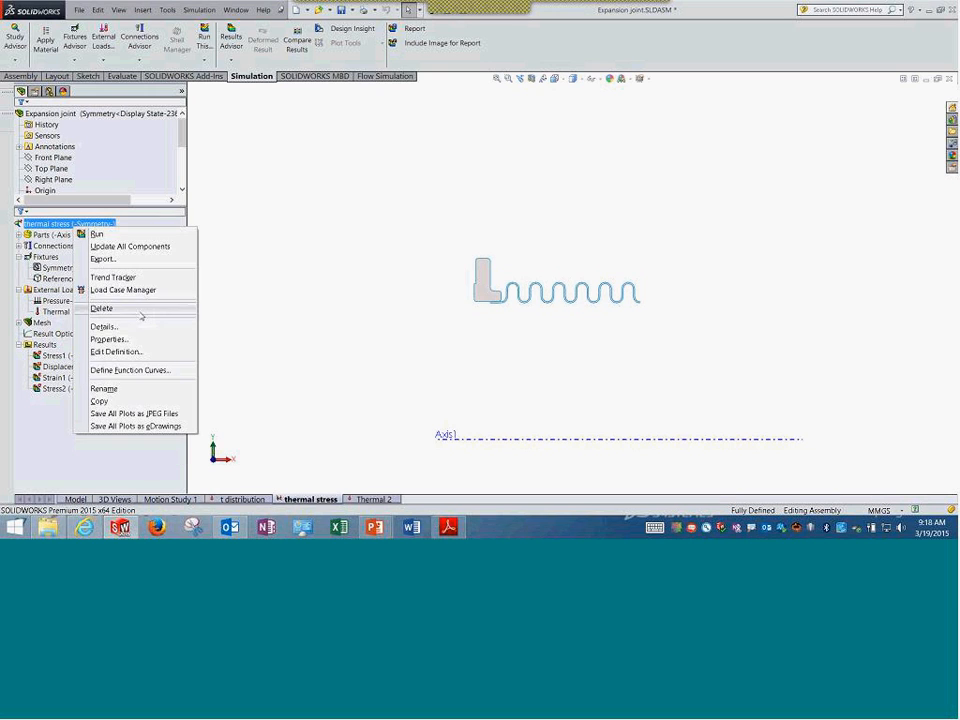
{"action": "left_click", "coordinate": [153, 337]}
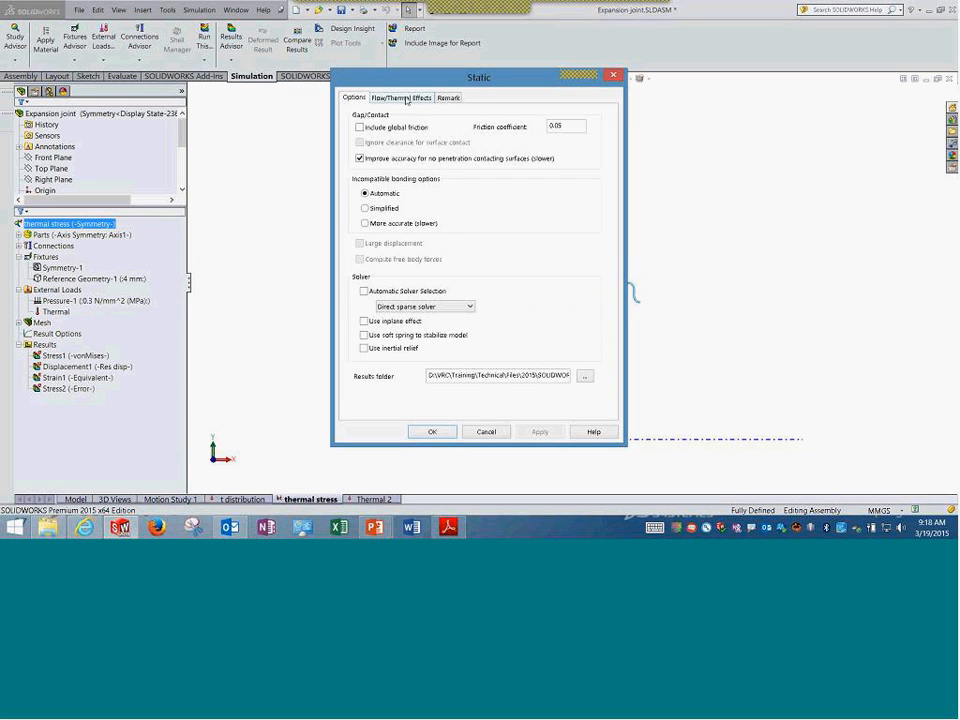
{"action": "left_click", "coordinate": [392, 97]}
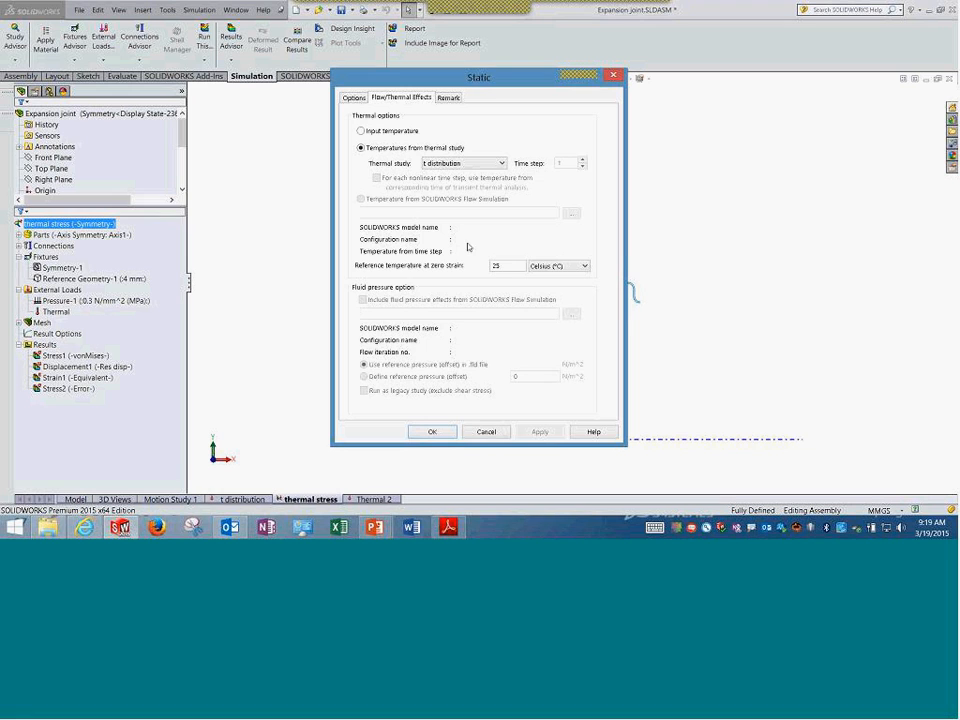
{"action": "left_click", "coordinate": [486, 432]}
- Highlight the Pressure-1 load's edges and check the Thermal load's definition for its temperature source, keeping the settings
{"action": "left_click", "coordinate": [105, 302]}
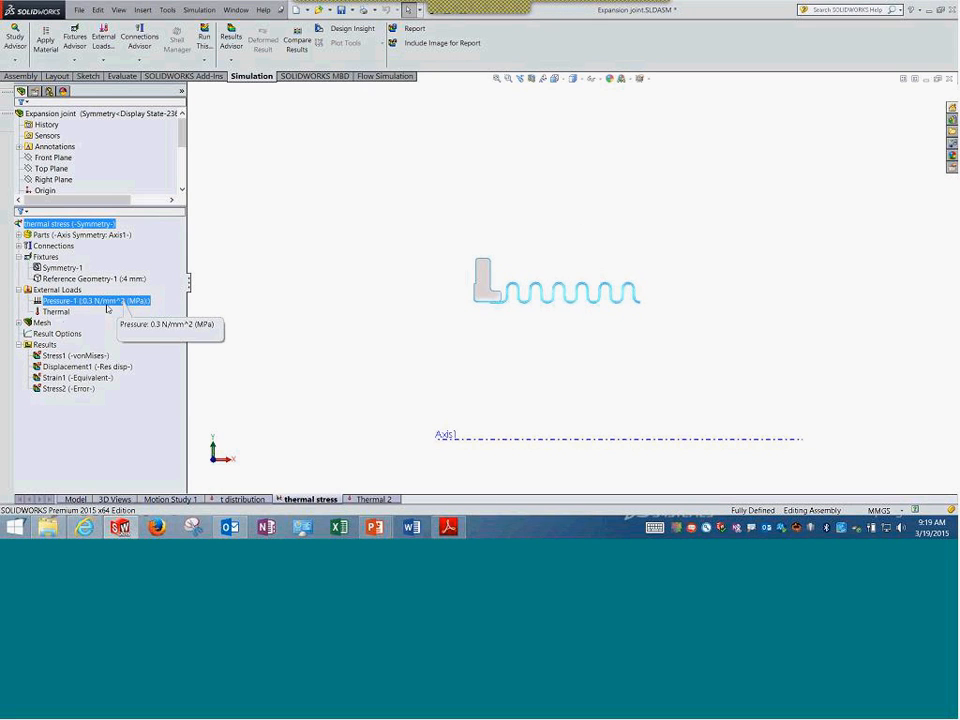
{"action": "right_click", "coordinate": [60, 313]}
{"action": "left_click", "coordinate": [85, 325]}
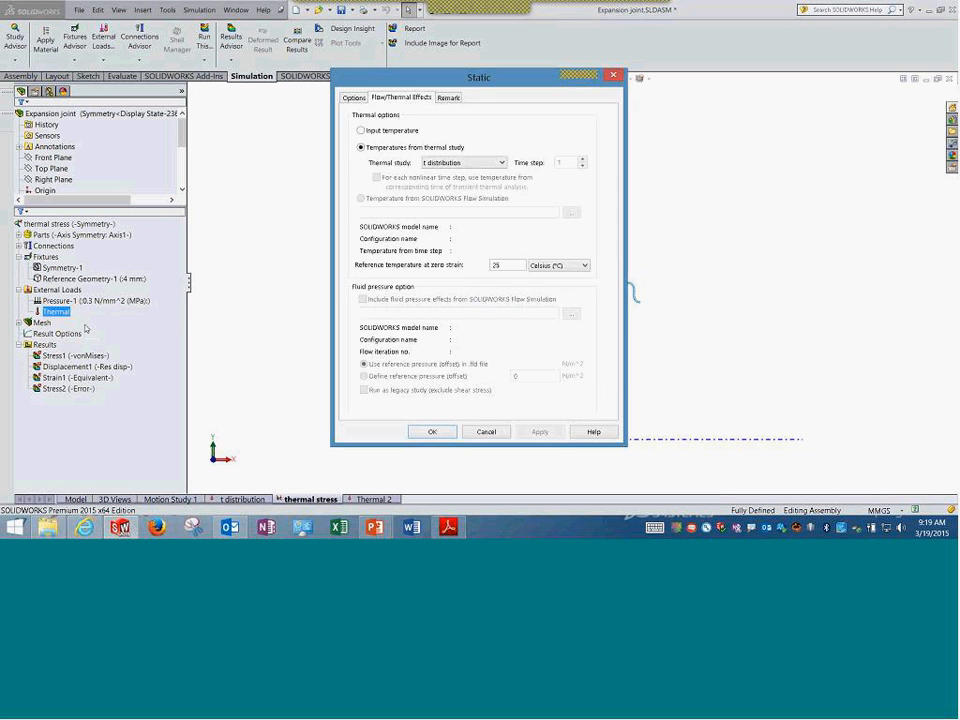
{"action": "key", "text": "Return"}
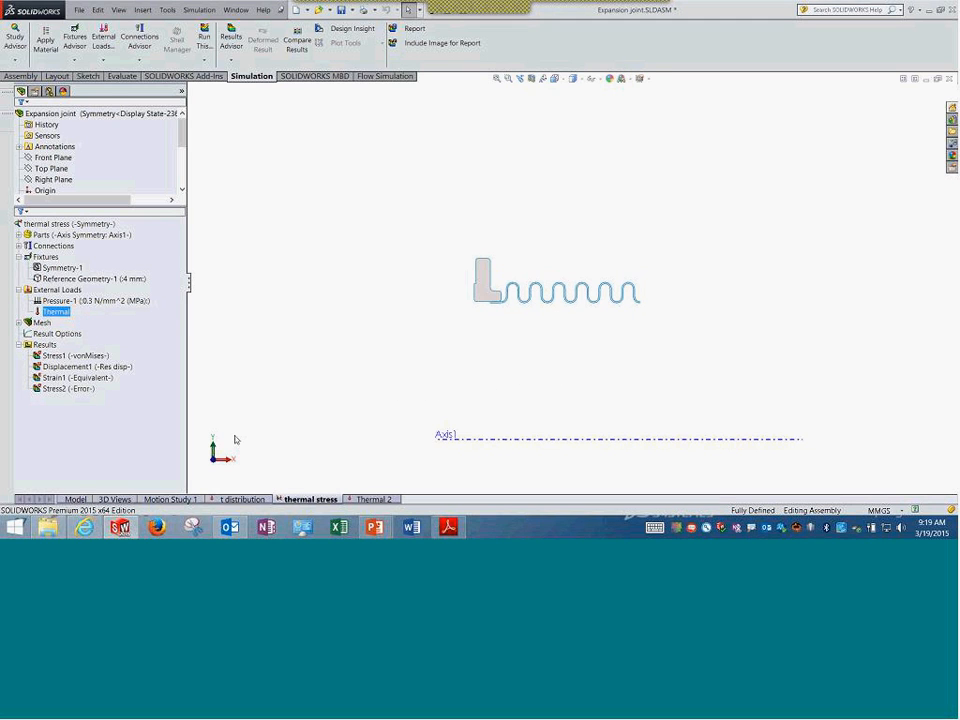
- In the thermal stress study's properties, examine the source thermal study and the zero-strain reference temperature with its unit, leaving them as is
{"action": "right_click", "coordinate": [84, 224]}
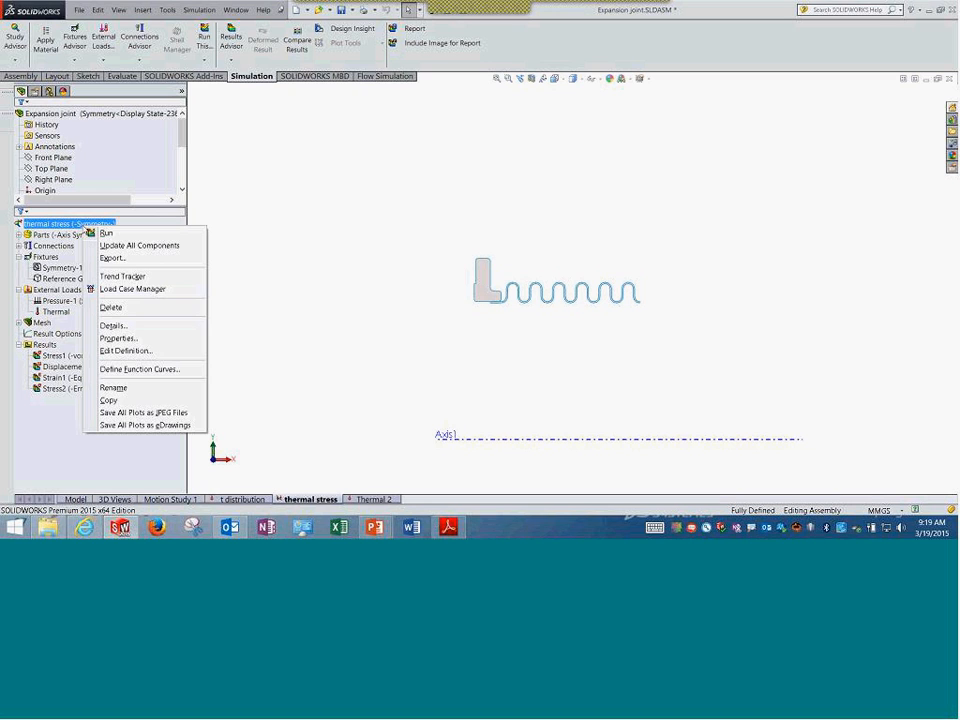
{"action": "left_click", "coordinate": [118, 338]}
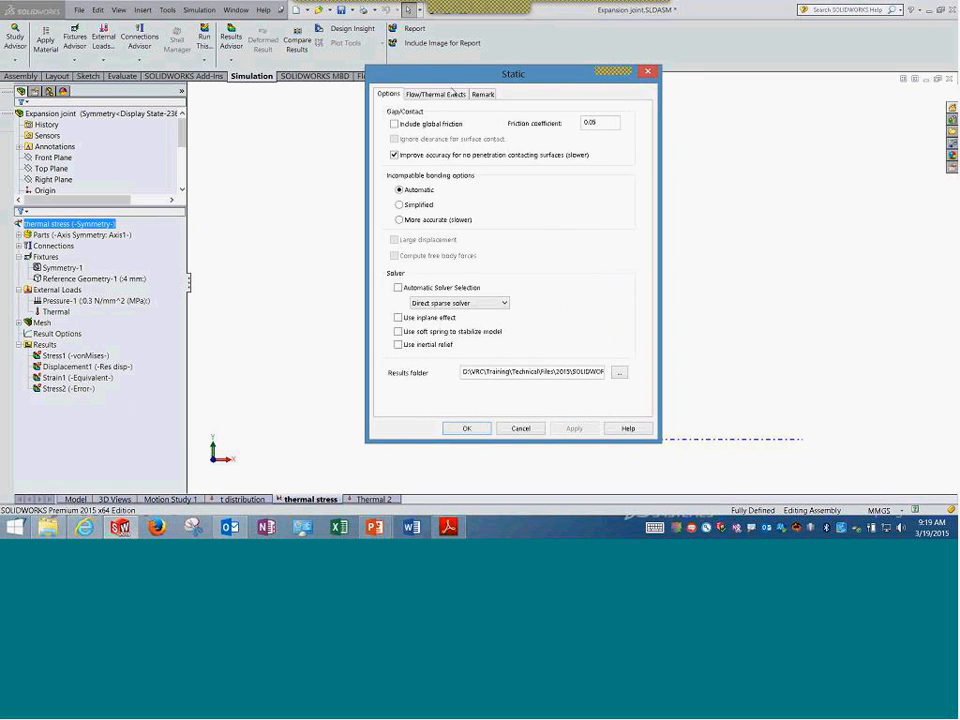
{"action": "left_click", "coordinate": [450, 93]}
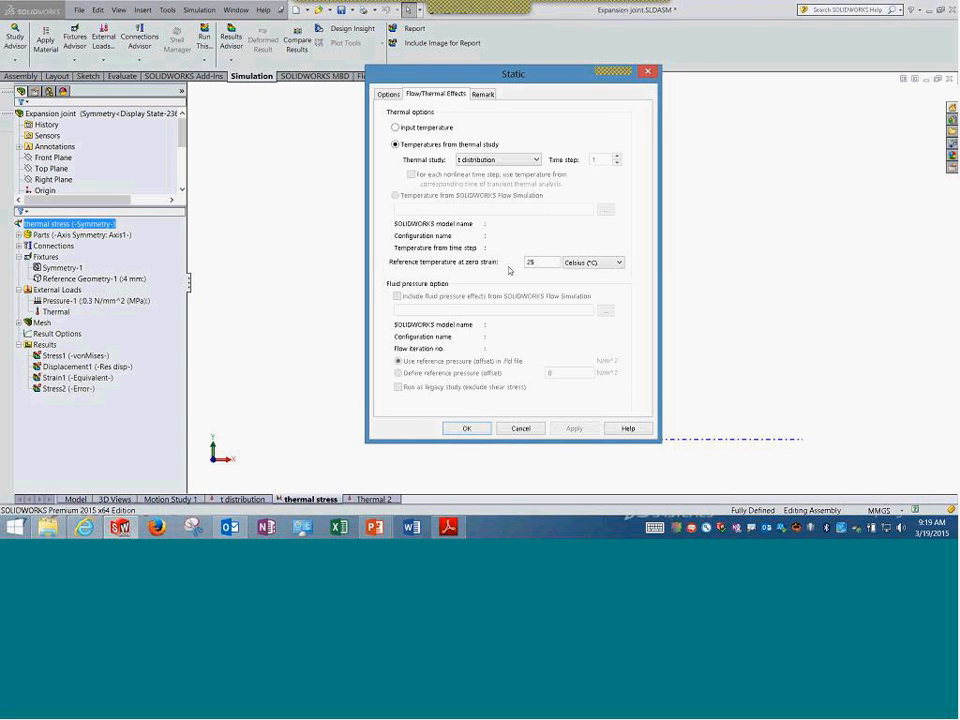
{"action": "double_click", "coordinate": [530, 262]}
{"action": "left_click", "coordinate": [583, 264]}
{"action": "left_click", "coordinate": [586, 266]}
{"action": "left_click_drag", "start_coordinate": [551, 264], "coordinate": [527, 267]}
{"action": "left_click", "coordinate": [531, 432]}
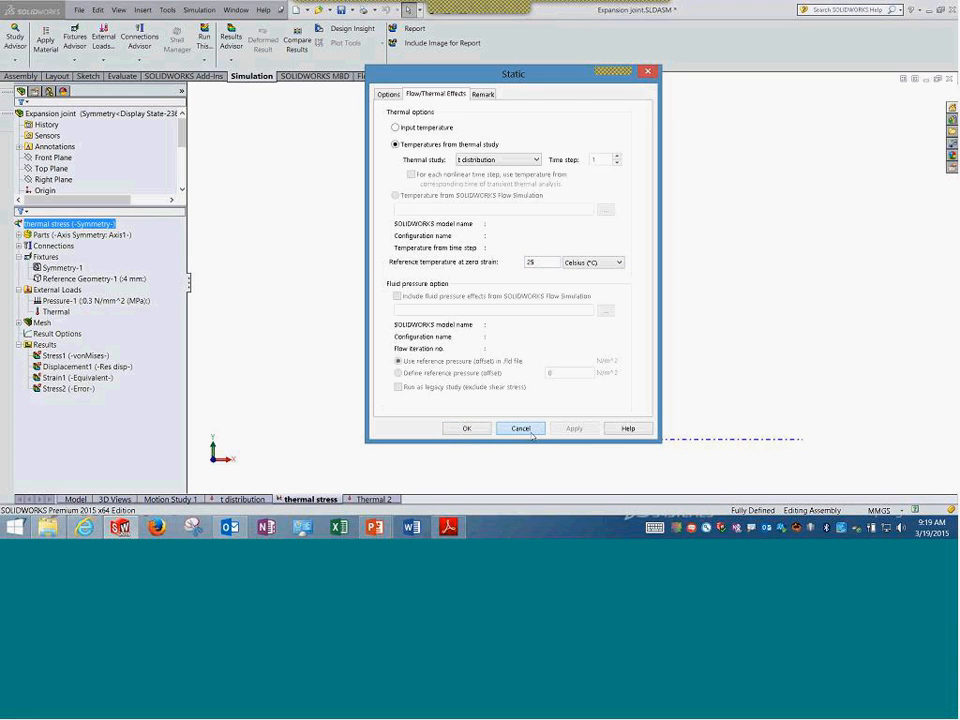
- Display the t distribution study's Thermal1 temperature plot and set its legend's number format to general
{"action": "left_click", "coordinate": [248, 499]}
{"action": "left_click", "coordinate": [84, 332]}
{"action": "double_click", "coordinate": [84, 332]}
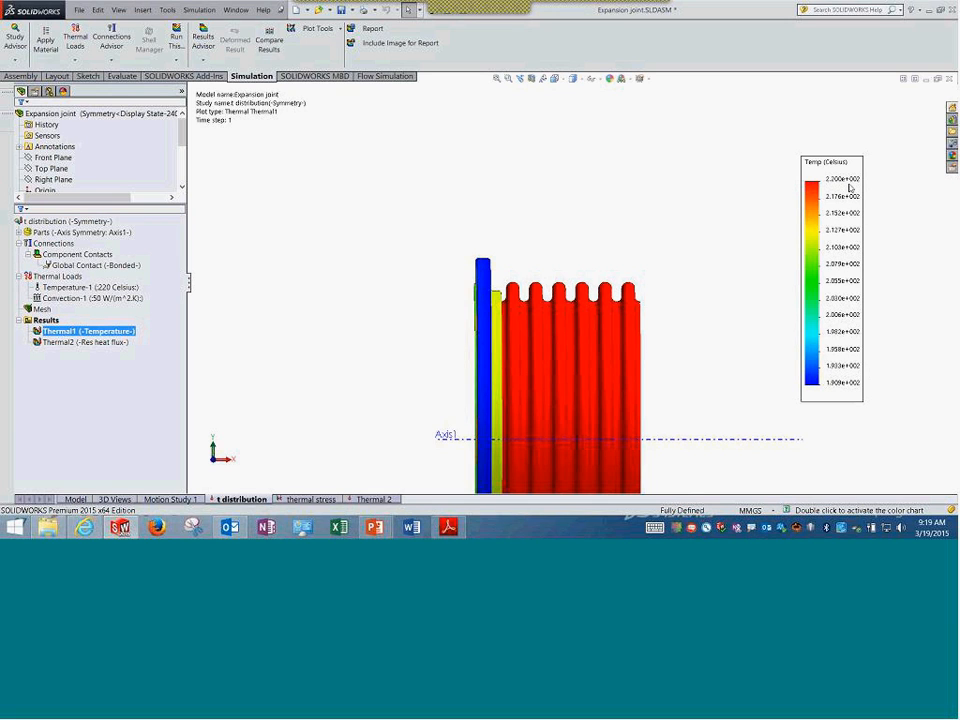
{"action": "double_click", "coordinate": [806, 199]}
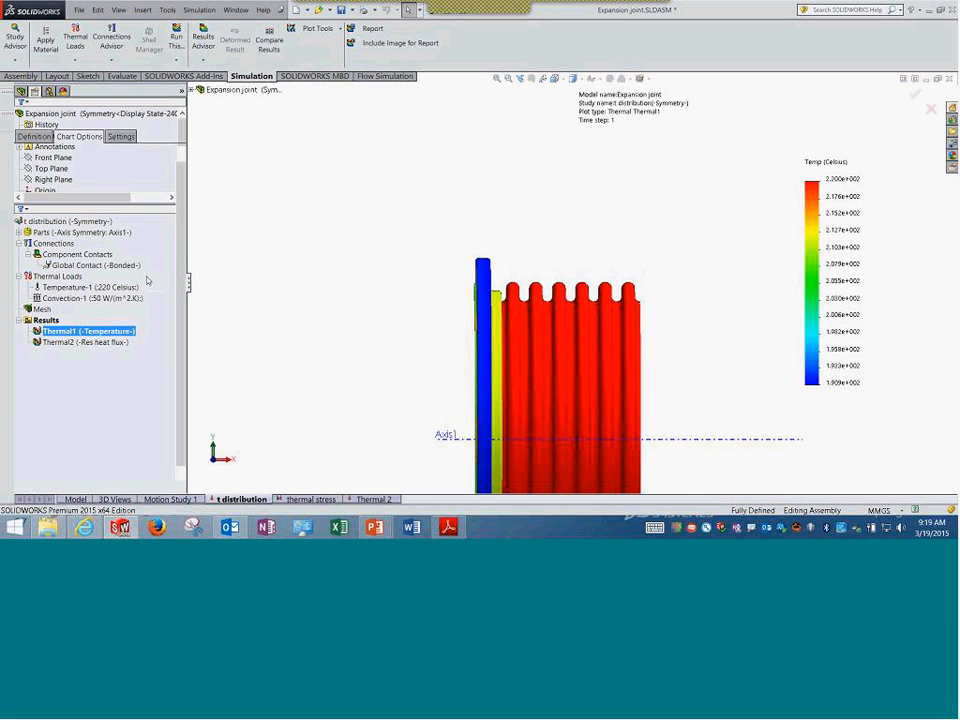
{"action": "left_click", "coordinate": [60, 440]}
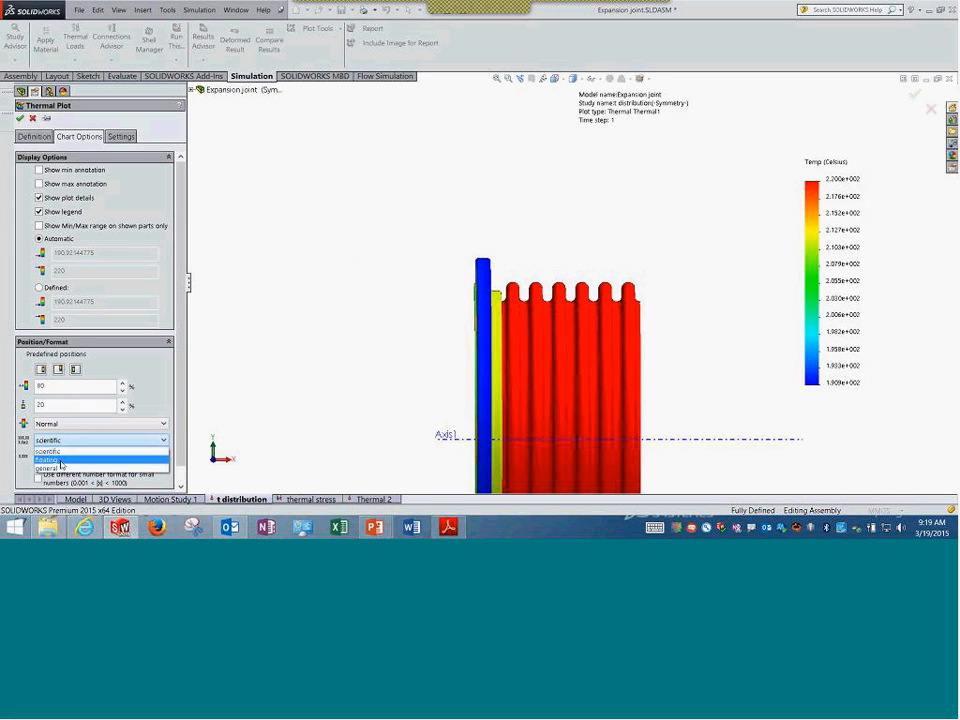
{"action": "left_click", "coordinate": [47, 468]}
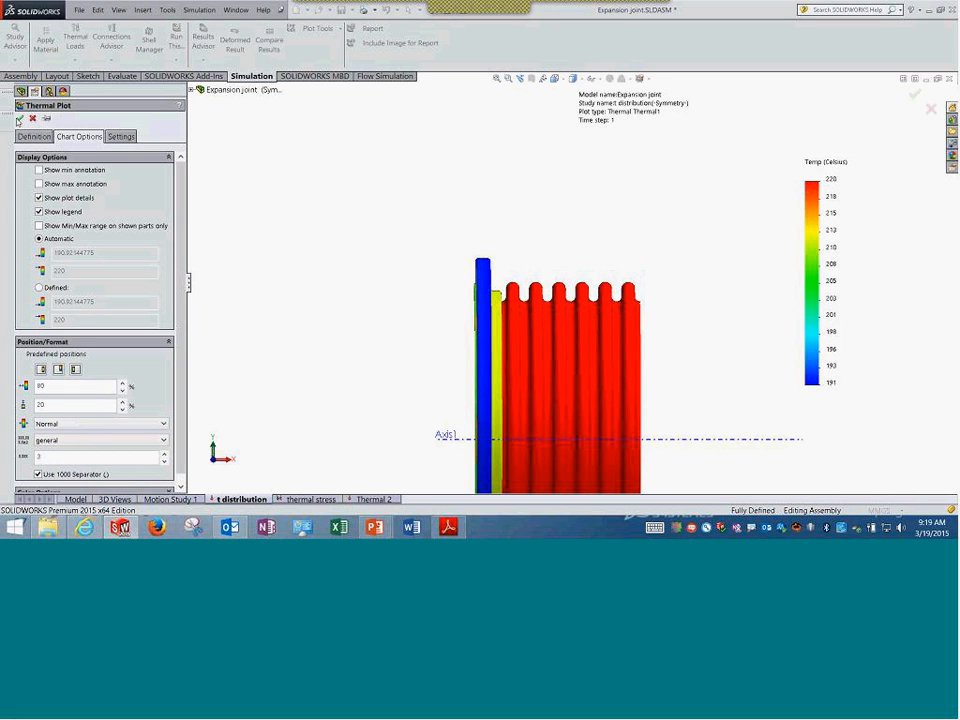
{"action": "left_click", "coordinate": [19, 118]}
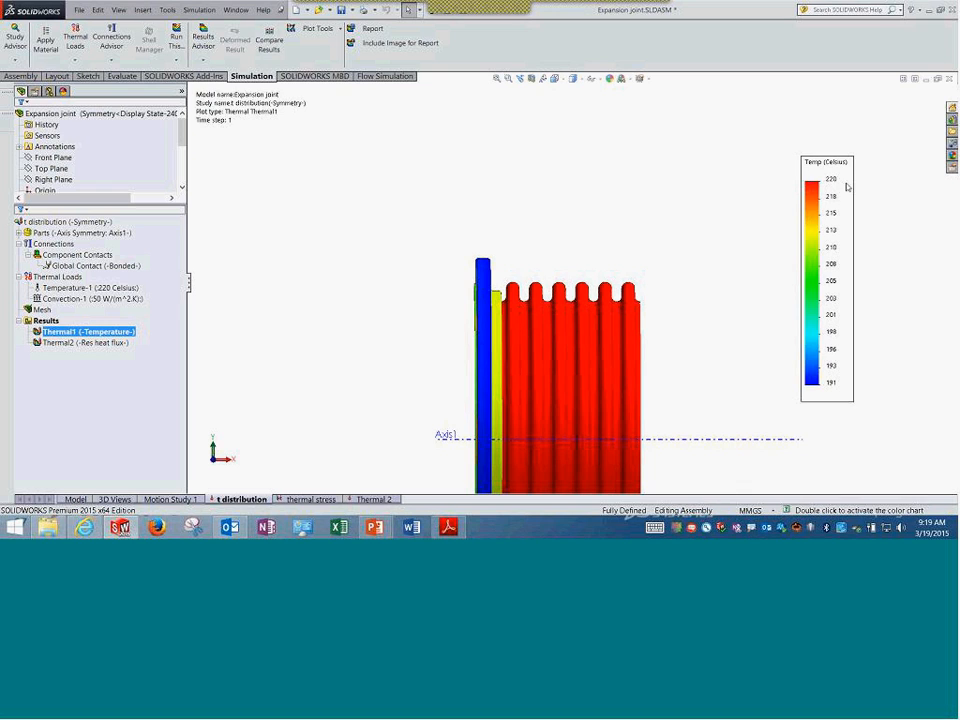
- Examine the temperature distribution across the flange and bellow of the 3D thermal plot from inside, outside and close up
{"action": "scroll", "coordinate": [592, 254], "scroll_direction": "up", "scroll_amount": 3}
{"action": "middle_click_drag", "start_coordinate": [661, 344], "coordinate": [582, 291]}
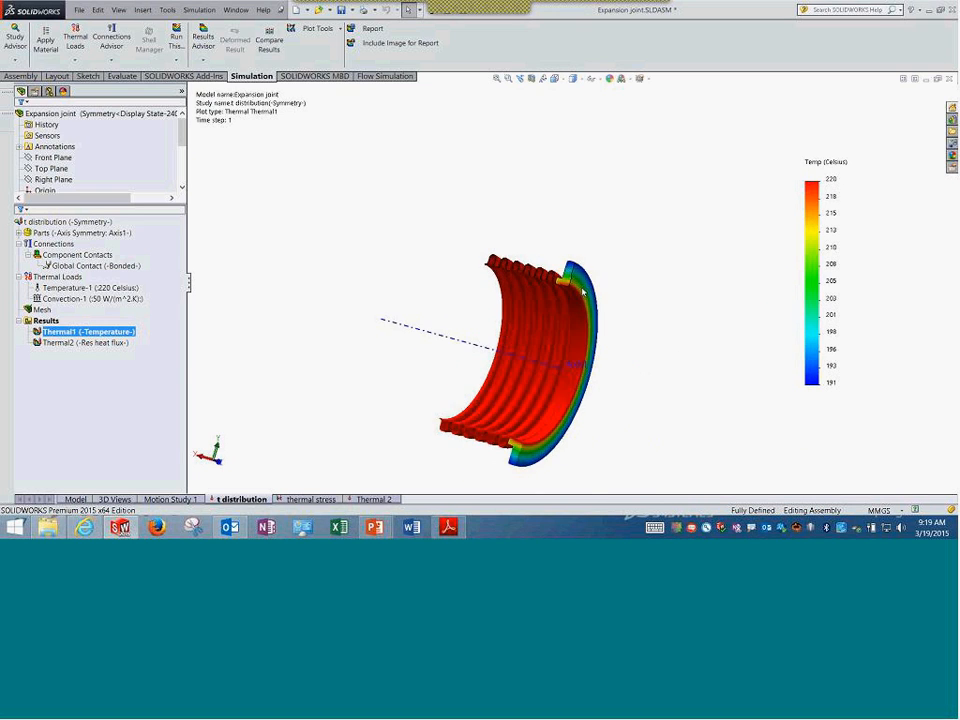
{"action": "scroll", "coordinate": [582, 291], "scroll_direction": "down", "scroll_amount": 3}
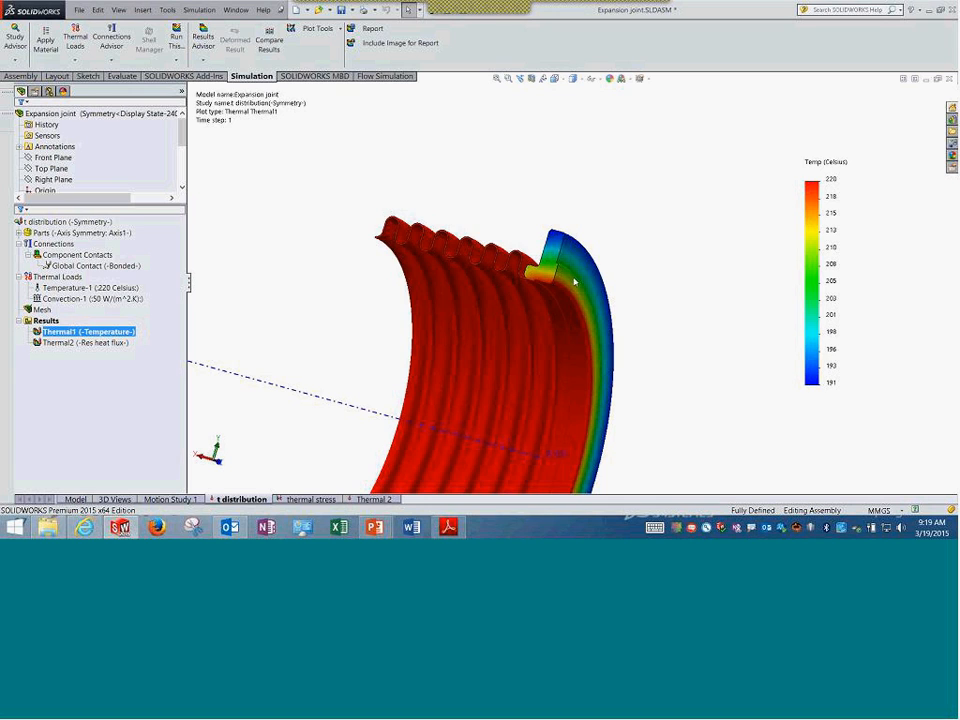
{"action": "scroll", "coordinate": [575, 283], "scroll_direction": "up", "scroll_amount": 3}
{"action": "middle_click_drag", "start_coordinate": [394, 221], "coordinate": [467, 270]}
{"action": "scroll", "coordinate": [578, 276], "scroll_direction": "down", "scroll_amount": 4}
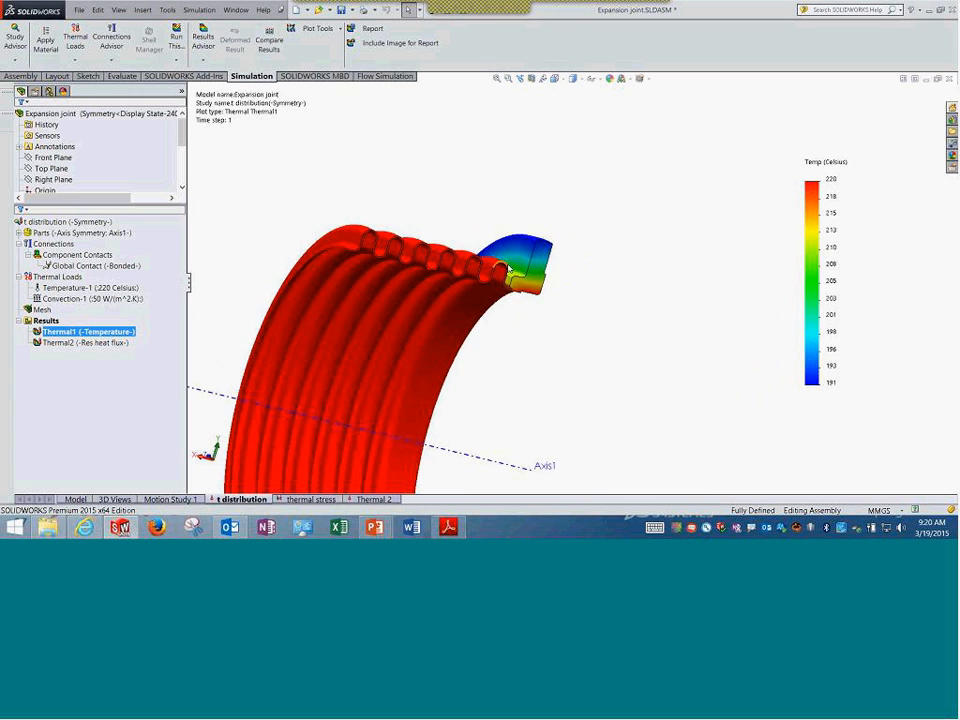
{"action": "scroll", "coordinate": [564, 298], "scroll_direction": "up", "scroll_amount": 3}
{"action": "mouse_move", "coordinate": [564, 298]}
{"action": "middle_mouse_down"}
{"action": "mouse_move", "coordinate": [600, 315]}
{"action": "mouse_move", "coordinate": [557, 292]}
{"action": "middle_mouse_up"}
- Return to the thermal stress study and inspect its Stress1 von Mises plot on the bellow and flange section from the front
{"action": "left_click", "coordinate": [313, 498]}
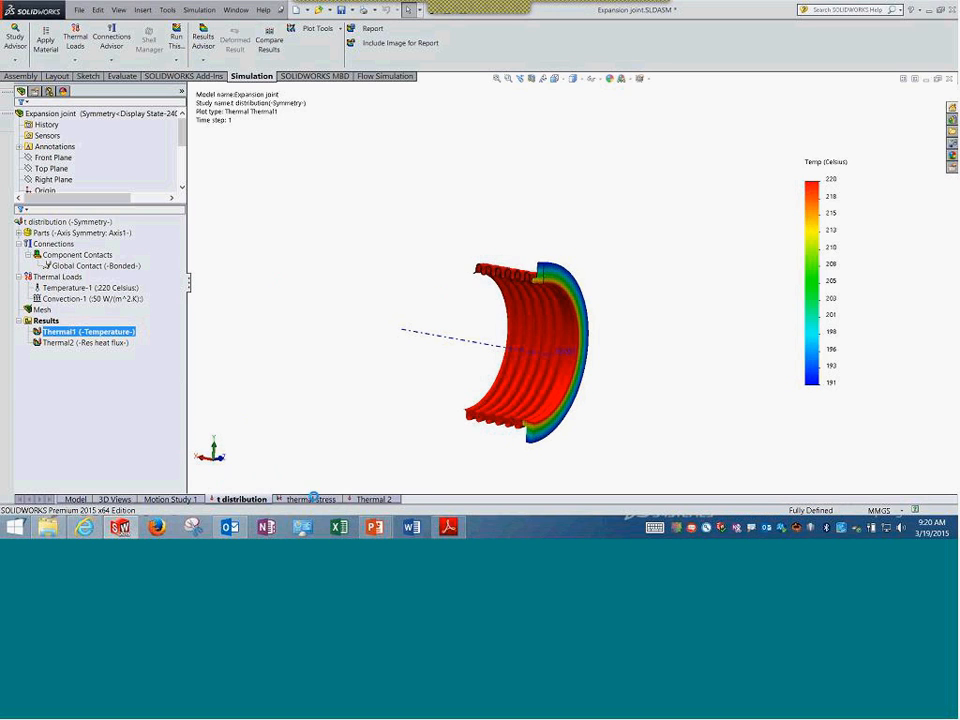
{"action": "left_click", "coordinate": [90, 366]}
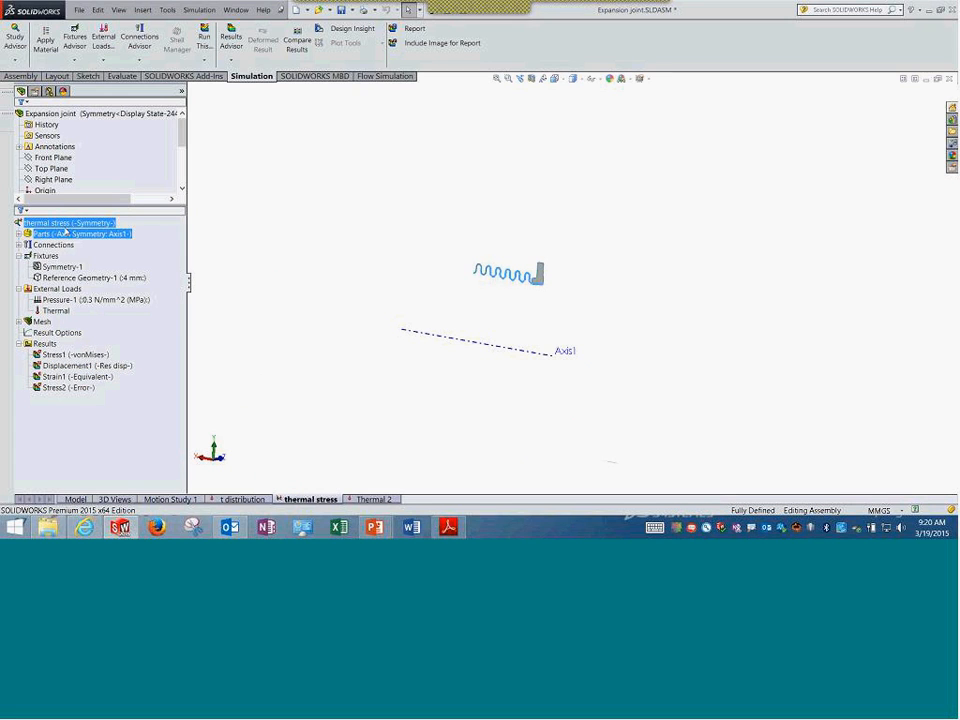
{"action": "left_click", "coordinate": [87, 355]}
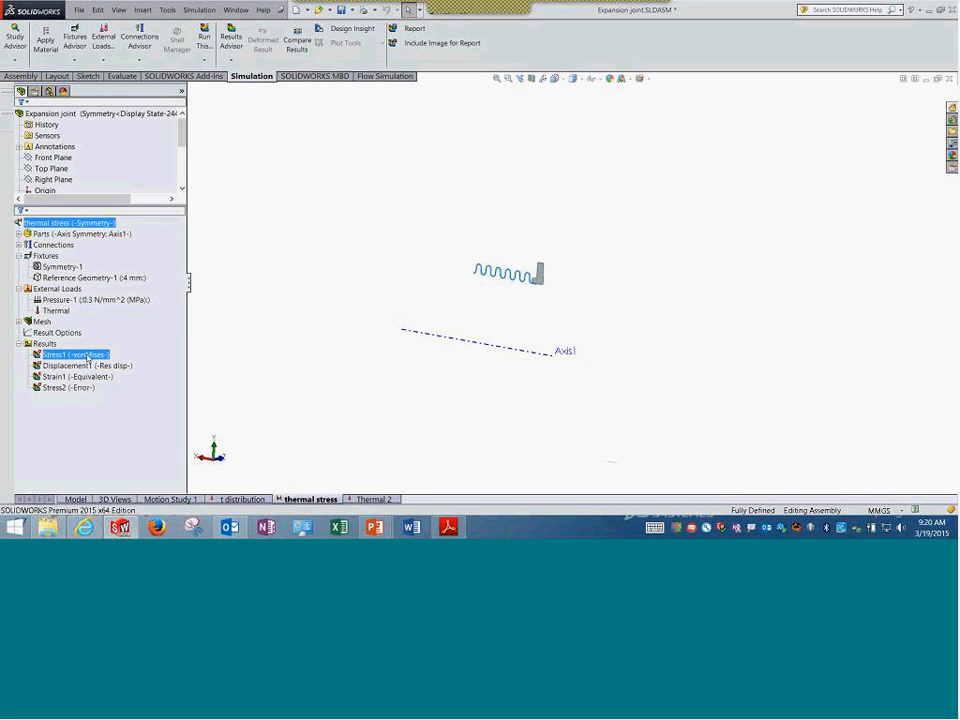
{"action": "double_click", "coordinate": [87, 355]}
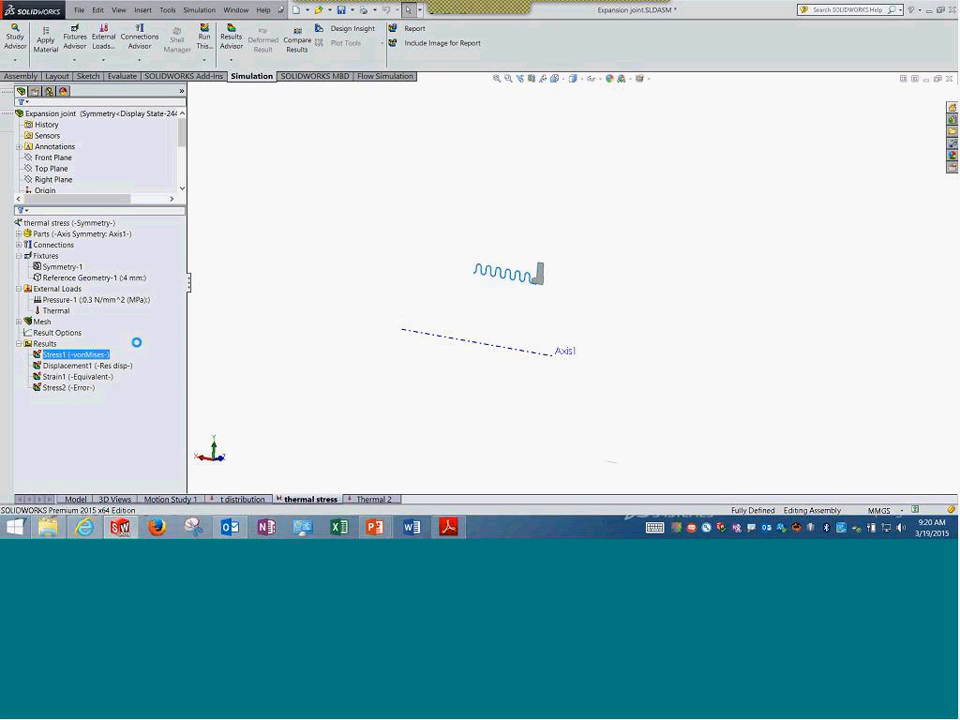
{"action": "left_click", "coordinate": [557, 79]}
{"action": "left_click", "coordinate": [572, 124]}
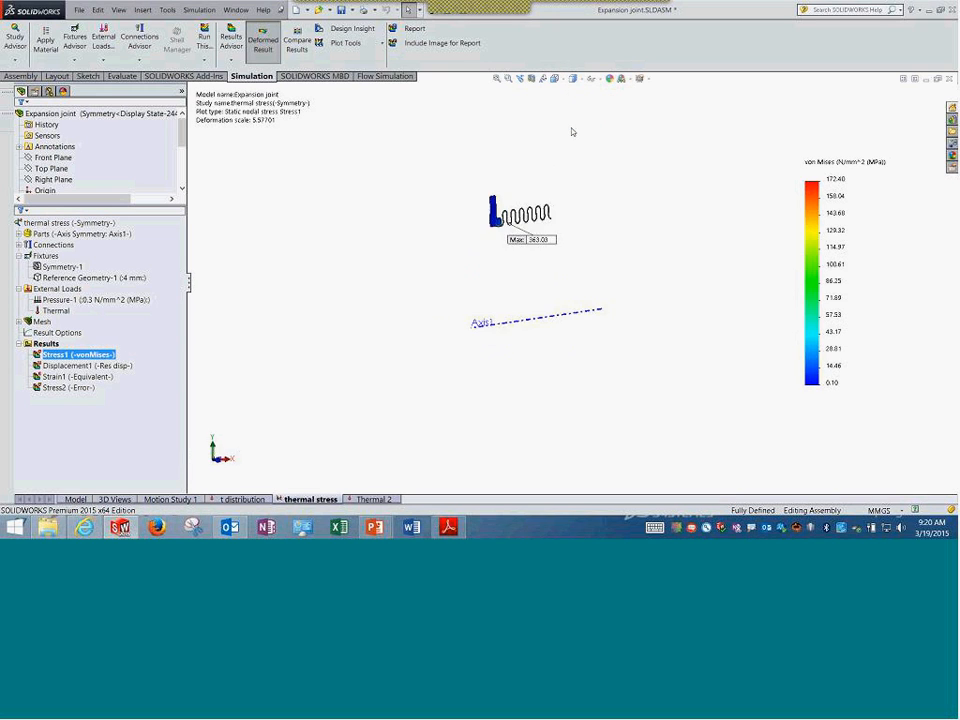
{"action": "scroll", "coordinate": [440, 316], "scroll_direction": "down", "scroll_amount": 3}
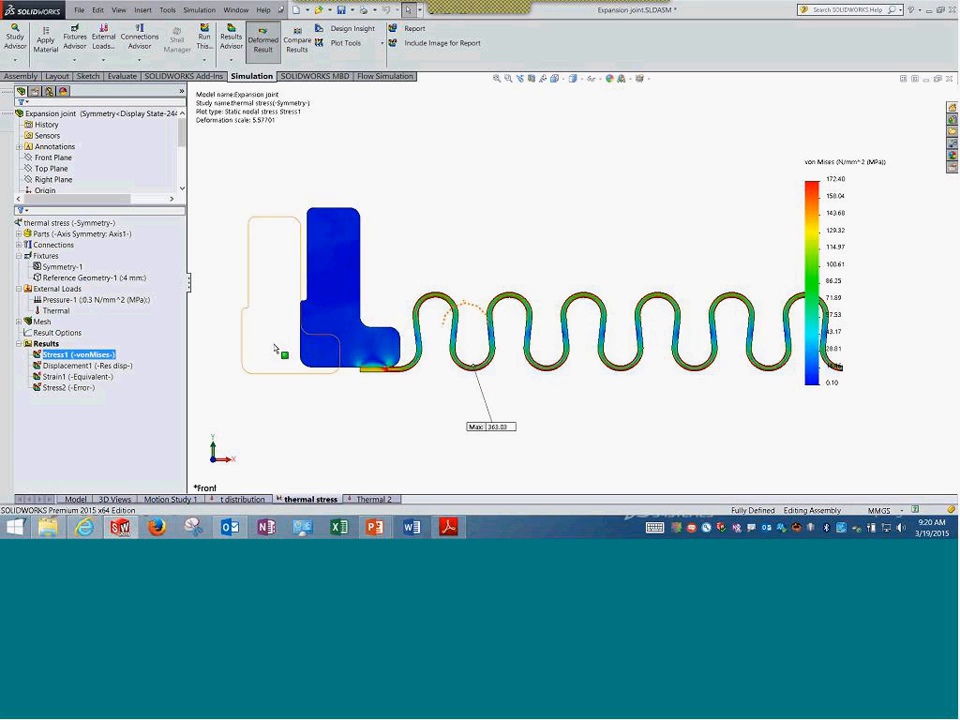
{"action": "scroll", "coordinate": [649, 313], "scroll_direction": "up", "scroll_amount": 5}
{"action": "scroll", "coordinate": [647, 308], "scroll_direction": "down", "scroll_amount": 3}
- Display the Displacement1 resultant displacement plot and play its animation, closing it without saving
{"action": "double_click", "coordinate": [76, 366]}
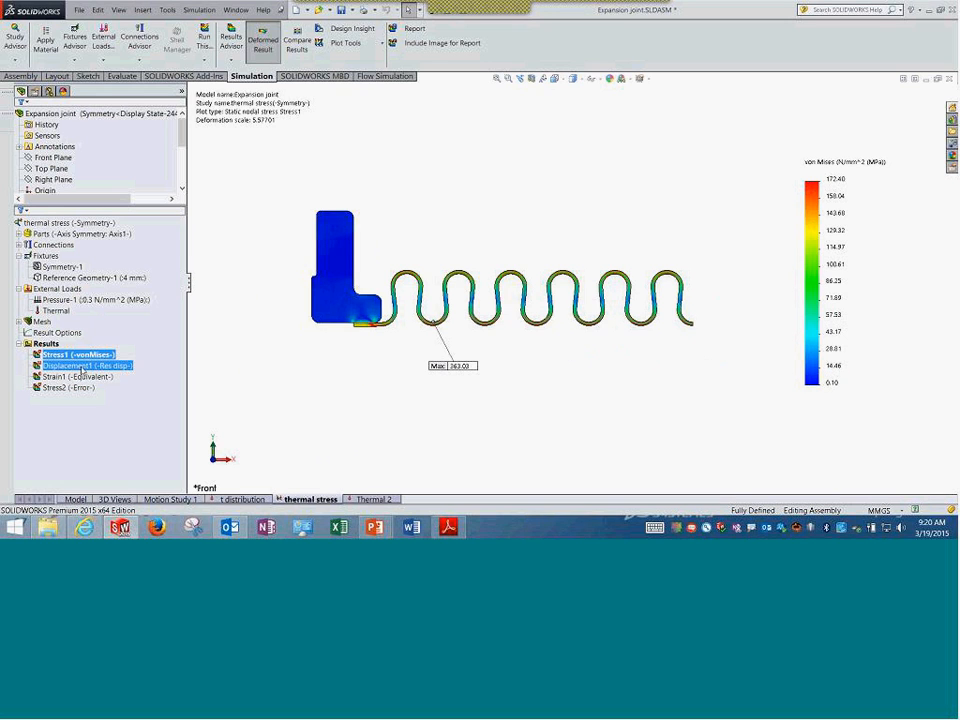
{"action": "right_click", "coordinate": [84, 365]}
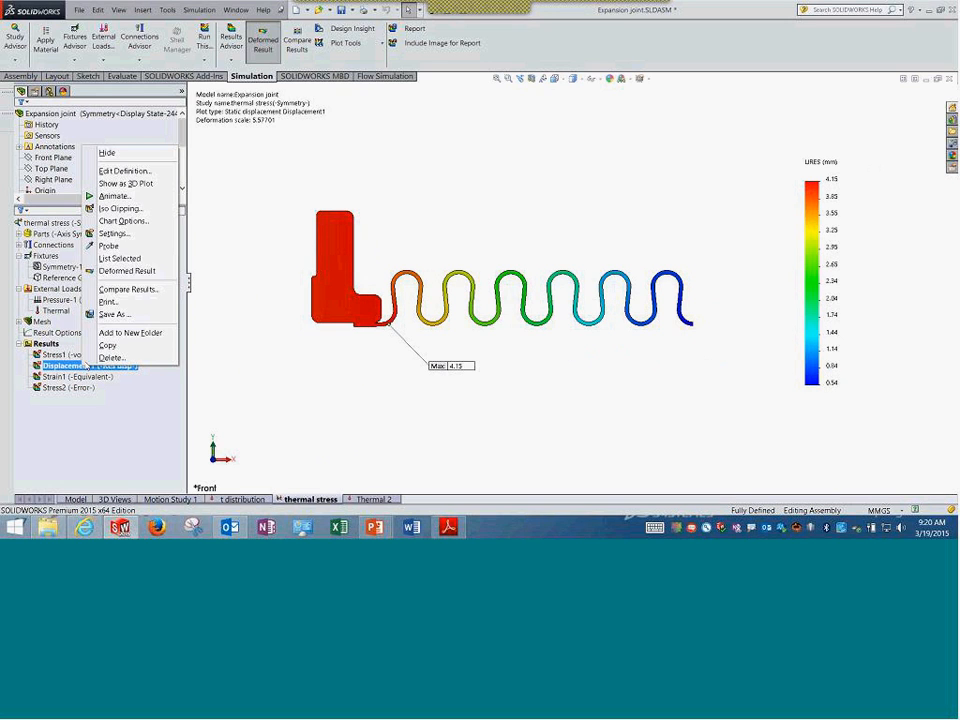
{"action": "left_click", "coordinate": [129, 199]}
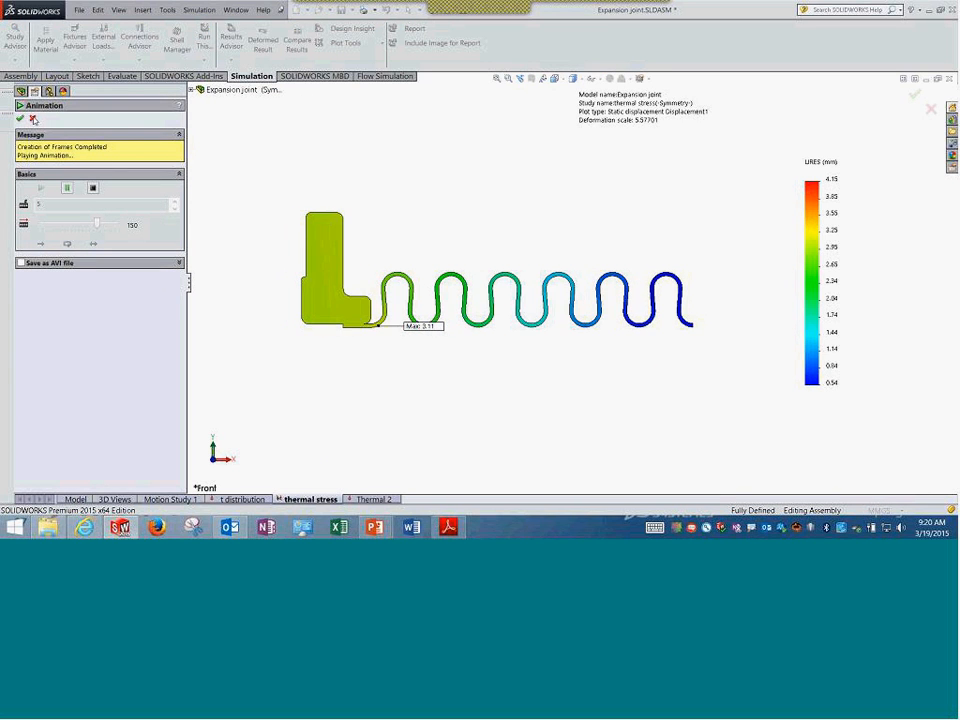
{"action": "left_click", "coordinate": [32, 118]}
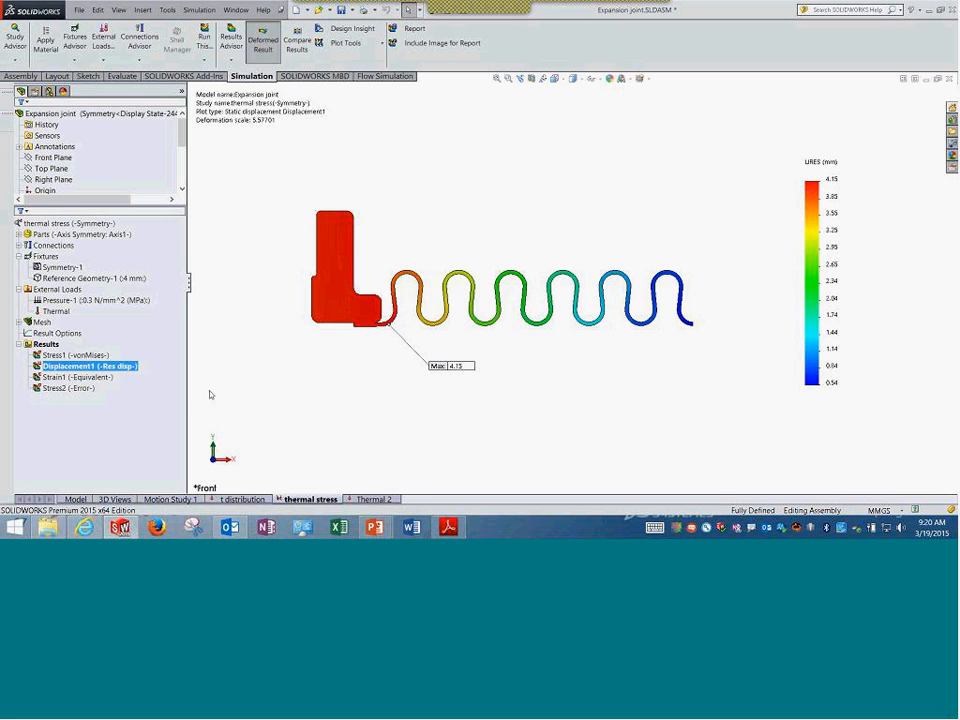
- Review the Thermal and Pressure-1 loads and the Reference Geometry-1 fixture over the displacement plot
{"action": "left_click", "coordinate": [56, 311]}
{"action": "left_click", "coordinate": [88, 301]}
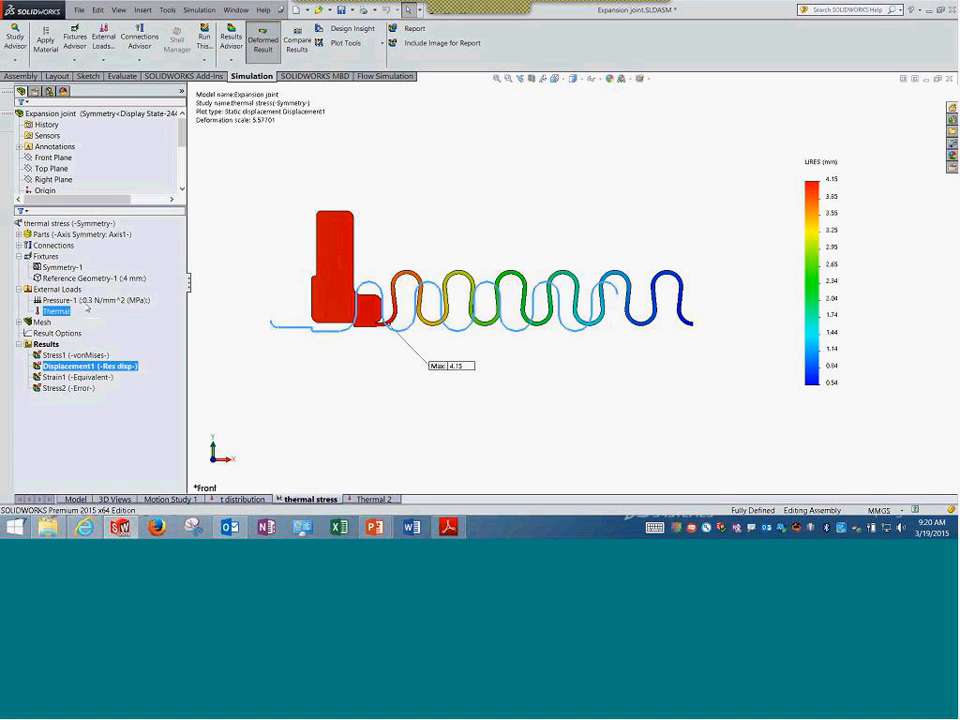
{"action": "right_click", "coordinate": [88, 302]}
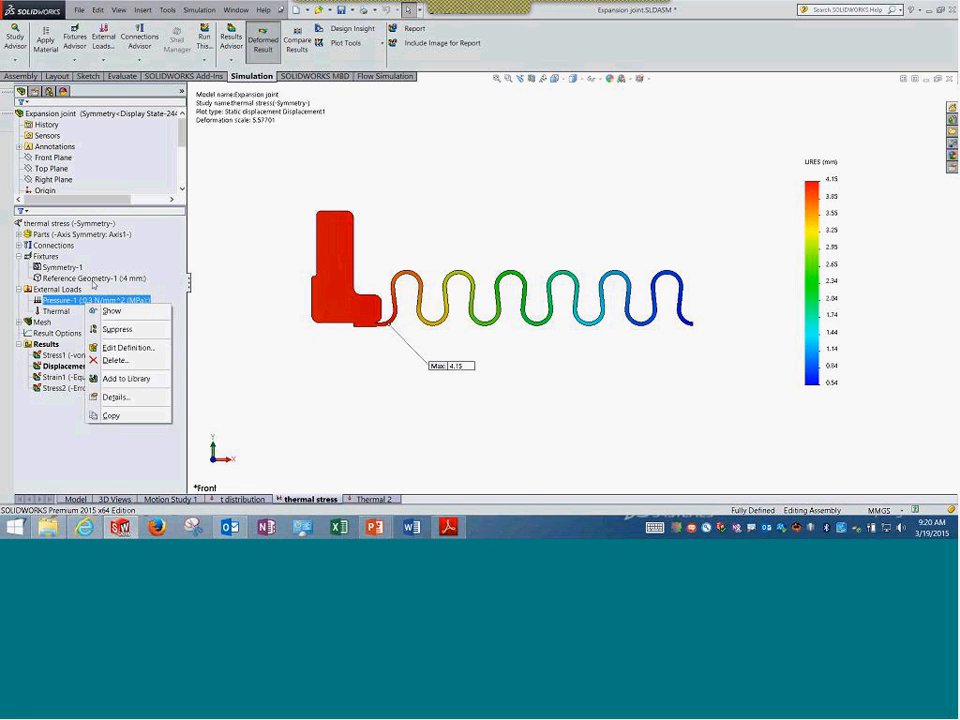
{"action": "left_click", "coordinate": [94, 278]}
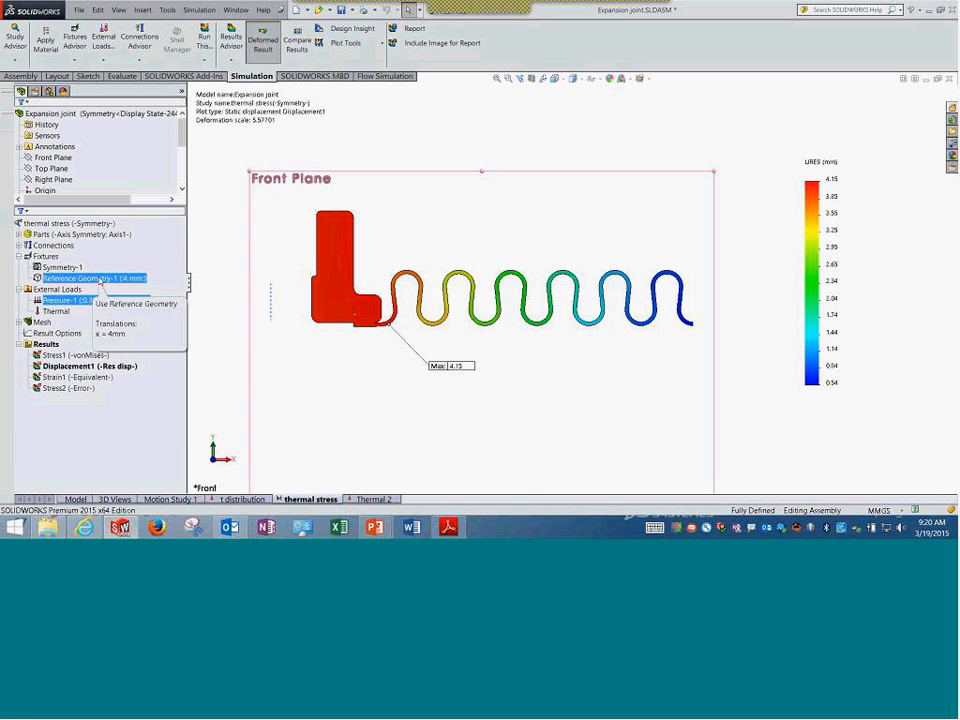
- Duplicate the thermal stress study under the name temp_only, using the Symmetry configuration
{"action": "right_click", "coordinate": [300, 499]}
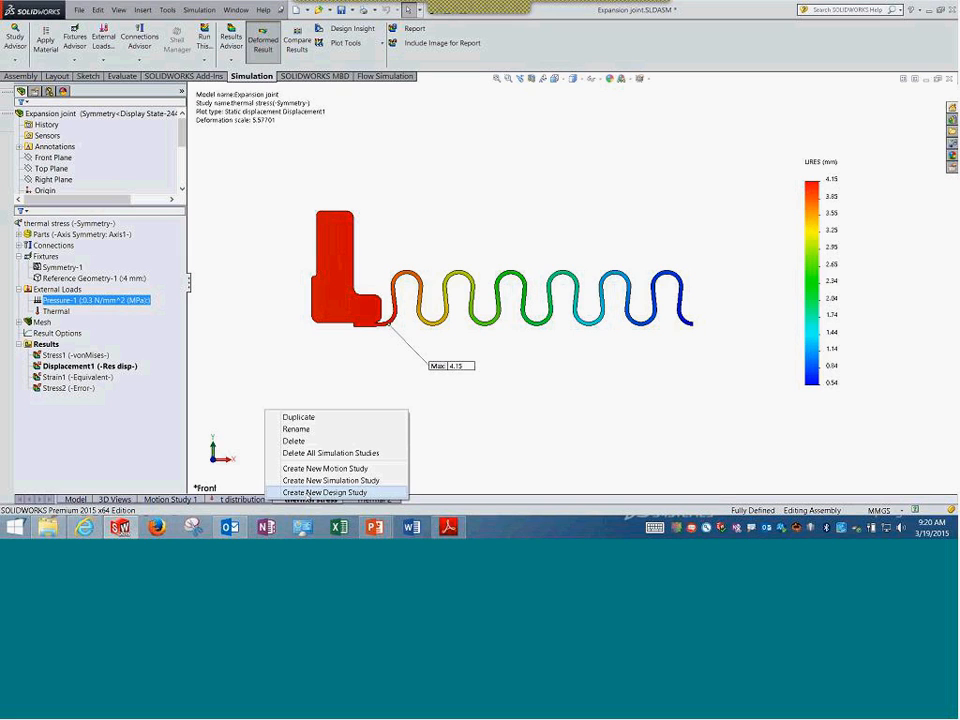
{"action": "left_click", "coordinate": [299, 417]}
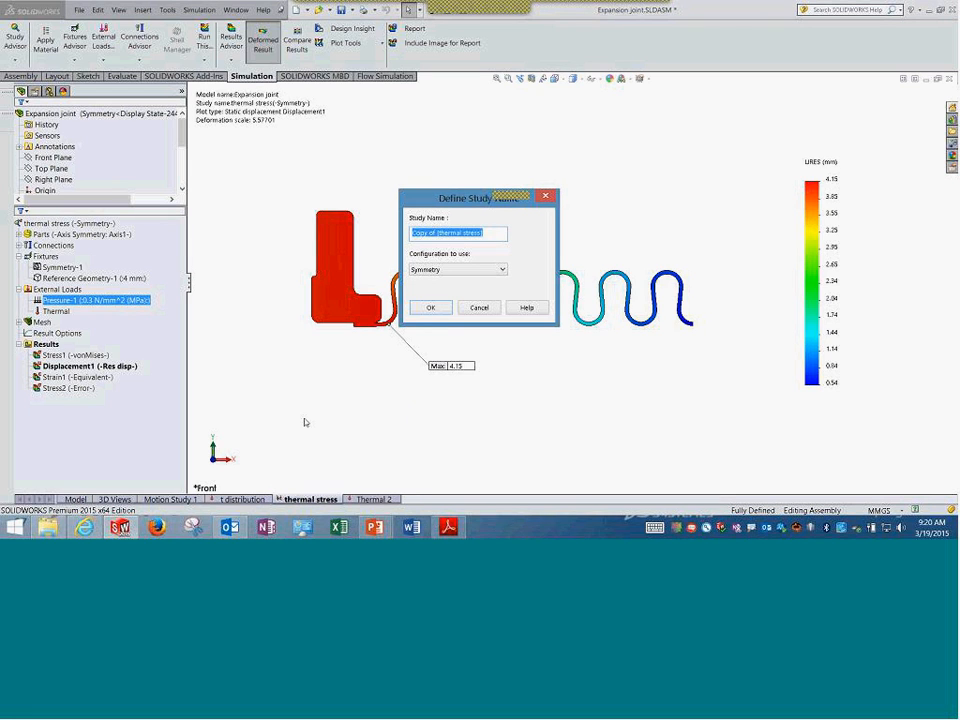
{"action": "type", "text": "temp_d"}
{"action": "type", "text": "nly"}
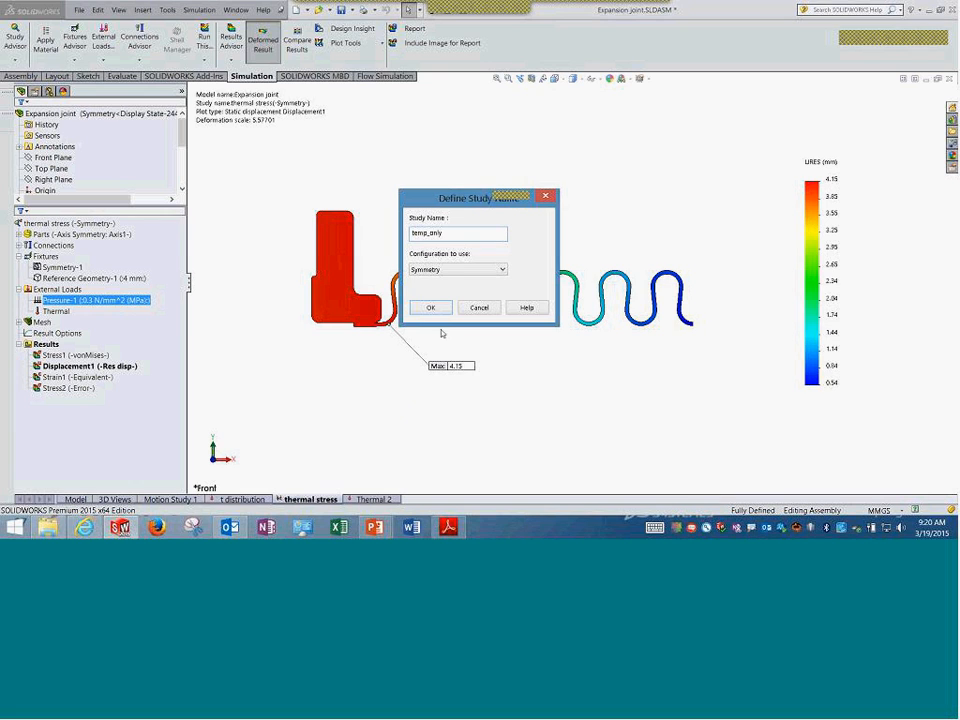
{"action": "left_click", "coordinate": [430, 307]}
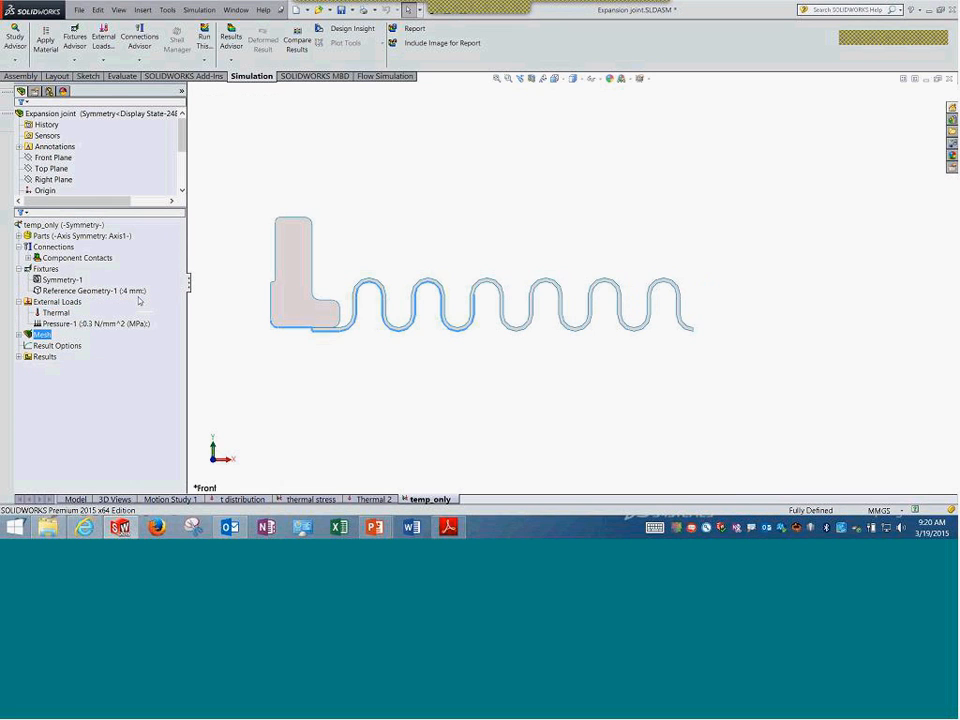
- Suppress the Reference Geometry-1 fixture and the Pressure-1 load in the temp_only study
{"action": "left_click", "coordinate": [65, 291]}
{"action": "right_click", "coordinate": [65, 293]}
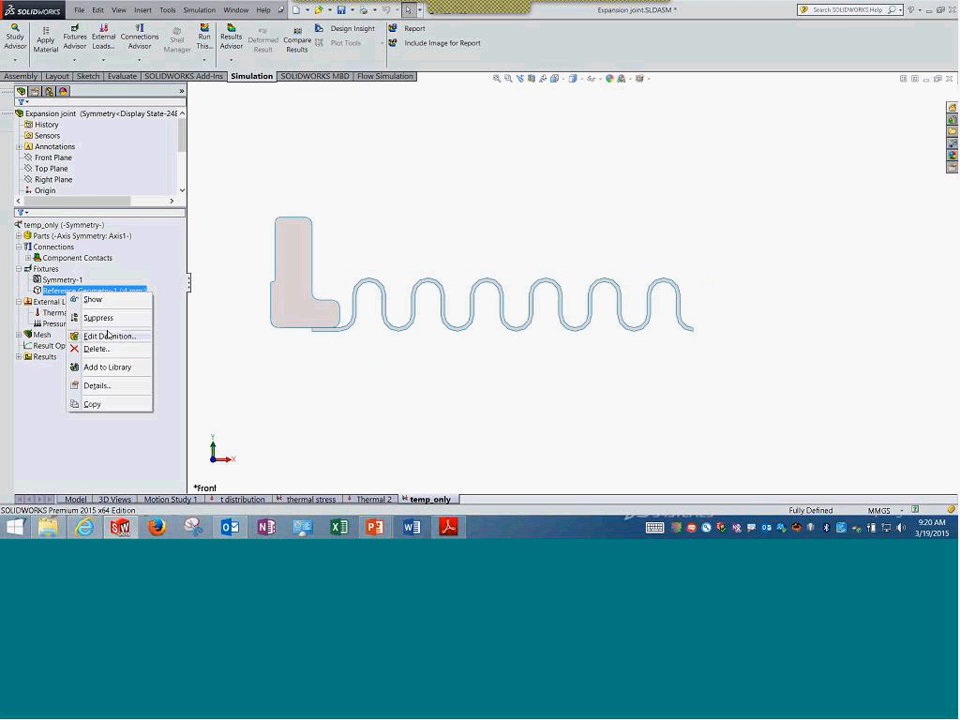
{"action": "left_click", "coordinate": [108, 335]}
{"action": "key", "text": "Escape"}
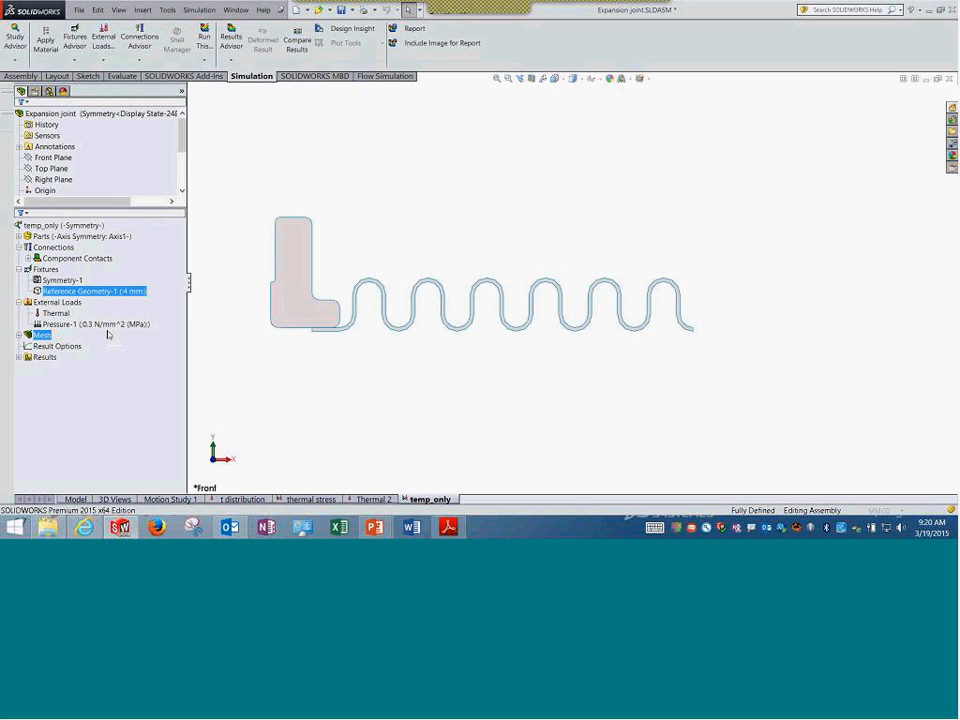
{"action": "right_click", "coordinate": [115, 291]}
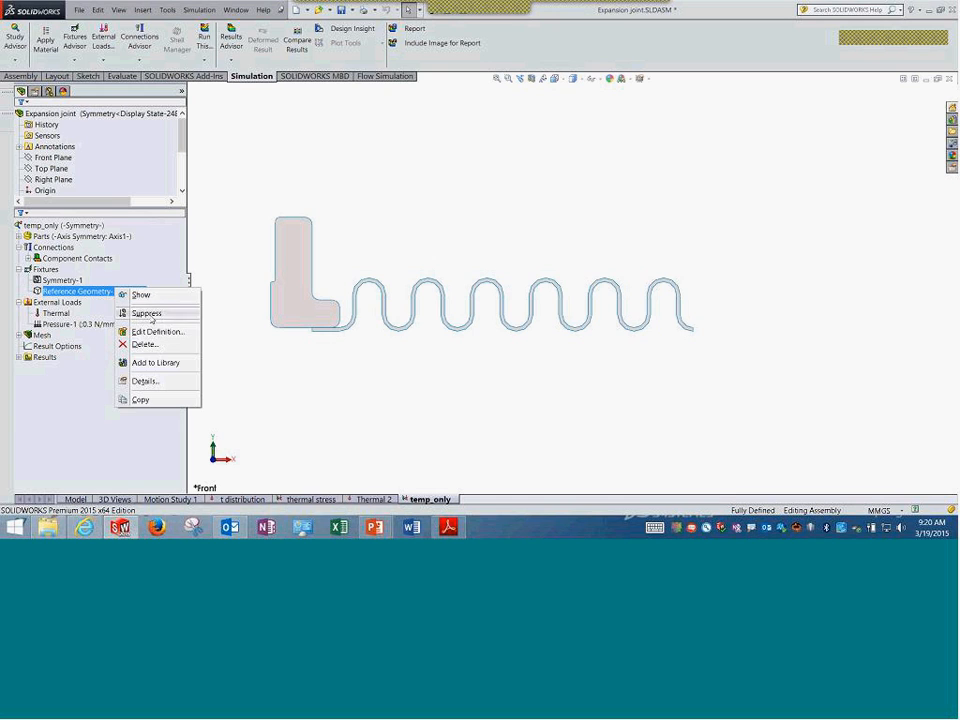
{"action": "left_click", "coordinate": [151, 316]}
{"action": "right_click", "coordinate": [95, 326]}
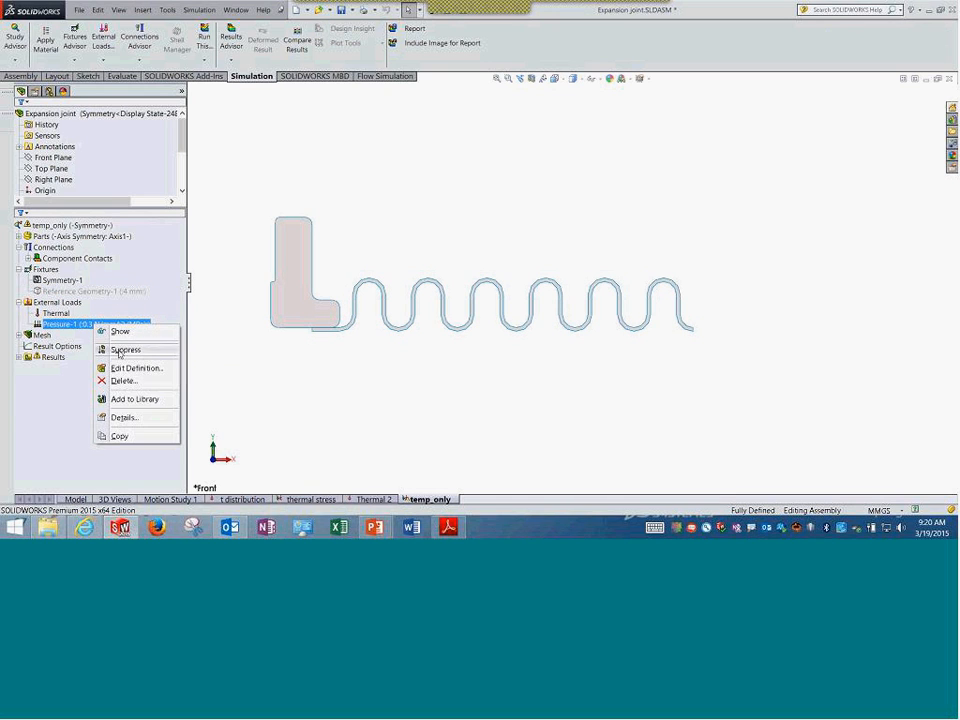
{"action": "left_click", "coordinate": [103, 349]}
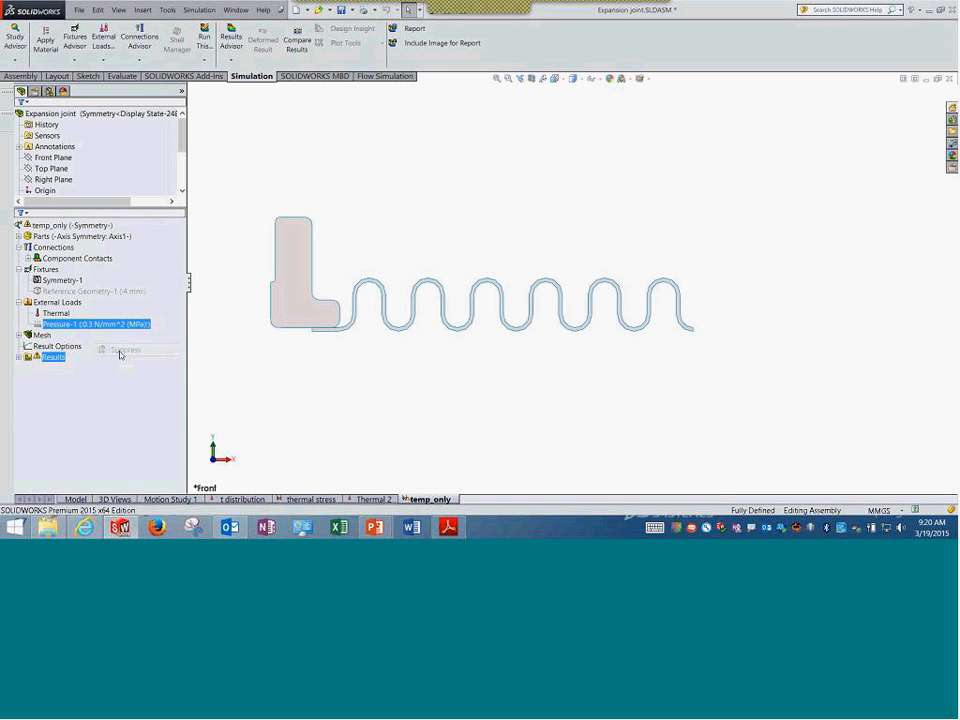
- Run the temp_only study with only the thermal load and the symmetry fixture active
{"action": "right_click", "coordinate": [82, 228]}
{"action": "left_click", "coordinate": [101, 244]}
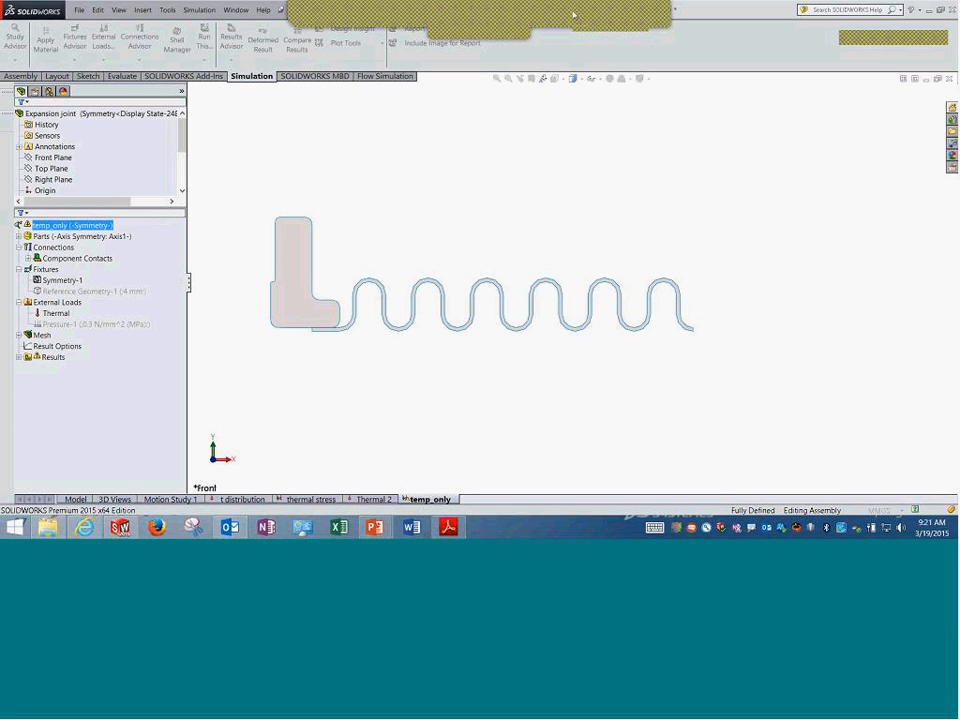
{"action": "left_click", "coordinate": [574, 14]}
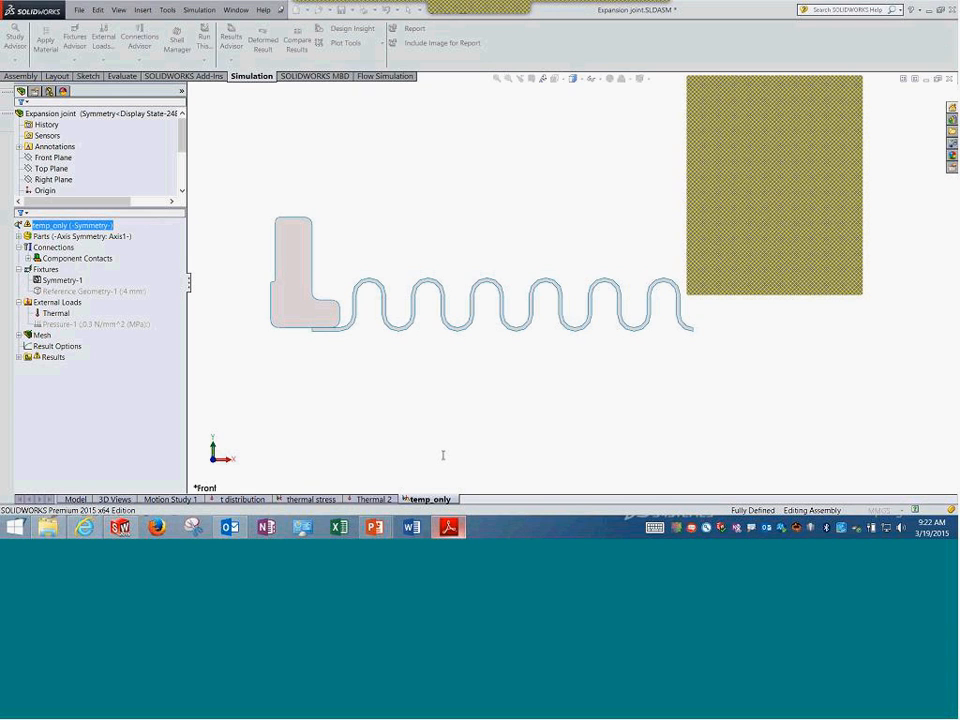
- Switch to Adobe Reader and read Lesson 8 from Thermal Stress Analysis through the expansion joint case study to 2D Simplification
{"action": "scroll", "coordinate": [808, 98], "scroll_direction": "down", "scroll_amount": 5}
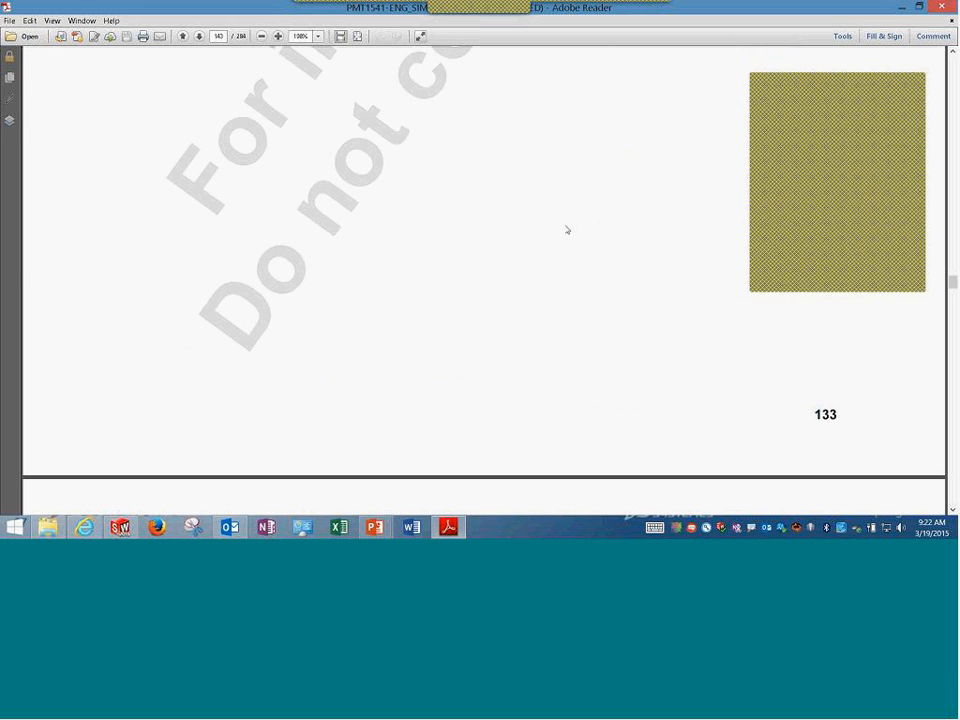
{"action": "scroll", "coordinate": [566, 230], "scroll_direction": "down", "scroll_amount": 4}
{"action": "scroll", "coordinate": [566, 231], "scroll_direction": "down", "scroll_amount": 3}
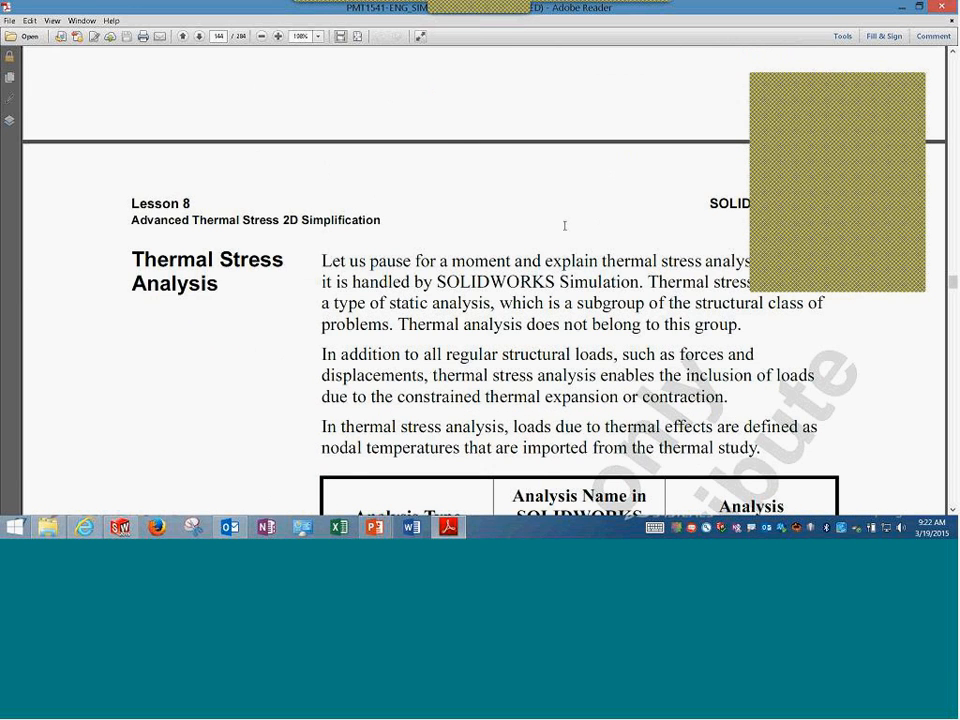
{"action": "scroll", "coordinate": [564, 226], "scroll_direction": "down", "scroll_amount": 5}
{"action": "scroll", "coordinate": [565, 226], "scroll_direction": "down", "scroll_amount": 5}
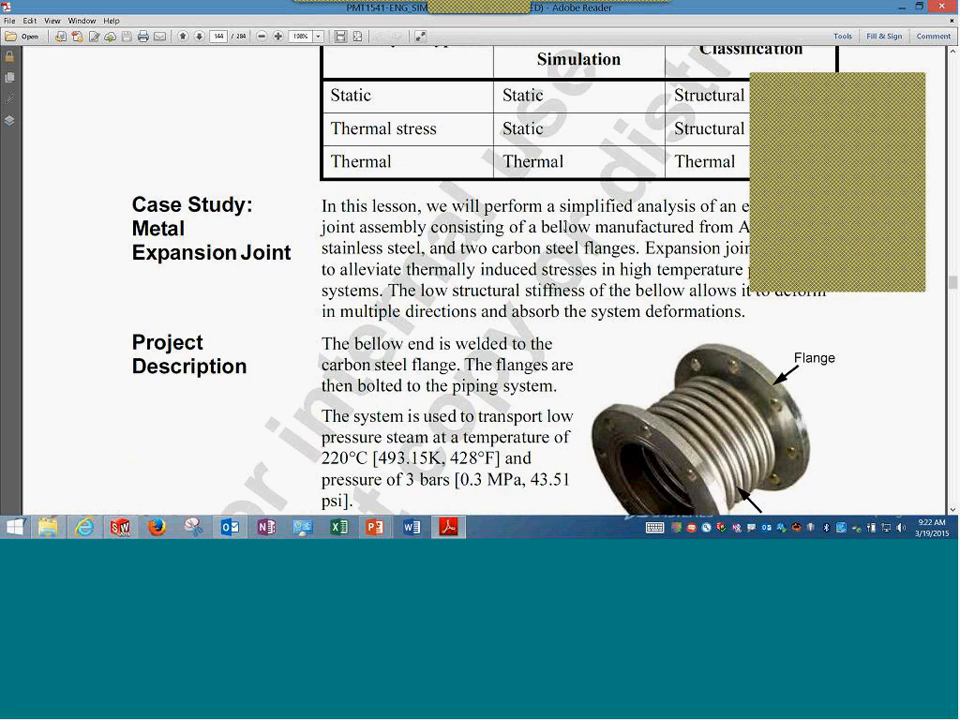
{"action": "scroll", "coordinate": [565, 226], "scroll_direction": "down", "scroll_amount": 1}
{"action": "scroll", "coordinate": [565, 228], "scroll_direction": "down", "scroll_amount": 12}
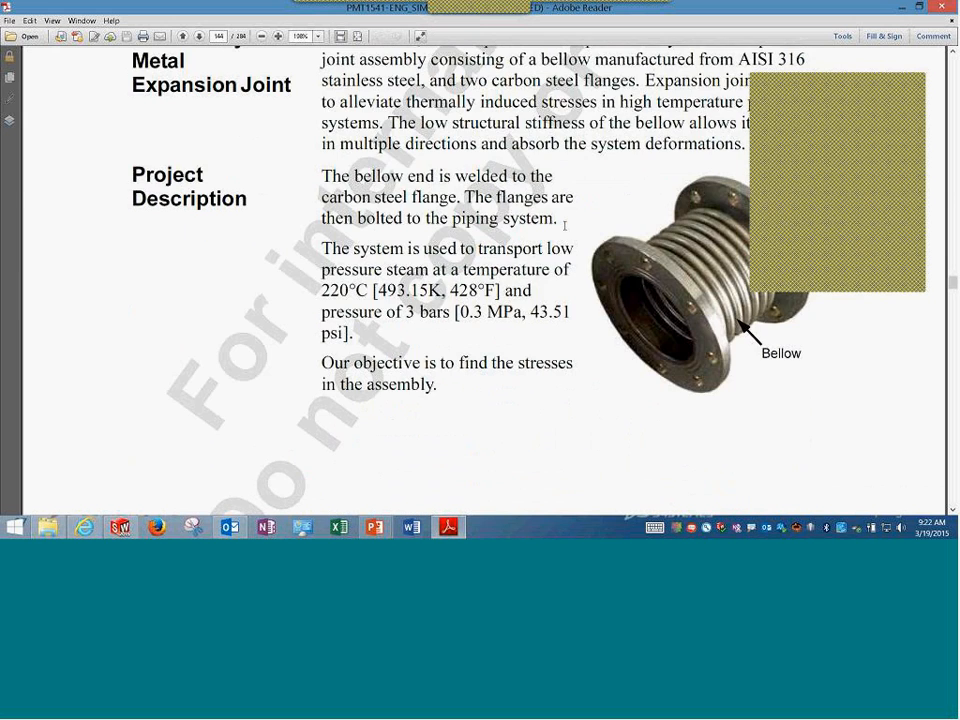
{"action": "scroll", "coordinate": [566, 230], "scroll_direction": "down", "scroll_amount": 10}
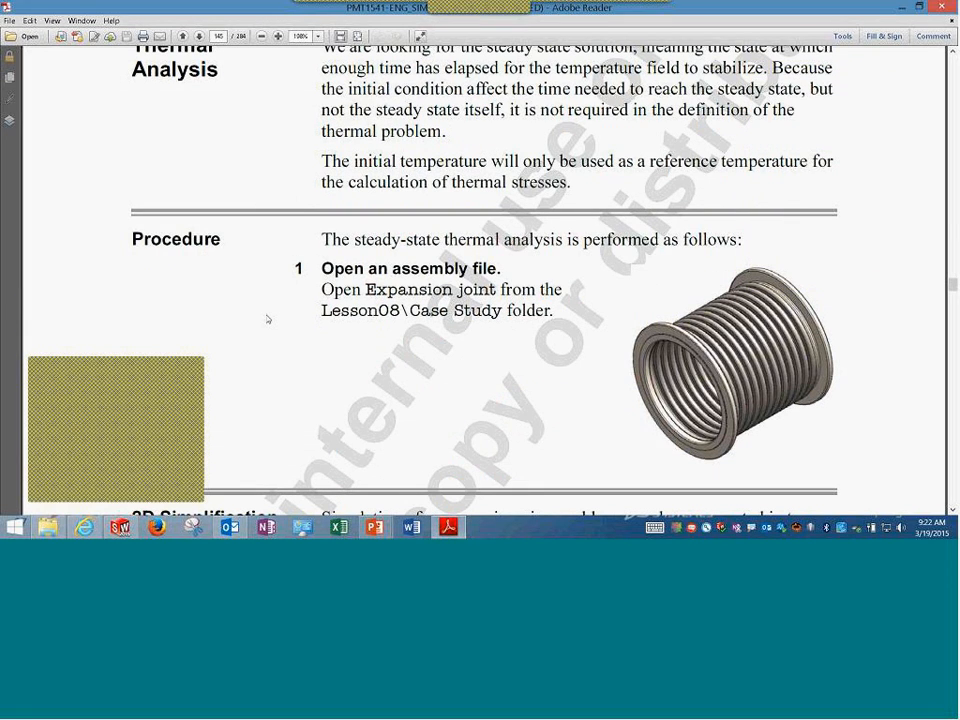
{"action": "scroll", "coordinate": [267, 319], "scroll_direction": "down", "scroll_amount": 6}
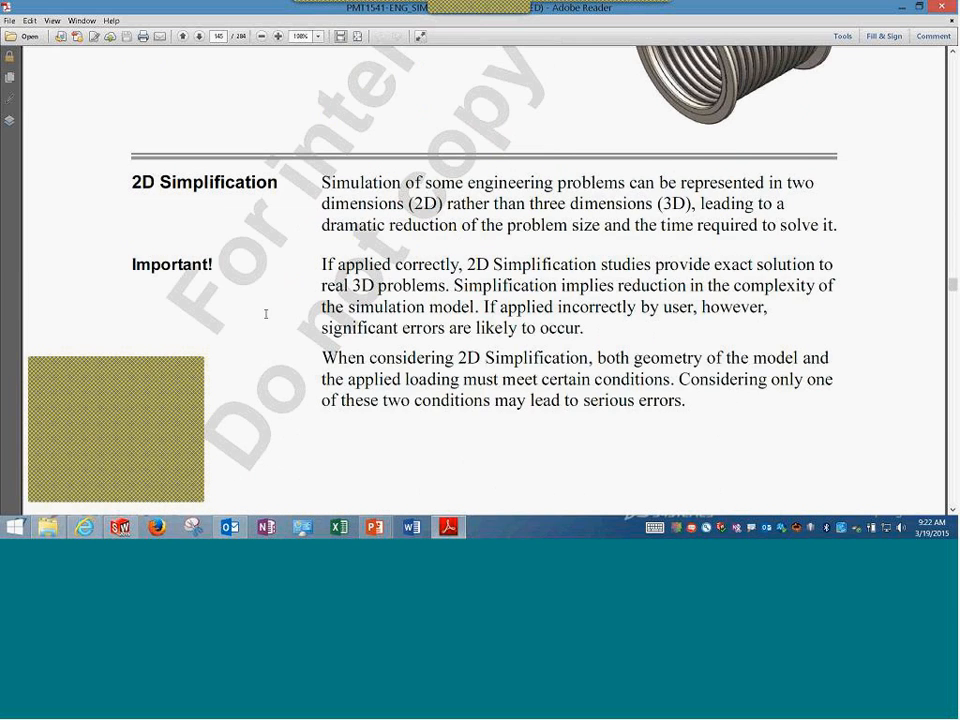
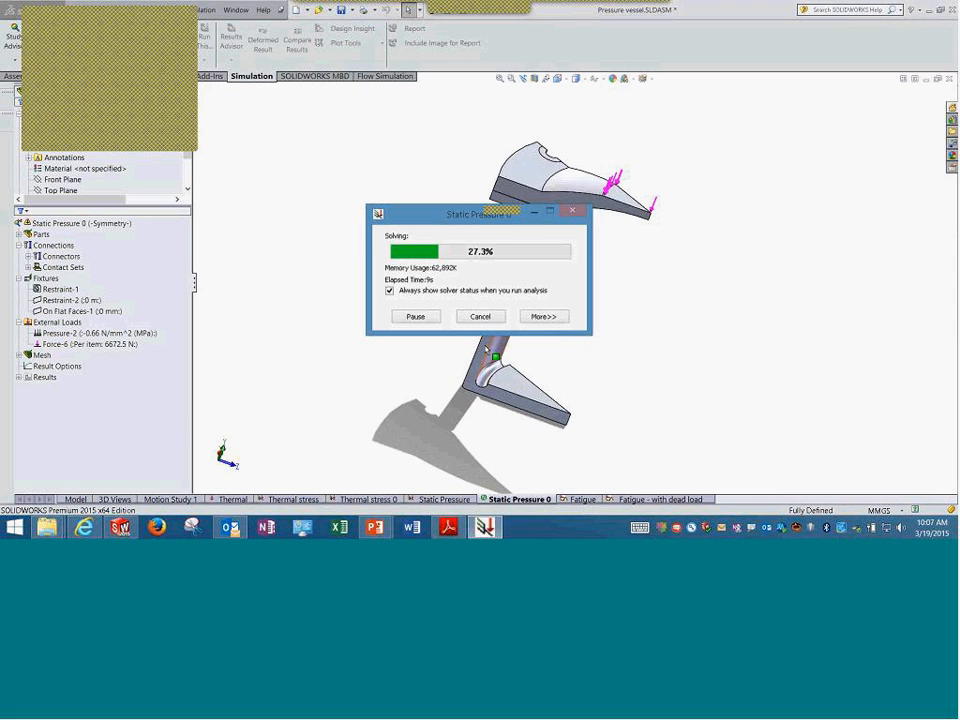
- Check the detailed solver progress of the Static Pressure 0 run and bring the pressure vessel assembly back to the front
{"action": "left_click_drag", "start_coordinate": [437, 224], "coordinate": [305, 90]}
{"action": "left_click", "coordinate": [402, 223]}
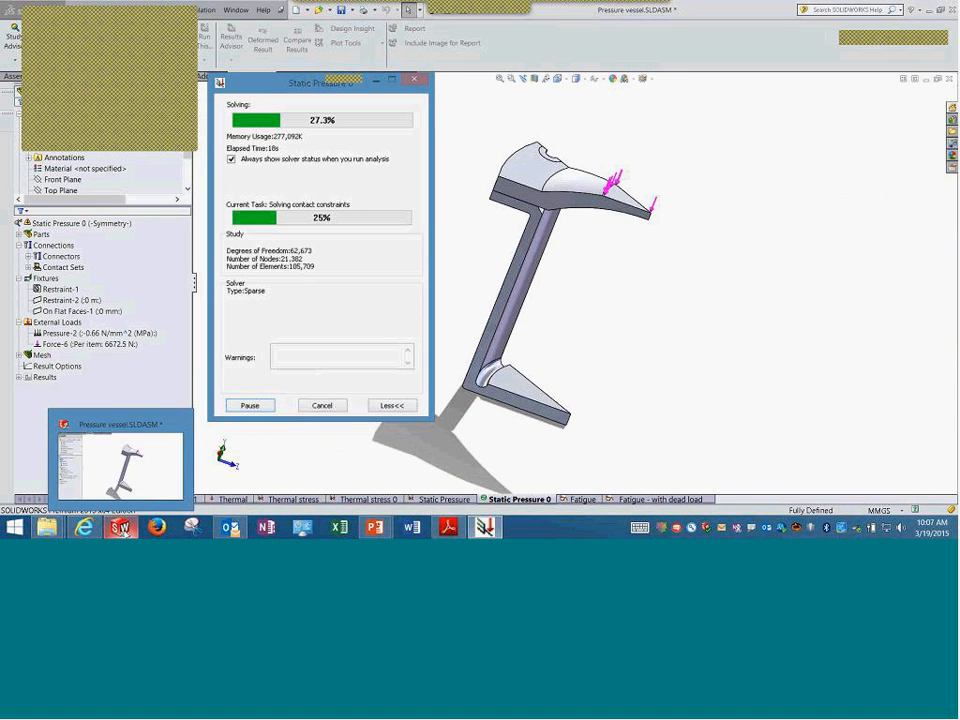
{"action": "left_click", "coordinate": [124, 530]}
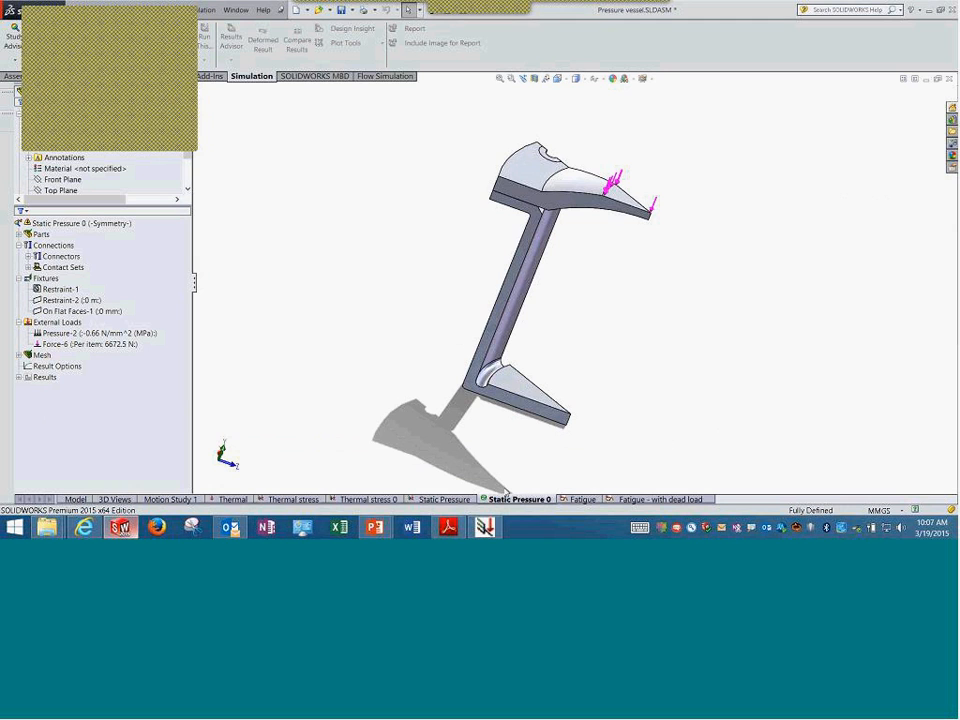
- Switch to Adobe Reader and read the Lesson 9 instructions for adding the first and second fatigue events
{"action": "left_click", "coordinate": [448, 527]}
{"action": "scroll", "coordinate": [413, 302], "scroll_direction": "down", "scroll_amount": 10}
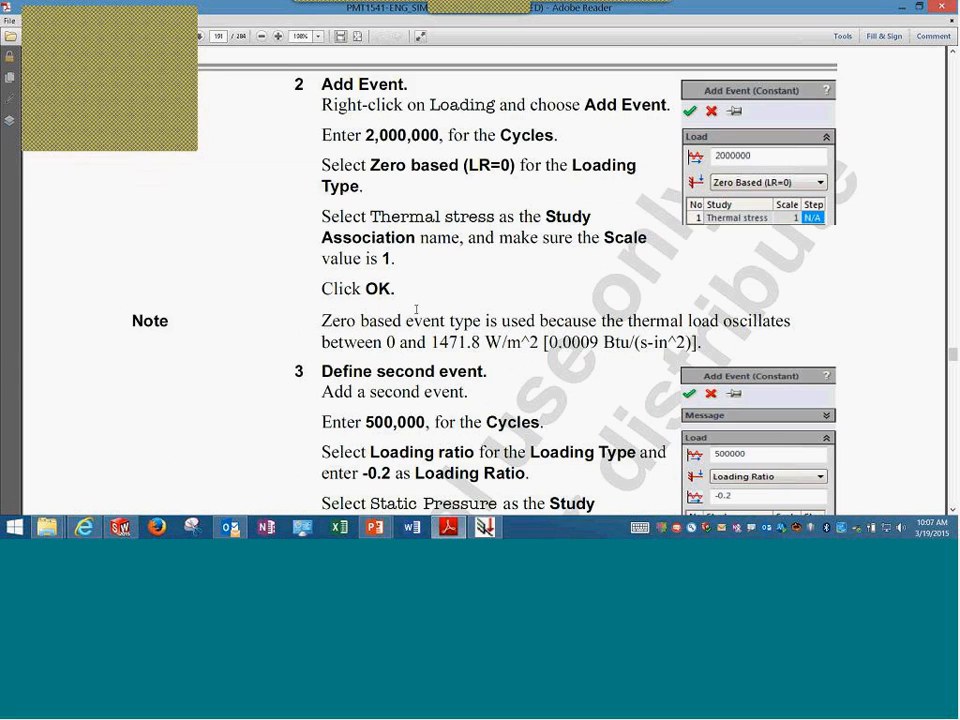
{"action": "scroll", "coordinate": [416, 310], "scroll_direction": "down", "scroll_amount": 1}
{"action": "scroll", "coordinate": [416, 310], "scroll_direction": "down", "scroll_amount": 3}
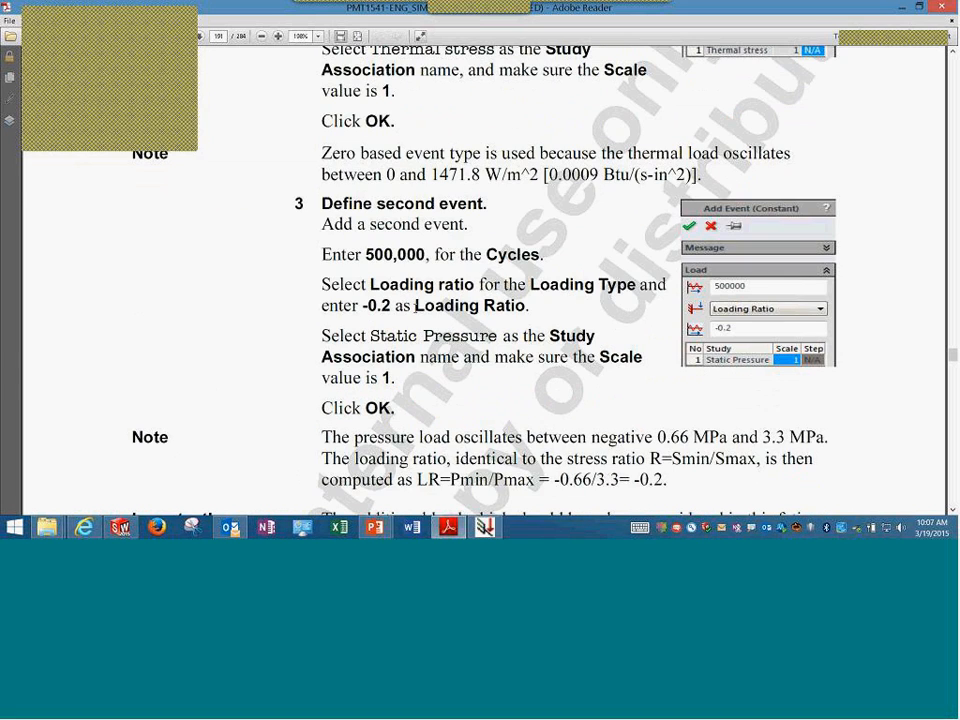
{"action": "scroll", "coordinate": [416, 310], "scroll_direction": "up", "scroll_amount": 4}
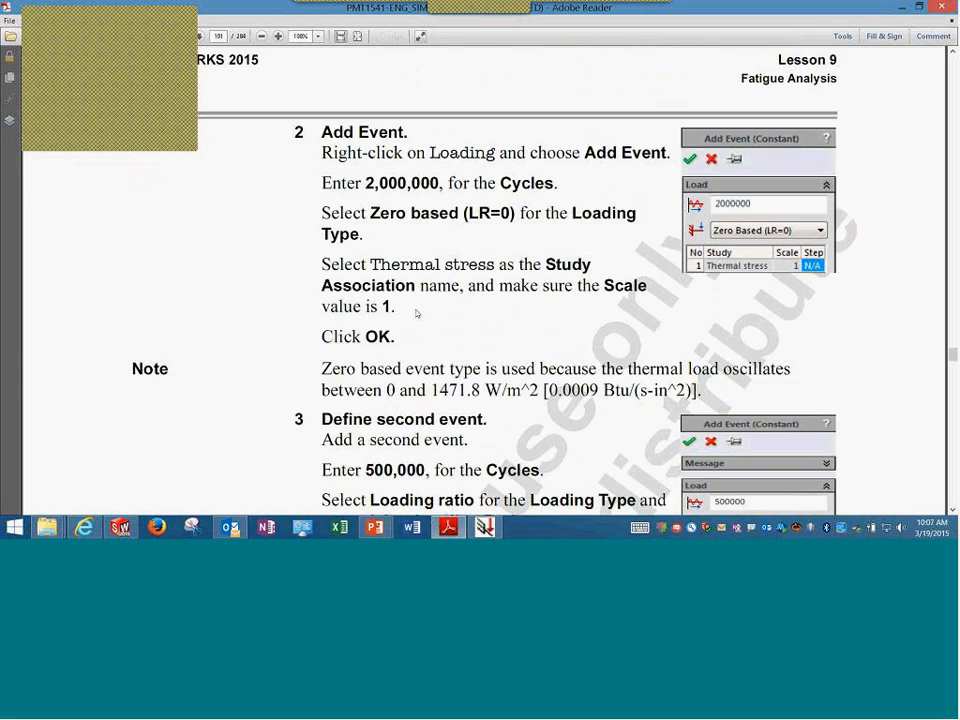
{"action": "scroll", "coordinate": [416, 313], "scroll_direction": "down", "scroll_amount": 1}
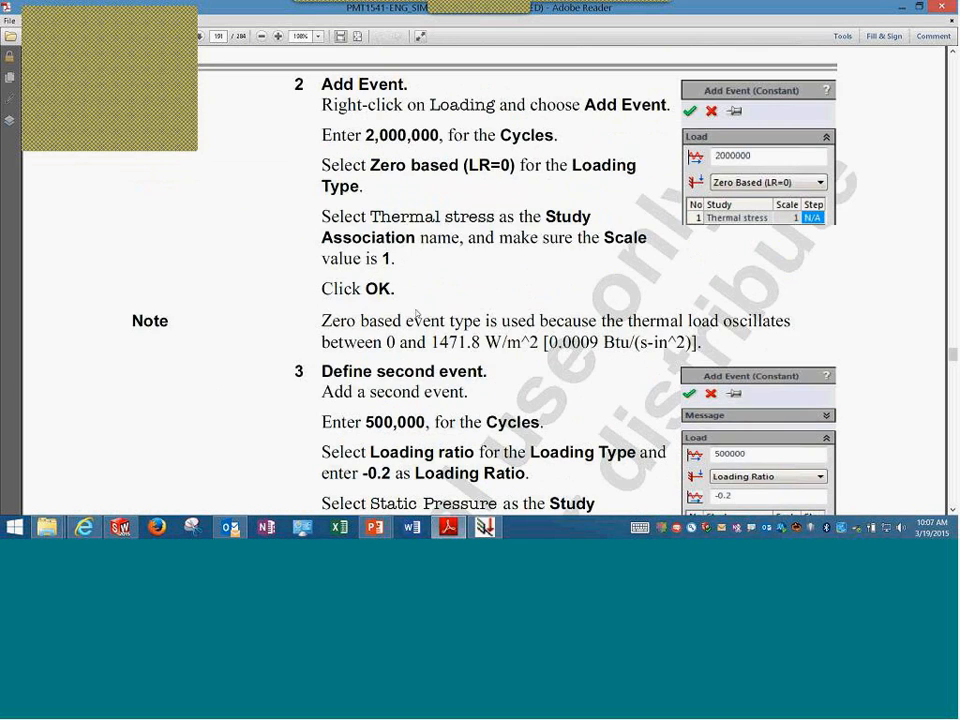
{"action": "scroll", "coordinate": [416, 313], "scroll_direction": "down", "scroll_amount": 1}
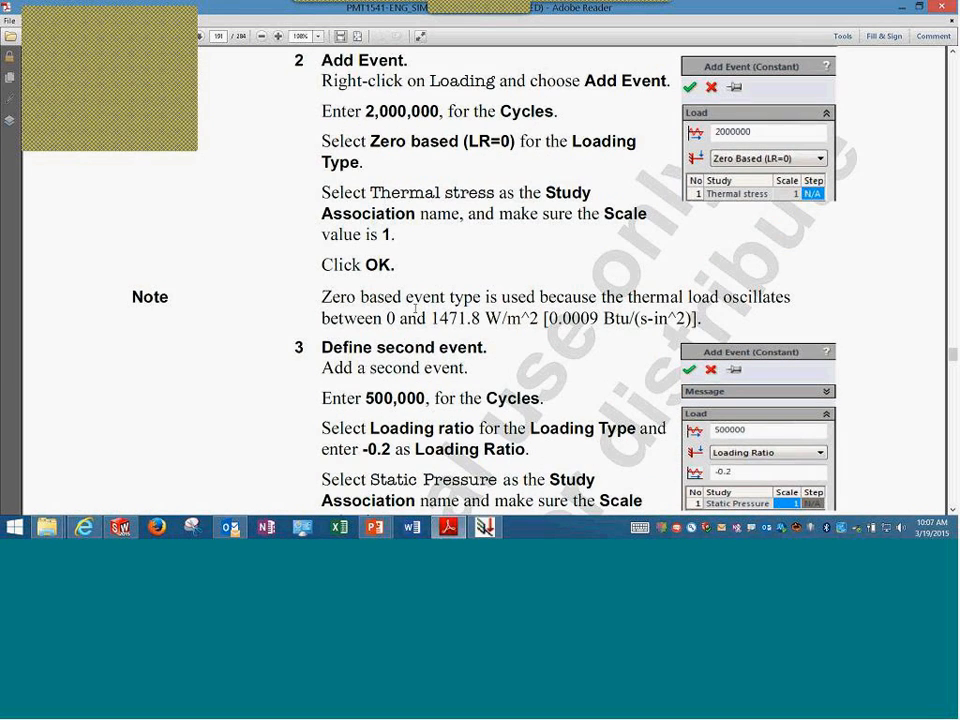
{"action": "scroll", "coordinate": [416, 310], "scroll_direction": "down", "scroll_amount": 3}
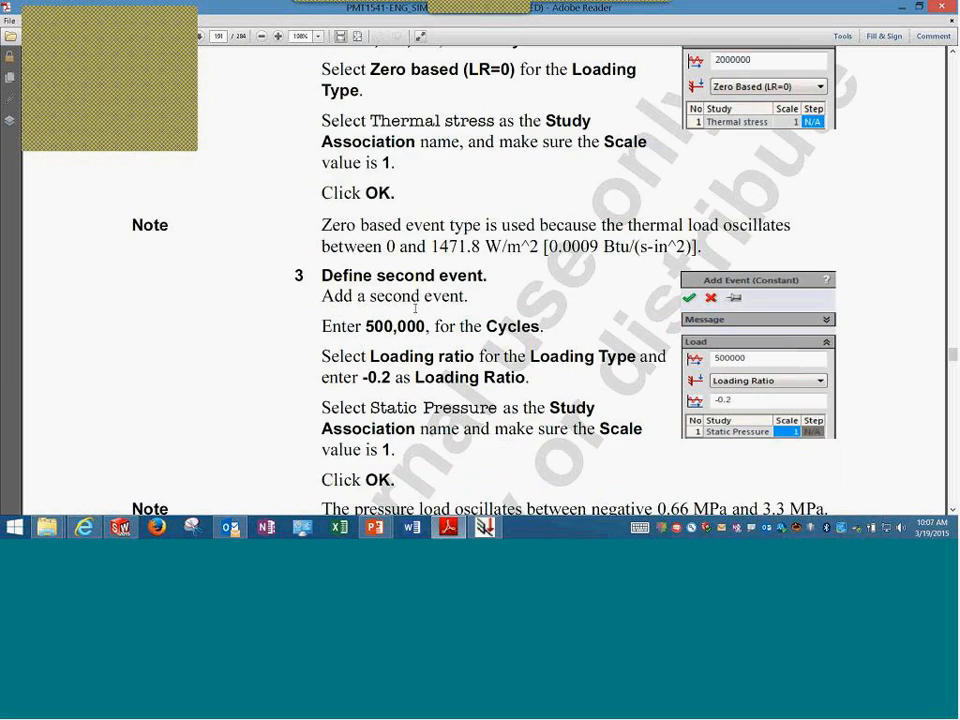
- Read the lesson's notes on bolt preload, the fatigue SN curve data and deriving curves from the material elastic modulus
{"action": "scroll", "coordinate": [415, 308], "scroll_direction": "down", "scroll_amount": 10}
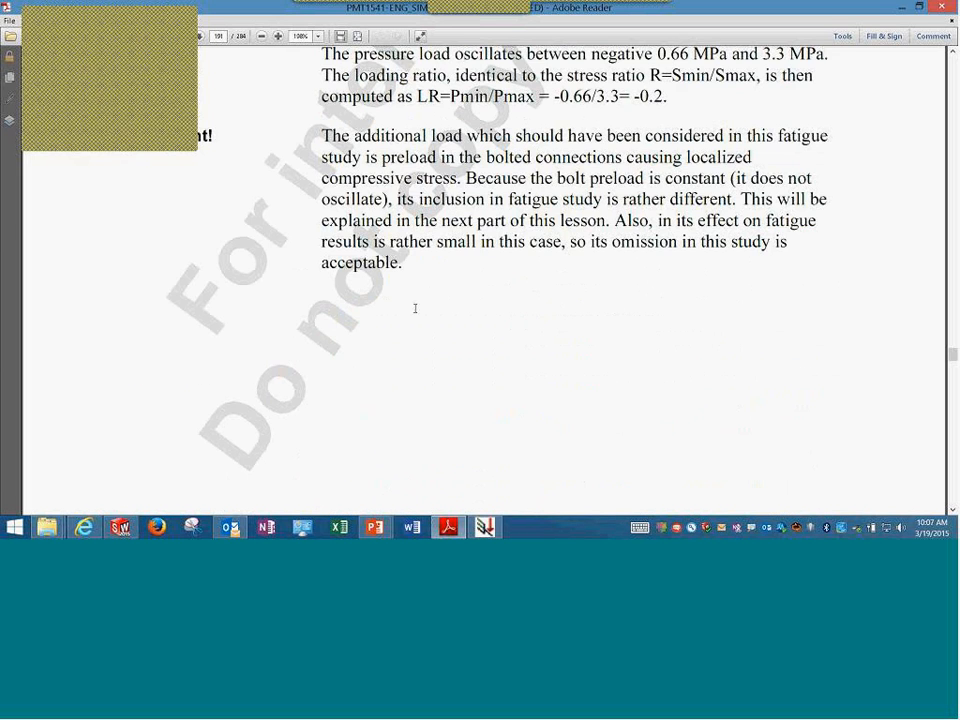
{"action": "scroll", "coordinate": [415, 308], "scroll_direction": "up", "scroll_amount": 1}
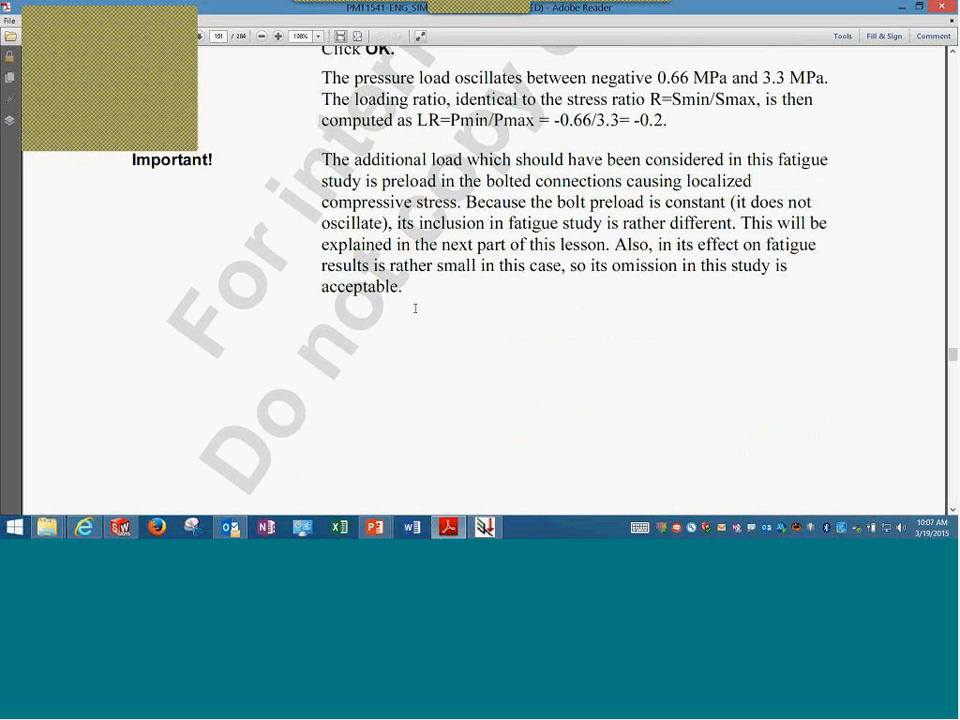
{"action": "scroll", "coordinate": [415, 308], "scroll_direction": "down", "scroll_amount": 1}
{"action": "scroll", "coordinate": [415, 308], "scroll_direction": "down", "scroll_amount": 3}
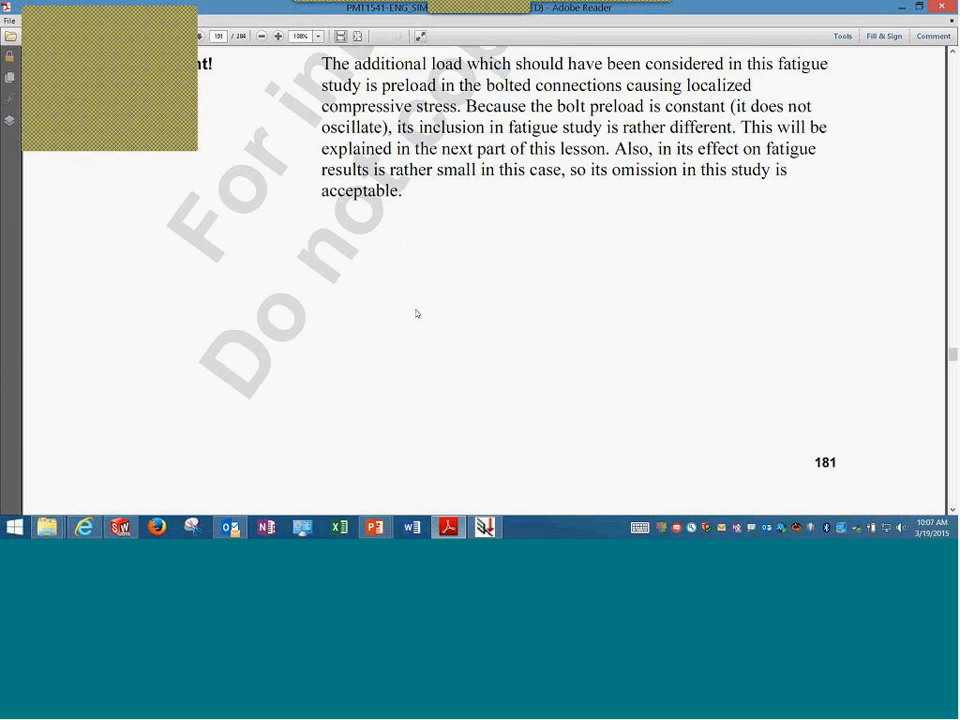
{"action": "scroll", "coordinate": [417, 313], "scroll_direction": "down", "scroll_amount": 11}
{"action": "scroll", "coordinate": [417, 313], "scroll_direction": "down", "scroll_amount": 16}
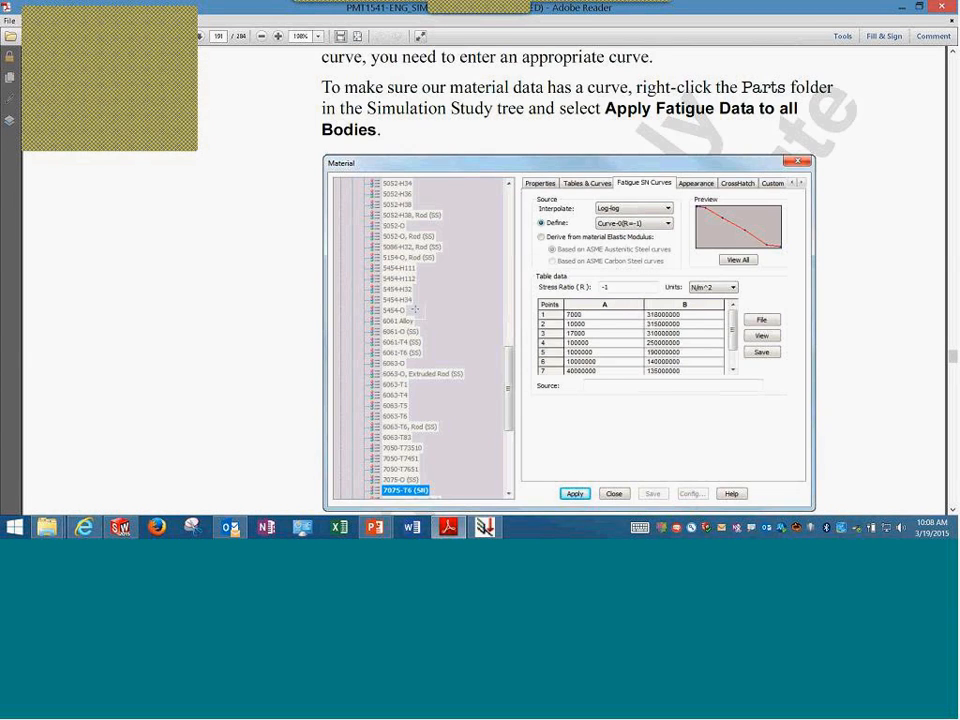
{"action": "scroll", "coordinate": [415, 310], "scroll_direction": "down", "scroll_amount": 6}
{"action": "scroll", "coordinate": [415, 311], "scroll_direction": "down", "scroll_amount": 18}
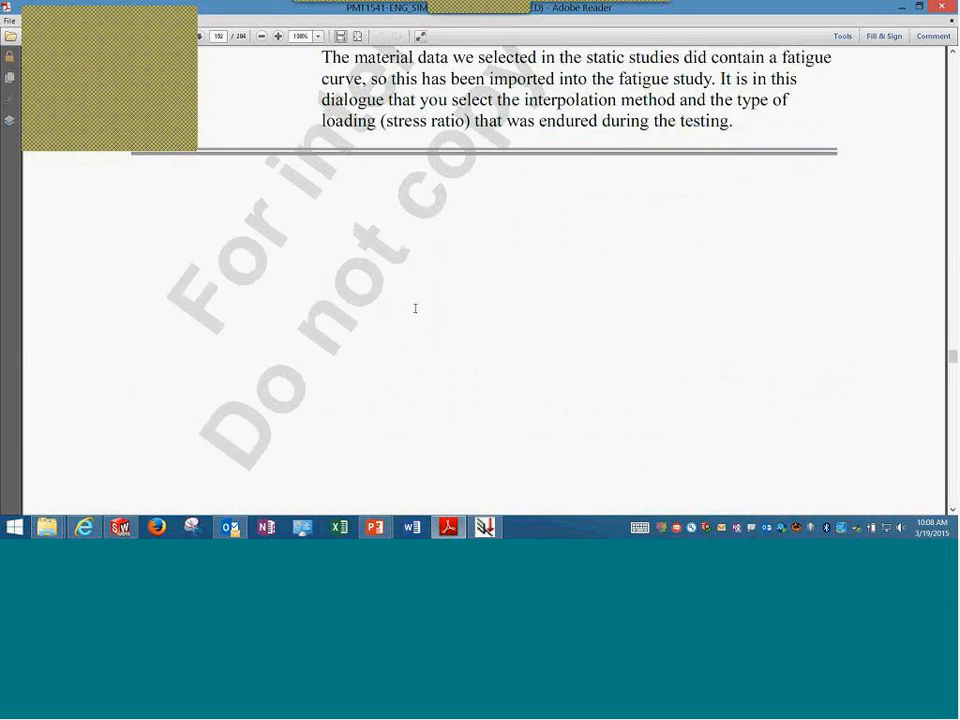
{"action": "scroll", "coordinate": [417, 313], "scroll_direction": "down", "scroll_amount": 11}
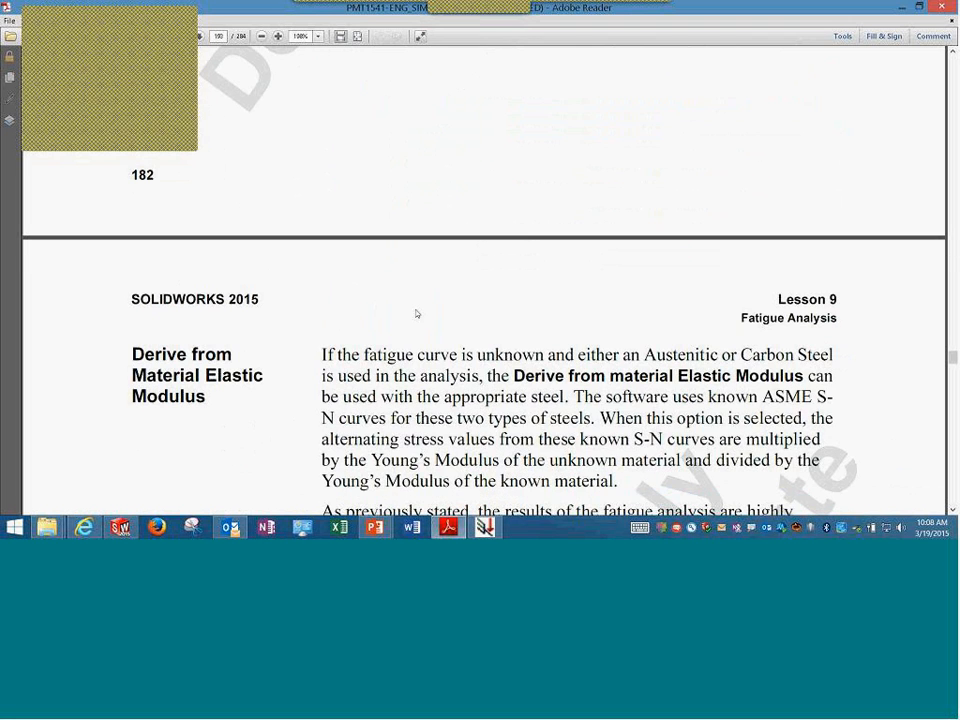
{"action": "scroll", "coordinate": [417, 313], "scroll_direction": "down", "scroll_amount": 11}
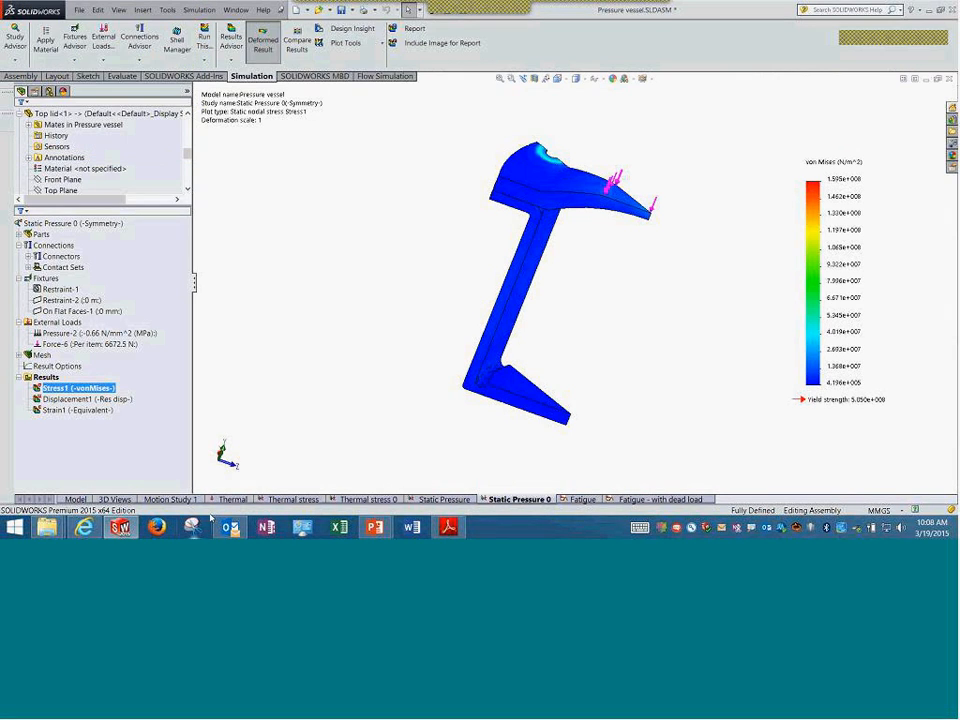
- Display the Displacement1 resultant displacement plot of the Static Pressure 0 study
{"action": "left_click", "coordinate": [100, 399], "text": "ctrl"}
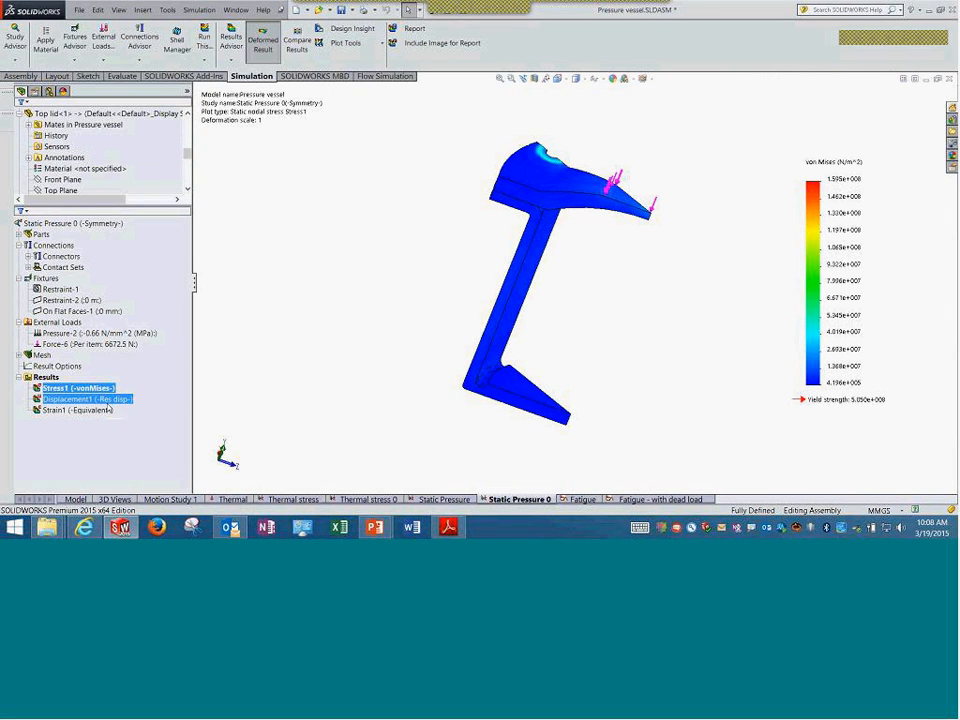
{"action": "left_click", "coordinate": [106, 399]}
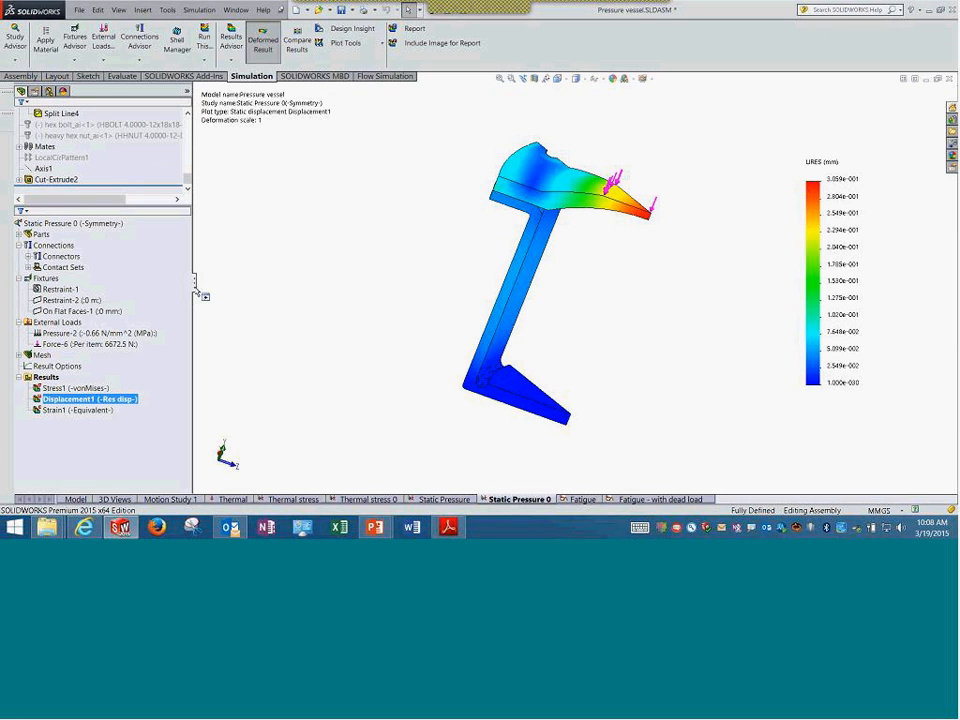
- Create a new fatigue study for the pressure vessel with constant amplitude events
{"action": "left_click", "coordinate": [582, 499]}
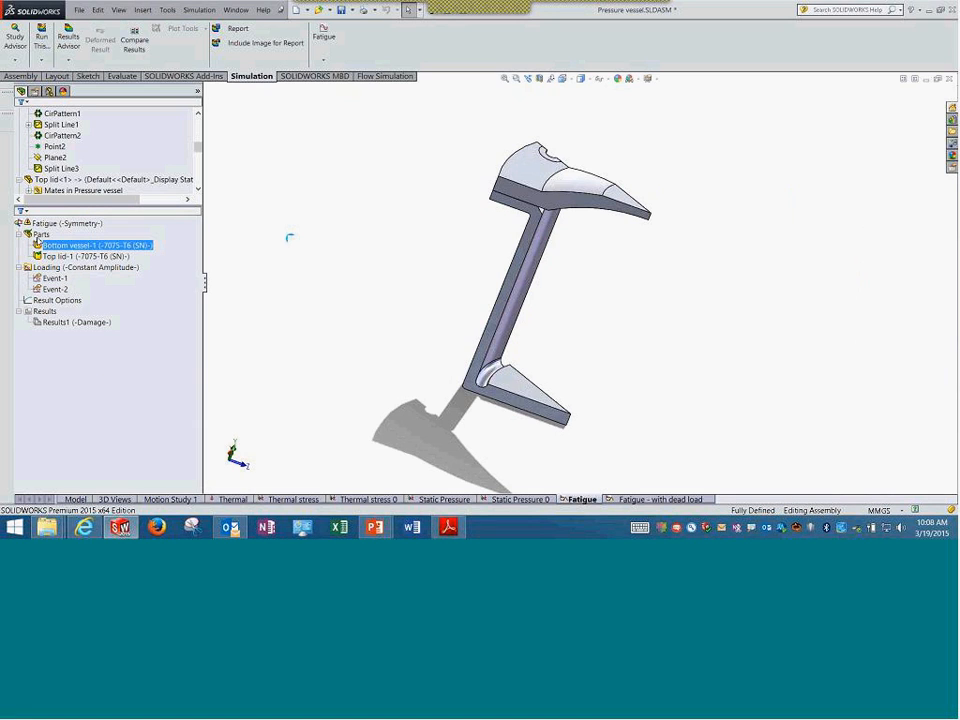
{"action": "right_click", "coordinate": [565, 499]}
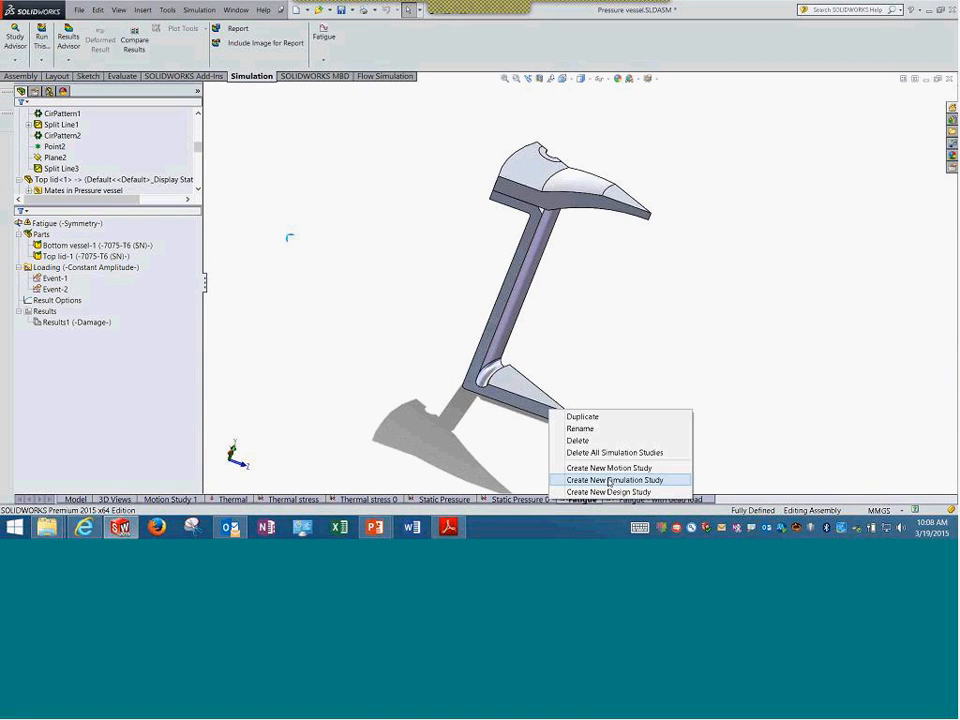
{"action": "left_click", "coordinate": [609, 481]}
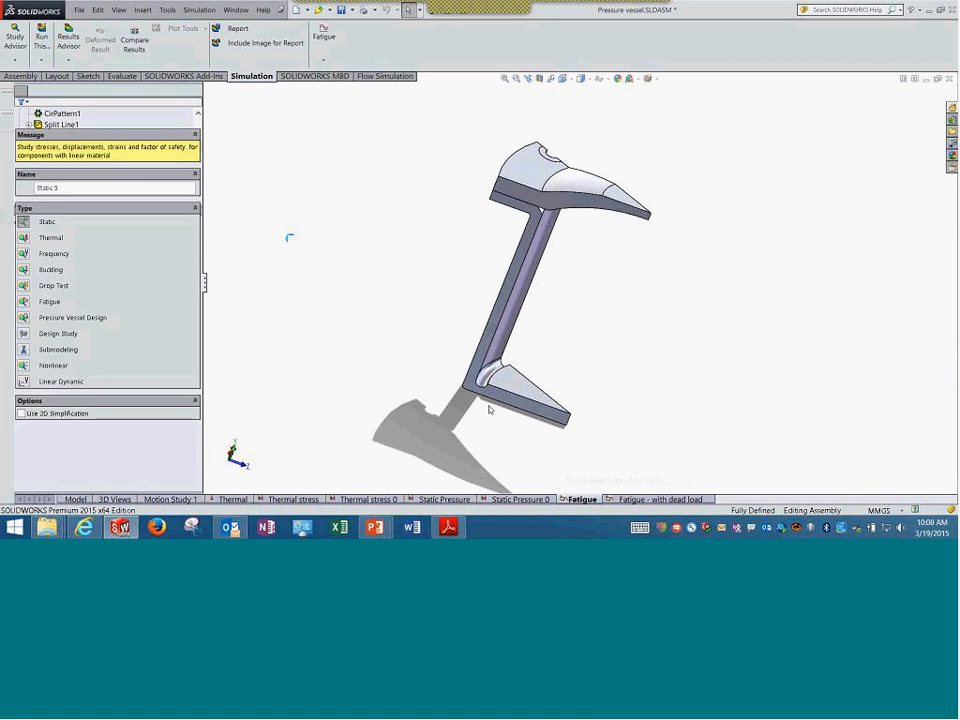
{"action": "left_click", "coordinate": [27, 304]}
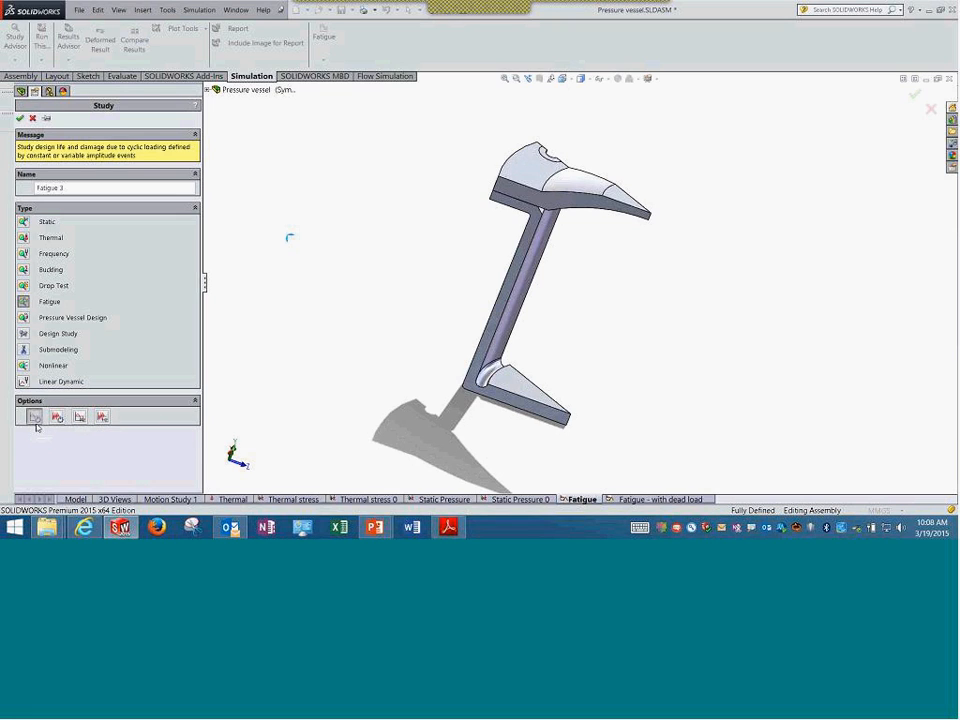
{"action": "left_click", "coordinate": [20, 118]}
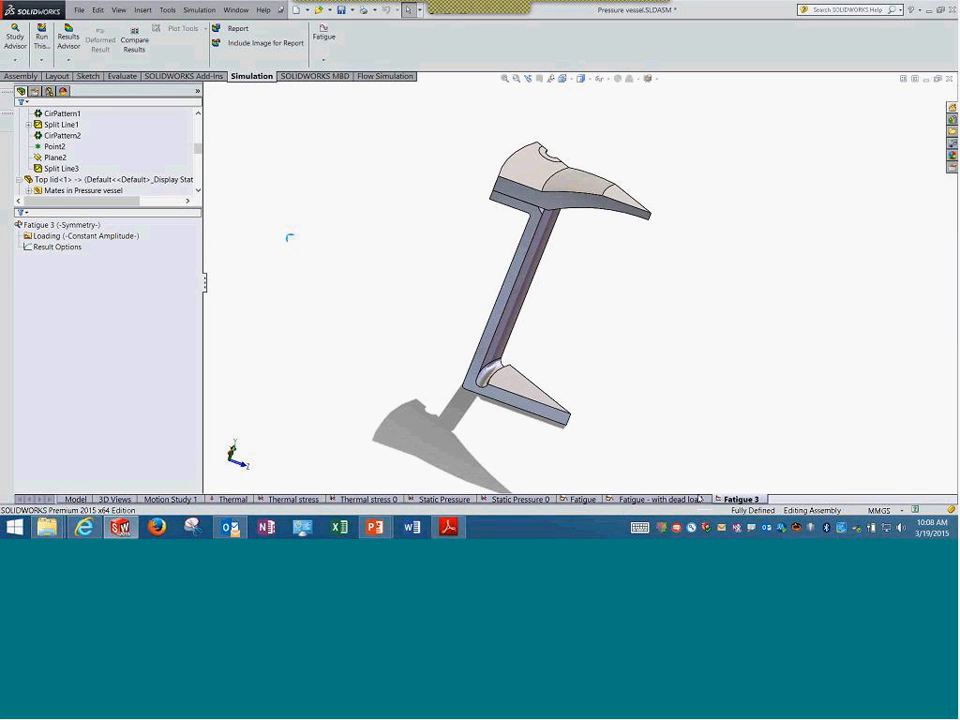
- Add a constant amplitude event to the new fatigue study with 1000 cycles, Fully Reversed (LR=-1) loading and the Thermal stress study
{"action": "left_click", "coordinate": [583, 498]}
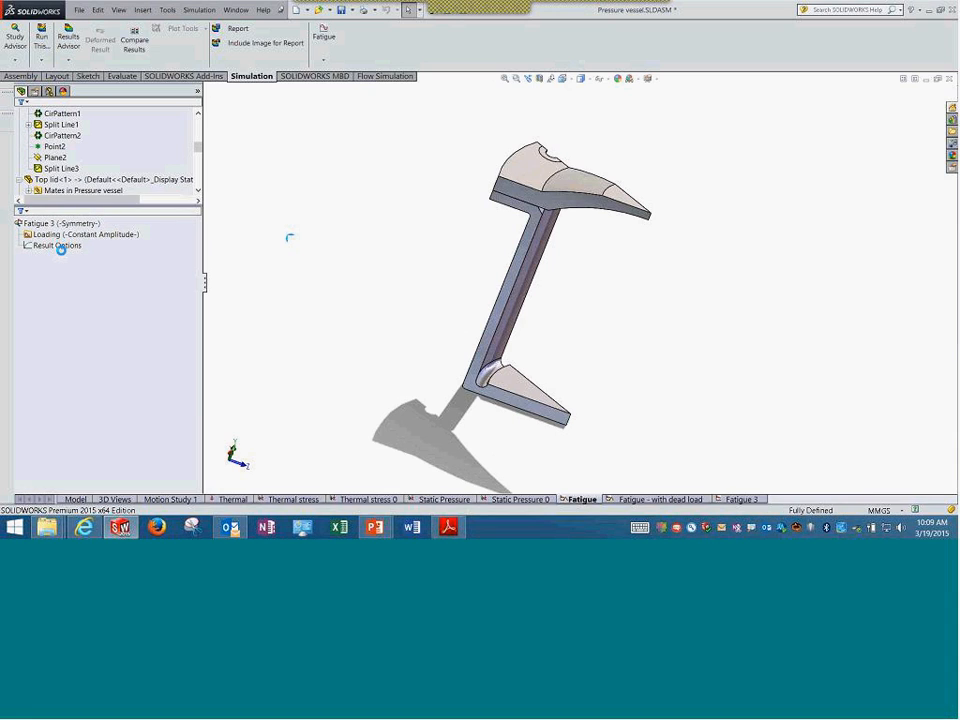
{"action": "left_click", "coordinate": [740, 499]}
{"action": "right_click", "coordinate": [60, 235]}
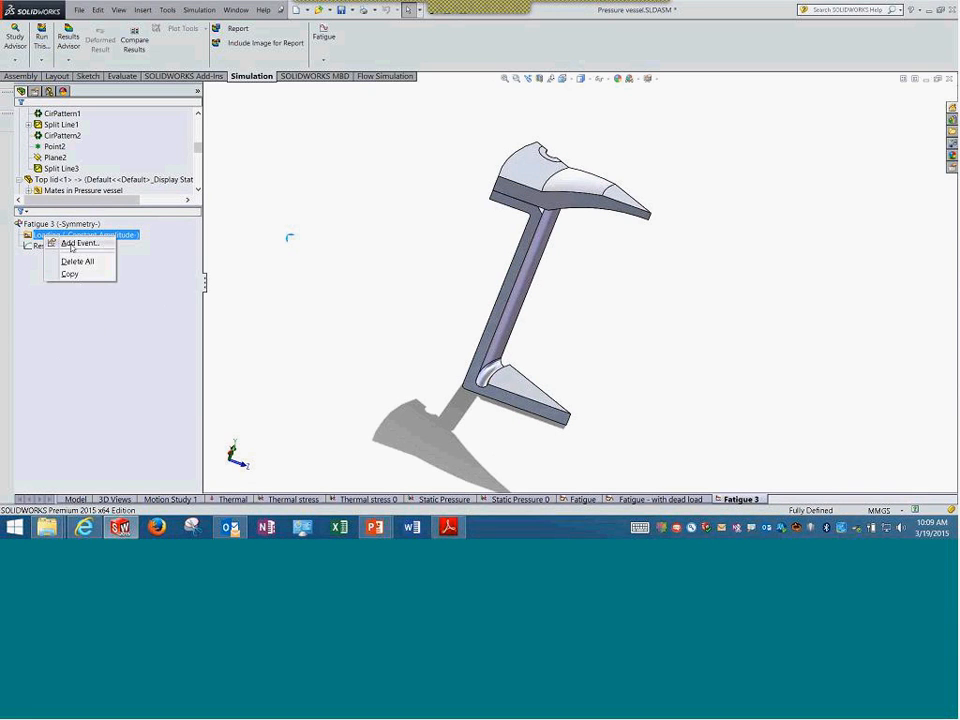
{"action": "left_click", "coordinate": [76, 243]}
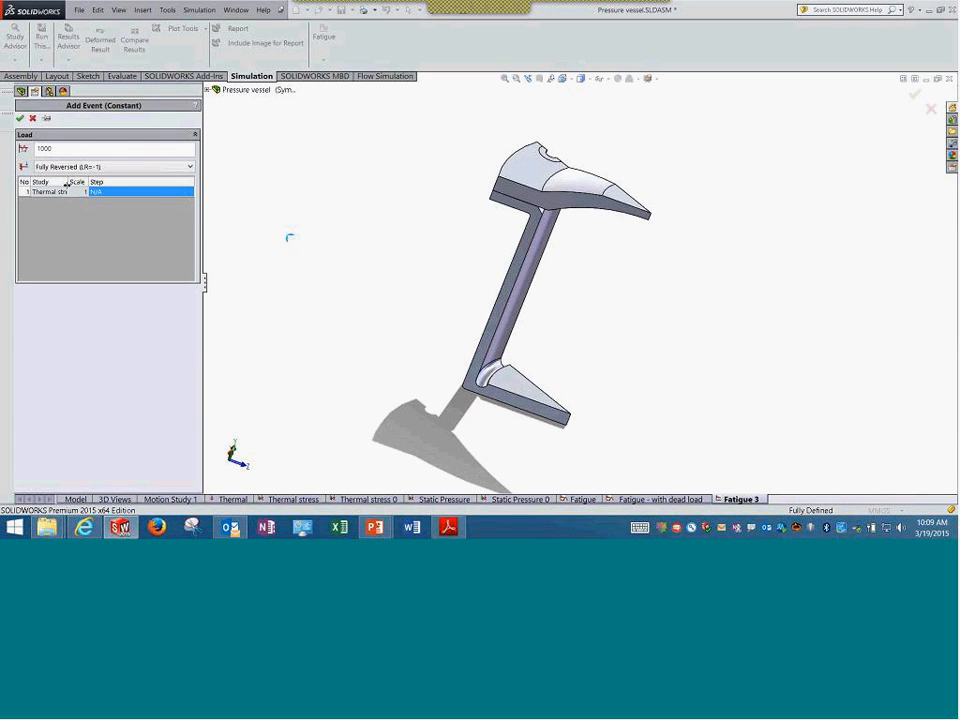
{"action": "left_click", "coordinate": [19, 118]}
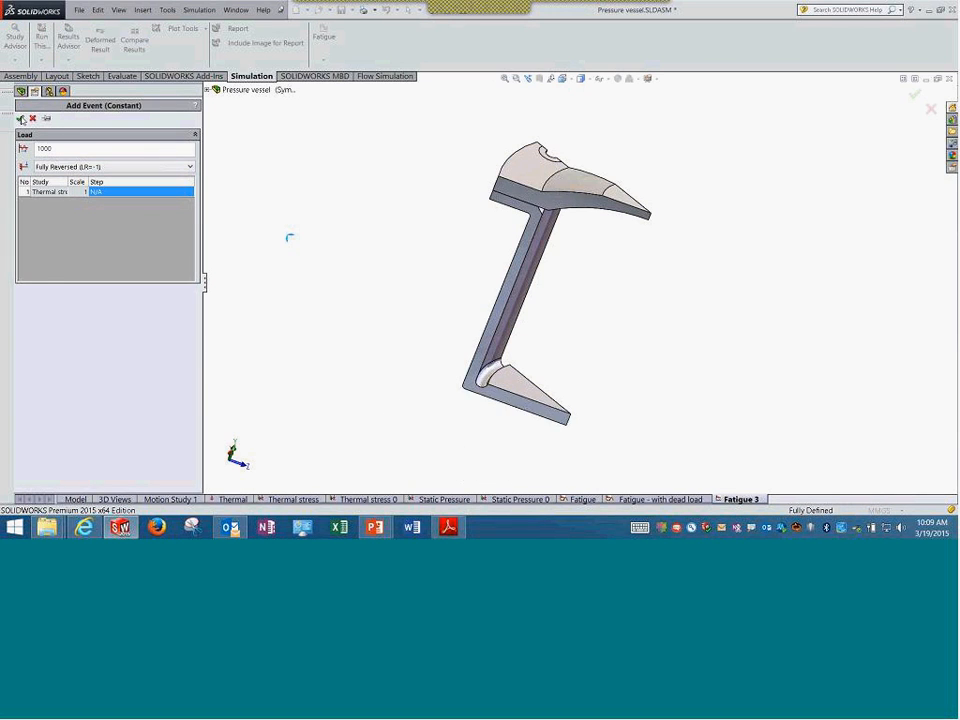
- Review the bottom vessel's fatigue SN curve data in the new fatigue study and close it without changes
{"action": "left_click", "coordinate": [19, 235]}
{"action": "left_click", "coordinate": [78, 246]}
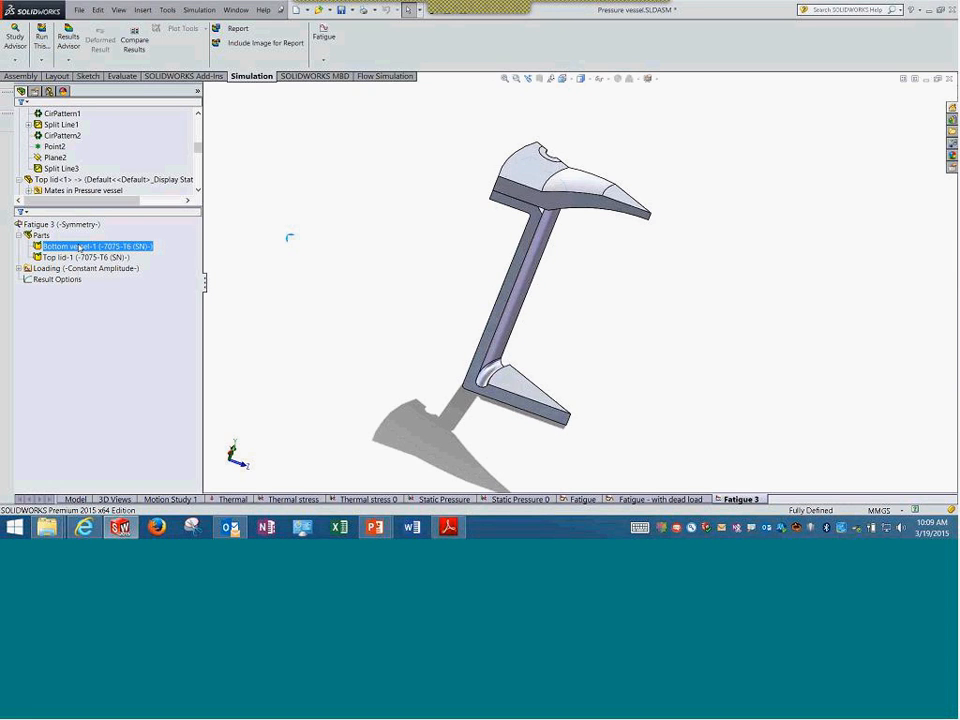
{"action": "right_click", "coordinate": [79, 247]}
{"action": "left_click", "coordinate": [118, 252]}
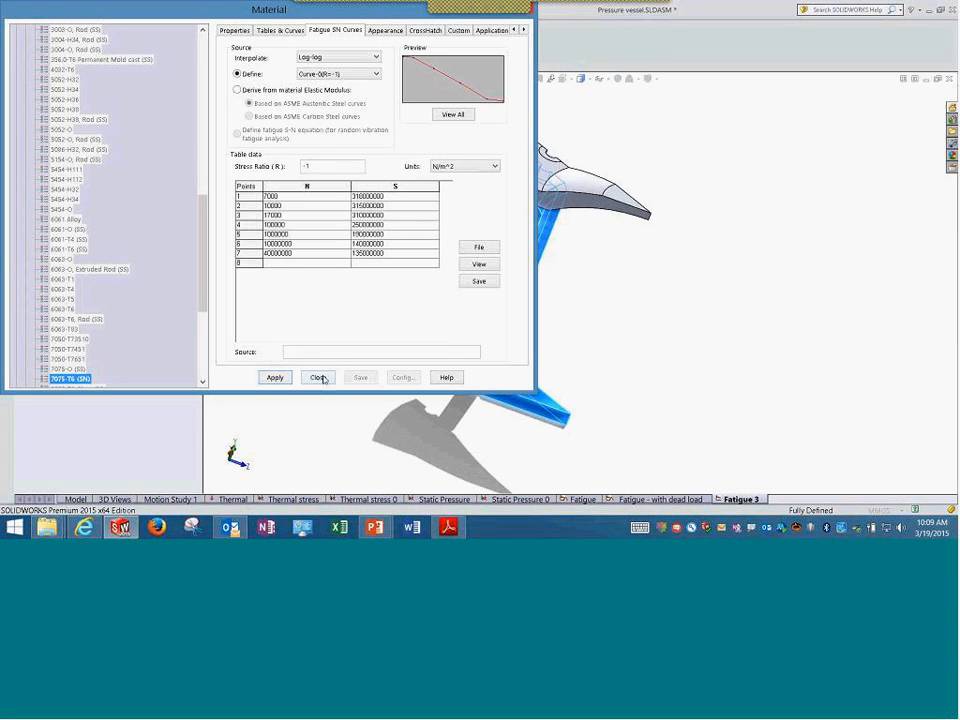
{"action": "left_click", "coordinate": [318, 378]}
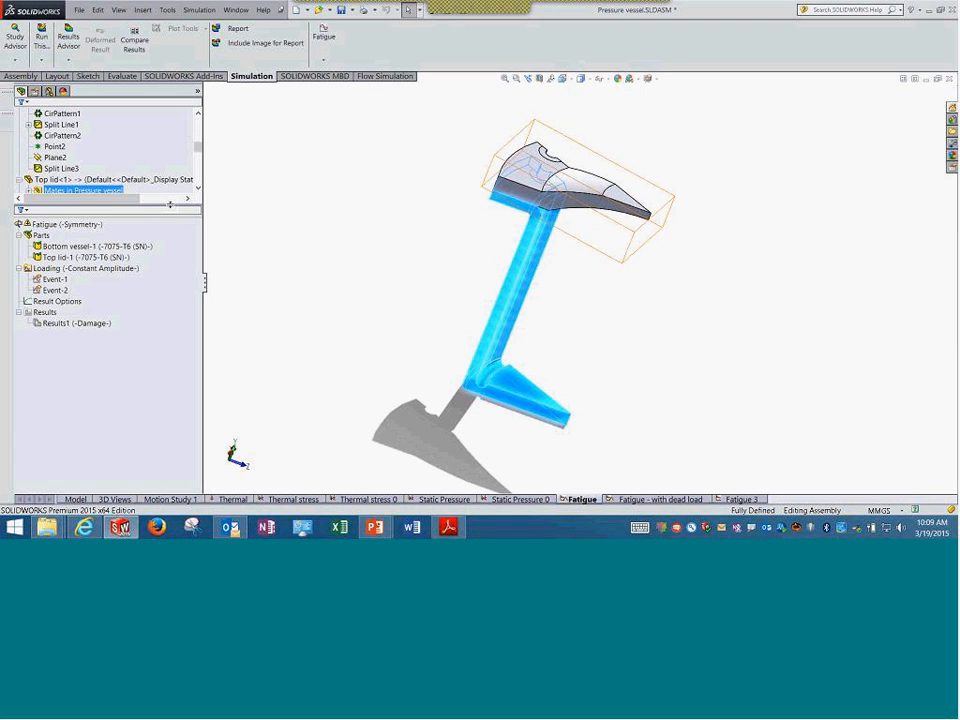
- Enlarge the feature tree area and bring up the bottom vessel's fatigue SN curve data from the existing Fatigue study
{"action": "left_click_drag", "start_coordinate": [170, 211], "coordinate": [168, 267]}
{"action": "right_click", "coordinate": [145, 302]}
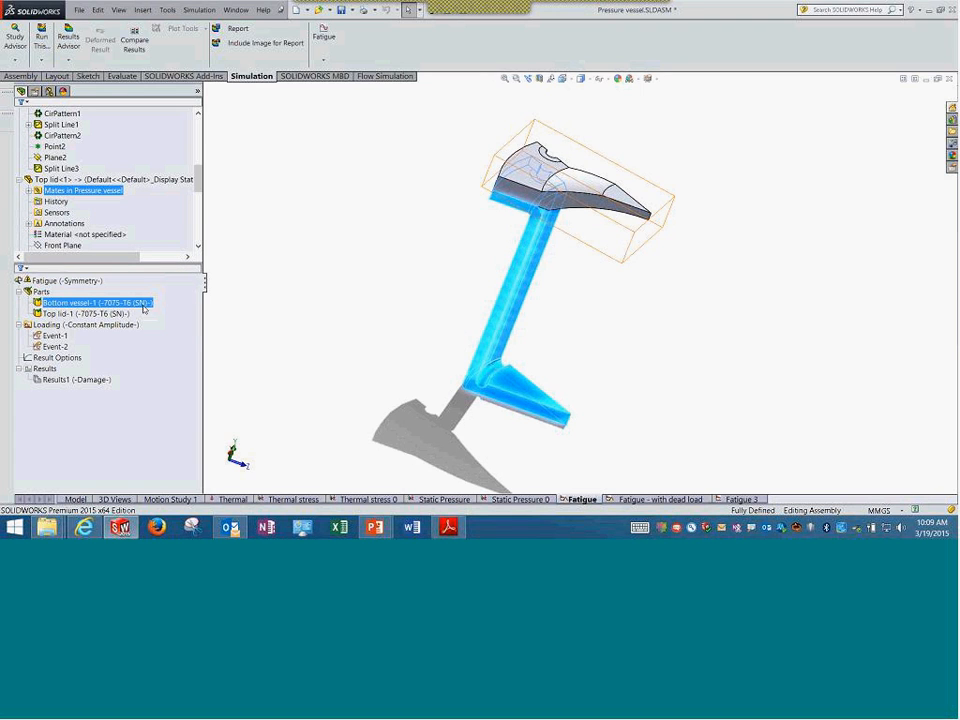
{"action": "left_click", "coordinate": [156, 312]}
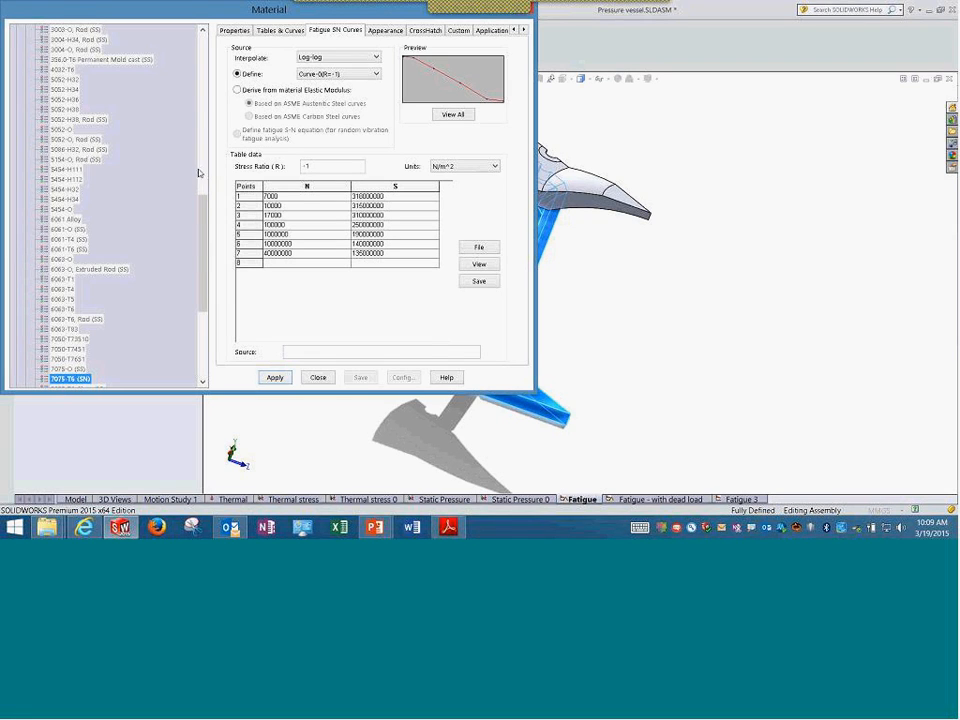
{"action": "left_click_drag", "start_coordinate": [141, 12], "coordinate": [406, 28]}
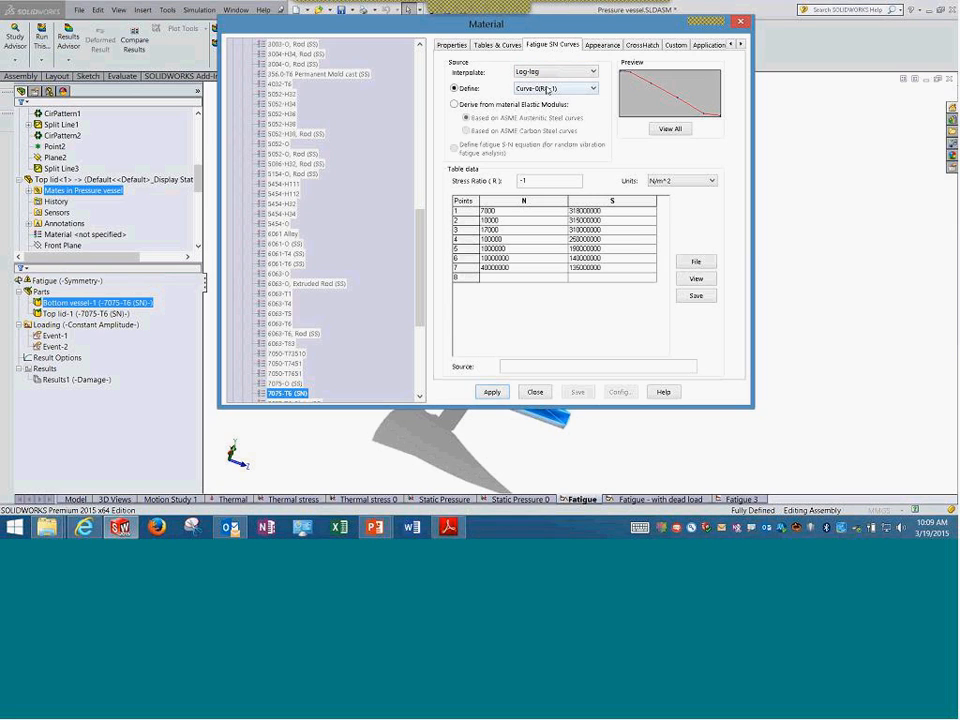
- Preview the SN curve with semi-log and linear interpolation and return it to Log-log
{"action": "left_click", "coordinate": [555, 71]}
{"action": "left_click", "coordinate": [530, 91]}
{"action": "left_click", "coordinate": [555, 71]}
{"action": "left_click", "coordinate": [547, 99]}
{"action": "left_click", "coordinate": [555, 71]}
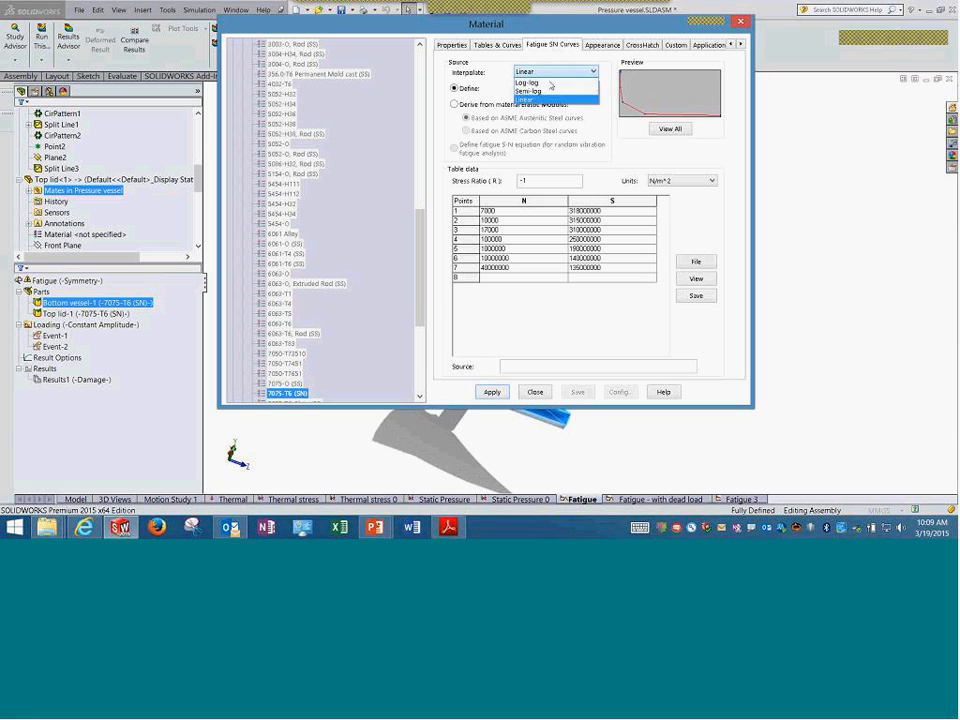
{"action": "left_click", "coordinate": [528, 82]}
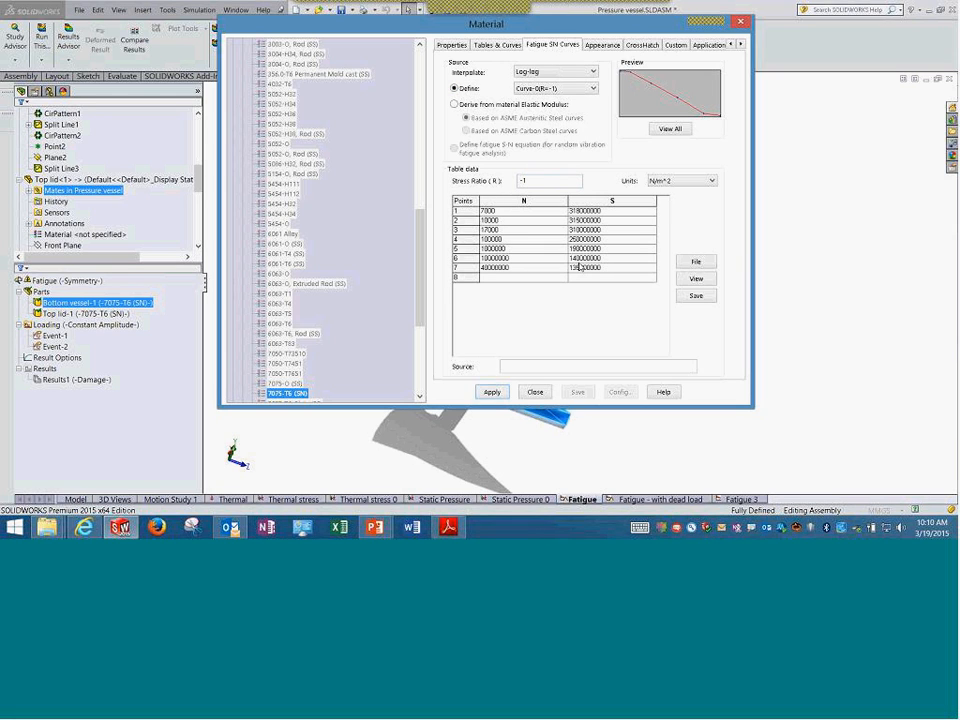
- Display the SN table in N/mm^2 (MPA) and examine the stress ratio and the last curve point
{"action": "double_click", "coordinate": [540, 181]}
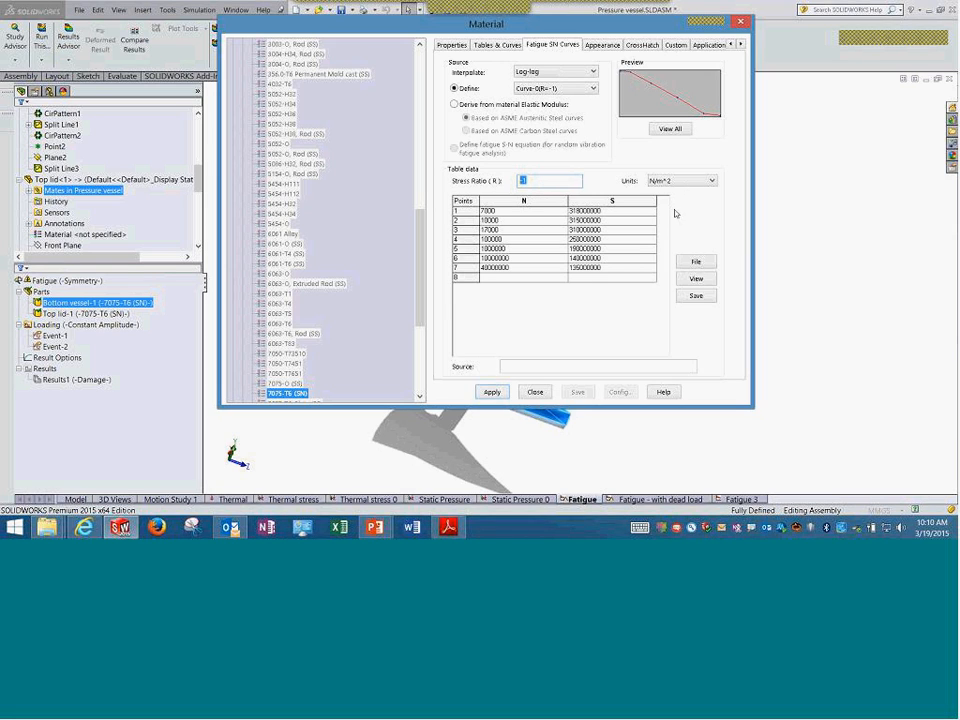
{"action": "left_click", "coordinate": [687, 181]}
{"action": "left_click", "coordinate": [682, 217]}
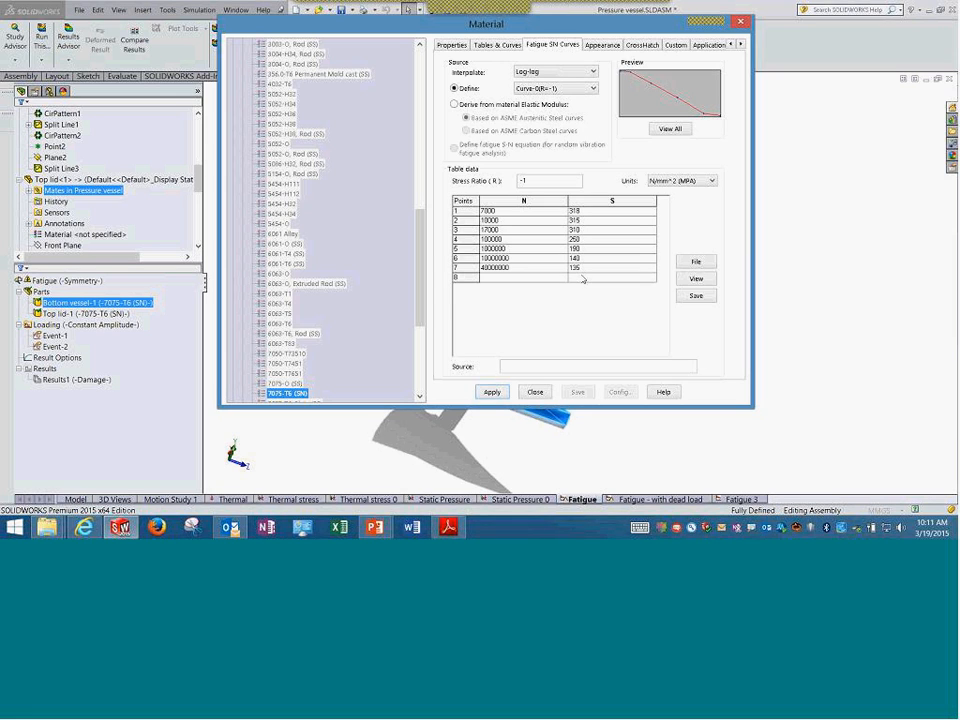
{"action": "left_click", "coordinate": [469, 263]}
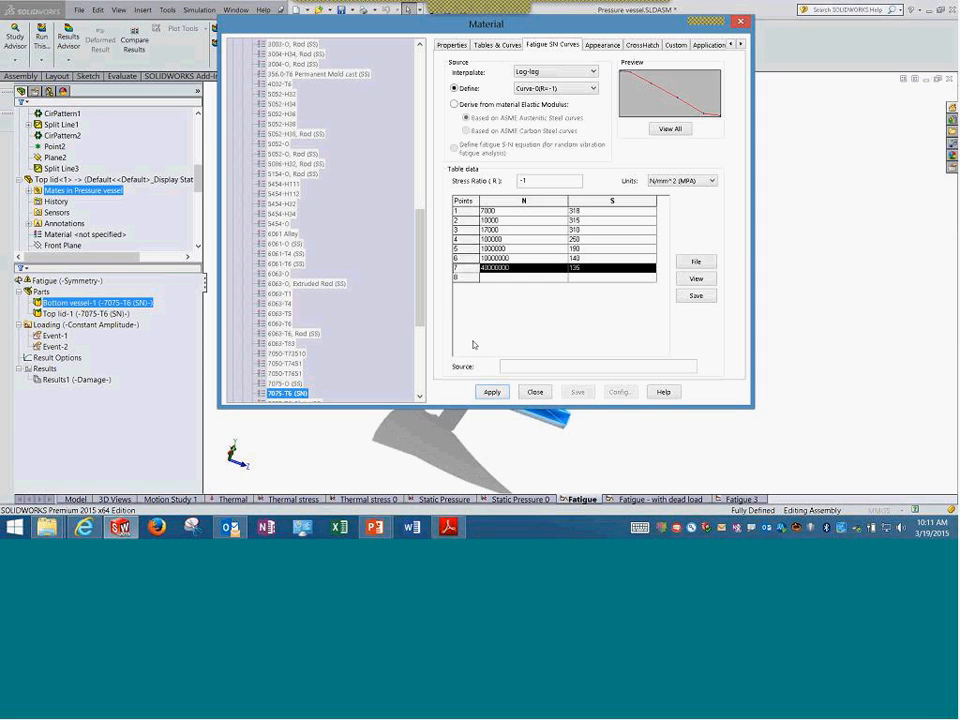
{"action": "left_click", "coordinate": [583, 270]}
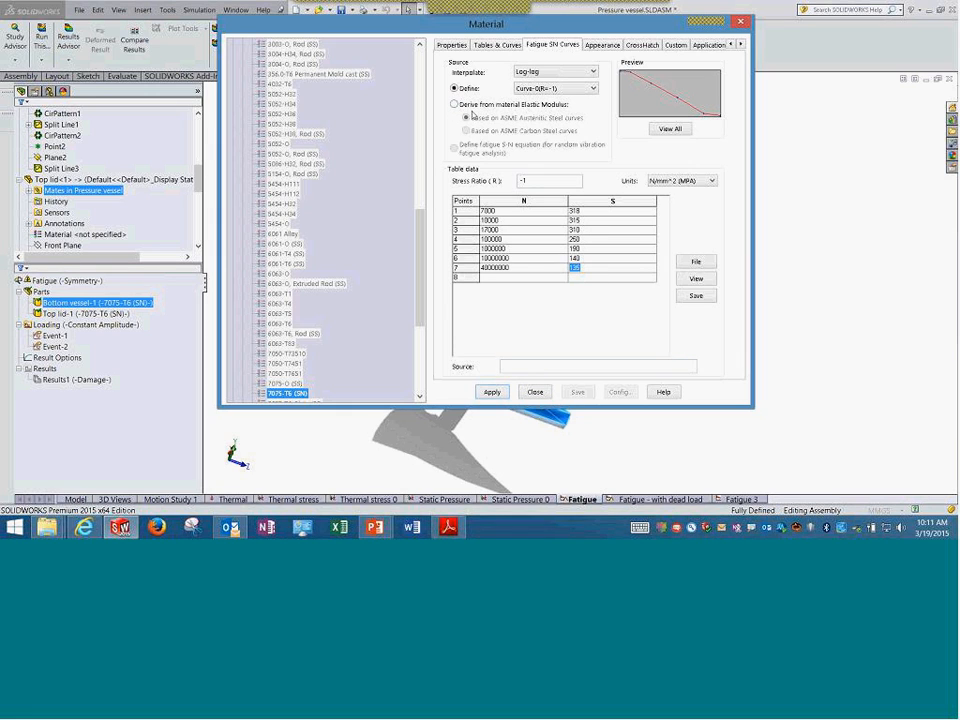
- Compare SN curves derived from the elastic modulus for ASME austenitic and carbon steel, and close the material data
{"action": "left_click", "coordinate": [472, 106]}
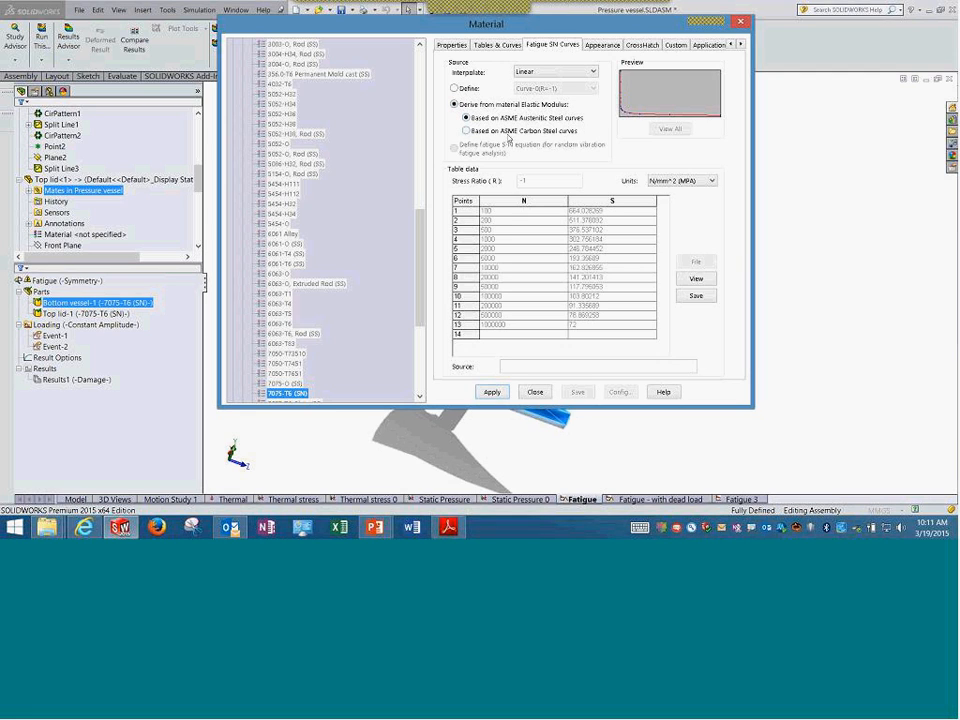
{"action": "left_click", "coordinate": [503, 132]}
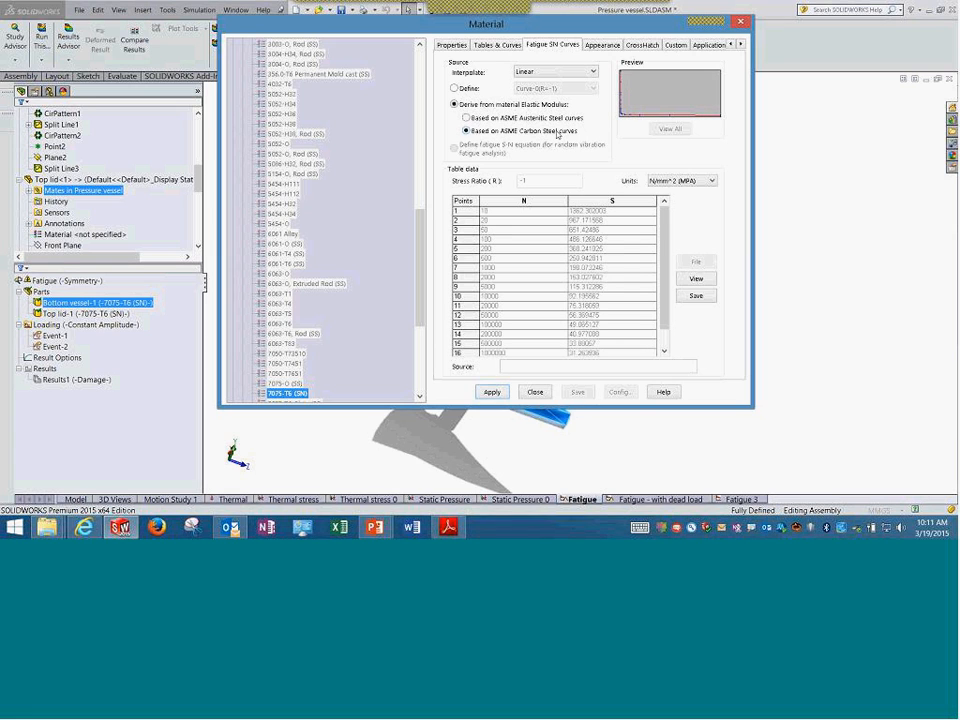
{"action": "left_click", "coordinate": [547, 119]}
{"action": "left_click", "coordinate": [531, 132]}
{"action": "left_click", "coordinate": [527, 123]}
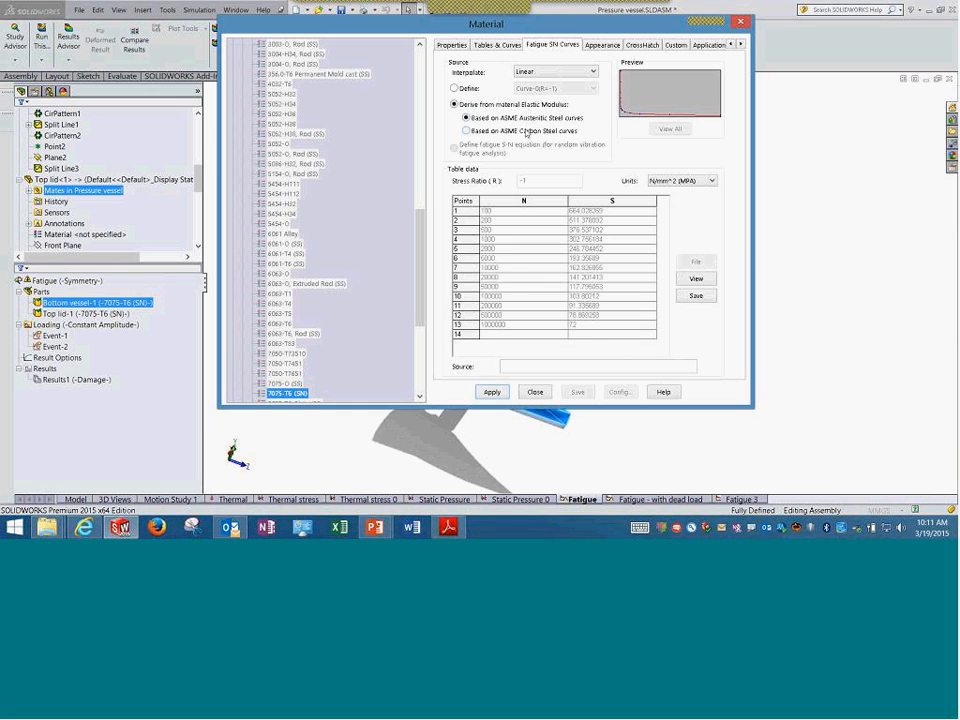
{"action": "left_click", "coordinate": [526, 132]}
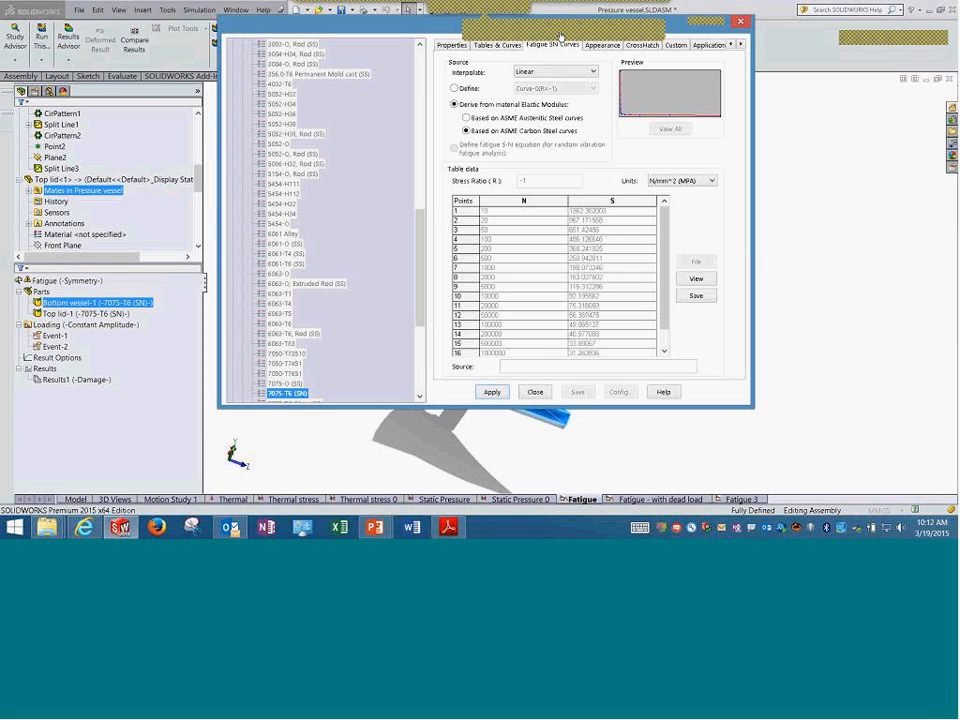
{"action": "left_click", "coordinate": [517, 392]}
{"action": "left_click", "coordinate": [522, 267]}
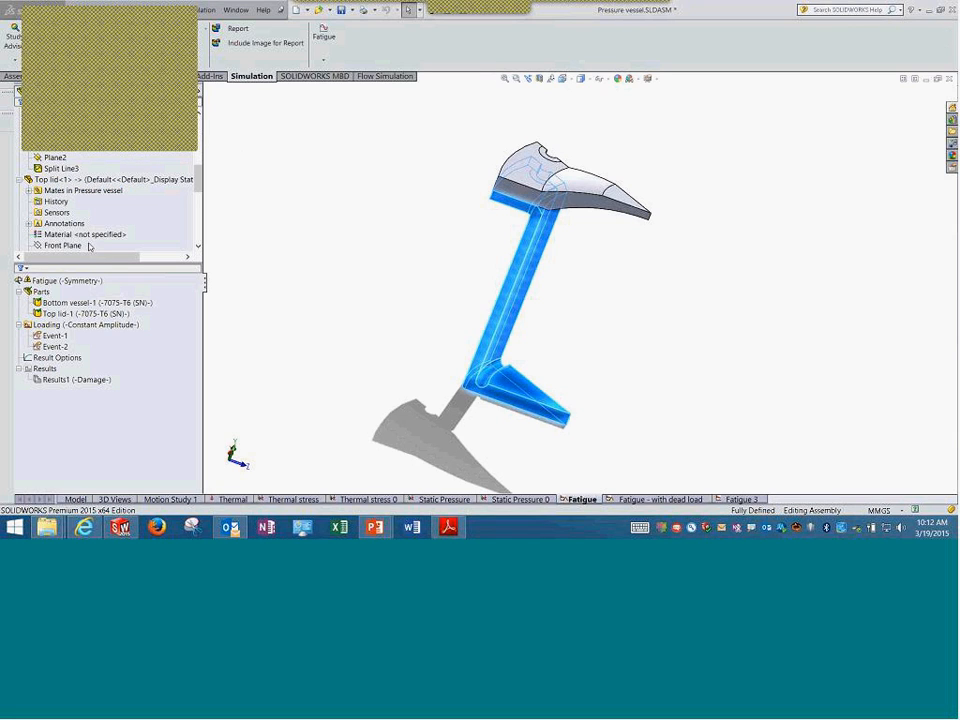
- Check the top lid's fatigue SN curve data and stress ratio in the Fatigue study and close it
{"action": "left_click", "coordinate": [63, 303]}
{"action": "left_click", "coordinate": [70, 314]}
{"action": "right_click", "coordinate": [75, 314]}
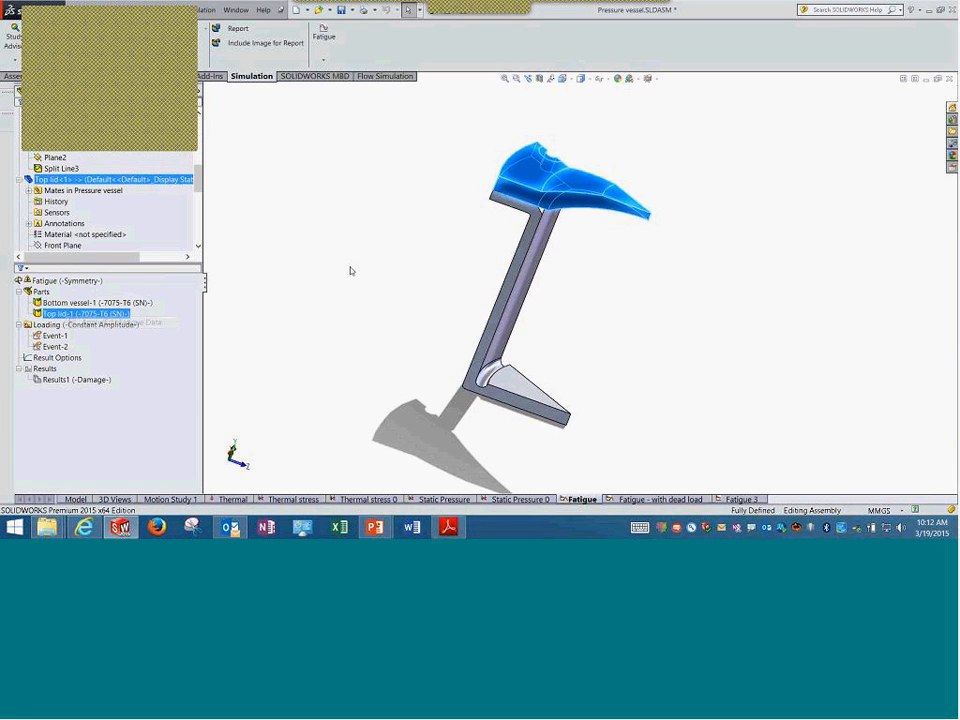
{"action": "double_click", "coordinate": [313, 165]}
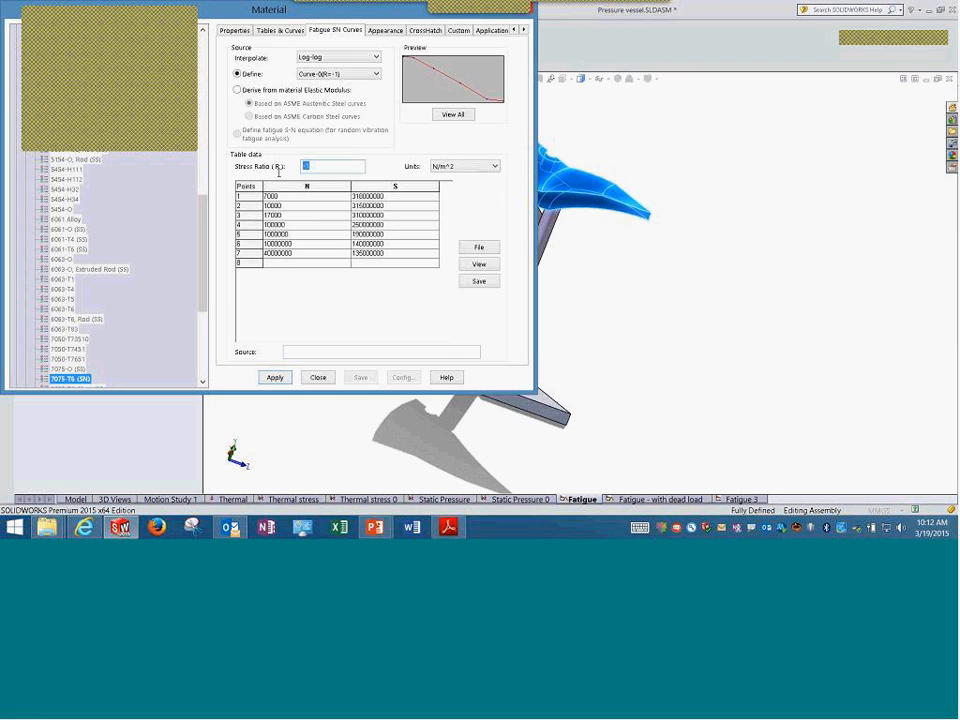
{"action": "left_click", "coordinate": [318, 378]}
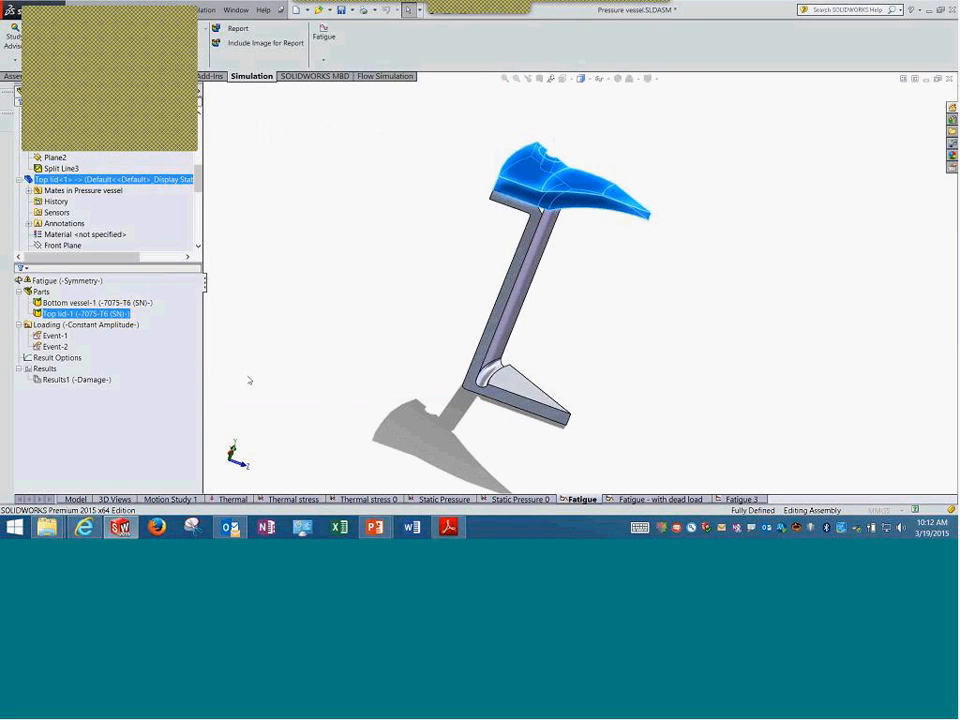
- Review the cycles, loading type and referenced study in the definition of Event-1
{"action": "left_click", "coordinate": [121, 303]}
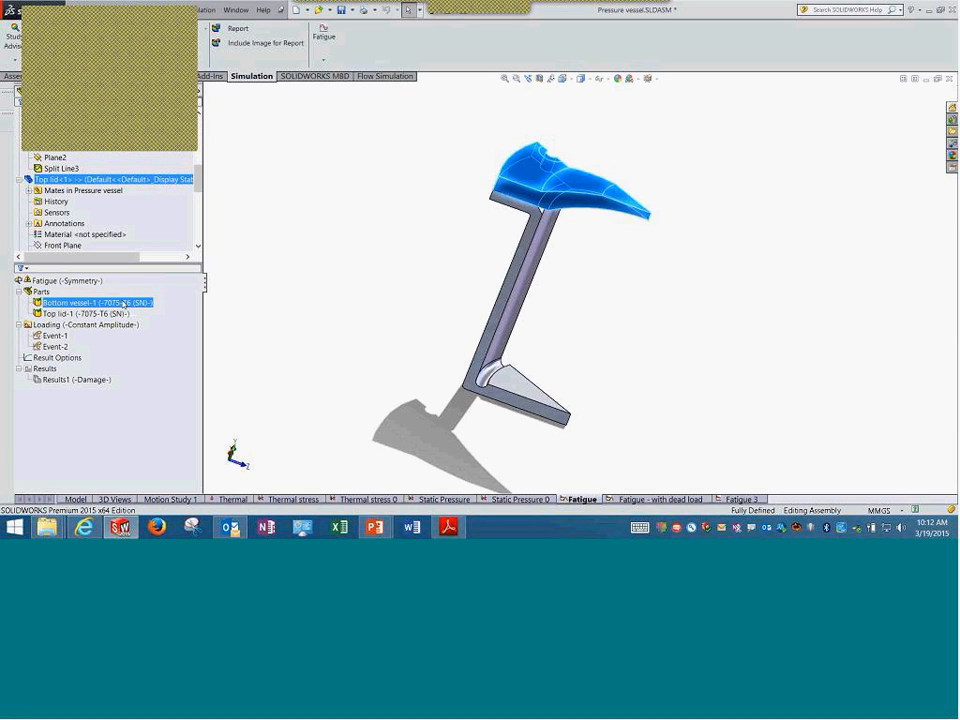
{"action": "left_click", "coordinate": [45, 336]}
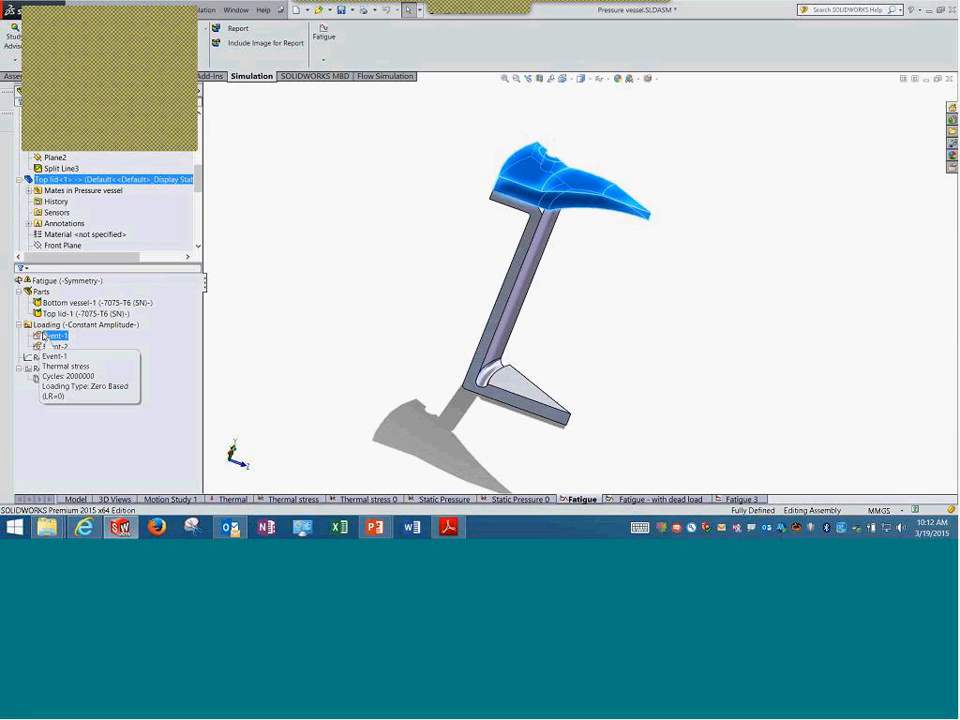
{"action": "right_click", "coordinate": [45, 336]}
{"action": "left_click", "coordinate": [80, 358]}
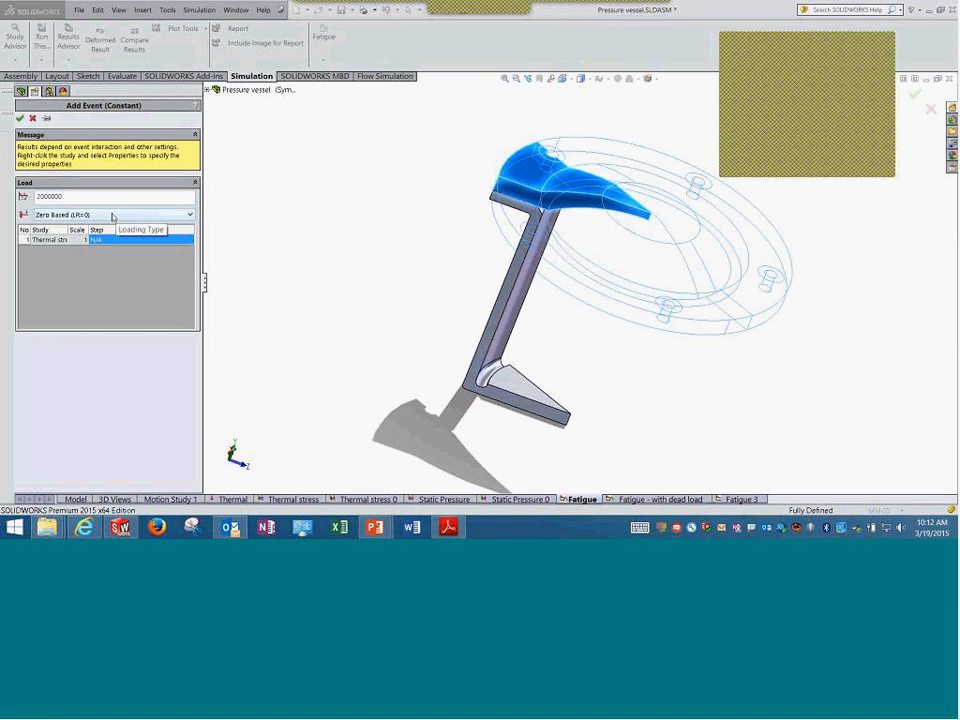
{"action": "left_click", "coordinate": [19, 118]}
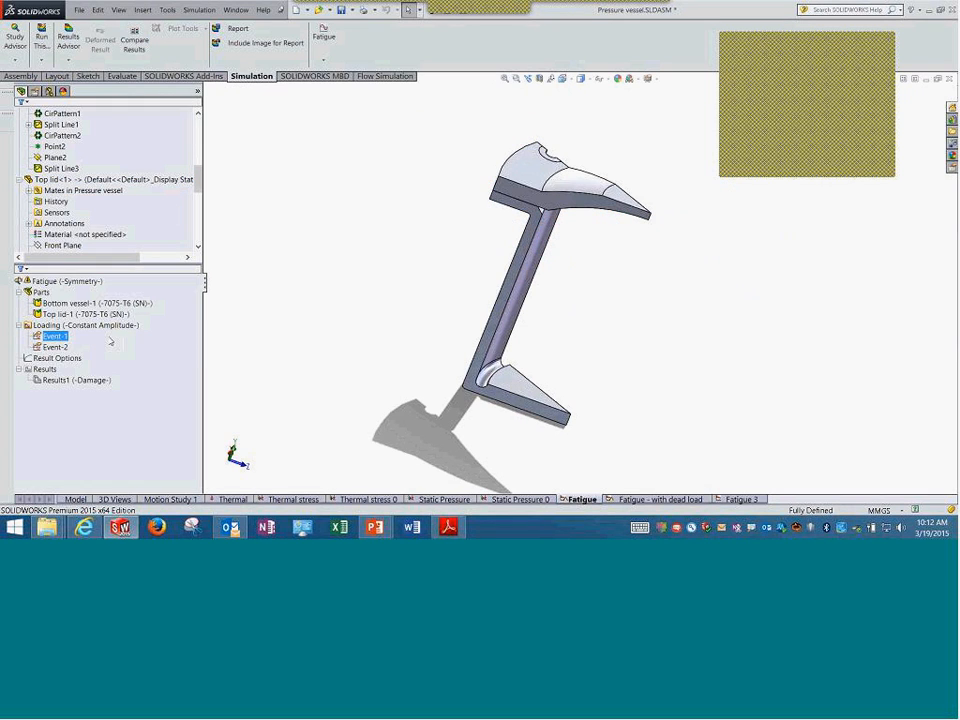
- Reopen the Event-1 definition and widen its Study column to read the full study name
{"action": "mouse_move", "coordinate": [59, 349]}
{"action": "right_click", "coordinate": [58, 337]}
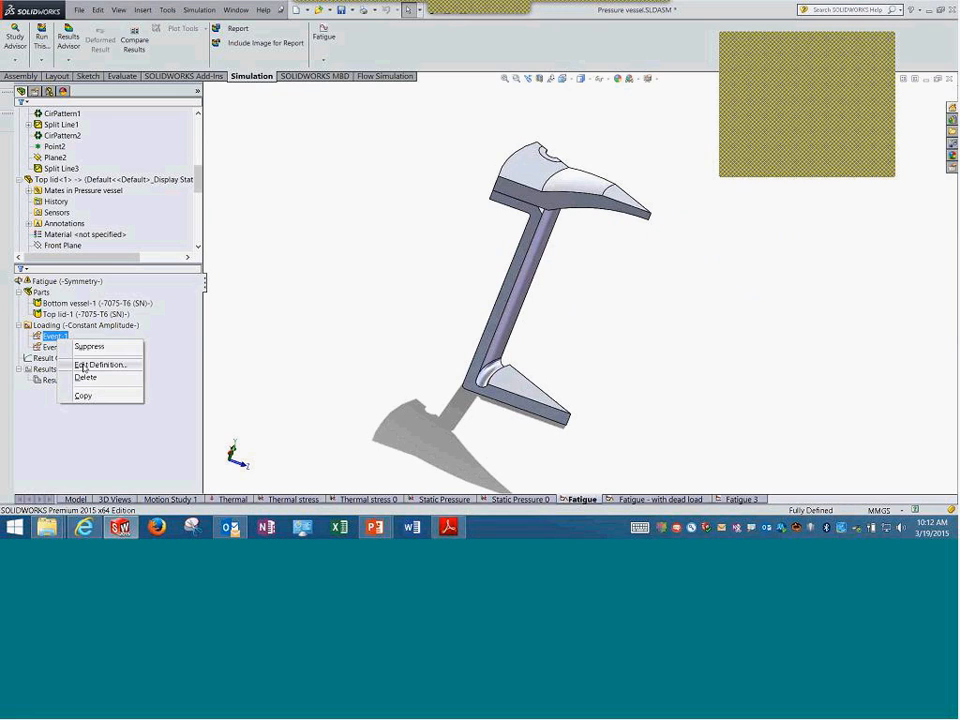
{"action": "left_click", "coordinate": [84, 366]}
{"action": "left_click_drag", "start_coordinate": [68, 229], "coordinate": [100, 230]}
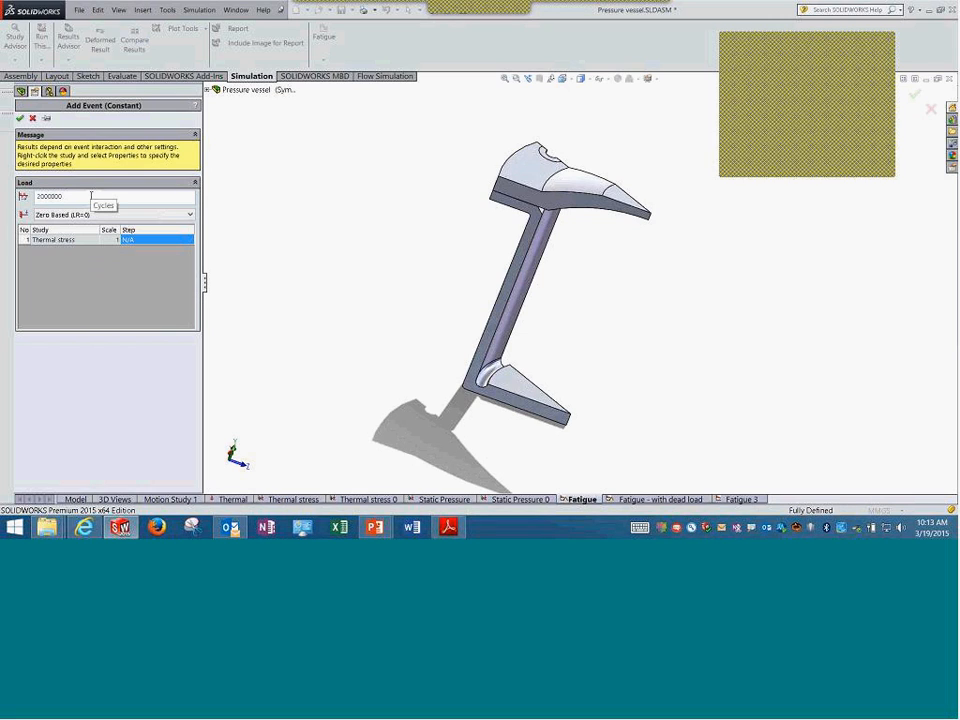
- Check Event-1's cycles and close its definition, and open the Event-2 definition with its Study column and pane widened for reading
{"action": "left_click_drag", "start_coordinate": [91, 196], "coordinate": [37, 196]}
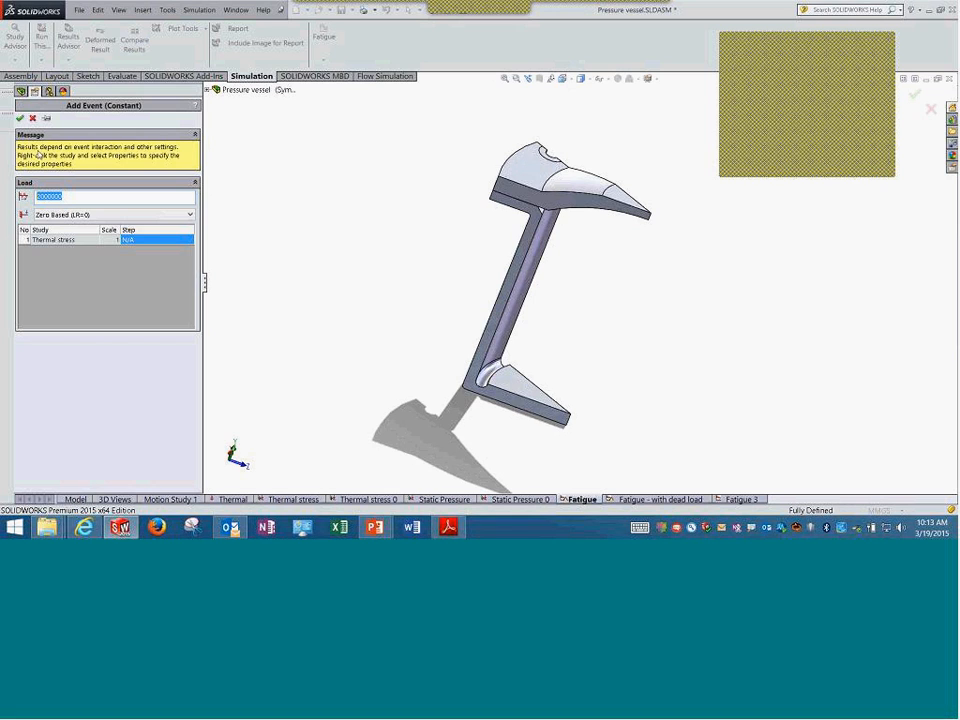
{"action": "left_click", "coordinate": [32, 118]}
{"action": "left_click", "coordinate": [55, 347], "text": "ctrl"}
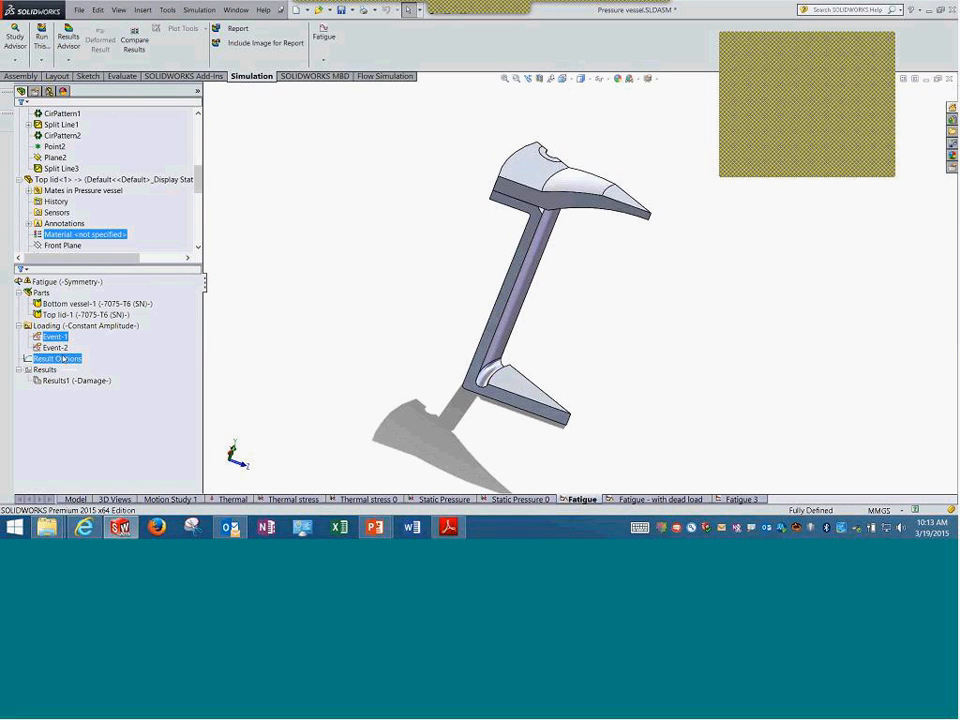
{"action": "right_click", "coordinate": [58, 348]}
{"action": "left_click", "coordinate": [100, 376]}
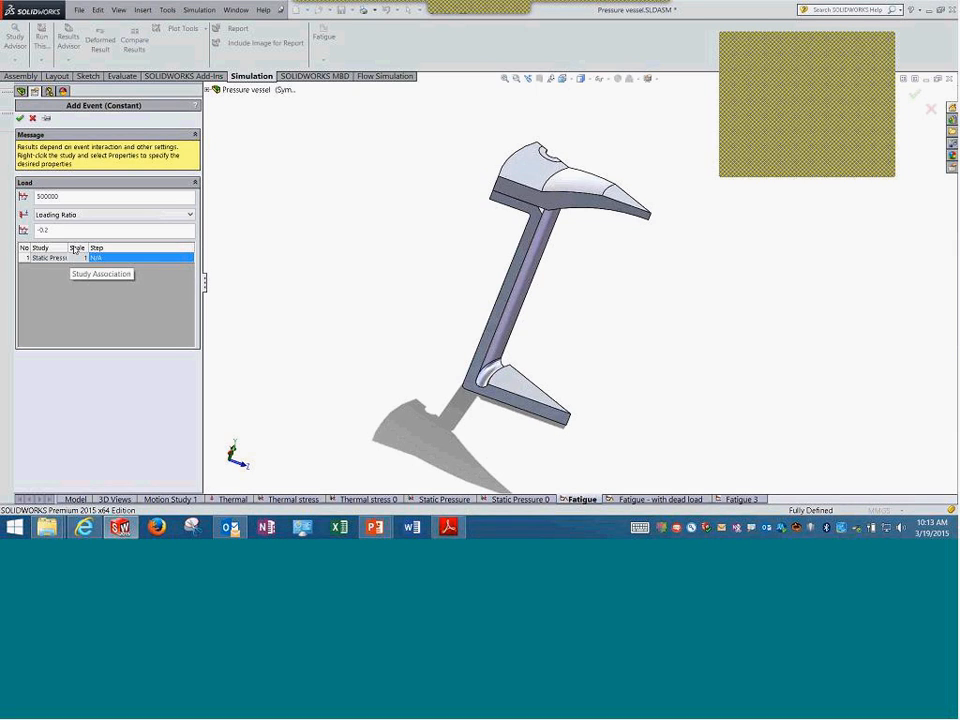
{"action": "left_click_drag", "start_coordinate": [67, 247], "coordinate": [93, 248]}
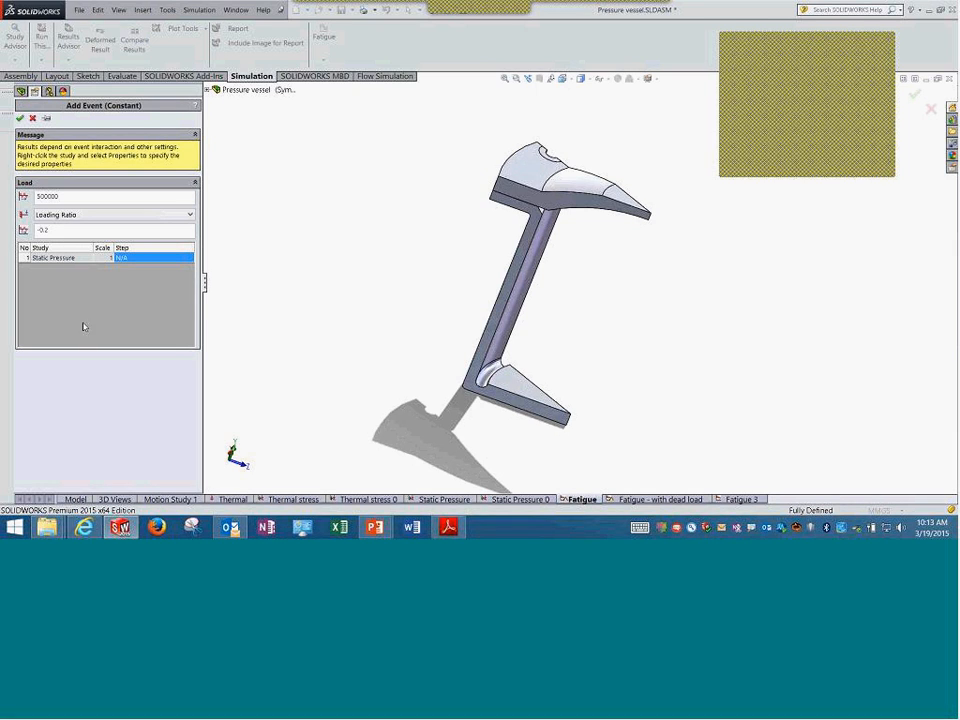
{"action": "left_click_drag", "start_coordinate": [204, 283], "coordinate": [258, 284]}
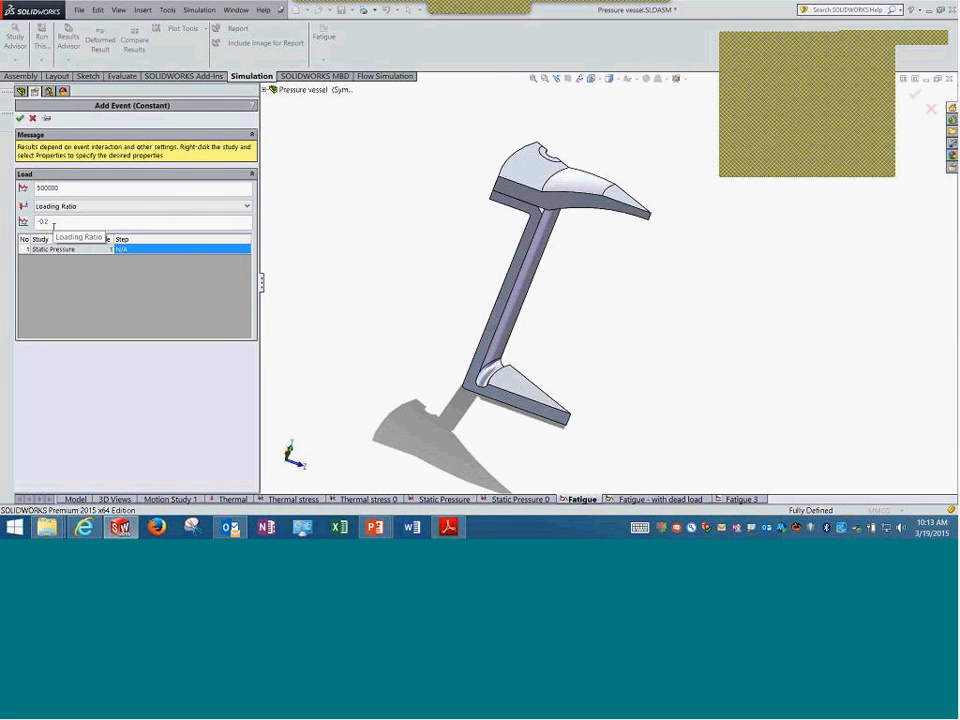
- Review the loading ratio and the available loading types in the Event-2 definition and close it without changes
{"action": "double_click", "coordinate": [53, 224]}
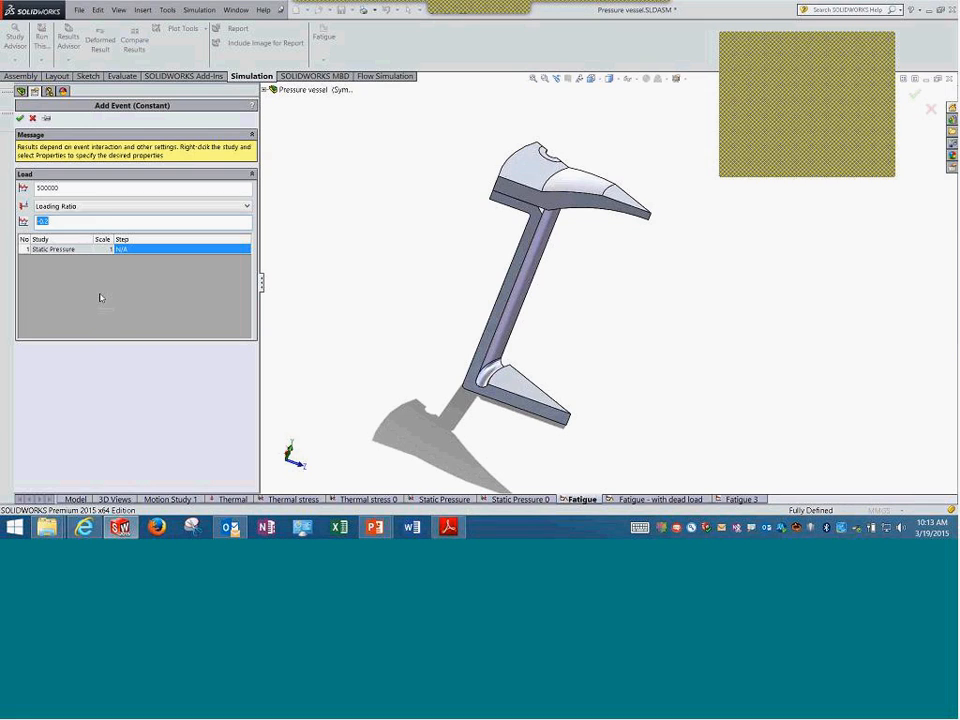
{"action": "left_click", "coordinate": [100, 207]}
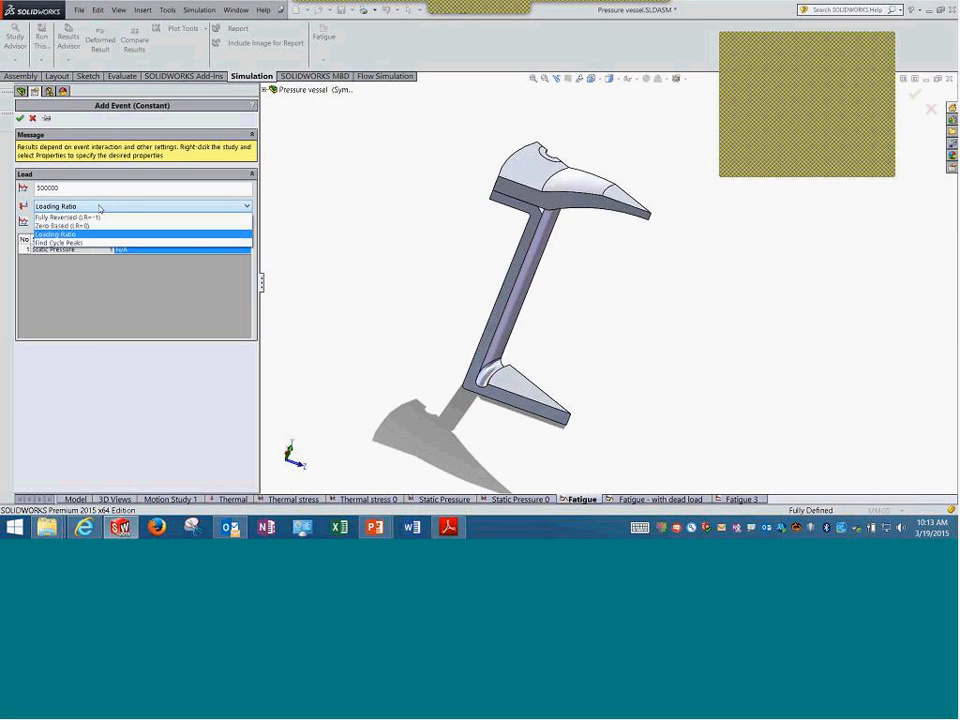
{"action": "left_click", "coordinate": [120, 236]}
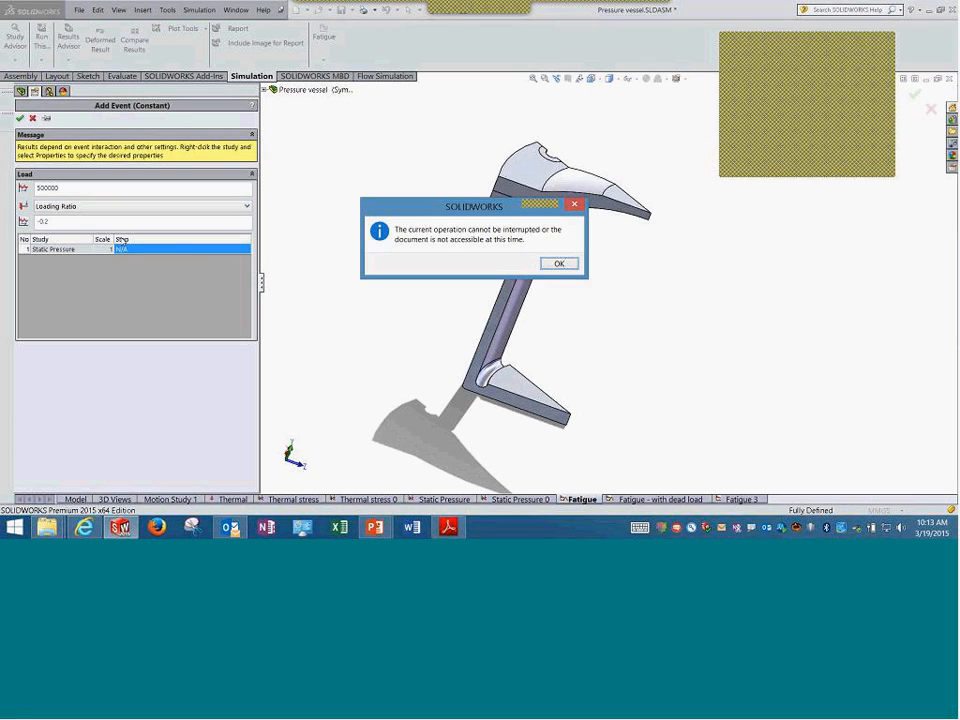
{"action": "left_click", "coordinate": [550, 265]}
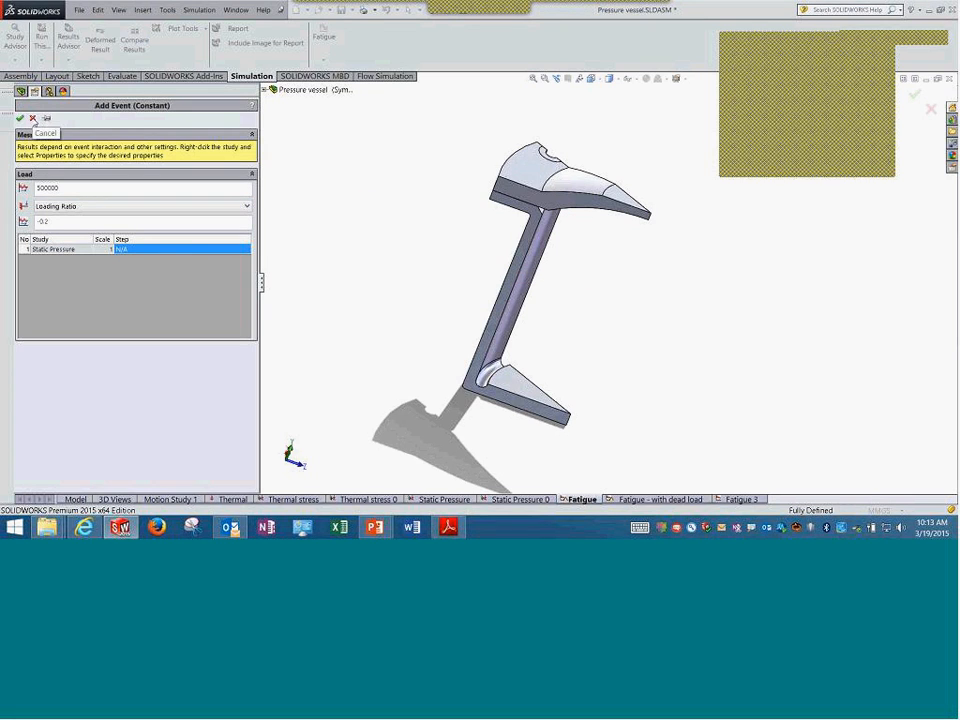
{"action": "left_click", "coordinate": [32, 119]}
- Try to run the Fatigue study and dismiss the message
{"action": "right_click", "coordinate": [76, 283]}
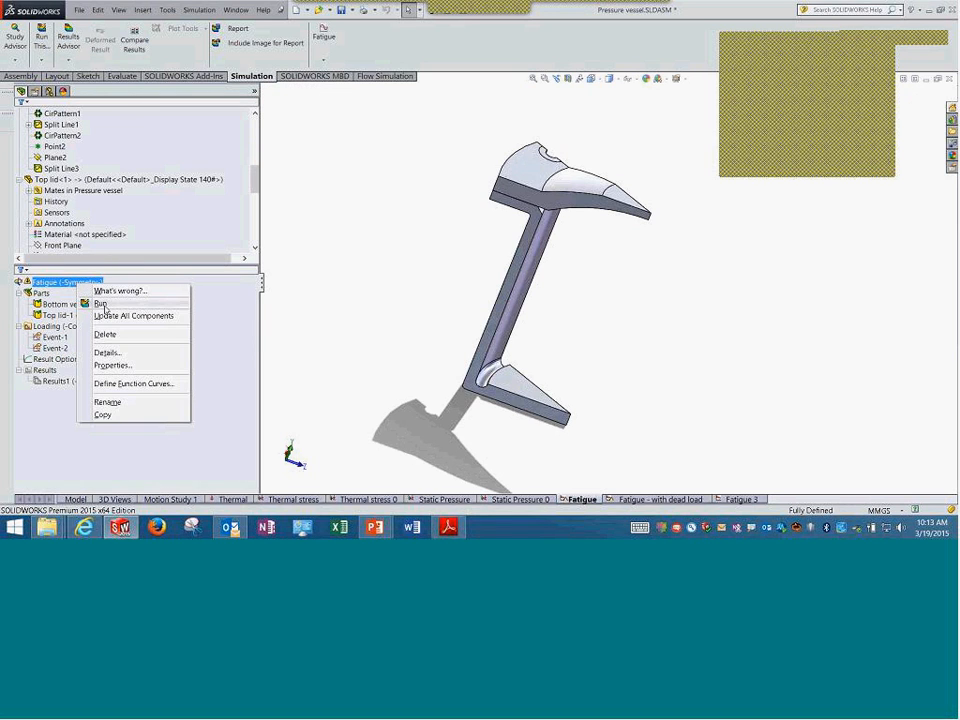
{"action": "left_click", "coordinate": [104, 303]}
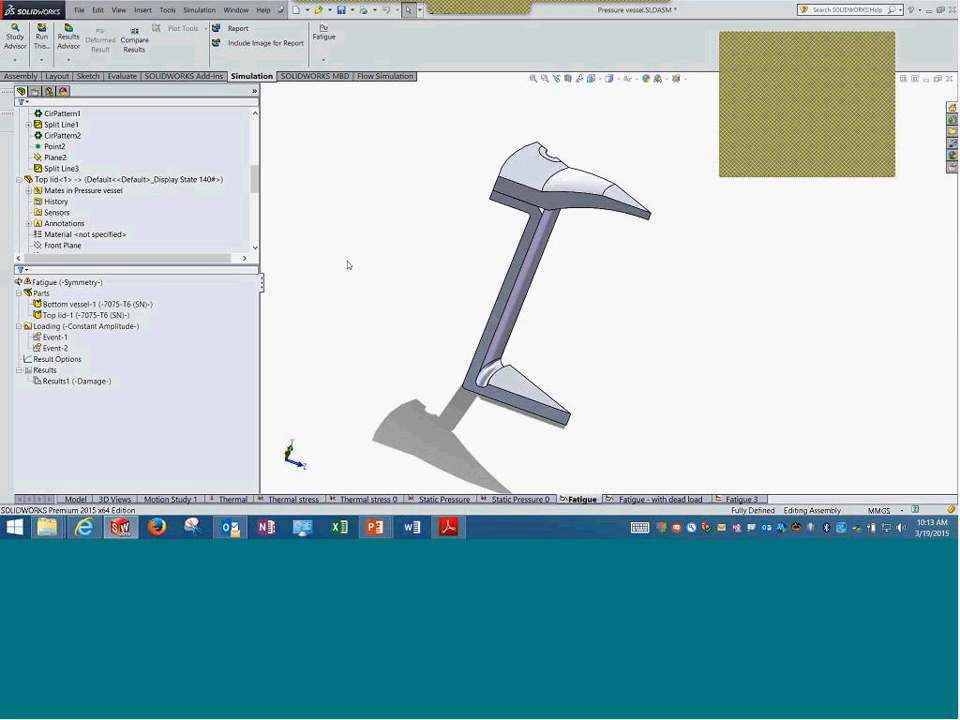
{"action": "left_click", "coordinate": [88, 283]}
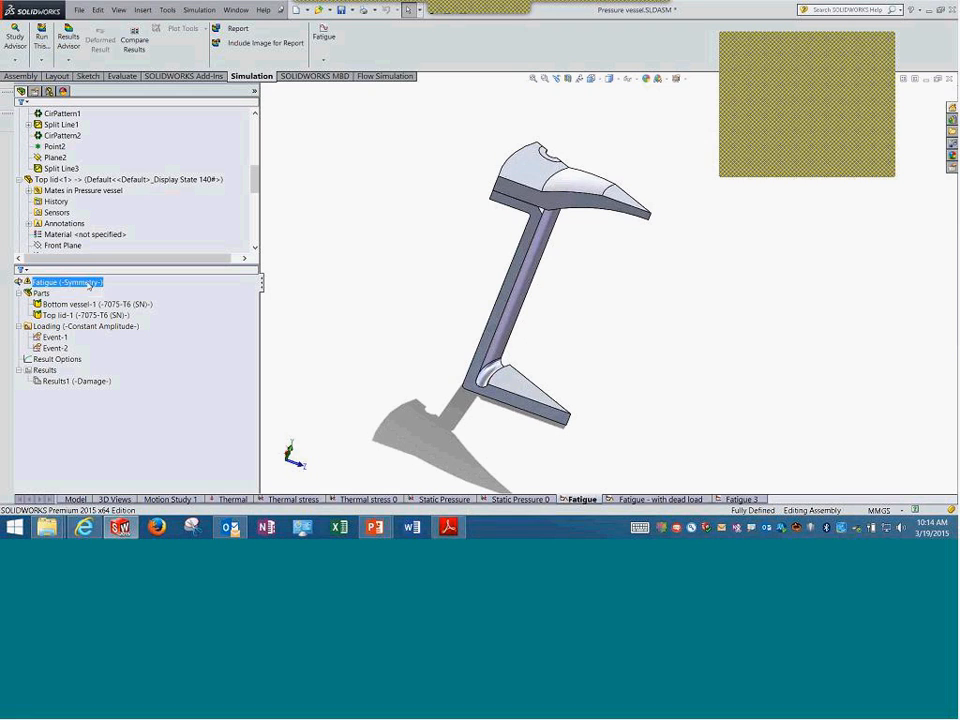
{"action": "right_click", "coordinate": [75, 284]}
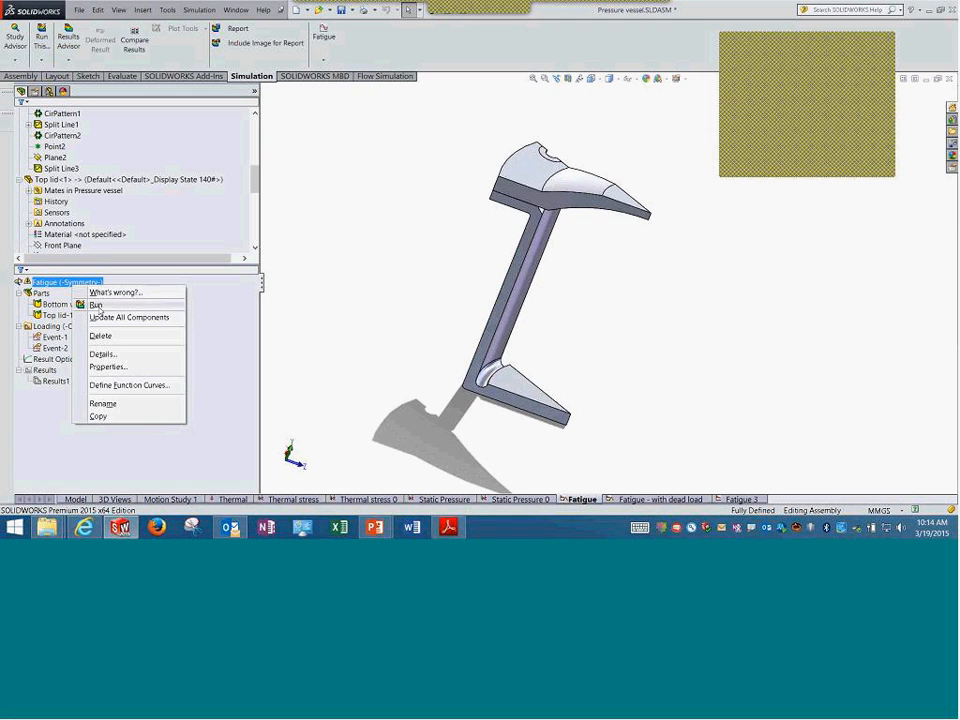
{"action": "left_click", "coordinate": [95, 304]}
{"action": "left_click", "coordinate": [589, 290]}
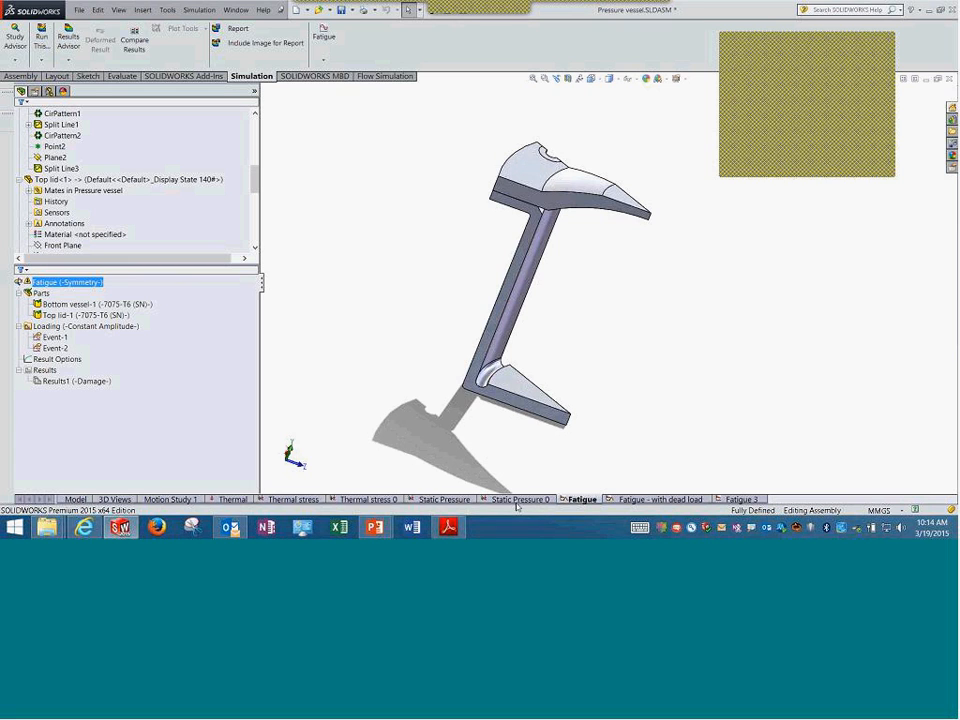
- Look at the Static Pressure study's setup, return to the Fatigue study and try running it again
{"action": "left_click", "coordinate": [455, 500]}
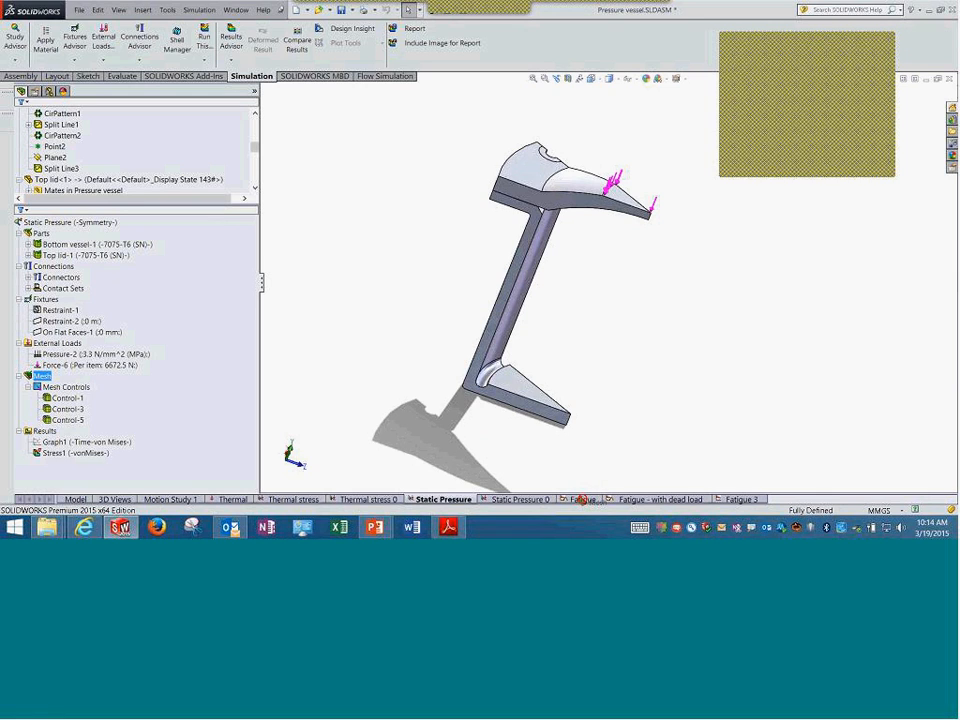
{"action": "left_click", "coordinate": [587, 500]}
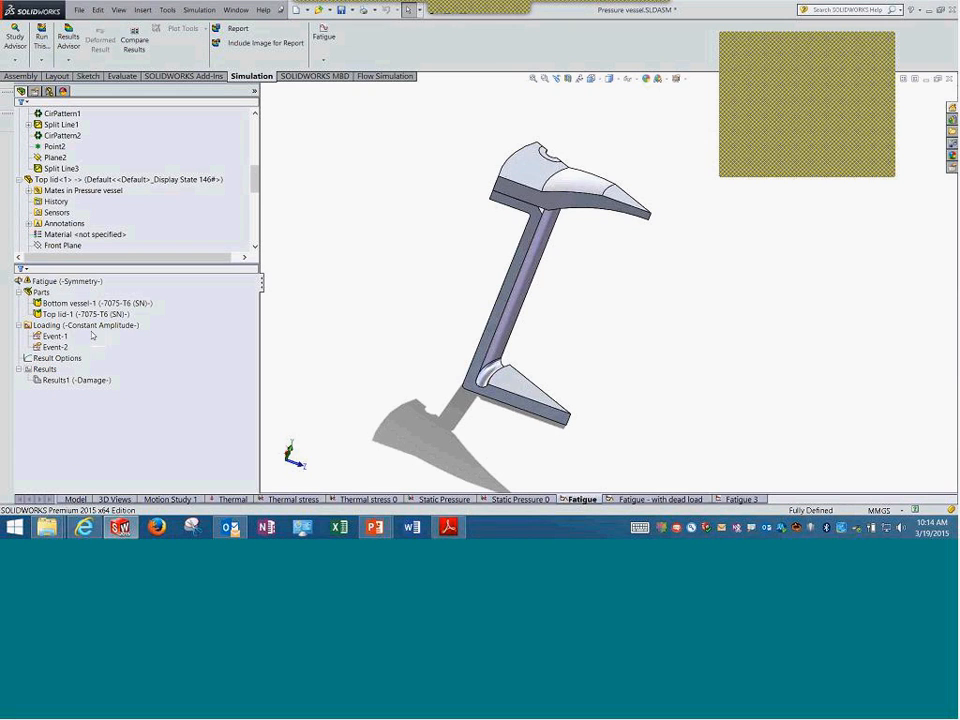
{"action": "right_click", "coordinate": [66, 281]}
{"action": "left_click", "coordinate": [86, 300]}
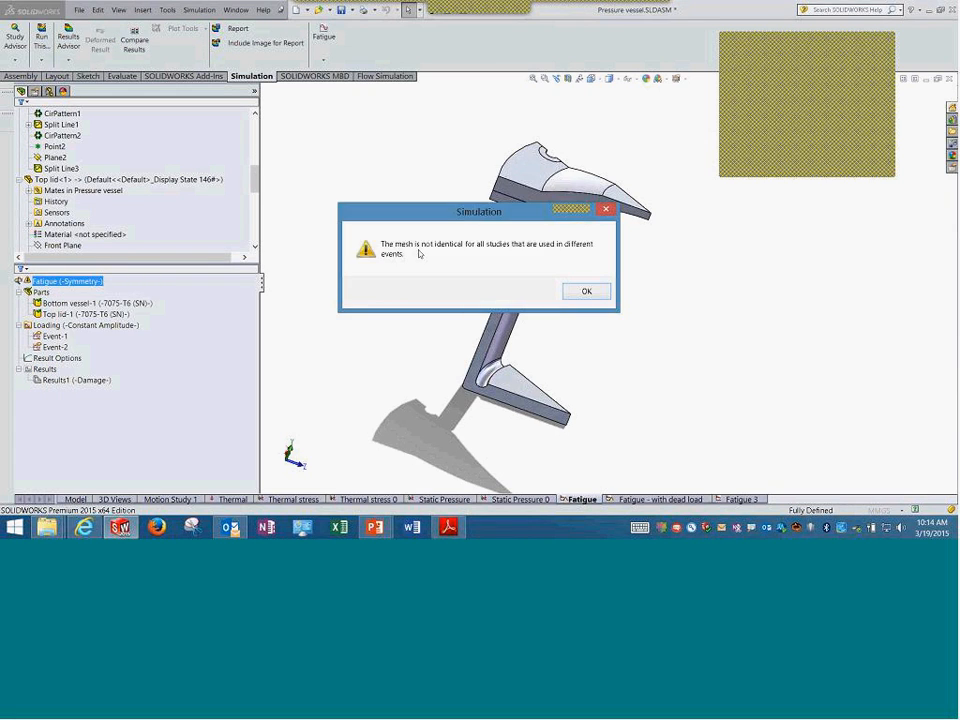
{"action": "left_click", "coordinate": [594, 297]}
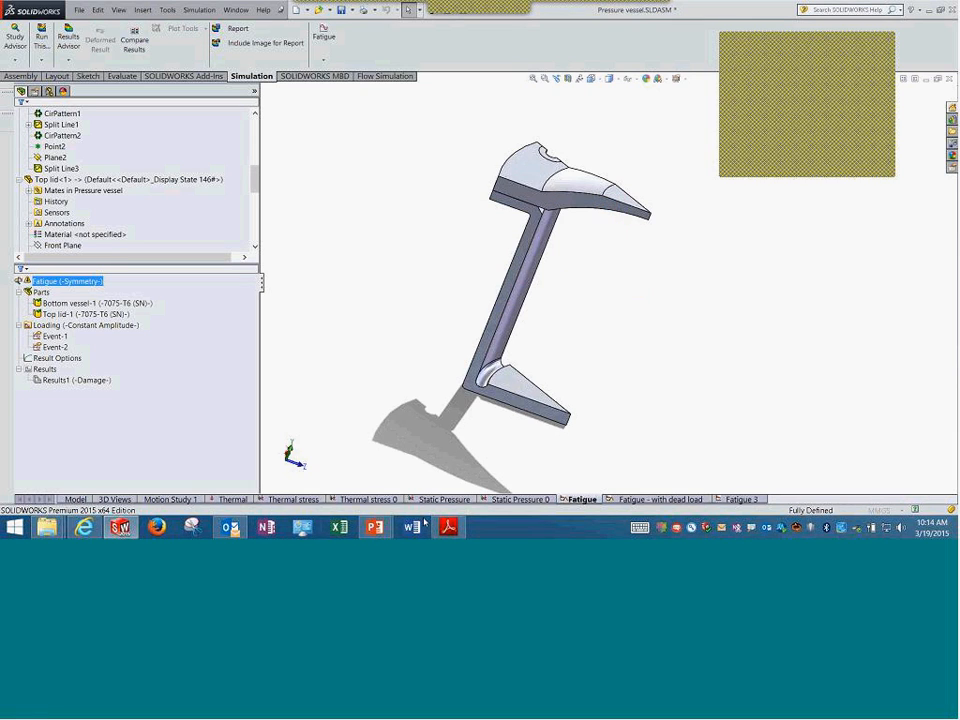
- Copy the mesh of the Thermal study to the Thermal stress study, accepting deletion of its results
{"action": "left_click", "coordinate": [232, 499]}
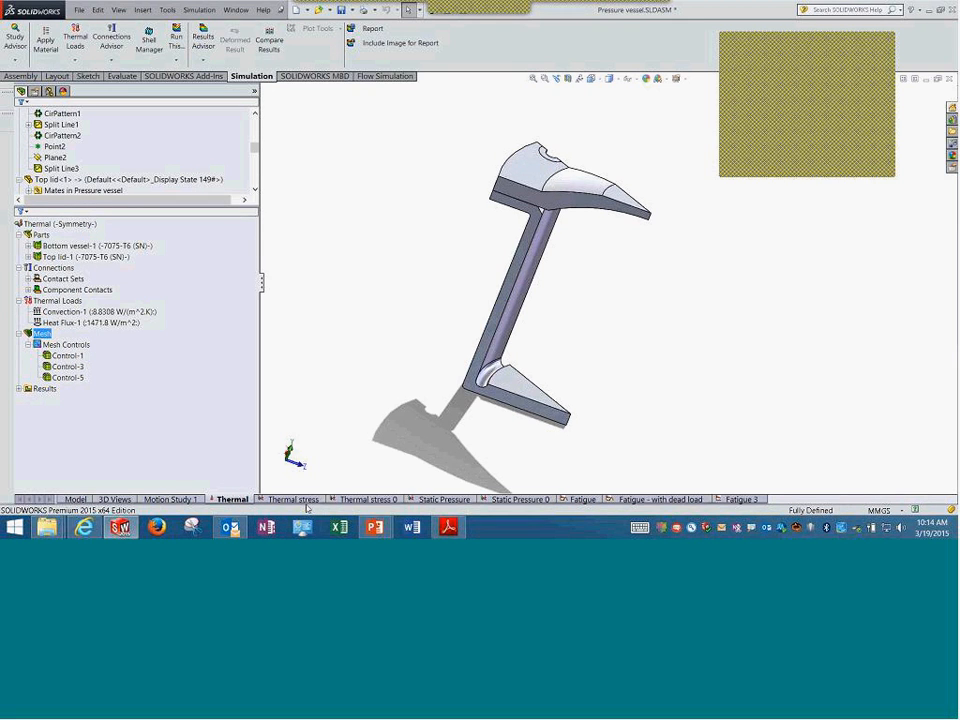
{"action": "right_click", "coordinate": [74, 224]}
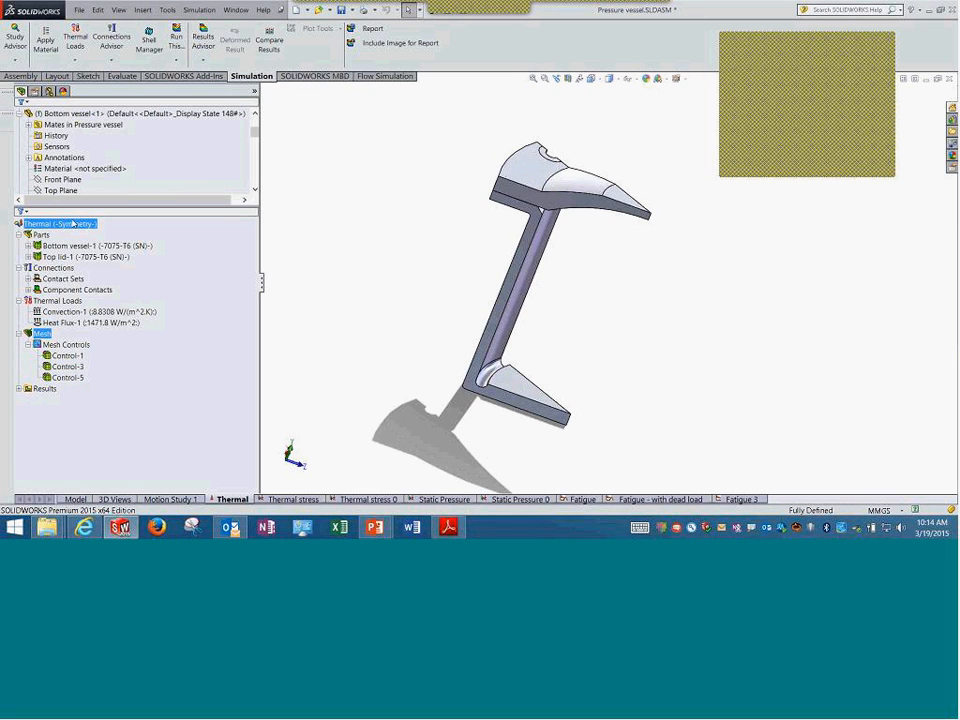
{"action": "left_click", "coordinate": [205, 288]}
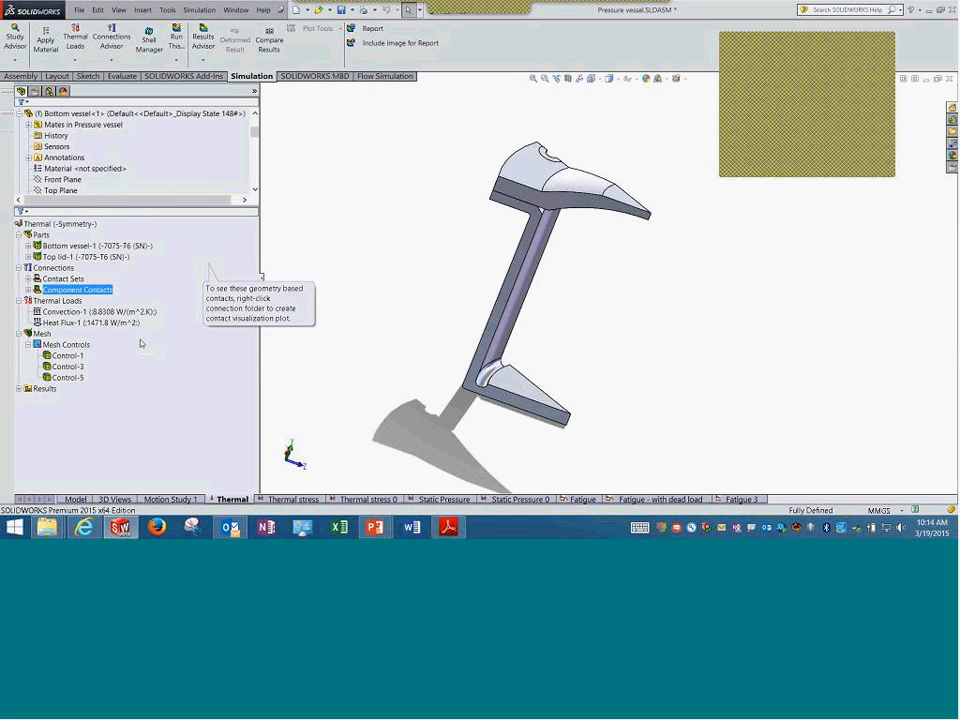
{"action": "left_click", "coordinate": [232, 461]}
{"action": "left_click_drag", "start_coordinate": [38, 334], "coordinate": [283, 501]}
{"action": "left_click", "coordinate": [520, 291]}
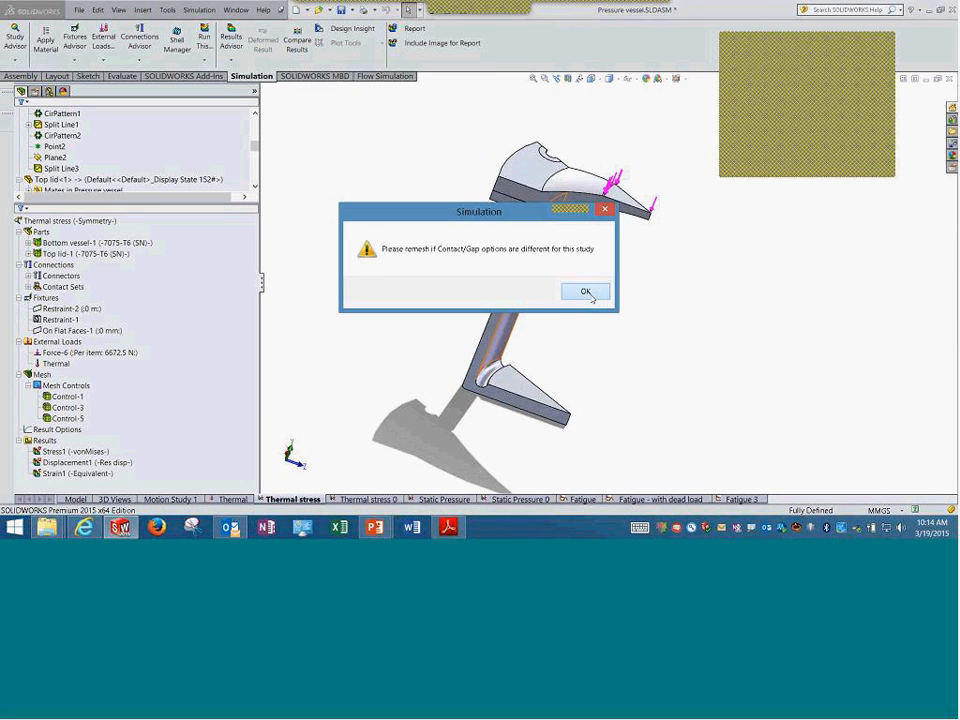
{"action": "left_click", "coordinate": [589, 294]}
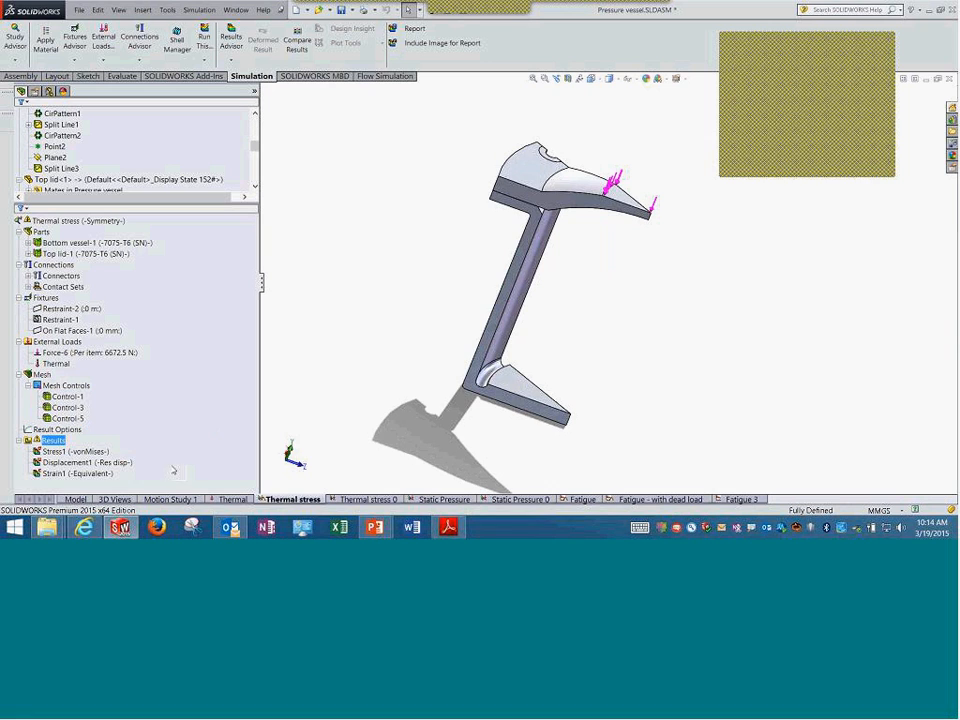
- Copy the Thermal study's mesh to the Thermal stress 0 study and accept the remesh warnings
{"action": "left_click", "coordinate": [214, 500]}
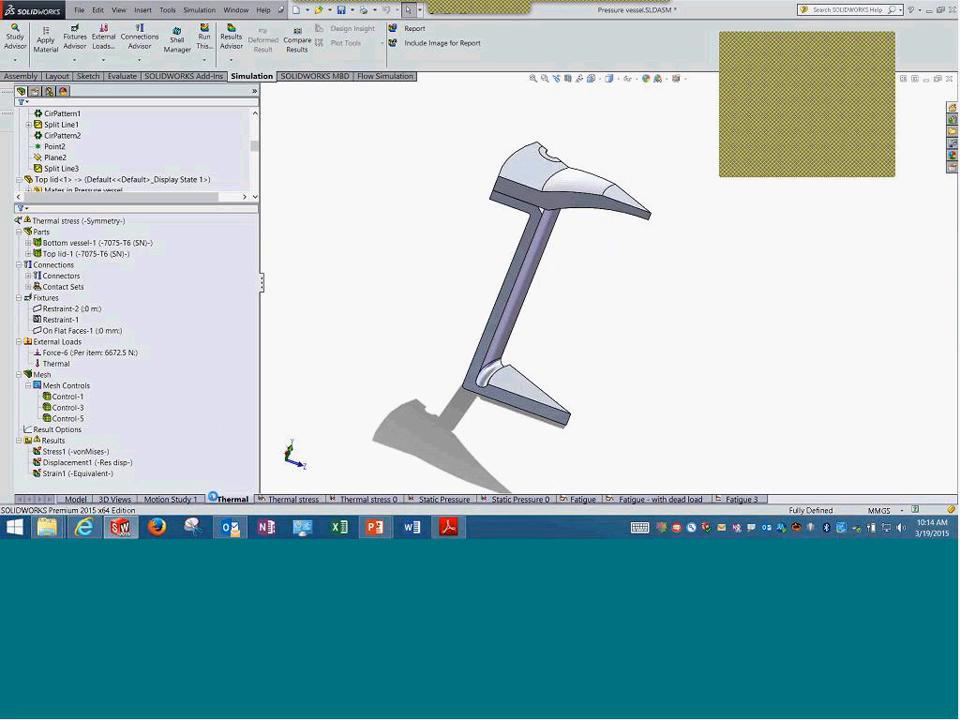
{"action": "left_click_drag", "start_coordinate": [41, 332], "coordinate": [366, 499]}
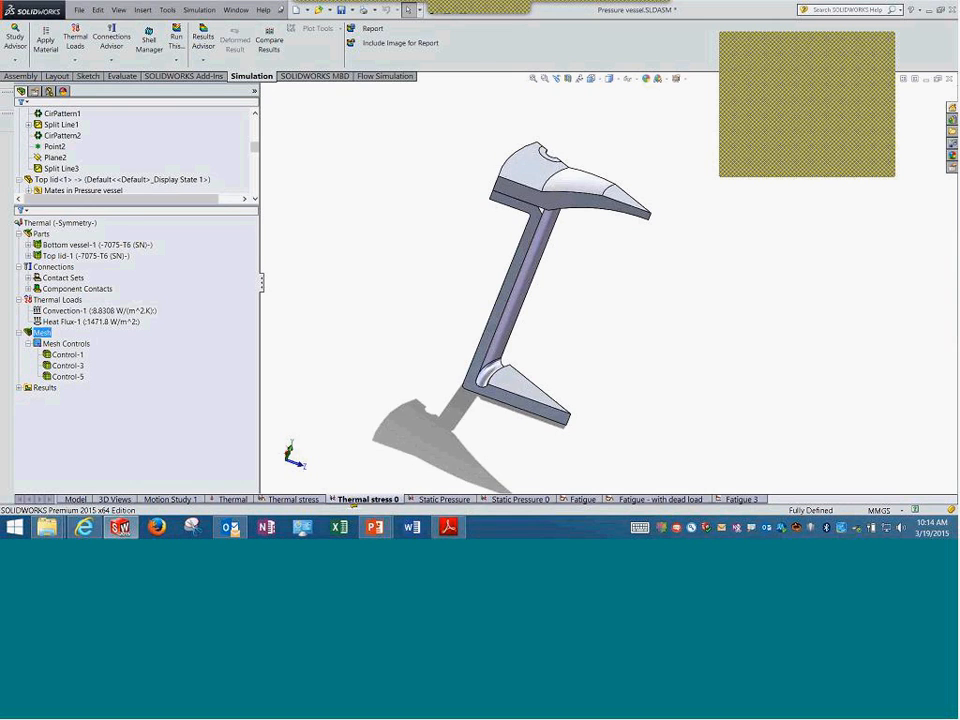
{"action": "left_click", "coordinate": [522, 291]}
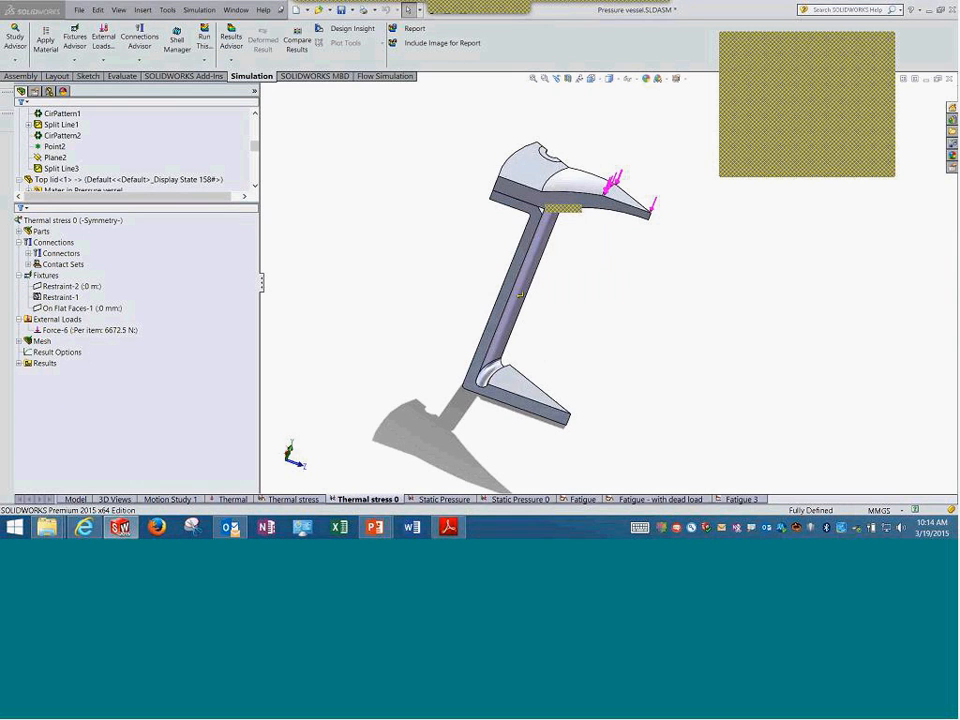
{"action": "left_click", "coordinate": [582, 294]}
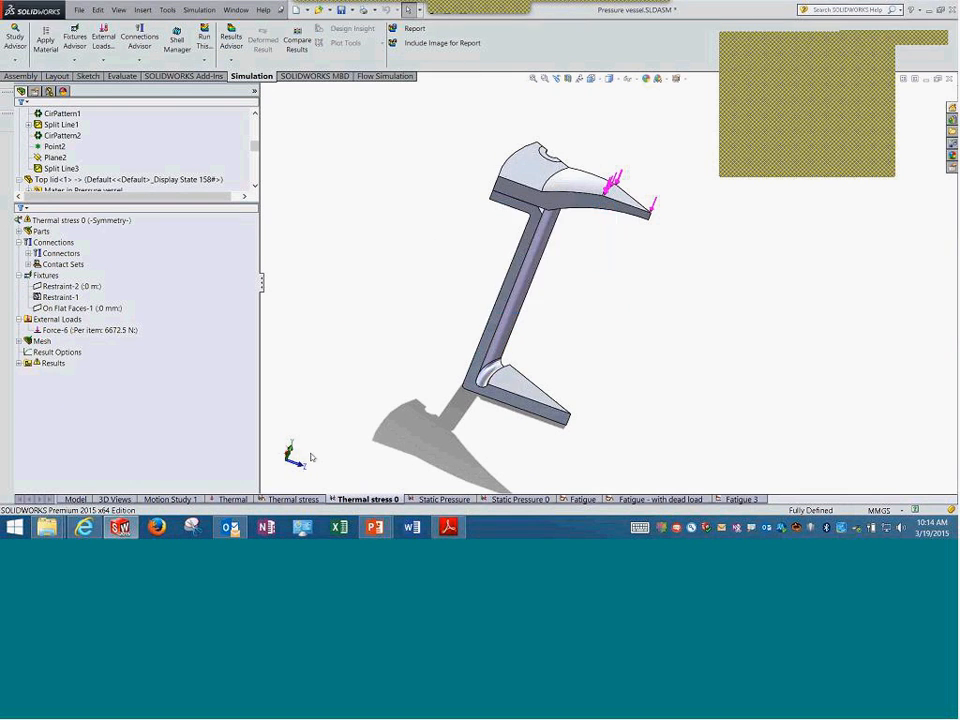
- Copy the Thermal study's mesh to the Static Pressure study and accept the remesh warnings
{"action": "left_click", "coordinate": [233, 499]}
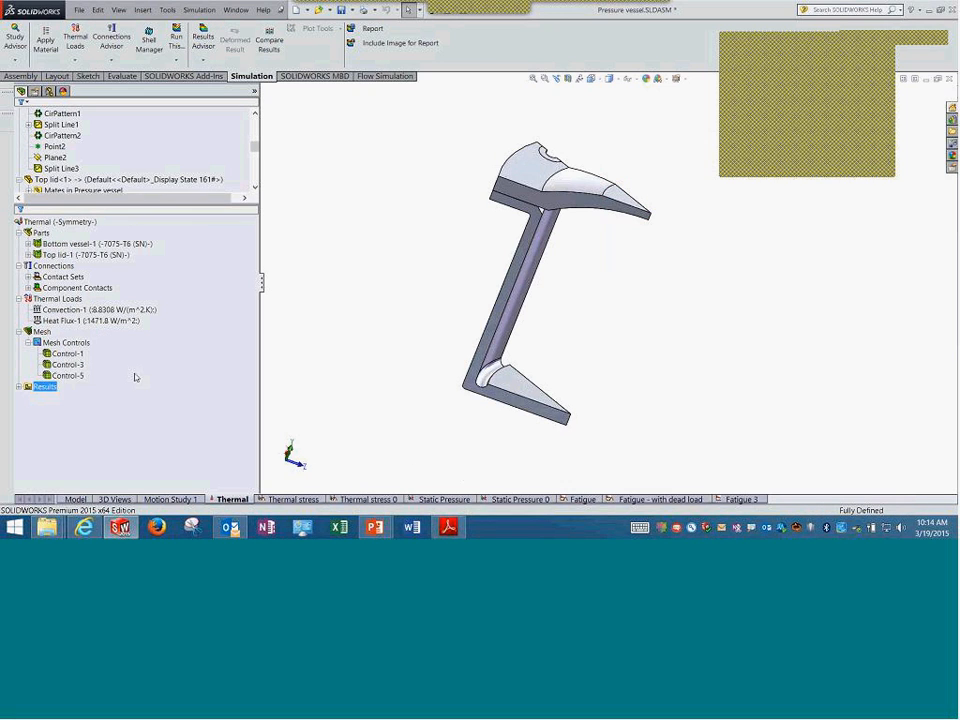
{"action": "left_click", "coordinate": [42, 331]}
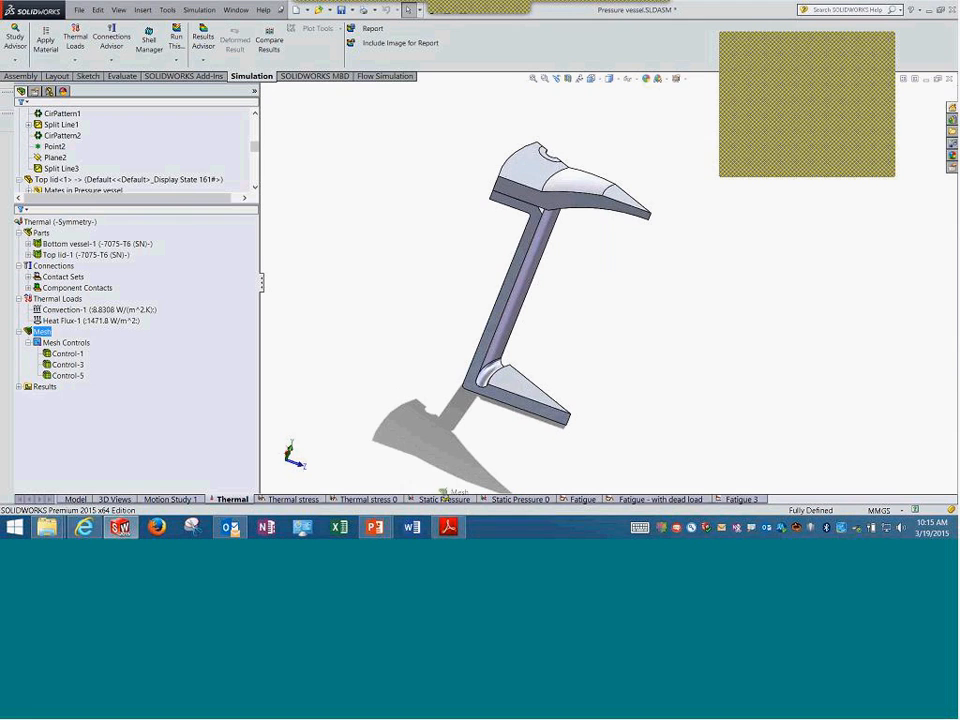
{"action": "left_click", "coordinate": [444, 501]}
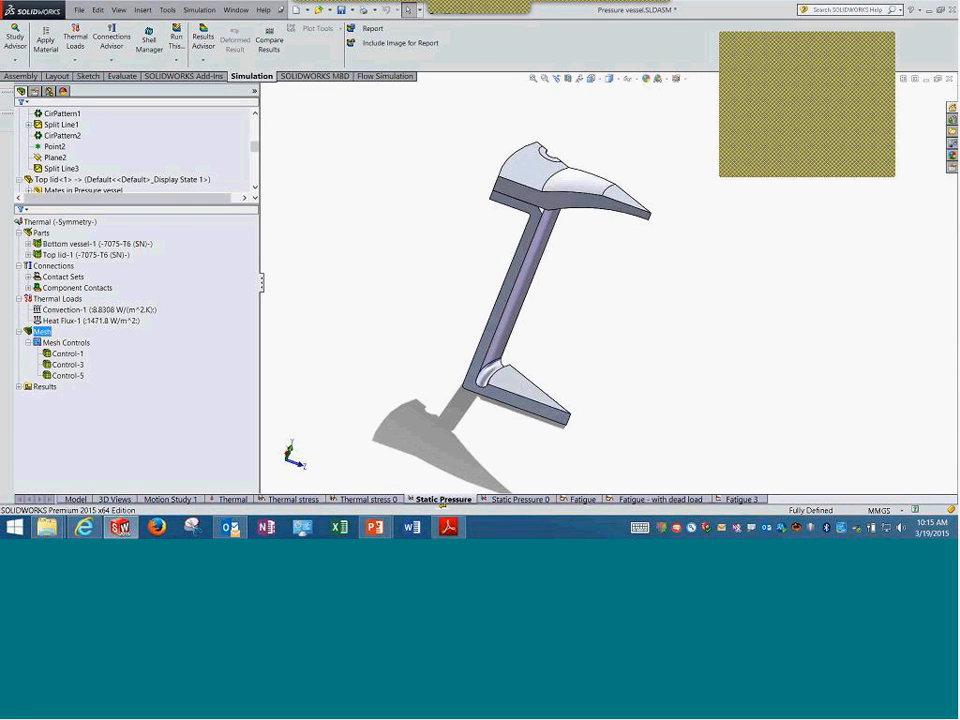
{"action": "right_click", "coordinate": [42, 375]}
{"action": "left_click", "coordinate": [152, 410]}
{"action": "left_click", "coordinate": [519, 294]}
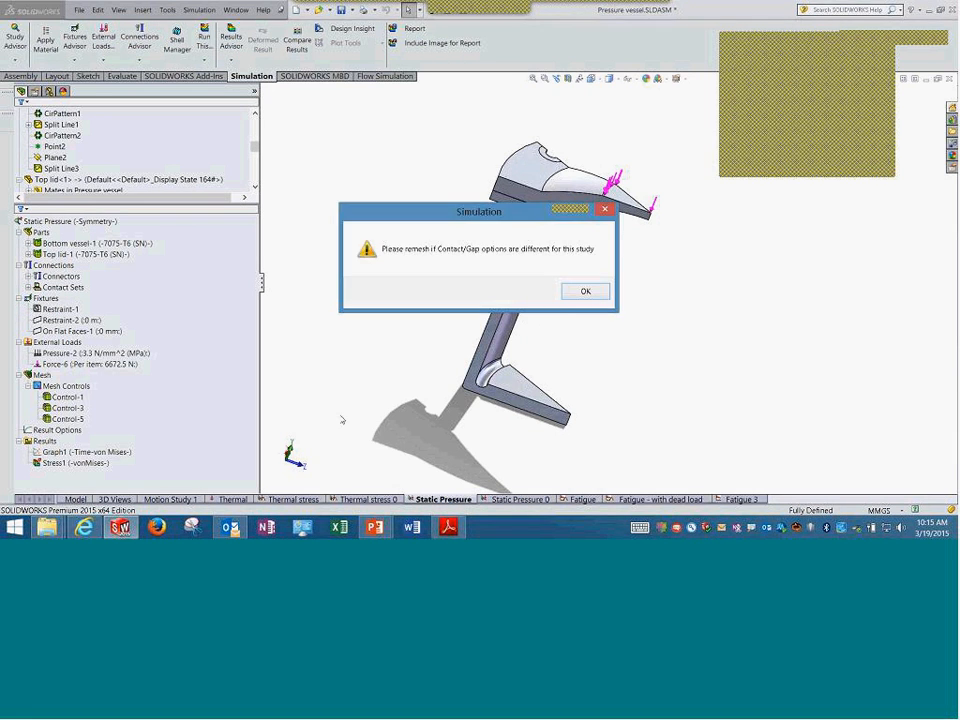
{"action": "left_click", "coordinate": [597, 290]}
- Copy the Thermal study's mesh to the Static Pressure 0 study and accept the remesh warnings
{"action": "left_click", "coordinate": [230, 499]}
{"action": "left_click", "coordinate": [37, 341]}
{"action": "left_click", "coordinate": [42, 330]}
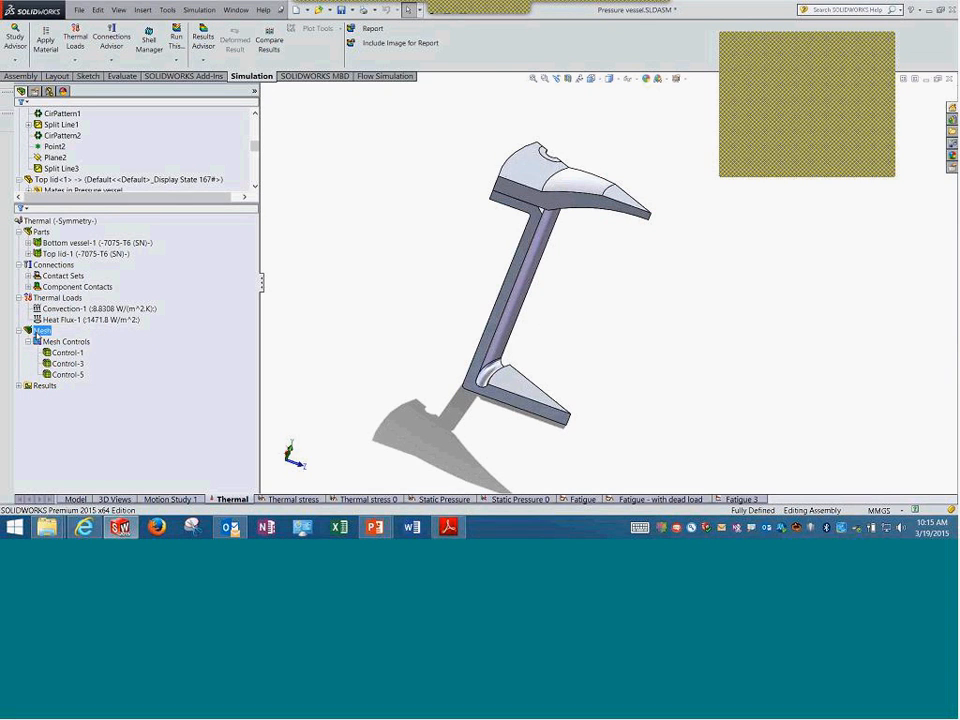
{"action": "left_click", "coordinate": [526, 499]}
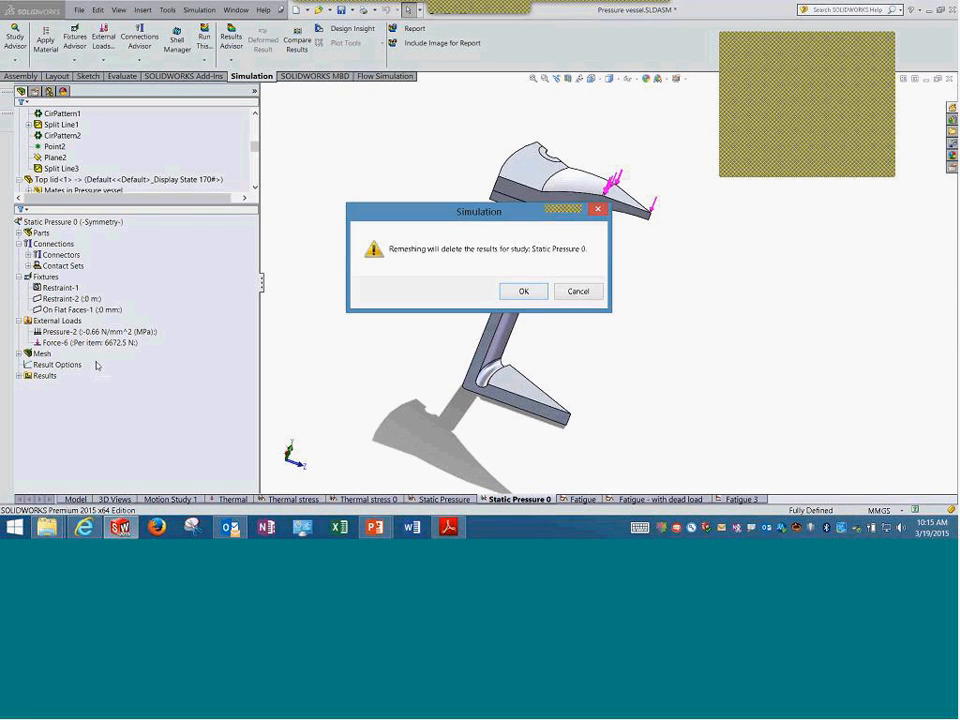
{"action": "left_click", "coordinate": [538, 289]}
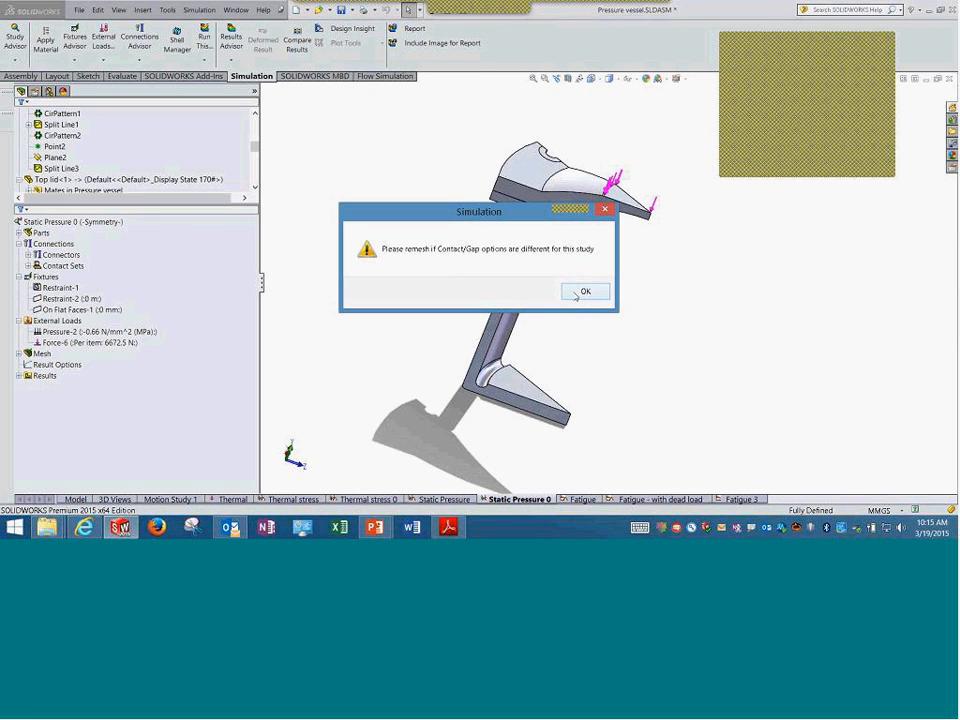
{"action": "left_click", "coordinate": [578, 294]}
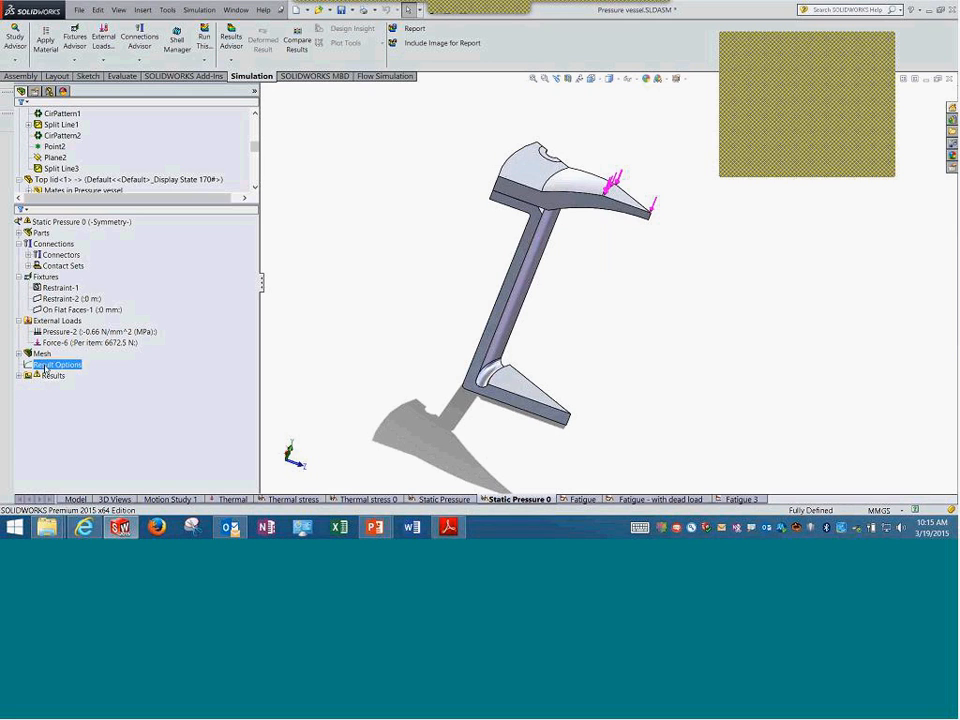
- Run the Thermal stress study and check the system clock while it solves
{"action": "left_click", "coordinate": [222, 499]}
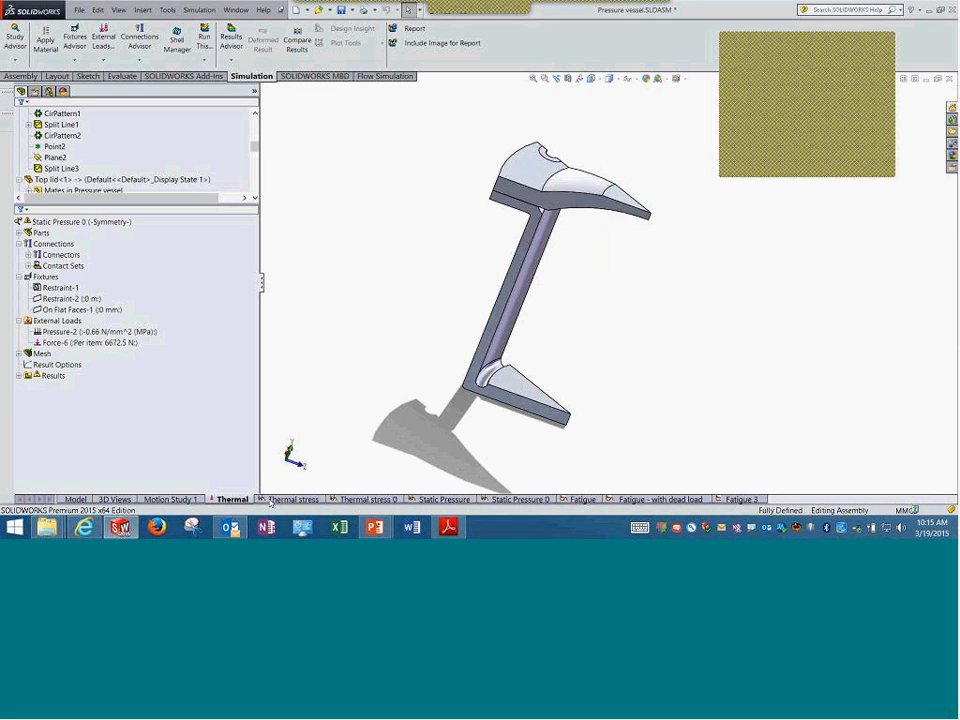
{"action": "left_click", "coordinate": [62, 219]}
{"action": "right_click", "coordinate": [76, 220]}
{"action": "left_click", "coordinate": [121, 241]}
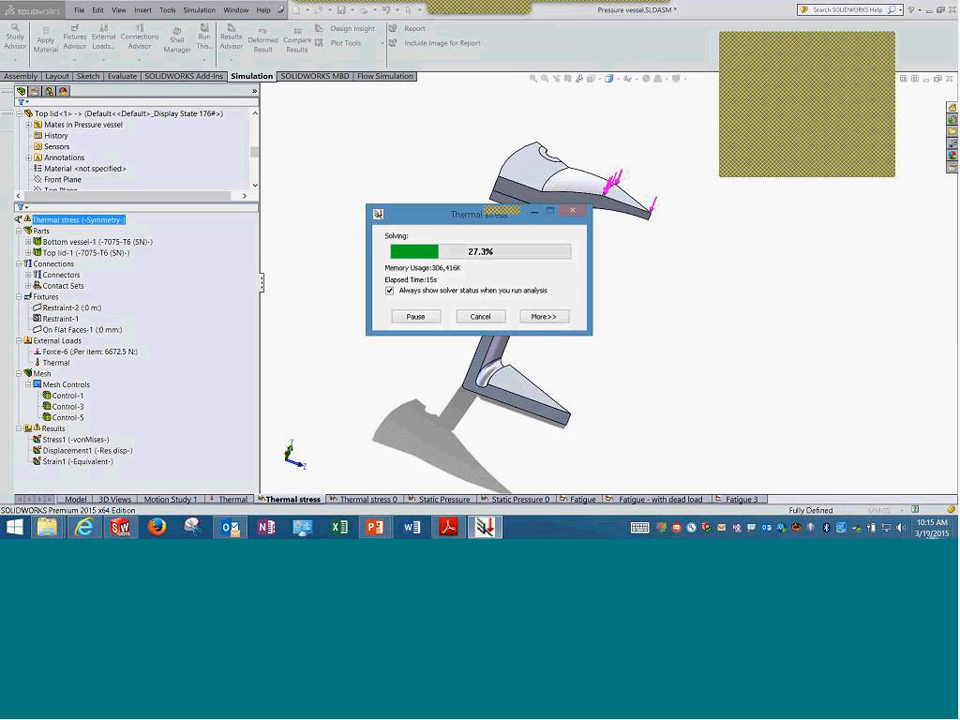
{"action": "left_click", "coordinate": [932, 533]}
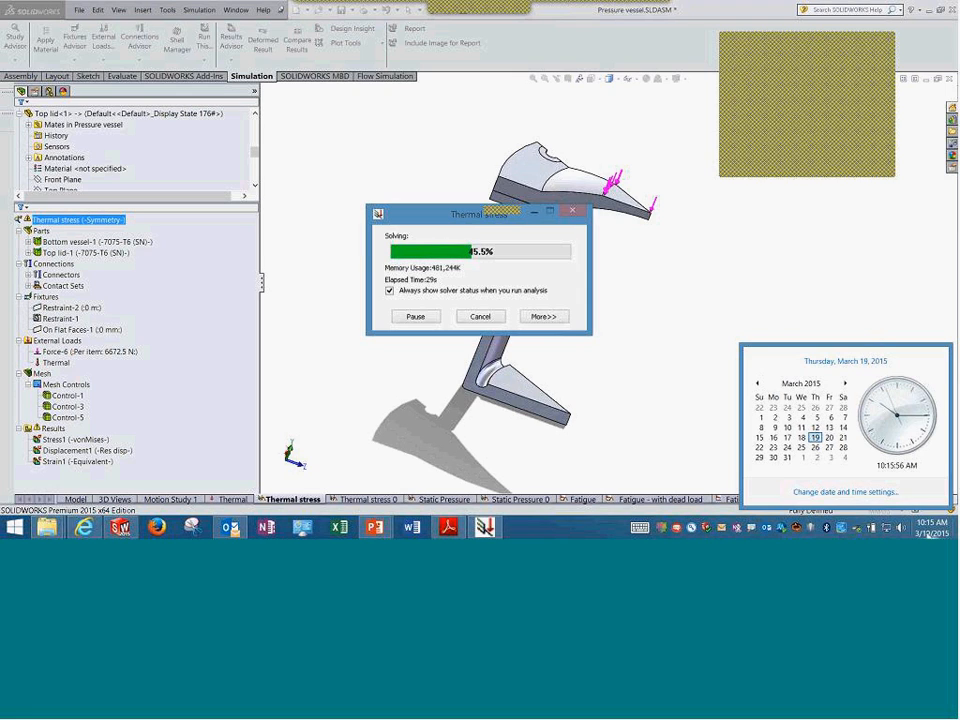
{"action": "left_click", "coordinate": [781, 164]}
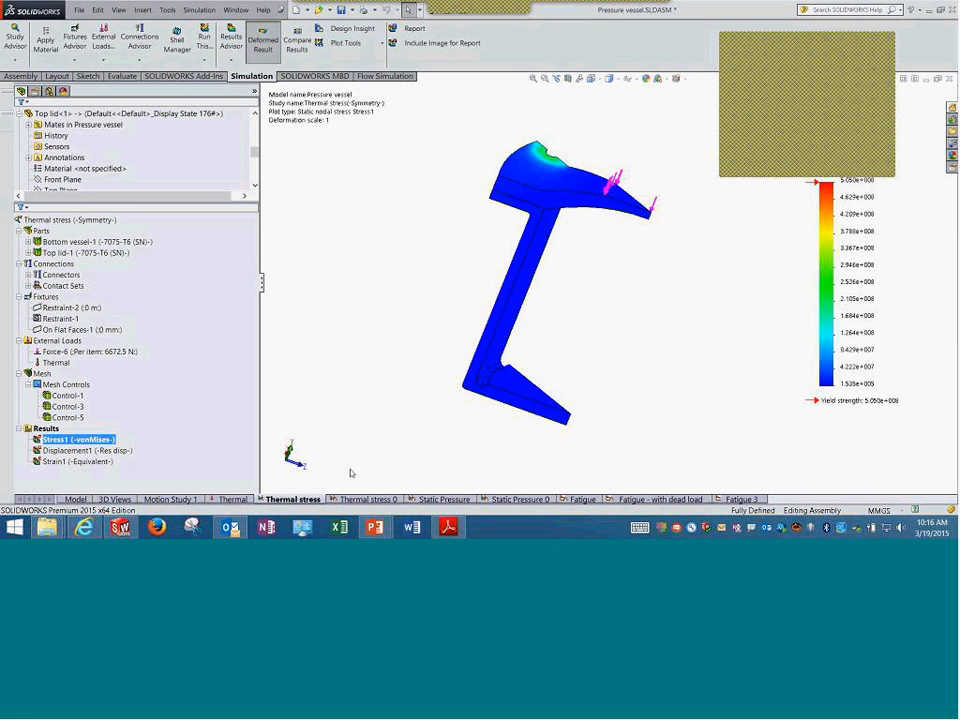
- Run the Thermal stress 0 study with the solver's additional details shown and its window moved off the model
{"action": "left_click", "coordinate": [358, 499]}
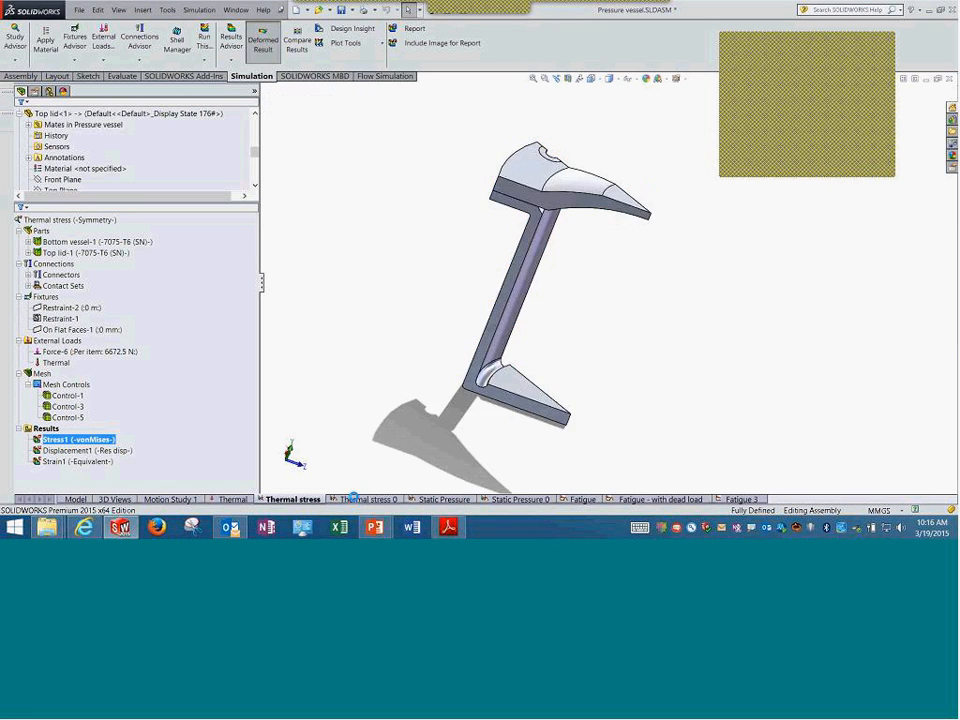
{"action": "right_click", "coordinate": [85, 219]}
{"action": "left_click", "coordinate": [108, 239]}
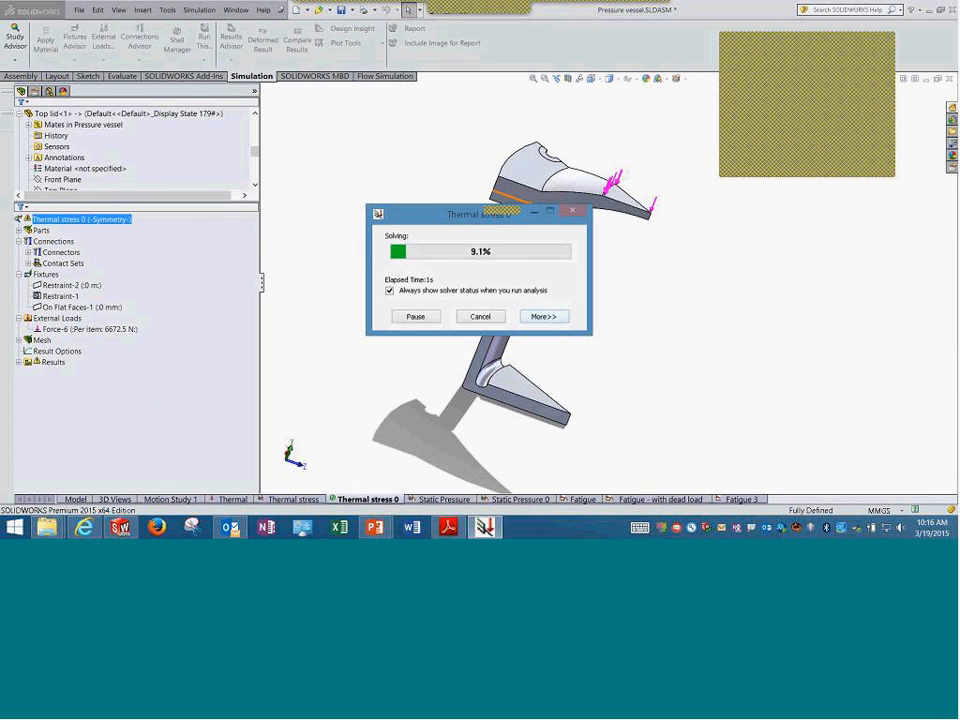
{"action": "left_click", "coordinate": [541, 315]}
{"action": "left_click_drag", "start_coordinate": [457, 224], "coordinate": [362, 52]}
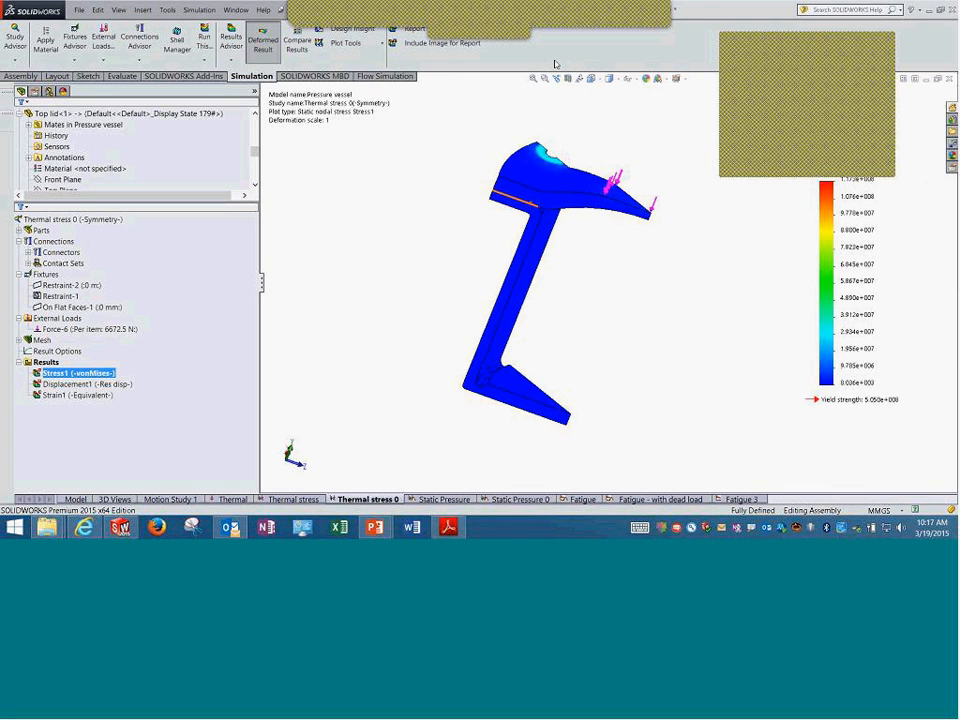
- Run the Static Pressure study to solve it with the copied mesh
{"action": "left_click", "coordinate": [440, 499]}
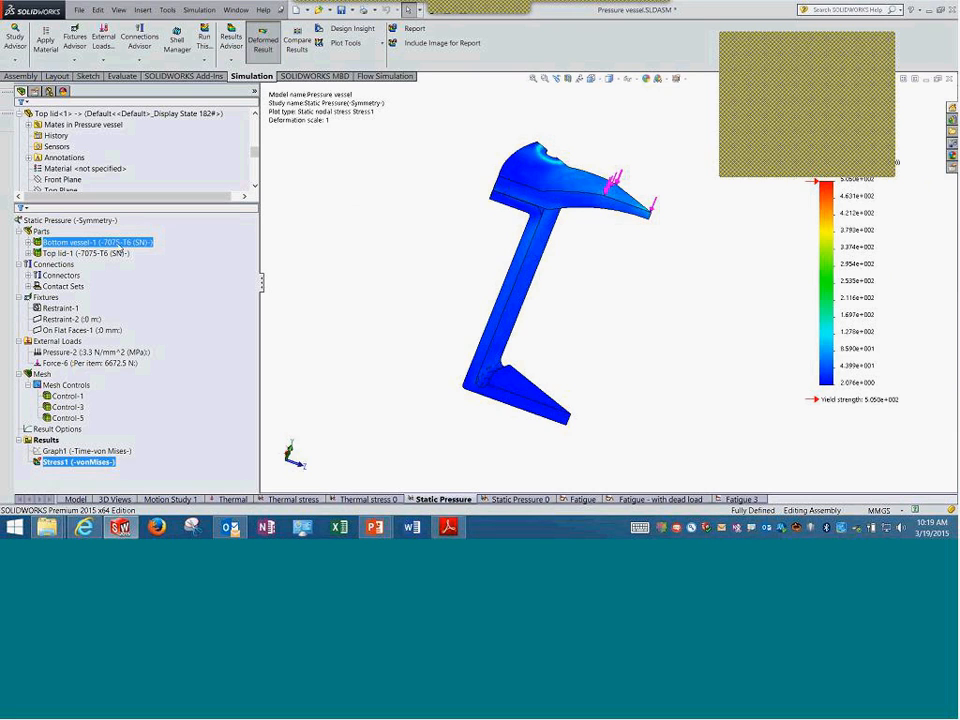
{"action": "left_click", "coordinate": [121, 252]}
{"action": "left_click", "coordinate": [358, 479]}
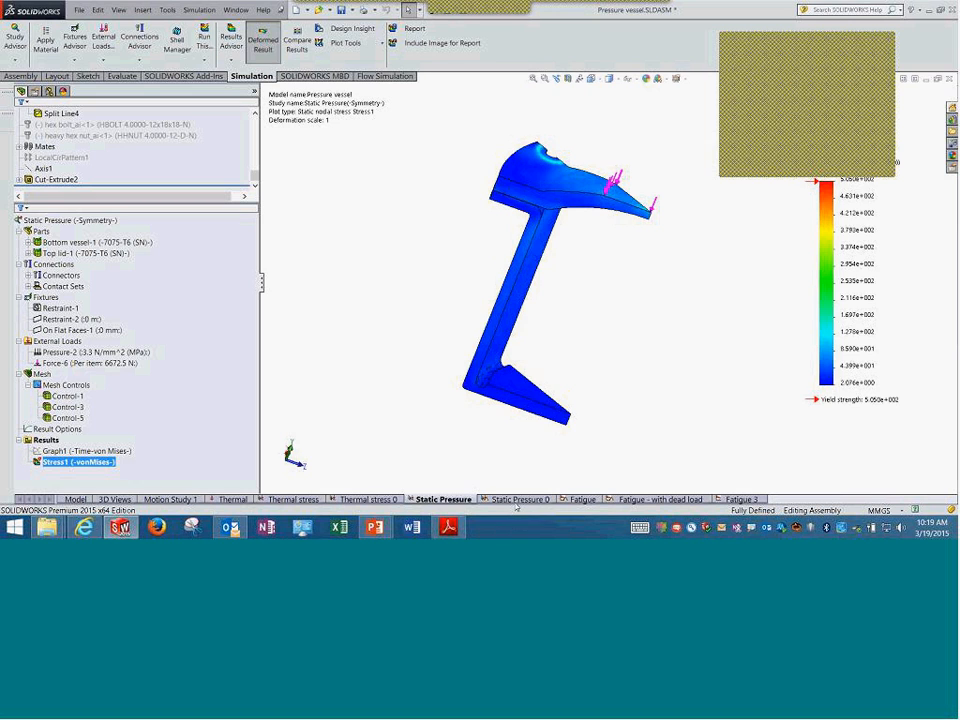
- Run the Static Pressure 0 study to solve it with the copied mesh
{"action": "left_click", "coordinate": [517, 500]}
{"action": "right_click", "coordinate": [101, 221]}
{"action": "left_click", "coordinate": [128, 242]}
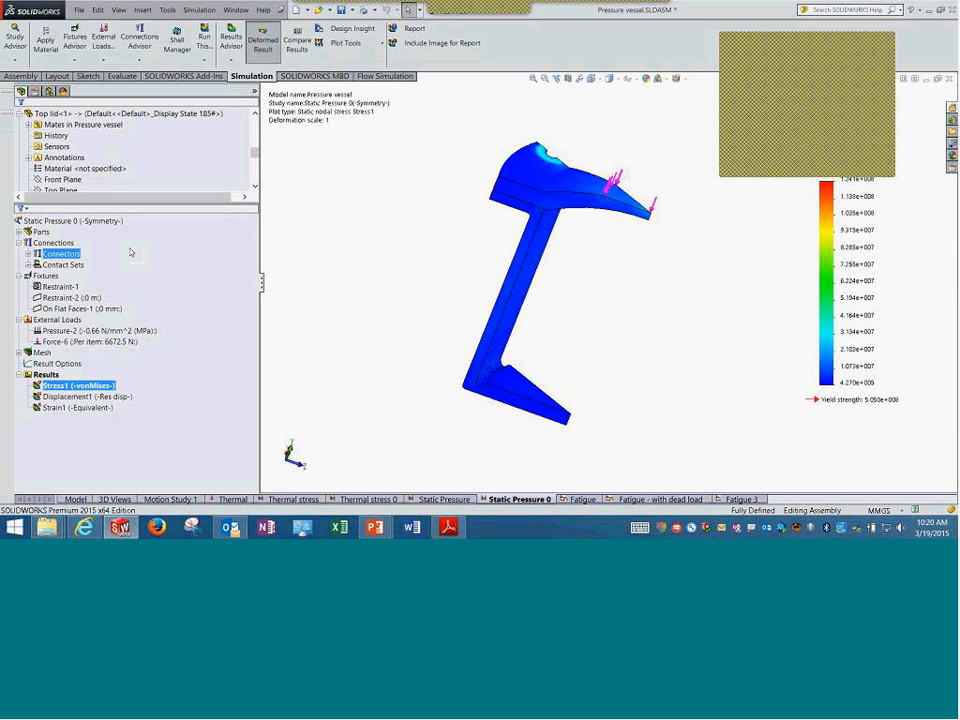
- Run the Fatigue study with its two constant-amplitude events
{"action": "left_click", "coordinate": [565, 499]}
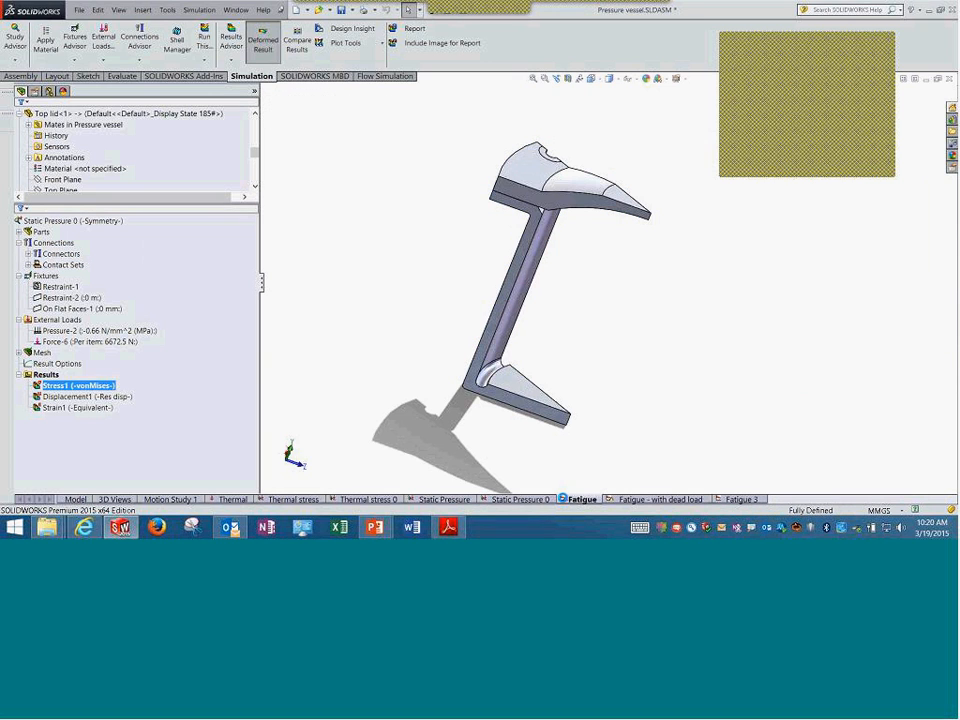
{"action": "right_click", "coordinate": [93, 283]}
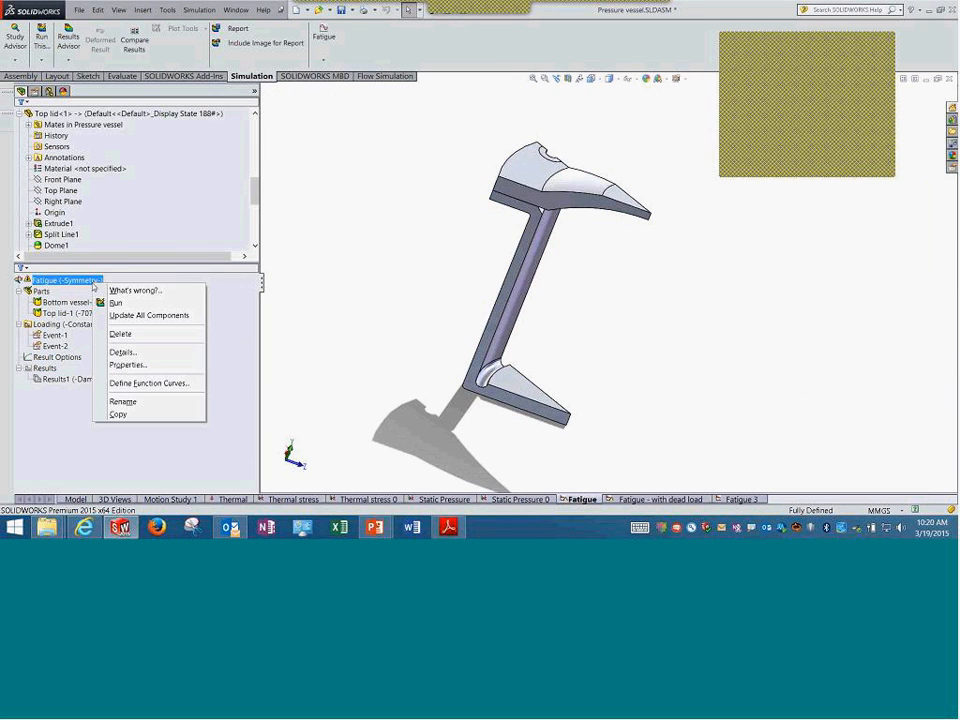
{"action": "left_click", "coordinate": [116, 302]}
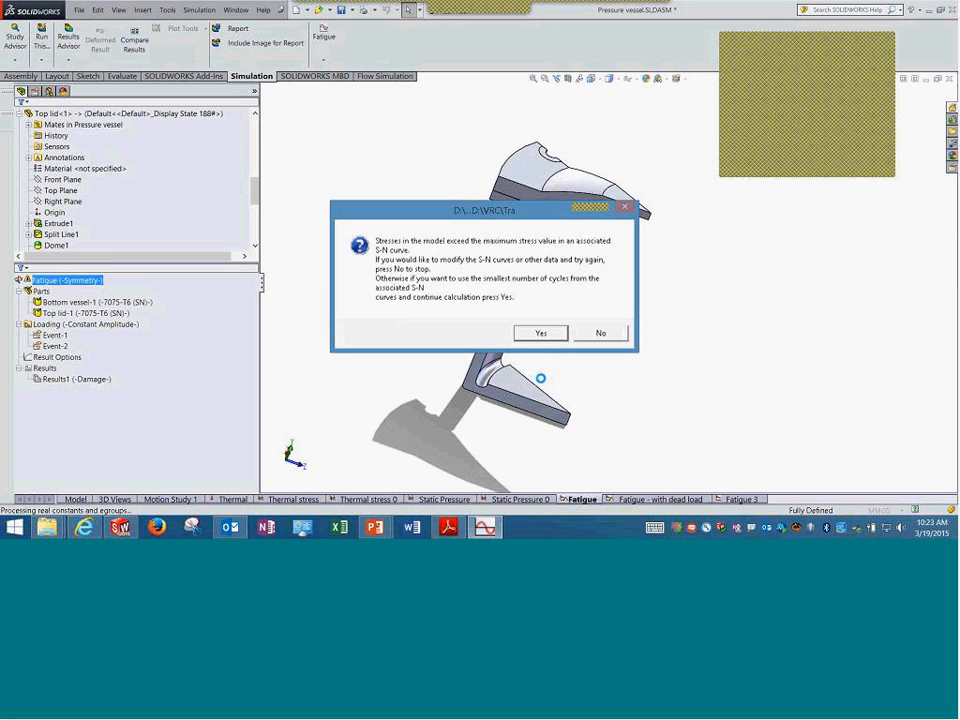
- Try to bring the Fatigue solver window and its S-N curve question to the front
{"action": "left_click", "coordinate": [871, 528]}
{"action": "left_click", "coordinate": [560, 536]}
{"action": "key", "text": "alt+Tab"}
{"action": "key", "text": "alt+Tab"}
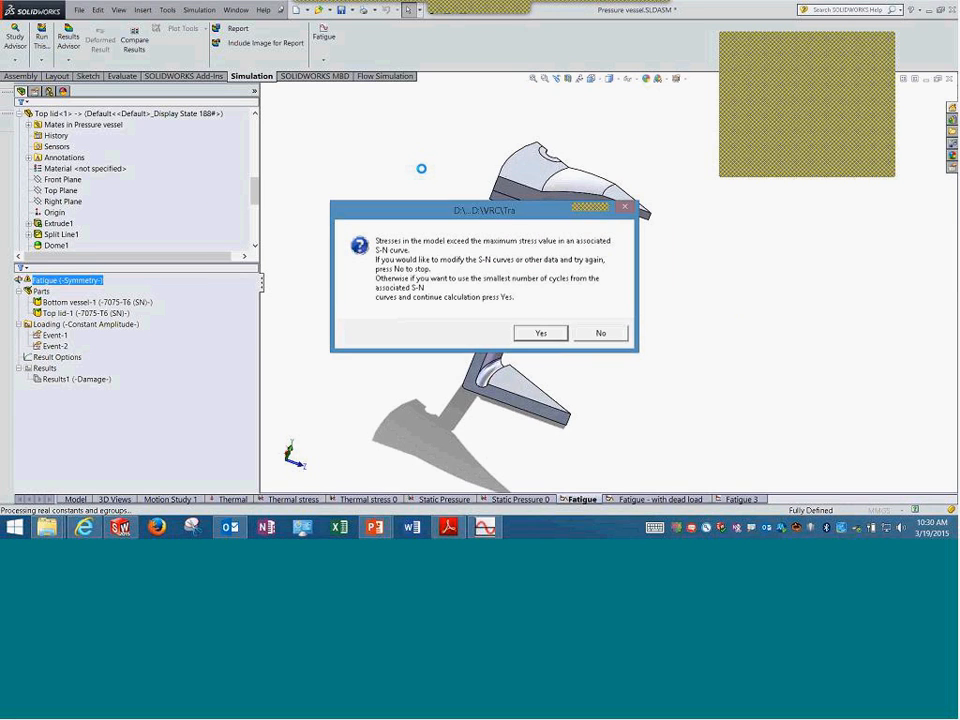
{"action": "key", "text": "alt+Tab"}
{"action": "key", "text": "alt+Tab"}
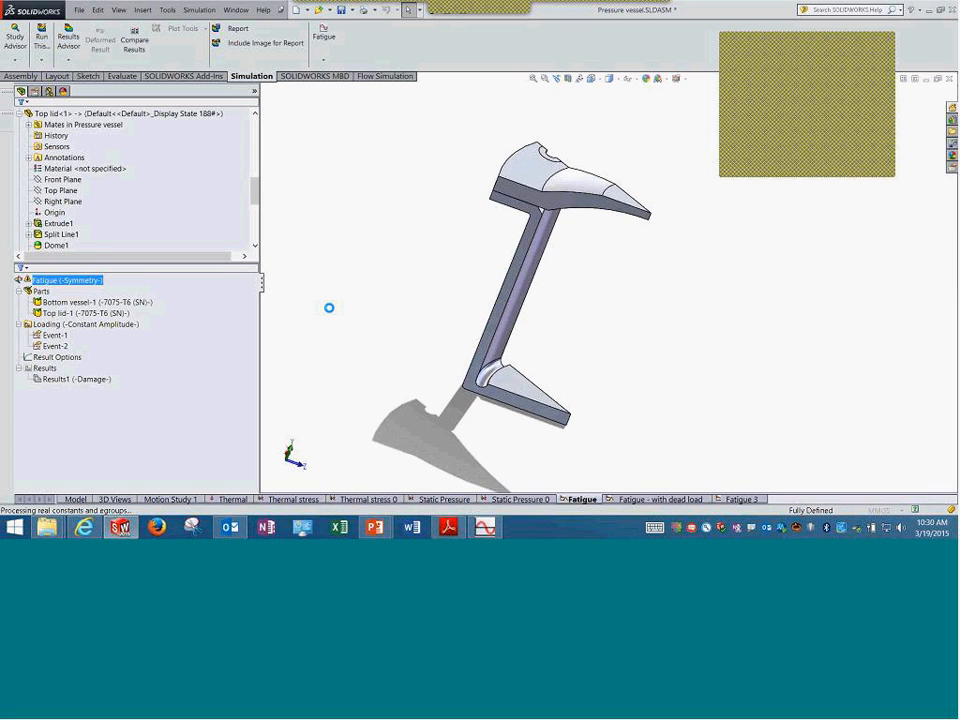
{"action": "key", "text": "alt+Tab"}
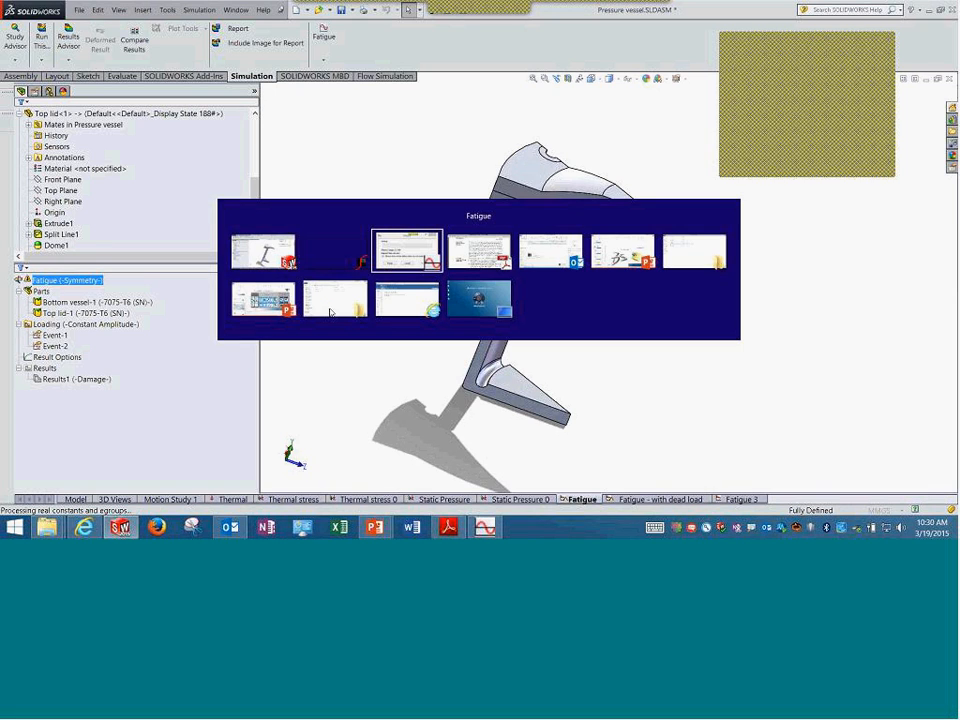
{"action": "key", "text": "alt+Tab"}
{"action": "key", "text": "alt+Tab"}
{"action": "key", "text": "alt+Tab"}
{"action": "key", "text": "alt+Tab"}
{"action": "key", "text": "alt+Tab"}
{"action": "key", "text": "alt+Tab"}
{"action": "key", "text": "alt+Tab"}
{"action": "key", "text": "alt+Tab"}
{"action": "key", "text": "alt+Tab"}
{"action": "key", "text": "alt+Tab"}
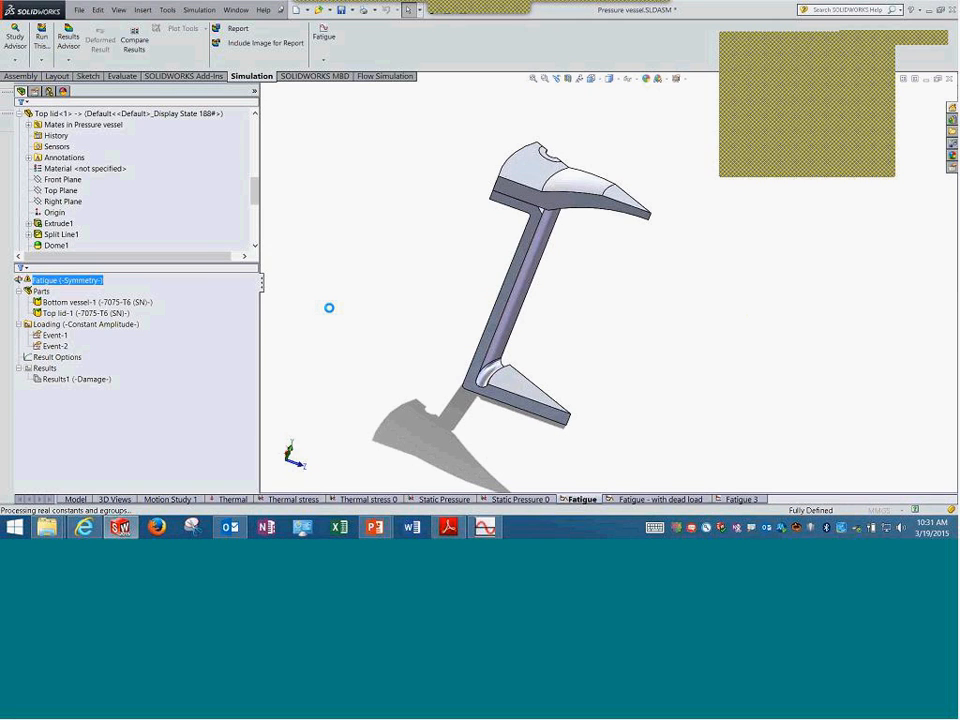
{"action": "key", "text": "alt+Tab"}
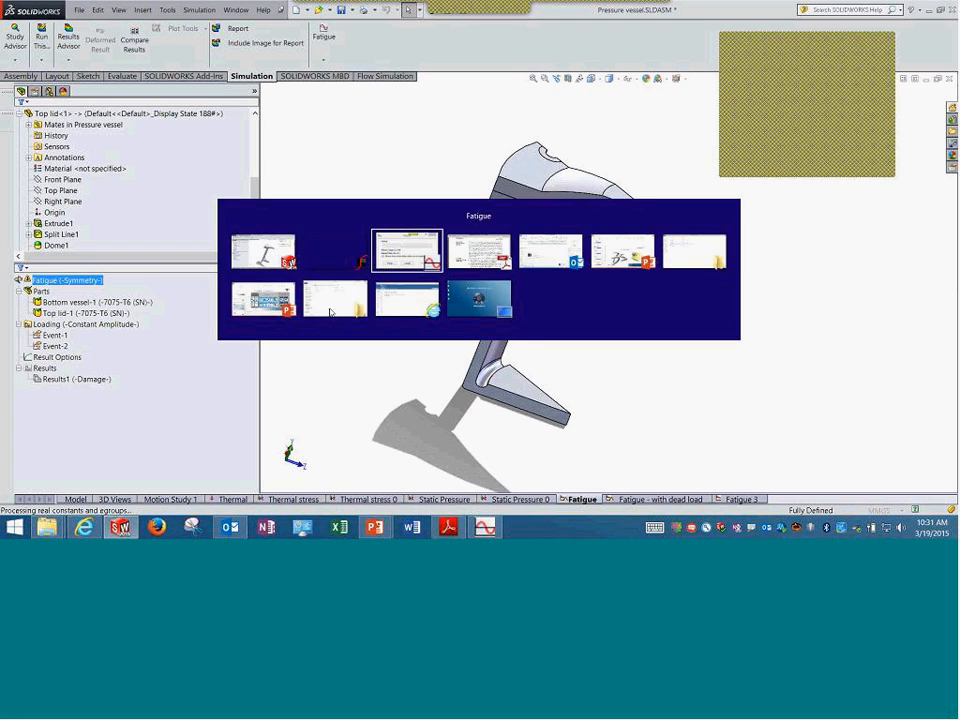
{"action": "left_click", "coordinate": [338, 244]}
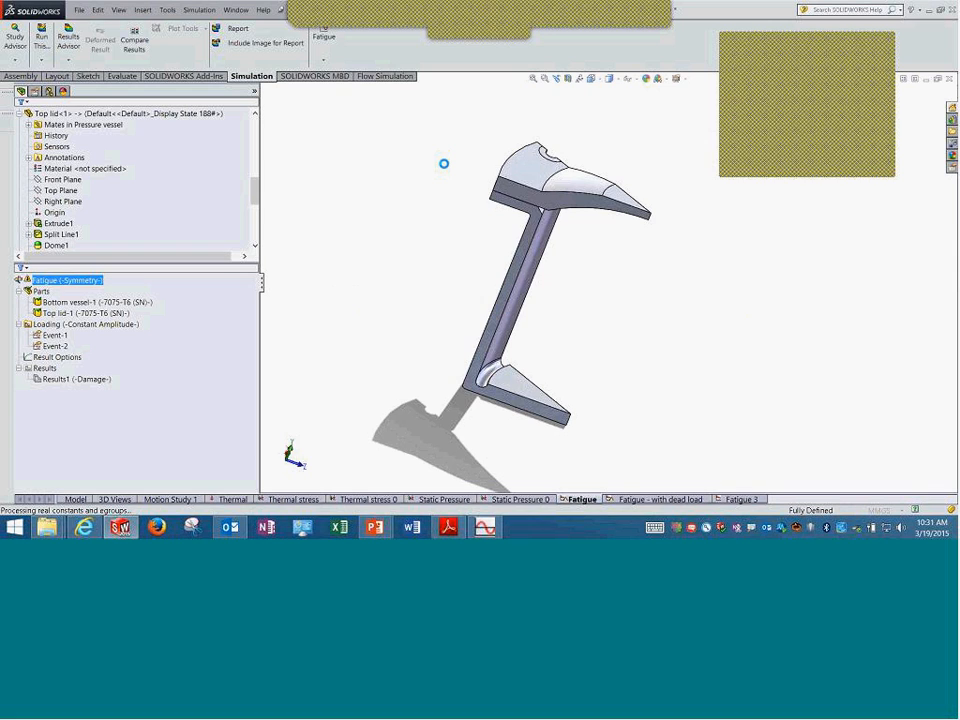
{"action": "key", "text": "alt+Tab"}
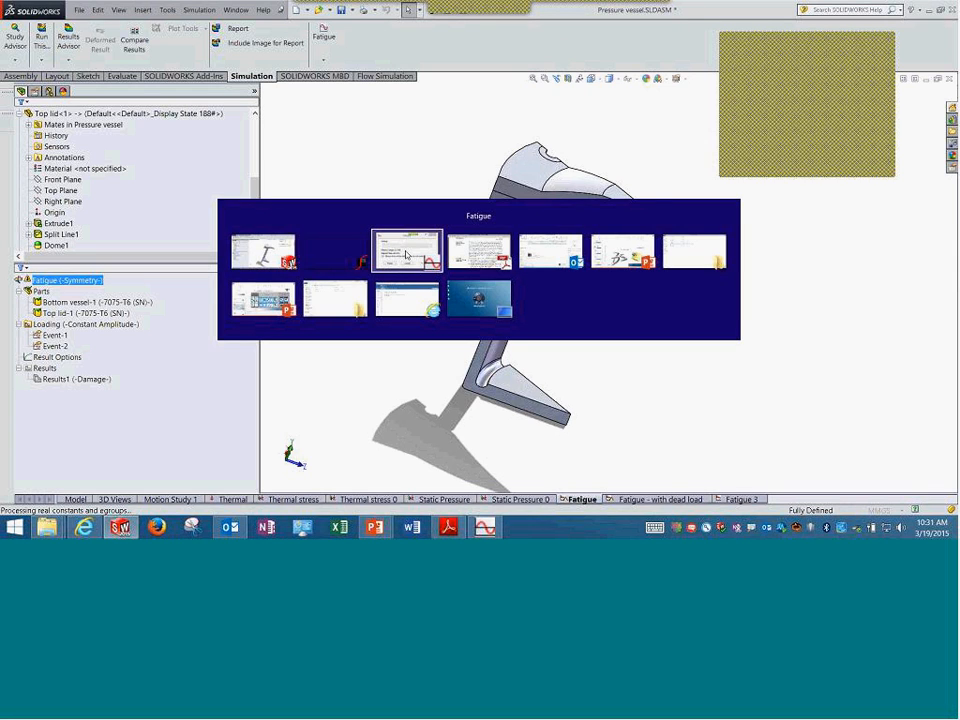
{"action": "left_click", "coordinate": [338, 262]}
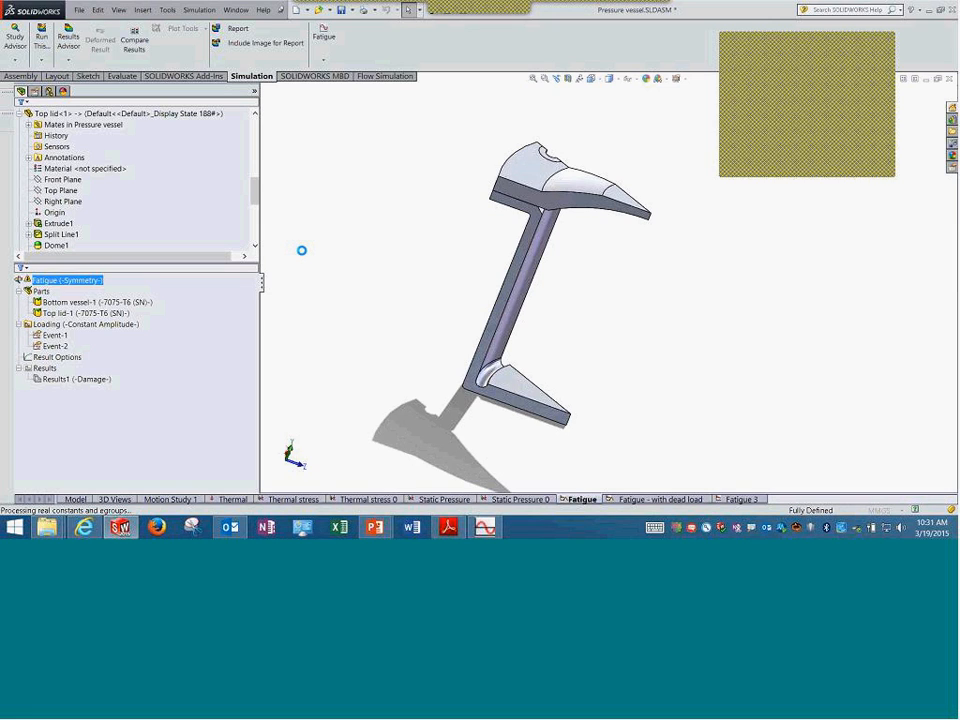
{"action": "key", "text": "alt+Tab"}
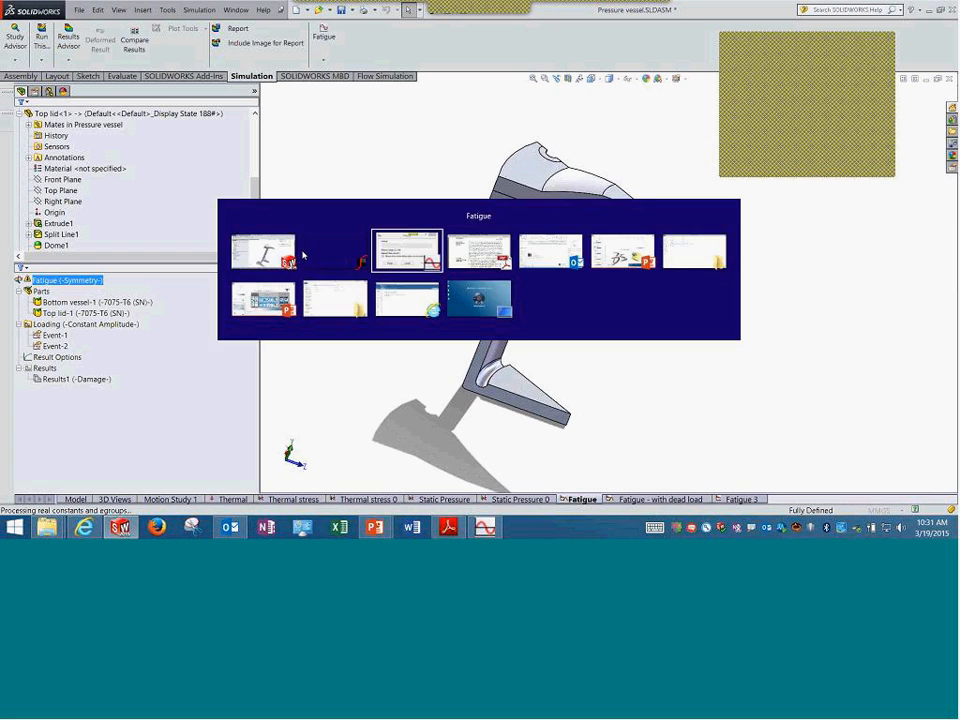
{"action": "left_click", "coordinate": [388, 252]}
{"action": "key", "text": "alt+Tab"}
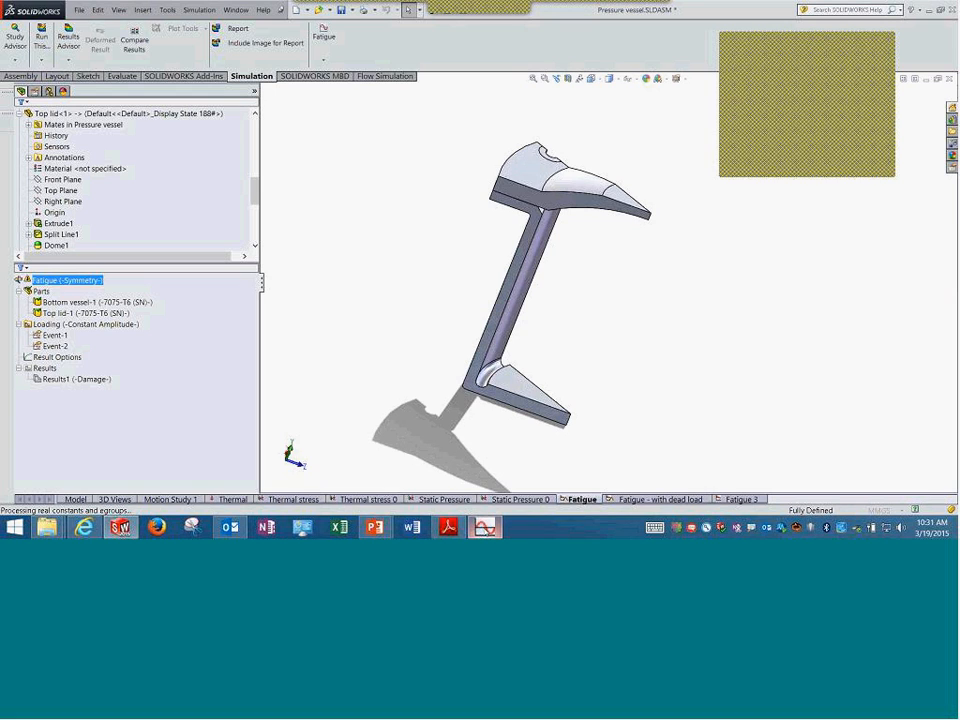
- Try to close the Fatigue solver window and close SOLIDWORKS
{"action": "right_click", "coordinate": [485, 527]}
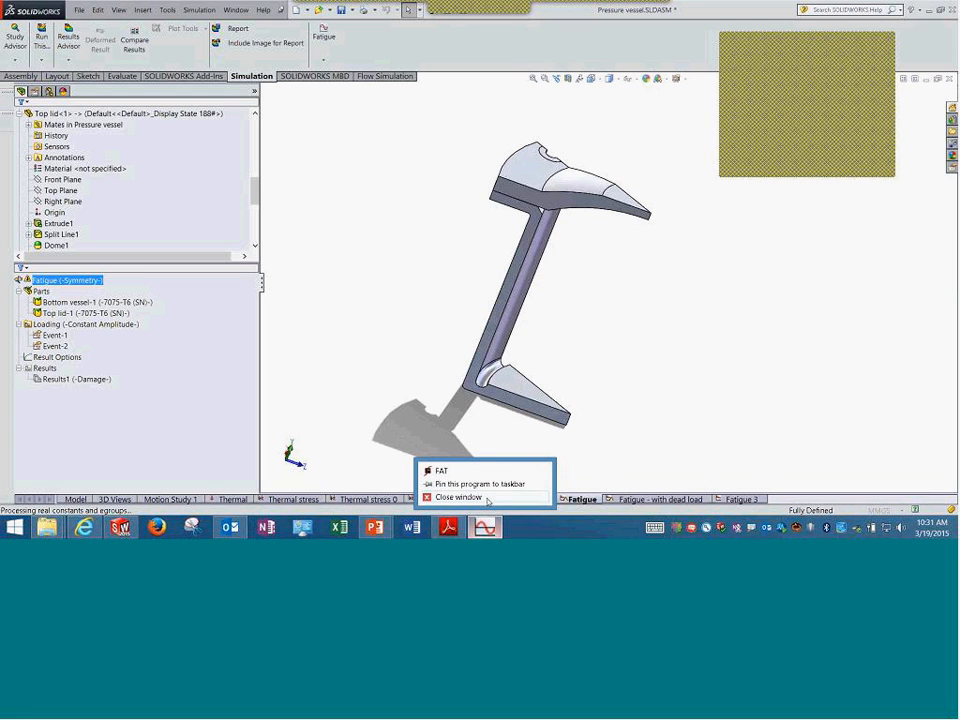
{"action": "left_click", "coordinate": [460, 497]}
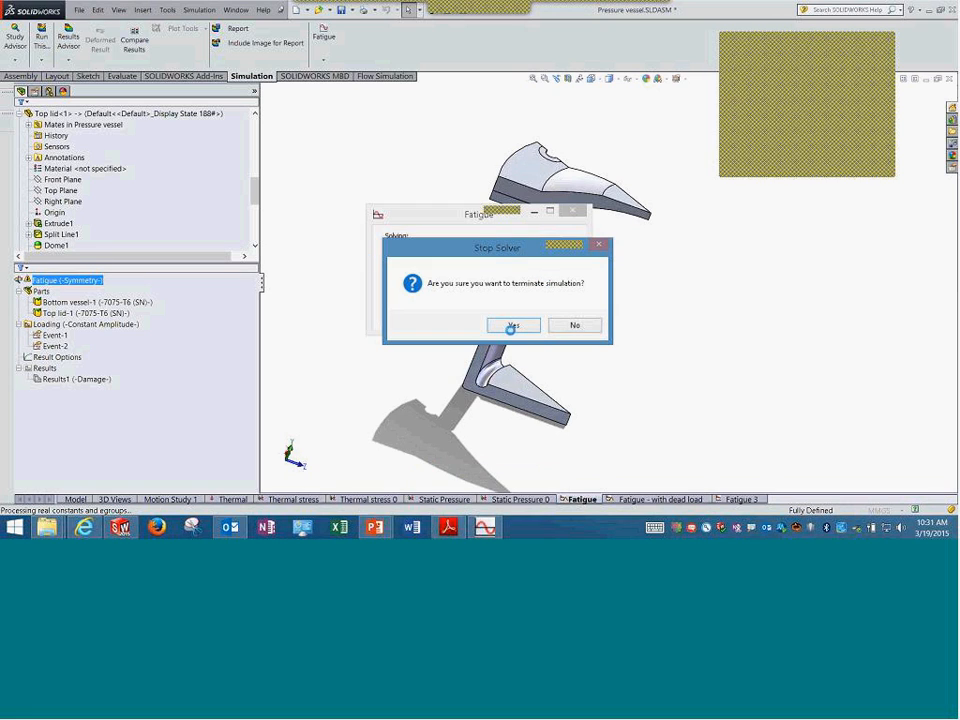
{"action": "right_click", "coordinate": [485, 527]}
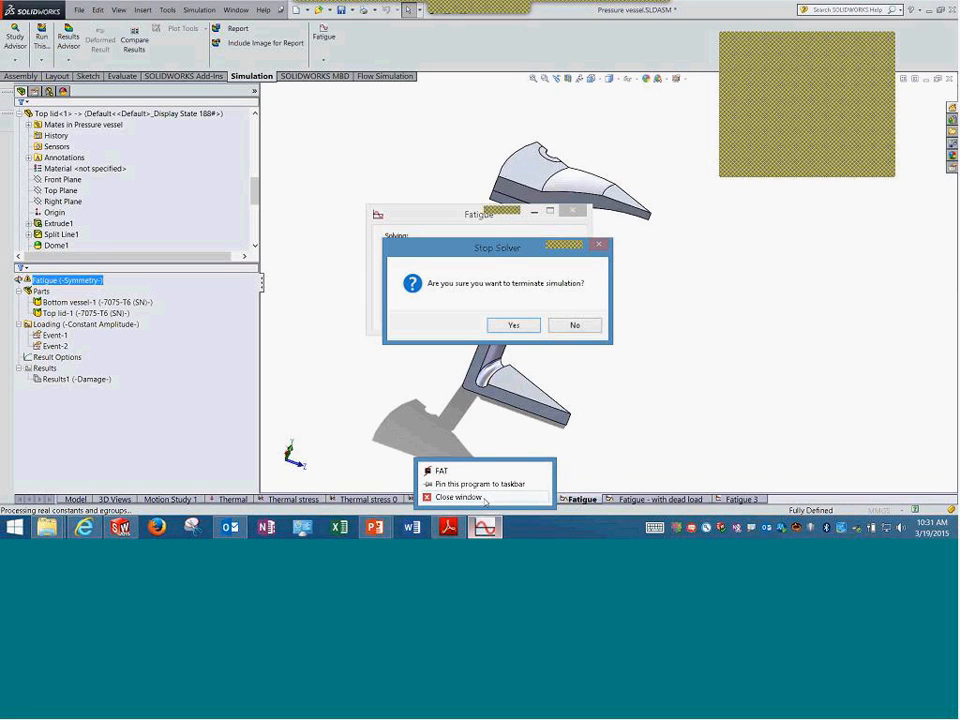
{"action": "left_click", "coordinate": [485, 497]}
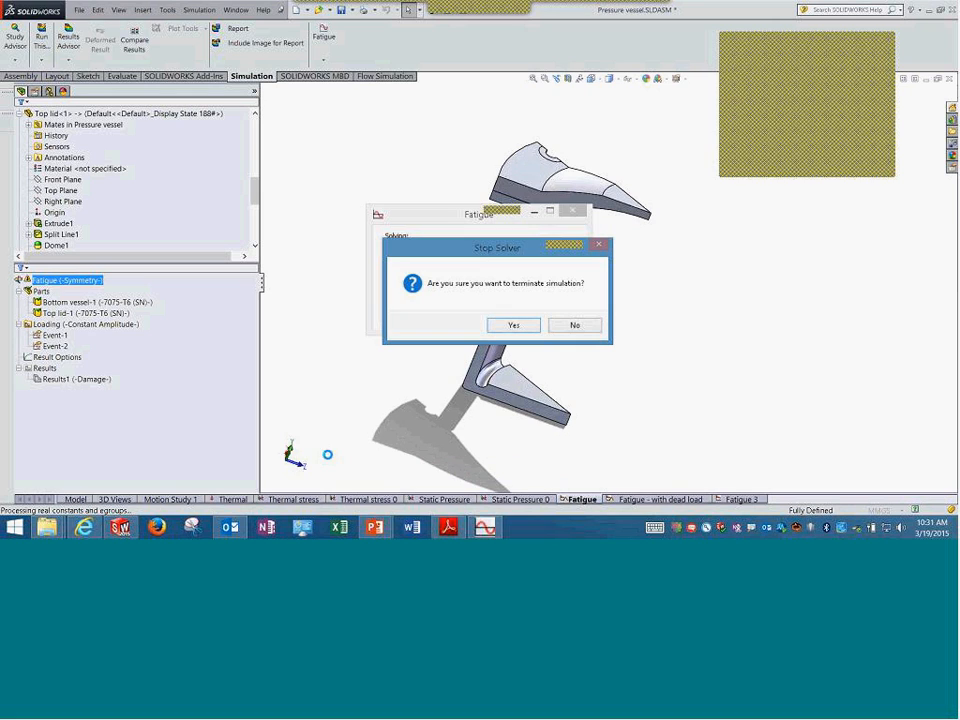
{"action": "right_click", "coordinate": [120, 524]}
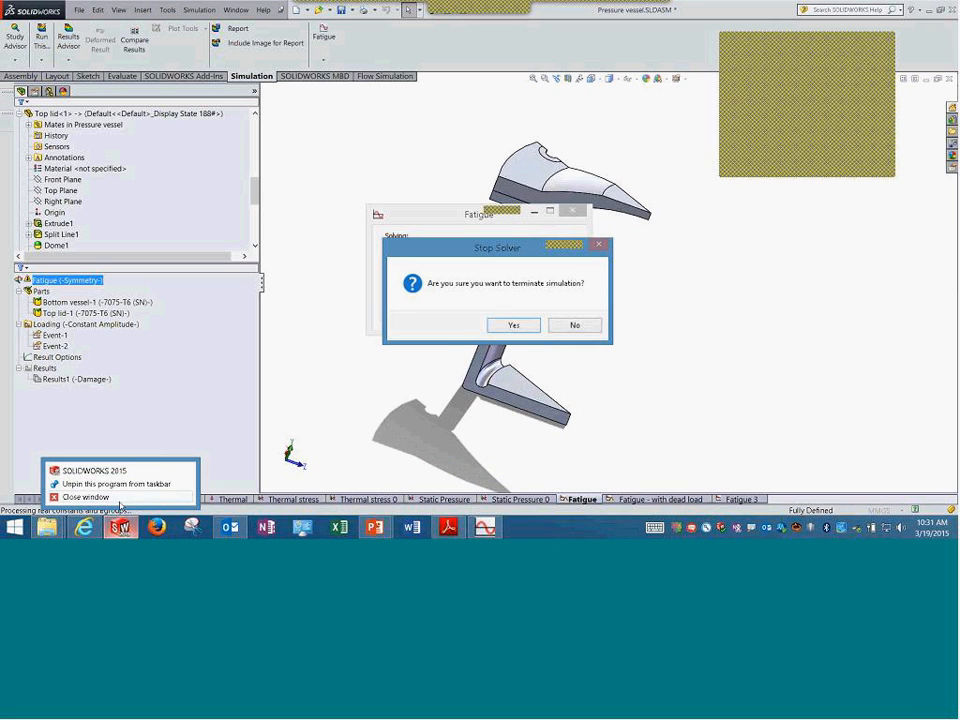
{"action": "left_click", "coordinate": [116, 502]}
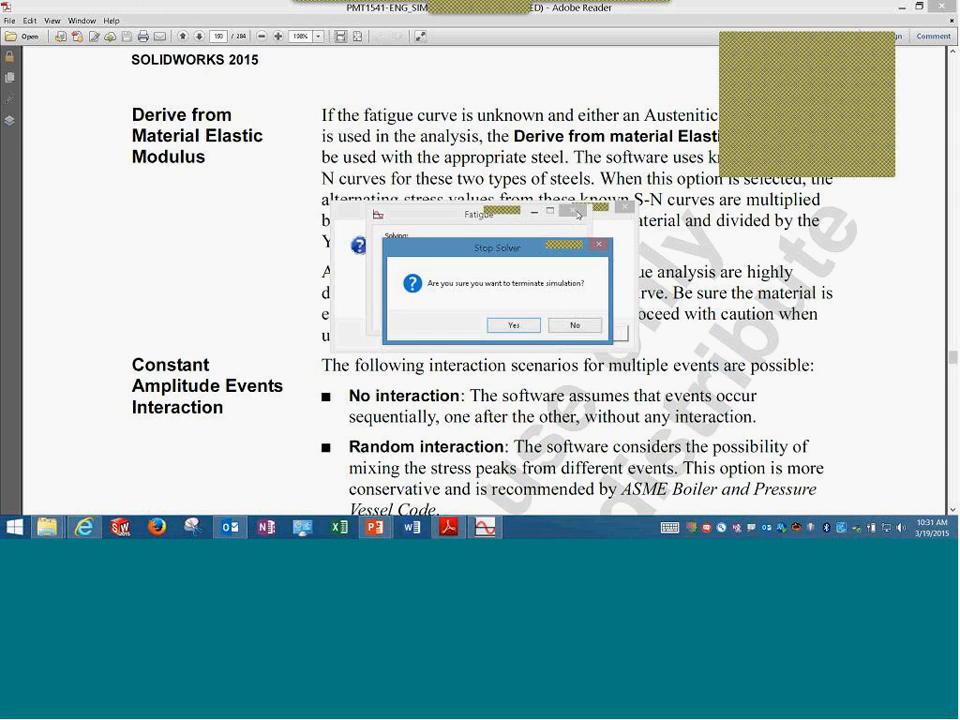
- Close the remaining Fatigue solver window to end the stalled simulation
{"action": "right_click", "coordinate": [486, 527]}
{"action": "key", "text": "alt+Tab"}
{"action": "key", "text": "alt+Tab"}
{"action": "key", "text": "alt+Tab"}
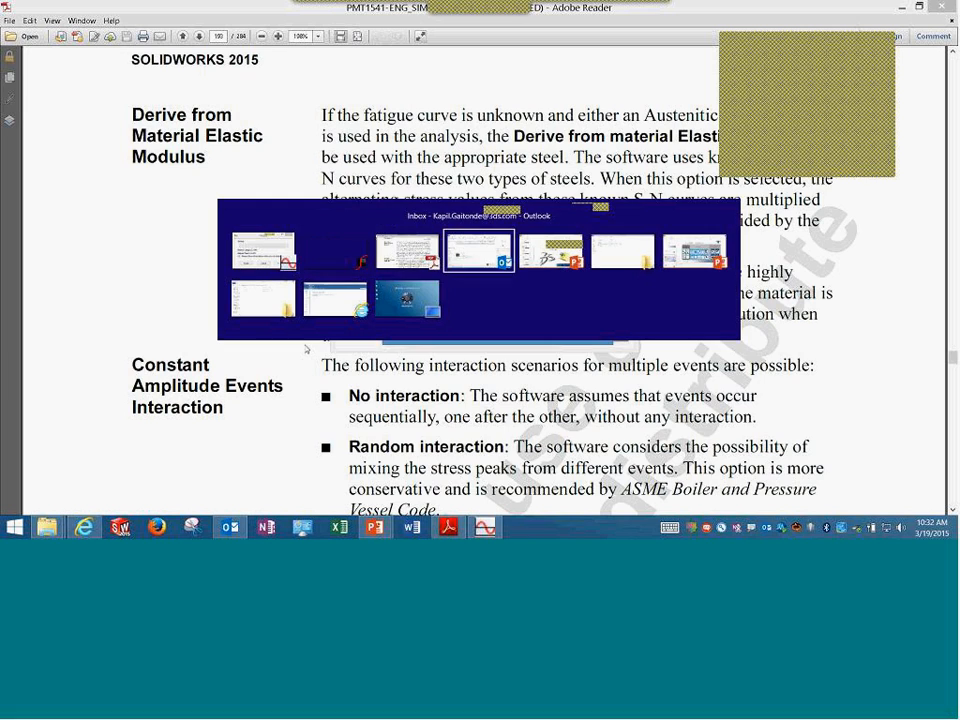
{"action": "left_click", "coordinate": [345, 252]}
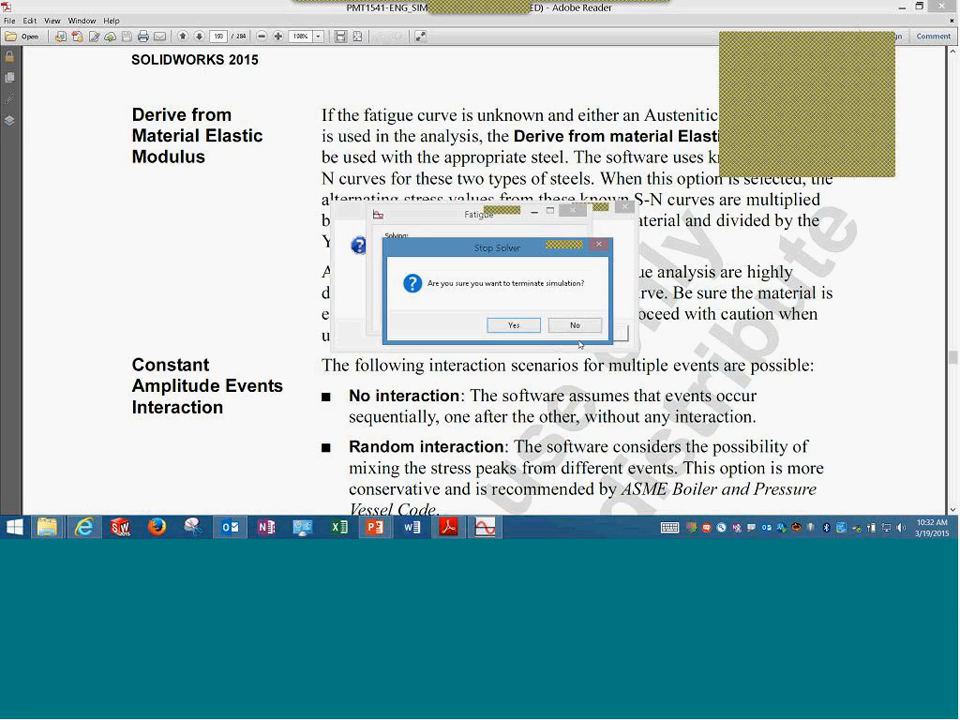
{"action": "right_click", "coordinate": [487, 528]}
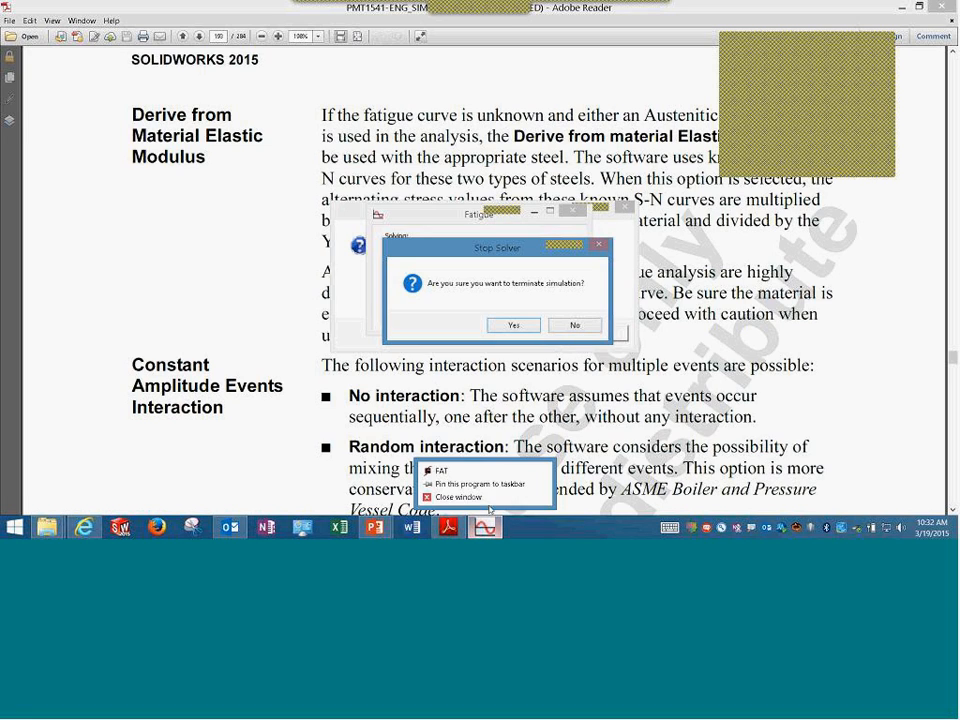
{"action": "left_click", "coordinate": [490, 499]}
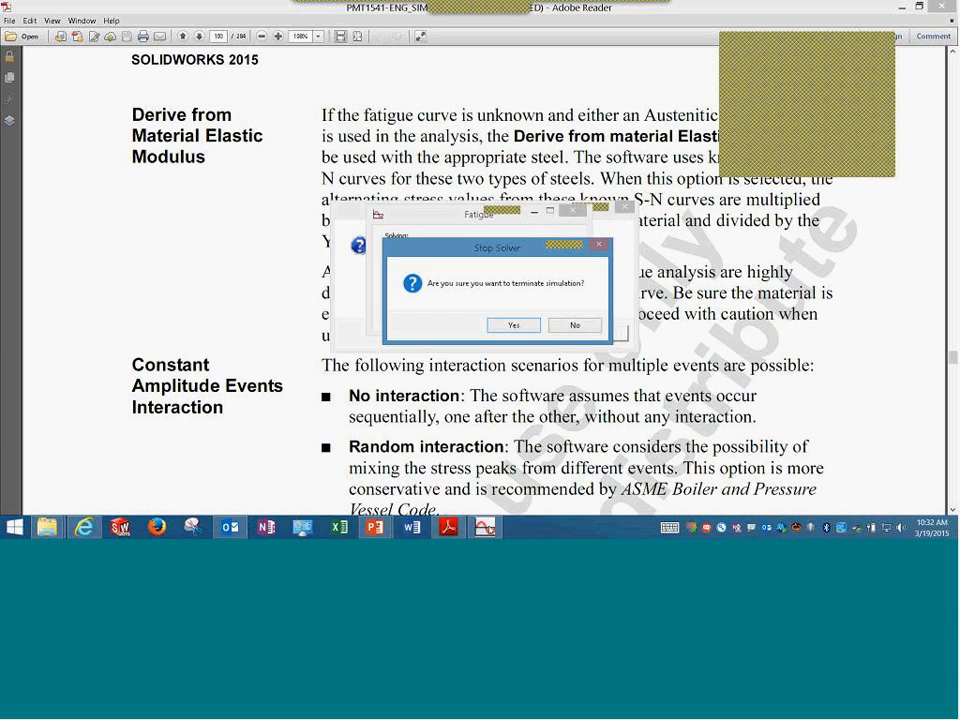
{"action": "mouse_move", "coordinate": [485, 527]}
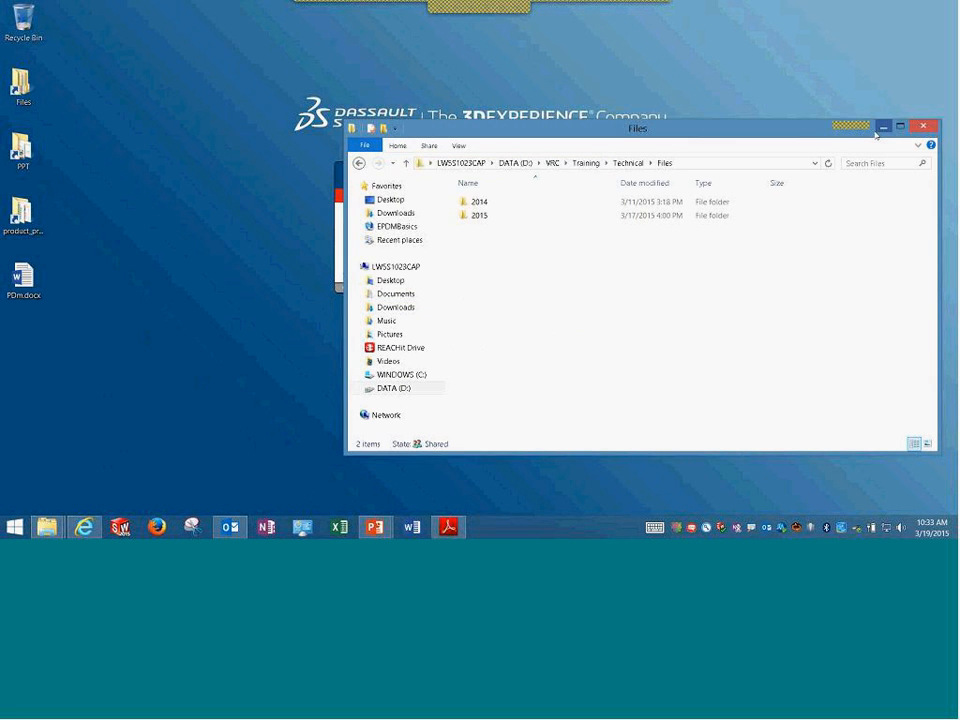
- Minimise the Files folder window
{"action": "left_click", "coordinate": [883, 126]}
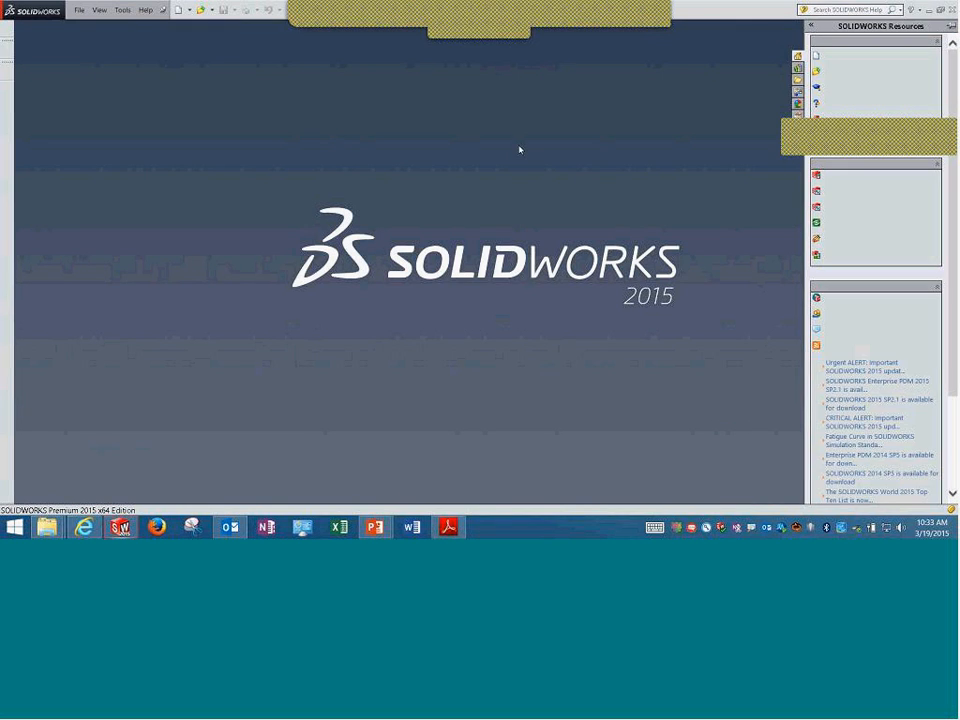
{"action": "left_click", "coordinate": [520, 150]}
{"action": "left_click", "coordinate": [75, 13]}
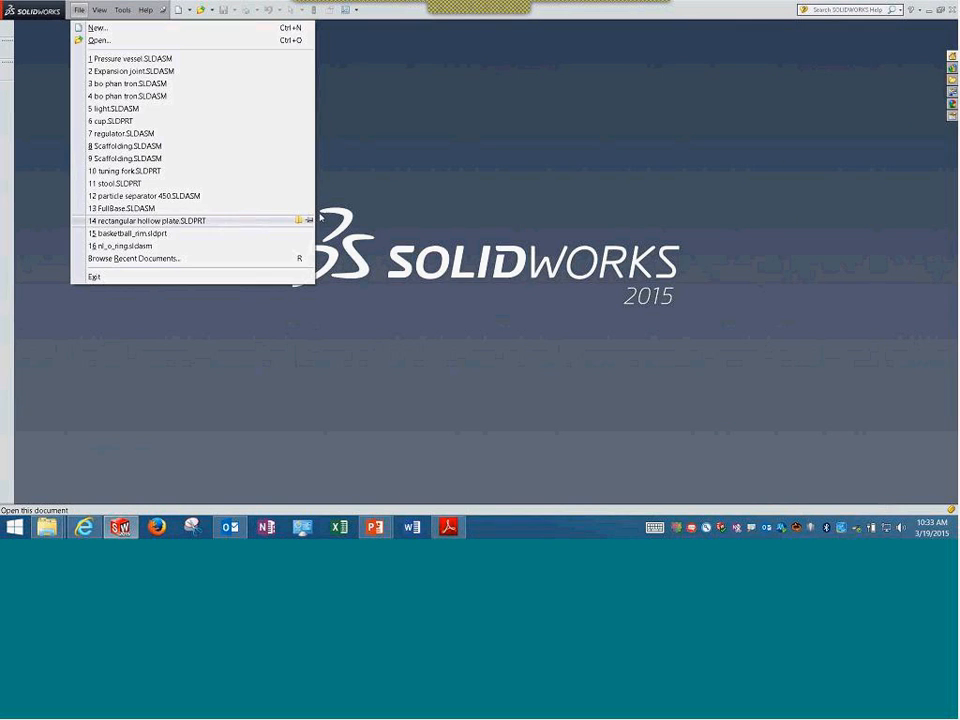
{"action": "left_click", "coordinate": [368, 213]}
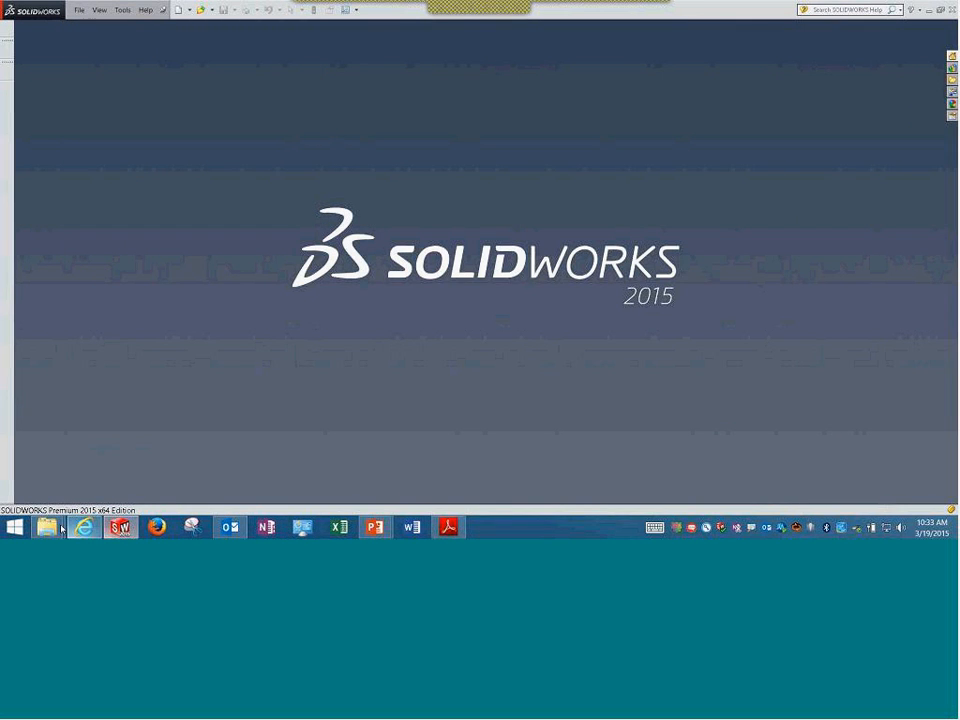
{"action": "mouse_move", "coordinate": [47, 527]}
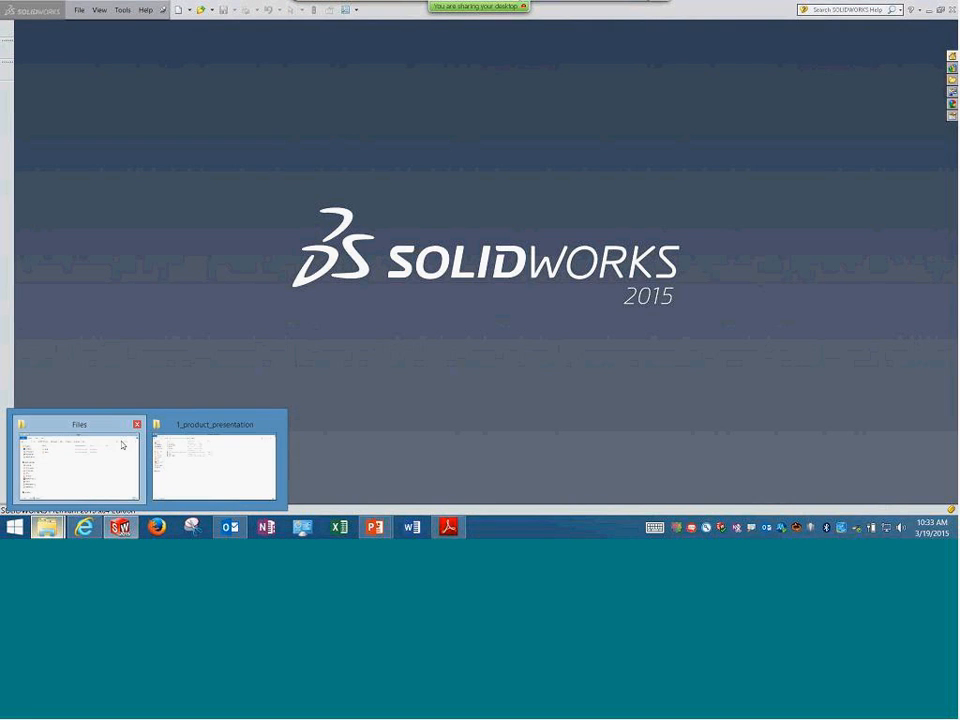
- Start opening a document and browse to the Case Study folder of Lesson09
{"action": "left_click", "coordinate": [79, 10]}
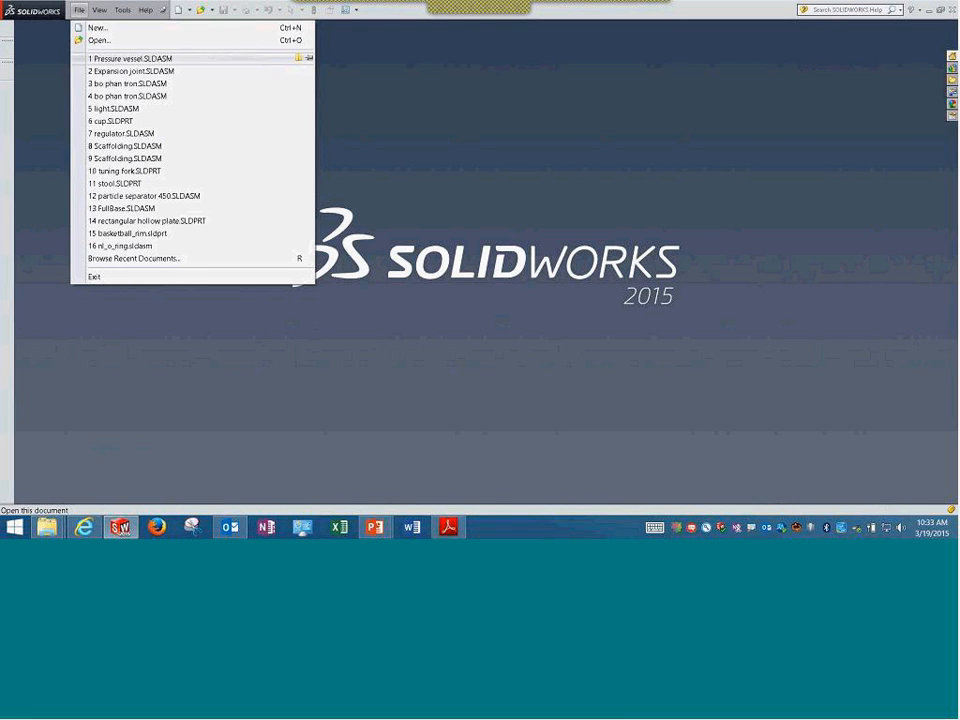
{"action": "left_click", "coordinate": [110, 40]}
{"action": "left_click", "coordinate": [545, 126]}
{"action": "left_click", "coordinate": [581, 128]}
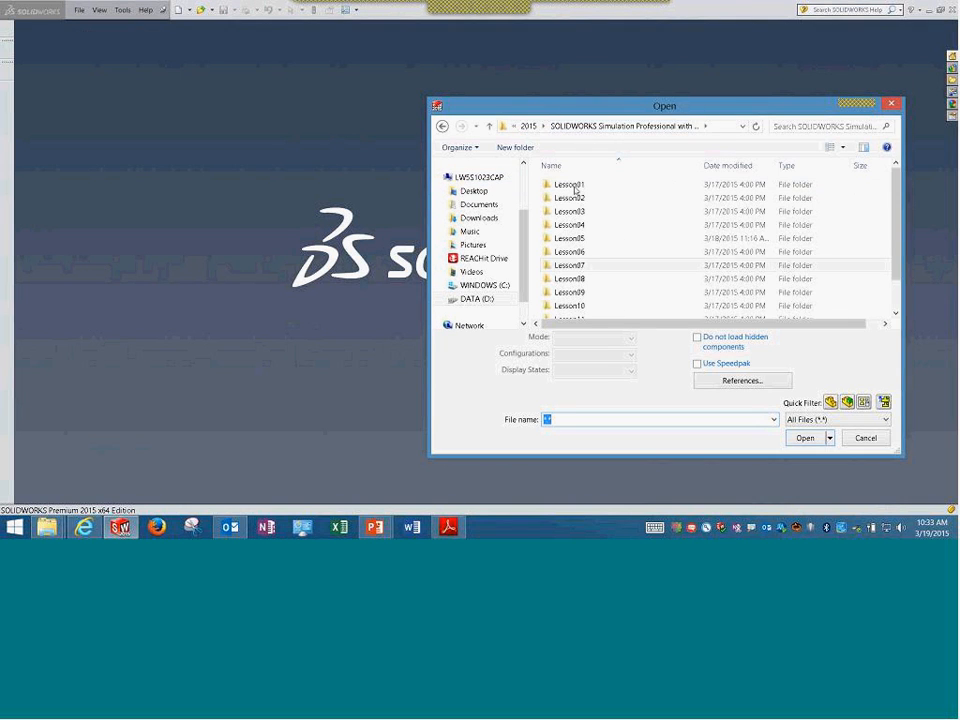
{"action": "double_click", "coordinate": [583, 294]}
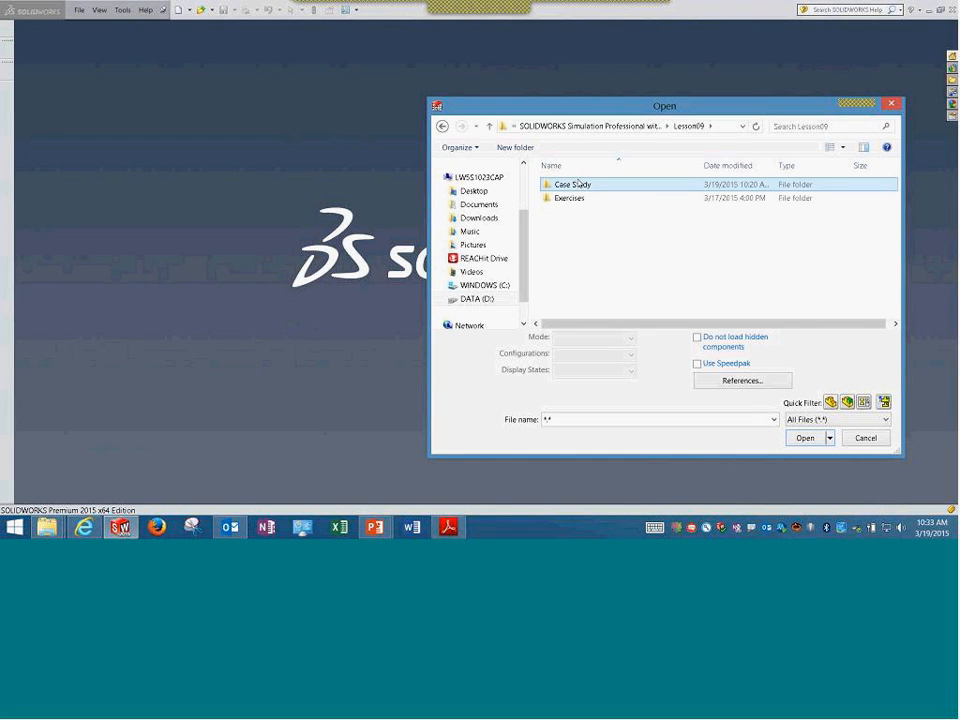
{"action": "double_click", "coordinate": [578, 184]}
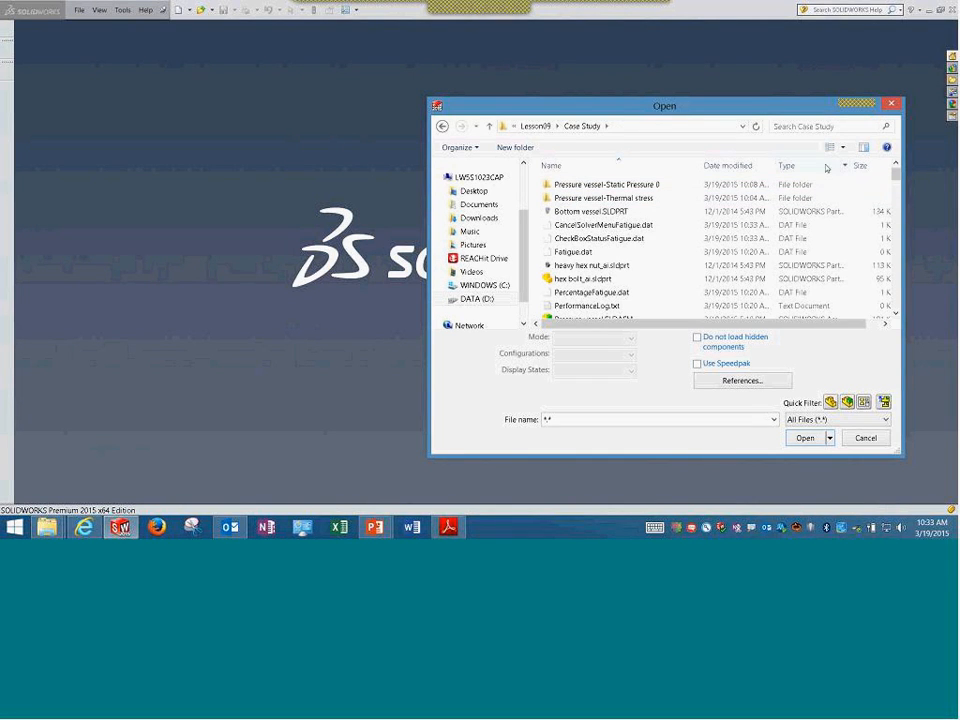
- Sort the files by size, limit the list to assemblies and select Pressure vessel.SLDASM
{"action": "left_click", "coordinate": [860, 165]}
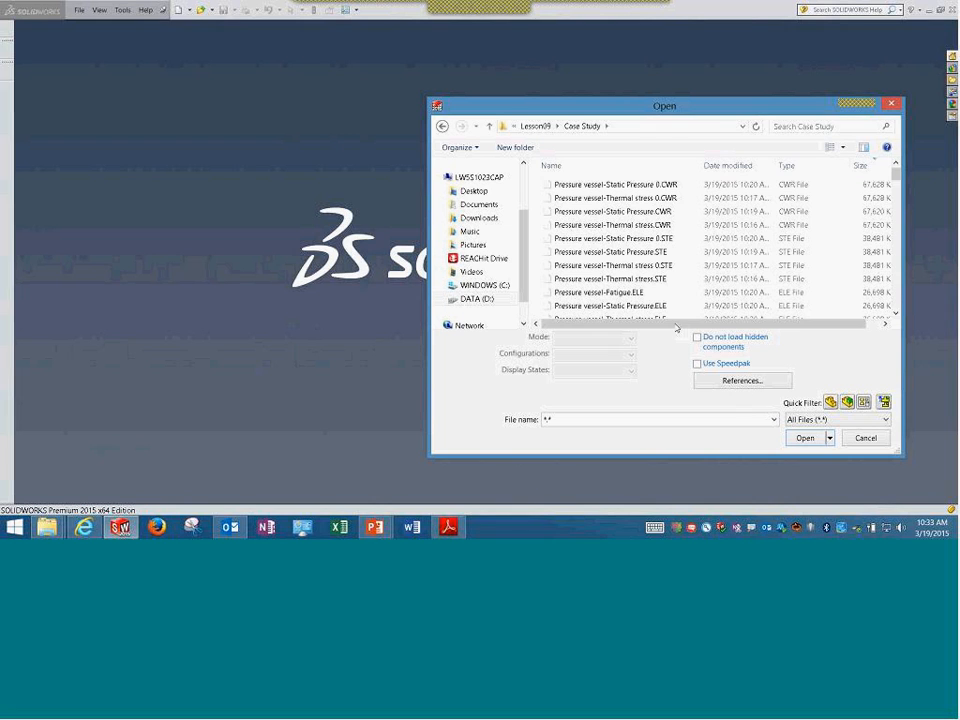
{"action": "scroll", "coordinate": [656, 294], "scroll_direction": "down", "scroll_amount": 4}
{"action": "left_click", "coordinate": [835, 419]}
{"action": "scroll", "coordinate": [840, 160], "scroll_direction": "up", "scroll_amount": 2}
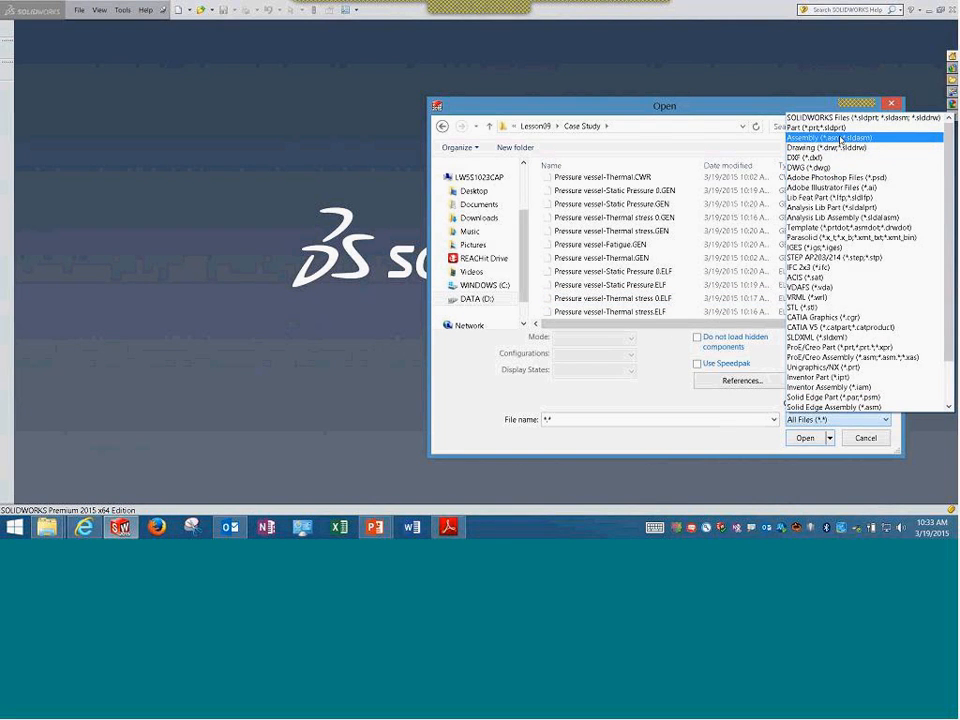
{"action": "left_click", "coordinate": [840, 138]}
{"action": "left_click", "coordinate": [603, 186]}
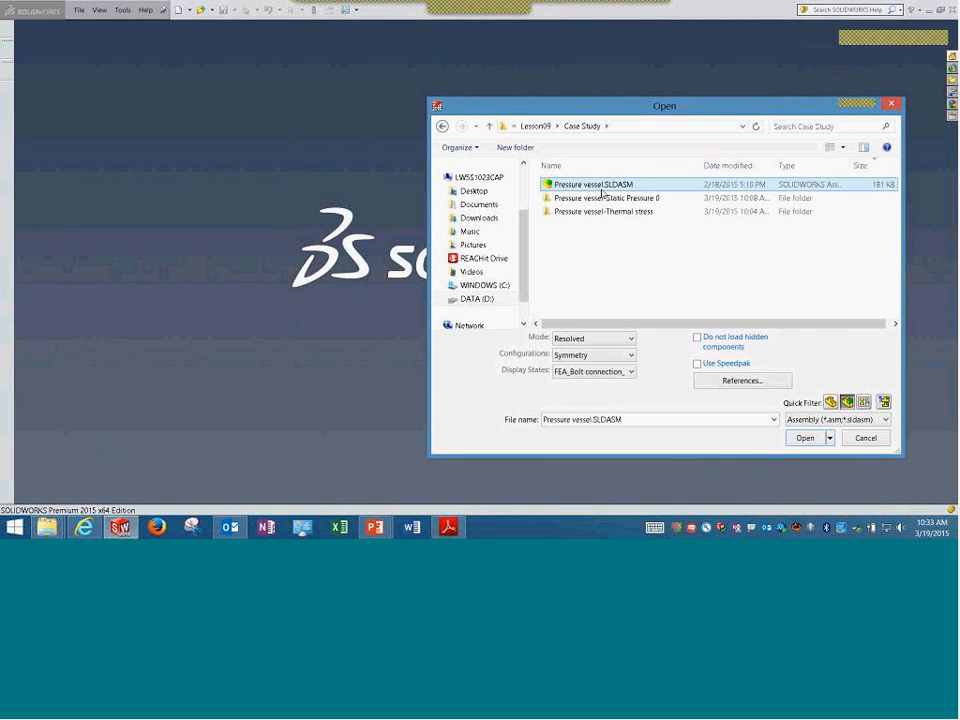
{"action": "left_click", "coordinate": [613, 258]}
{"action": "left_click", "coordinate": [611, 258]}
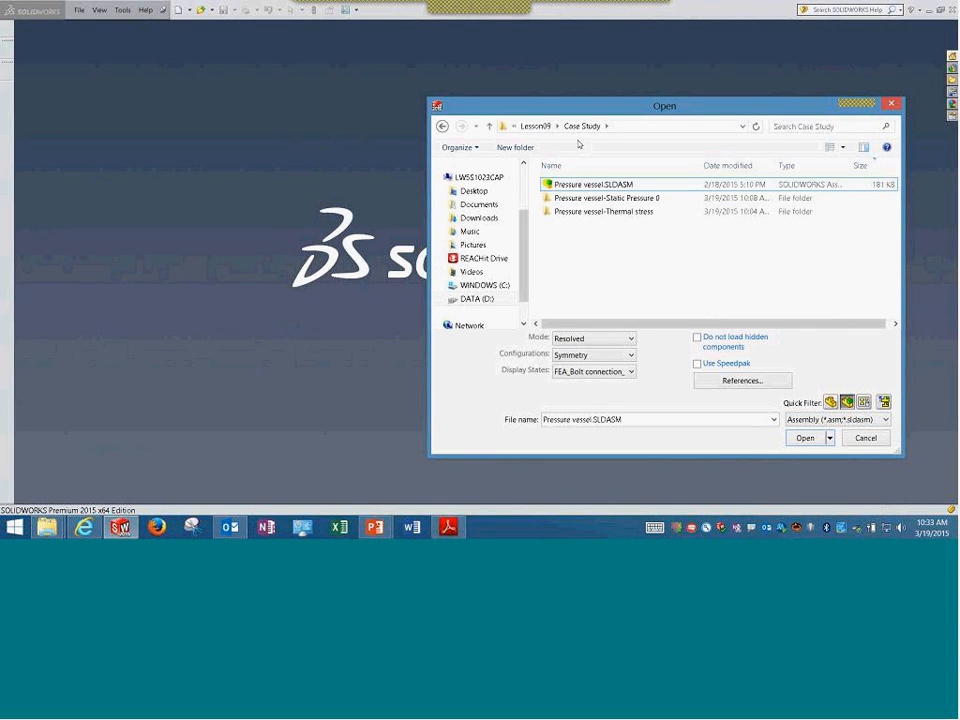
- Open suspension.SLDASM from the Case Study folder of Lesson10 instead
{"action": "left_click", "coordinate": [538, 127]}
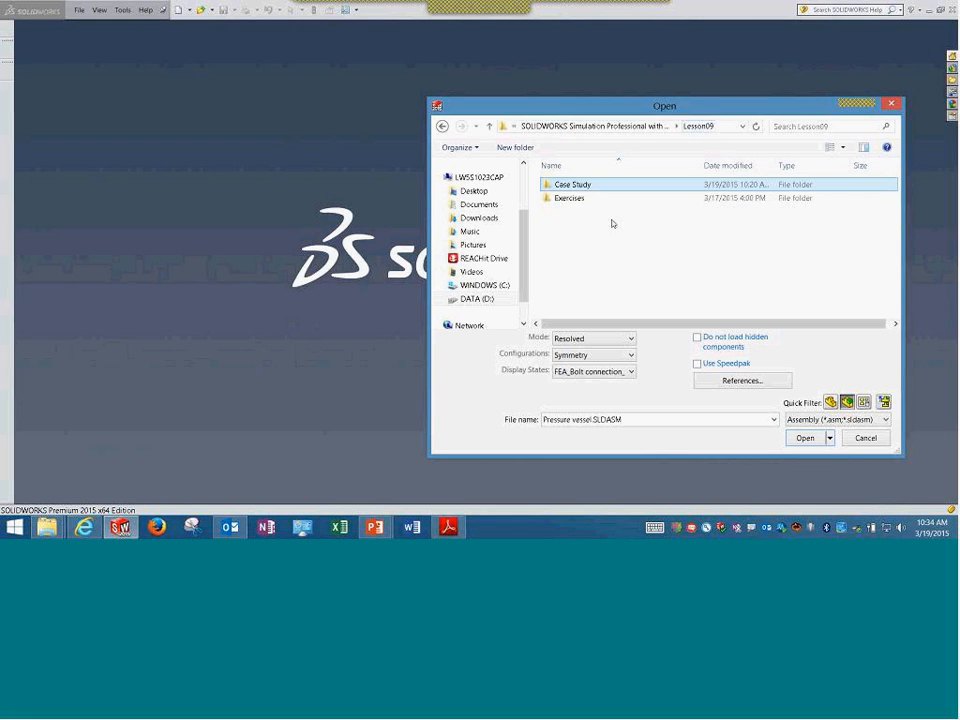
{"action": "left_click", "coordinate": [600, 127]}
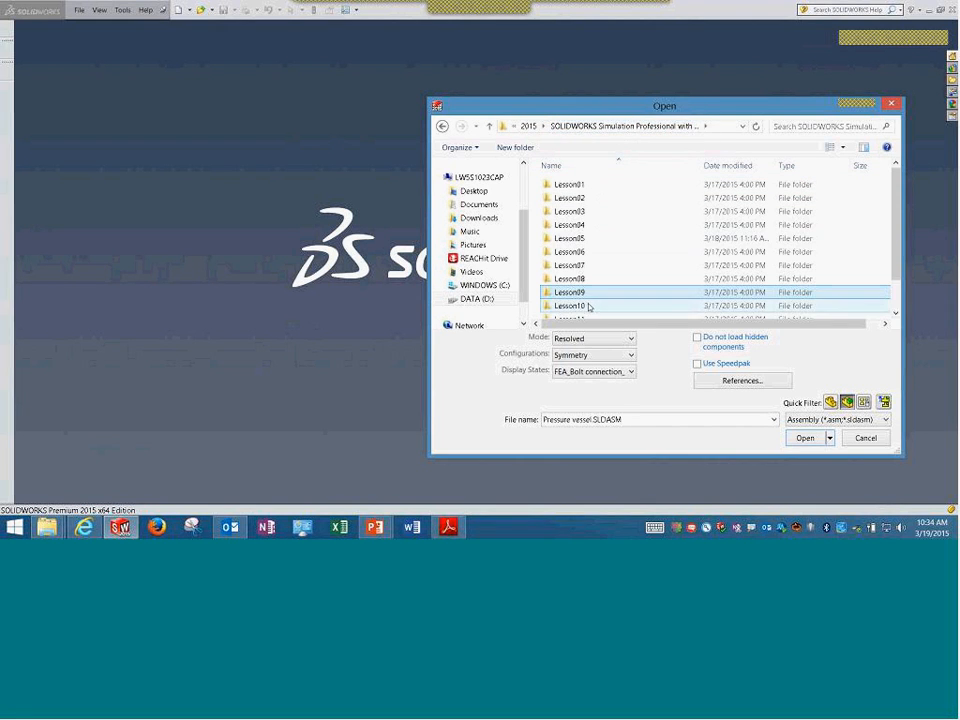
{"action": "double_click", "coordinate": [589, 302]}
{"action": "double_click", "coordinate": [600, 184]}
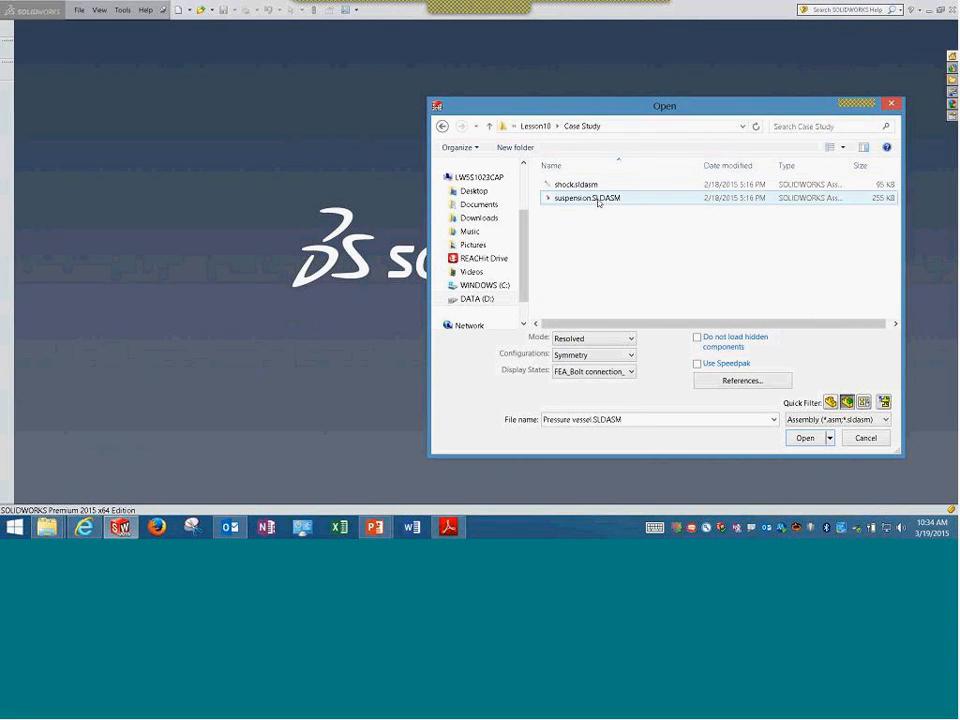
{"action": "double_click", "coordinate": [598, 201]}
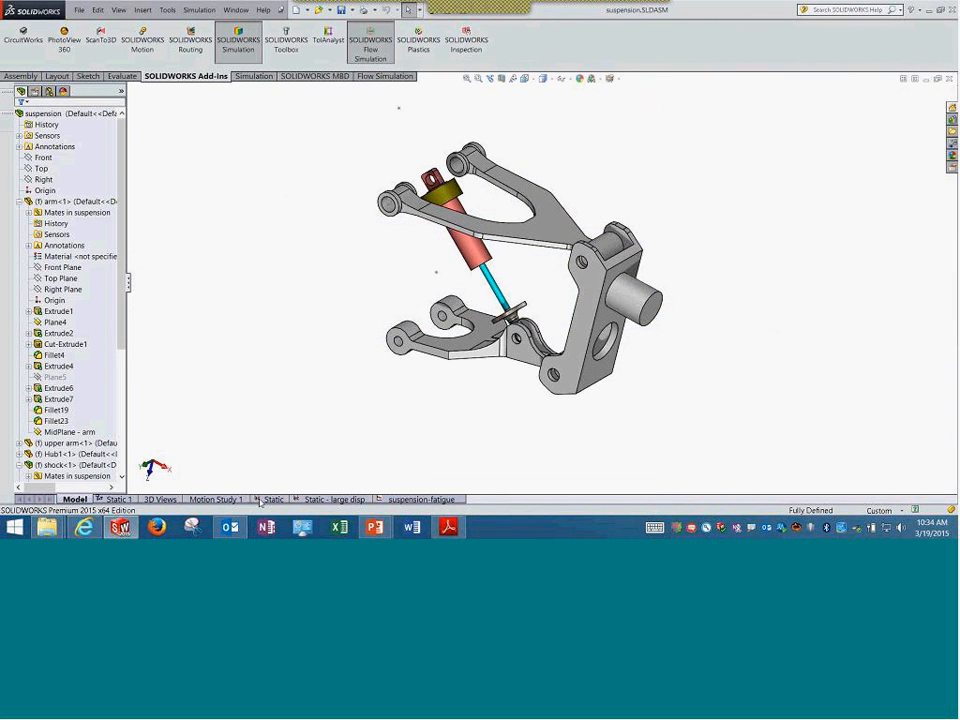
- Examine the variable-amplitude Event-1 definition in the suspension-fatigue study and close it without changes
{"action": "left_click", "coordinate": [420, 499]}
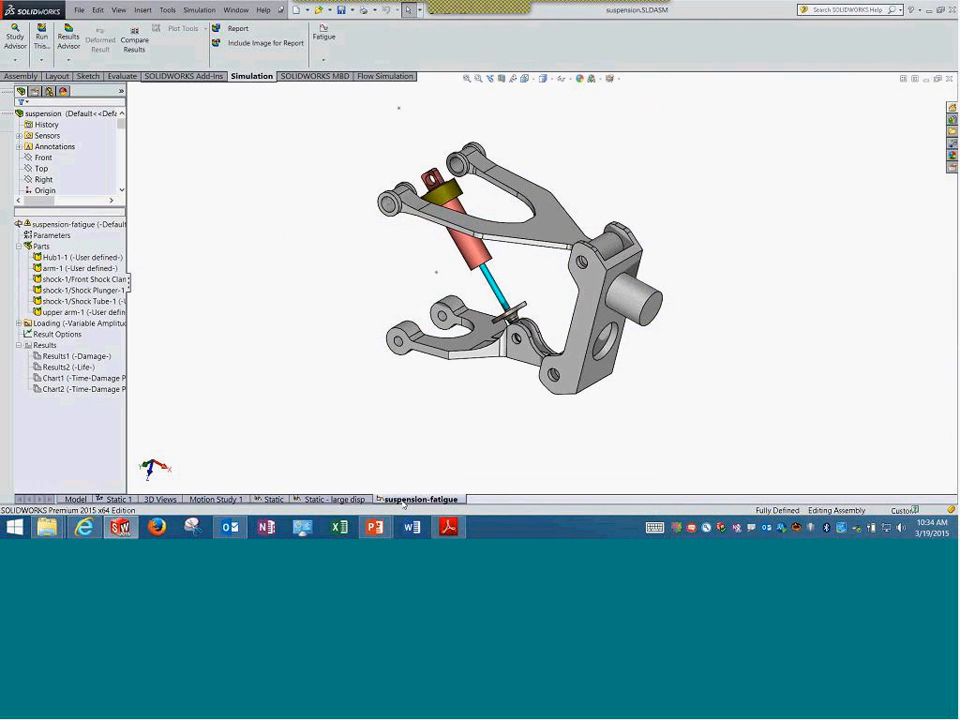
{"action": "left_click", "coordinate": [62, 334]}
{"action": "left_click", "coordinate": [19, 323]}
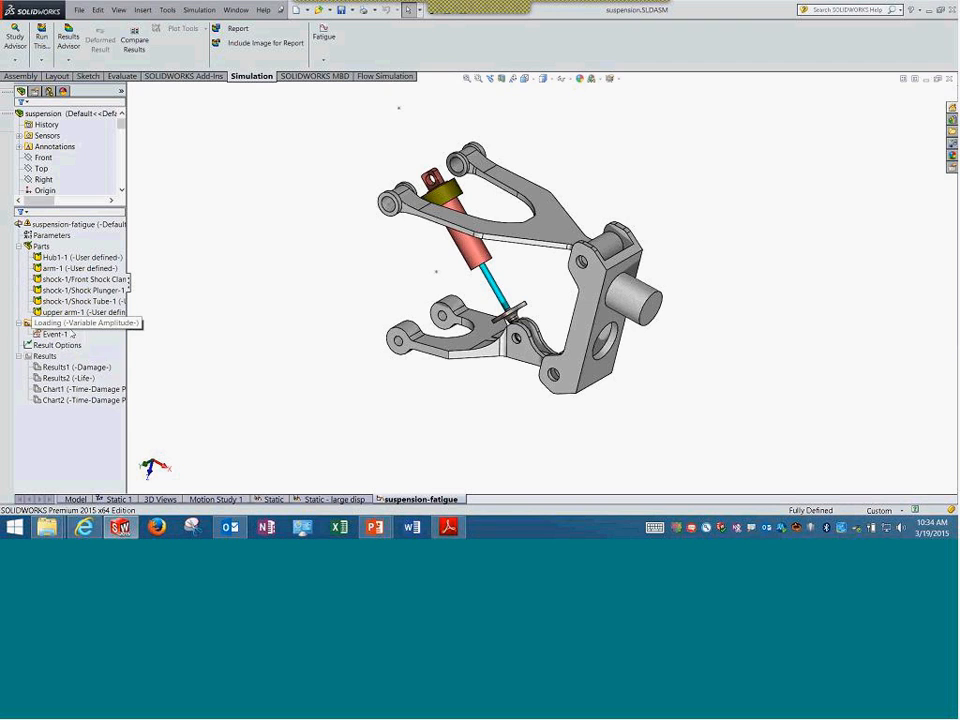
{"action": "right_click", "coordinate": [65, 334]}
{"action": "left_click", "coordinate": [104, 357]}
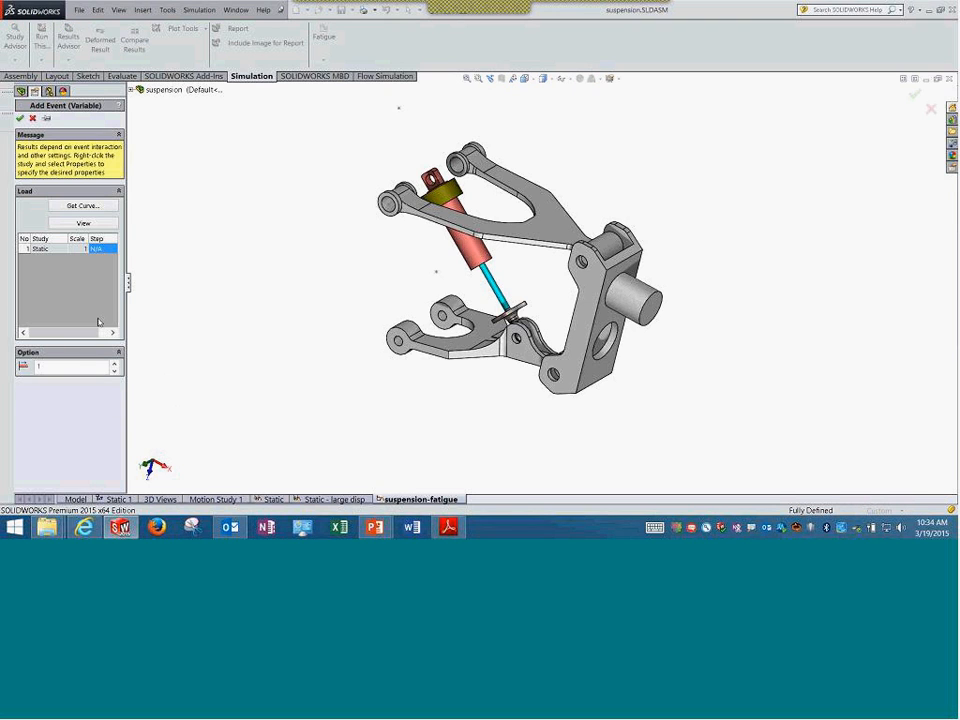
{"action": "left_click_drag", "start_coordinate": [129, 291], "coordinate": [215, 296]}
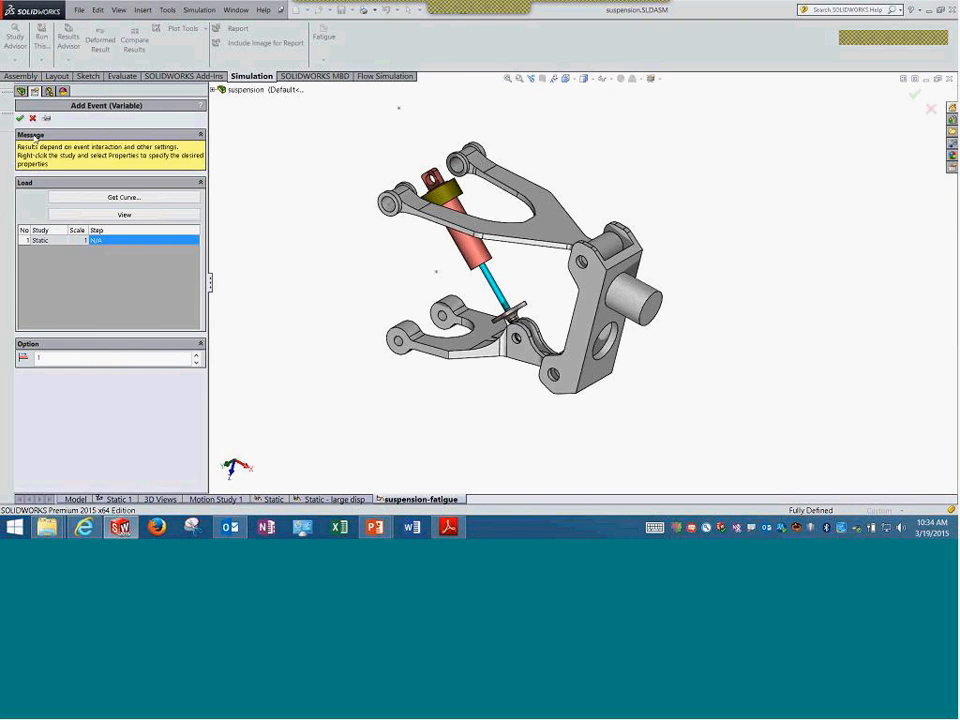
{"action": "left_click", "coordinate": [31, 118]}
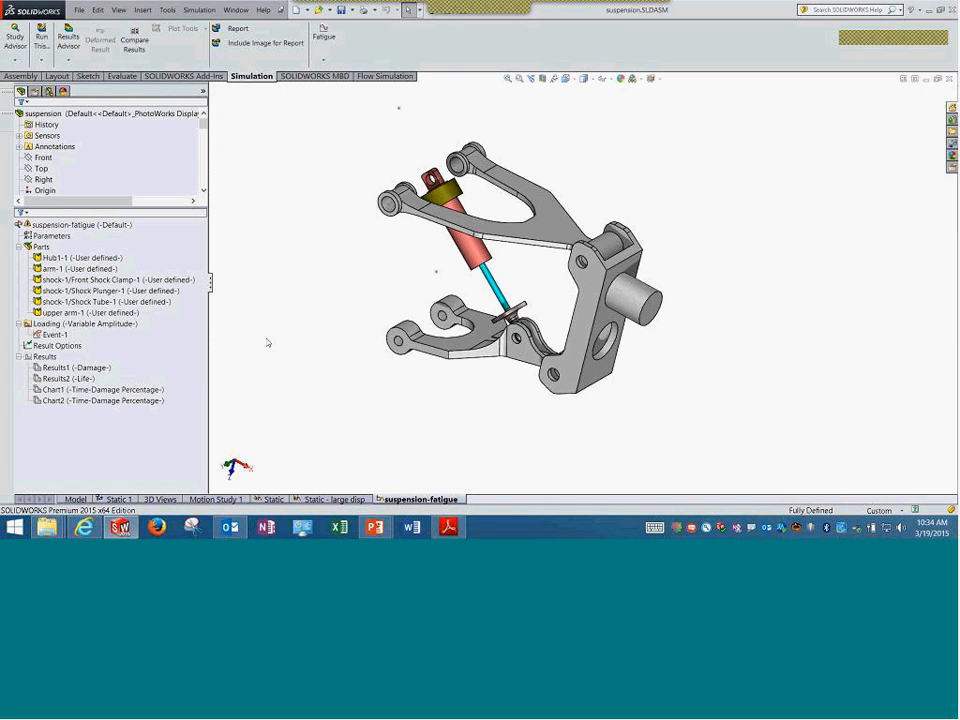
- Run the Static study, continuing past the pin connector rotation question and solving with the large displacement option
{"action": "left_click", "coordinate": [270, 499]}
{"action": "right_click", "coordinate": [66, 223]}
{"action": "left_click", "coordinate": [92, 246]}
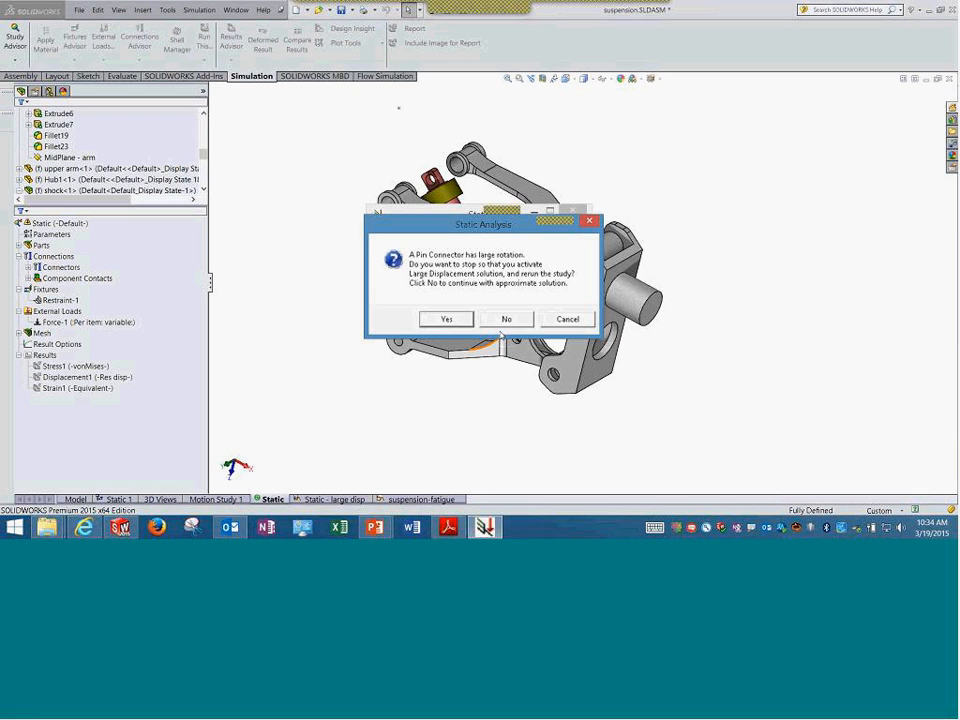
{"action": "left_click", "coordinate": [503, 322]}
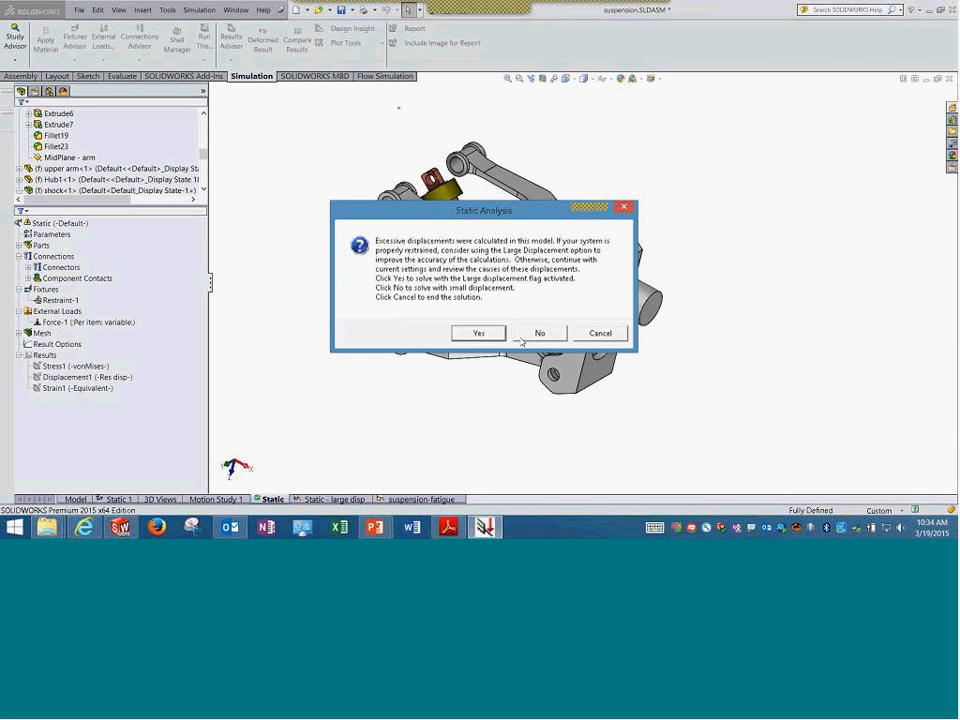
{"action": "left_click", "coordinate": [483, 332]}
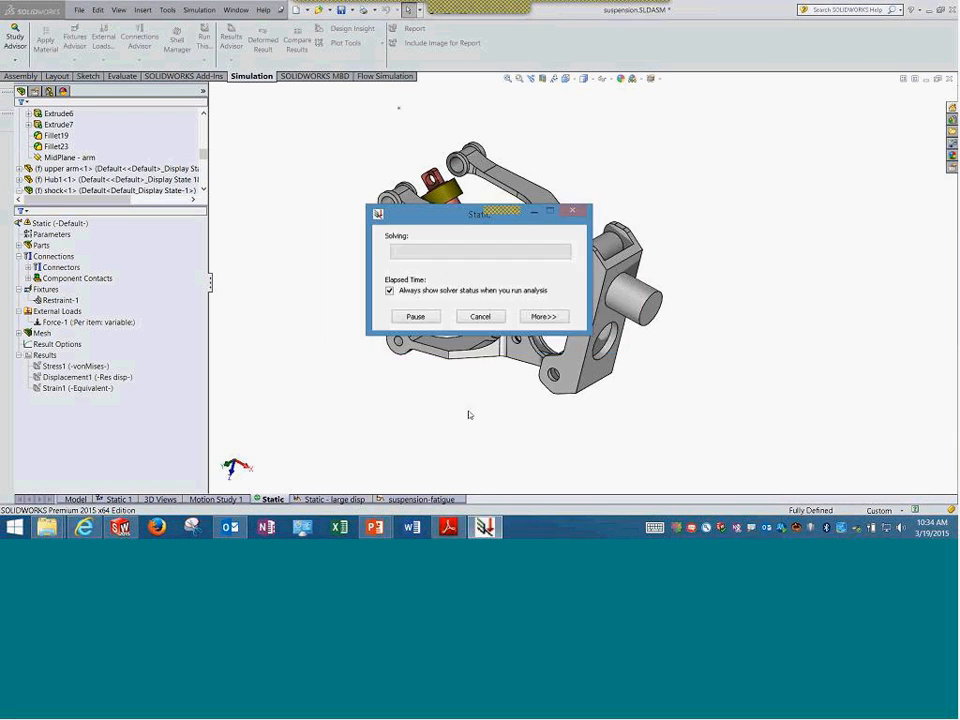
- Show the detailed solver progress of the Static study and reposition its window
{"action": "left_click", "coordinate": [543, 316]}
{"action": "left_click_drag", "start_coordinate": [462, 214], "coordinate": [277, 60]}
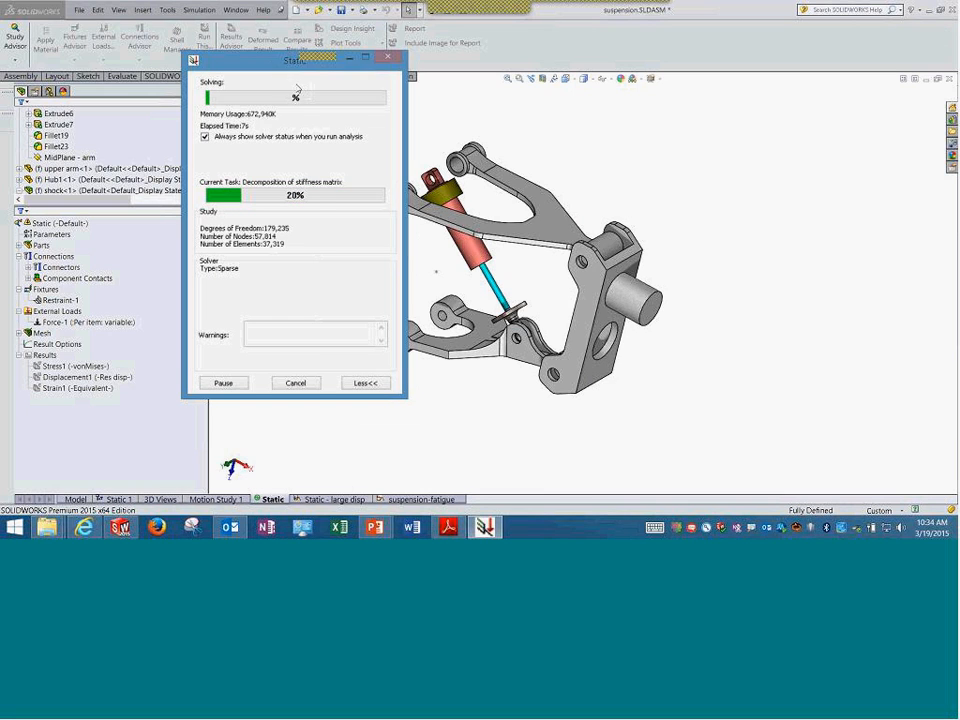
{"action": "left_click_drag", "start_coordinate": [295, 62], "coordinate": [480, 259]}
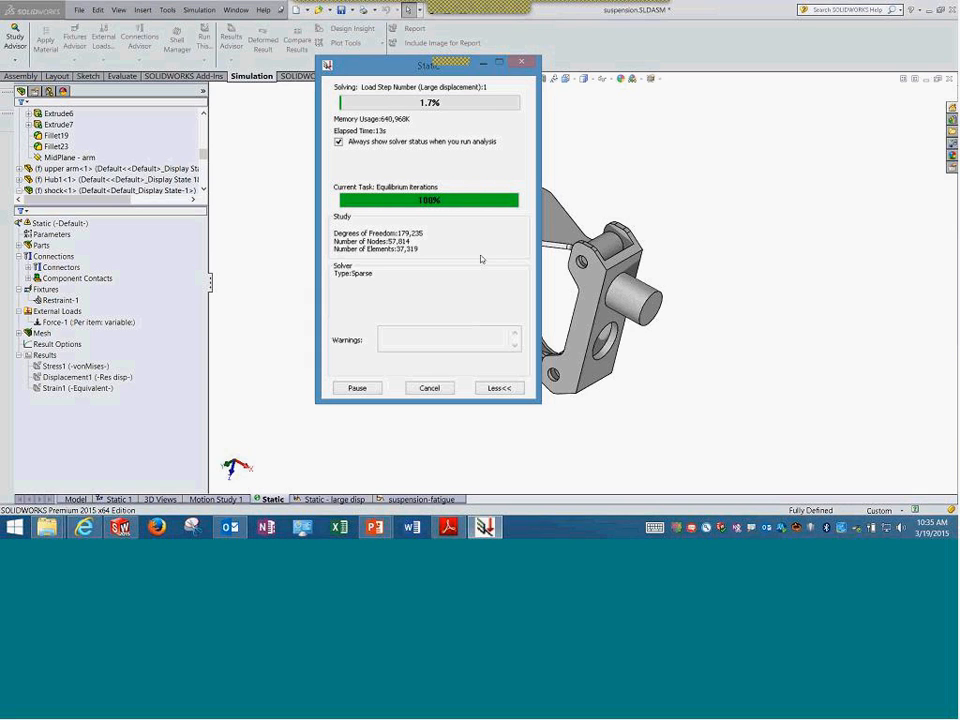
- Switch to the Adobe Reader manual and examine the Lesson 9 sections on events interaction, alternating stress computation and mean stress correction
{"action": "left_click", "coordinate": [452, 527]}
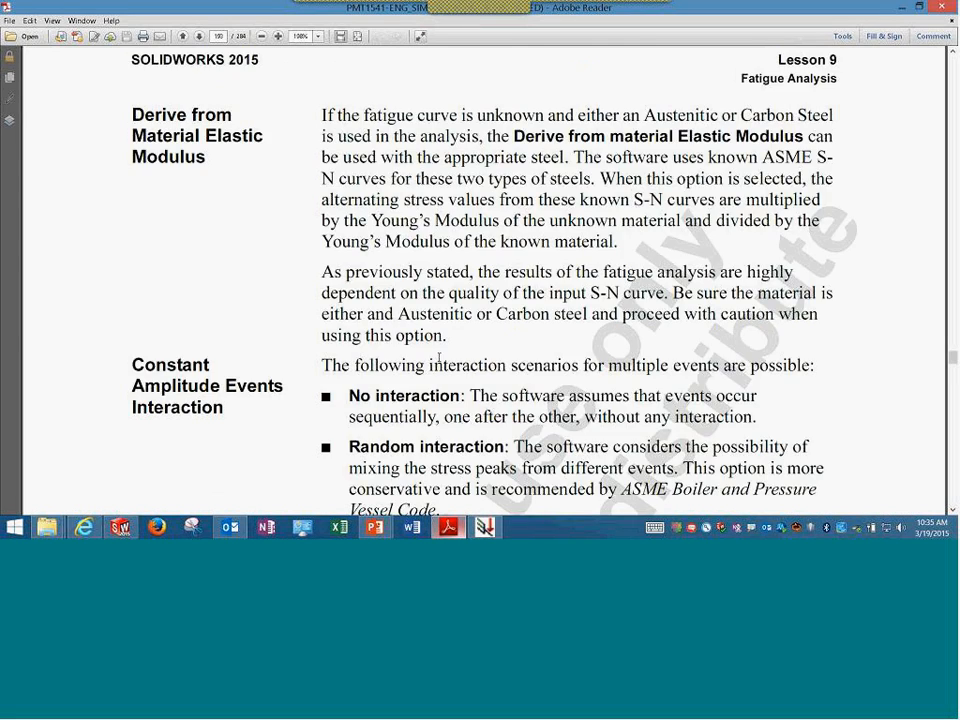
{"action": "scroll", "coordinate": [438, 357], "scroll_direction": "down", "scroll_amount": 10}
{"action": "scroll", "coordinate": [438, 357], "scroll_direction": "up", "scroll_amount": 6}
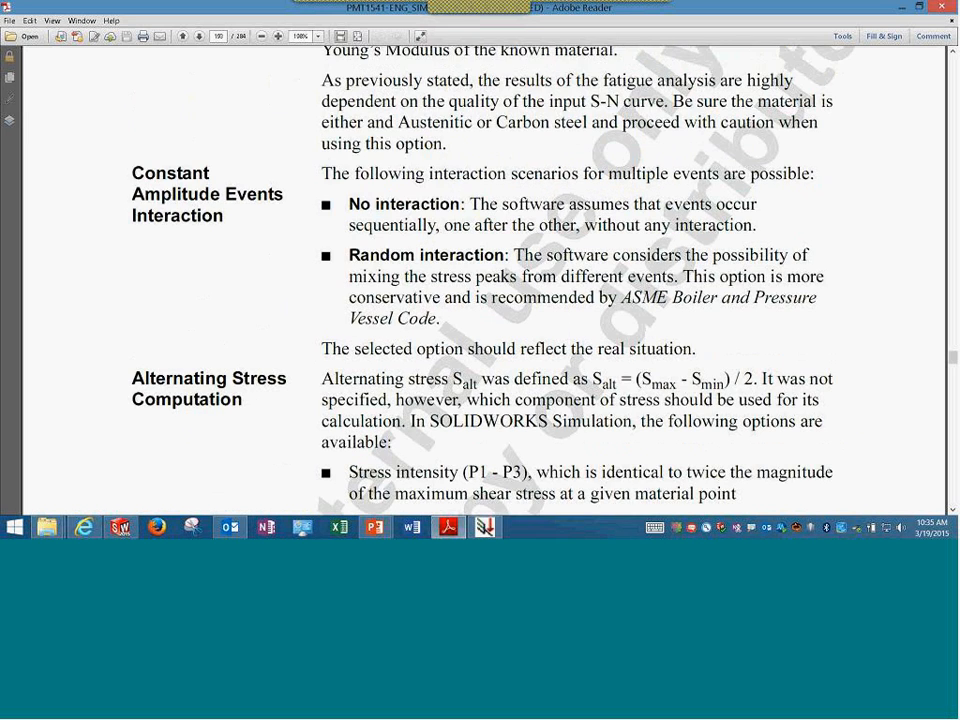
{"action": "scroll", "coordinate": [438, 357], "scroll_direction": "down", "scroll_amount": 1}
{"action": "scroll", "coordinate": [444, 355], "scroll_direction": "down", "scroll_amount": 4}
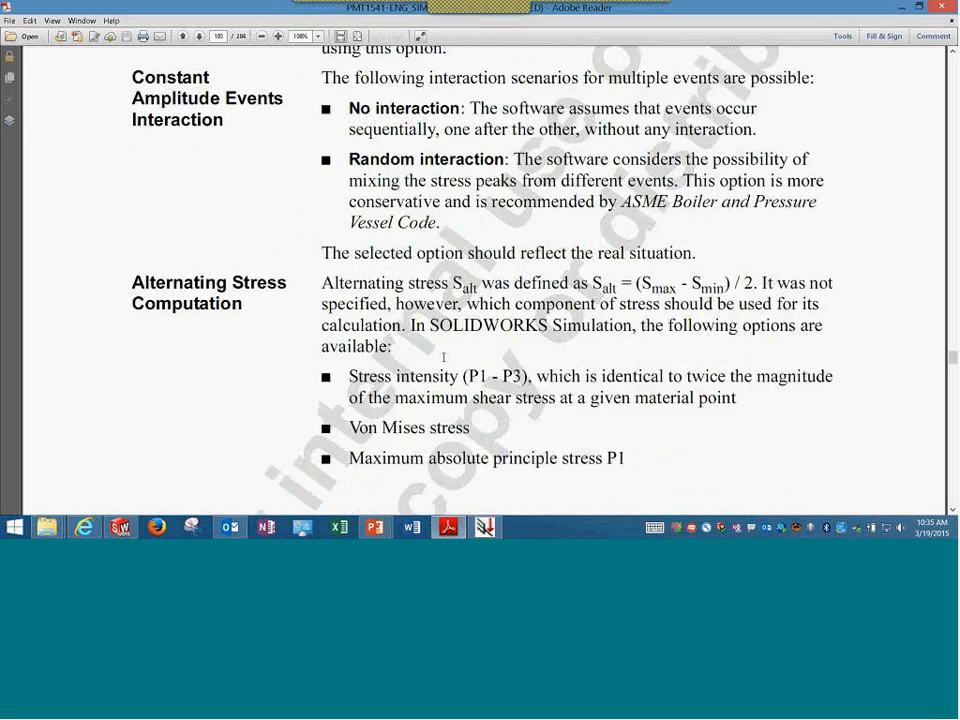
{"action": "scroll", "coordinate": [444, 357], "scroll_direction": "down", "scroll_amount": 14}
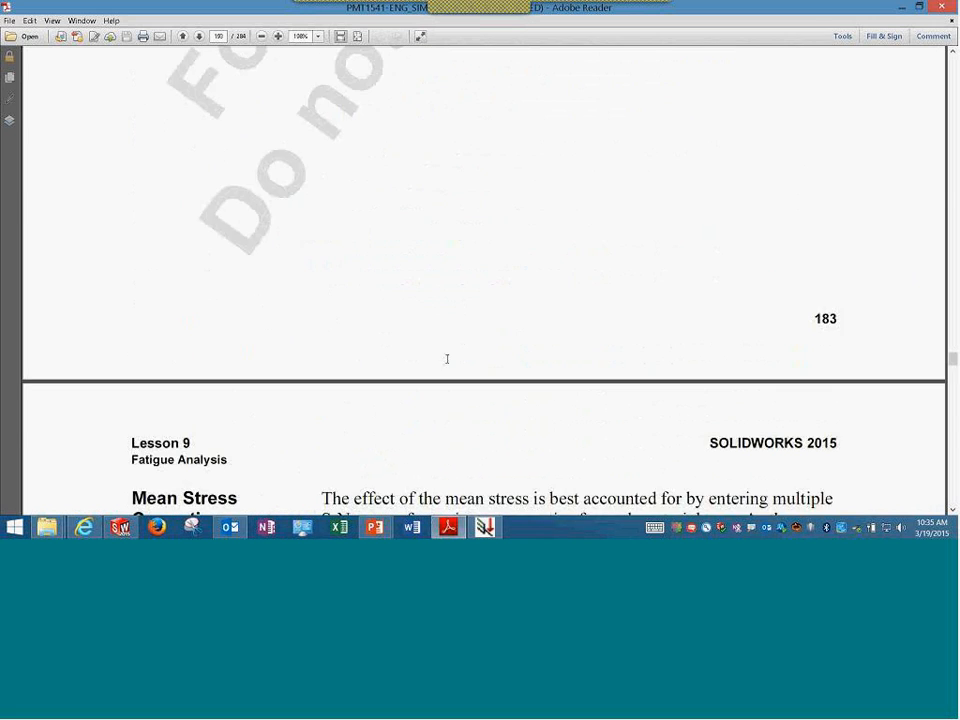
{"action": "scroll", "coordinate": [447, 358], "scroll_direction": "up", "scroll_amount": 2}
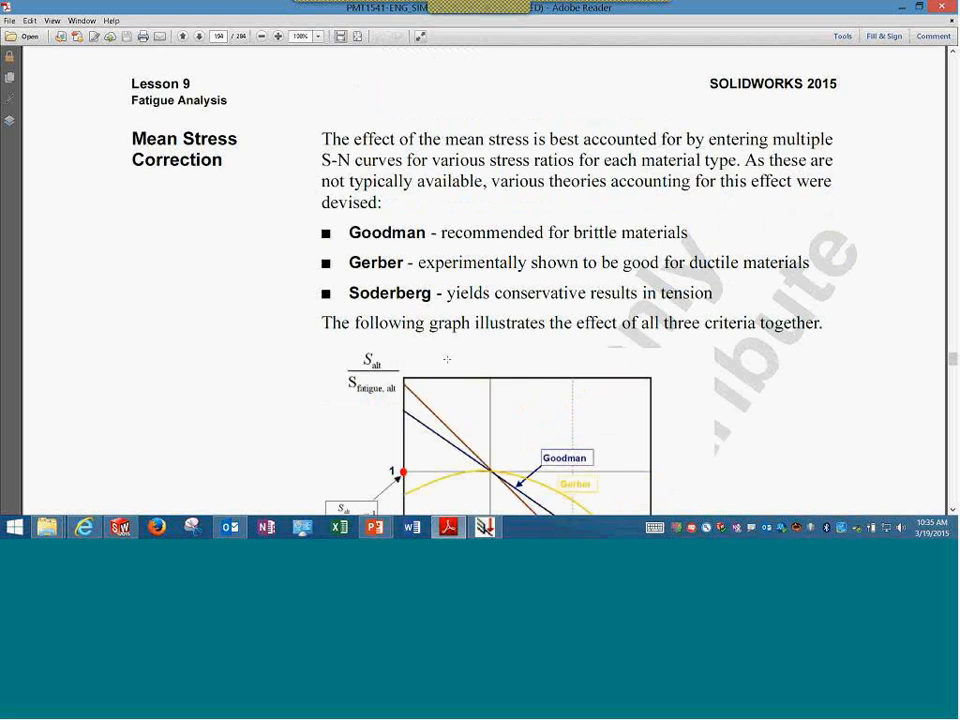
{"action": "scroll", "coordinate": [422, 343], "scroll_direction": "down", "scroll_amount": 4}
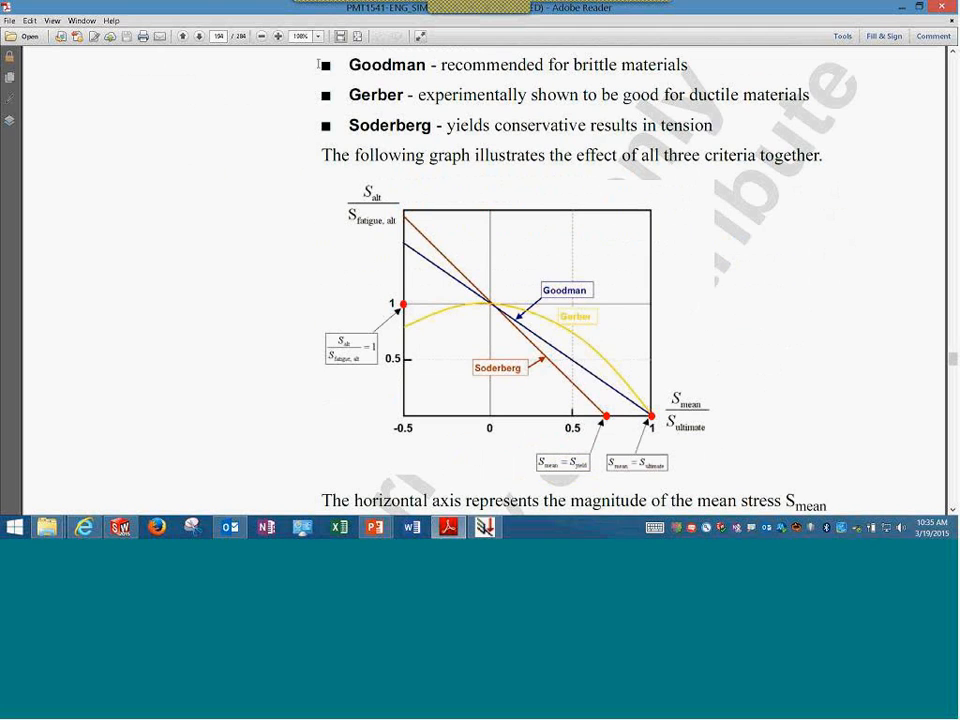
{"action": "left_click", "coordinate": [262, 37]}
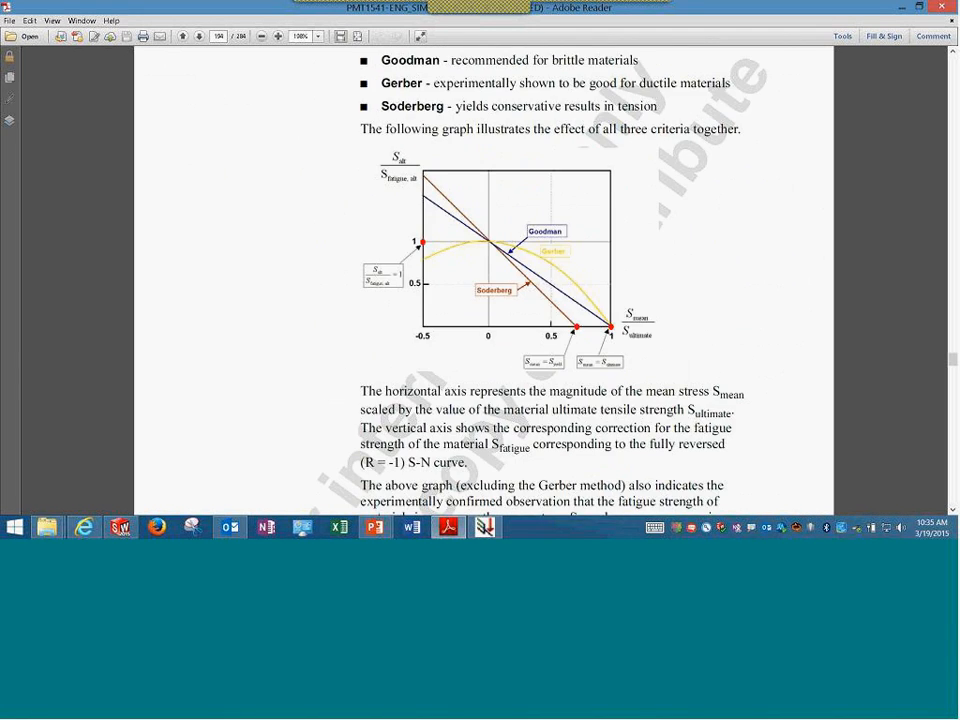
{"action": "scroll", "coordinate": [301, 177], "scroll_direction": "up", "scroll_amount": 1}
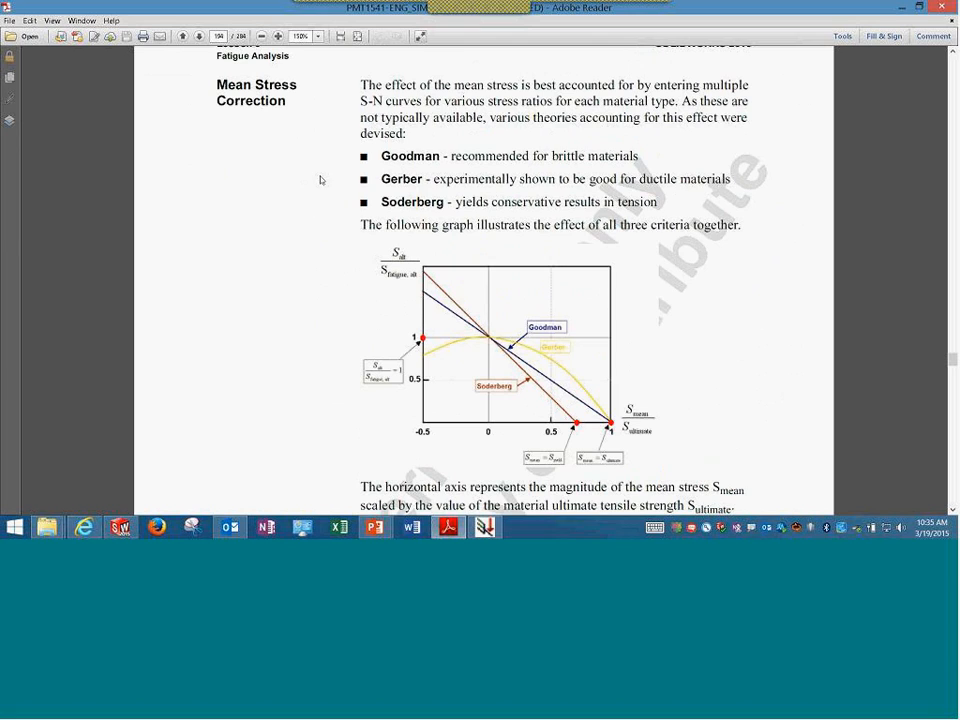
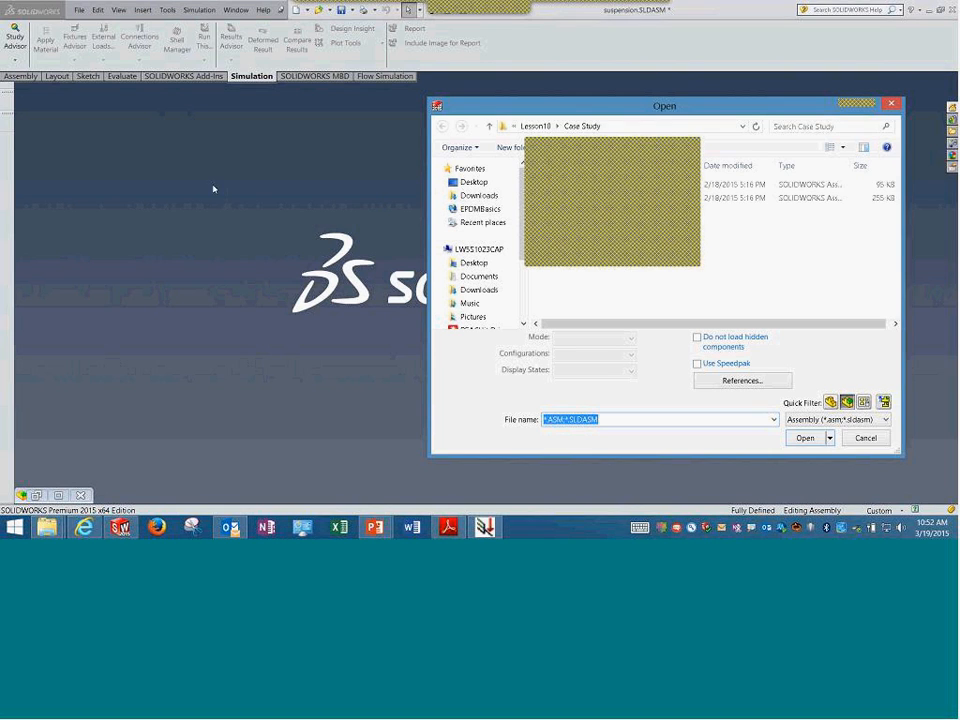
- Open clip.SLDASM from the Lesson11 Exercises folder, accepting the mismatched arm file and rebuilding the assembly
{"action": "left_click", "coordinate": [540, 127]}
{"action": "left_click", "coordinate": [605, 127]}
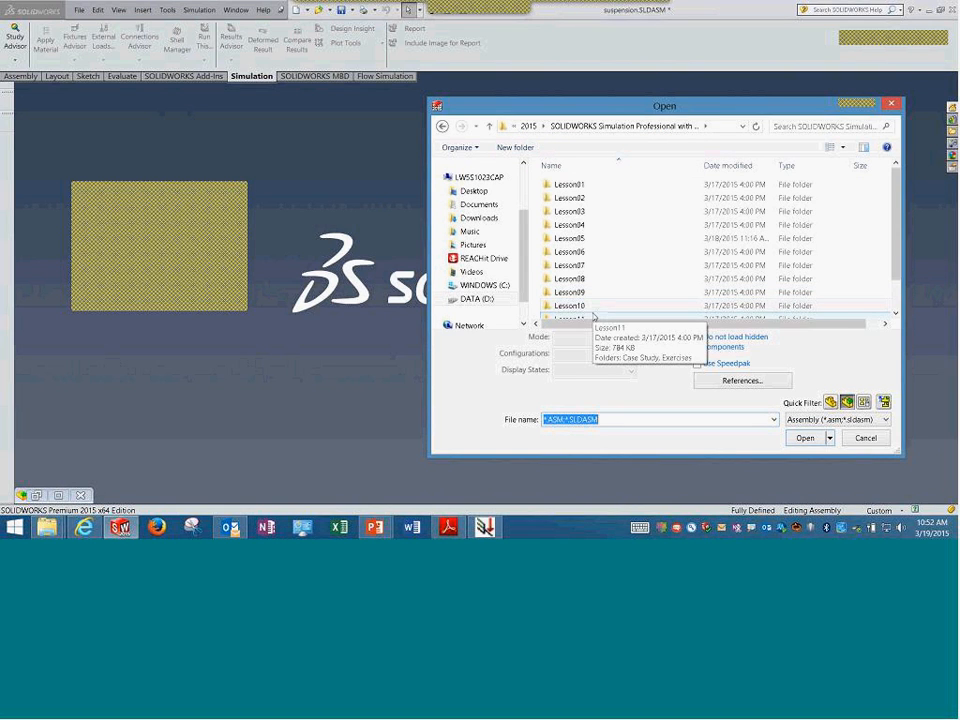
{"action": "left_click", "coordinate": [594, 316]}
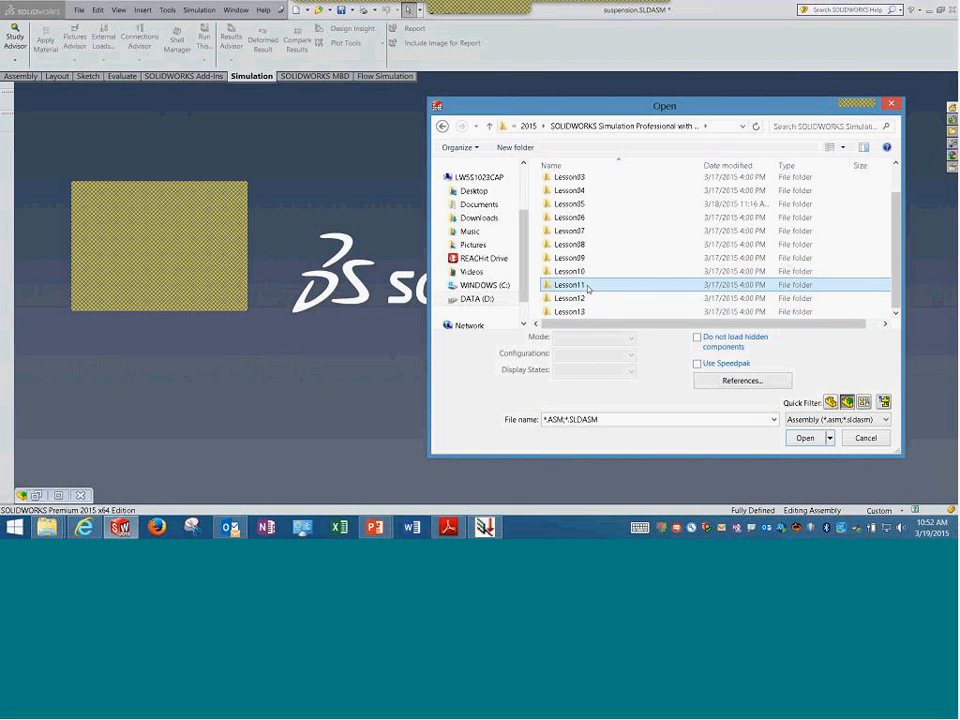
{"action": "double_click", "coordinate": [588, 289]}
{"action": "double_click", "coordinate": [572, 198]}
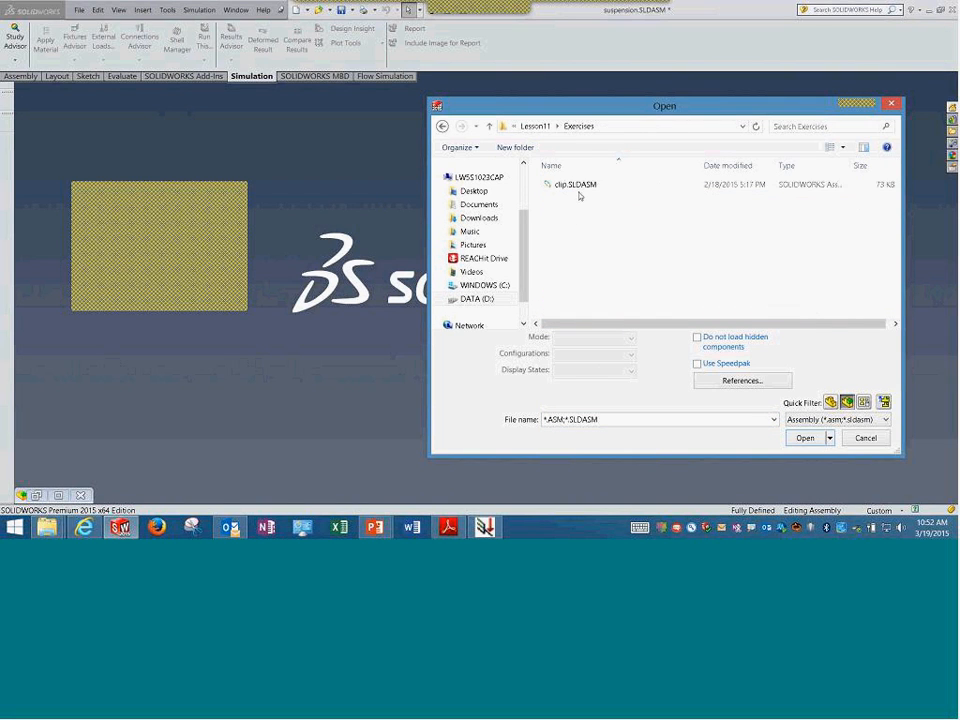
{"action": "double_click", "coordinate": [578, 185]}
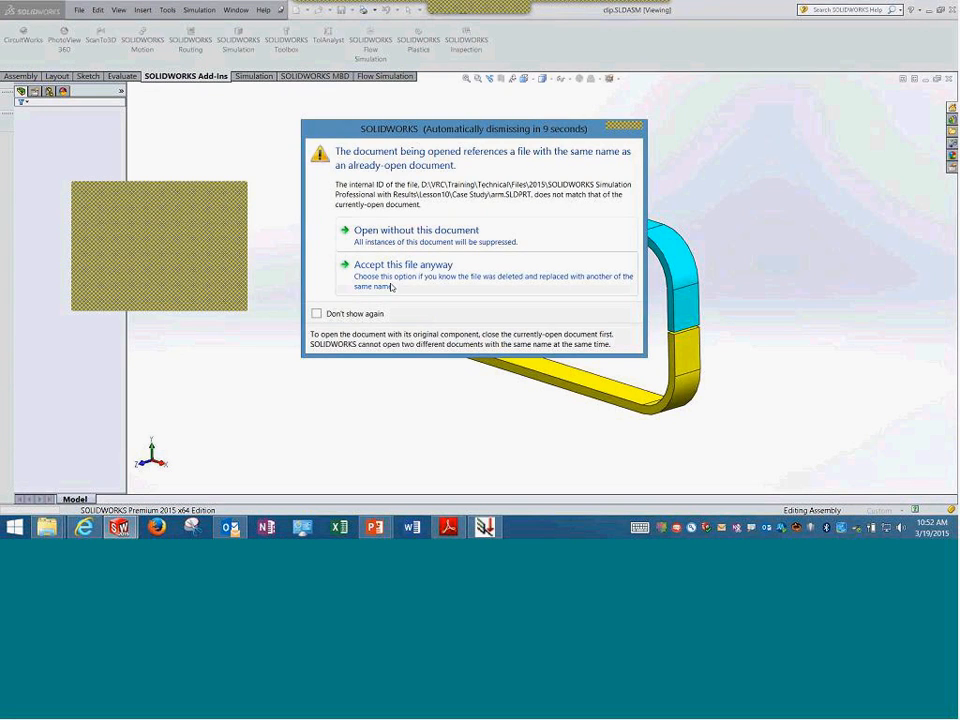
{"action": "left_click", "coordinate": [391, 280]}
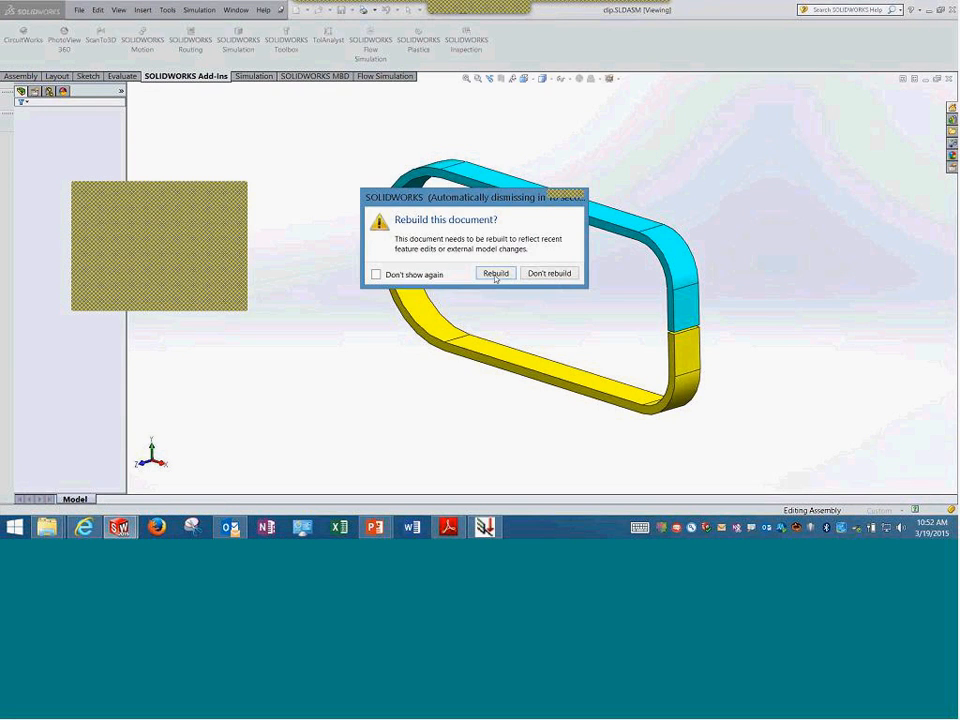
{"action": "left_click", "coordinate": [495, 276]}
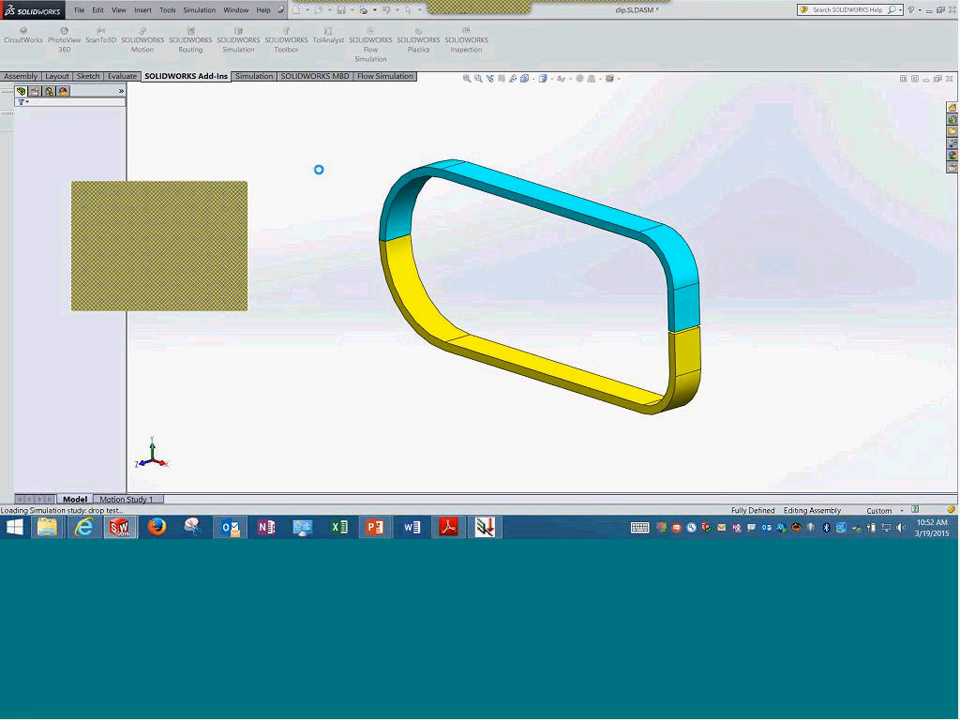
{"action": "left_click", "coordinate": [422, 97]}
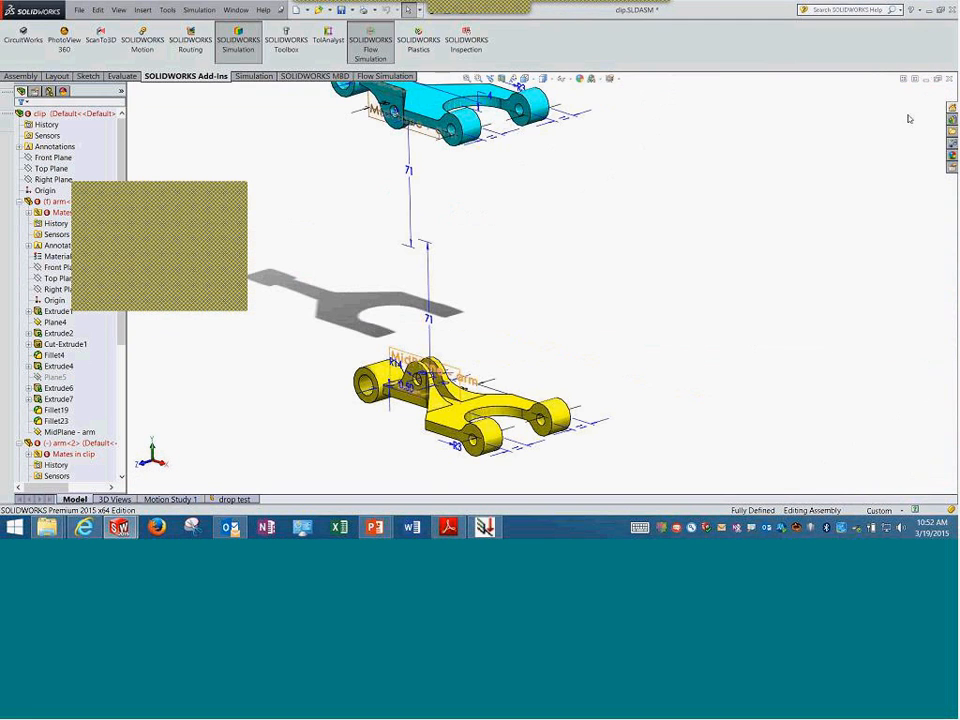
- Close the clip assembly without saving and check which documents are still open
{"action": "left_click", "coordinate": [949, 79]}
{"action": "left_click", "coordinate": [540, 278]}
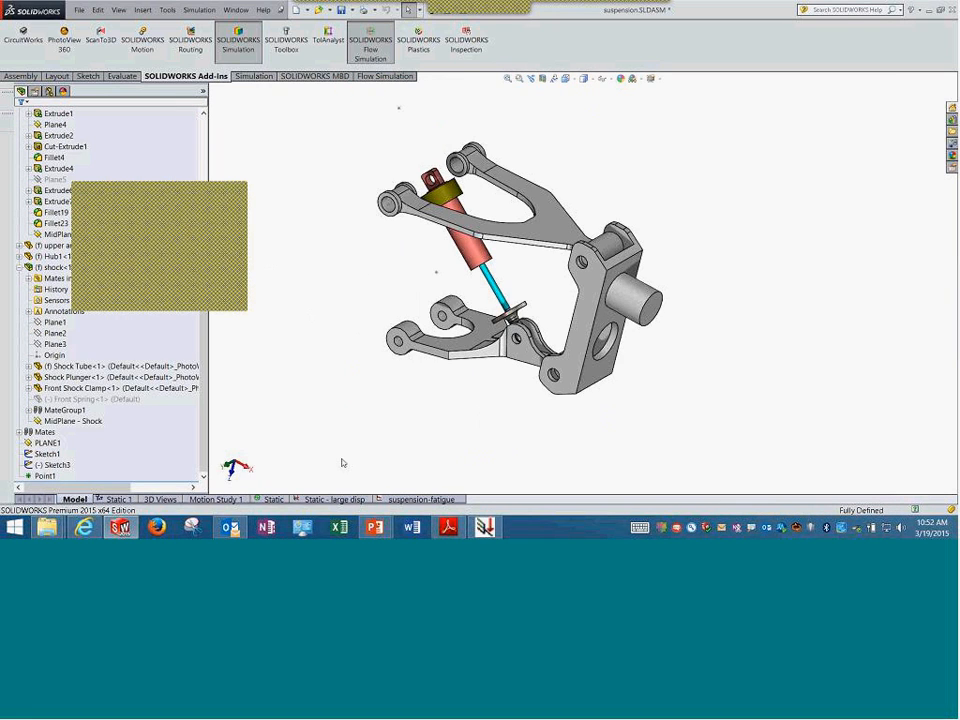
{"action": "left_click", "coordinate": [236, 9]}
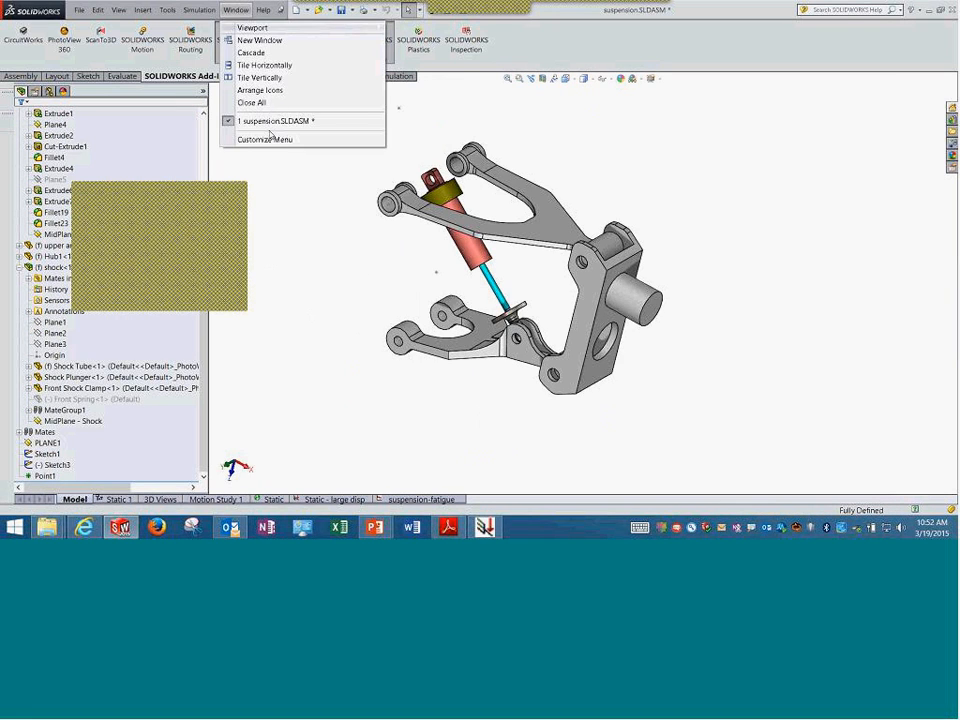
{"action": "left_click", "coordinate": [615, 126]}
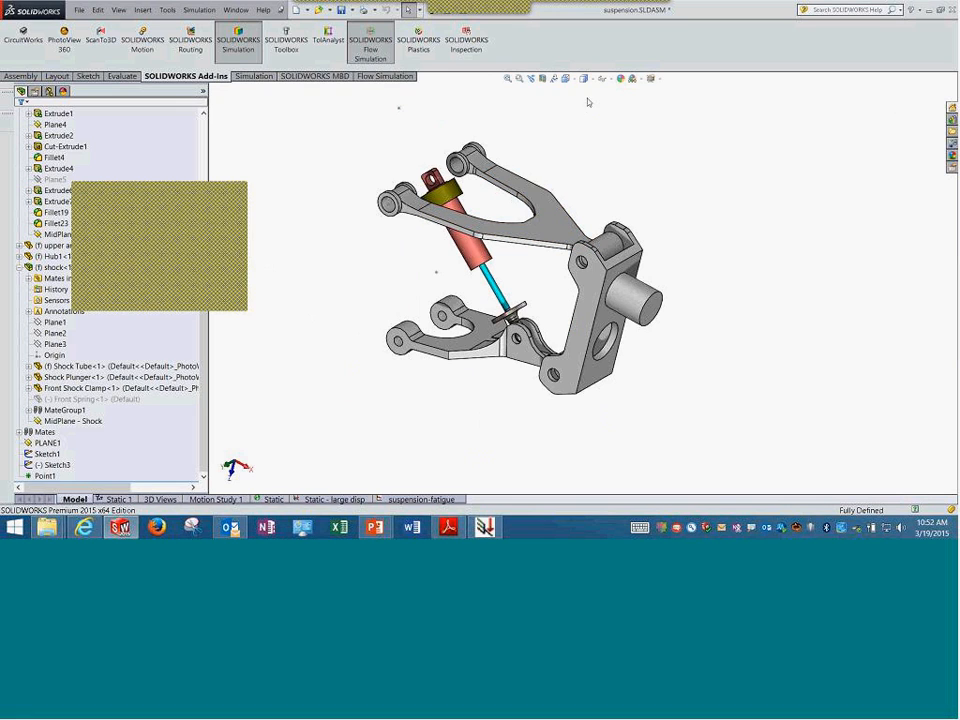
{"action": "left_click", "coordinate": [236, 9]}
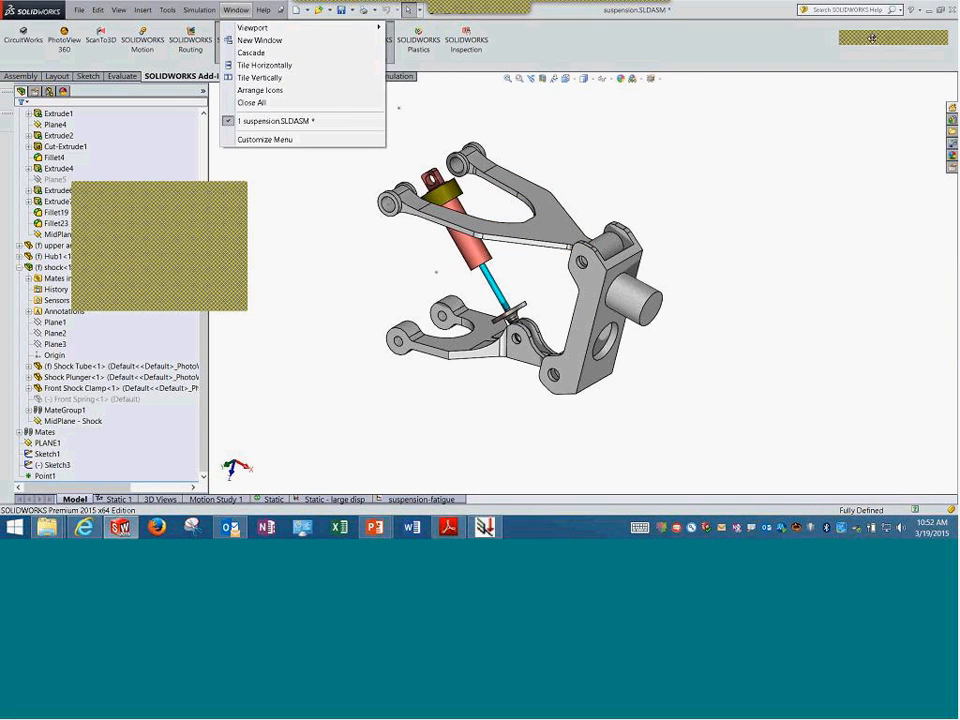
- Open the Camera assembly from the Lesson11 Case Study folder
{"action": "left_click", "coordinate": [79, 10]}
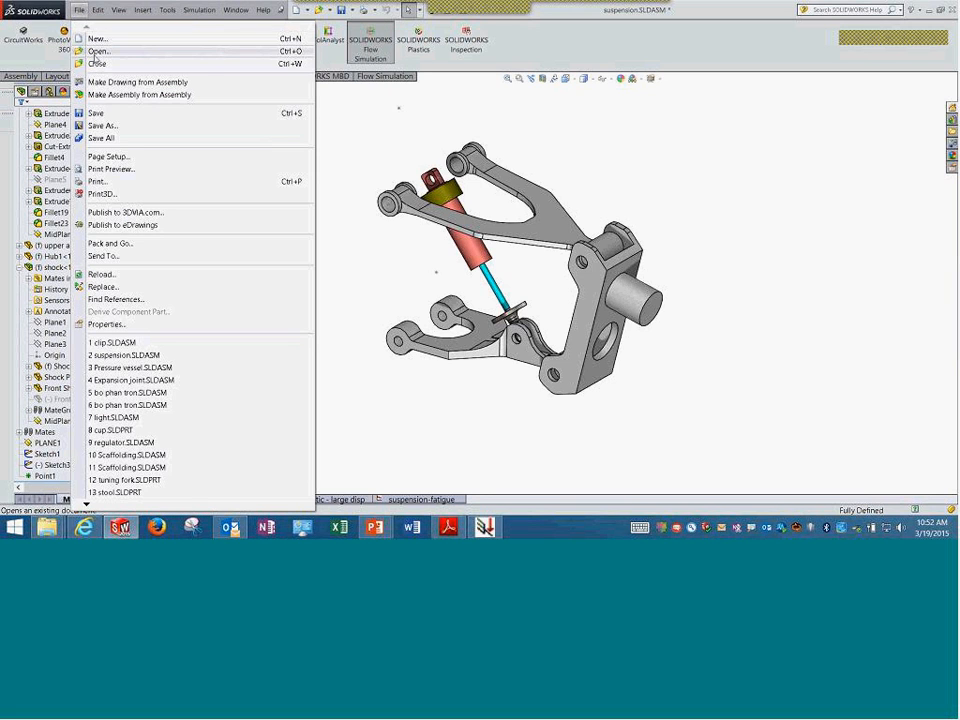
{"action": "left_click", "coordinate": [95, 52]}
{"action": "left_click", "coordinate": [521, 126]}
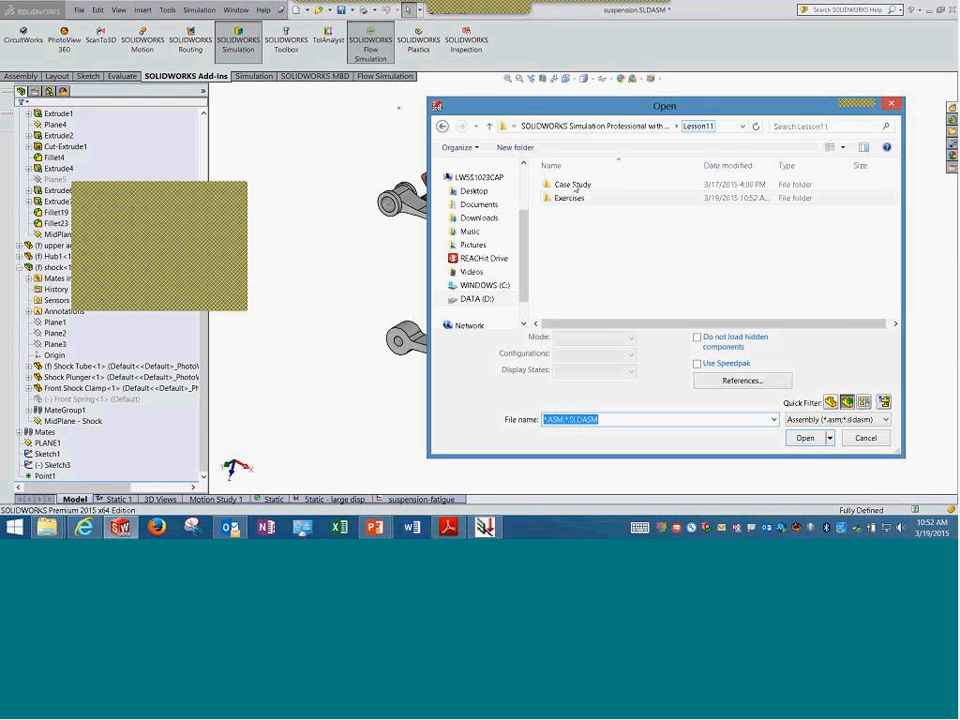
{"action": "double_click", "coordinate": [576, 188]}
{"action": "double_click", "coordinate": [576, 186]}
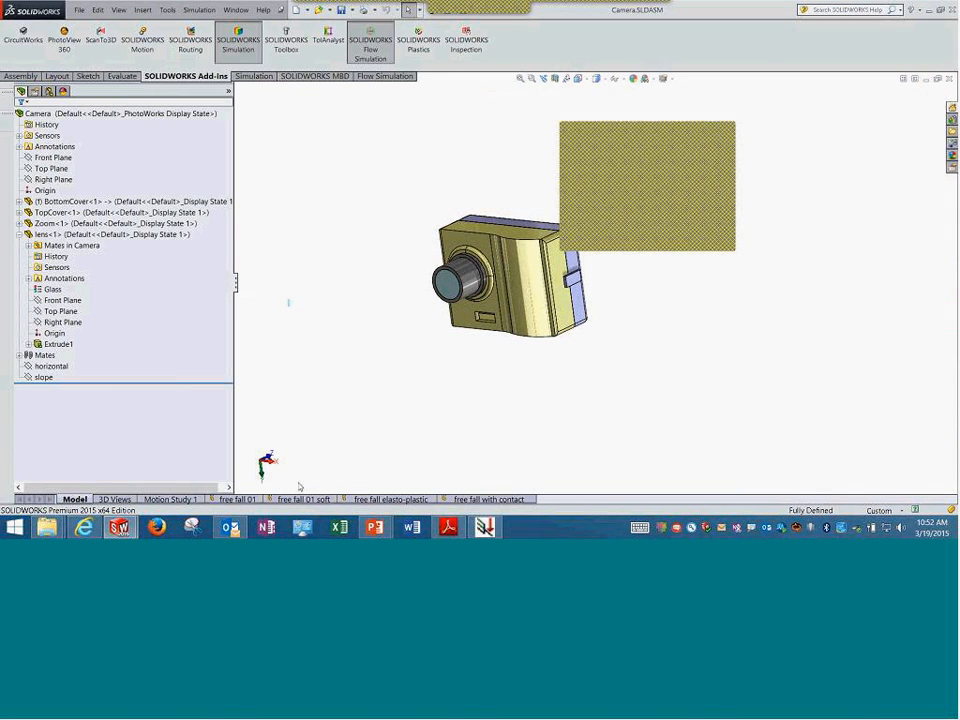
- Activate the free fall 01 study and expand its Parts folder to show the components with their materials
{"action": "left_click", "coordinate": [237, 499]}
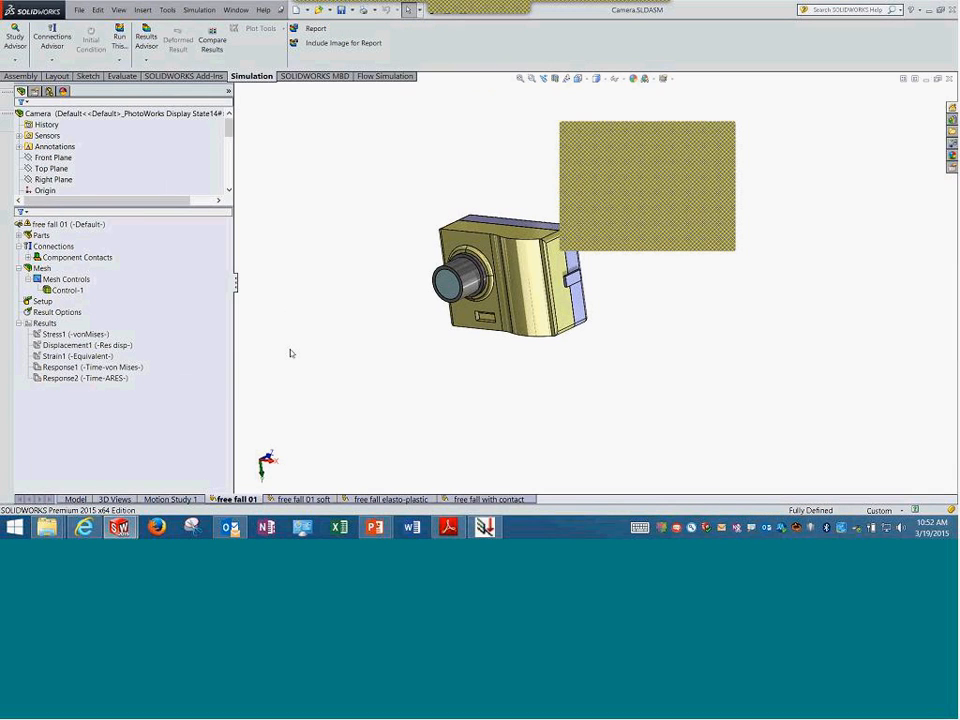
{"action": "left_click", "coordinate": [43, 268]}
{"action": "left_click", "coordinate": [373, 312]}
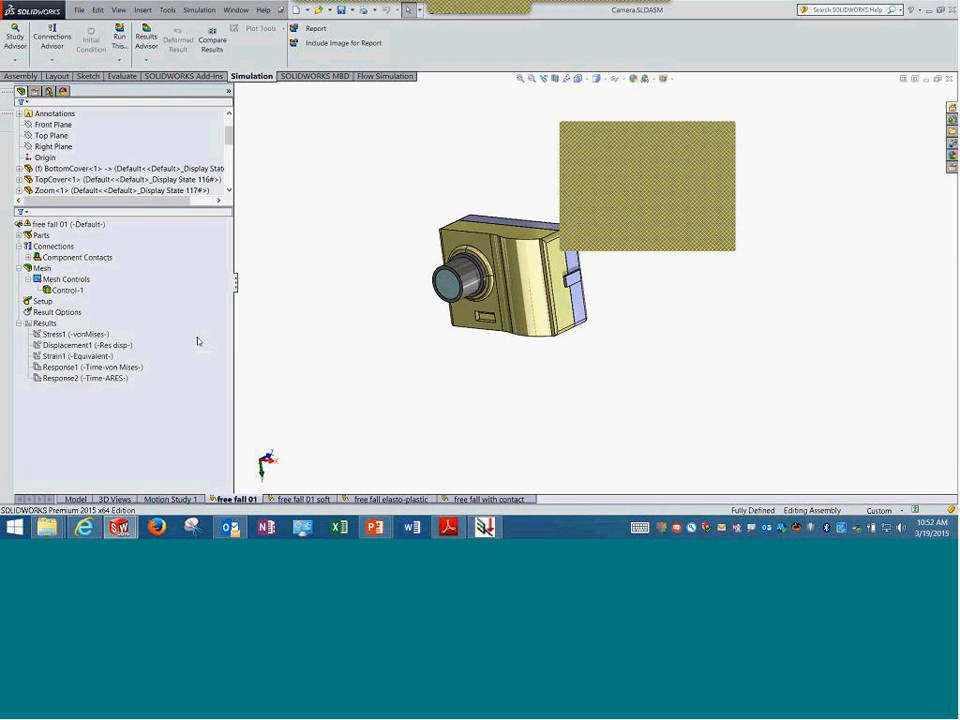
{"action": "left_click", "coordinate": [27, 236]}
{"action": "left_click", "coordinate": [19, 235]}
{"action": "left_click", "coordinate": [58, 247]}
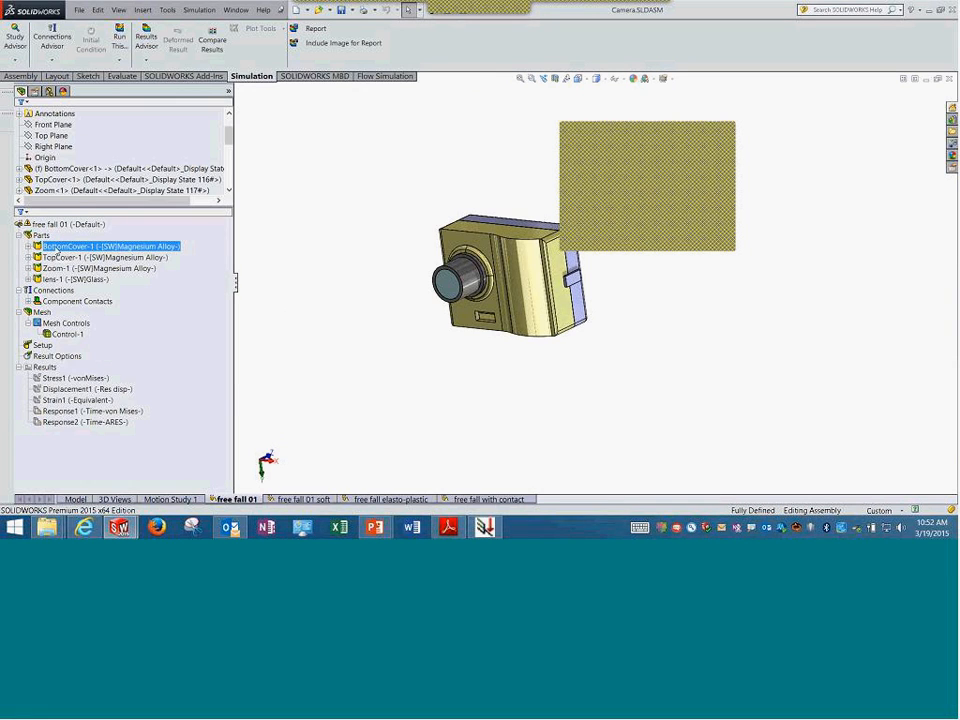
- Start a new simulation study, choose the Drop Test type, and cancel its creation
{"action": "left_click", "coordinate": [294, 486]}
{"action": "right_click", "coordinate": [229, 500]}
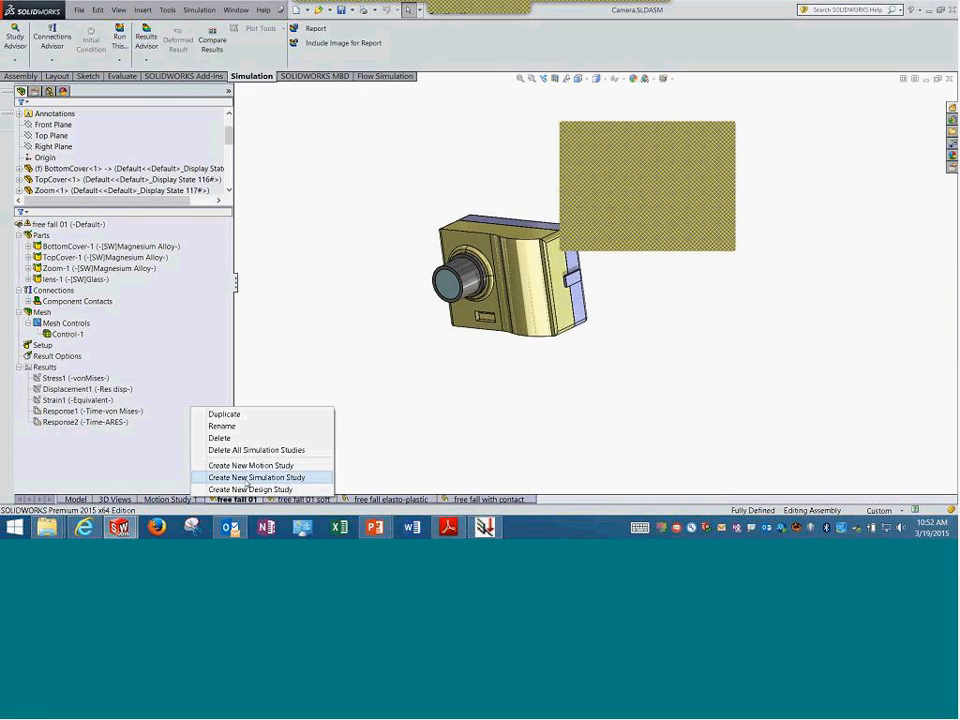
{"action": "left_click", "coordinate": [243, 480]}
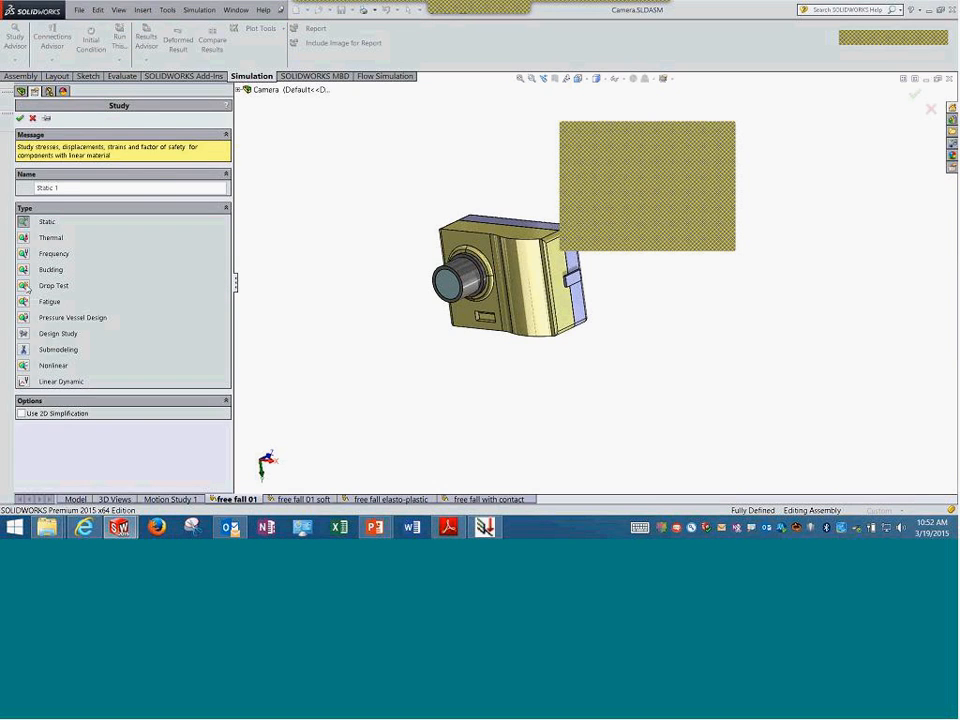
{"action": "left_click", "coordinate": [52, 287]}
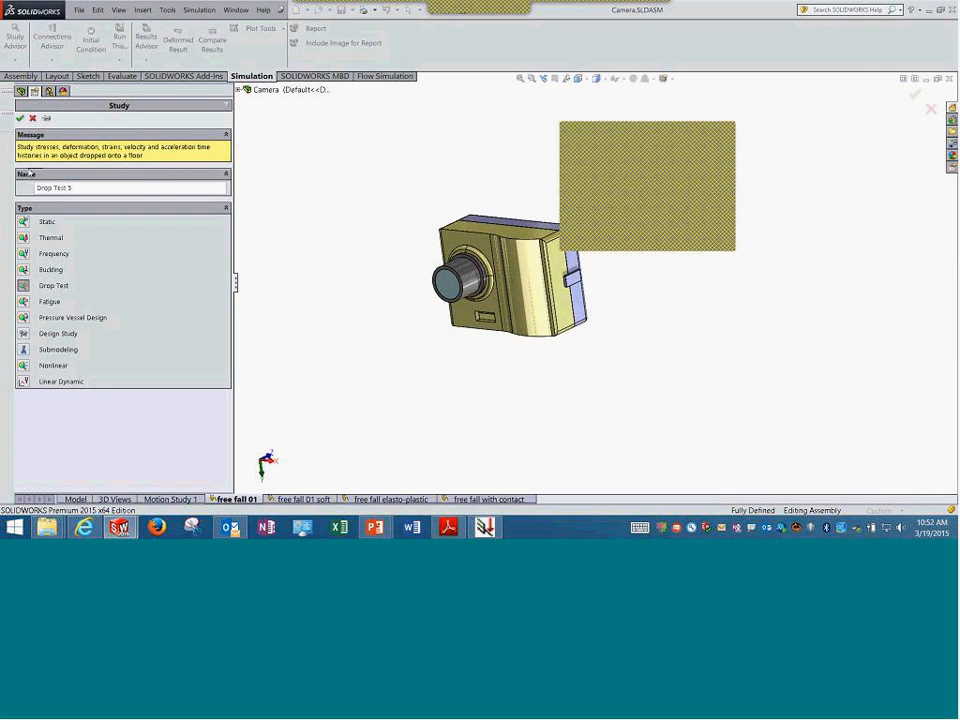
{"action": "left_click", "coordinate": [35, 119]}
- Examine BottomCover-1's Magnesium Alloy under the Linear Elastic Isotropic and Plasticity - von Mises model types, closing without applying
{"action": "left_click", "coordinate": [60, 303]}
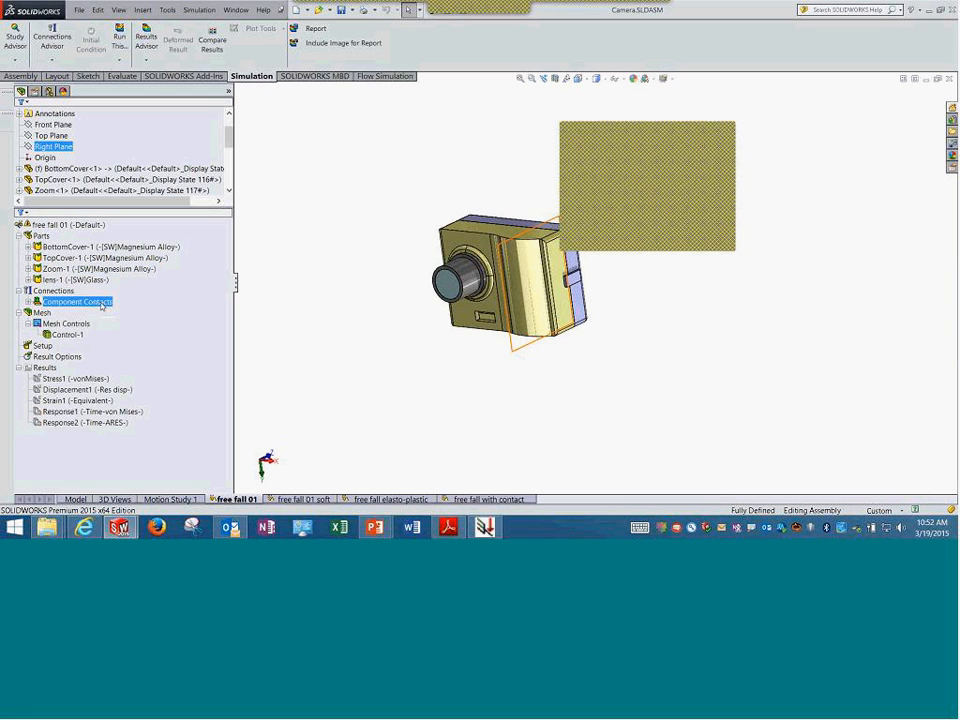
{"action": "right_click", "coordinate": [86, 253]}
{"action": "key", "text": "Escape"}
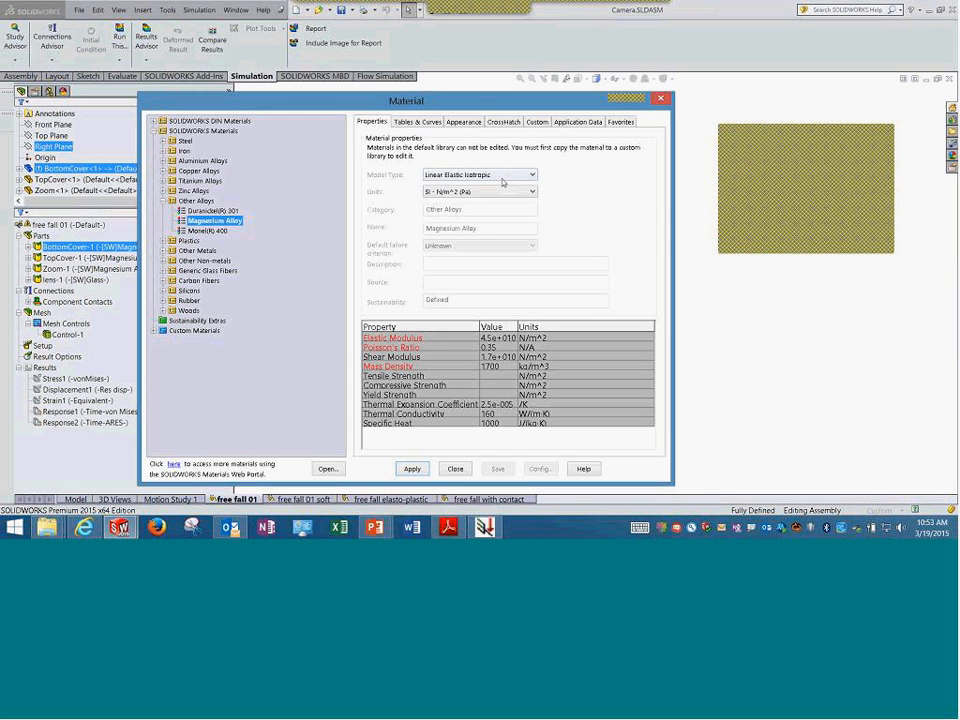
{"action": "left_click", "coordinate": [476, 175]}
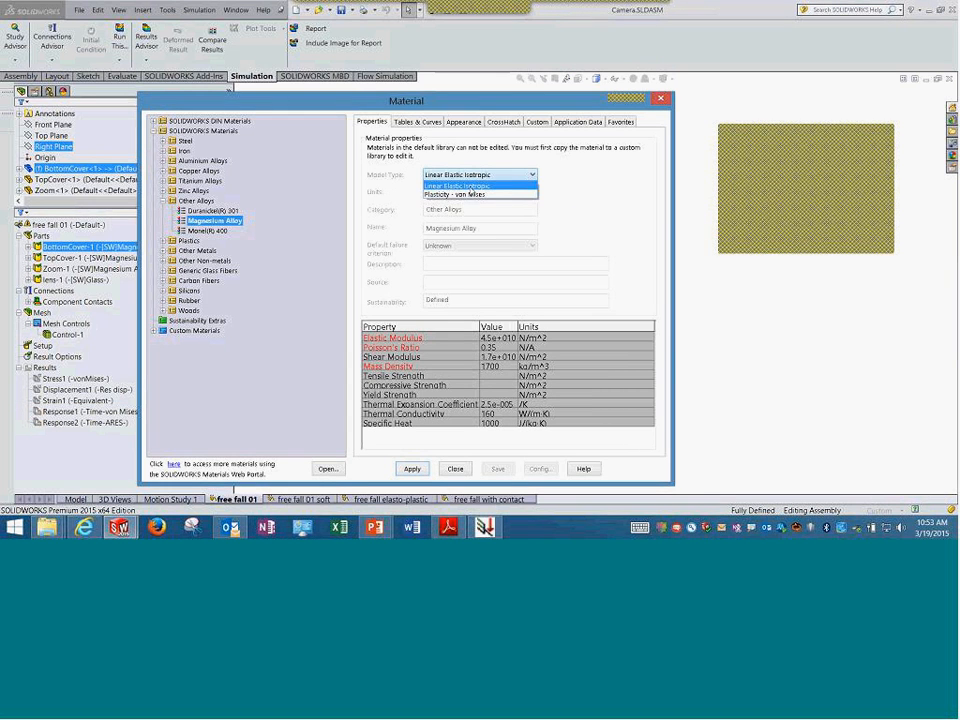
{"action": "left_click", "coordinate": [476, 195]}
{"action": "left_click", "coordinate": [478, 176]}
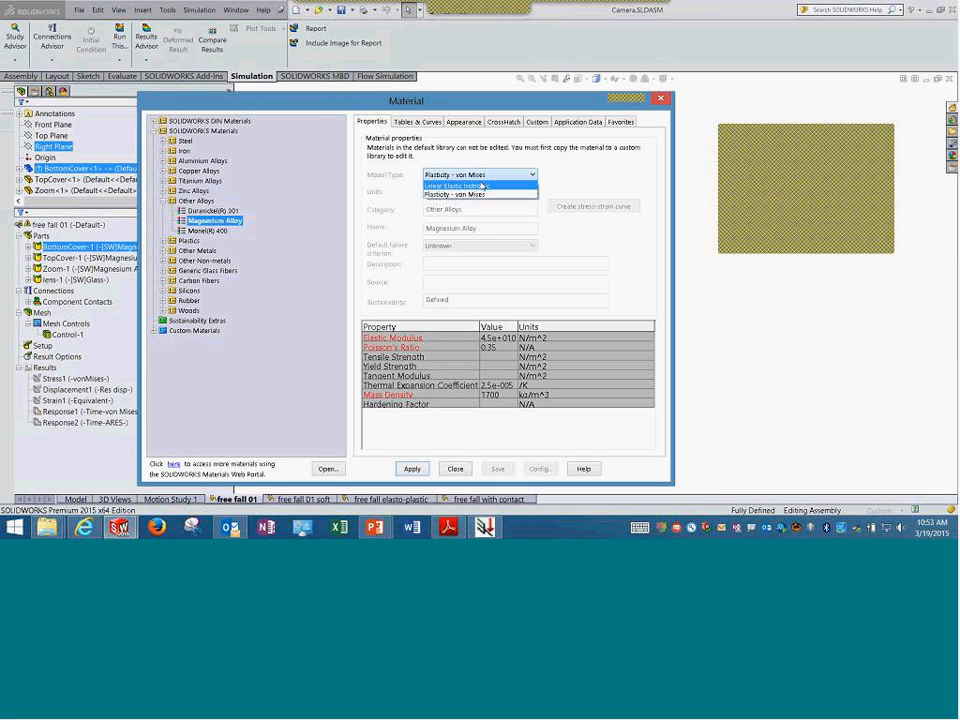
{"action": "left_click", "coordinate": [482, 186]}
{"action": "left_click", "coordinate": [483, 177]}
{"action": "left_click", "coordinate": [477, 195]}
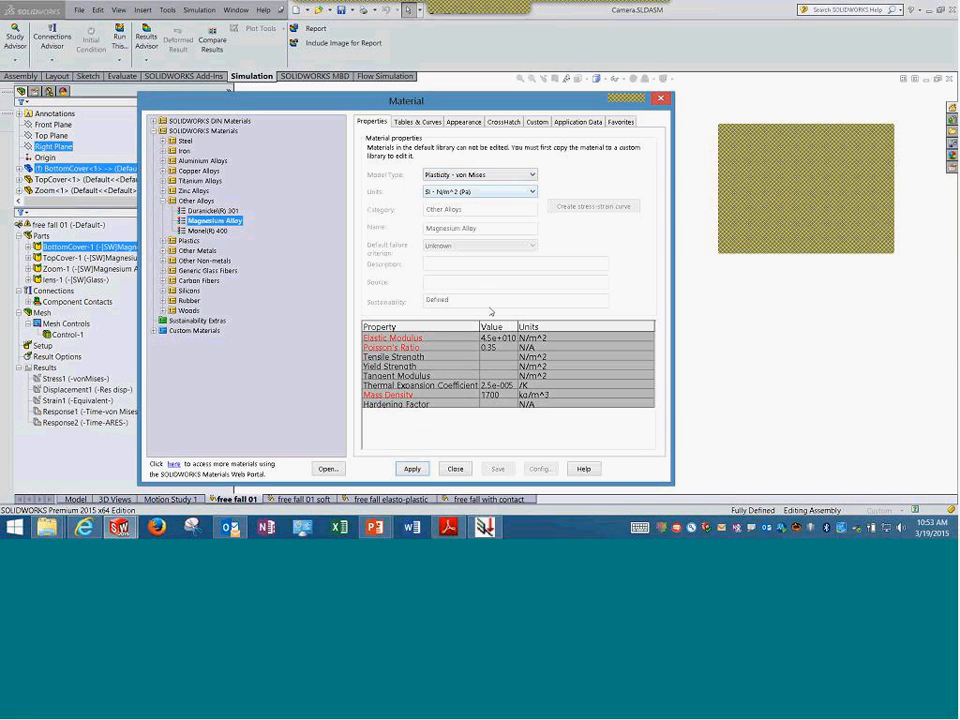
{"action": "left_click", "coordinate": [461, 471]}
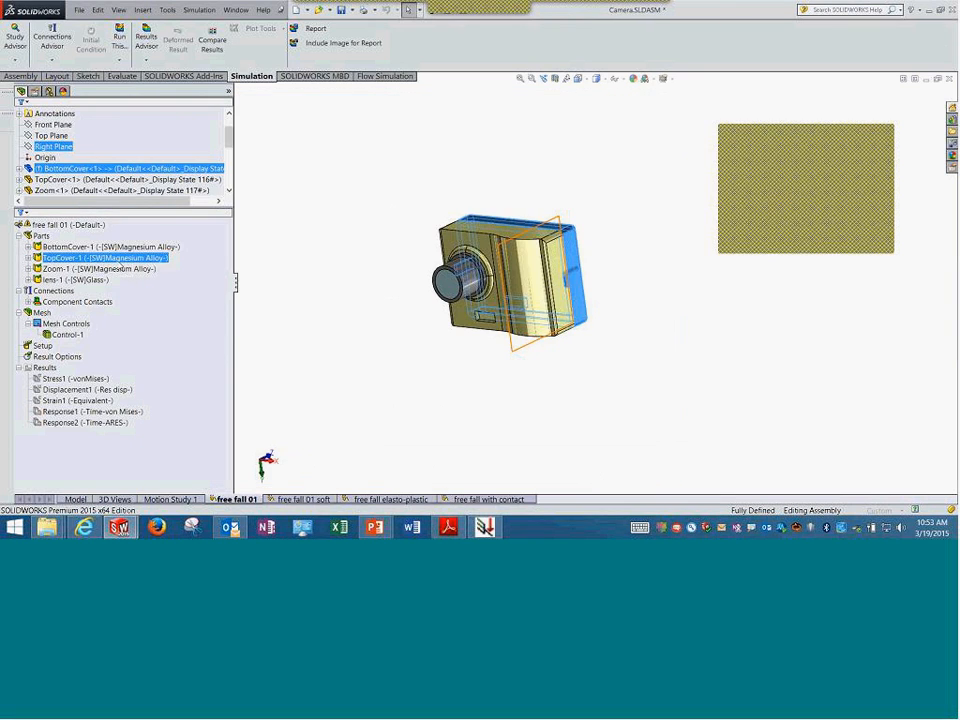
- Expand the study's component contacts to show the global contact, and review the options available for BottomCover-1
{"action": "left_click", "coordinate": [68, 292]}
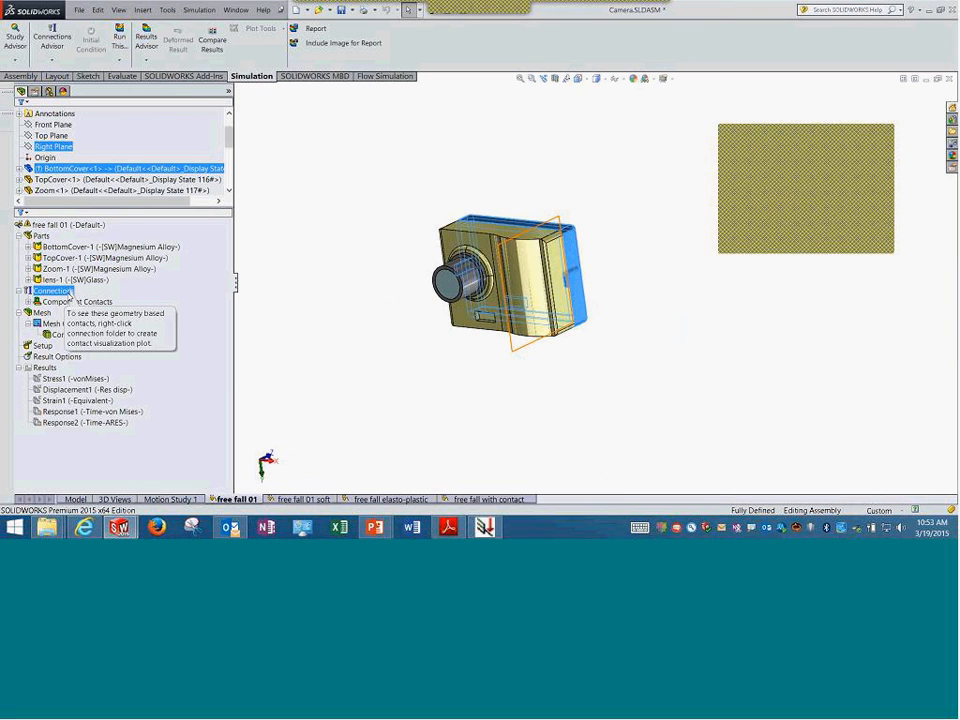
{"action": "double_click", "coordinate": [68, 302]}
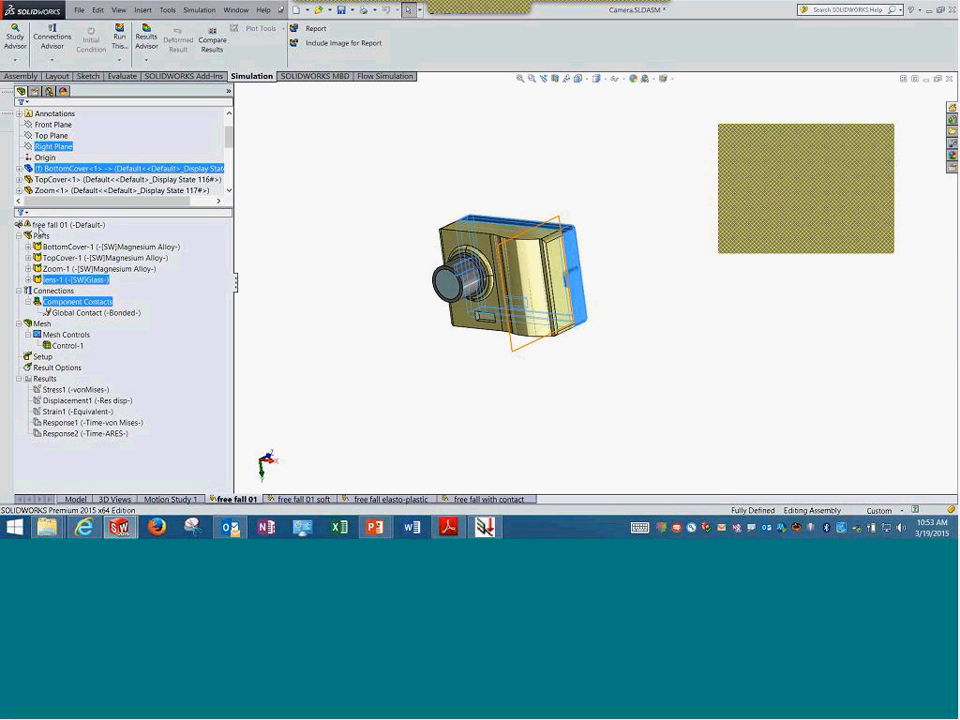
{"action": "right_click", "coordinate": [43, 235]}
{"action": "left_click", "coordinate": [200, 373]}
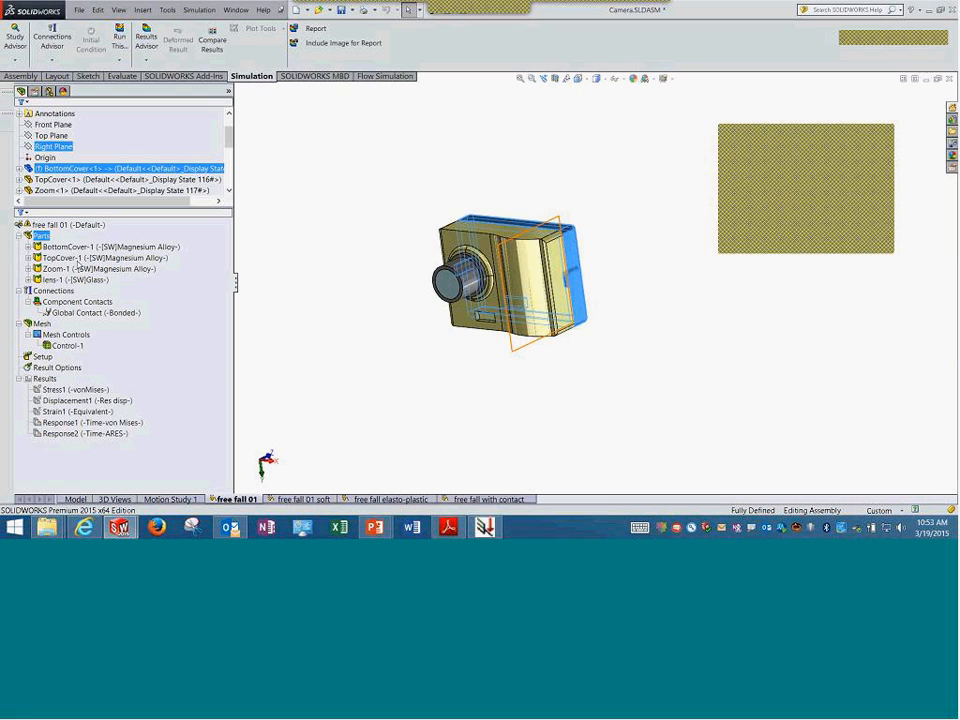
{"action": "right_click", "coordinate": [80, 246]}
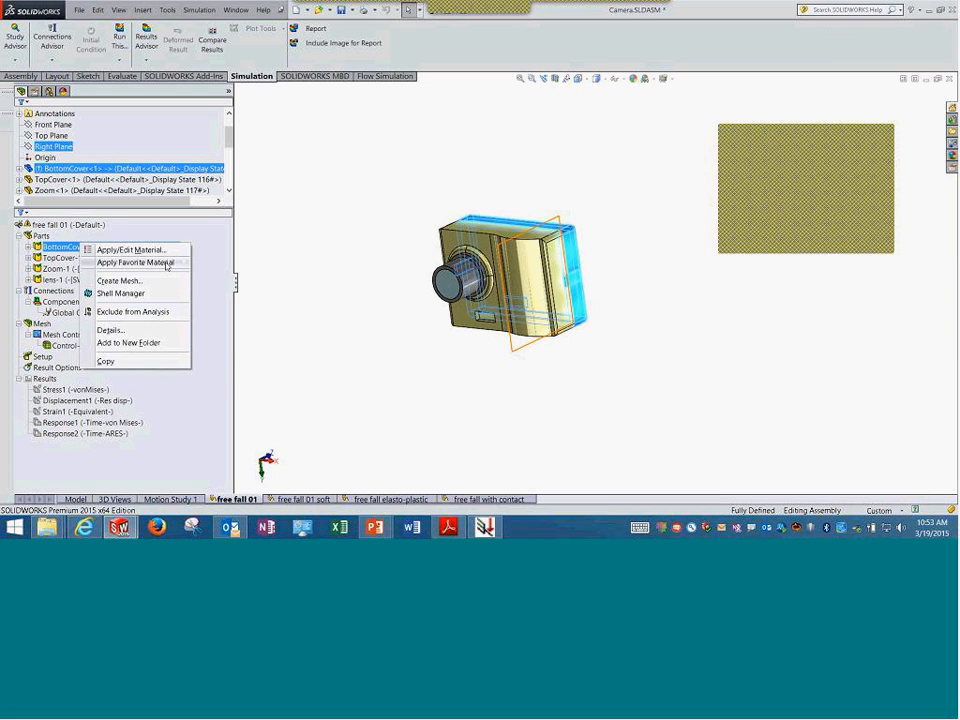
{"action": "mouse_move", "coordinate": [167, 264]}
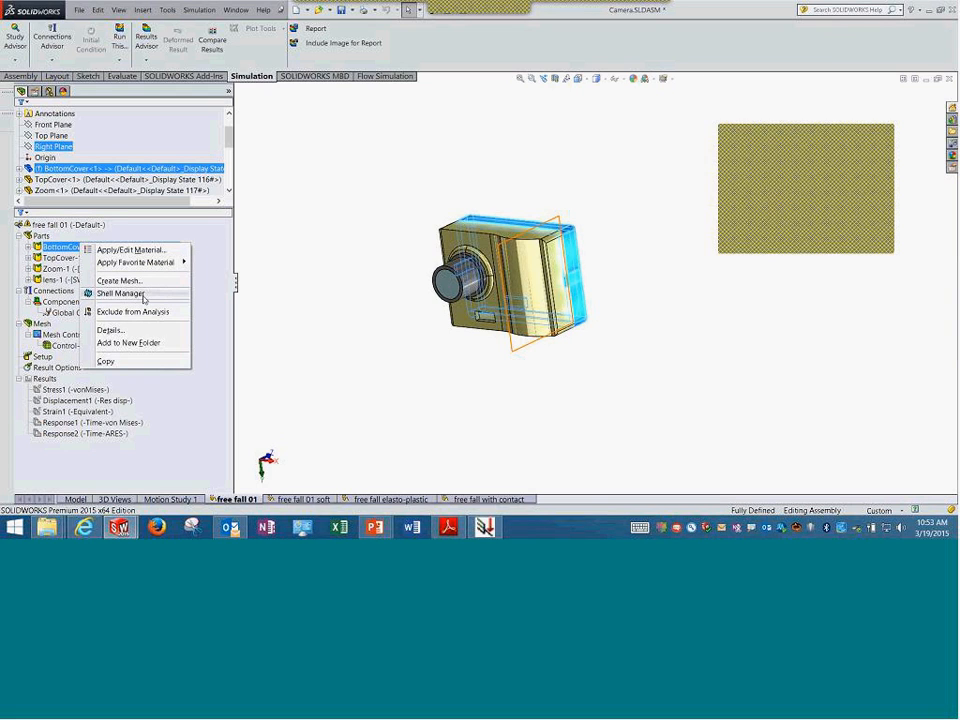
{"action": "left_click", "coordinate": [392, 213]}
{"action": "left_click", "coordinate": [392, 213]}
- Start a manually selected contact set, review the No Penetration, Bonded and Allow Penetration types, and cancel it
{"action": "middle_click_drag", "start_coordinate": [599, 229], "coordinate": [530, 301]}
{"action": "left_click", "coordinate": [86, 313]}
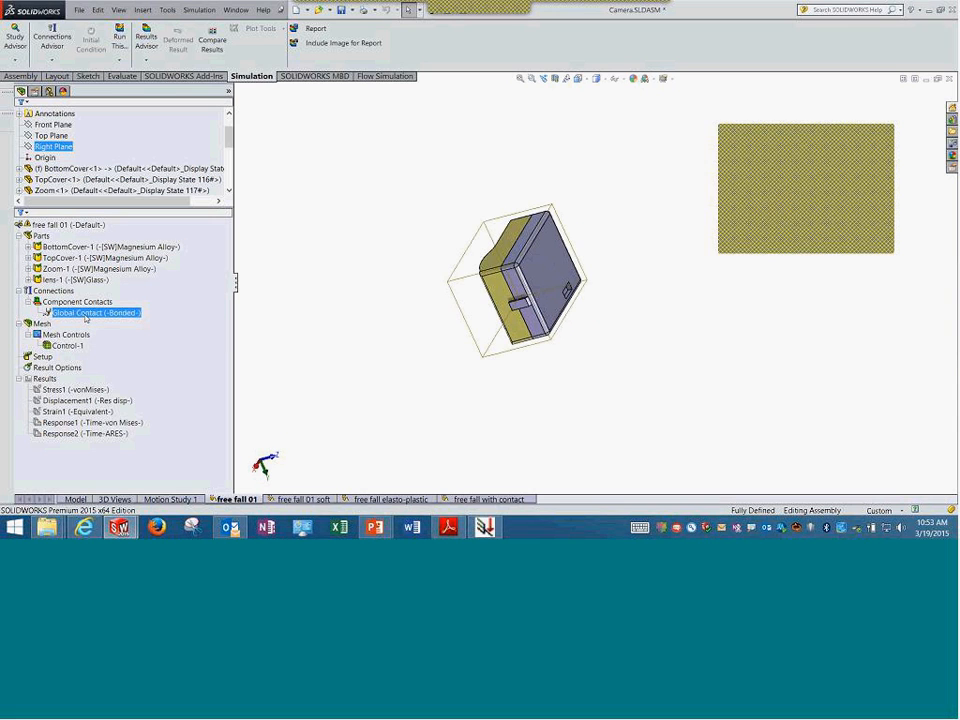
{"action": "left_click", "coordinate": [54, 290]}
{"action": "right_click", "coordinate": [54, 290]}
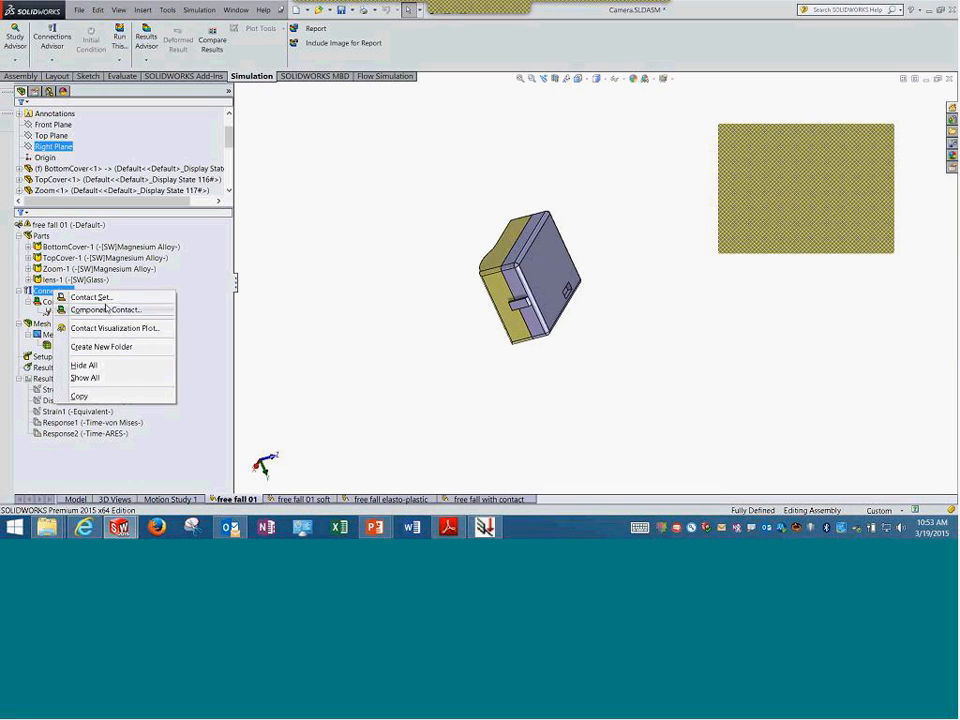
{"action": "left_click", "coordinate": [107, 298]}
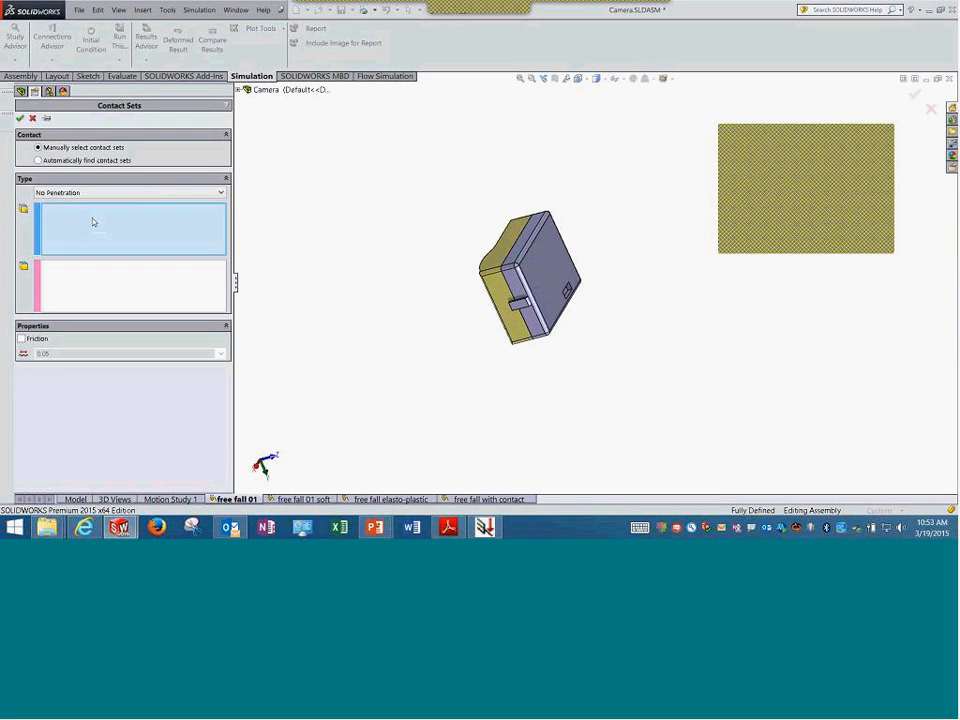
{"action": "left_click", "coordinate": [88, 193]}
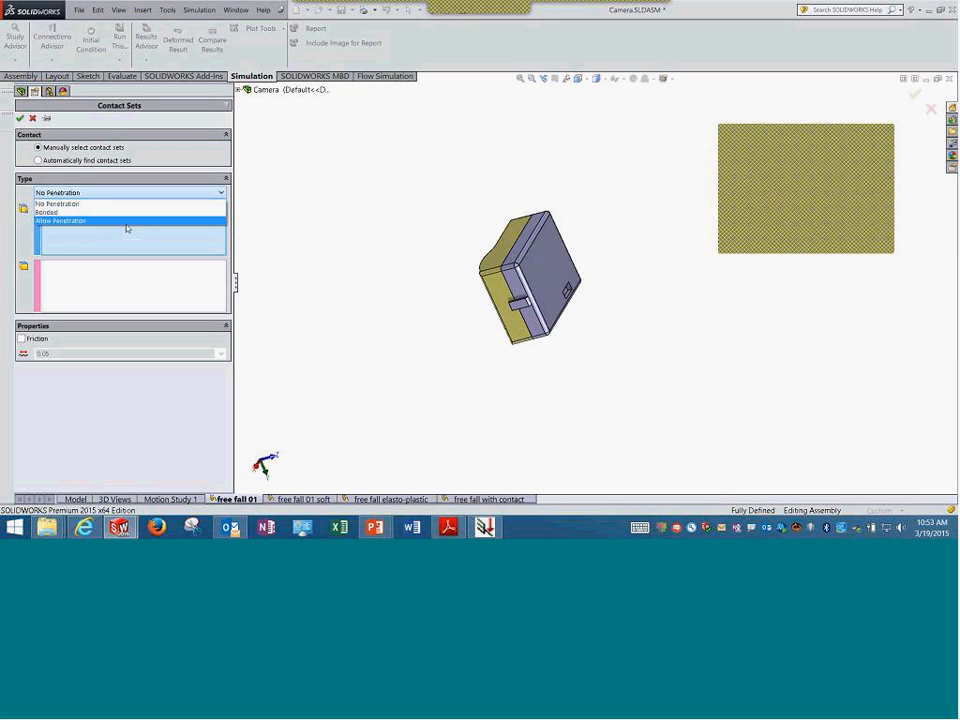
{"action": "left_click", "coordinate": [36, 120]}
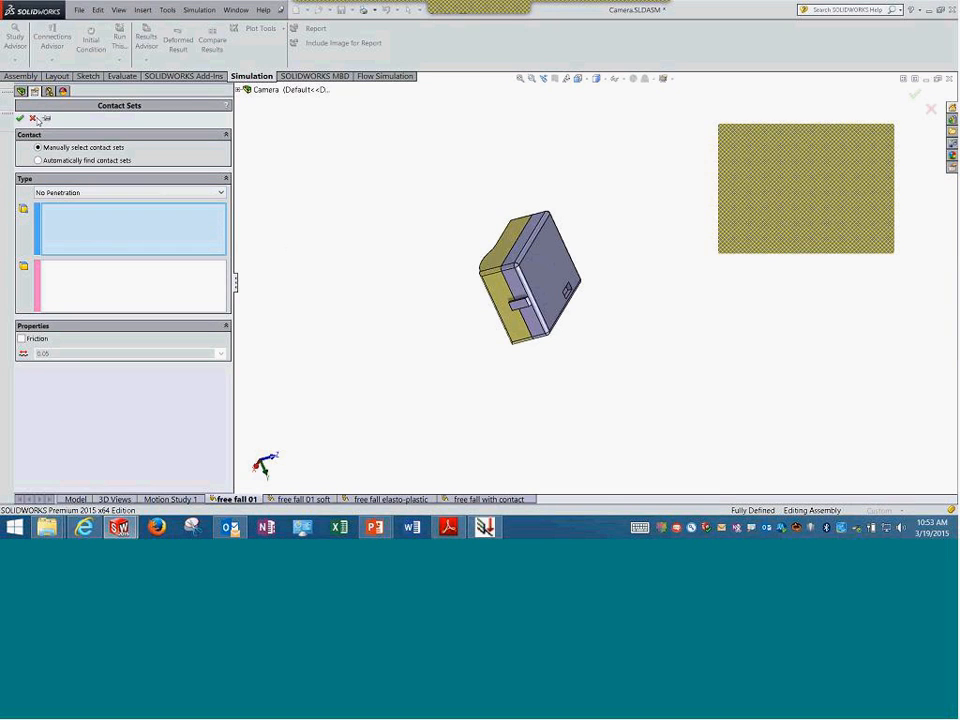
{"action": "left_click", "coordinate": [36, 120]}
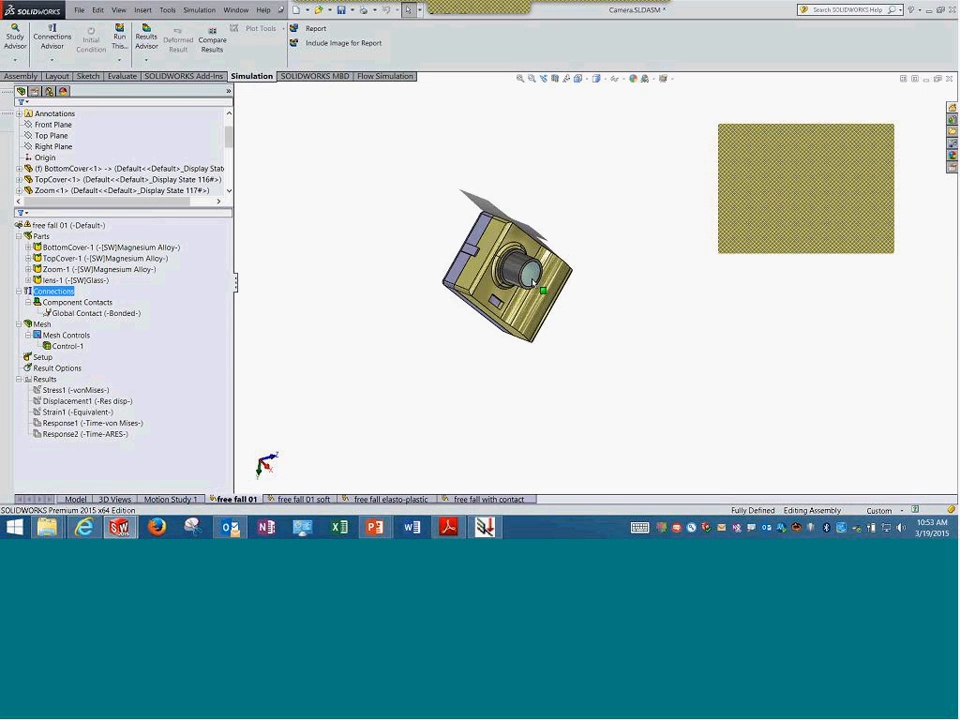
- Examine the camera assembly up close from the lens side, including the small tab on its side face
{"action": "left_click", "coordinate": [521, 79]}
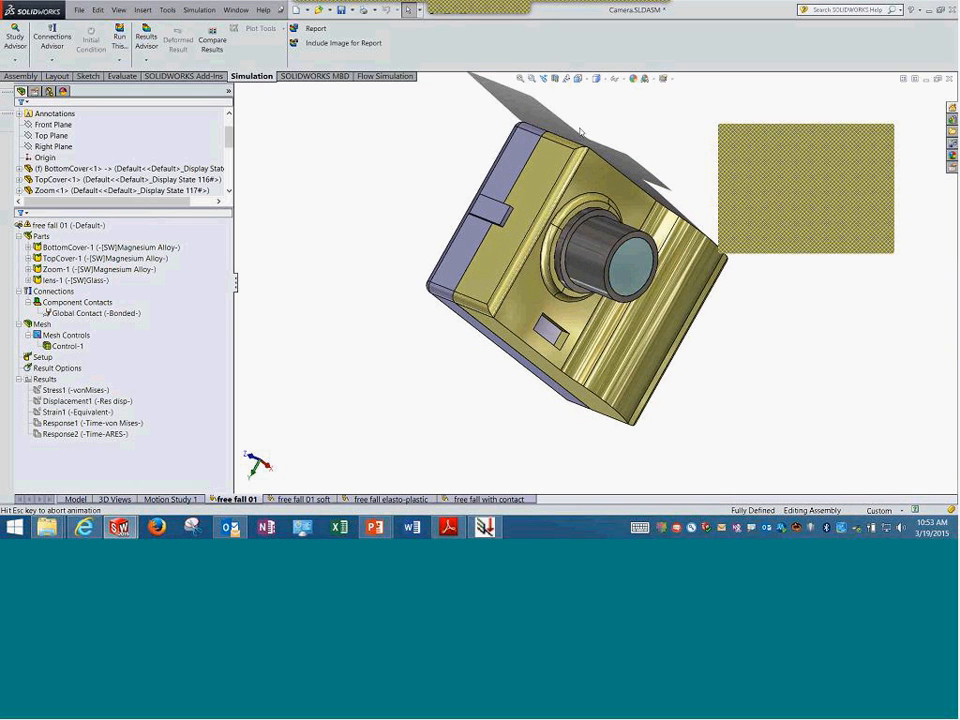
{"action": "middle_click_drag", "start_coordinate": [586, 162], "coordinate": [522, 216]}
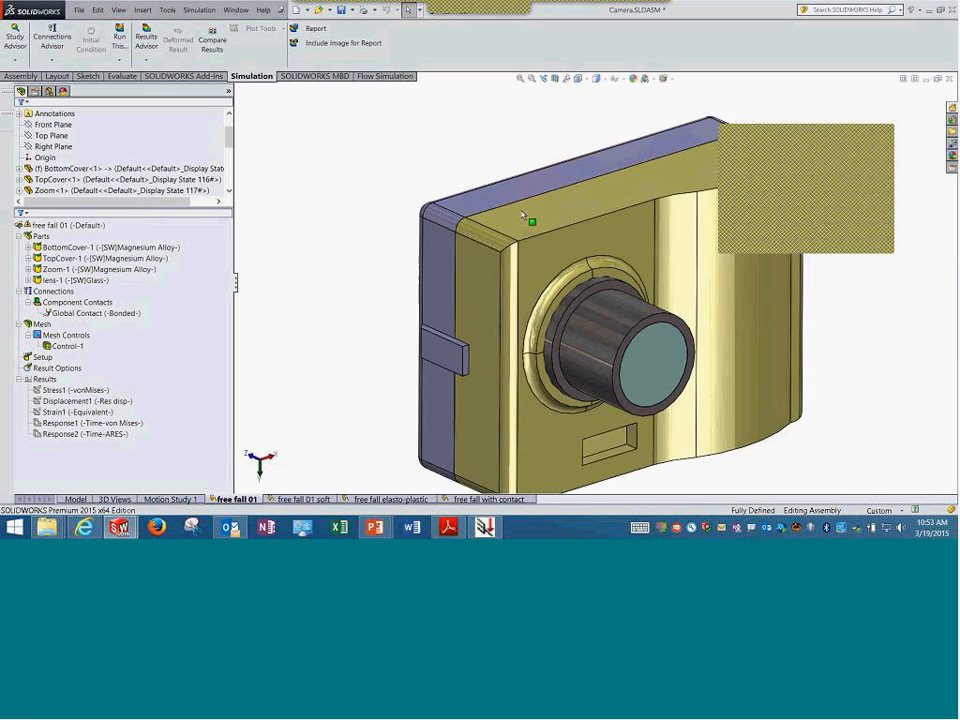
{"action": "scroll", "coordinate": [521, 214], "scroll_direction": "down", "scroll_amount": 4}
{"action": "scroll", "coordinate": [410, 409], "scroll_direction": "up", "scroll_amount": 7}
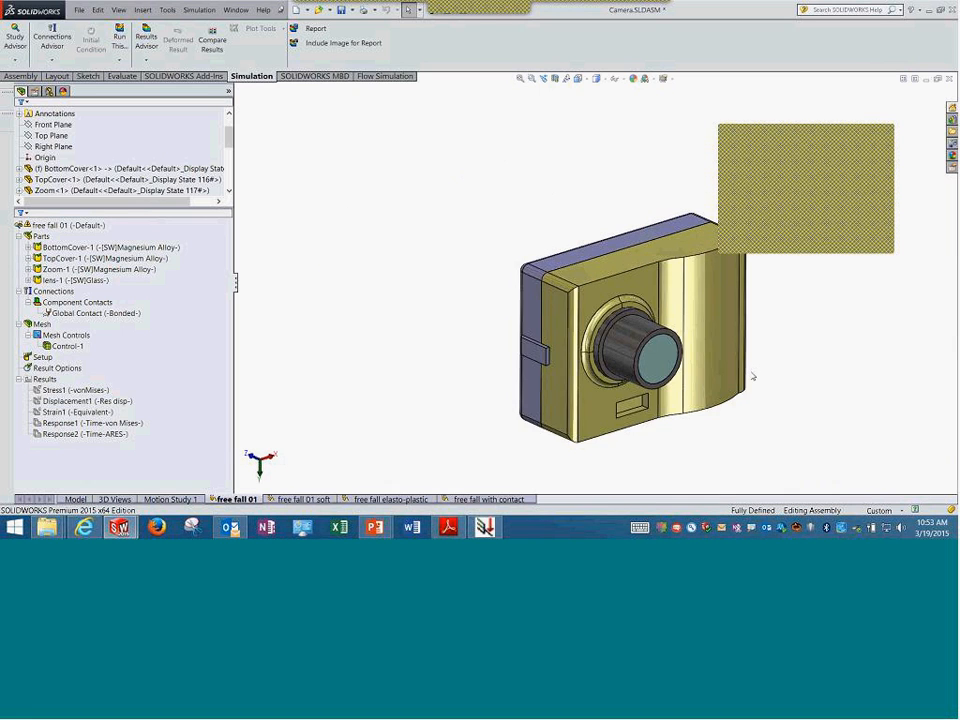
{"action": "scroll", "coordinate": [754, 376], "scroll_direction": "down", "scroll_amount": 1}
{"action": "scroll", "coordinate": [750, 323], "scroll_direction": "down", "scroll_amount": 3}
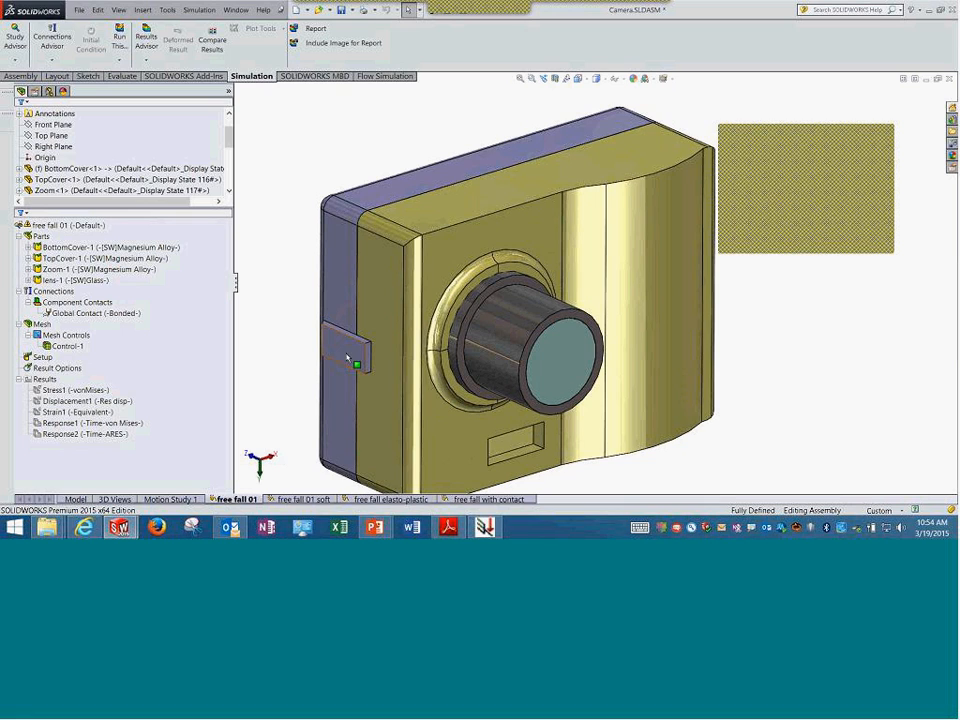
- Collapse the Connections and Parts folders of the free fall 01 study
{"action": "left_click", "coordinate": [77, 411]}
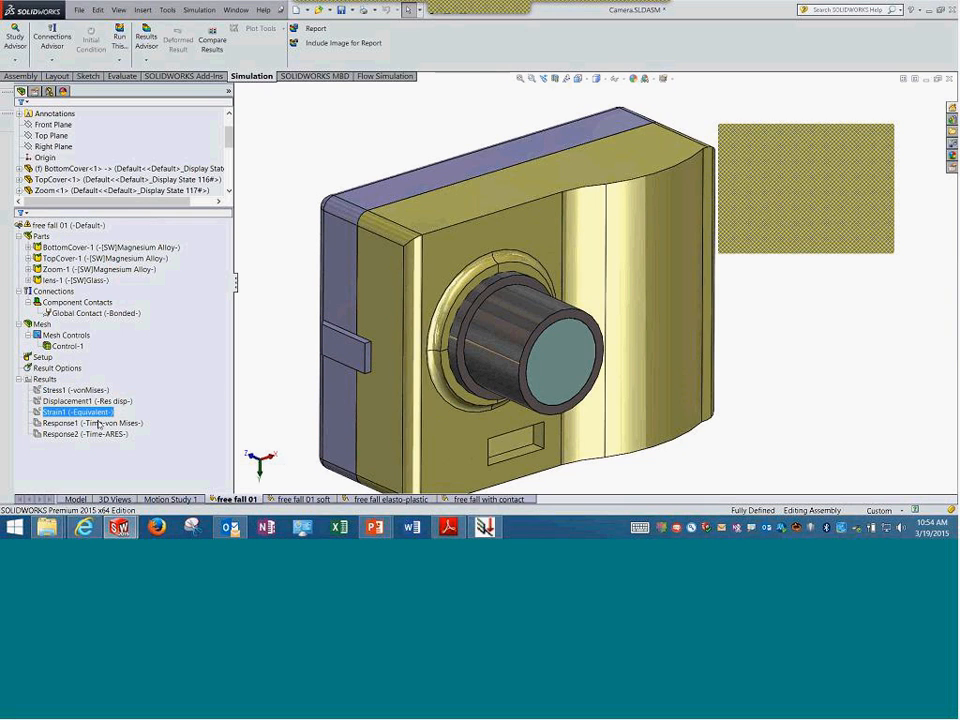
{"action": "left_click", "coordinate": [60, 291]}
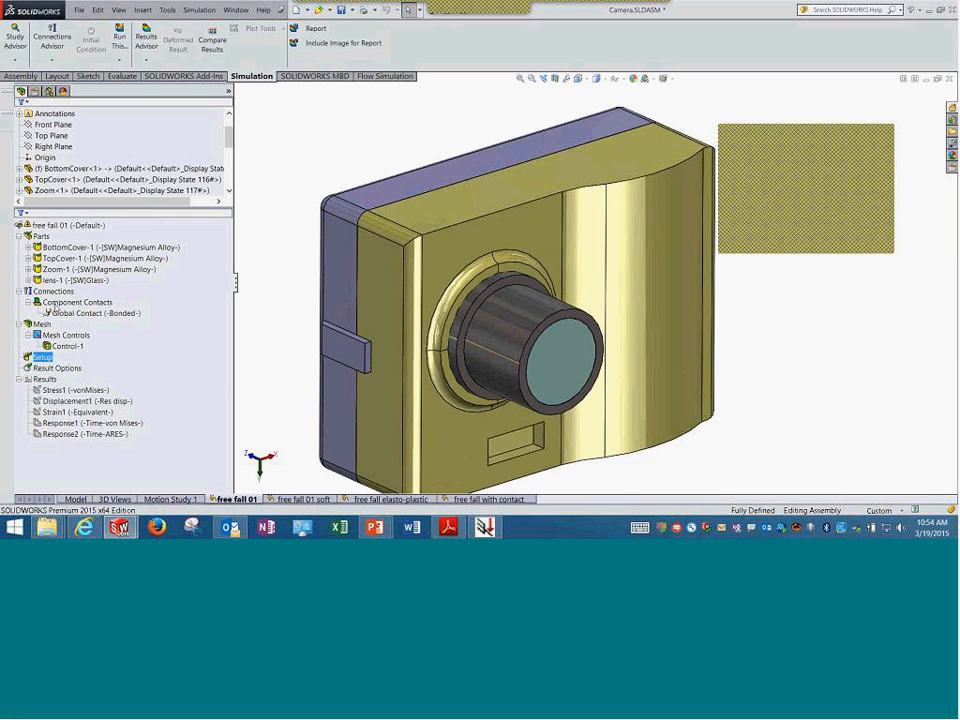
{"action": "left_click", "coordinate": [19, 291]}
{"action": "left_click", "coordinate": [19, 236]}
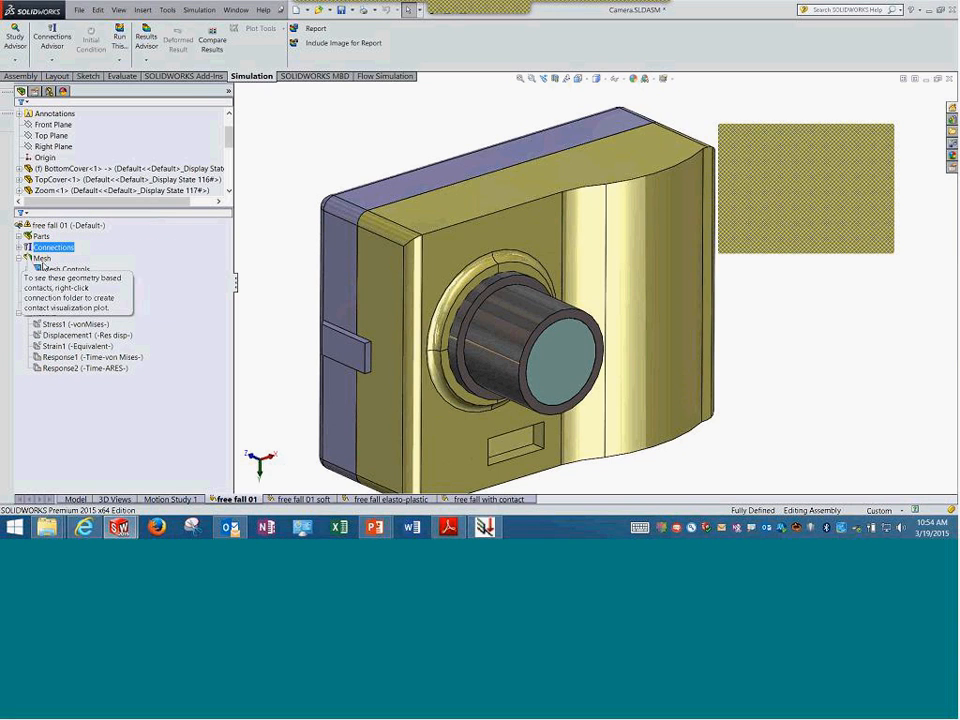
- Open the study's drop test setup for editing and expand its symbol settings, with the whole camera in view
{"action": "left_click", "coordinate": [70, 281]}
{"action": "right_click", "coordinate": [73, 284]}
{"action": "right_click", "coordinate": [33, 292]}
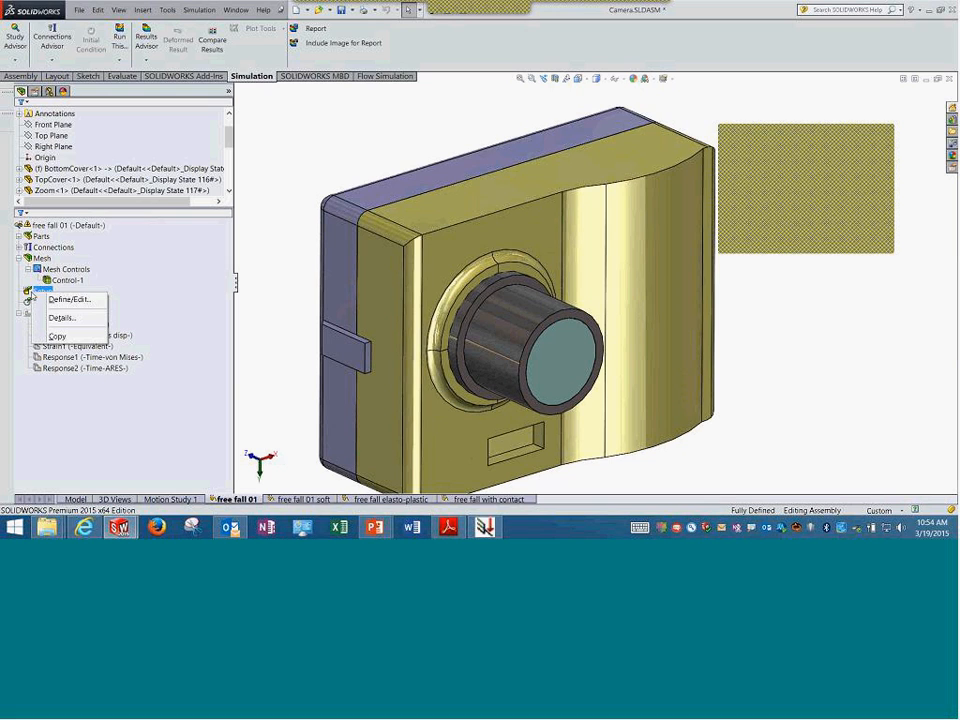
{"action": "left_click", "coordinate": [68, 300]}
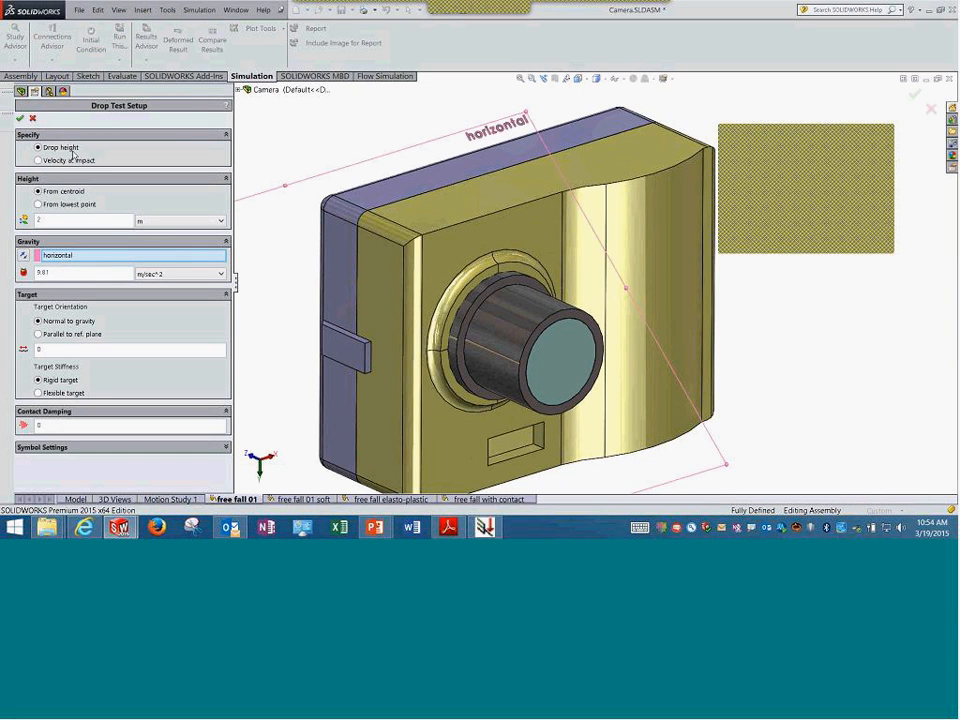
{"action": "left_click", "coordinate": [85, 448]}
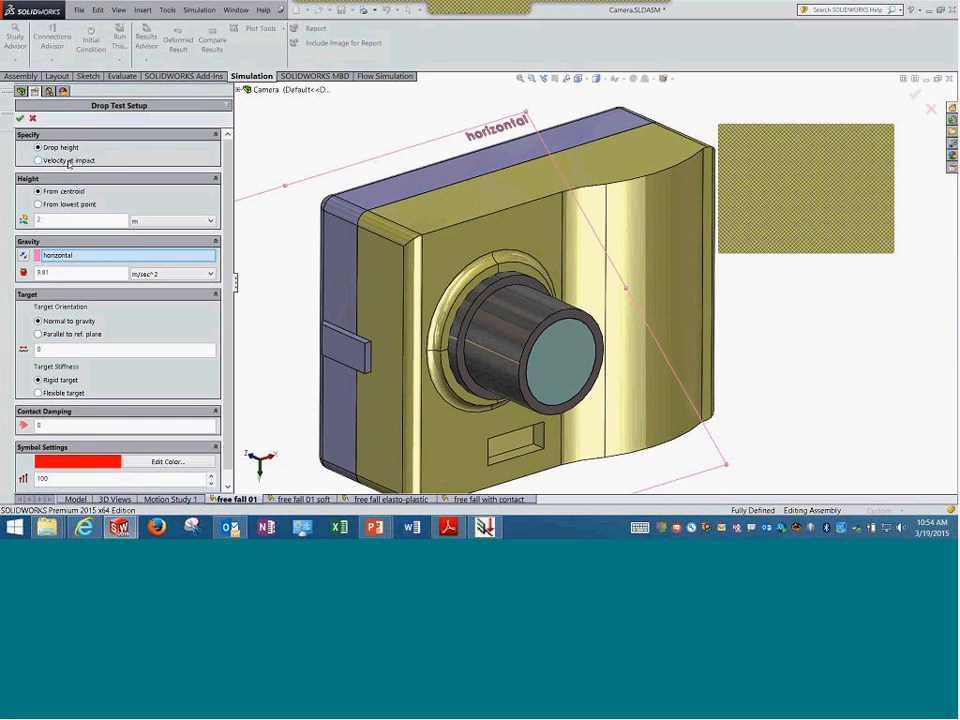
{"action": "left_click", "coordinate": [520, 81]}
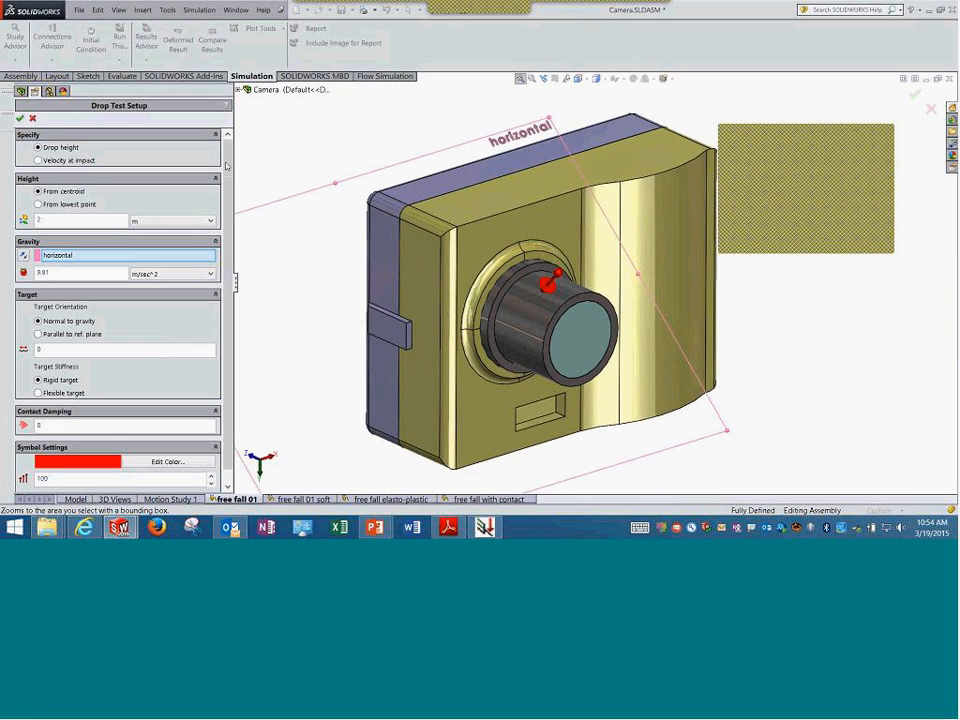
- Review the drop test setup's specification, height and gravity settings, with Drop height chosen as the specification
{"action": "left_click", "coordinate": [60, 160]}
{"action": "left_click", "coordinate": [55, 148]}
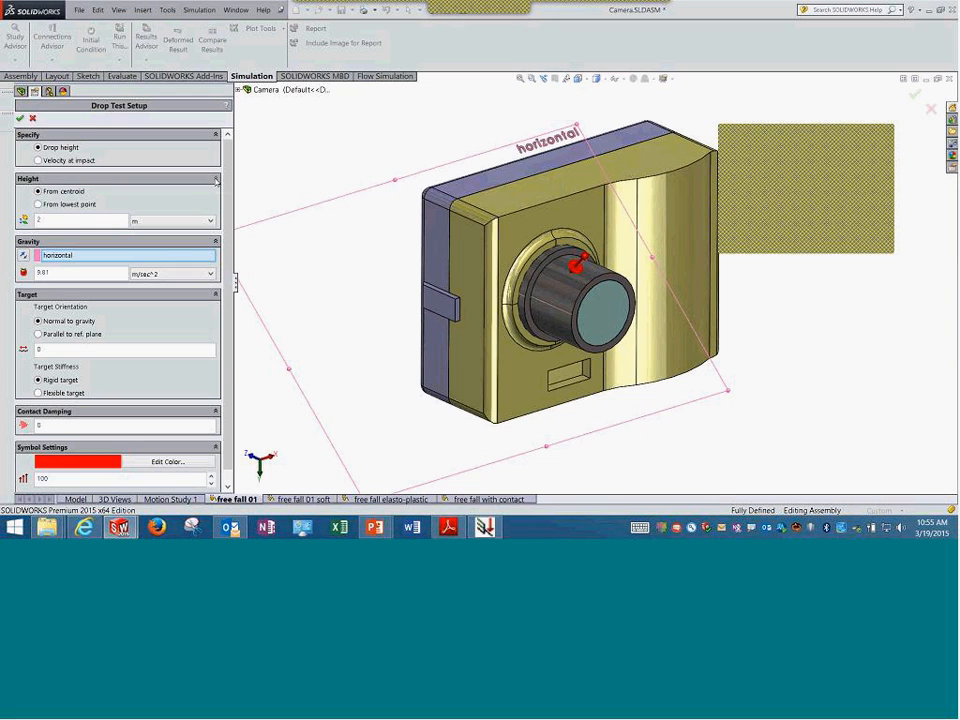
{"action": "left_click", "coordinate": [217, 180]}
{"action": "left_click", "coordinate": [227, 136]}
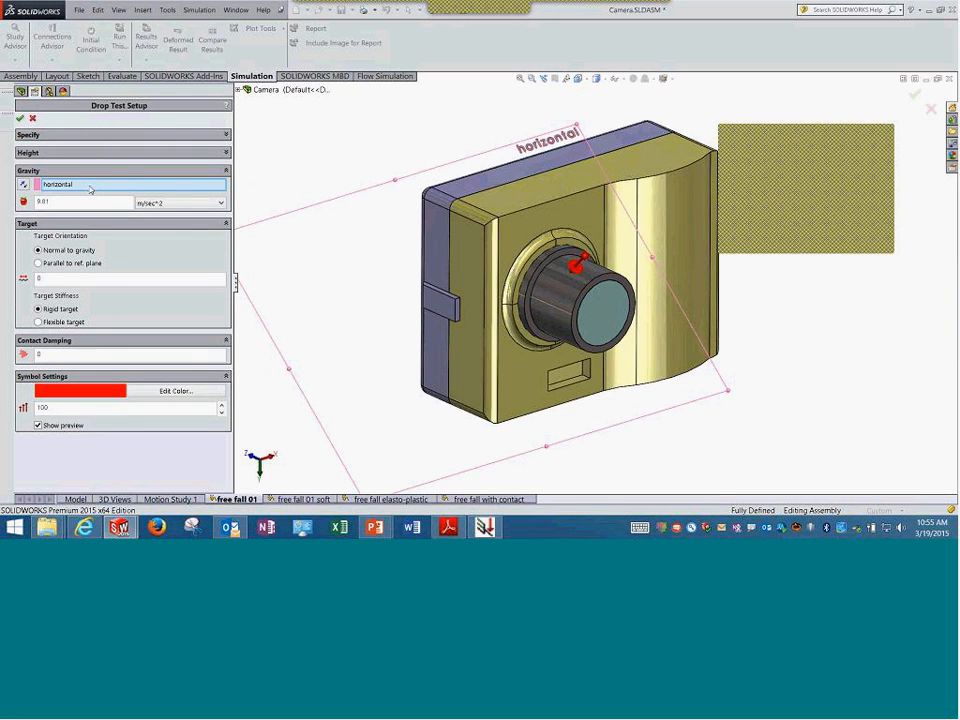
{"action": "left_click", "coordinate": [91, 187]}
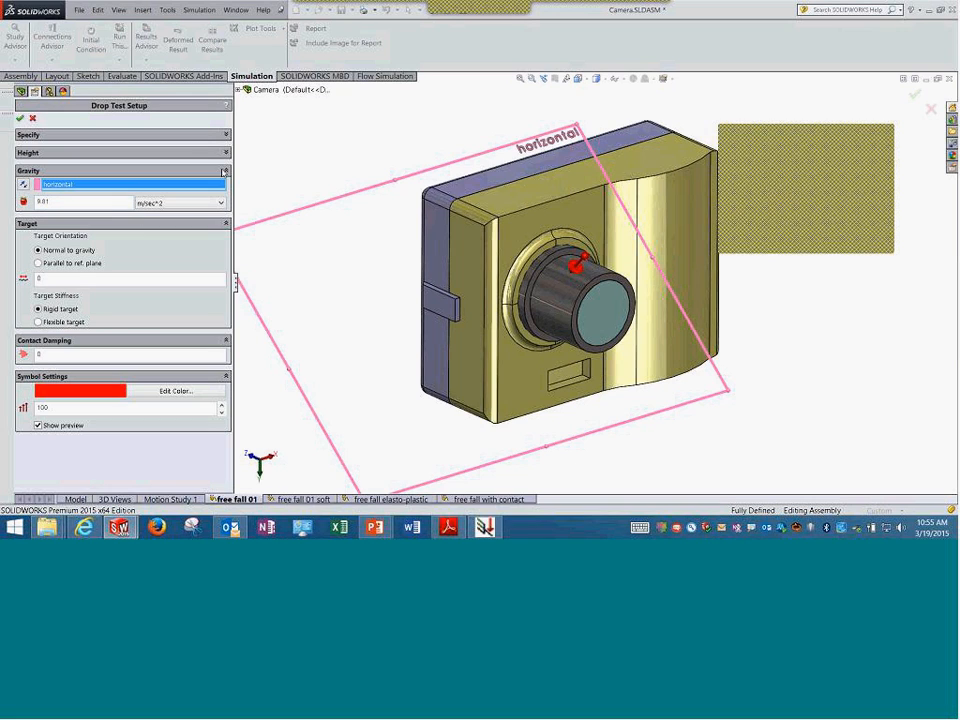
{"action": "left_click", "coordinate": [224, 172]}
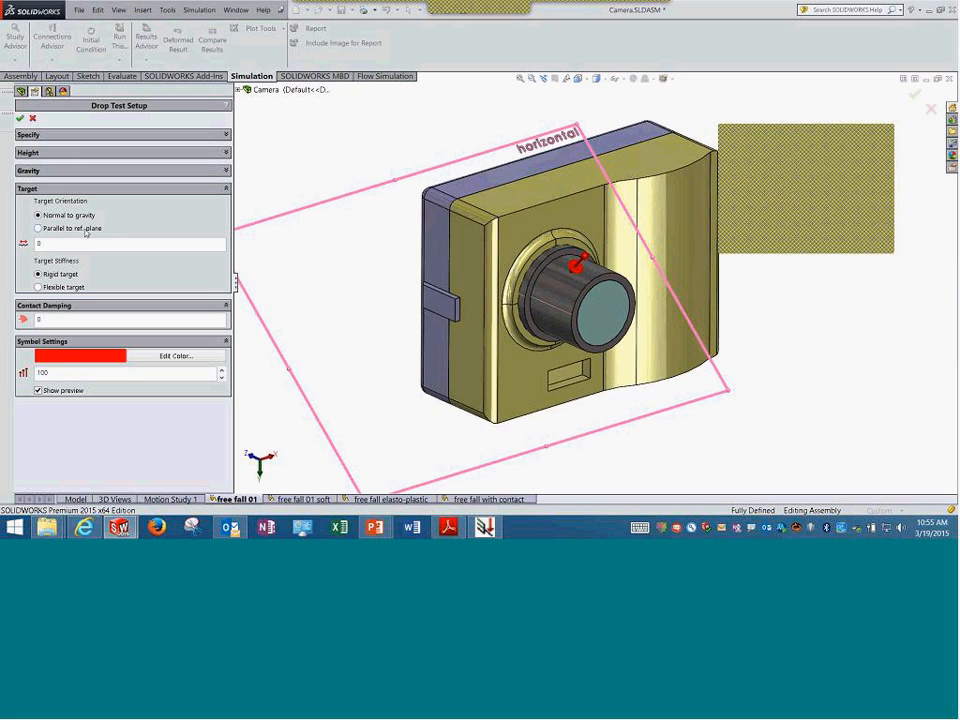
- Try the target orientation parallel to a reference plane, and return it to normal to gravity
{"action": "left_click", "coordinate": [86, 229]}
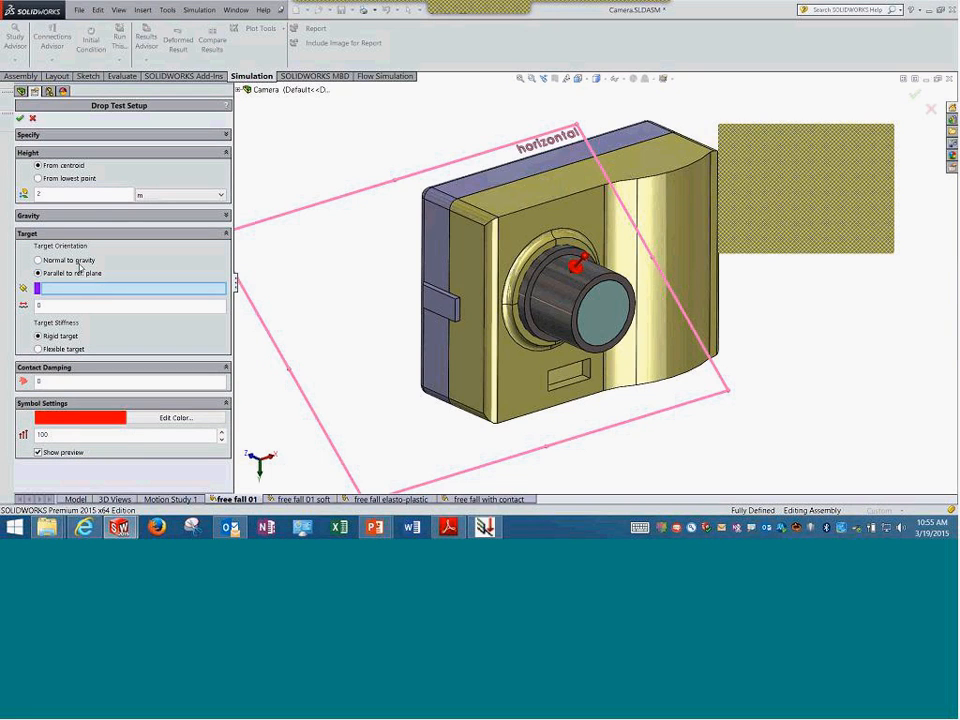
{"action": "left_click", "coordinate": [90, 260]}
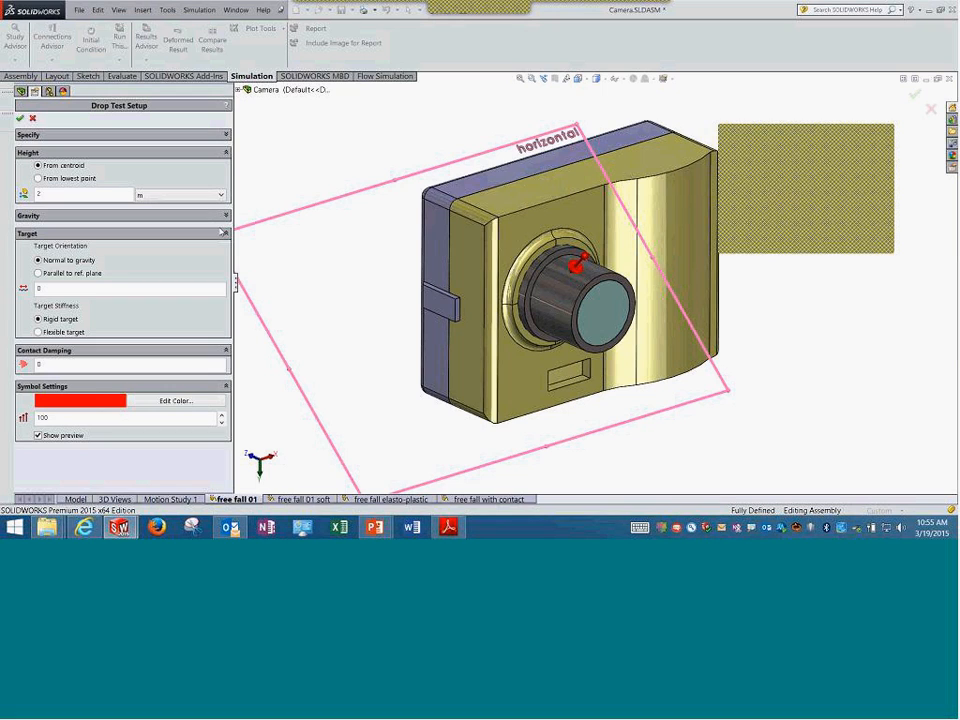
{"action": "left_click", "coordinate": [224, 232]}
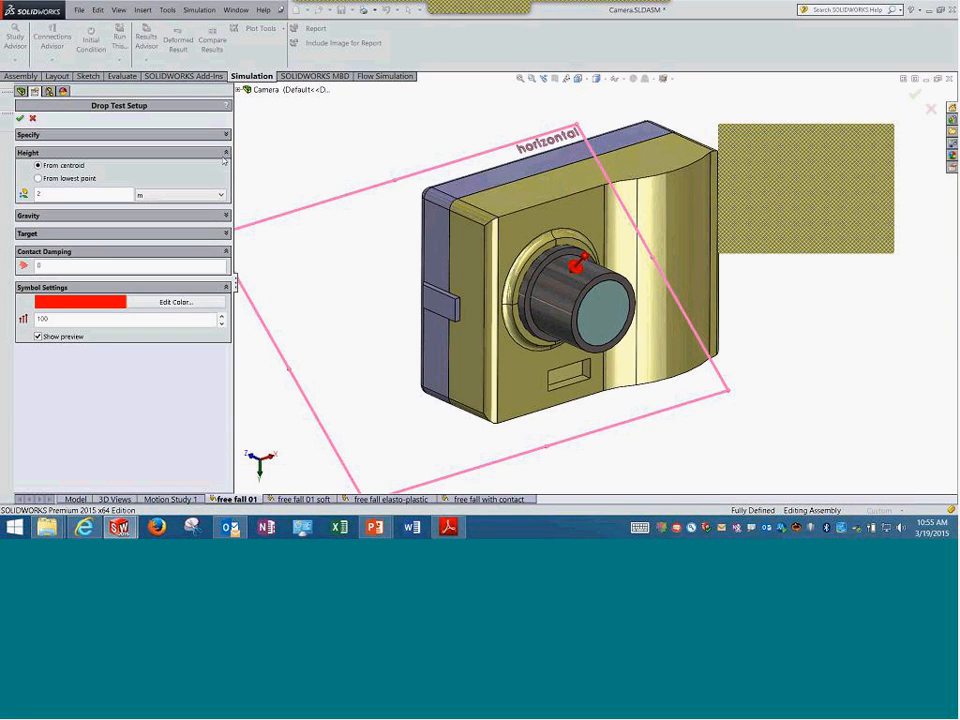
{"action": "left_click", "coordinate": [226, 153]}
{"action": "left_click", "coordinate": [225, 189]}
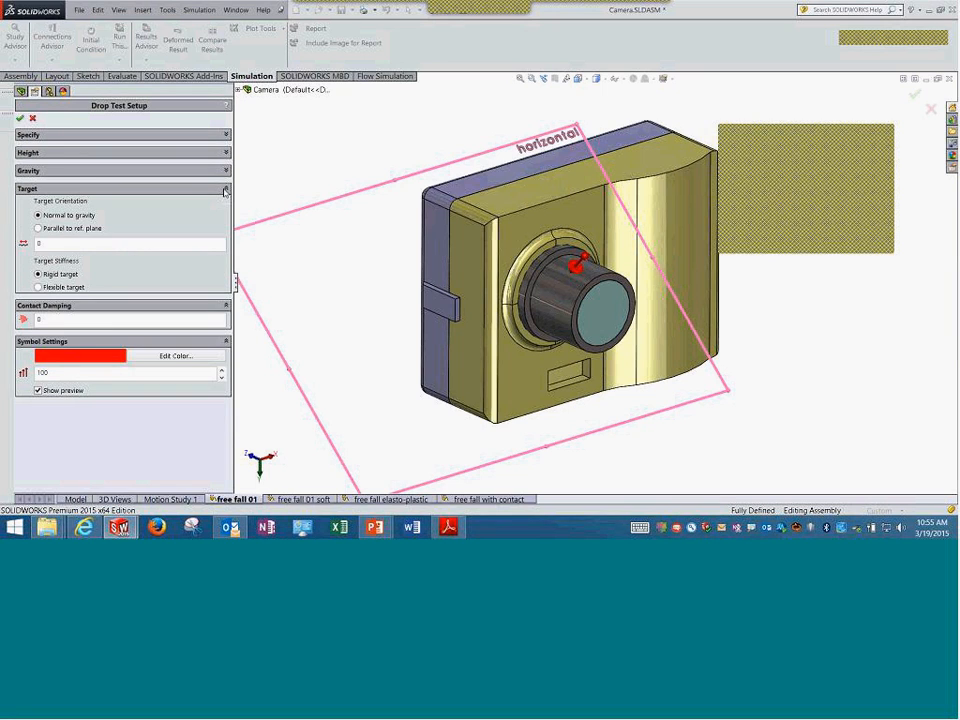
{"action": "left_click", "coordinate": [225, 189]}
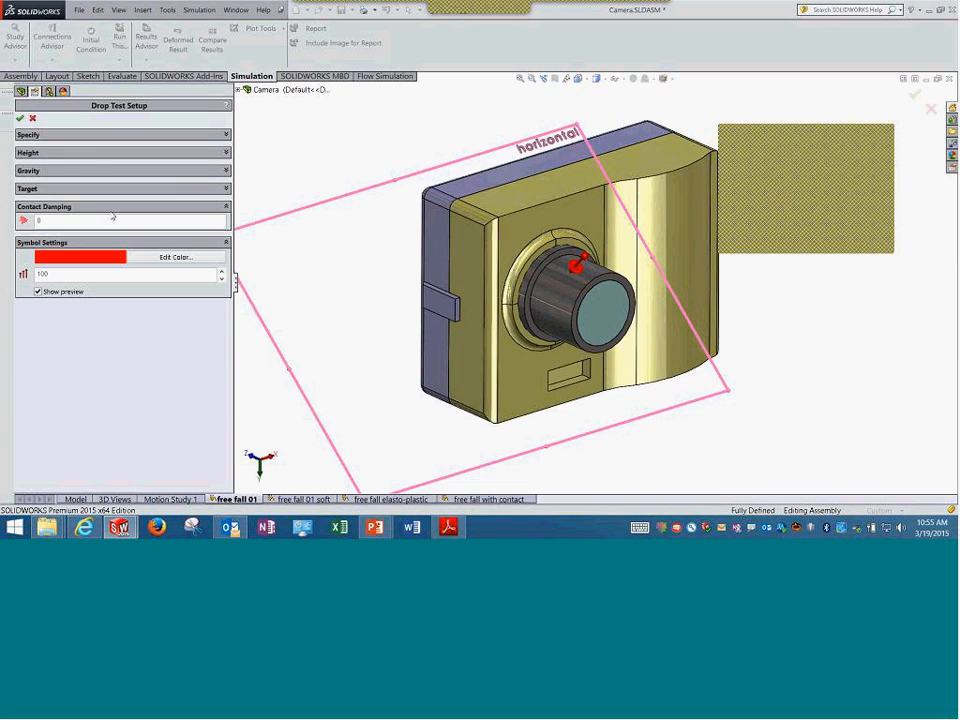
- Examine the contact damping setting of the drop test against the camera model, and close the setup
{"action": "left_click", "coordinate": [74, 222]}
{"action": "double_click", "coordinate": [65, 222]}
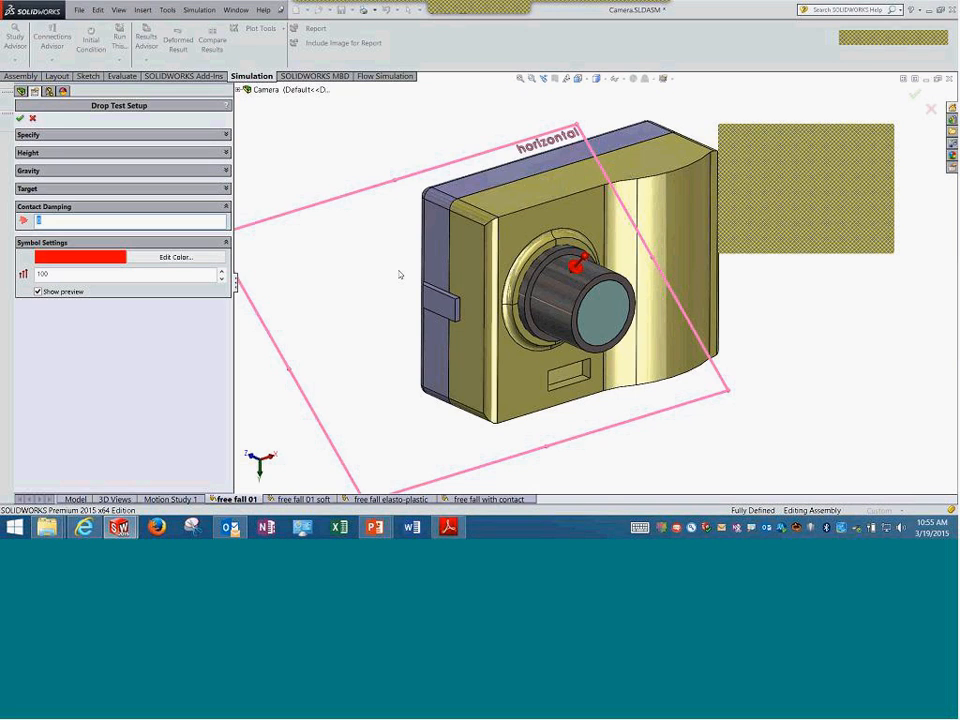
{"action": "scroll", "coordinate": [399, 274], "scroll_direction": "up", "scroll_amount": 5}
{"action": "mouse_move", "coordinate": [399, 274]}
{"action": "middle_mouse_down"}
{"action": "mouse_move", "coordinate": [392, 246]}
{"action": "mouse_move", "coordinate": [452, 227]}
{"action": "mouse_move", "coordinate": [466, 300]}
{"action": "mouse_move", "coordinate": [402, 262]}
{"action": "middle_mouse_up"}
{"action": "scroll", "coordinate": [727, 284], "scroll_direction": "down", "scroll_amount": 4}
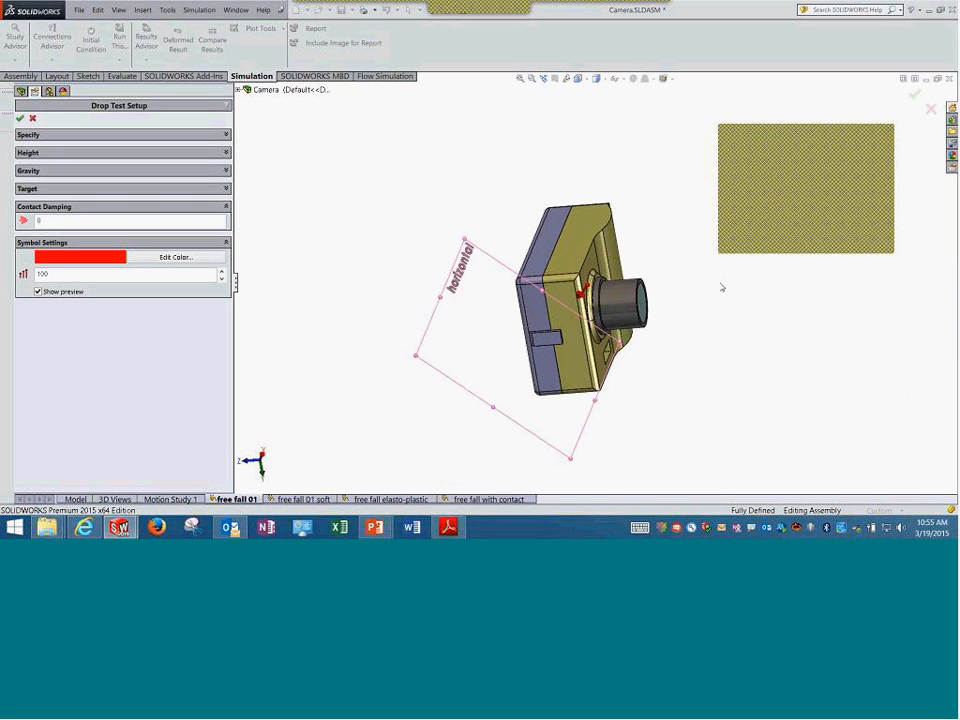
{"action": "scroll", "coordinate": [465, 287], "scroll_direction": "up", "scroll_amount": 5}
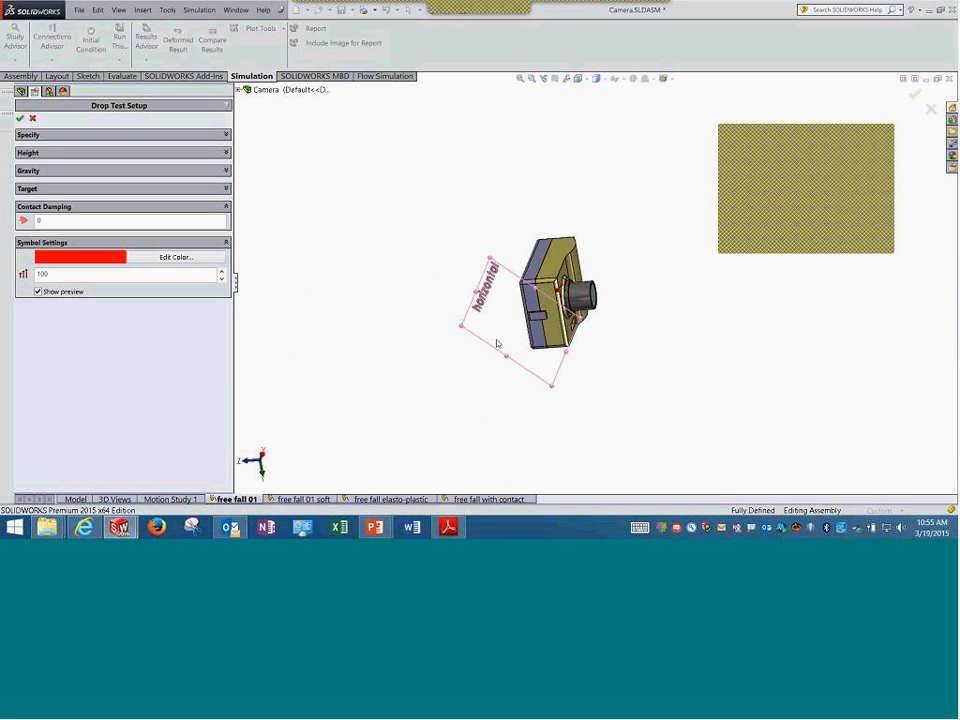
{"action": "left_click", "coordinate": [226, 207]}
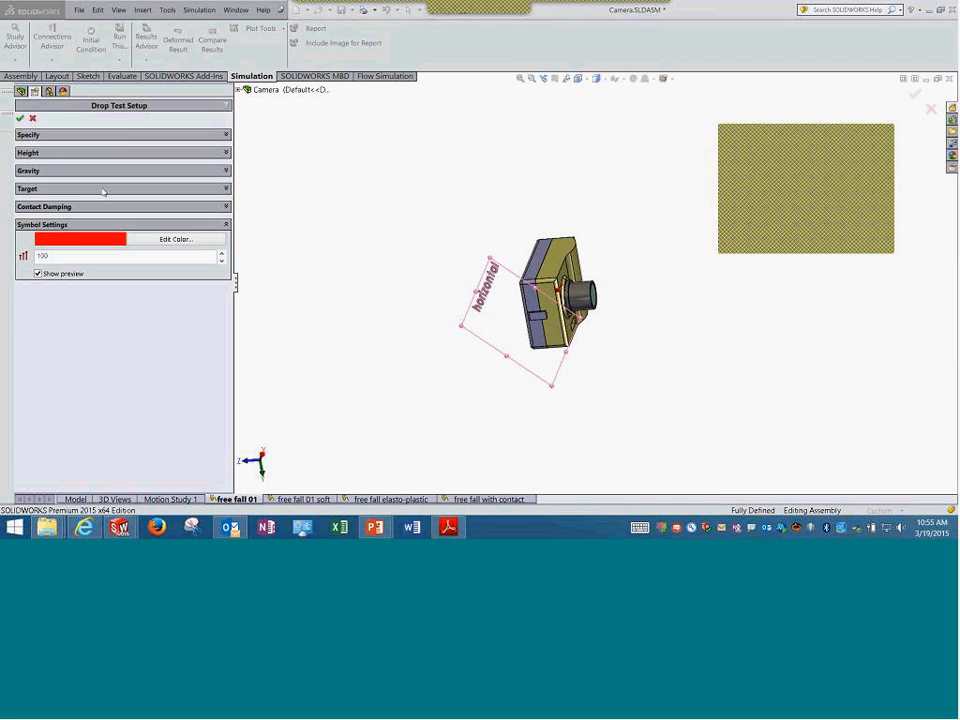
{"action": "left_click", "coordinate": [156, 243]}
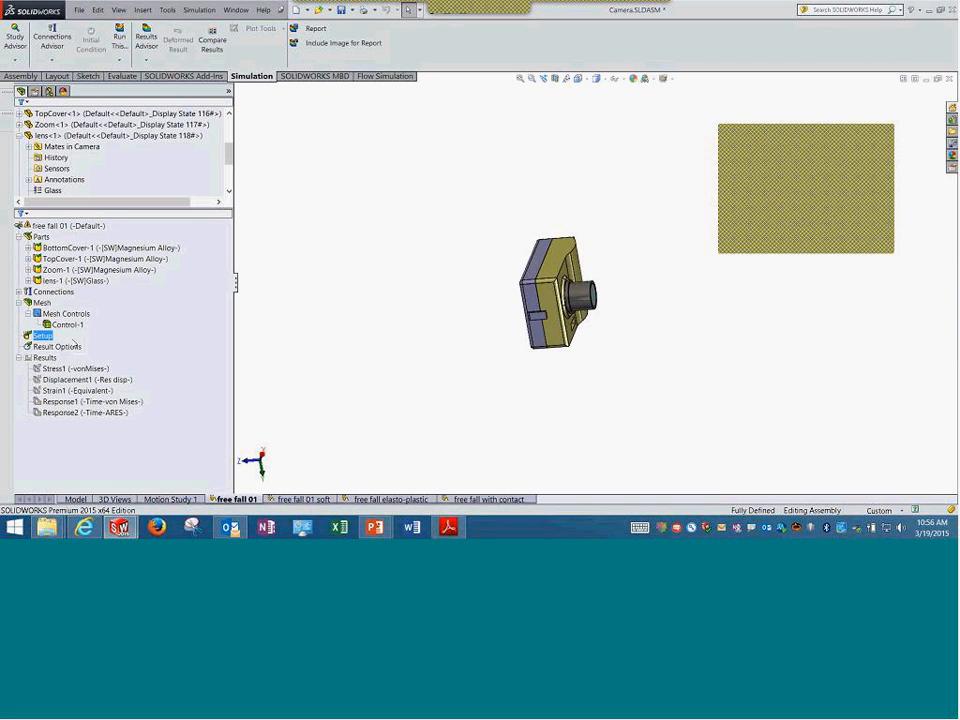
- Review the drop test's result options for solution time, saved results and tracked sensors, and leave them without saving
{"action": "left_click", "coordinate": [67, 347]}
{"action": "right_click", "coordinate": [67, 349]}
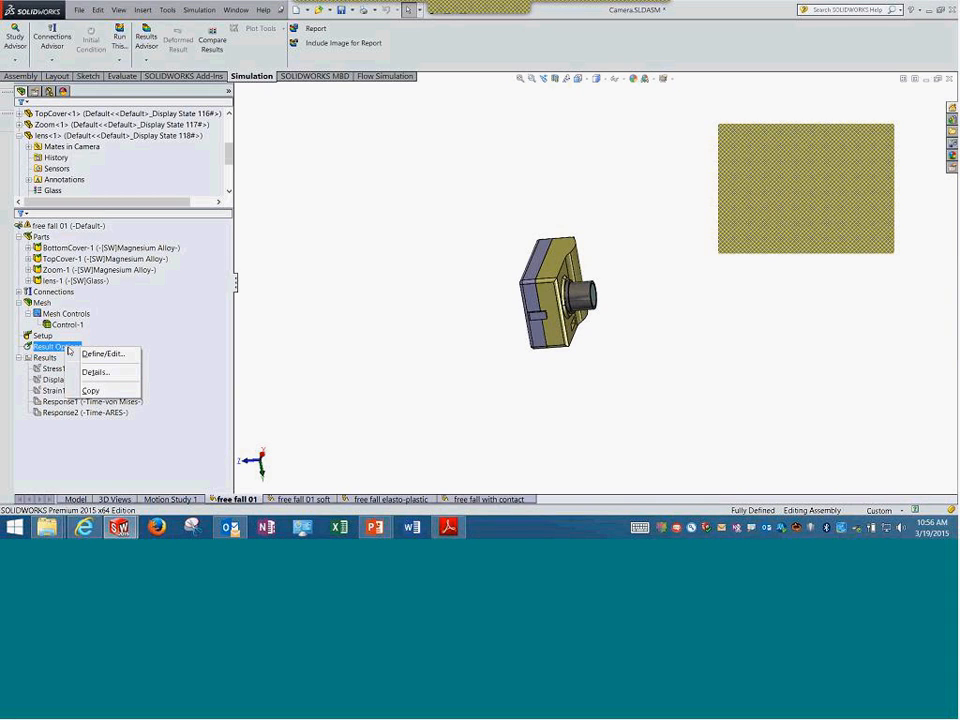
{"action": "left_click", "coordinate": [94, 355]}
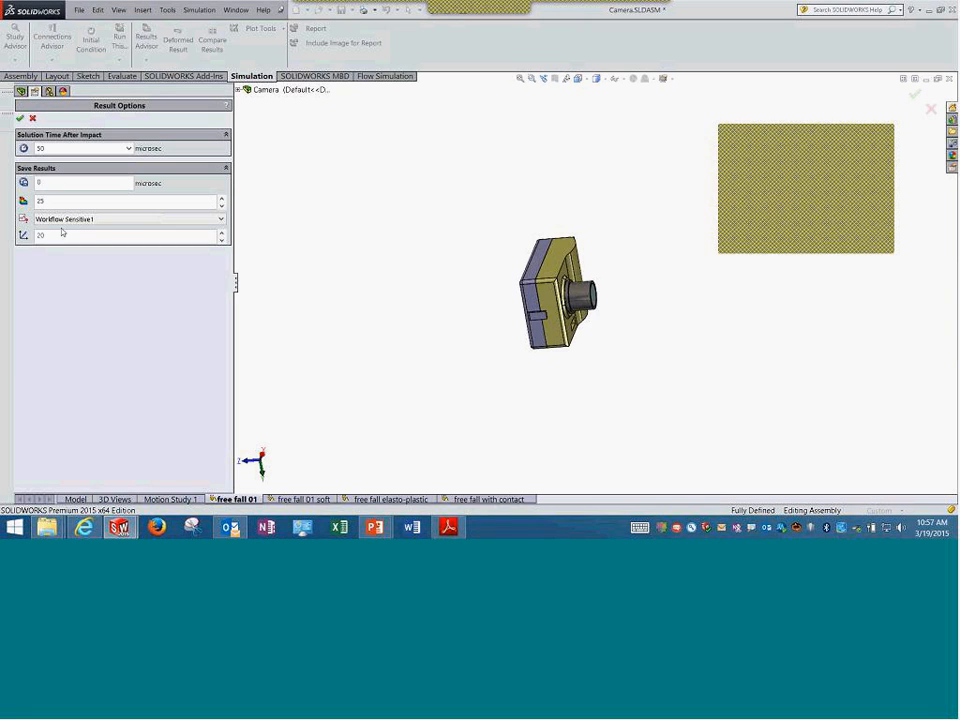
{"action": "left_click_drag", "start_coordinate": [121, 182], "coordinate": [2, 184]}
{"action": "left_click", "coordinate": [80, 187]}
{"action": "left_click_drag", "start_coordinate": [53, 150], "coordinate": [24, 150]}
{"action": "left_click", "coordinate": [98, 204]}
{"action": "left_click", "coordinate": [91, 220]}
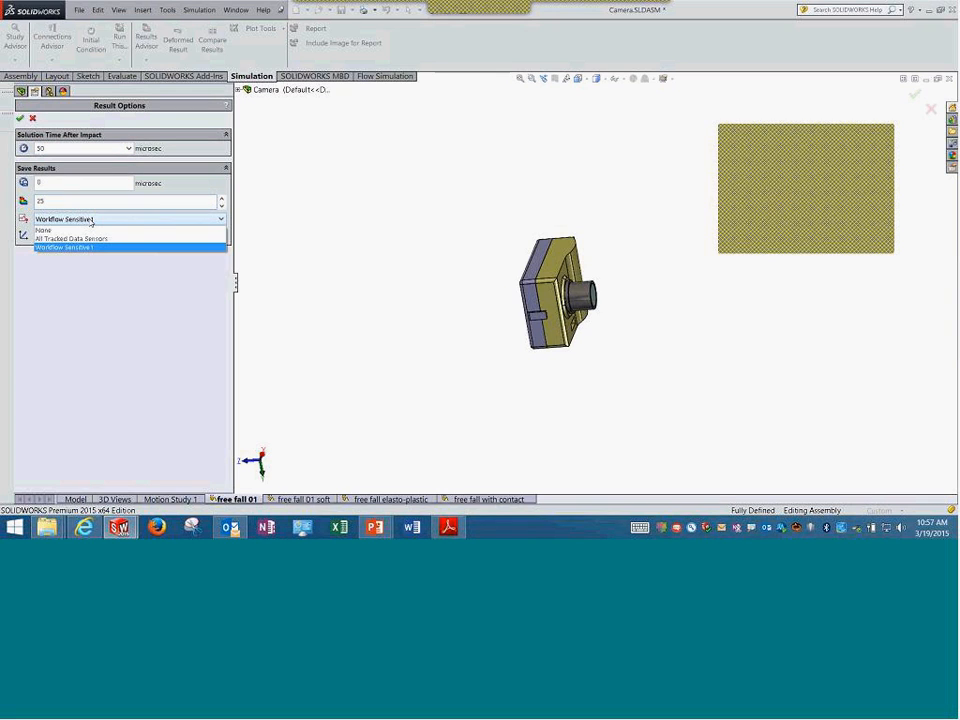
{"action": "left_click", "coordinate": [82, 247]}
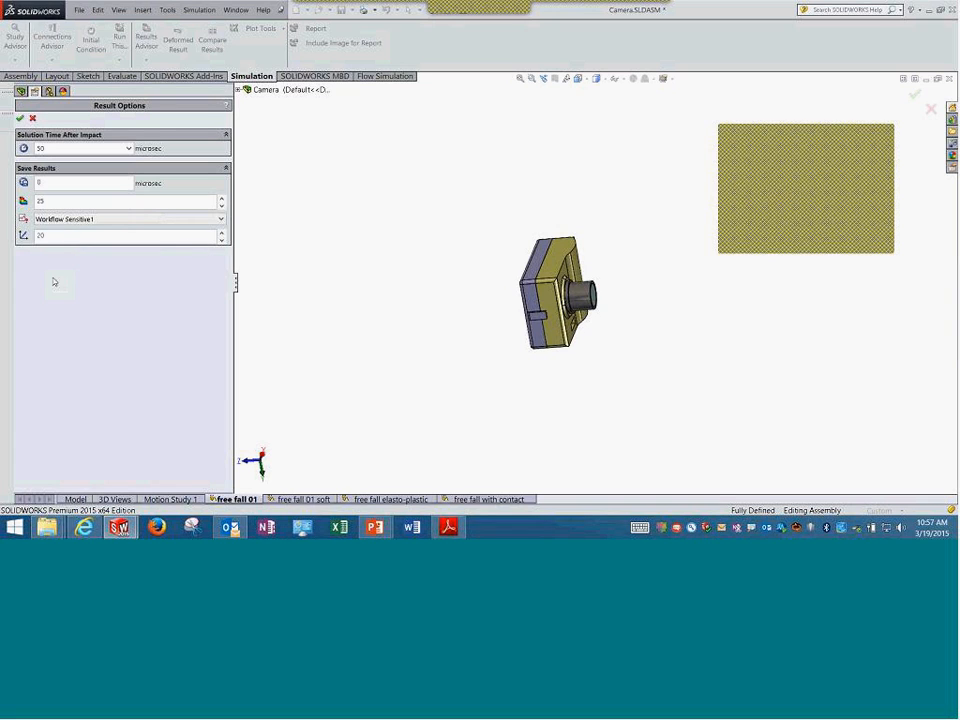
{"action": "left_click", "coordinate": [33, 120]}
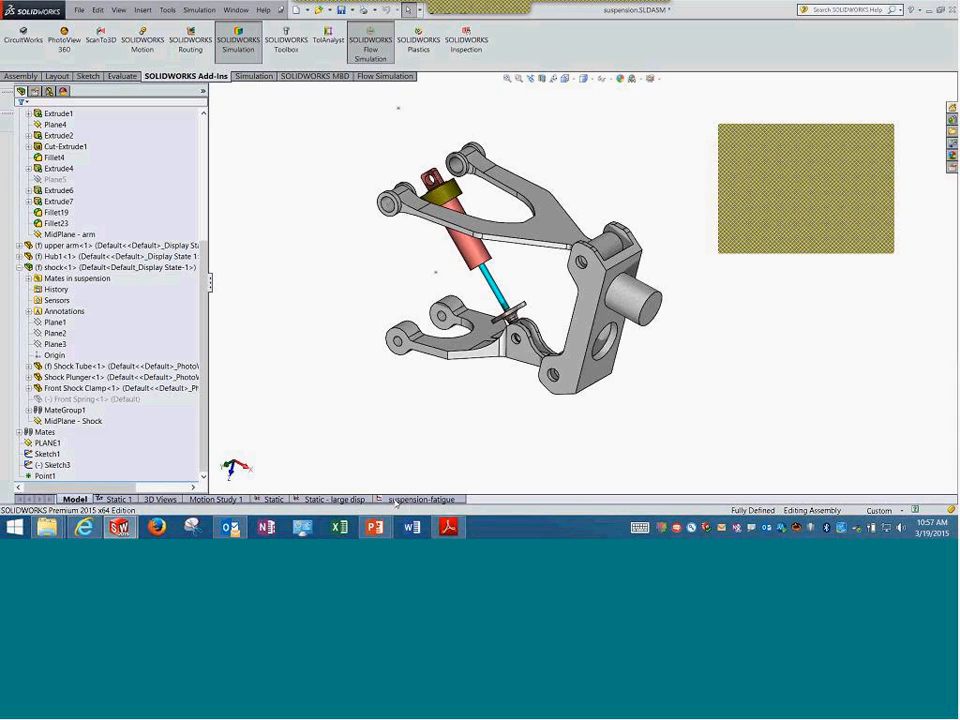
- Run the suspension-fatigue study in the suspension assembly, continuing the calculation with the smallest number of cycles from the S-N curves
{"action": "left_click", "coordinate": [398, 501]}
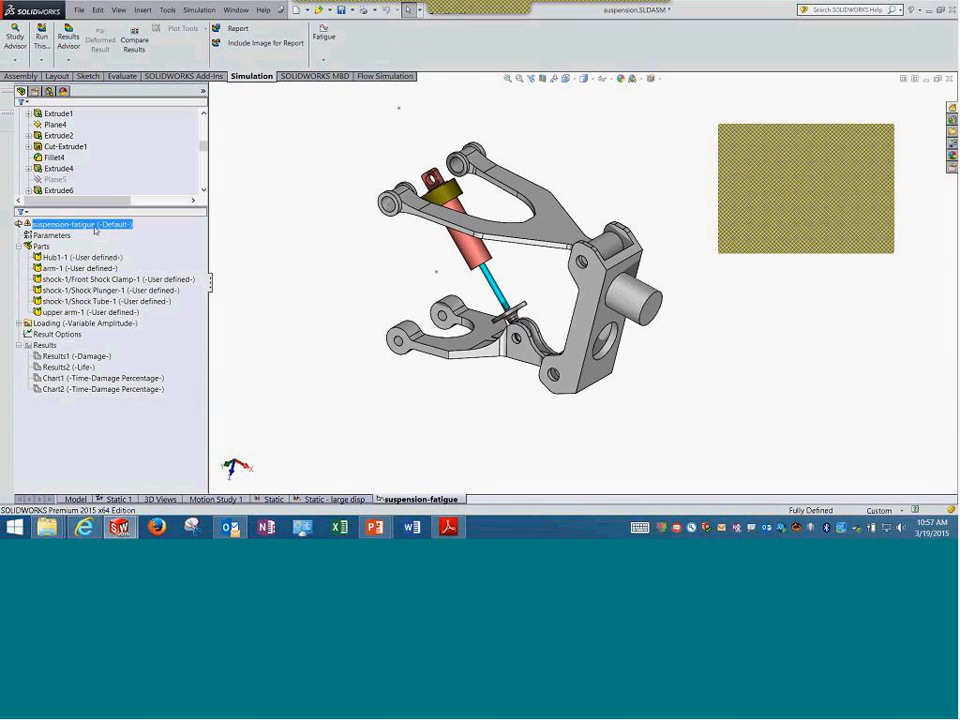
{"action": "right_click", "coordinate": [95, 228]}
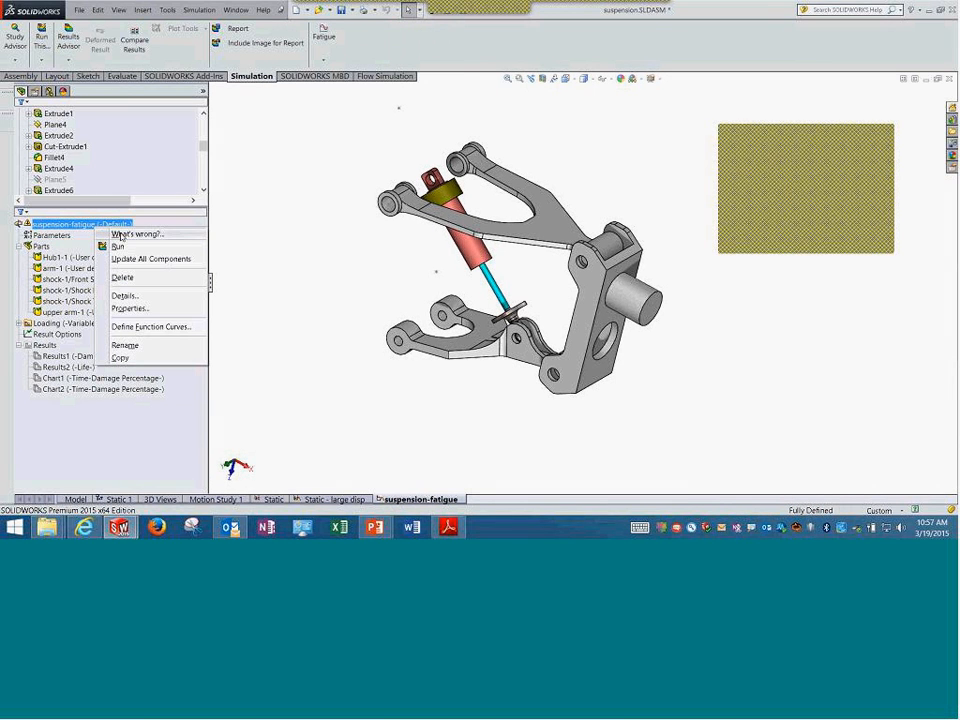
{"action": "left_click", "coordinate": [117, 246]}
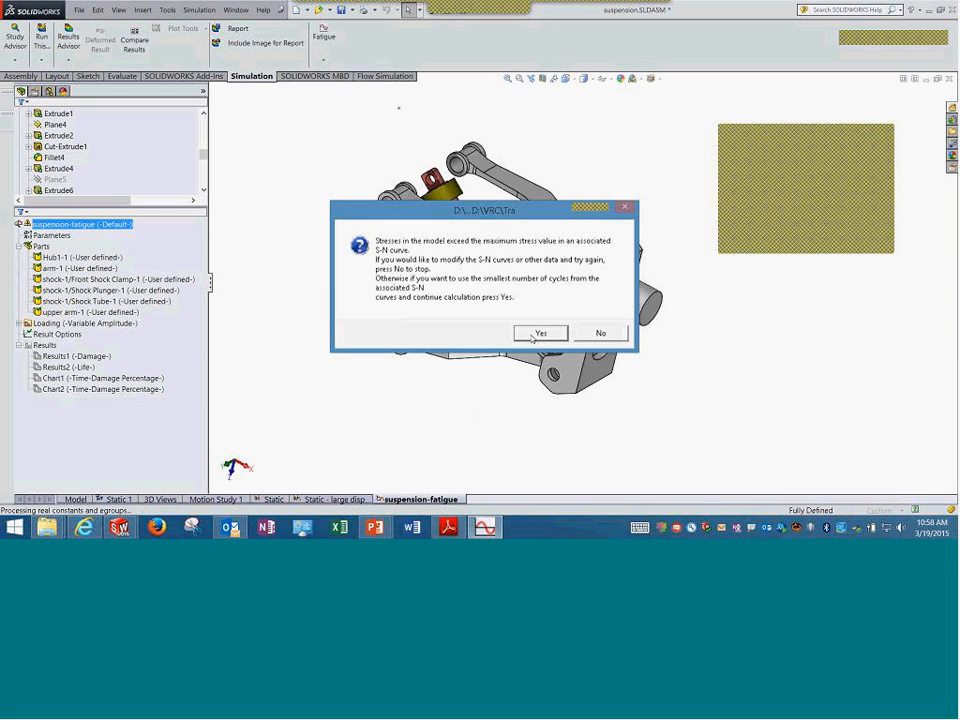
{"action": "key", "text": "alt+Tab"}
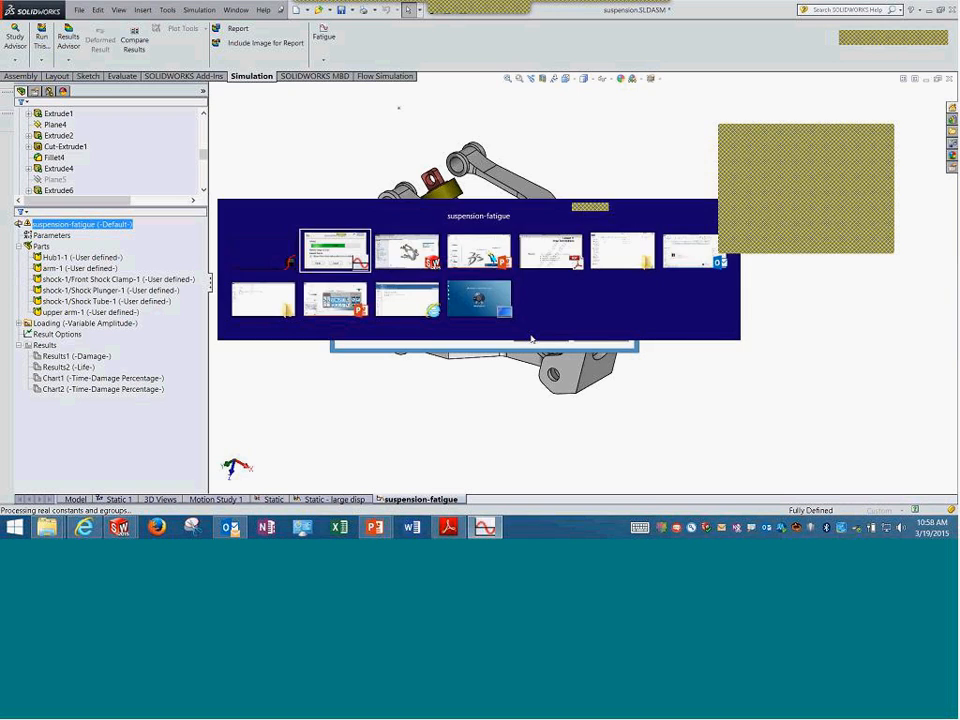
{"action": "left_click", "coordinate": [88, 357]}
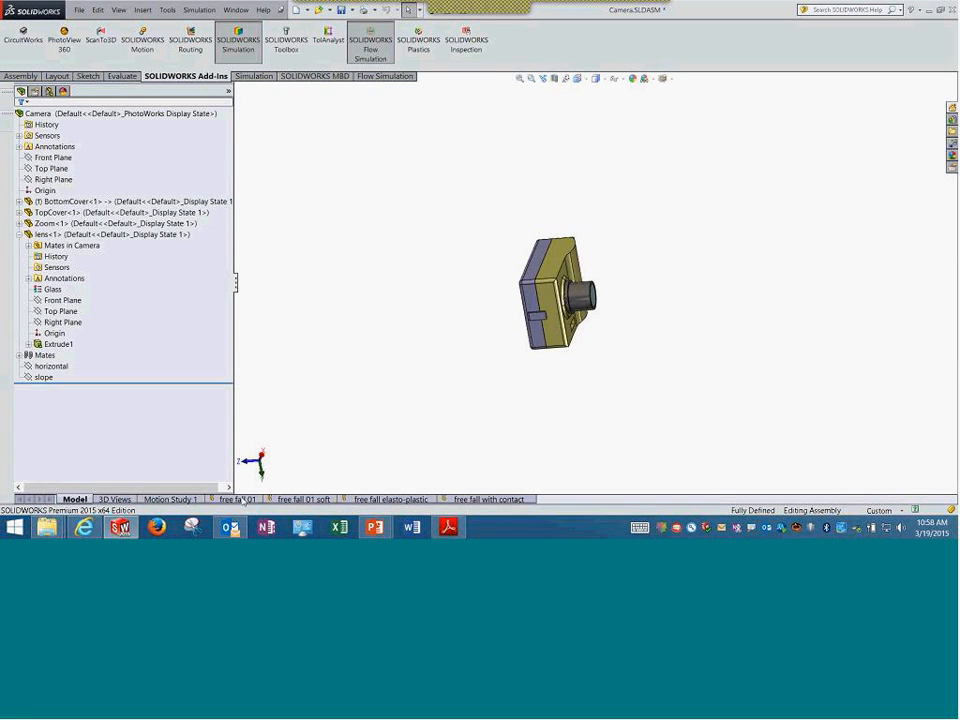
- Run the camera's free fall 01 drop test study, accepting the solver's rerun with composite tetrahedron elements
{"action": "left_click", "coordinate": [240, 499]}
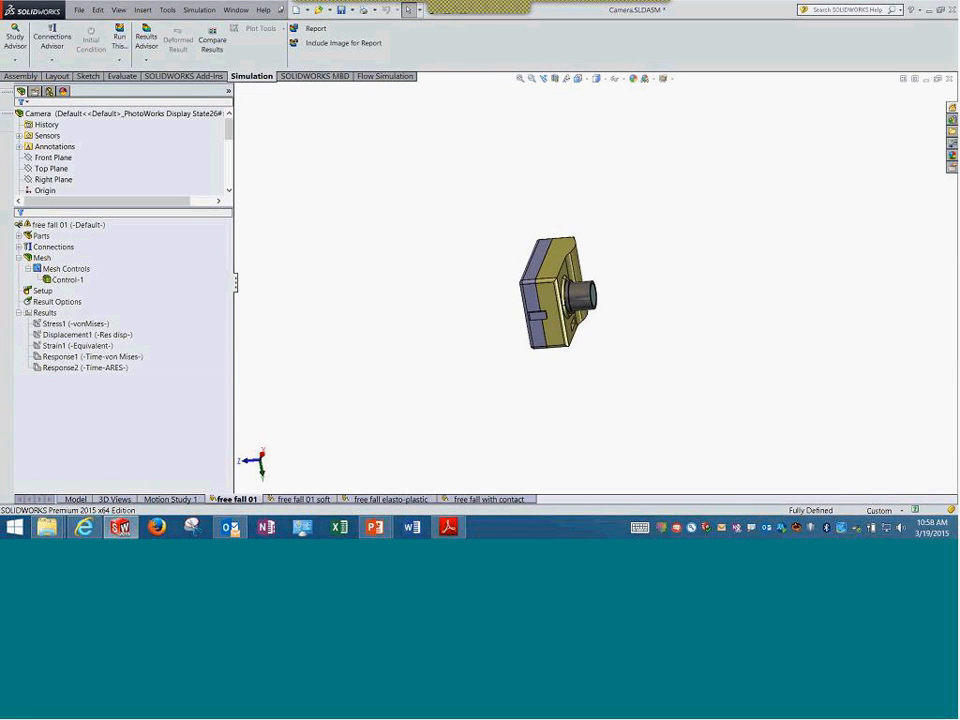
{"action": "right_click", "coordinate": [76, 226]}
{"action": "left_click", "coordinate": [94, 242]}
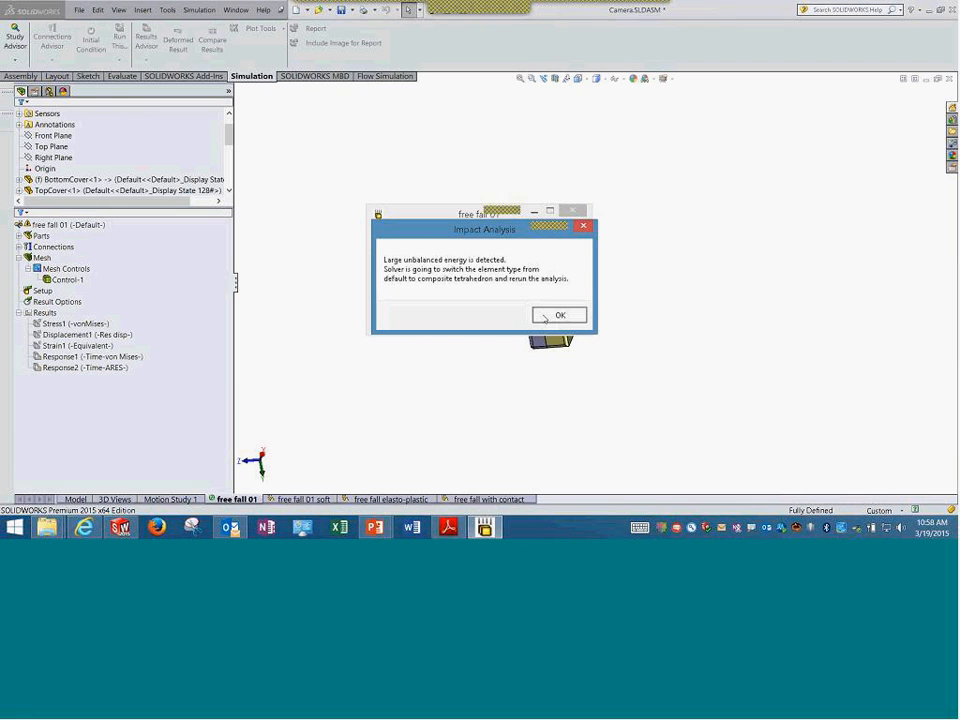
{"action": "left_click", "coordinate": [544, 318]}
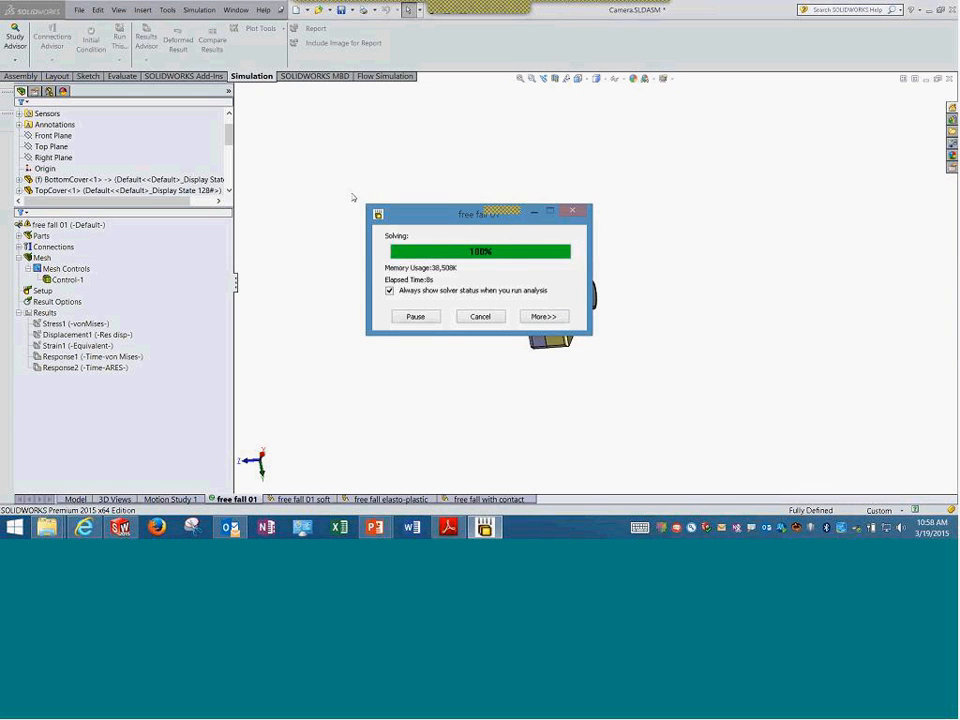
- Switch to the suspension assembly's suspension-fatigue study and expand its variable-amplitude loading to show Event-1
{"action": "left_click", "coordinate": [233, 12]}
{"action": "left_click", "coordinate": [267, 122]}
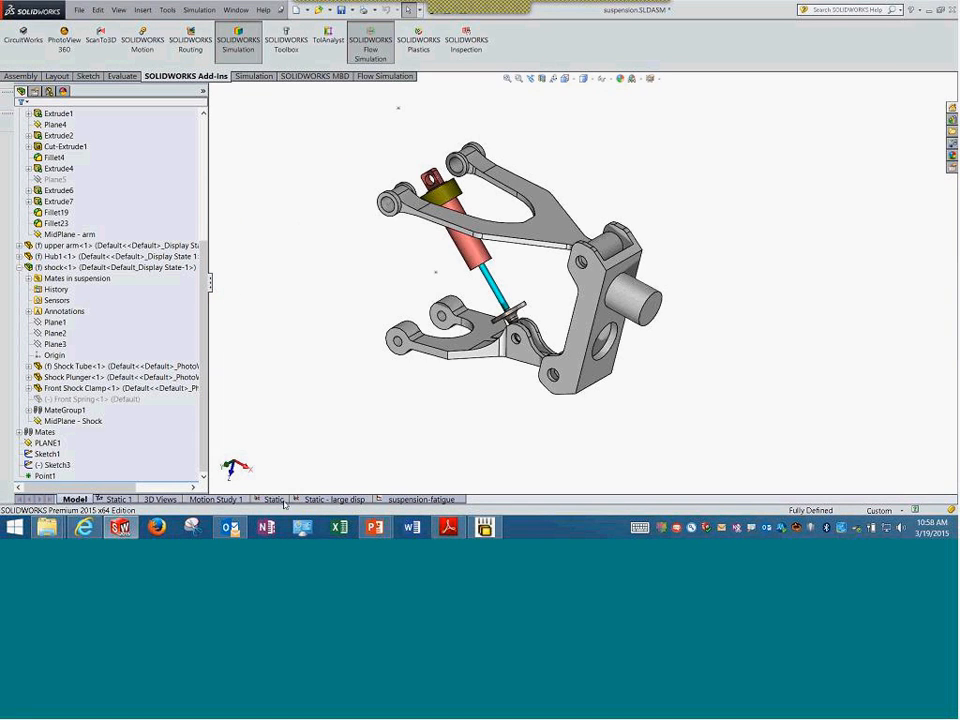
{"action": "left_click", "coordinate": [410, 499]}
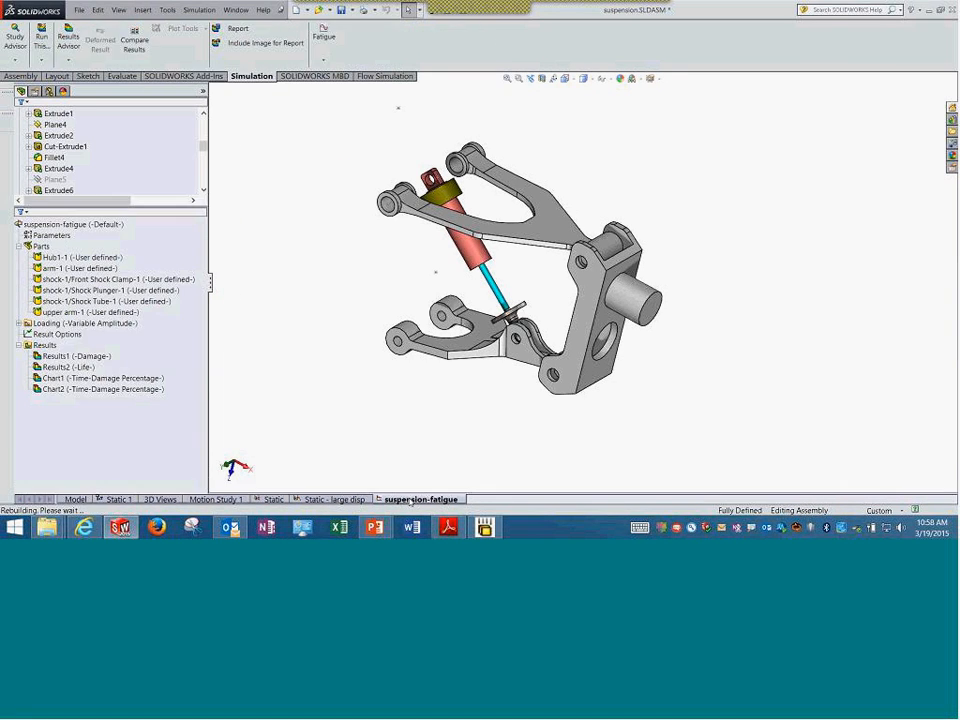
{"action": "left_click", "coordinate": [18, 246]}
{"action": "left_click", "coordinate": [18, 247]}
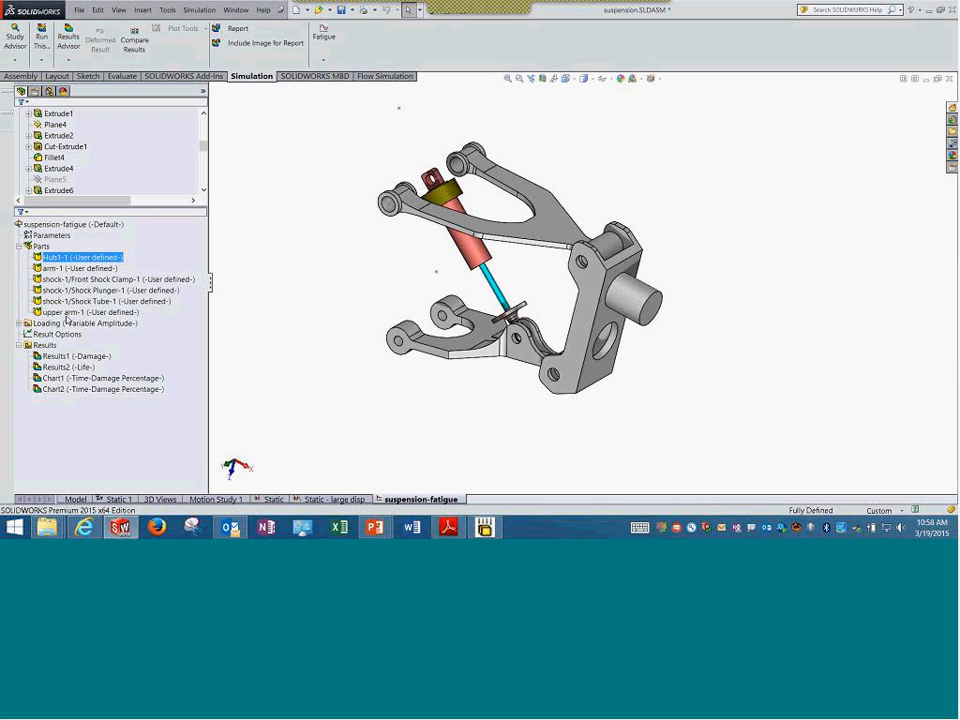
{"action": "left_click", "coordinate": [18, 247]}
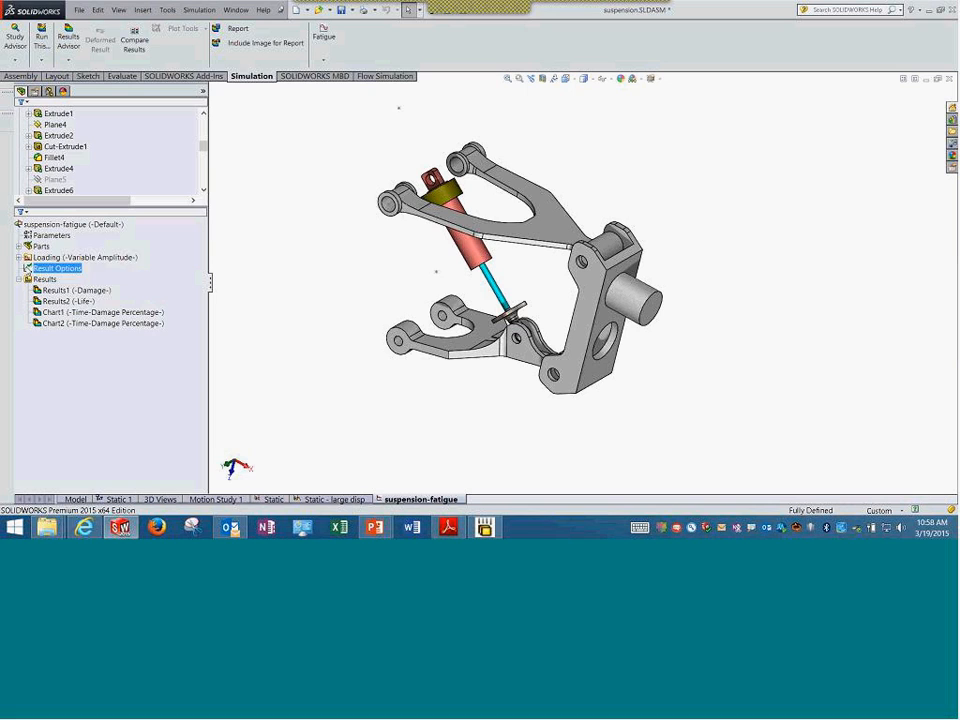
{"action": "left_click", "coordinate": [18, 258]}
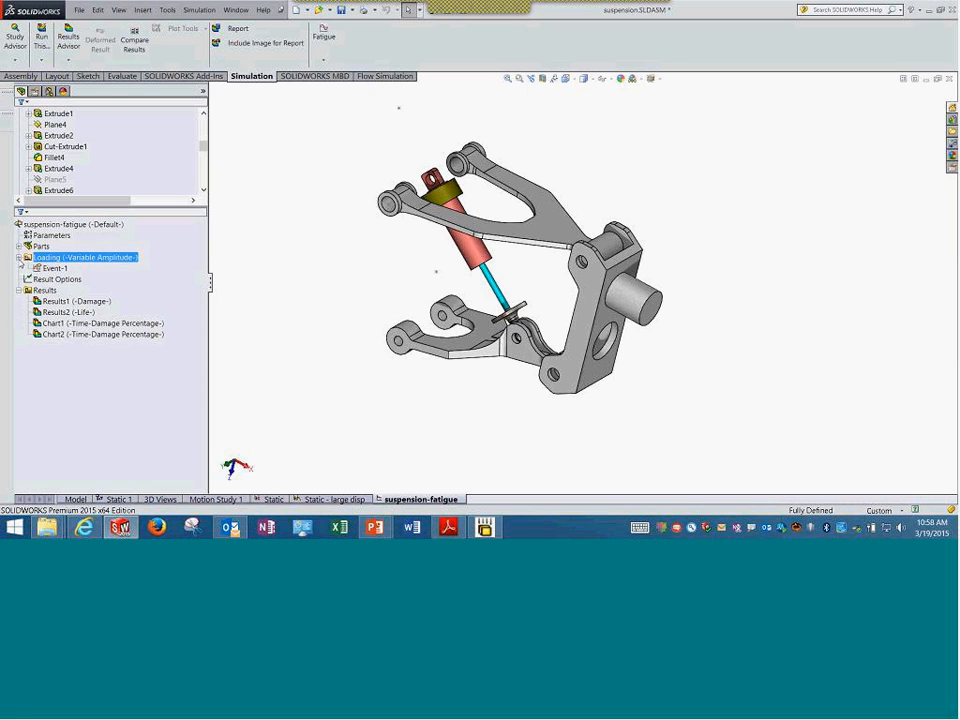
- Open the Event-1 definition and bring up its load history curve data
{"action": "right_click", "coordinate": [63, 270]}
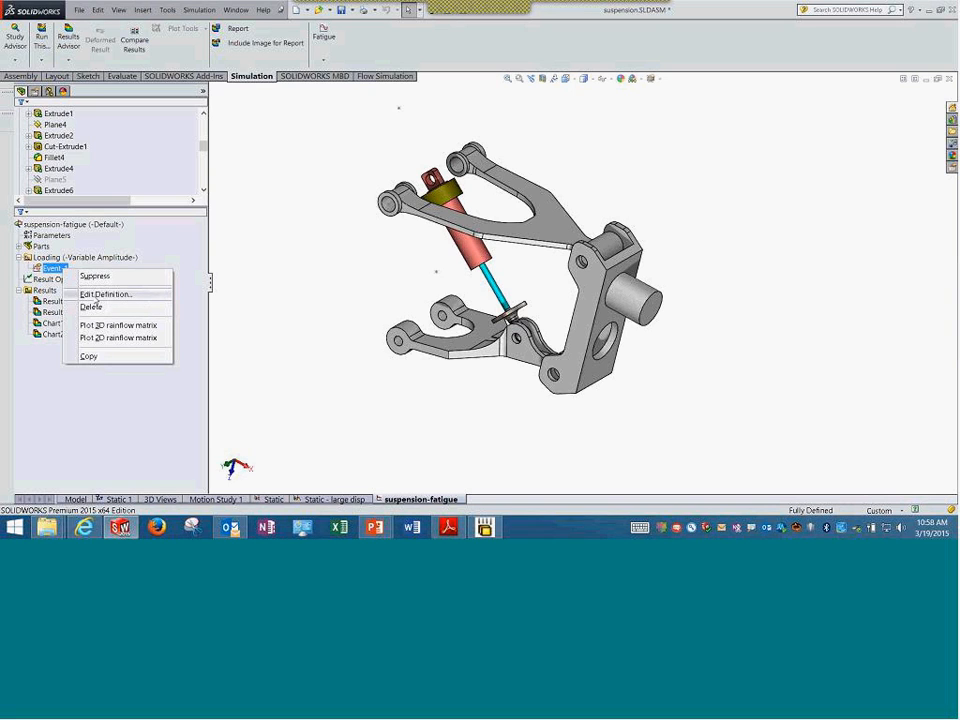
{"action": "left_click", "coordinate": [100, 295]}
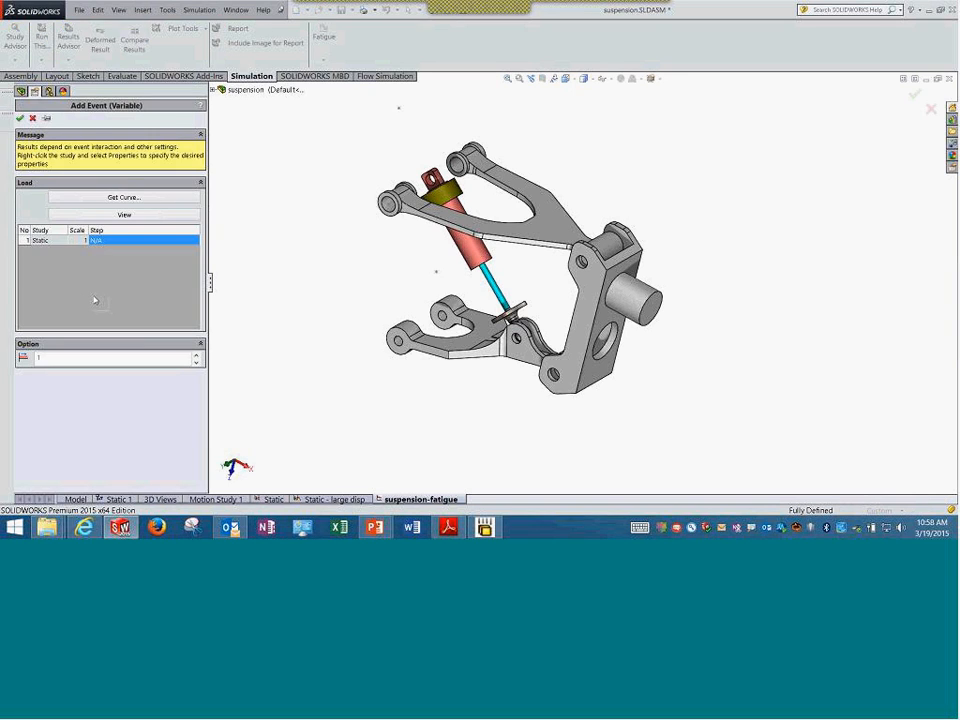
{"action": "left_click", "coordinate": [123, 198]}
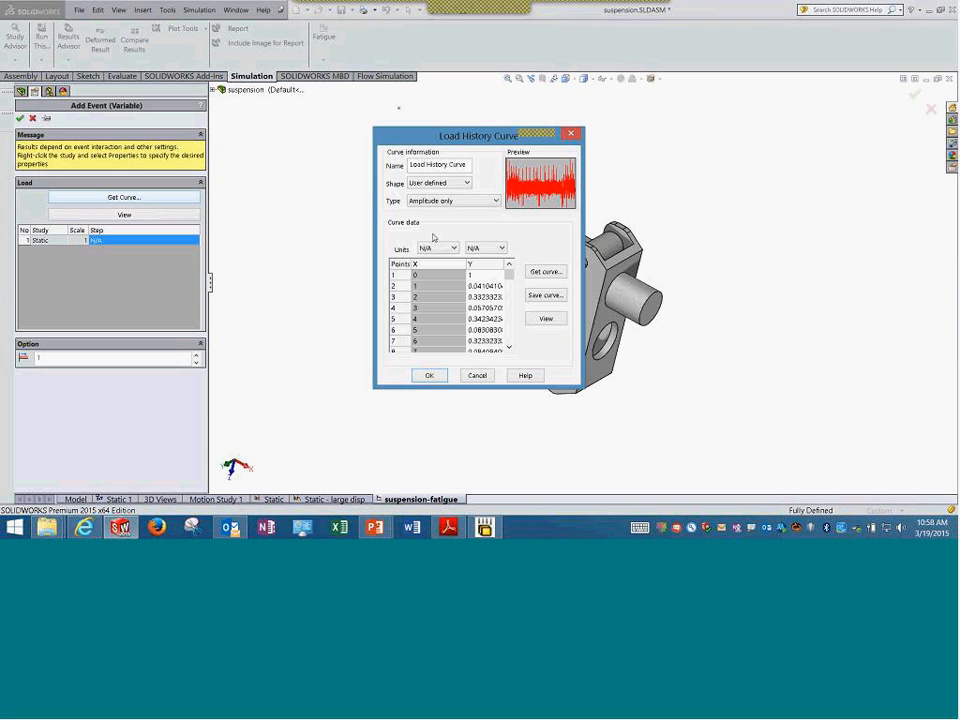
{"action": "left_click_drag", "start_coordinate": [460, 137], "coordinate": [416, 100]}
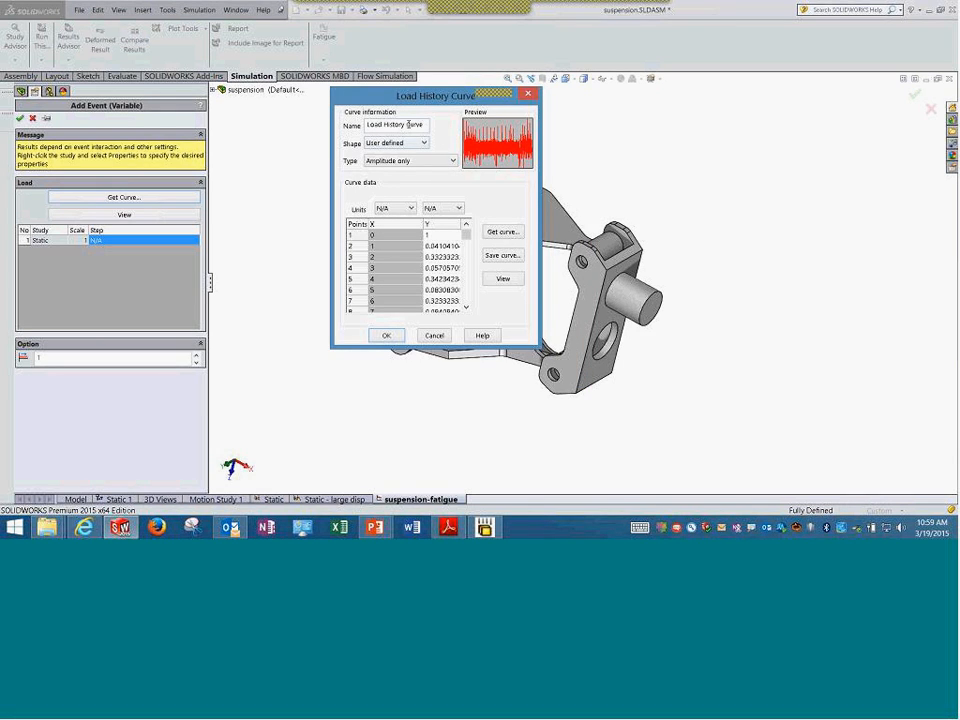
- Browse the available curve libraries for load history curves, then leave the library and the curve data without changes
{"action": "left_click", "coordinate": [510, 234]}
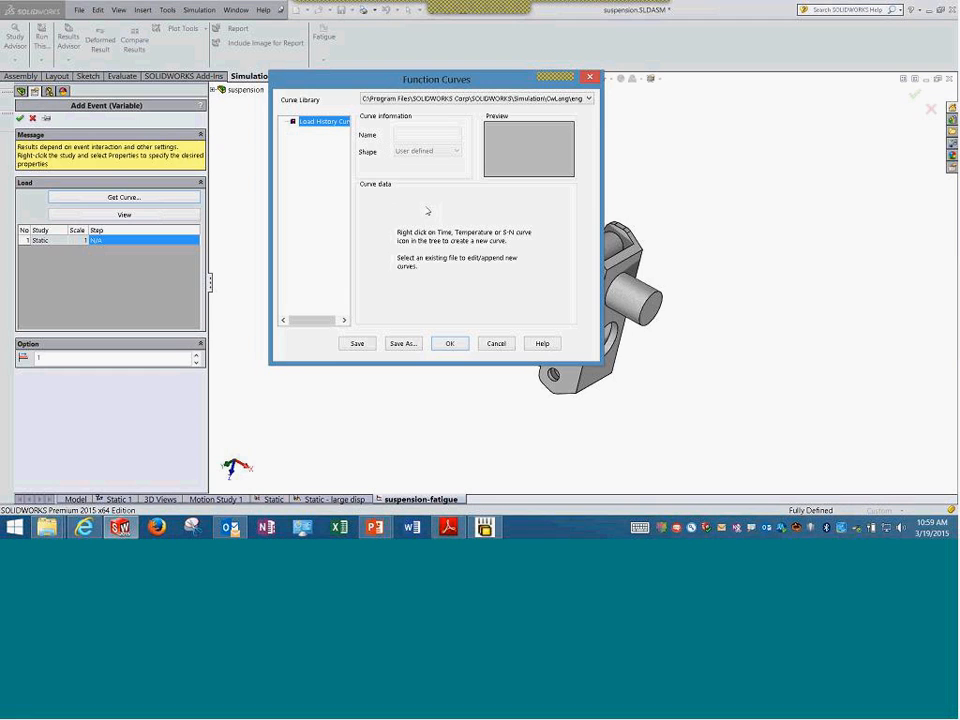
{"action": "left_click", "coordinate": [401, 99]}
{"action": "left_click", "coordinate": [401, 106]}
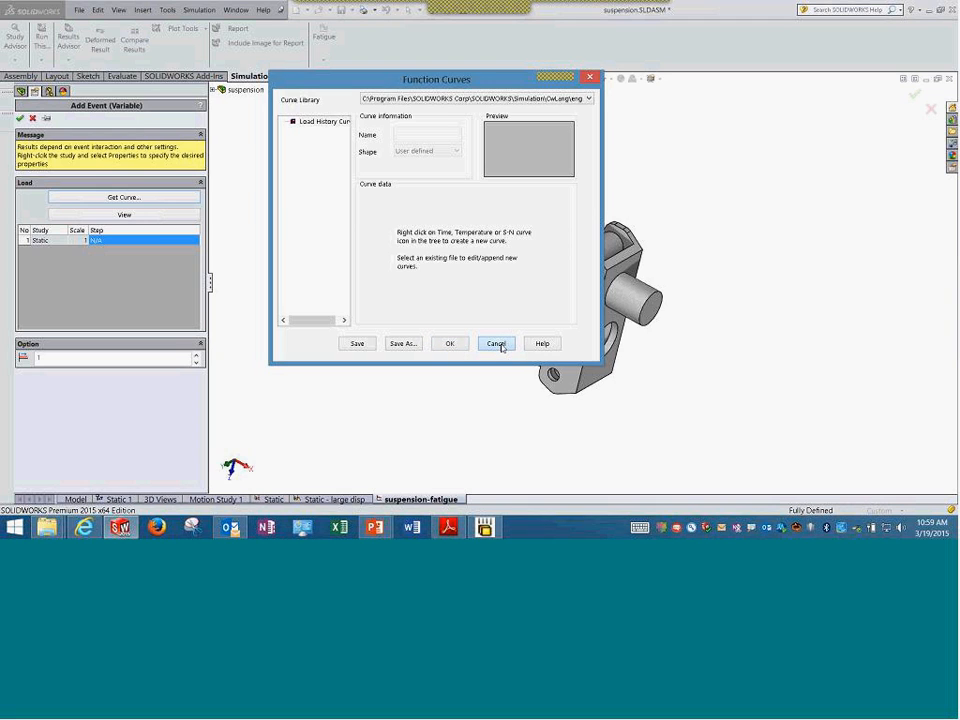
{"action": "left_click", "coordinate": [410, 99]}
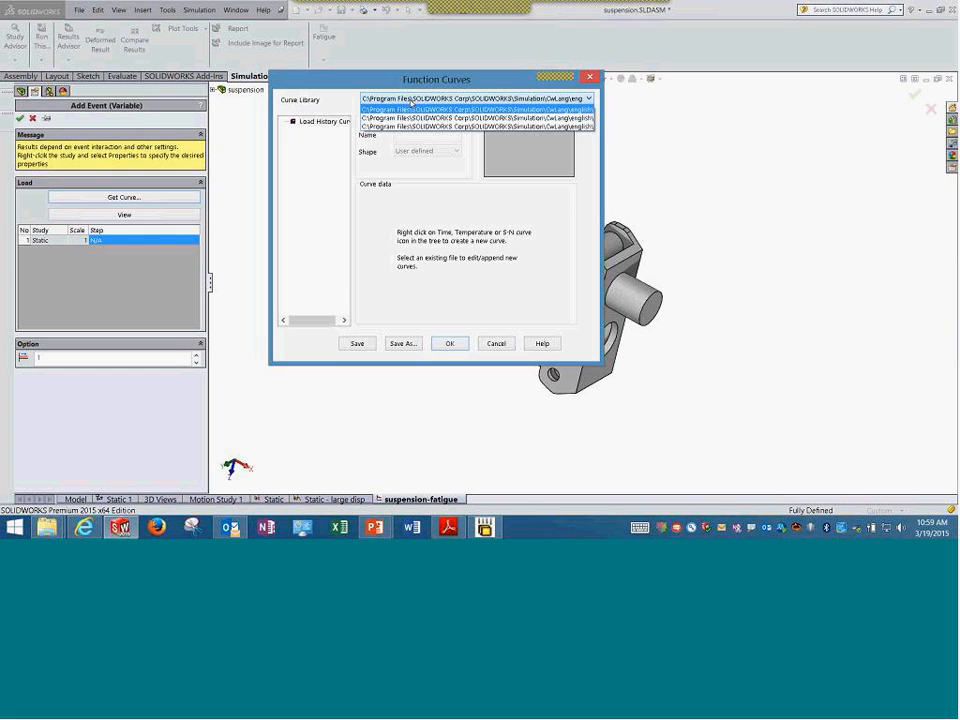
{"action": "left_click", "coordinate": [447, 213]}
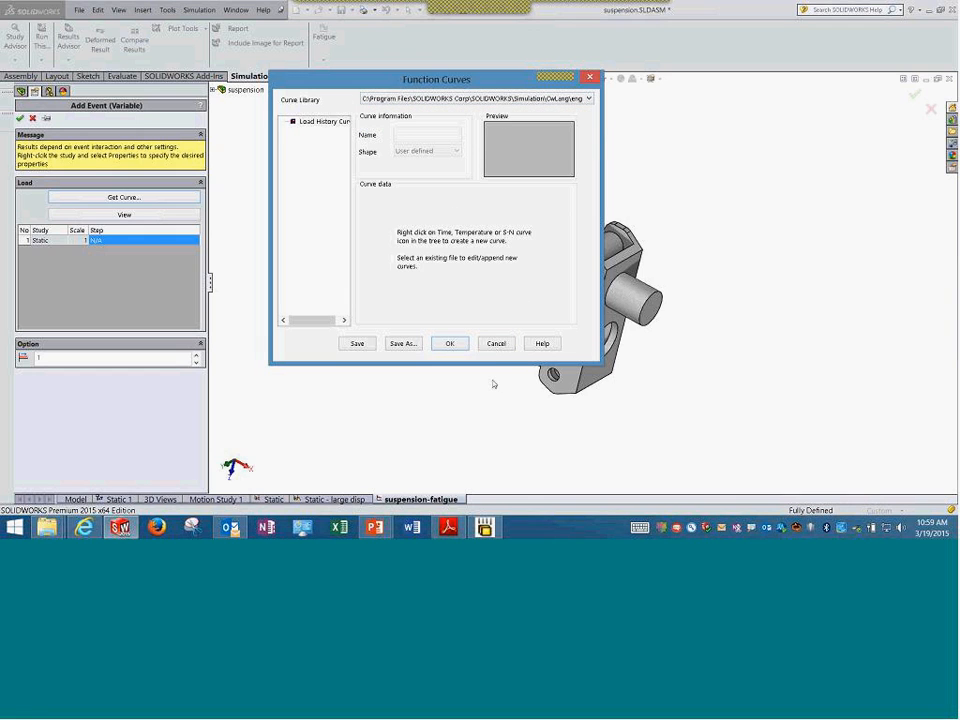
{"action": "left_click", "coordinate": [496, 347]}
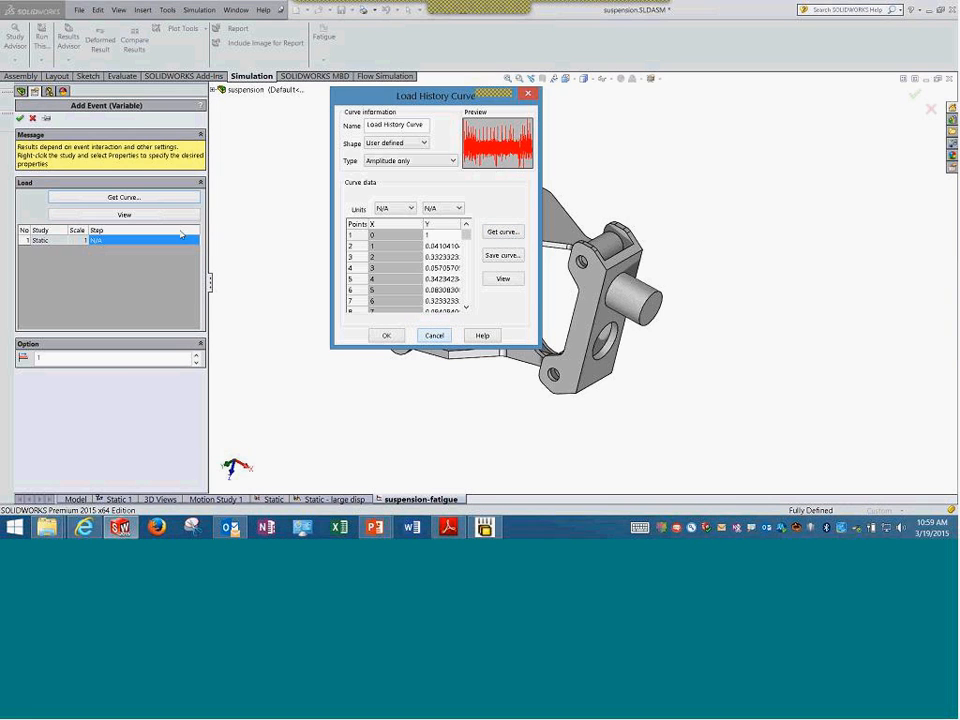
{"action": "left_click", "coordinate": [434, 335]}
- View Event-1's load history curve as an enlarged graph, then close the graph
{"action": "left_click", "coordinate": [124, 214]}
{"action": "left_click_drag", "start_coordinate": [252, 254], "coordinate": [645, 458]}
{"action": "left_click_drag", "start_coordinate": [675, 78], "coordinate": [518, 28]}
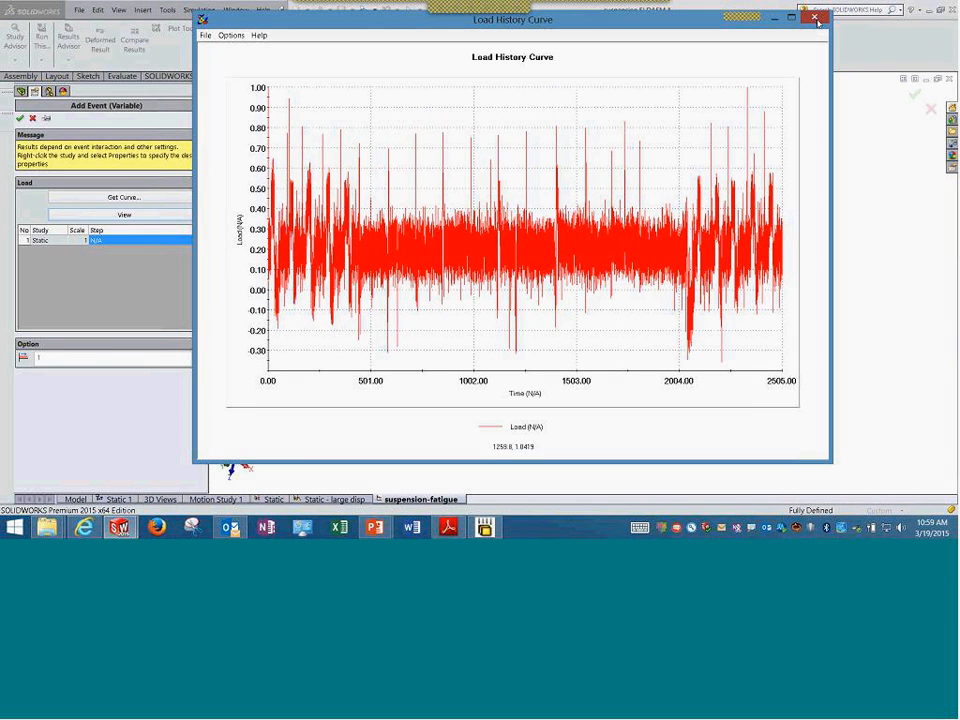
{"action": "left_click", "coordinate": [818, 21]}
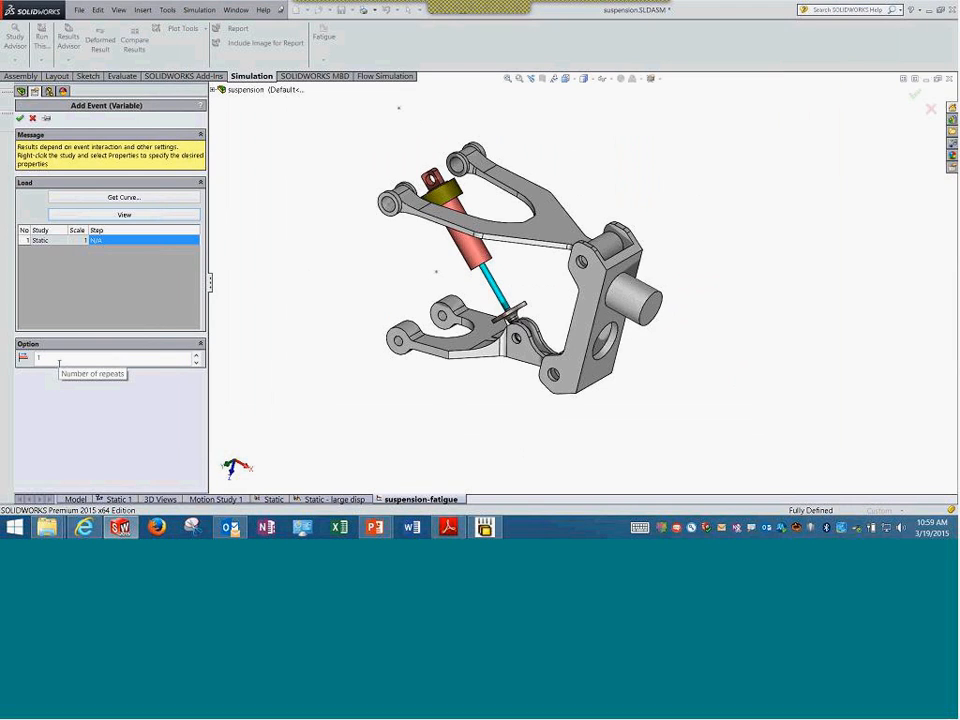
- Check Event-1's number of repeats and examine the enlarged load history graph again before closing it
{"action": "left_click_drag", "start_coordinate": [211, 289], "coordinate": [291, 290]}
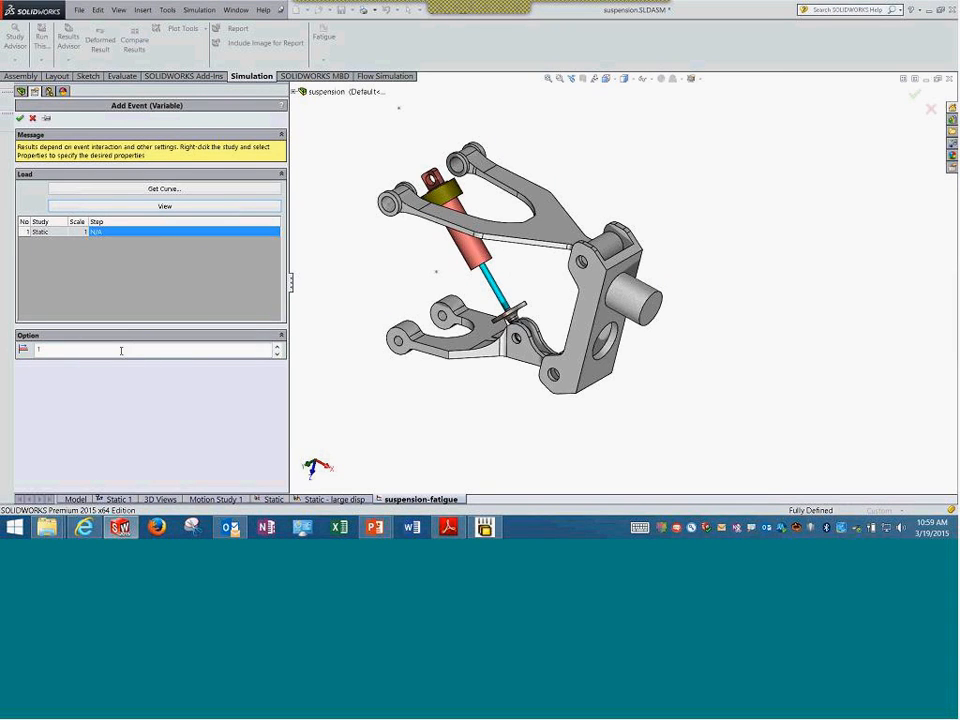
{"action": "left_click_drag", "start_coordinate": [121, 351], "coordinate": [1, 366]}
{"action": "left_click", "coordinate": [164, 206]}
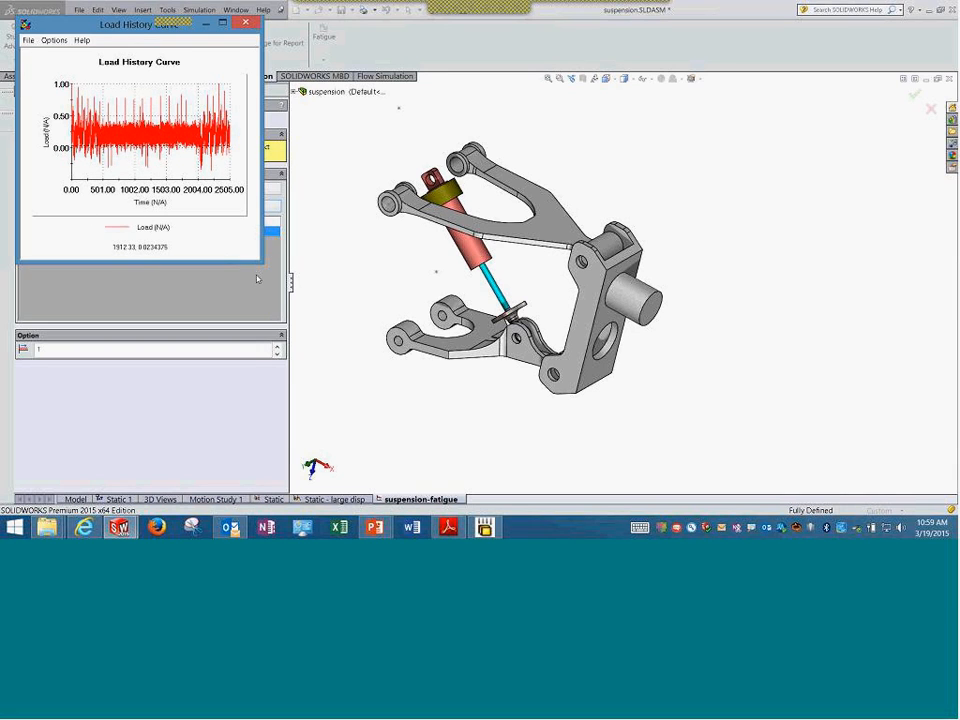
{"action": "left_click_drag", "start_coordinate": [259, 262], "coordinate": [829, 417]}
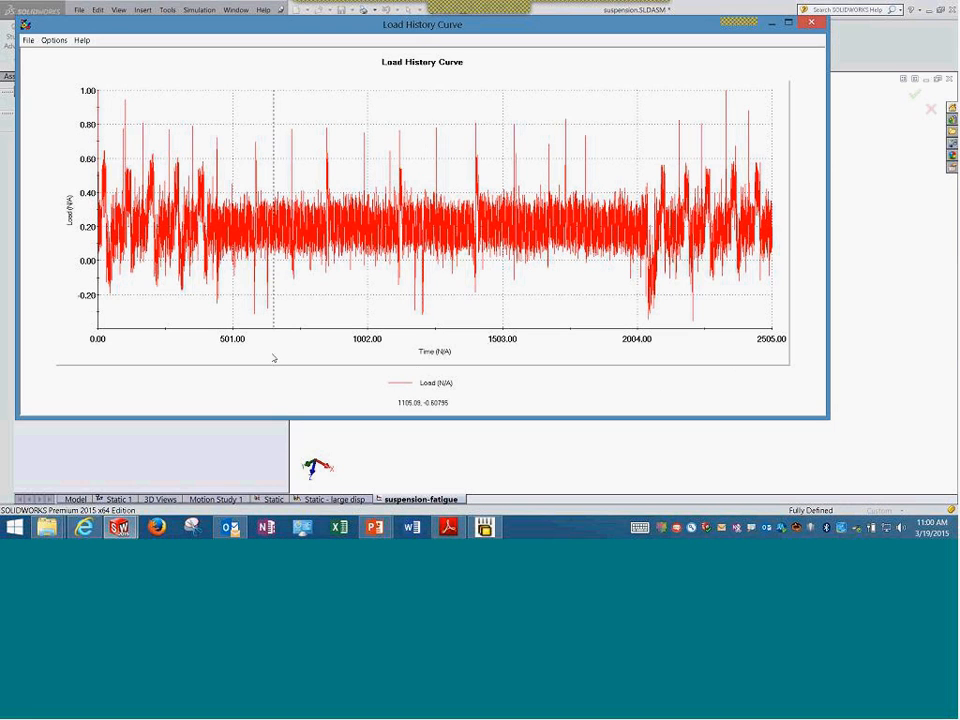
{"action": "left_click", "coordinate": [811, 22]}
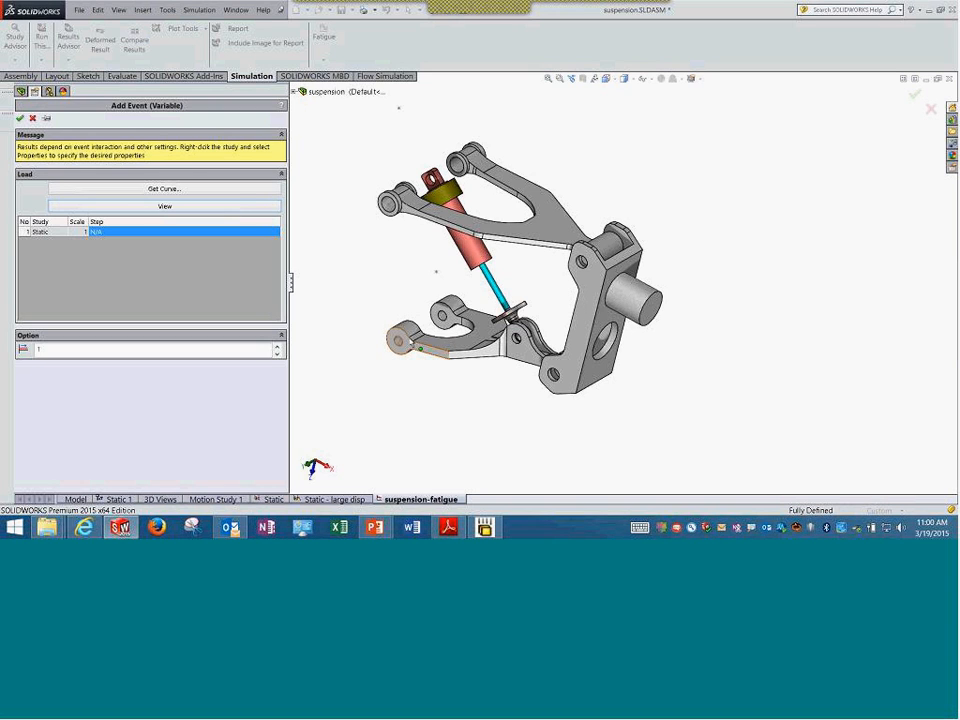
- Accept the Event-1 definition and return to the suspension-fatigue study
{"action": "left_click", "coordinate": [21, 90]}
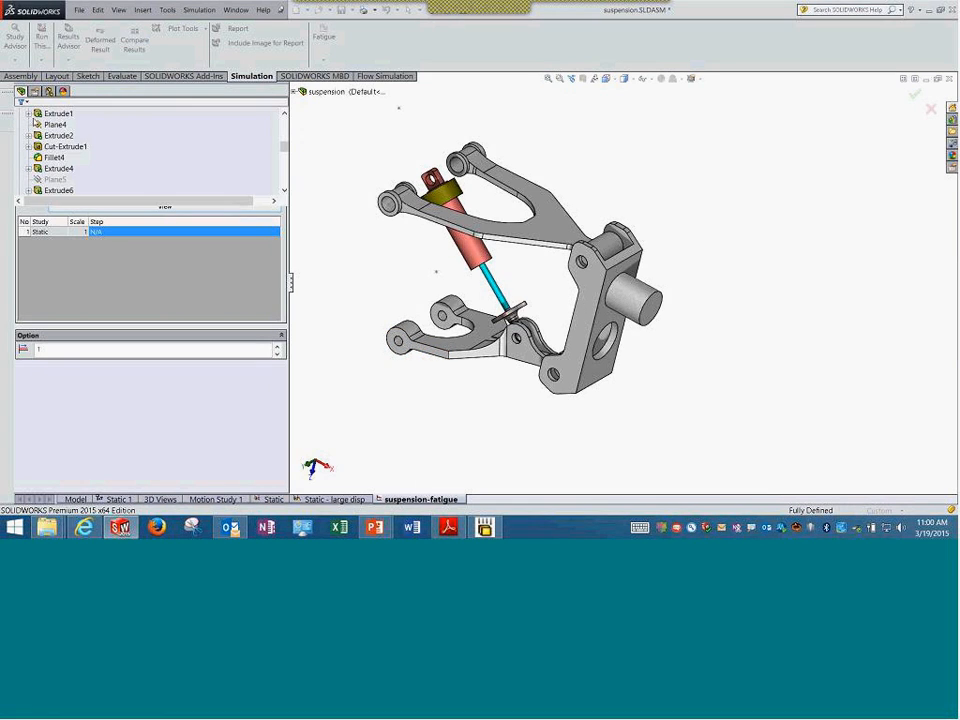
{"action": "right_click", "coordinate": [63, 258]}
{"action": "left_click", "coordinate": [95, 262]}
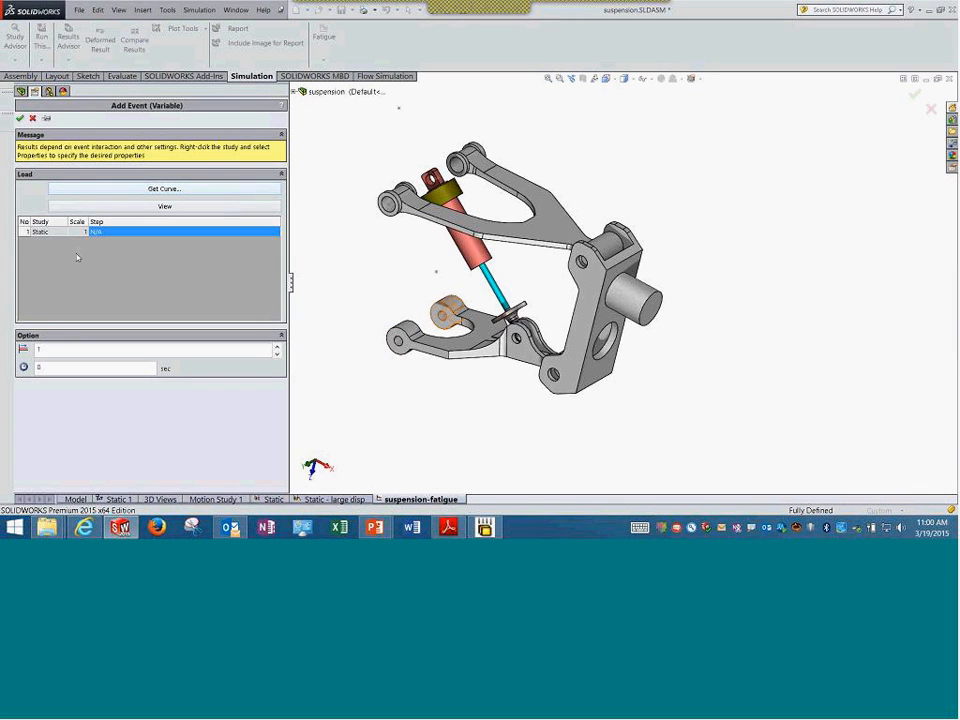
{"action": "left_click", "coordinate": [19, 118]}
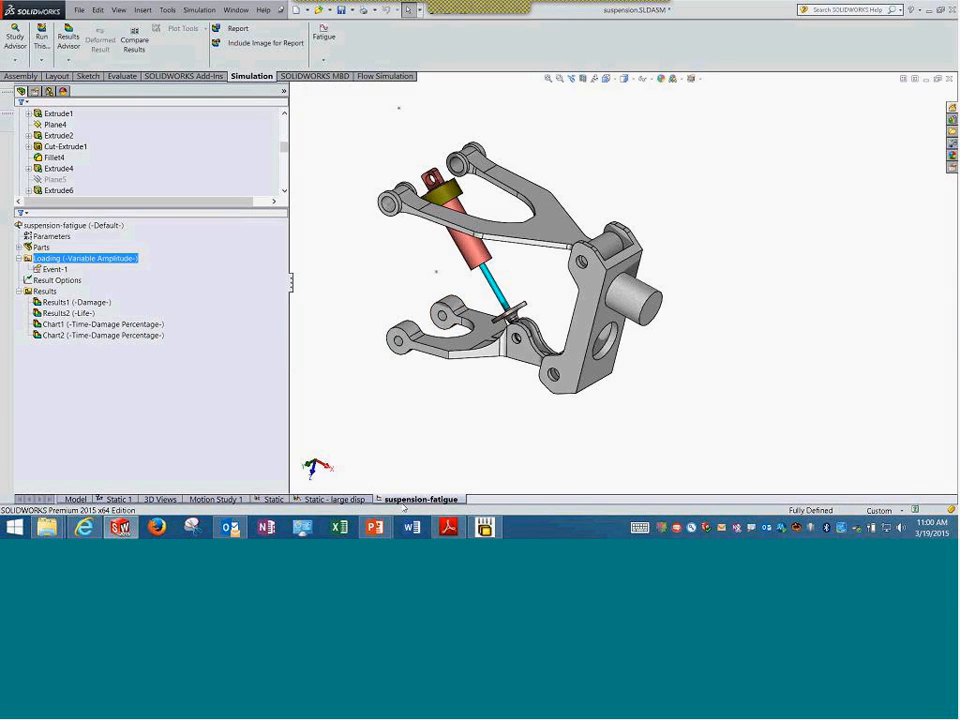
{"action": "right_click", "coordinate": [410, 499]}
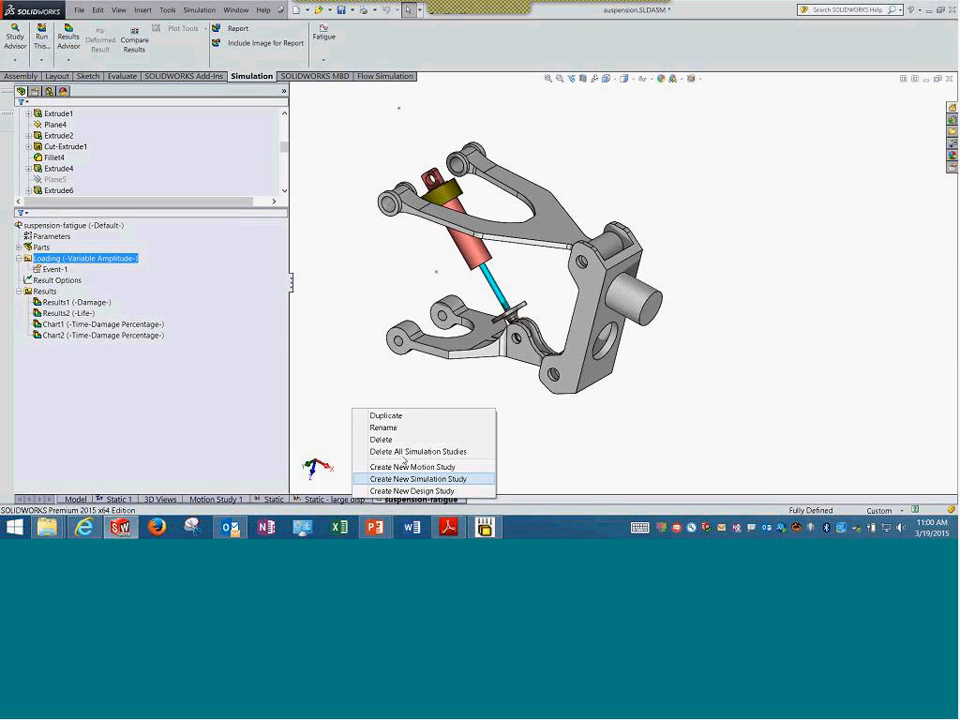
{"action": "left_click", "coordinate": [341, 268]}
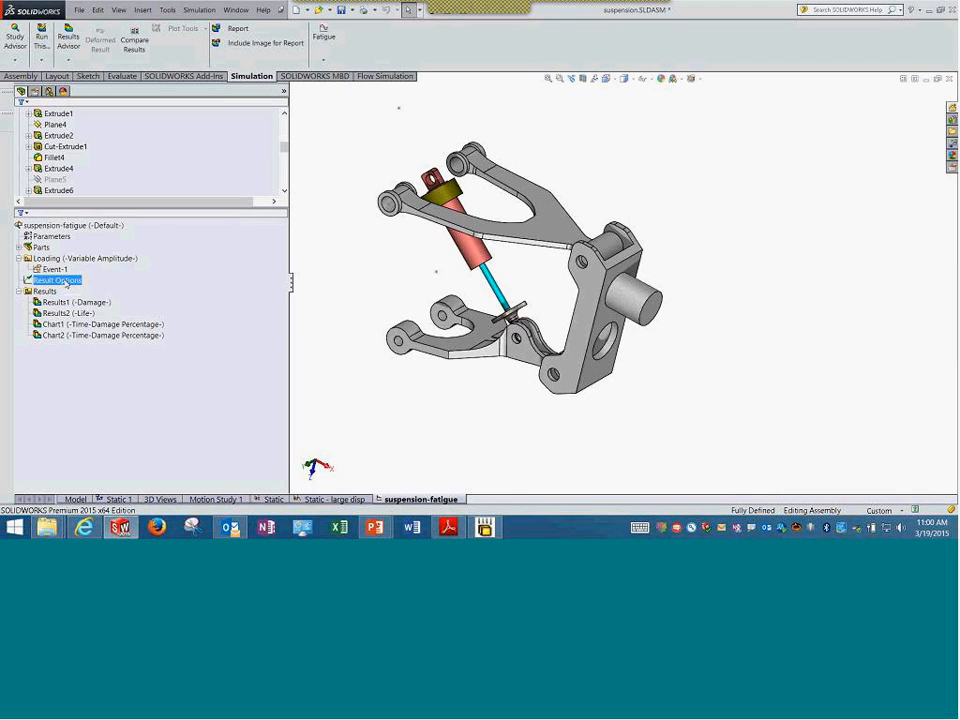
- Set the fatigue calculations to Whole model in the suspension-fatigue study's result options
{"action": "right_click", "coordinate": [66, 282]}
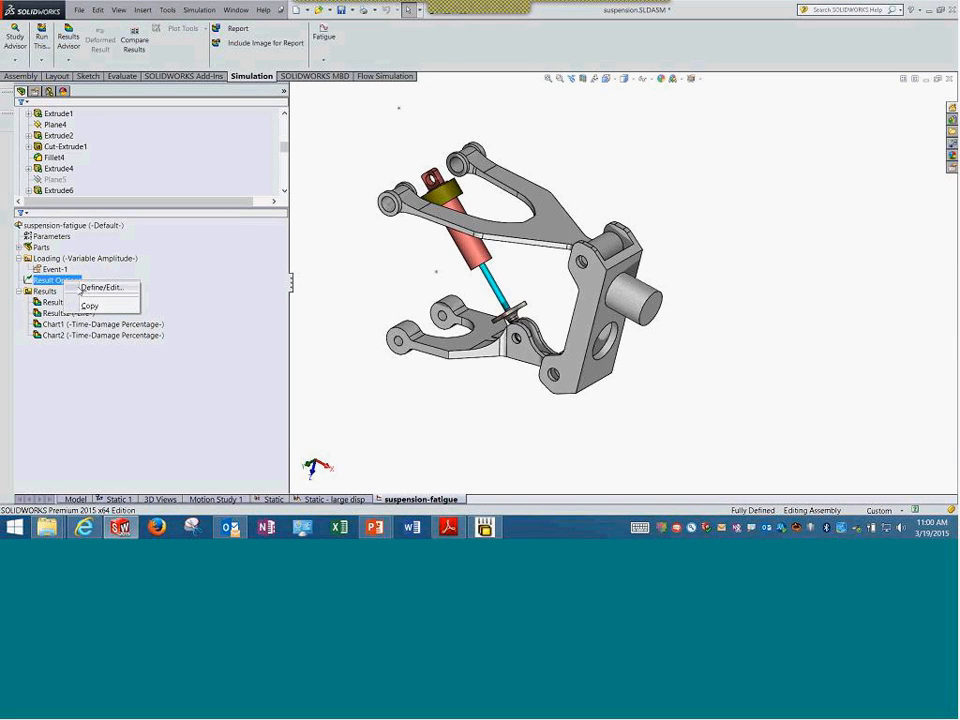
{"action": "left_click", "coordinate": [82, 288]}
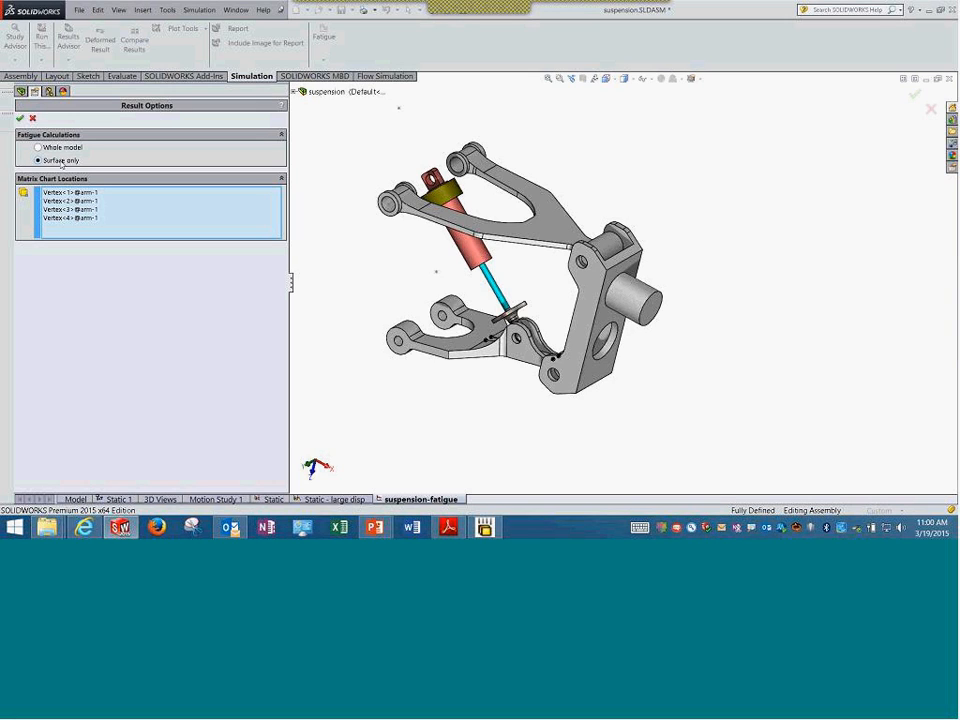
{"action": "left_click", "coordinate": [44, 147]}
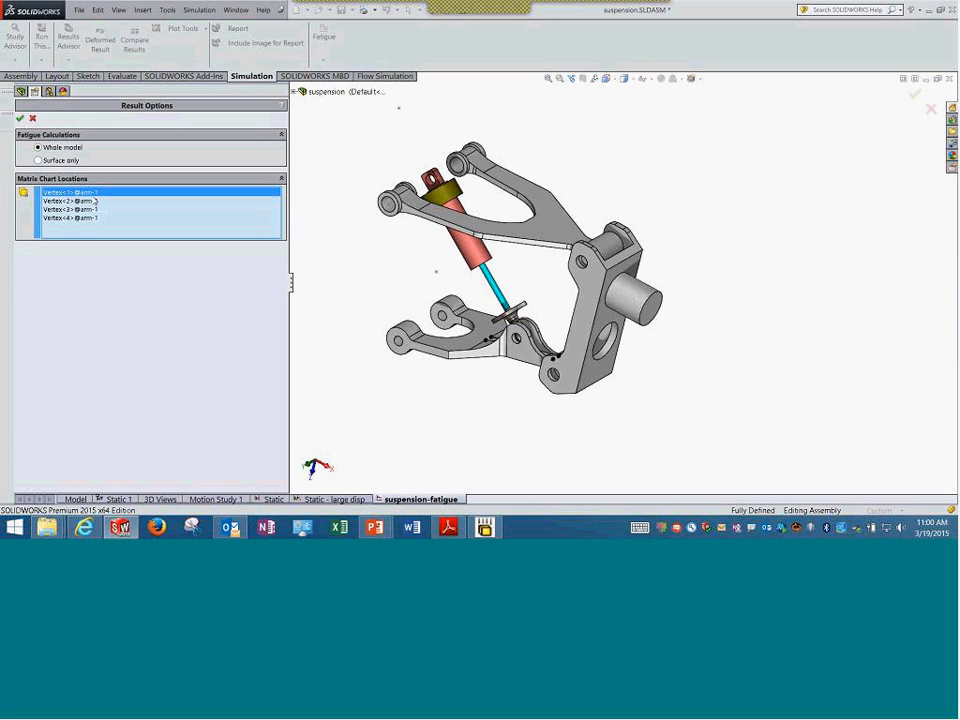
- Locate the arm vertices listed as matrix chart locations on the model and accept the result options
{"action": "left_click", "coordinate": [77, 210]}
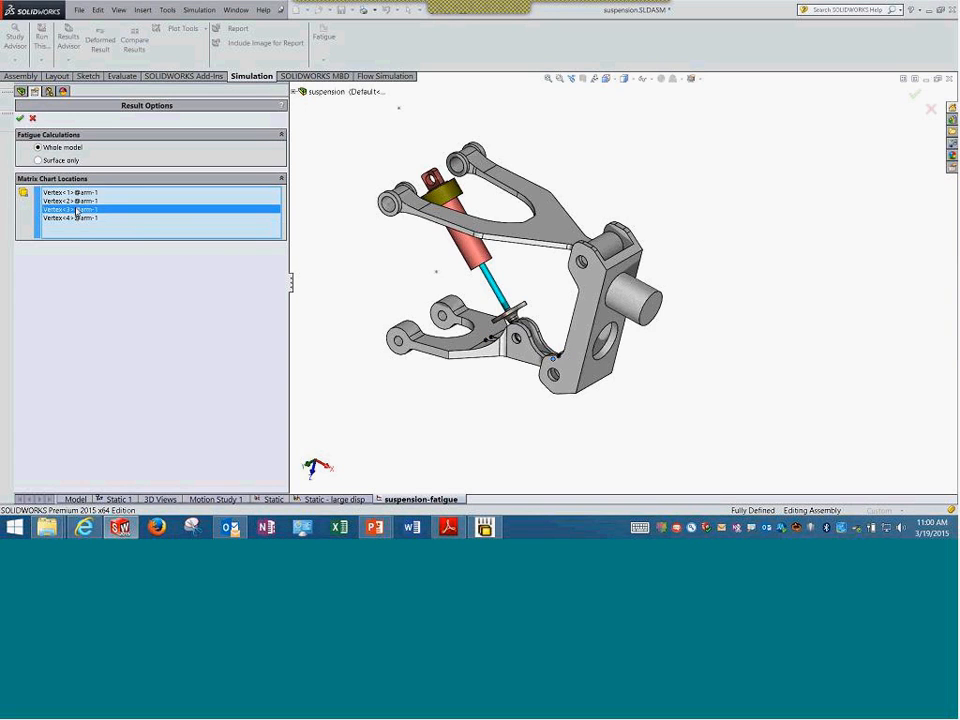
{"action": "left_click", "coordinate": [73, 202]}
{"action": "left_click", "coordinate": [71, 194]}
{"action": "left_click", "coordinate": [72, 203]}
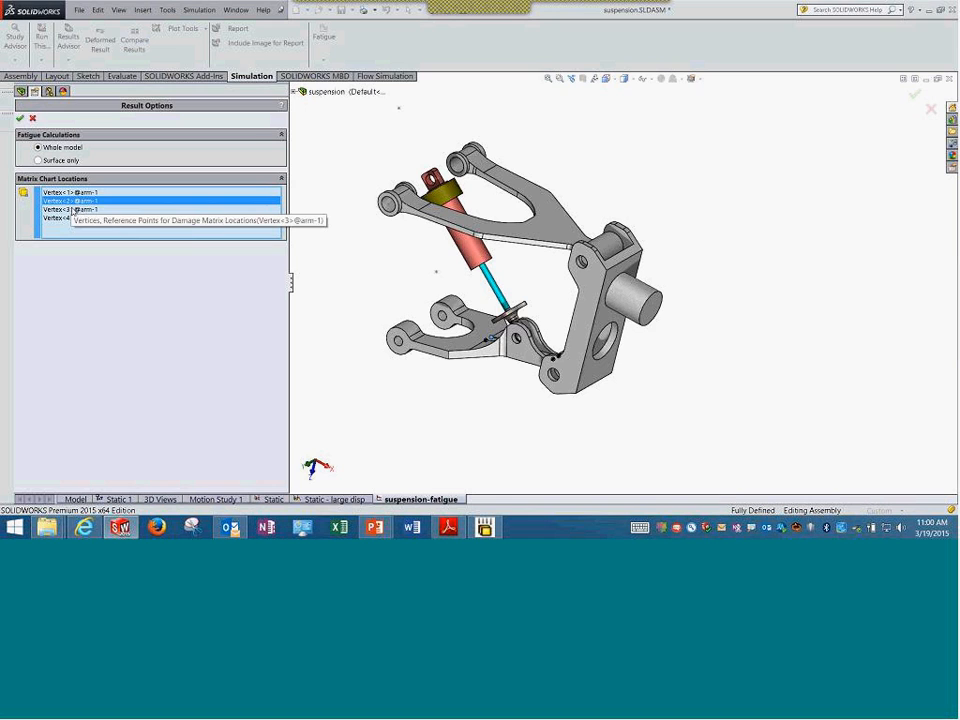
{"action": "left_click", "coordinate": [76, 218]}
{"action": "middle_click_drag", "start_coordinate": [436, 306], "coordinate": [419, 376]}
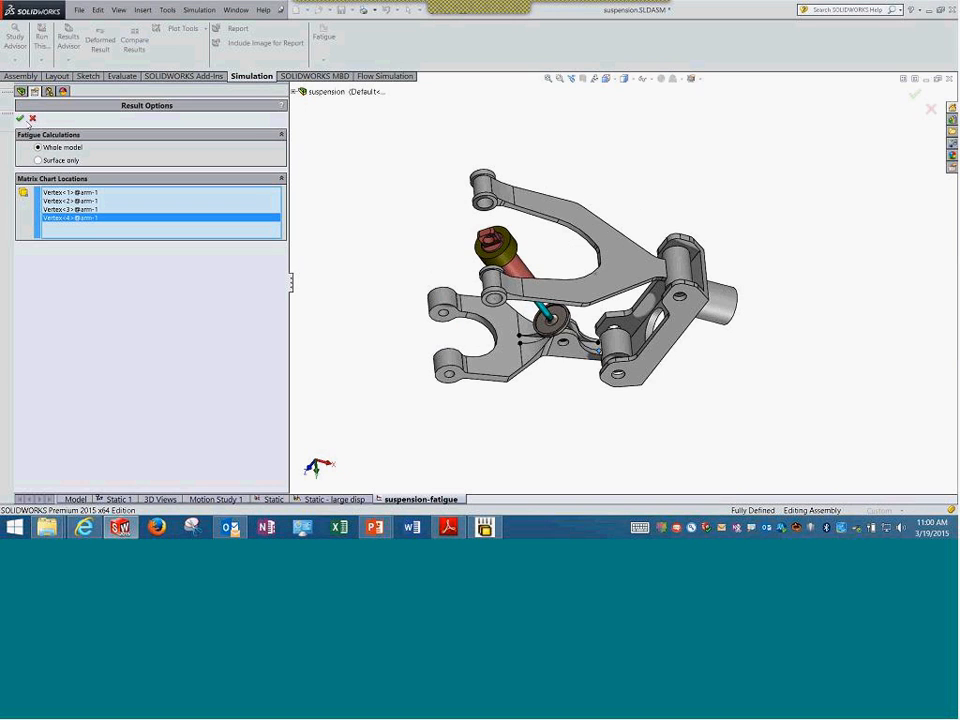
{"action": "left_click", "coordinate": [19, 118]}
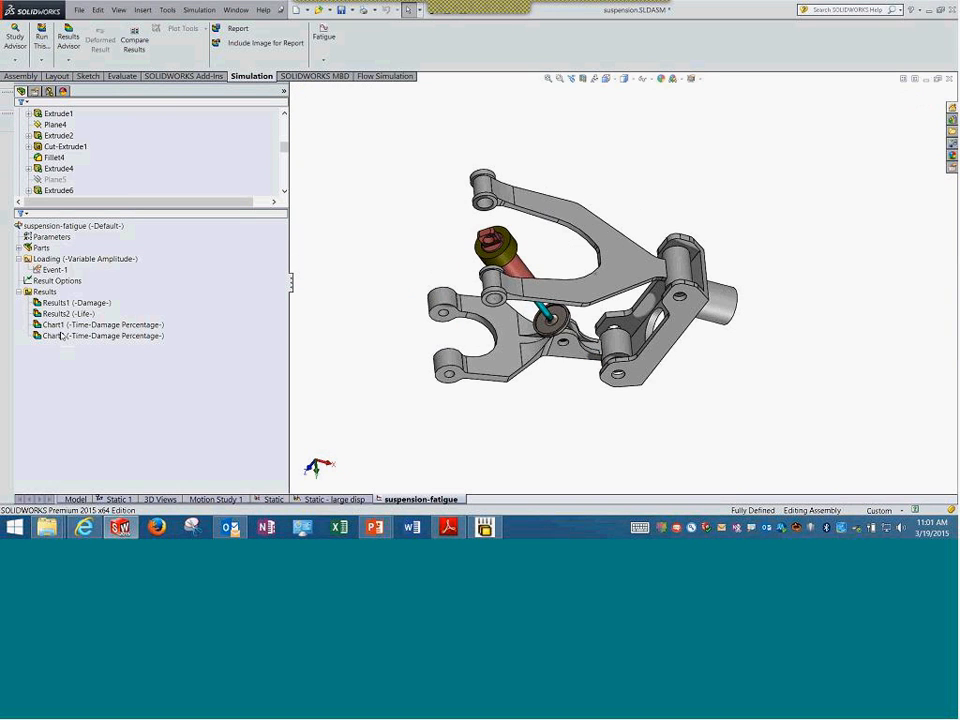
- Display the fatigue study's Results1 damage plot on the suspension
{"action": "right_click", "coordinate": [46, 291]}
{"action": "left_click", "coordinate": [175, 318]}
{"action": "double_click", "coordinate": [83, 305]}
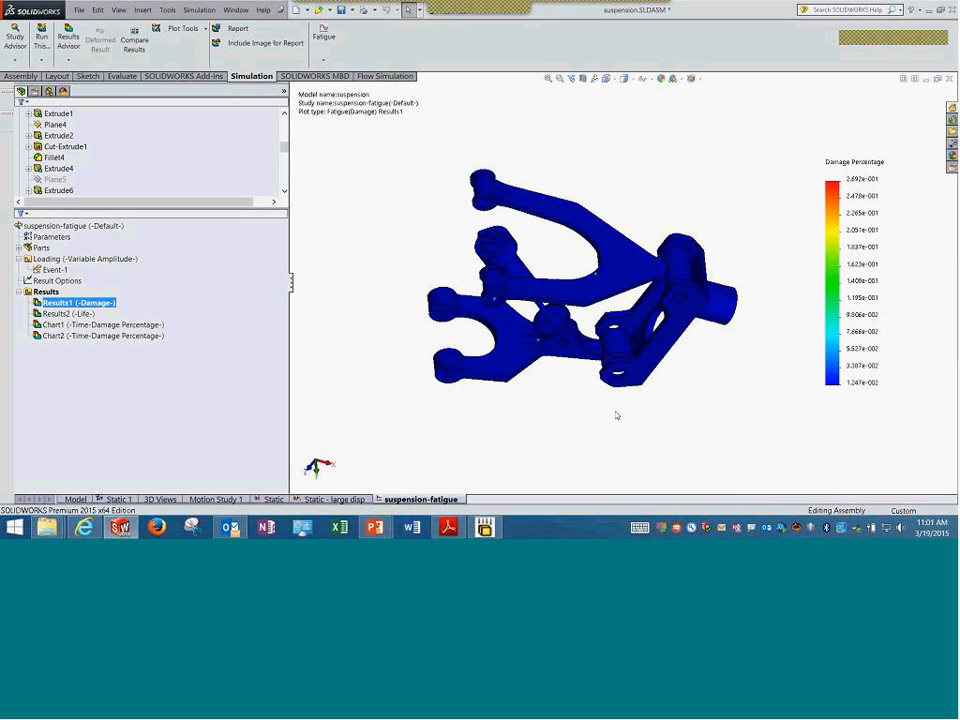
- Show the minimum and maximum annotations on the damage plot and limit the min/max range to shown parts only
{"action": "right_click", "coordinate": [108, 302]}
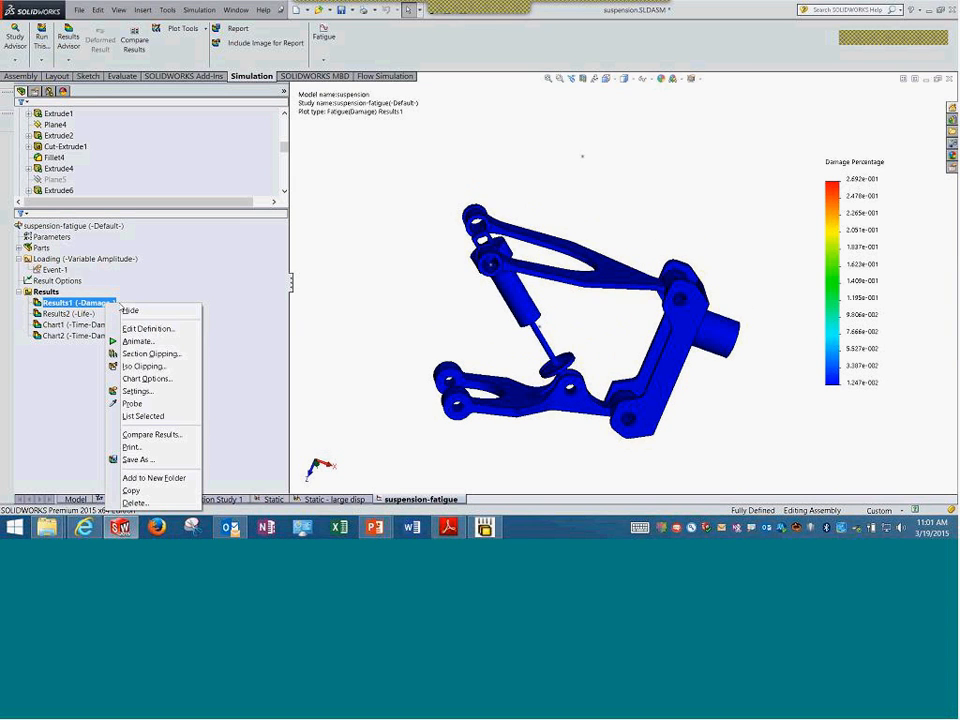
{"action": "left_click", "coordinate": [145, 378]}
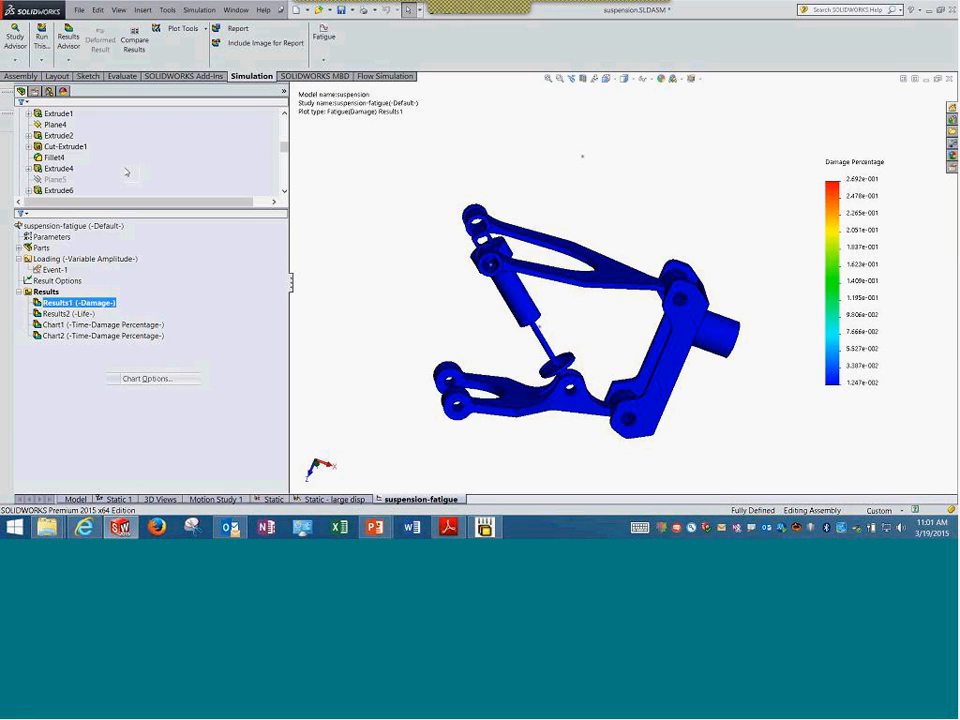
{"action": "left_click", "coordinate": [40, 170]}
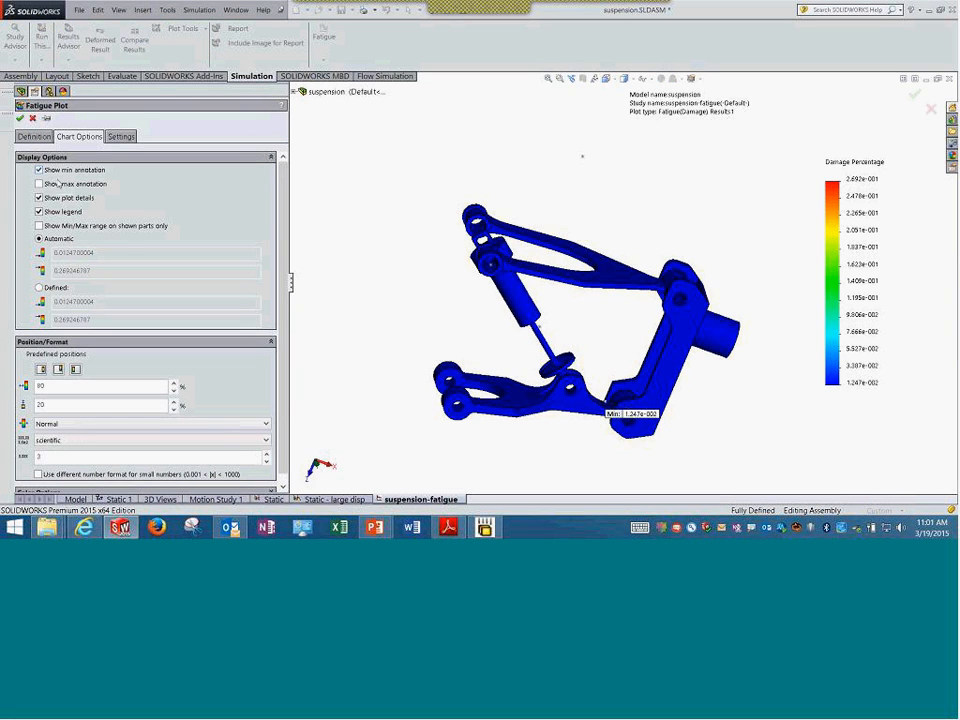
{"action": "left_click", "coordinate": [39, 226]}
{"action": "left_click", "coordinate": [20, 119]}
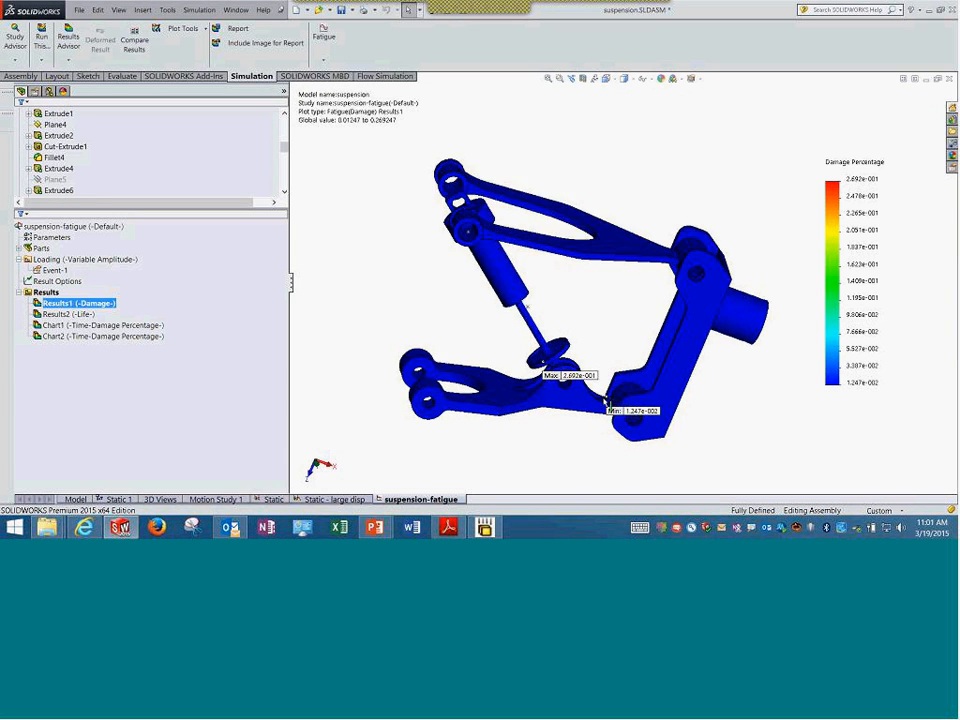
- Inspect the maximum damage location on the underside of the shock's round flange up close
{"action": "scroll", "coordinate": [558, 380], "scroll_direction": "down", "scroll_amount": 9}
{"action": "middle_click_drag", "start_coordinate": [556, 376], "coordinate": [534, 160]}
{"action": "scroll", "coordinate": [520, 278], "scroll_direction": "down", "scroll_amount": 4}
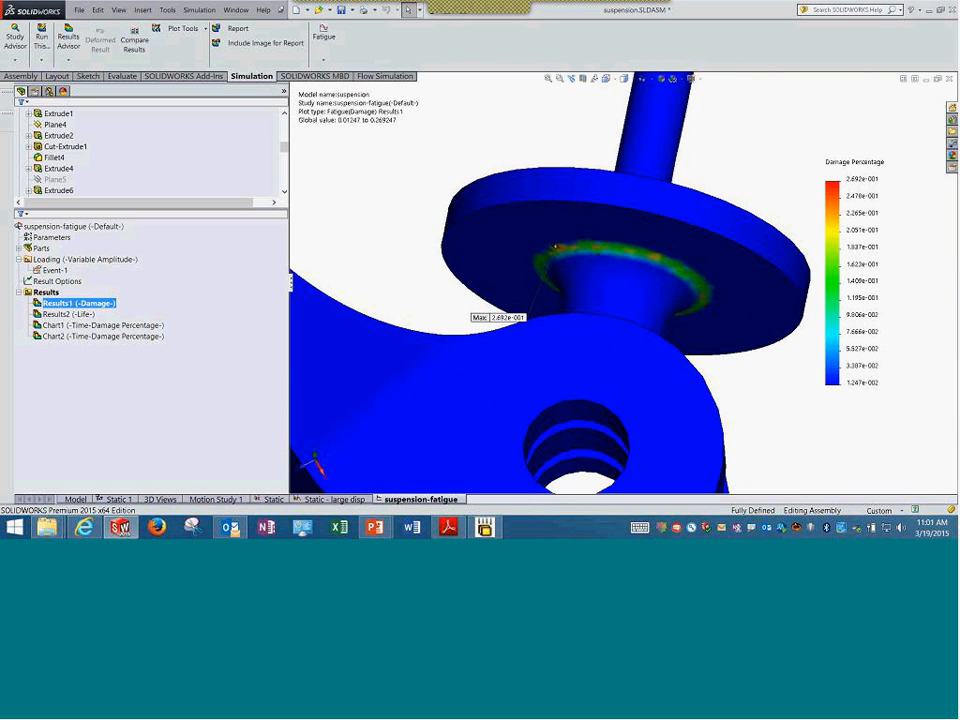
- Switch to the Static study and display its Stress1 von Mises plot
{"action": "left_click", "coordinate": [270, 499]}
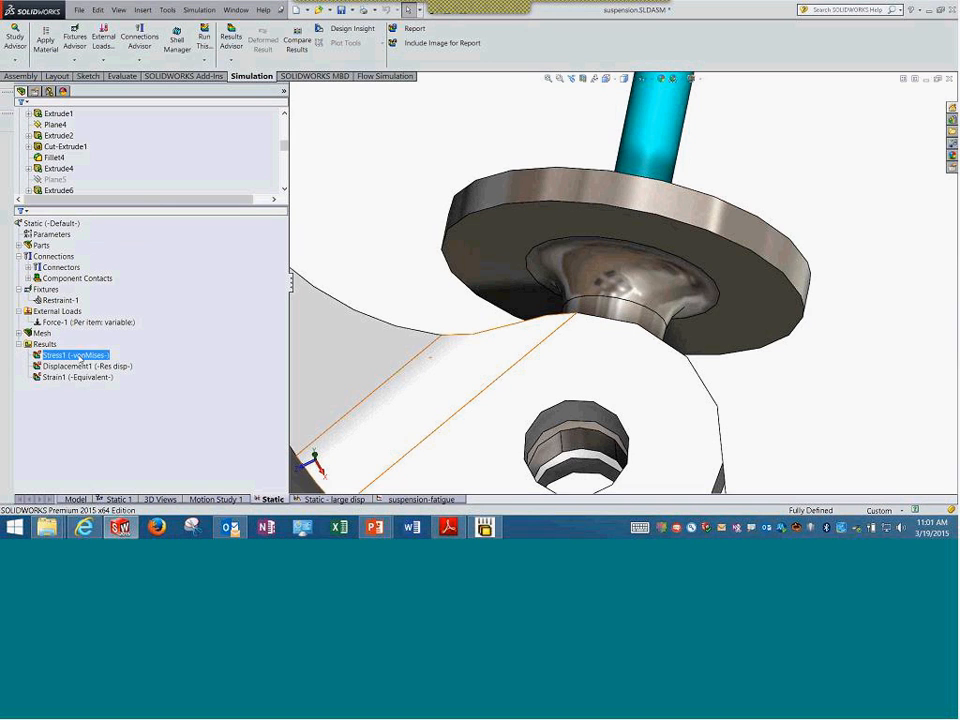
{"action": "double_click", "coordinate": [80, 358]}
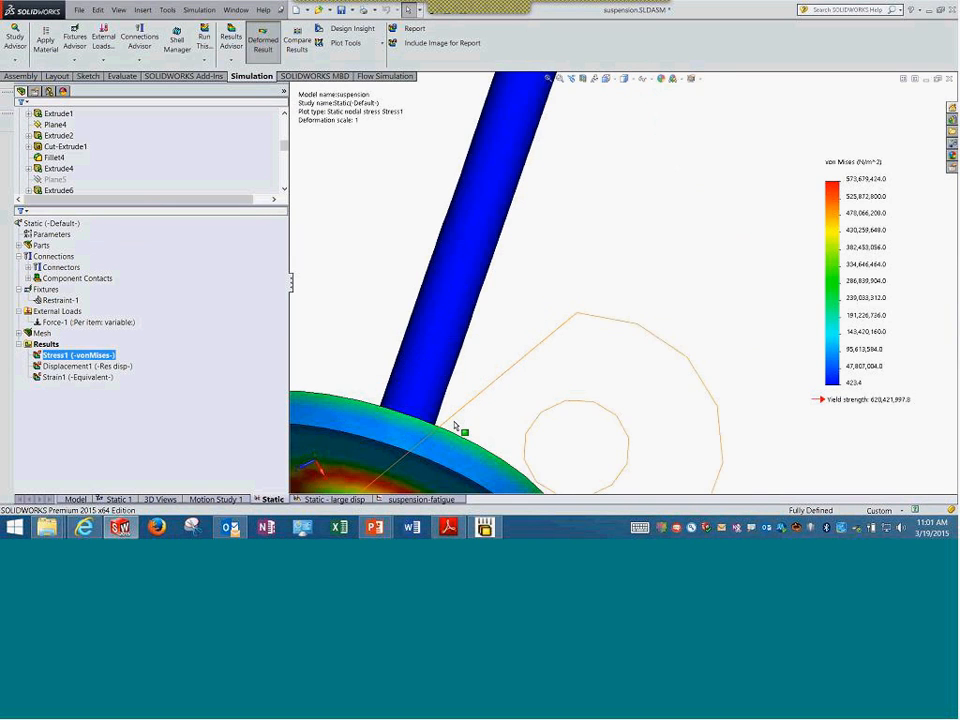
- Examine the von Mises stress concentration on the underside of the shock plunger's round flange
{"action": "scroll", "coordinate": [520, 351], "scroll_direction": "up", "scroll_amount": 5}
{"action": "scroll", "coordinate": [520, 350], "scroll_direction": "down", "scroll_amount": 4}
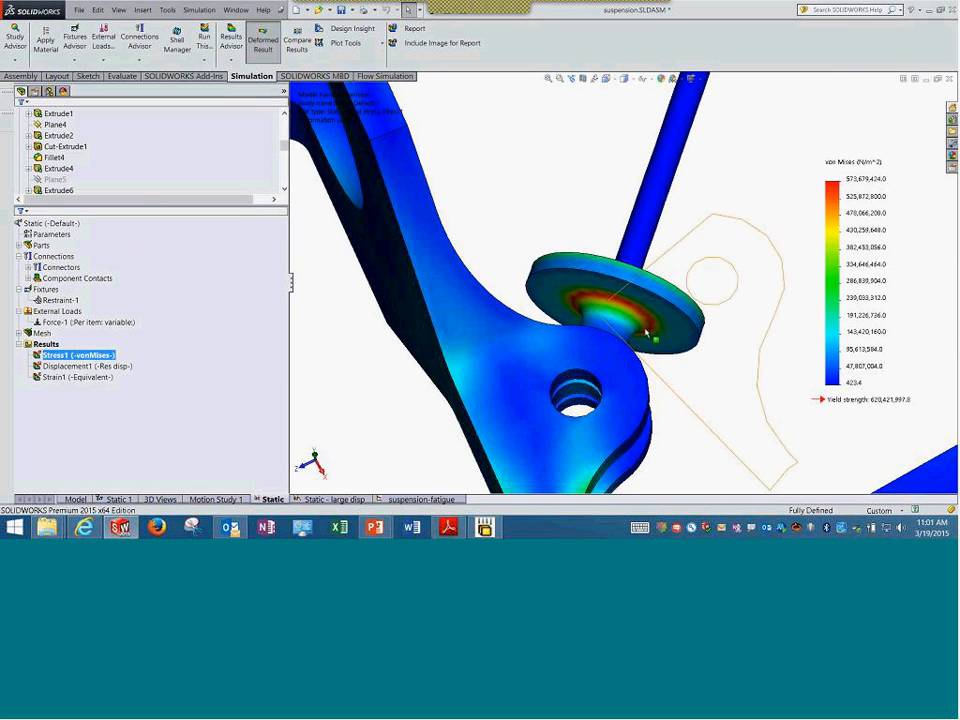
{"action": "scroll", "coordinate": [619, 313], "scroll_direction": "up", "scroll_amount": 1}
{"action": "scroll", "coordinate": [661, 300], "scroll_direction": "up", "scroll_amount": 4}
{"action": "middle_click_drag", "start_coordinate": [661, 300], "coordinate": [542, 454]}
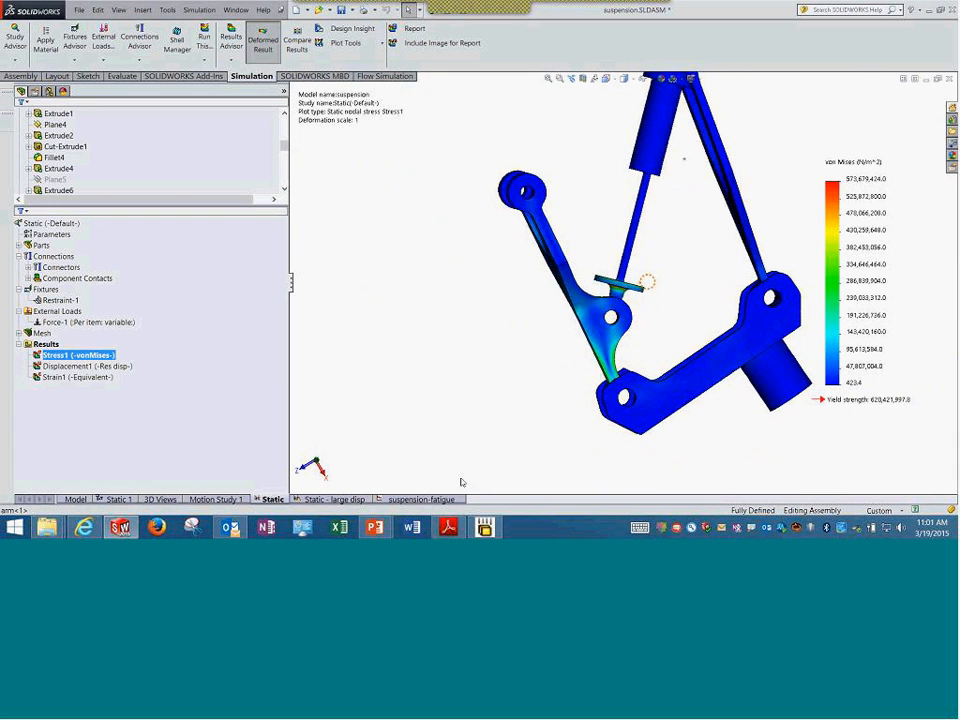
- Switch back to the suspension-fatigue study, display the Results1 damage plot and inspect the maximum damage location under the shock plunger's flange
{"action": "left_click", "coordinate": [436, 500]}
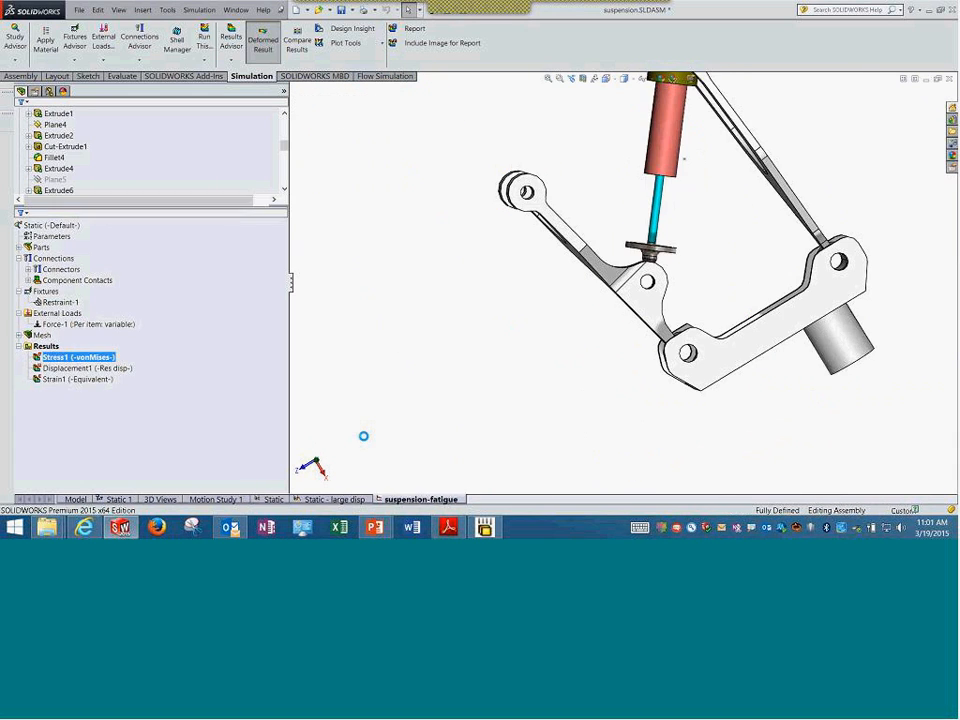
{"action": "double_click", "coordinate": [91, 305]}
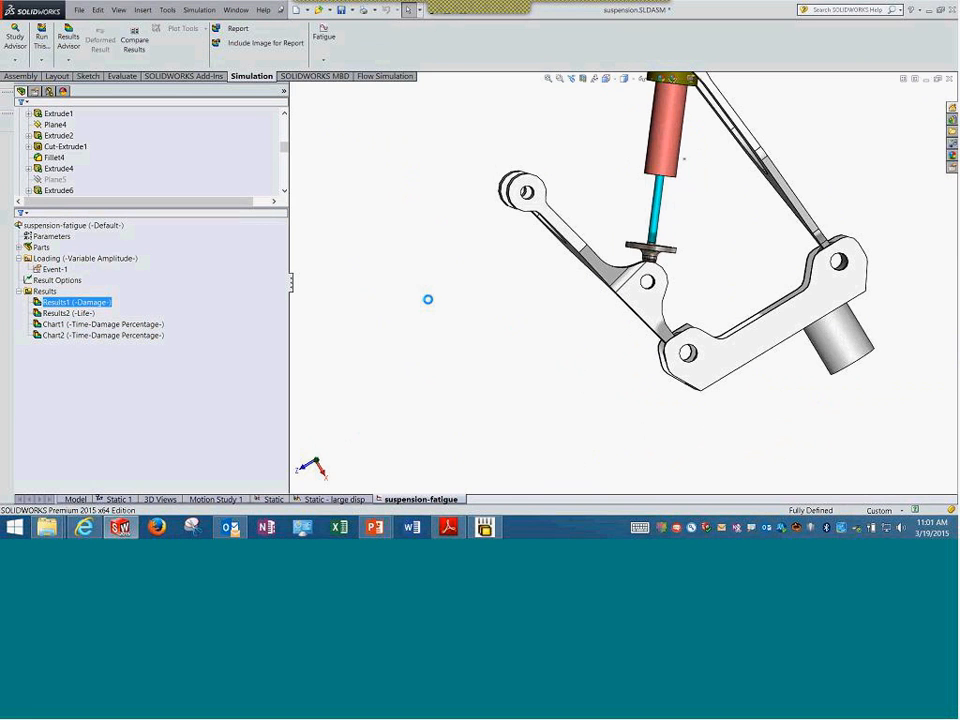
{"action": "scroll", "coordinate": [616, 283], "scroll_direction": "up", "scroll_amount": 2}
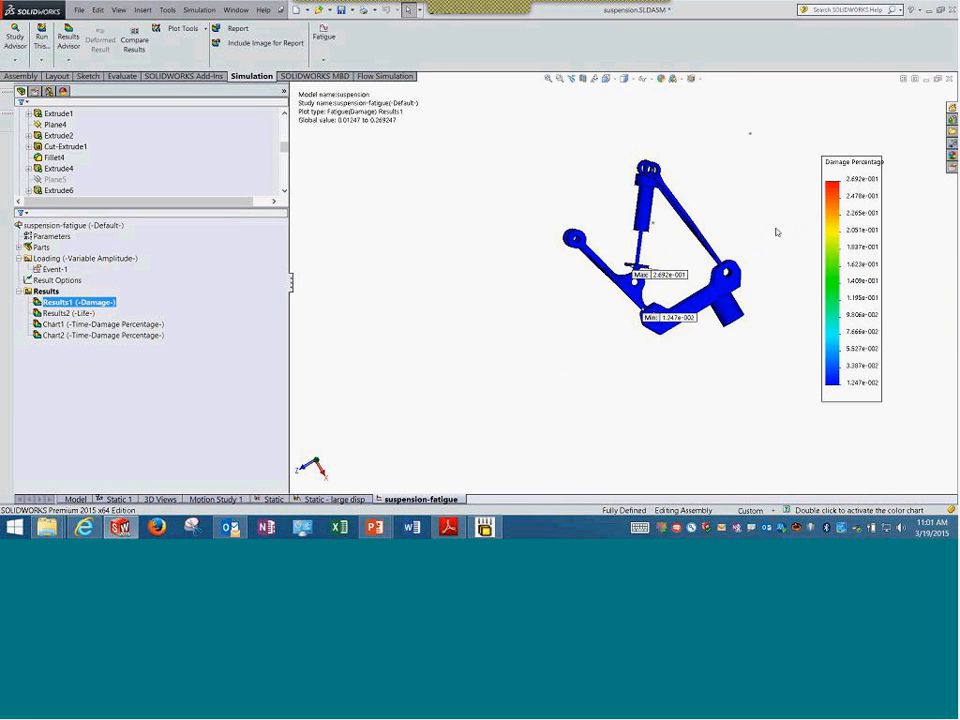
{"action": "scroll", "coordinate": [549, 332], "scroll_direction": "down", "scroll_amount": 5}
{"action": "middle_click_drag", "start_coordinate": [651, 279], "coordinate": [692, 205]}
{"action": "scroll", "coordinate": [563, 236], "scroll_direction": "up", "scroll_amount": 1}
{"action": "scroll", "coordinate": [563, 236], "scroll_direction": "down", "scroll_amount": 5}
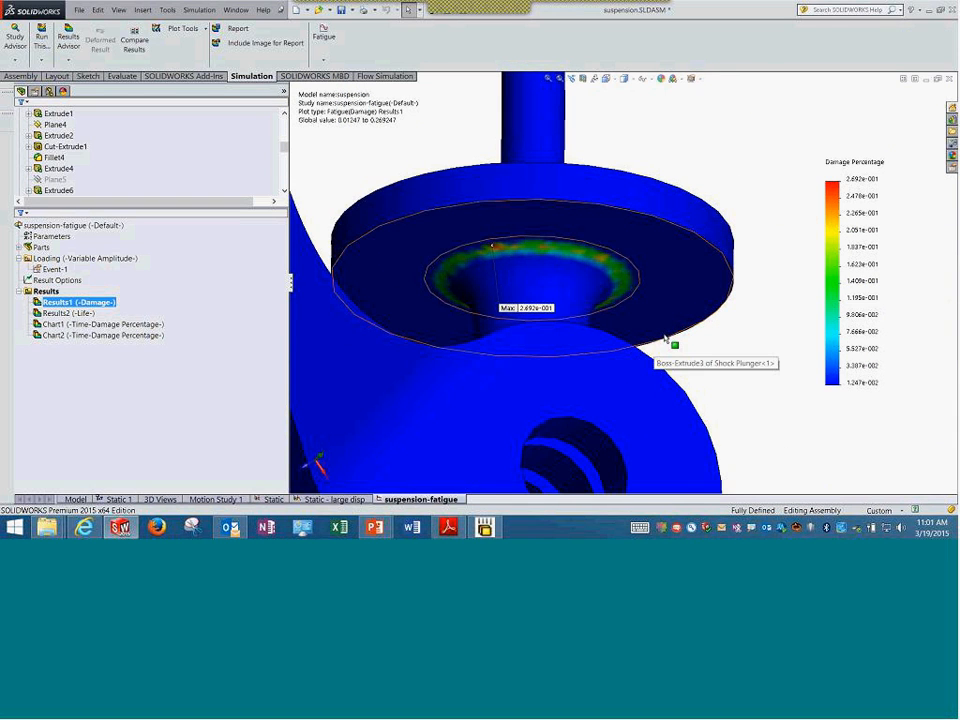
- Display the Results2 life plot and view it on the flange and the whole suspension
{"action": "left_click", "coordinate": [85, 314]}
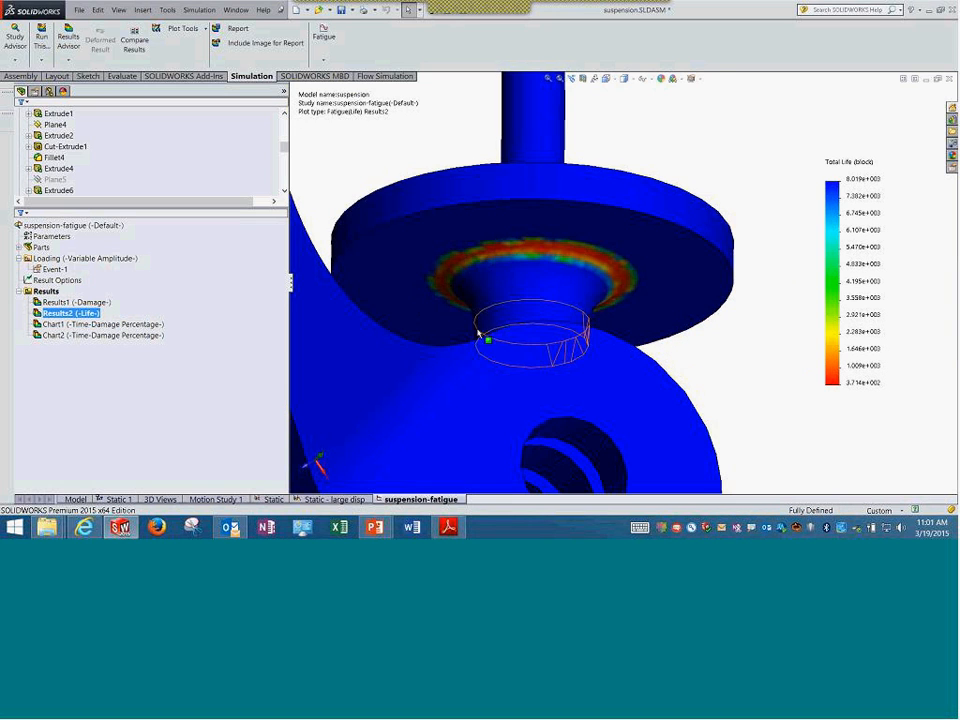
{"action": "key", "text": "f"}
{"action": "middle_click_drag", "start_coordinate": [631, 245], "coordinate": [592, 272]}
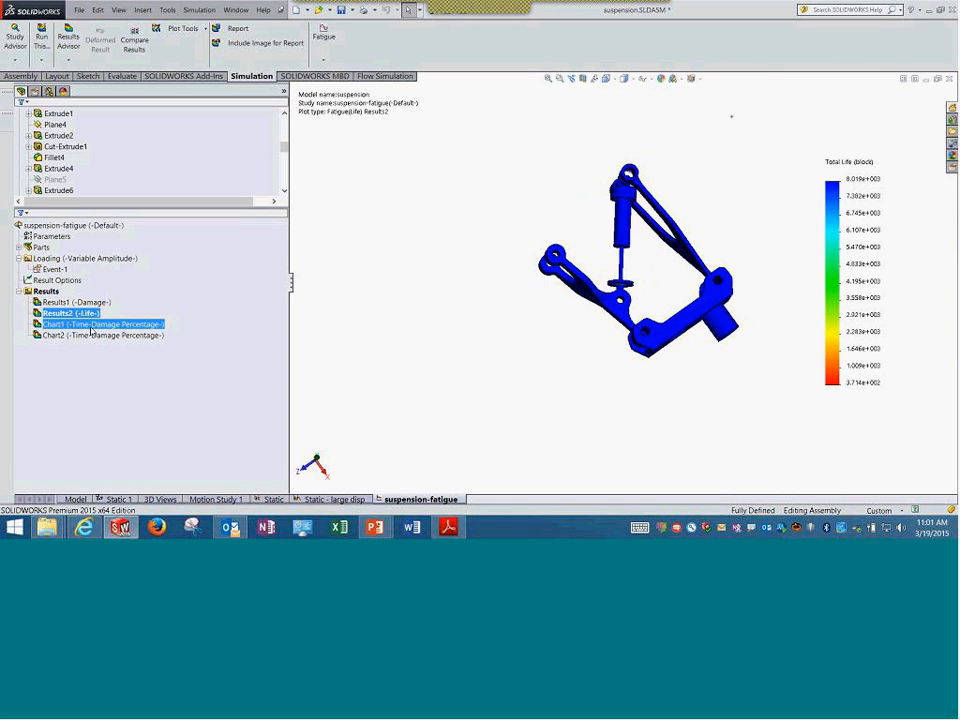
- Try to display the Chart1 and Chart2 time-damage percentage charts of the fatigue study
{"action": "left_click", "coordinate": [90, 325]}
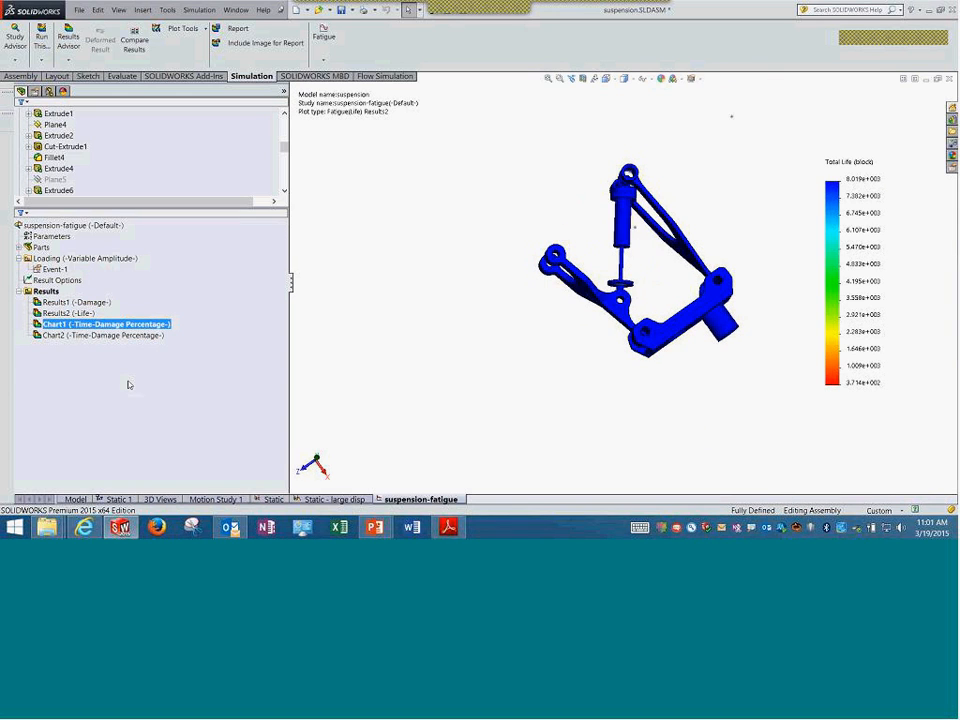
{"action": "right_click", "coordinate": [147, 325]}
{"action": "left_click", "coordinate": [170, 337]}
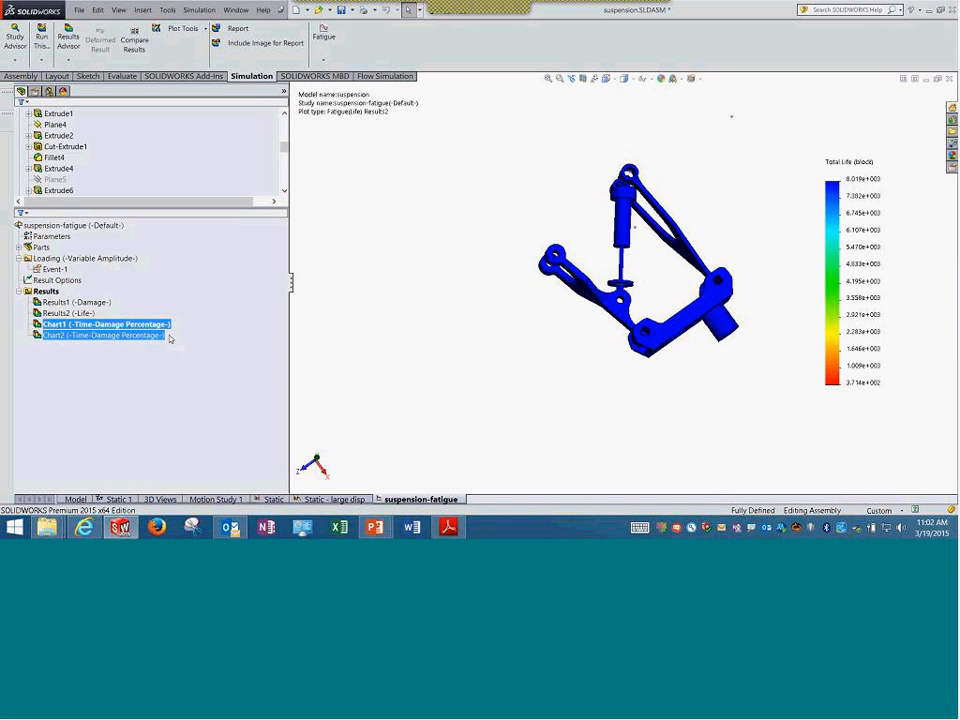
{"action": "right_click", "coordinate": [158, 337]}
{"action": "left_click", "coordinate": [166, 348]}
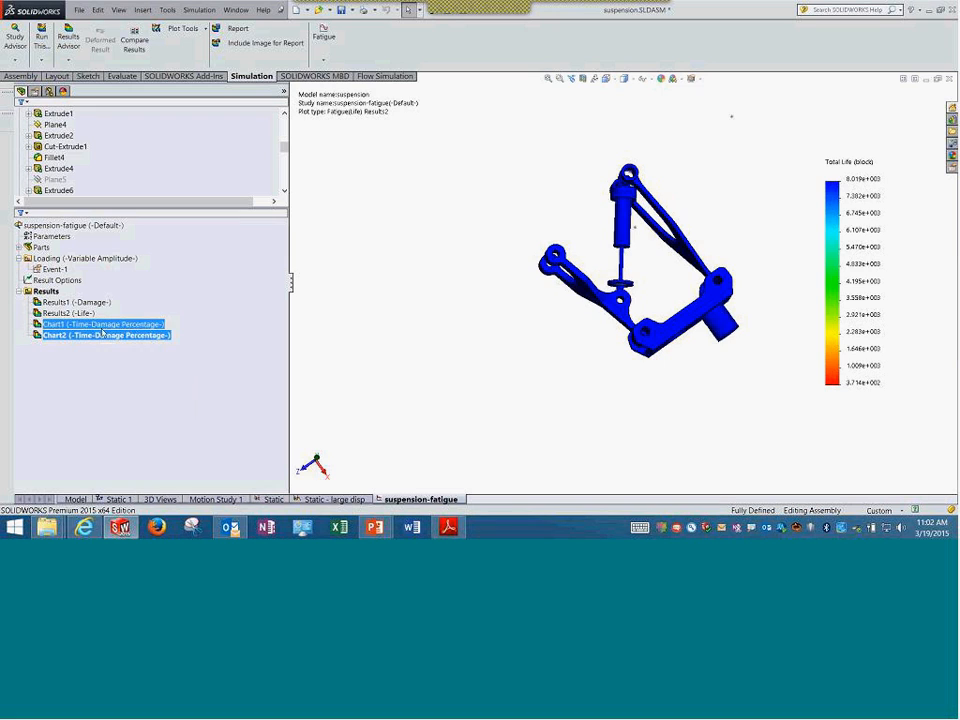
{"action": "right_click", "coordinate": [104, 324]}
{"action": "left_click", "coordinate": [386, 282]}
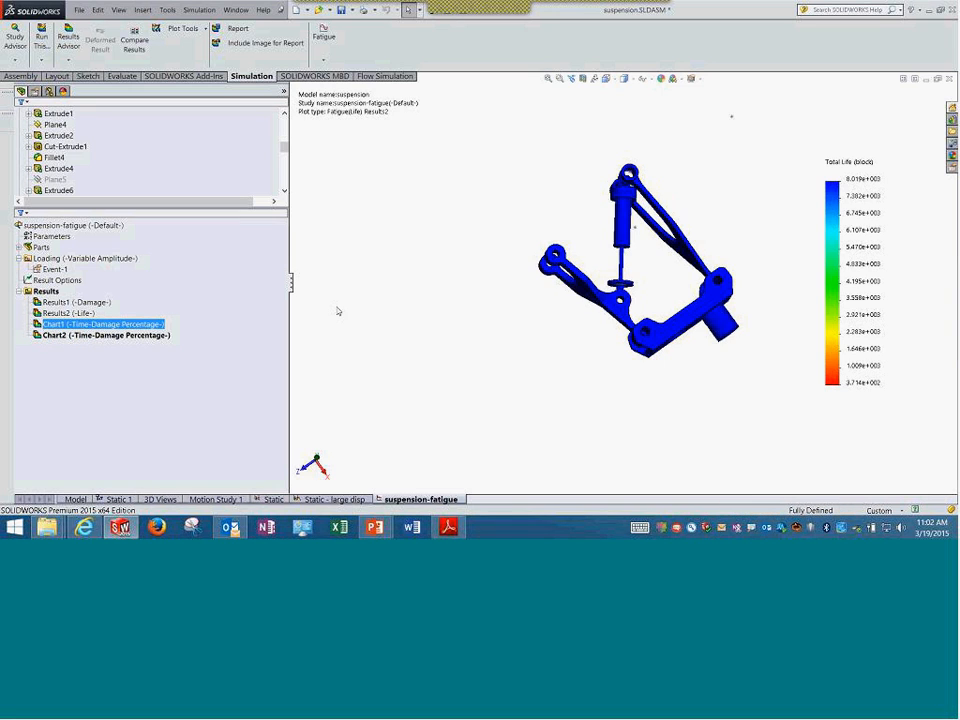
{"action": "key", "text": "alt+Tab"}
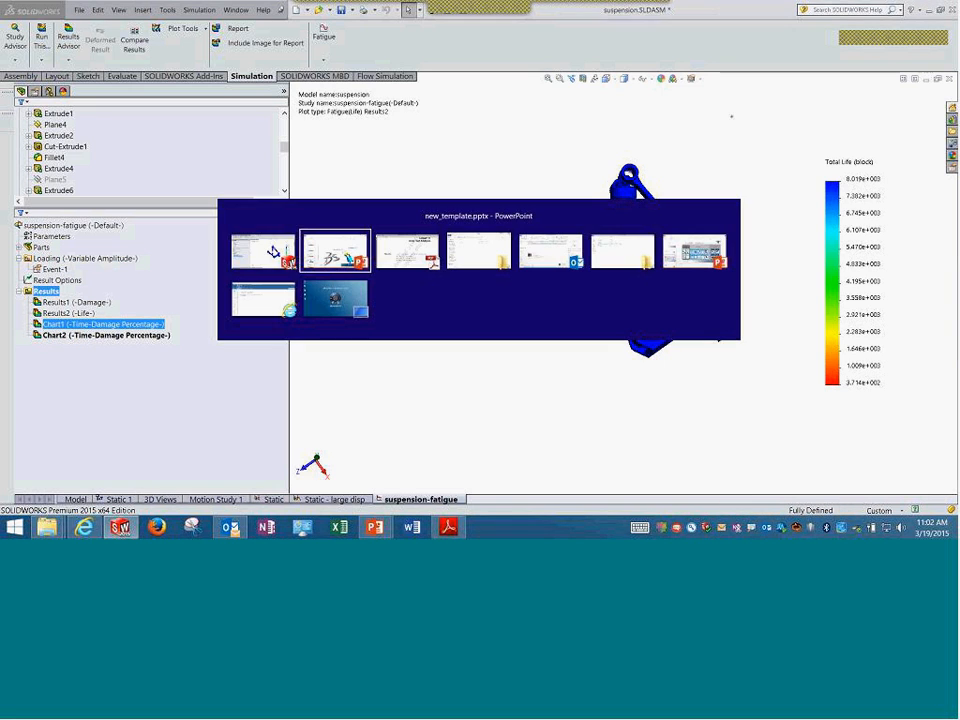
{"action": "key", "text": "alt+Tab"}
{"action": "key", "text": "alt+Tab"}
{"action": "key", "text": "alt+Tab"}
{"action": "key", "text": "alt+Tab"}
{"action": "key", "text": "alt+Tab"}
{"action": "key", "text": "alt+Tab"}
{"action": "key", "text": "alt+Tab"}
{"action": "key", "text": "alt+Tab"}
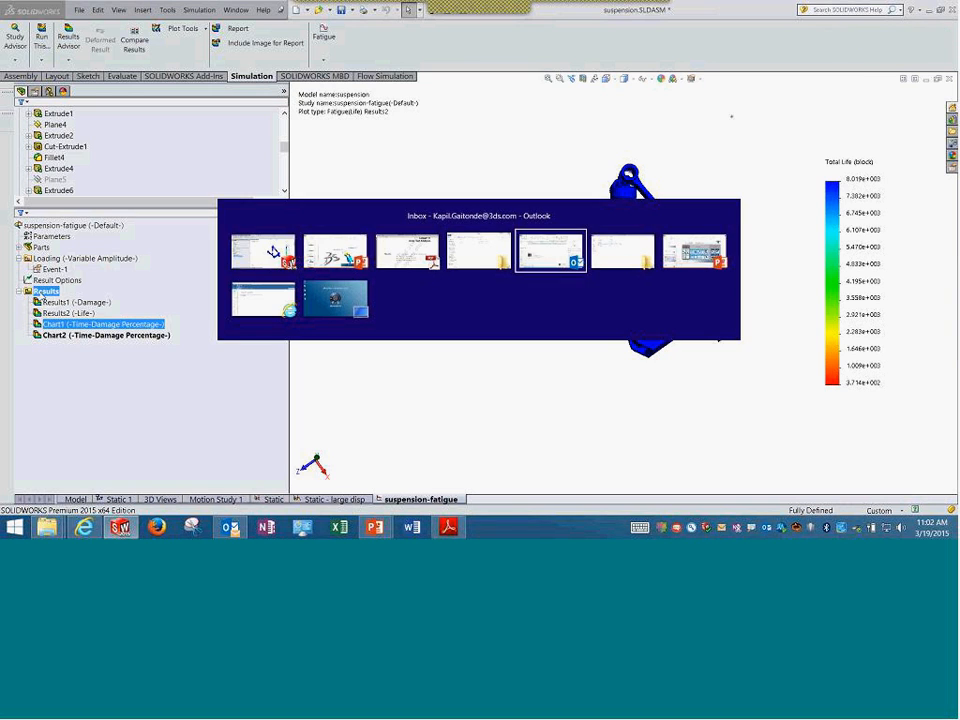
- Define a rainflow matrix chart at Vertex 3 (Node 2959) in N/mm^2 (MPa), enlarge its window to review it, and close it
{"action": "right_click", "coordinate": [42, 293]}
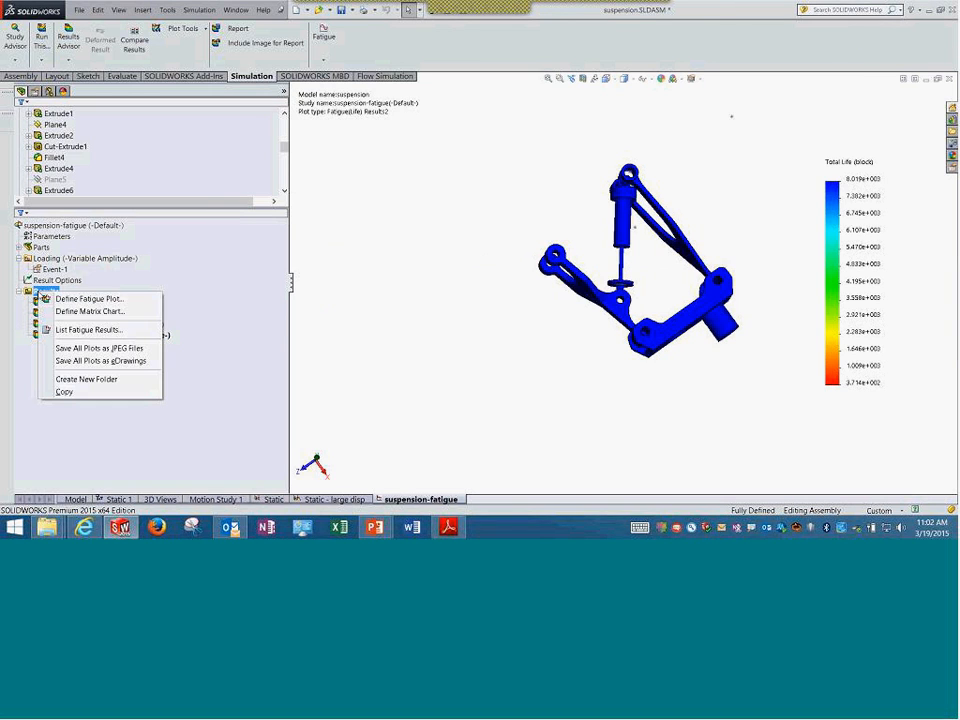
{"action": "left_click", "coordinate": [100, 312]}
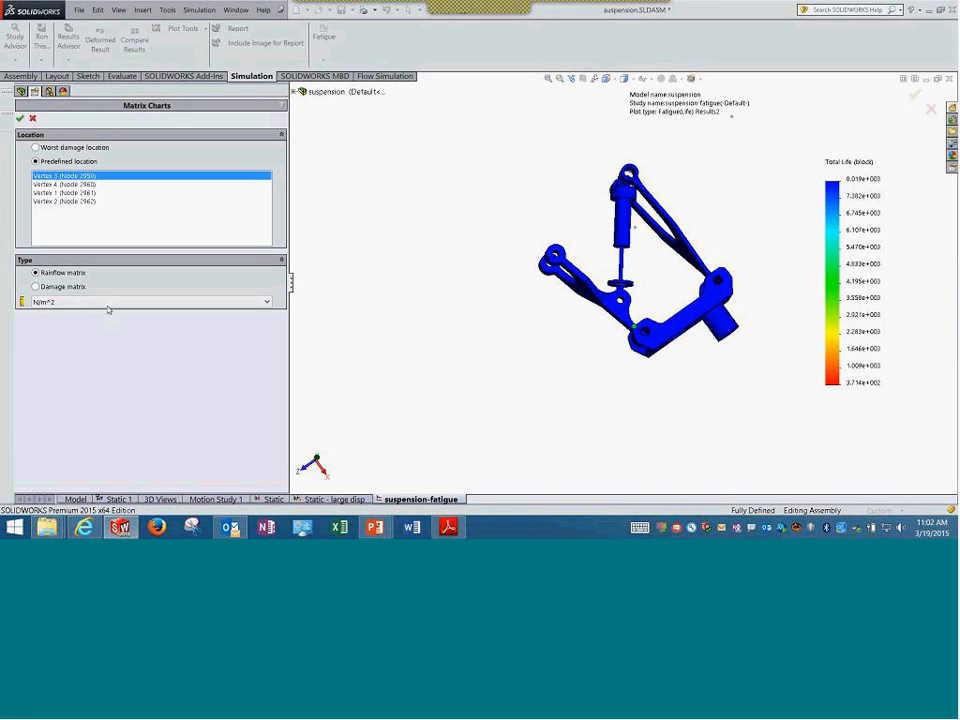
{"action": "left_click", "coordinate": [64, 301]}
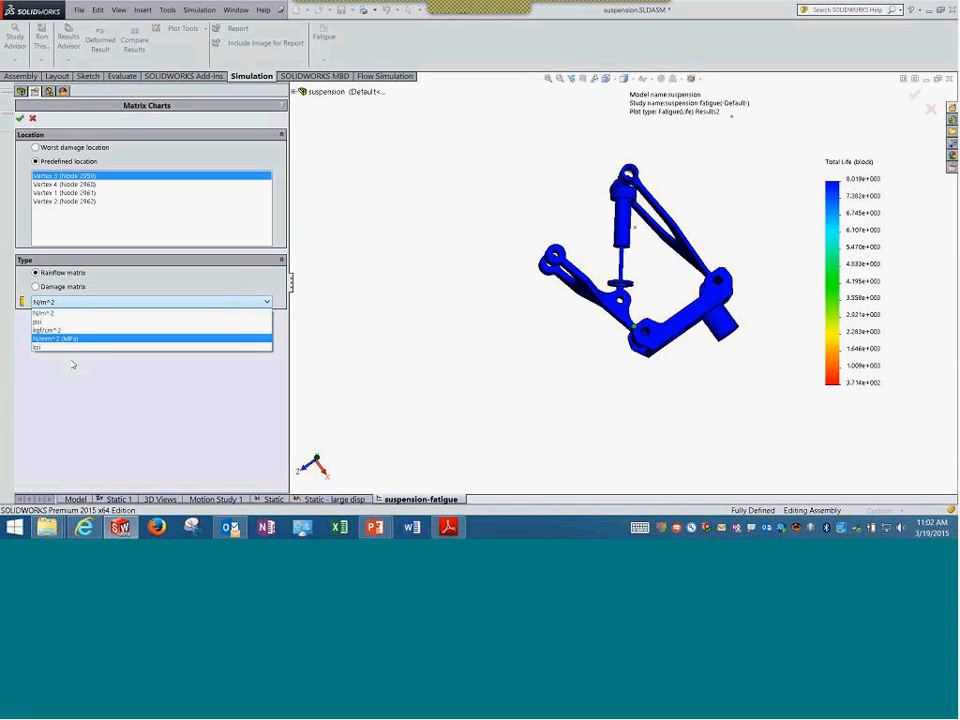
{"action": "left_click", "coordinate": [76, 339]}
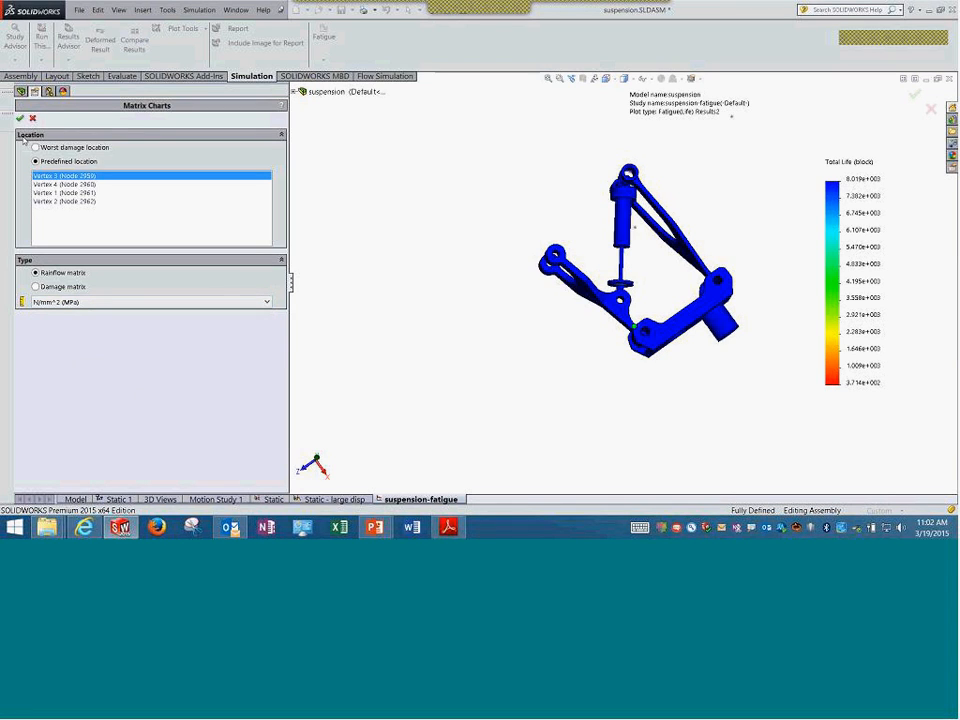
{"action": "left_click", "coordinate": [19, 118]}
{"action": "left_click_drag", "start_coordinate": [128, 28], "coordinate": [515, 173]}
{"action": "left_click_drag", "start_coordinate": [636, 393], "coordinate": [889, 479]}
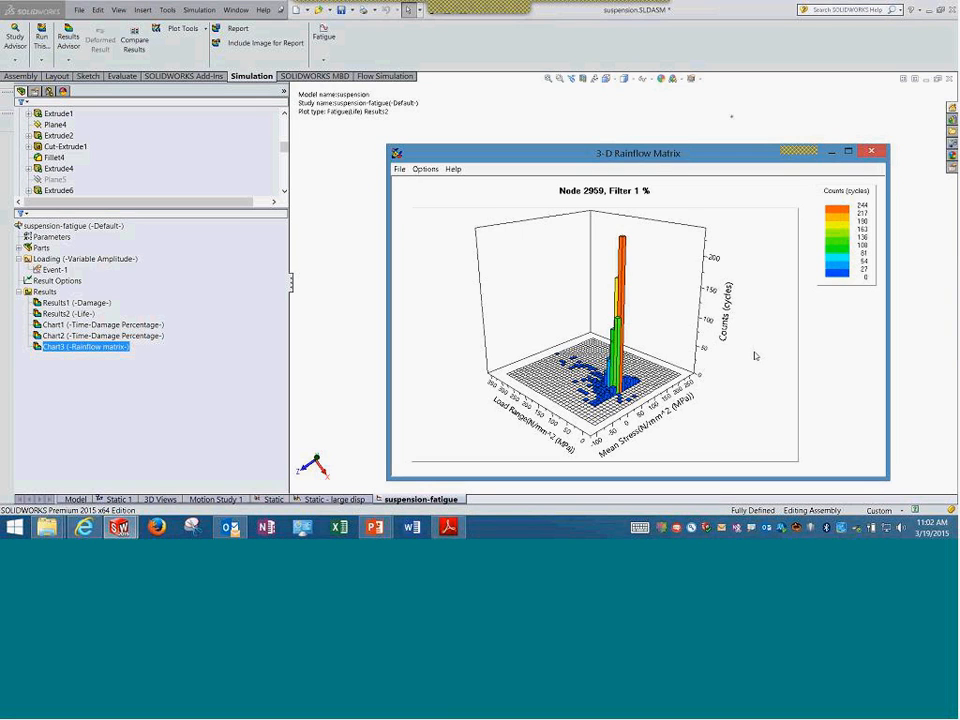
{"action": "left_click", "coordinate": [872, 152]}
- Close the suspension assembly and save all modified documents
{"action": "middle_click_drag", "start_coordinate": [511, 186], "coordinate": [531, 313]}
{"action": "left_click", "coordinate": [548, 78]}
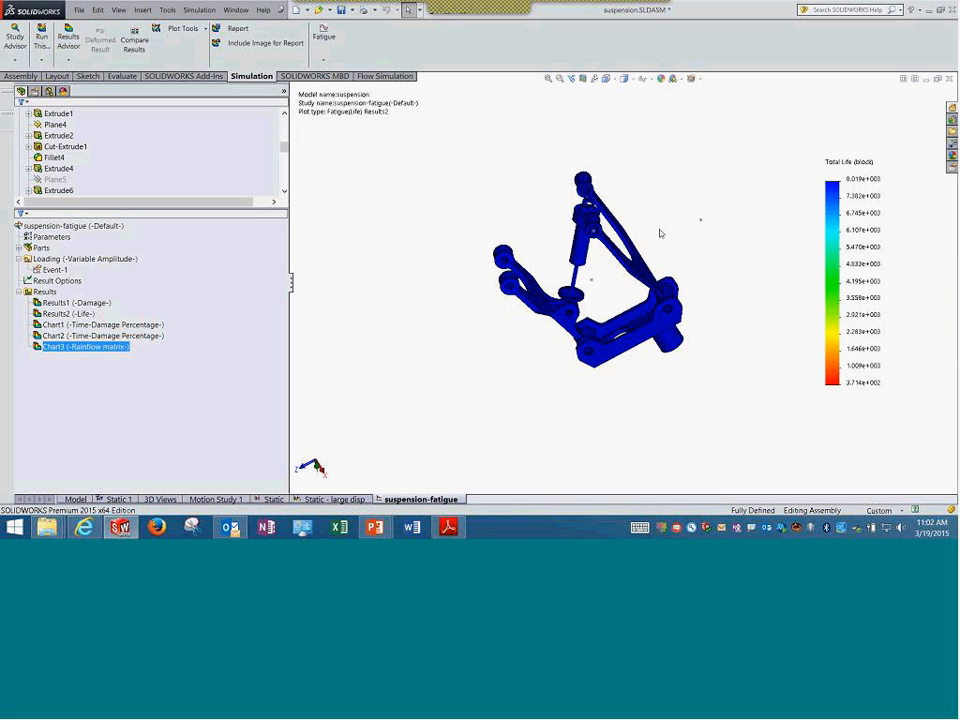
{"action": "right_click", "coordinate": [40, 291]}
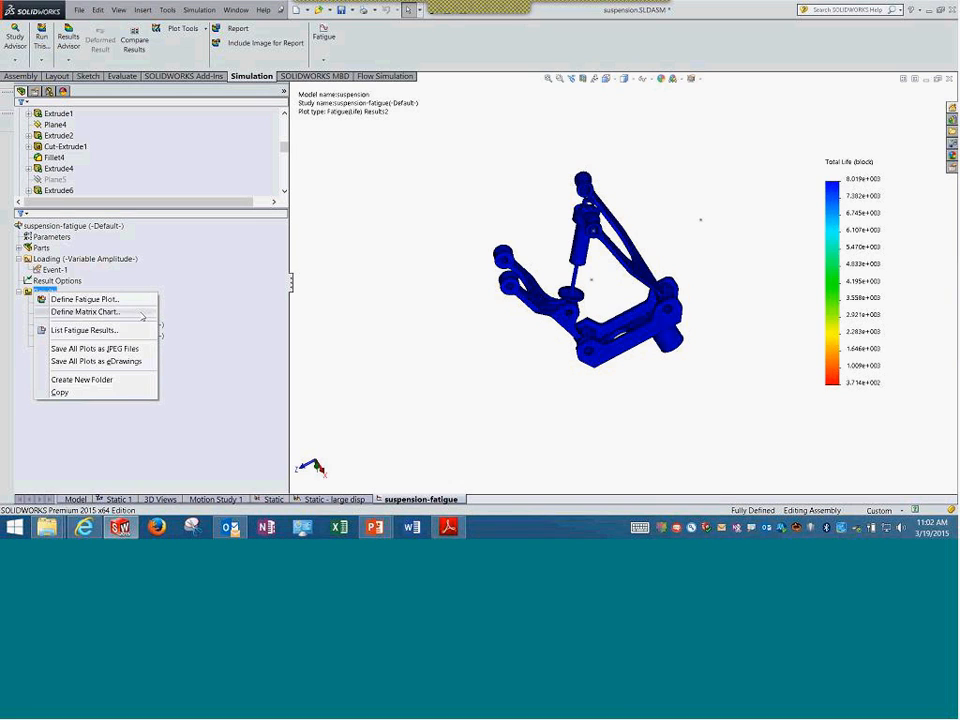
{"action": "left_click", "coordinate": [343, 257]}
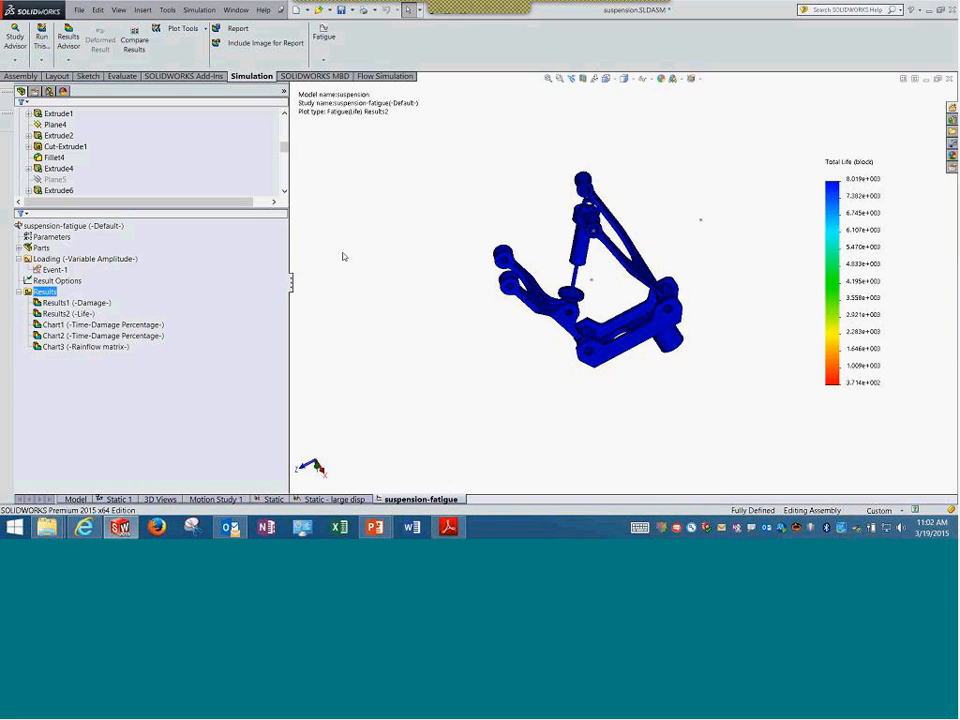
{"action": "left_click", "coordinate": [951, 82]}
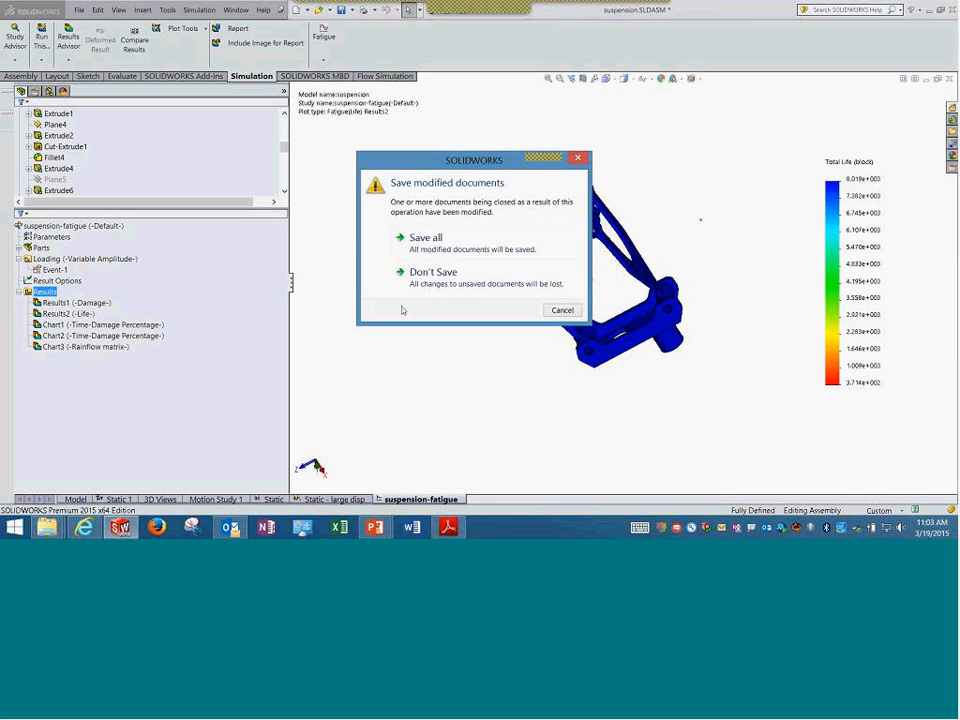
{"action": "left_click", "coordinate": [441, 238]}
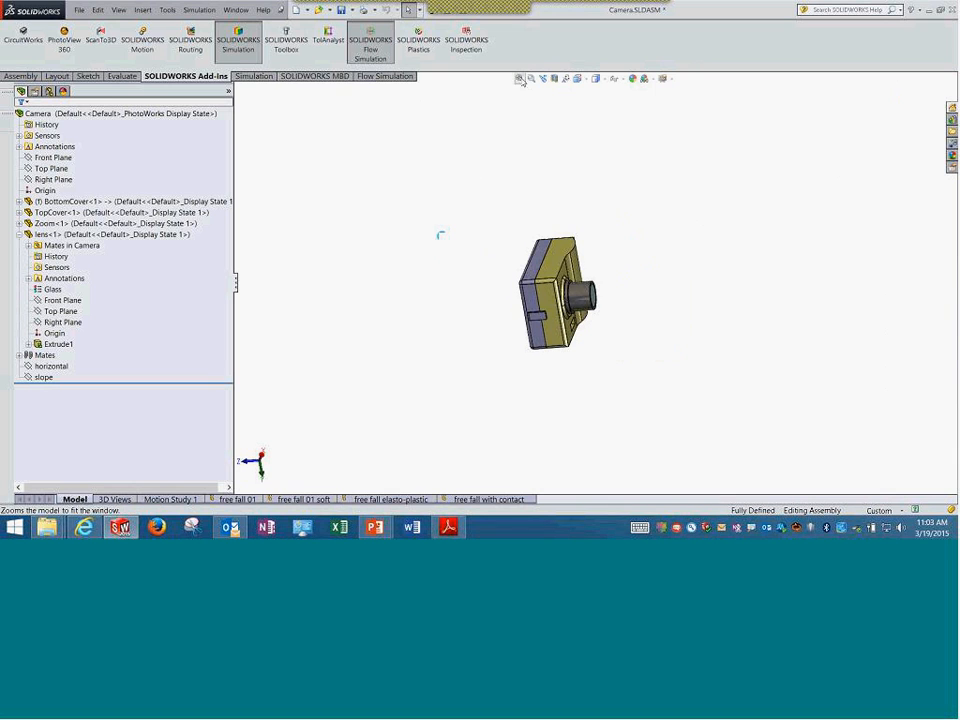
- Display the Displacement1 plot of the camera's free fall 01 study and play its animation
{"action": "left_click", "coordinate": [238, 499]}
{"action": "double_click", "coordinate": [80, 334]}
{"action": "right_click", "coordinate": [88, 335]}
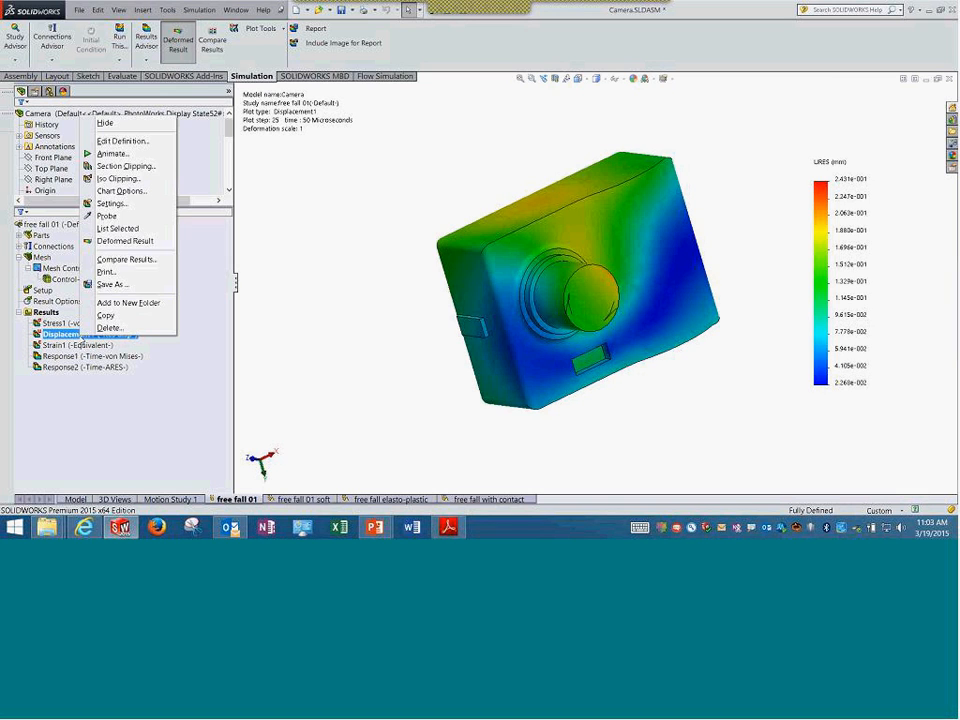
{"action": "left_click", "coordinate": [140, 153]}
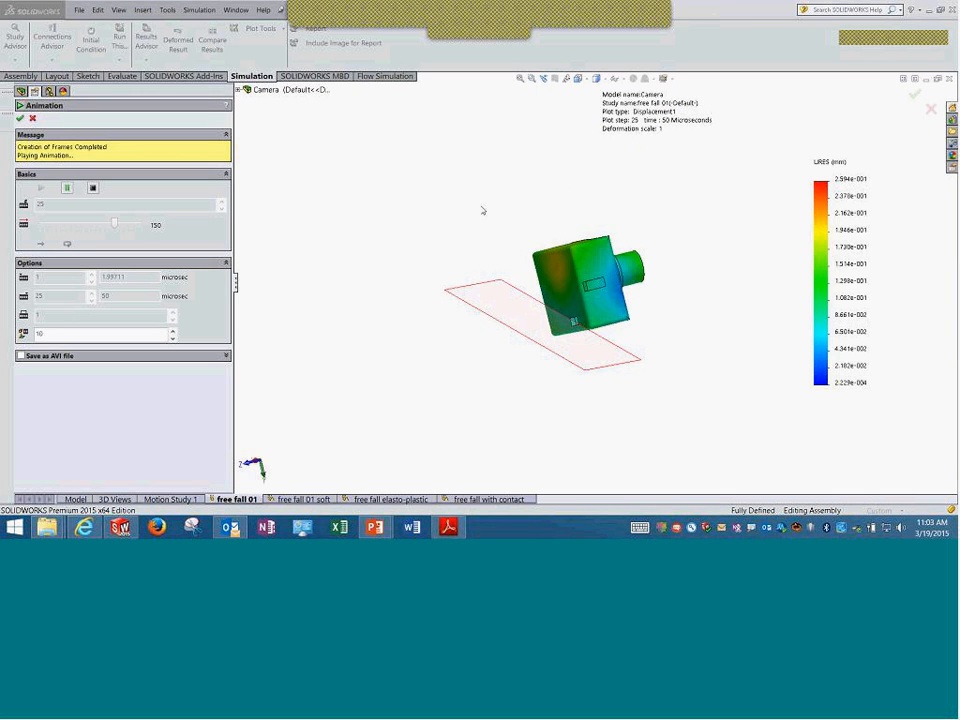
{"action": "left_click", "coordinate": [20, 118]}
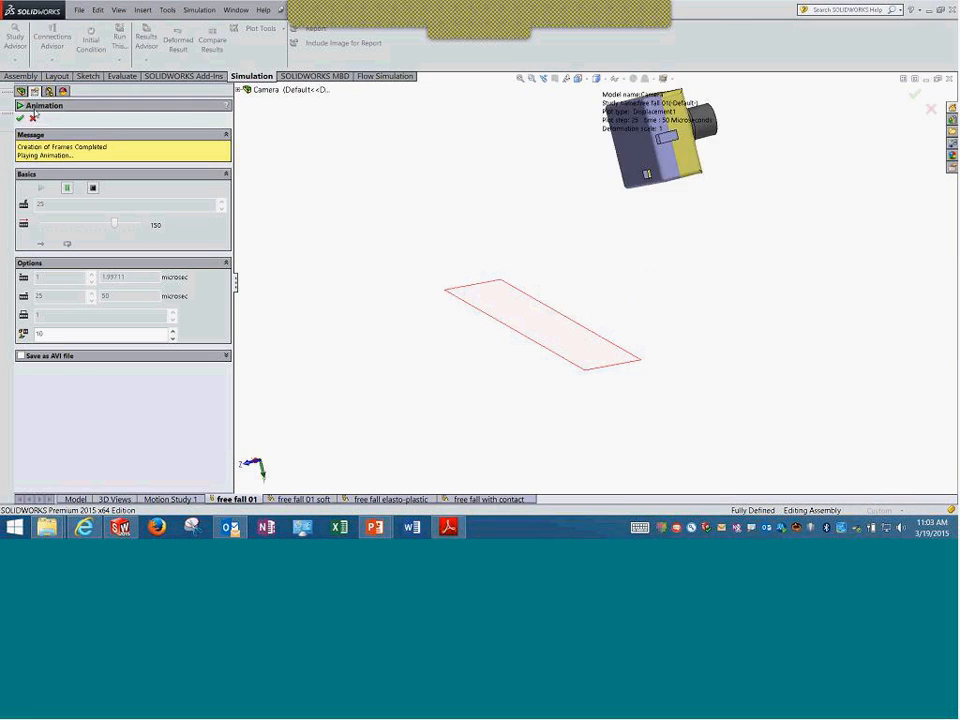
{"action": "middle_click_drag", "start_coordinate": [476, 227], "coordinate": [435, 281]}
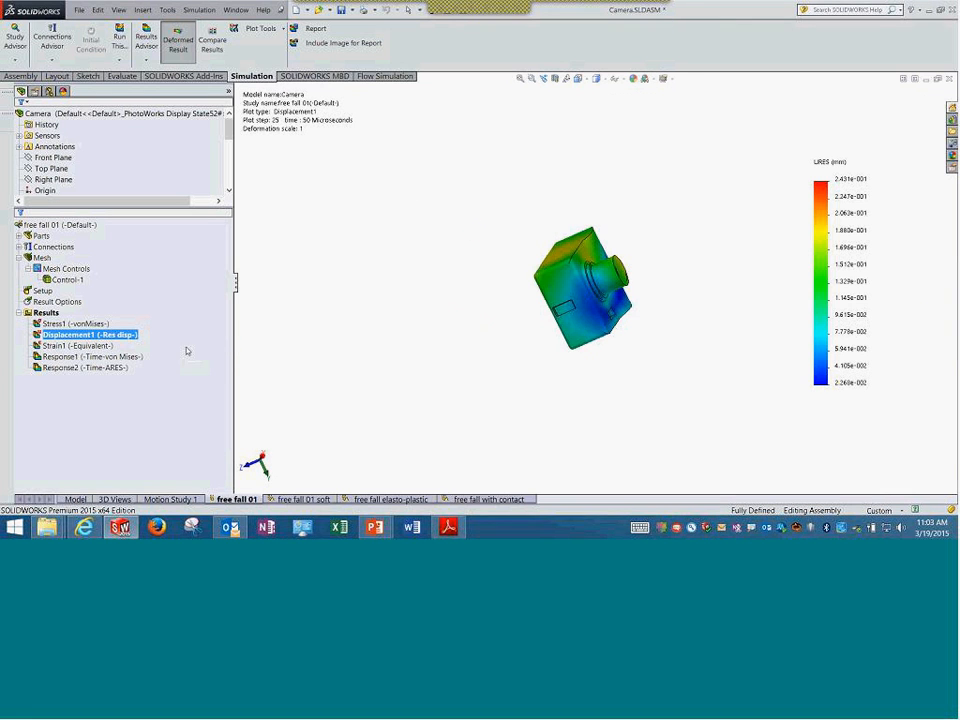
- Try to open the Response2 and Response1 time history graphs, and check the Strain1 and Displacement1 plots
{"action": "left_click", "coordinate": [84, 370]}
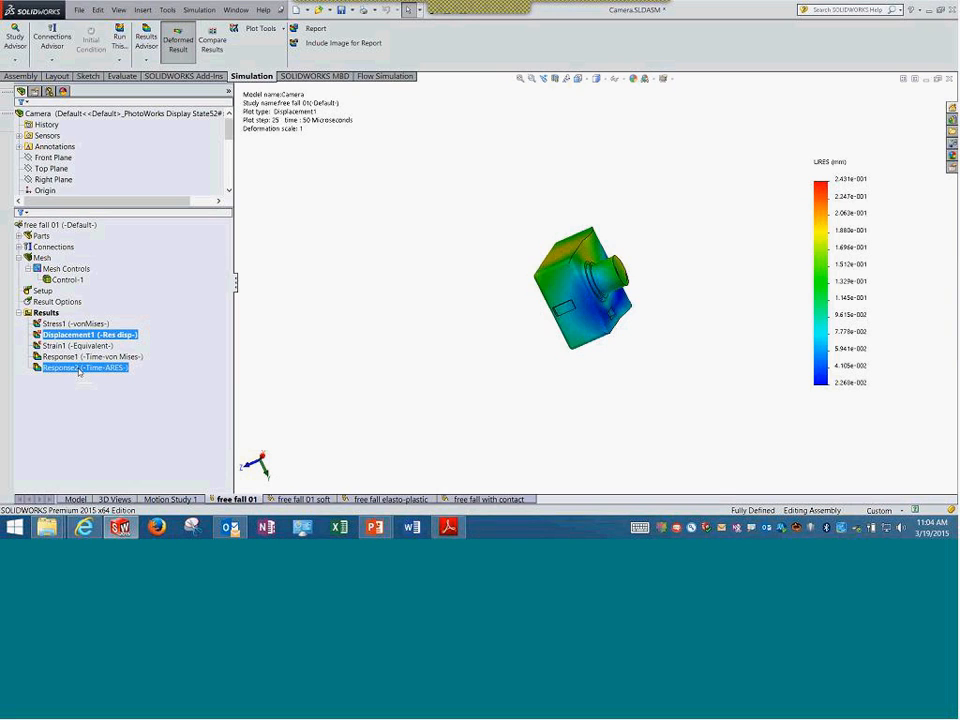
{"action": "double_click", "coordinate": [79, 369]}
{"action": "left_click", "coordinate": [522, 292]}
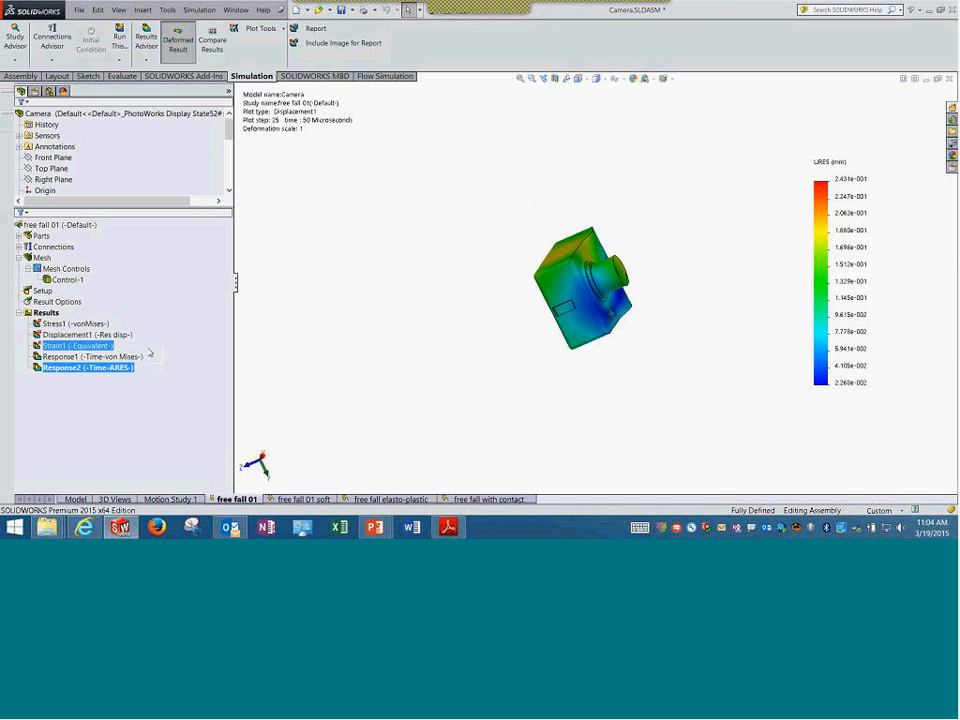
{"action": "double_click", "coordinate": [95, 356]}
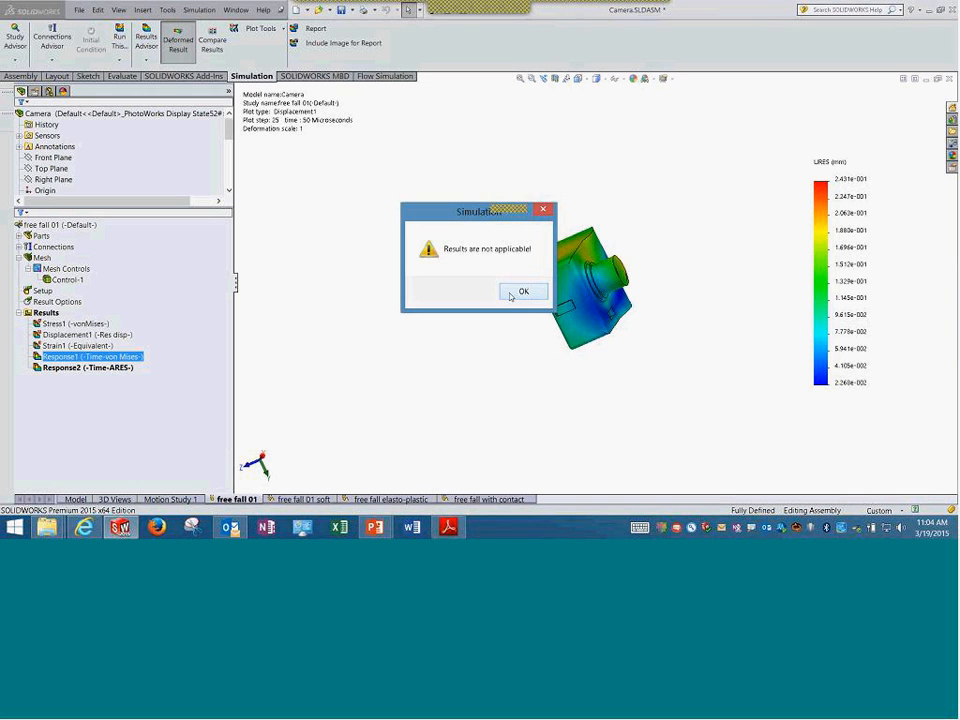
{"action": "left_click", "coordinate": [512, 292]}
{"action": "double_click", "coordinate": [91, 347]}
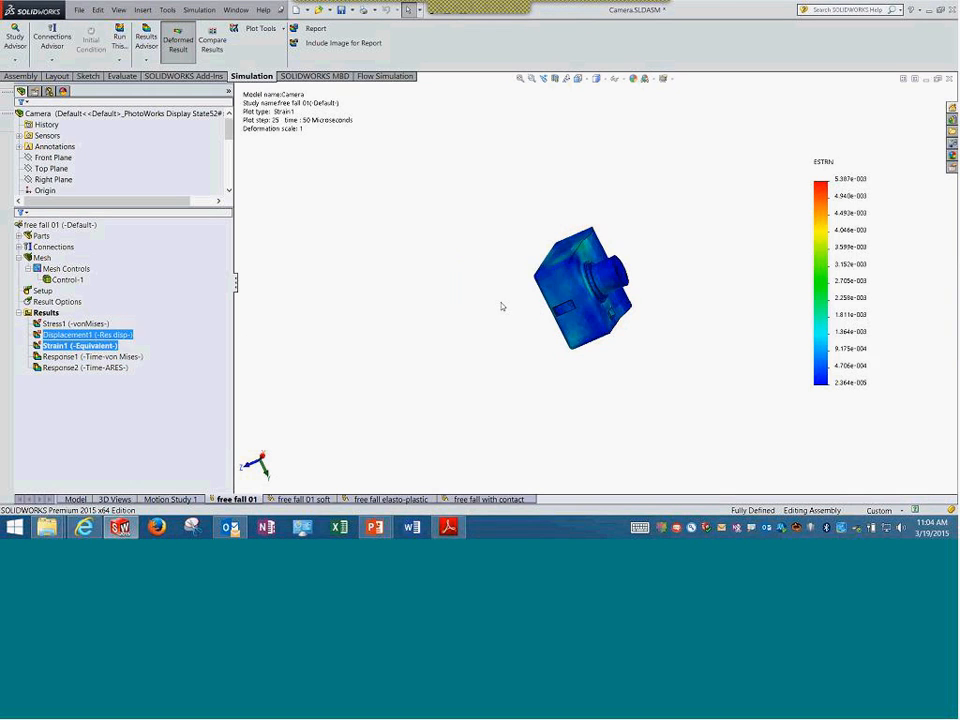
{"action": "double_click", "coordinate": [102, 336]}
- Start a time history plot for the free fall 01 results and check the locations of the predefined vertices on the camera
{"action": "right_click", "coordinate": [45, 312]}
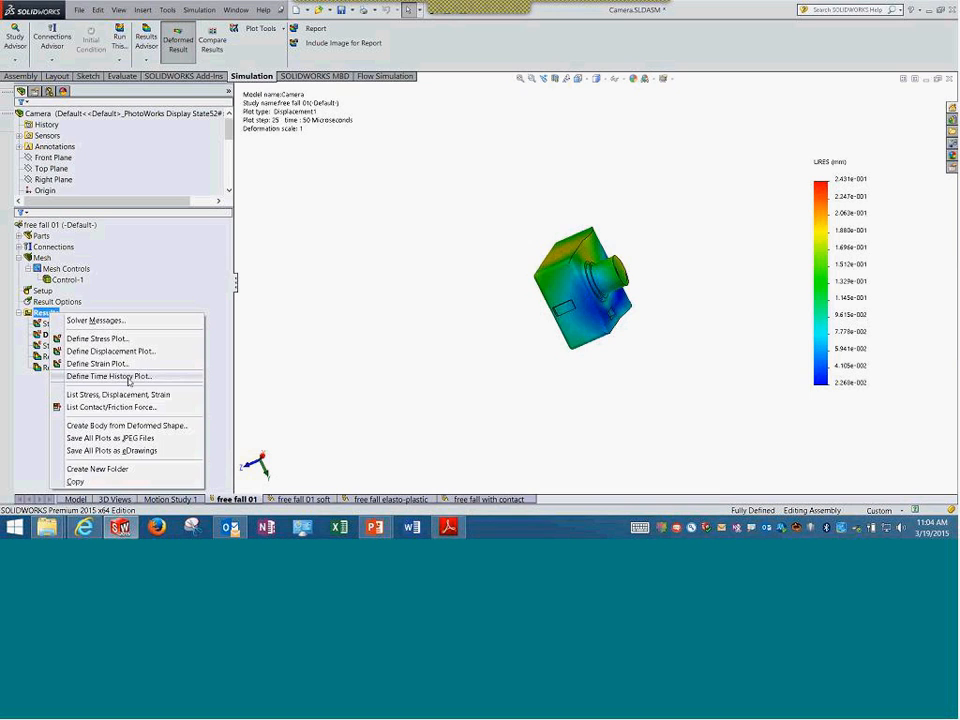
{"action": "left_click", "coordinate": [128, 377]}
{"action": "middle_click_drag", "start_coordinate": [432, 285], "coordinate": [361, 272]}
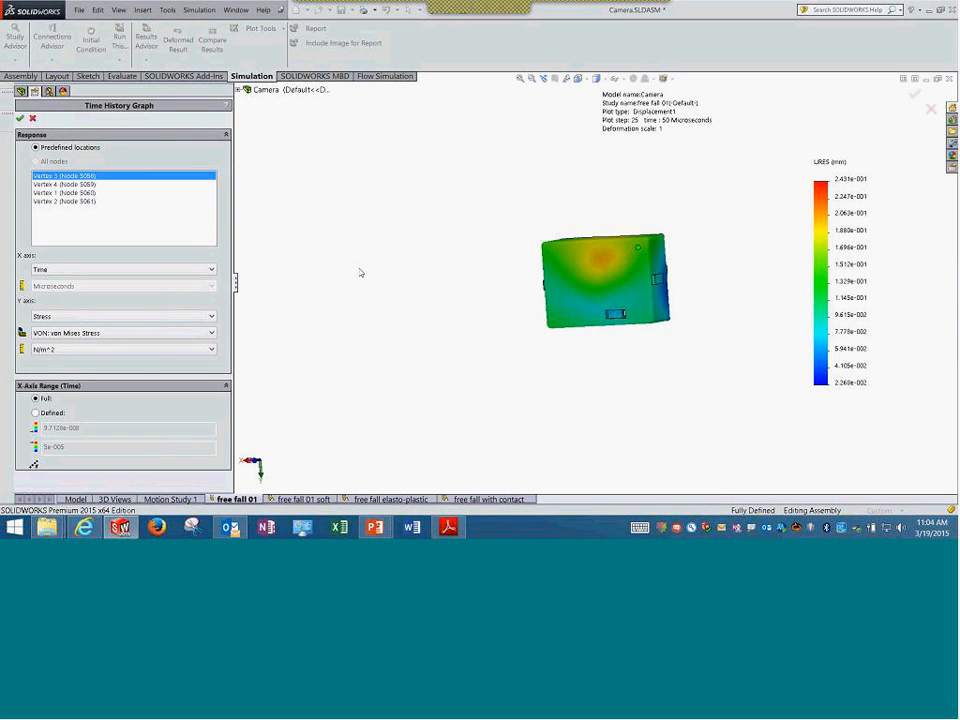
{"action": "left_click", "coordinate": [70, 184]}
{"action": "middle_click_drag", "start_coordinate": [336, 214], "coordinate": [200, 190]}
{"action": "left_click", "coordinate": [105, 193]}
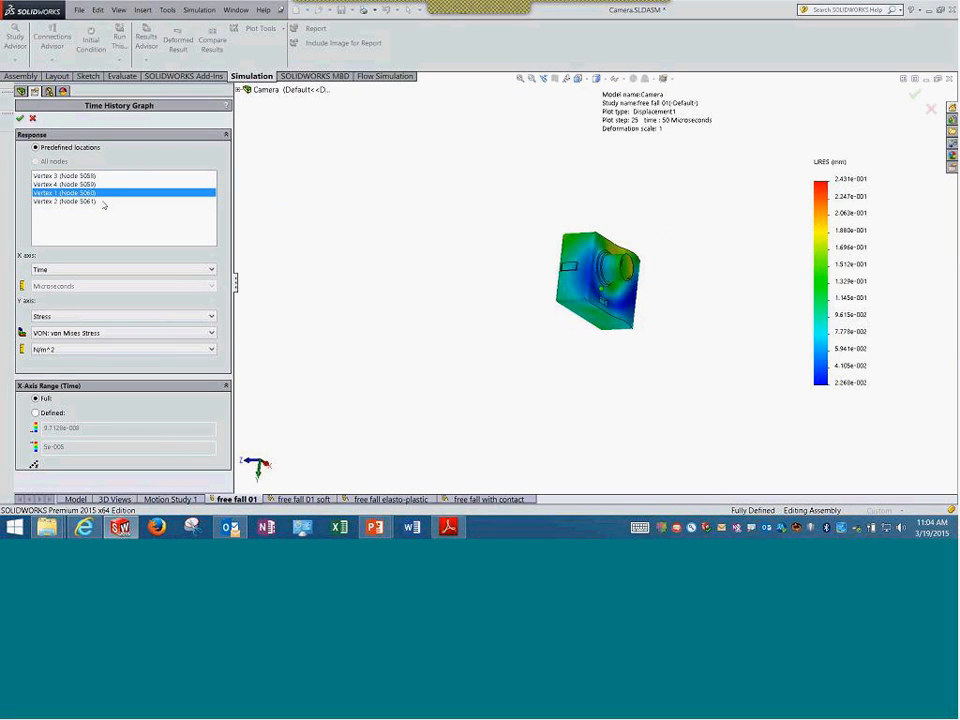
{"action": "left_click", "coordinate": [105, 201]}
- Plot von Mises stress in N/m^2 over time at Vertex 3 (Node 5058) and enlarge the graph window
{"action": "left_click", "coordinate": [100, 177]}
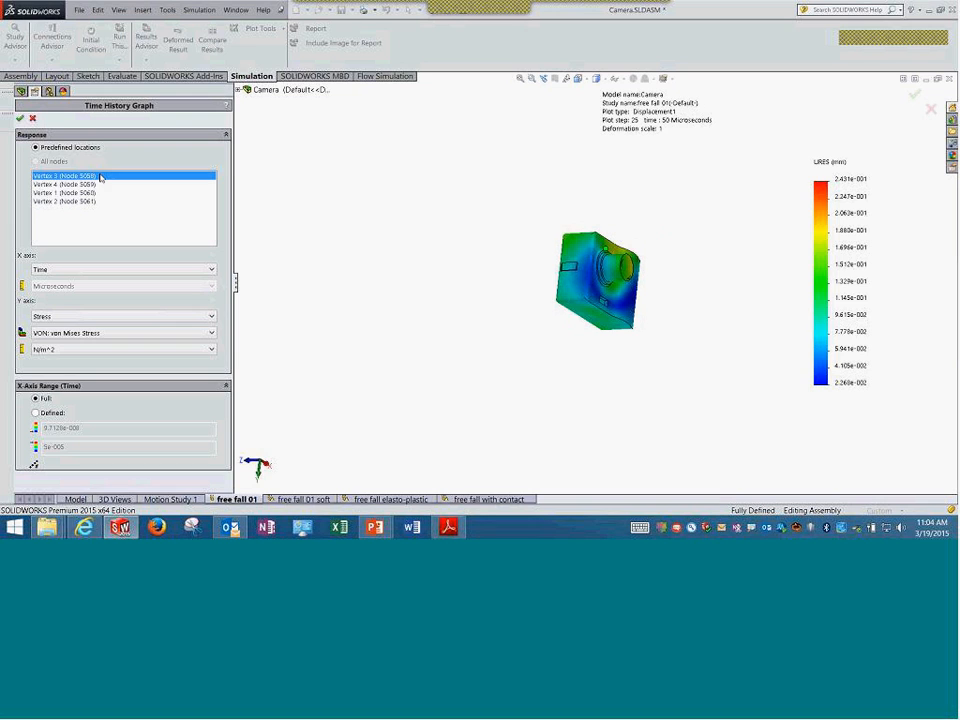
{"action": "scroll", "coordinate": [613, 263], "scroll_direction": "down", "scroll_amount": 3}
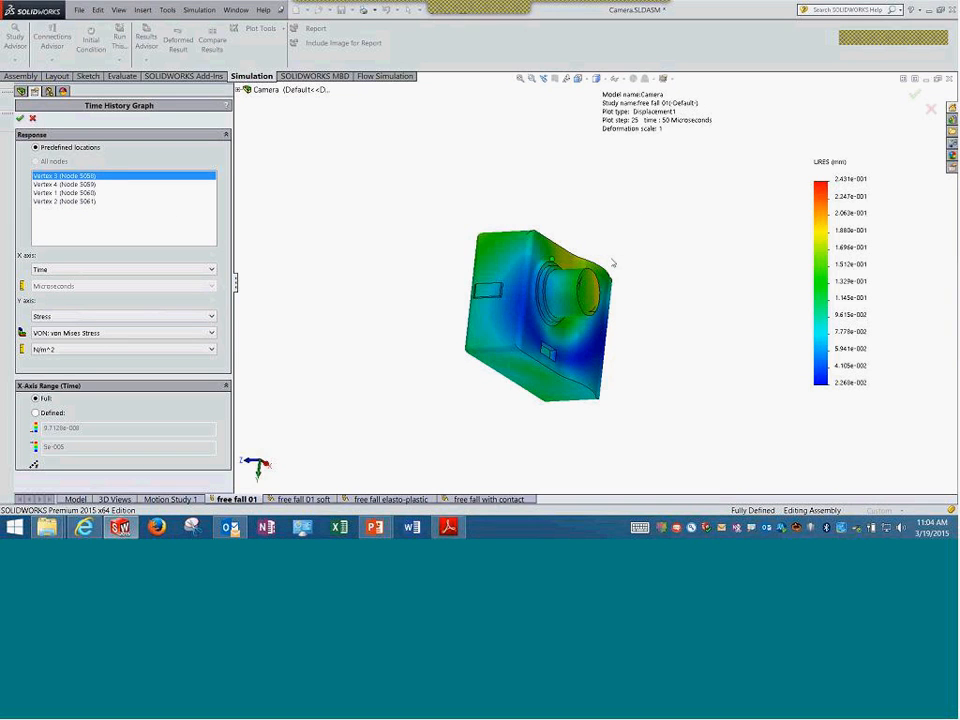
{"action": "scroll", "coordinate": [613, 263], "scroll_direction": "down", "scroll_amount": 2}
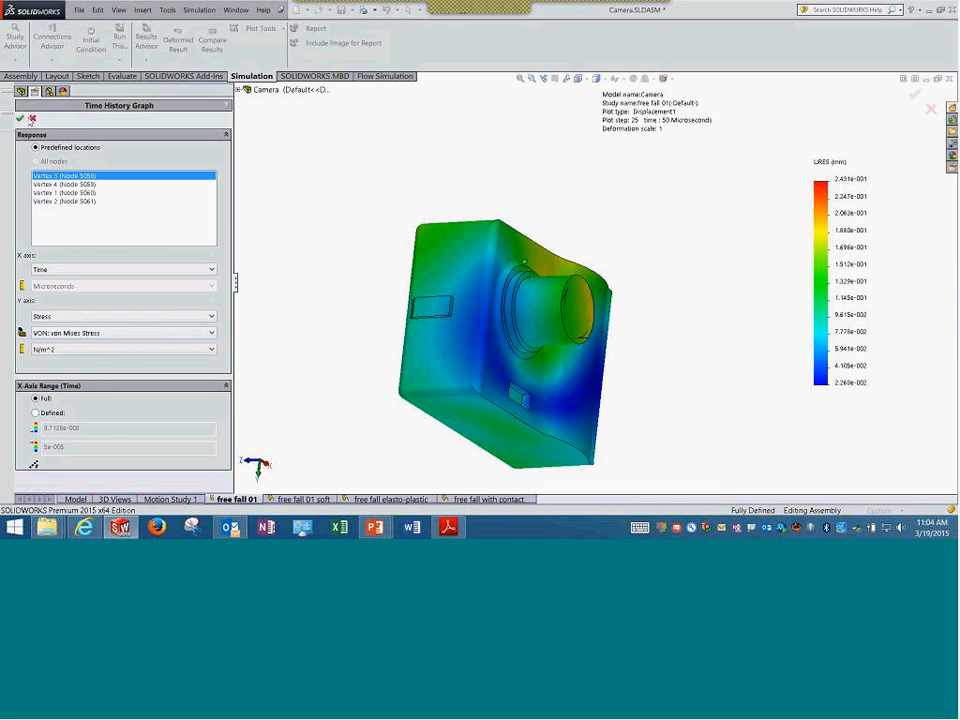
{"action": "left_click", "coordinate": [21, 119]}
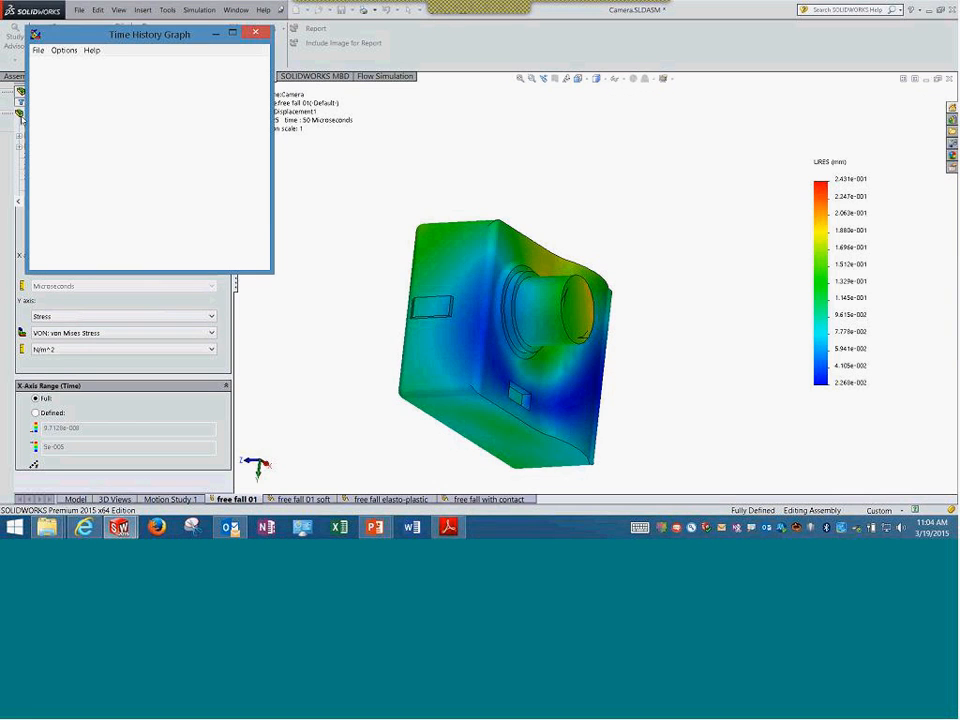
{"action": "left_click_drag", "start_coordinate": [150, 34], "coordinate": [488, 73]}
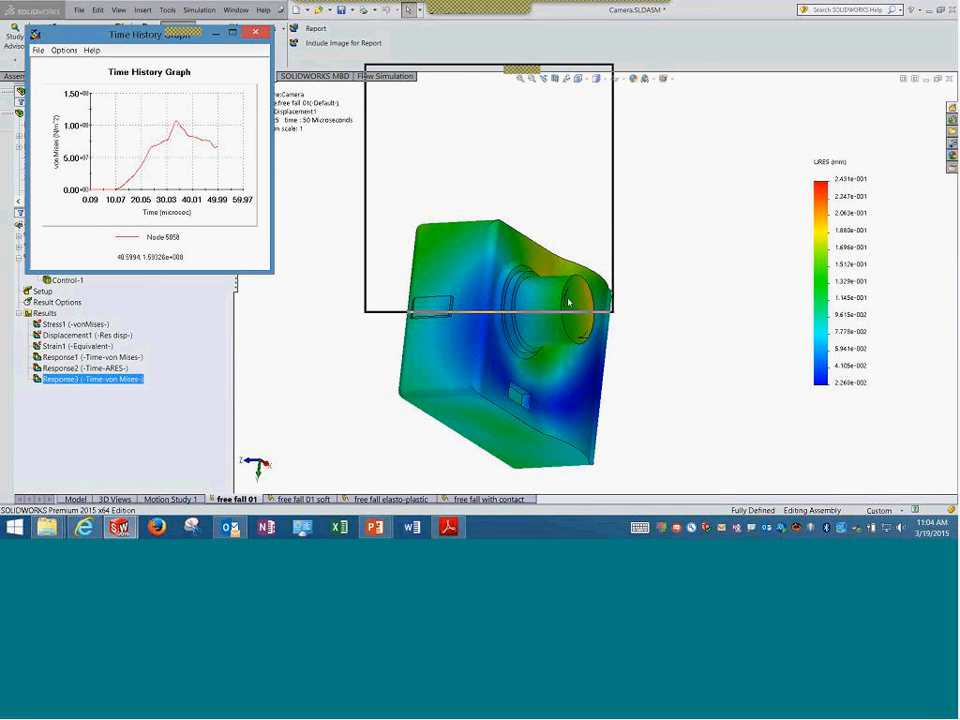
{"action": "left_click_drag", "start_coordinate": [612, 312], "coordinate": [866, 492]}
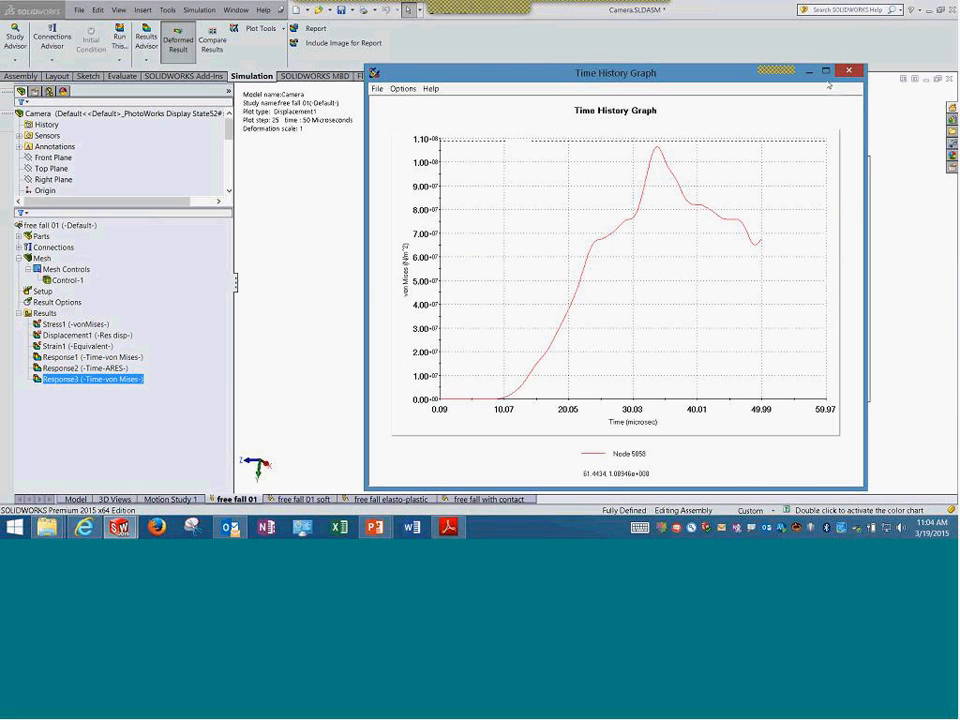
- Set the Response3 stress graph's unit to N/mm^2 (MPa), enlarge the graph to review it, and close it
{"action": "right_click", "coordinate": [135, 380]}
{"action": "left_click", "coordinate": [160, 404]}
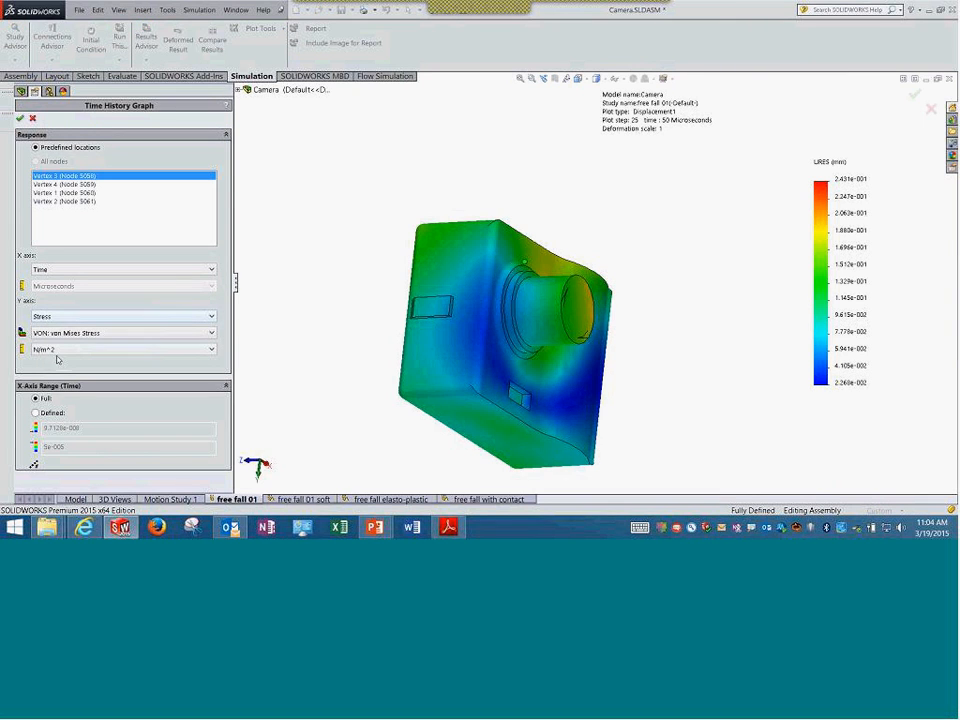
{"action": "left_click", "coordinate": [75, 349]}
{"action": "left_click", "coordinate": [75, 387]}
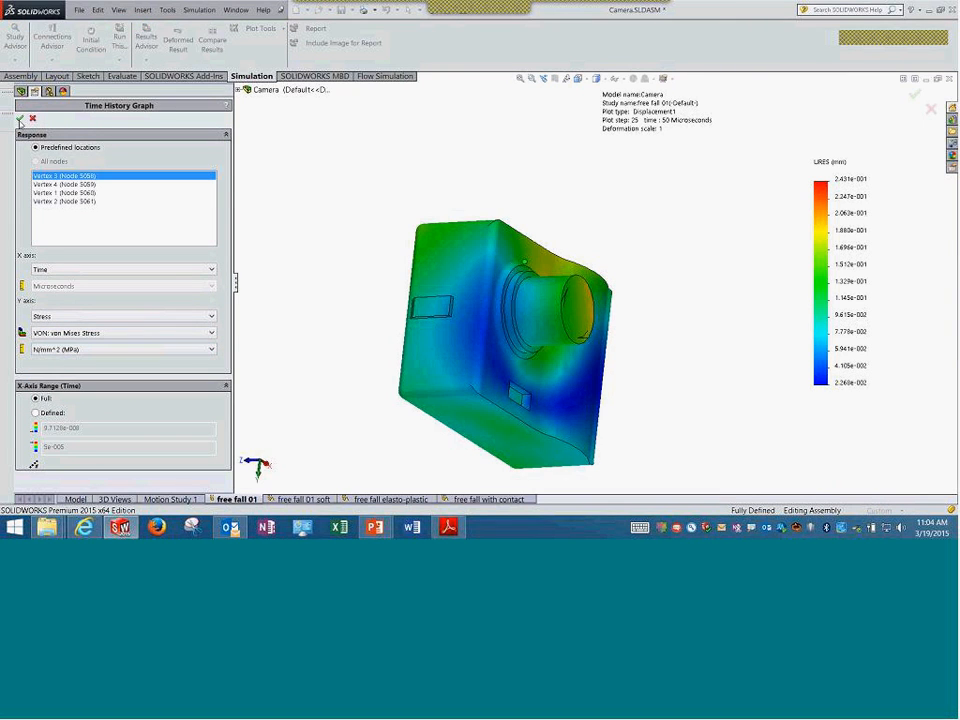
{"action": "left_click_drag", "start_coordinate": [174, 48], "coordinate": [550, 104]}
{"action": "left_click_drag", "start_coordinate": [660, 340], "coordinate": [797, 440]}
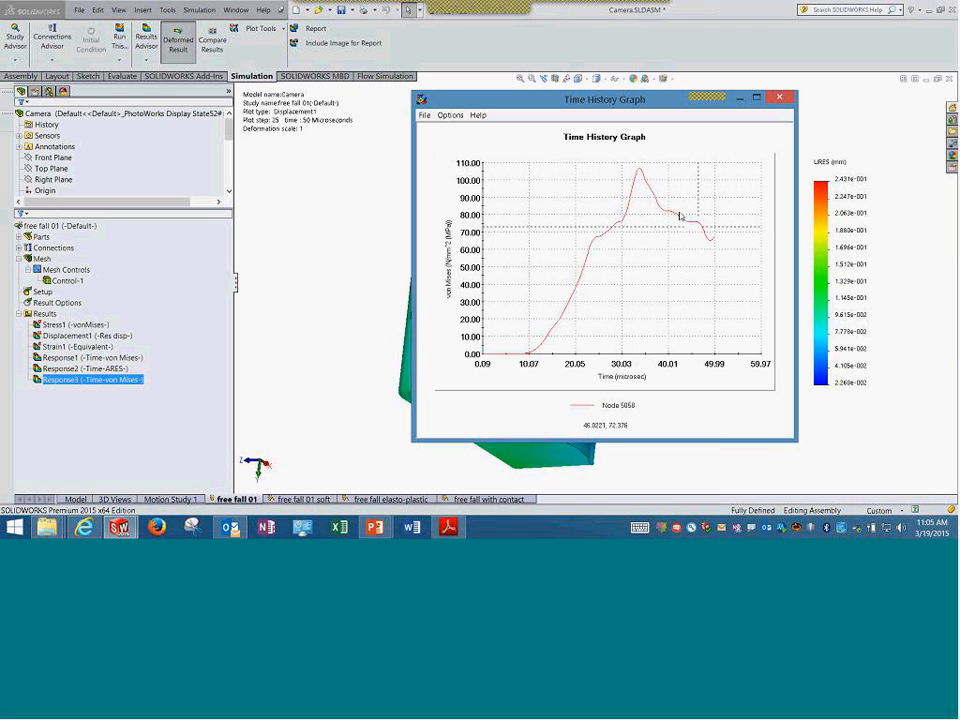
{"action": "left_click", "coordinate": [780, 98]}
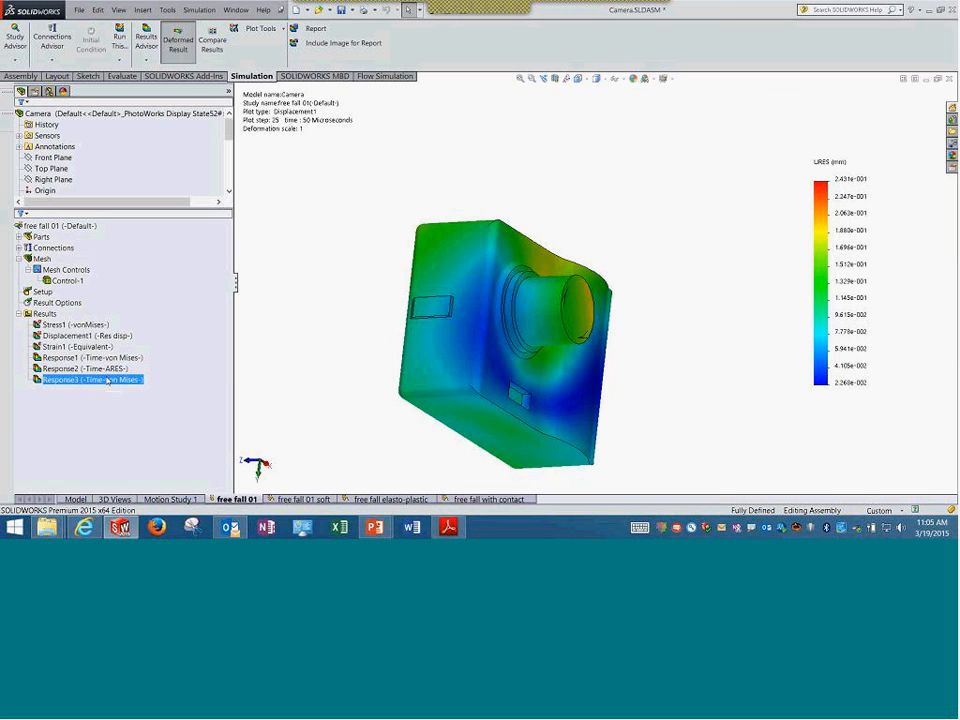
- Redefine Response3 to plot resultant translational velocity in mm/sec over time at Vertex 3 (Node 5058)
{"action": "right_click", "coordinate": [107, 379]}
{"action": "left_click", "coordinate": [158, 402]}
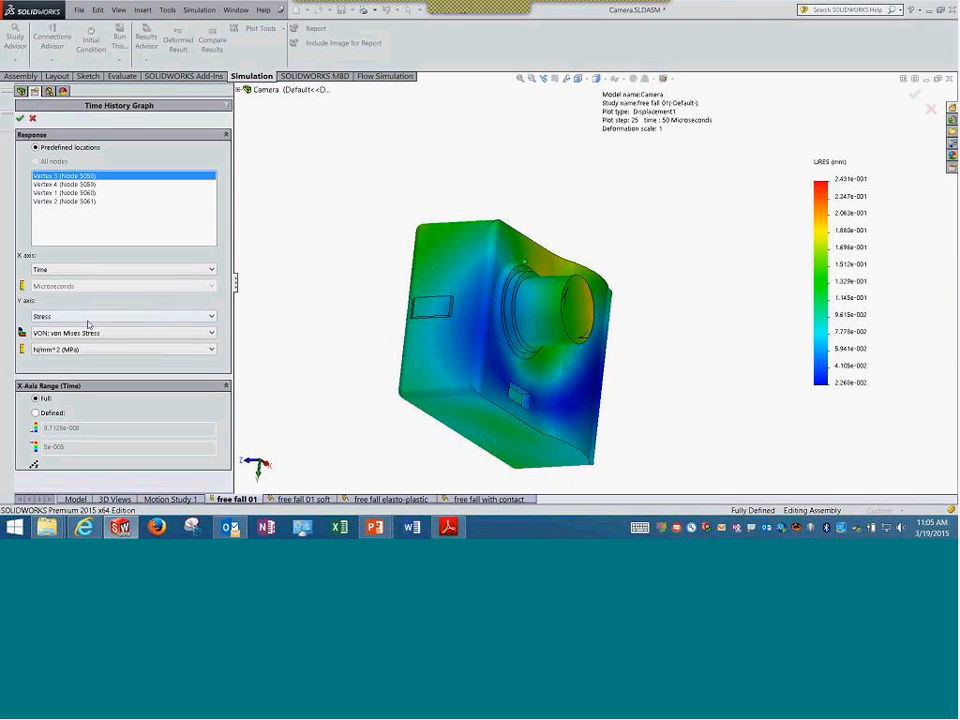
{"action": "left_click", "coordinate": [88, 318]}
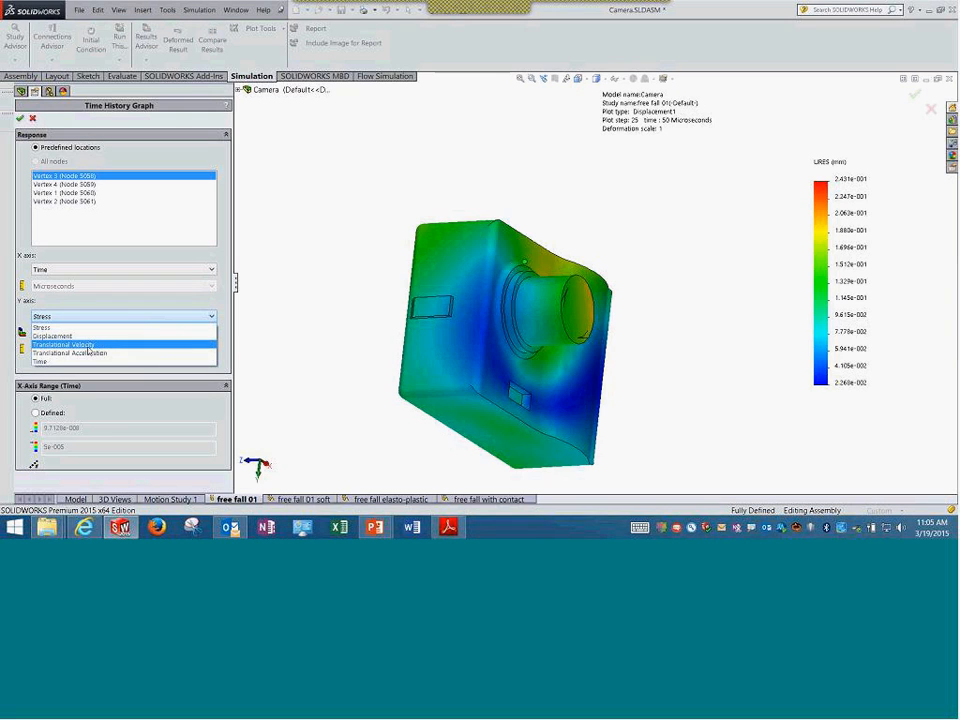
{"action": "left_click", "coordinate": [88, 344]}
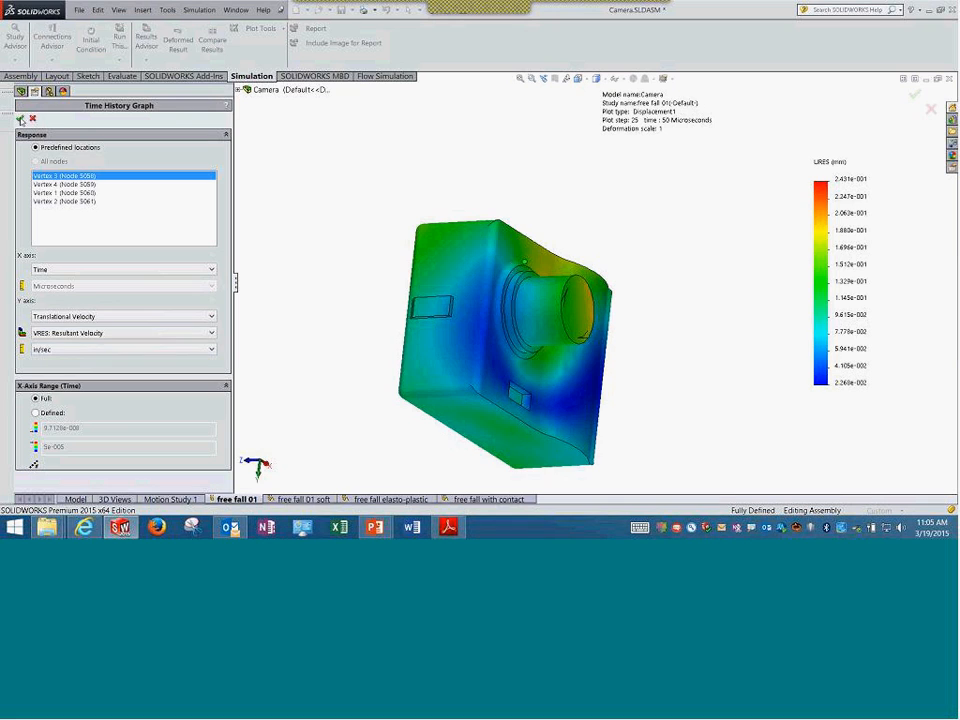
{"action": "left_click", "coordinate": [57, 350]}
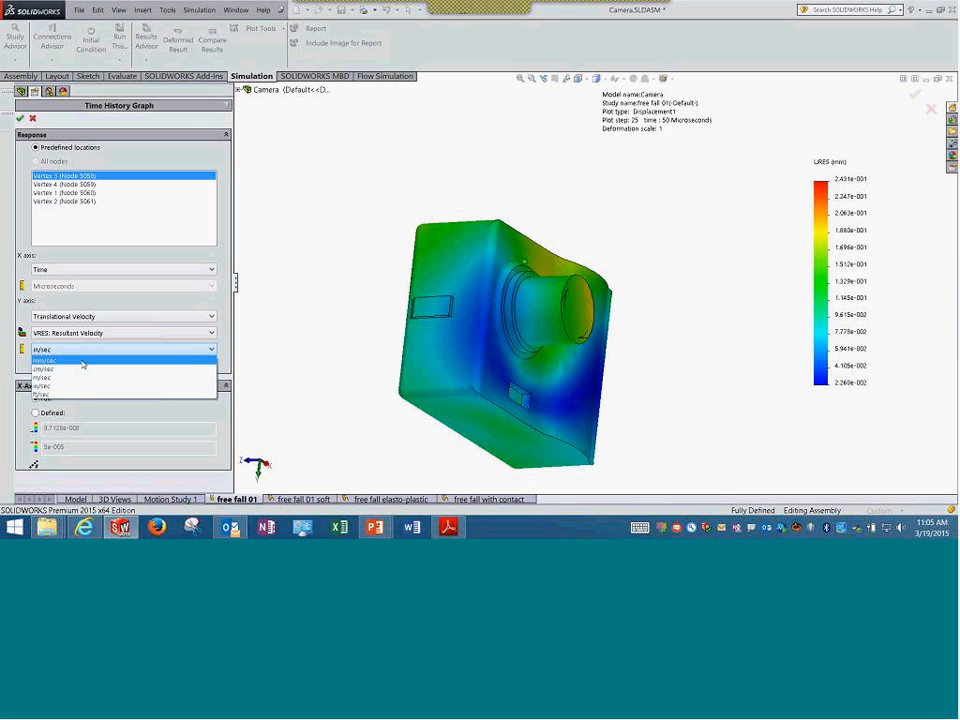
{"action": "left_click", "coordinate": [83, 362]}
{"action": "left_click", "coordinate": [19, 118]}
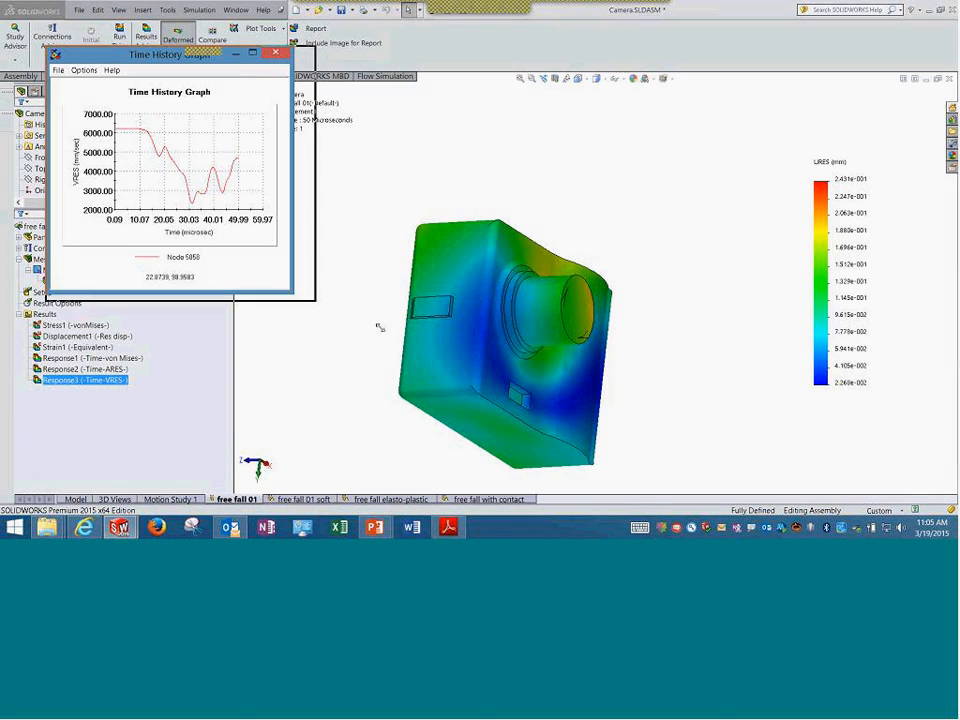
- Enlarge the resultant velocity time history graph, examine the curve, and close the graph
{"action": "left_click_drag", "start_coordinate": [380, 327], "coordinate": [541, 427]}
{"action": "left_click_drag", "start_coordinate": [240, 56], "coordinate": [392, 64]}
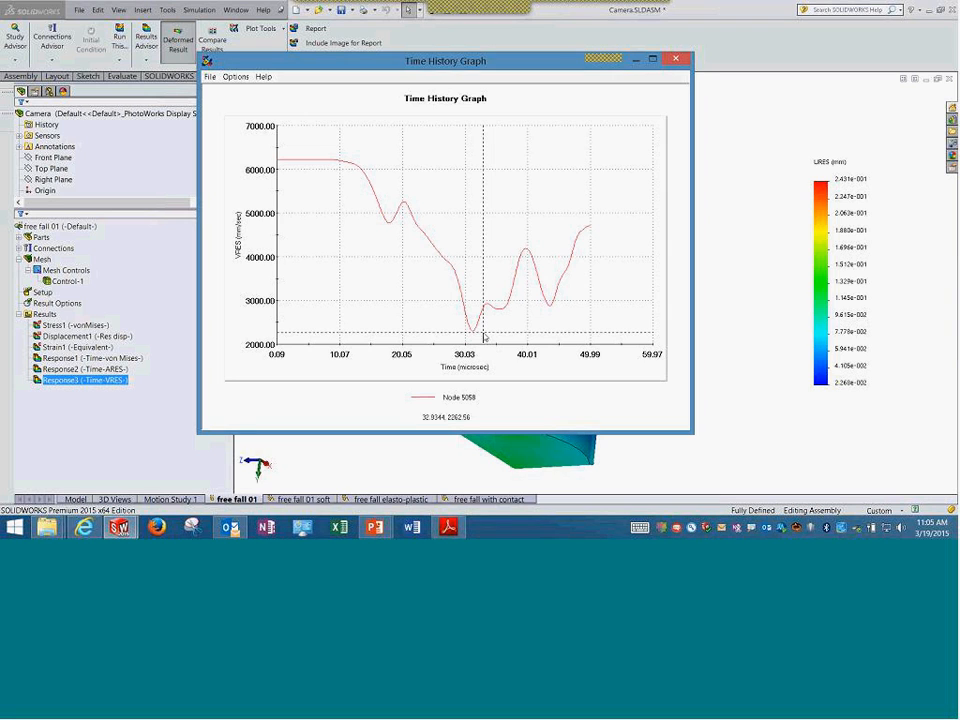
{"action": "left_click", "coordinate": [675, 60]}
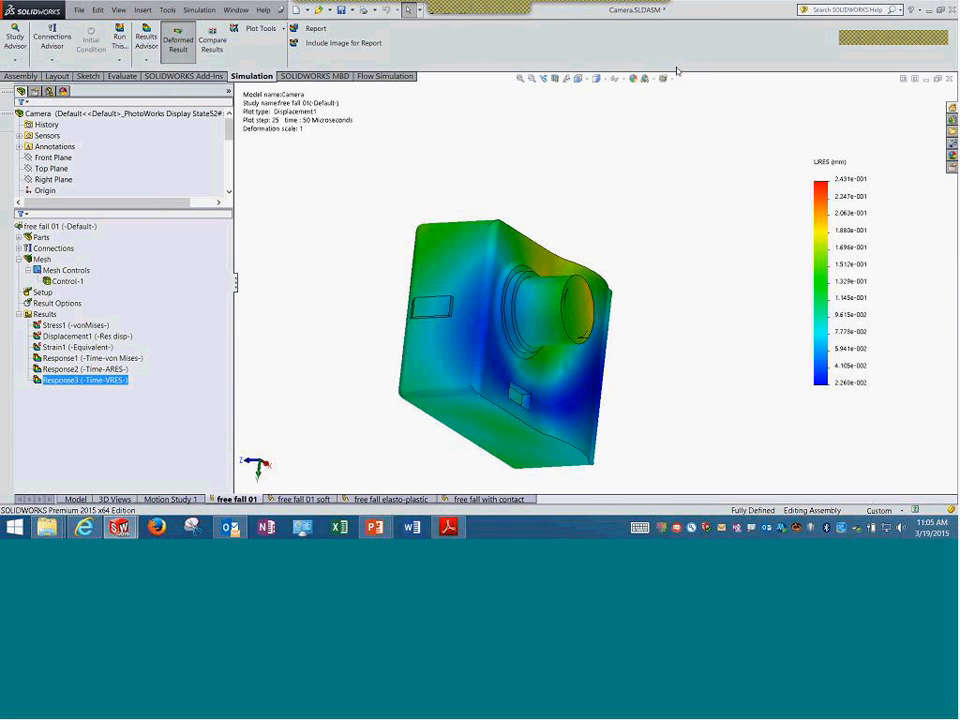
- Examine the camera's Displacement1 plot from several angles and fit the whole model in view
{"action": "scroll", "coordinate": [590, 328], "scroll_direction": "up", "scroll_amount": 4}
{"action": "middle_click_drag", "start_coordinate": [568, 342], "coordinate": [658, 360]}
{"action": "scroll", "coordinate": [610, 303], "scroll_direction": "down", "scroll_amount": 4}
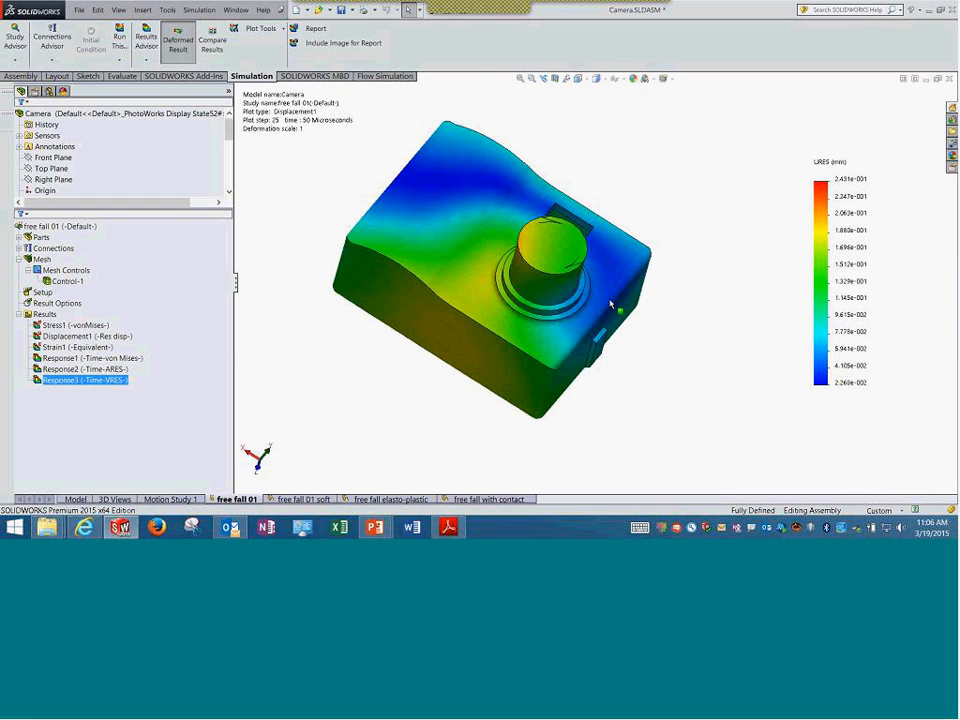
{"action": "scroll", "coordinate": [610, 303], "scroll_direction": "down", "scroll_amount": 3}
{"action": "middle_click_drag", "start_coordinate": [535, 283], "coordinate": [541, 442]}
{"action": "scroll", "coordinate": [541, 442], "scroll_direction": "up", "scroll_amount": 3}
{"action": "scroll", "coordinate": [541, 442], "scroll_direction": "up", "scroll_amount": 2}
{"action": "middle_click_drag", "start_coordinate": [500, 262], "coordinate": [493, 369]}
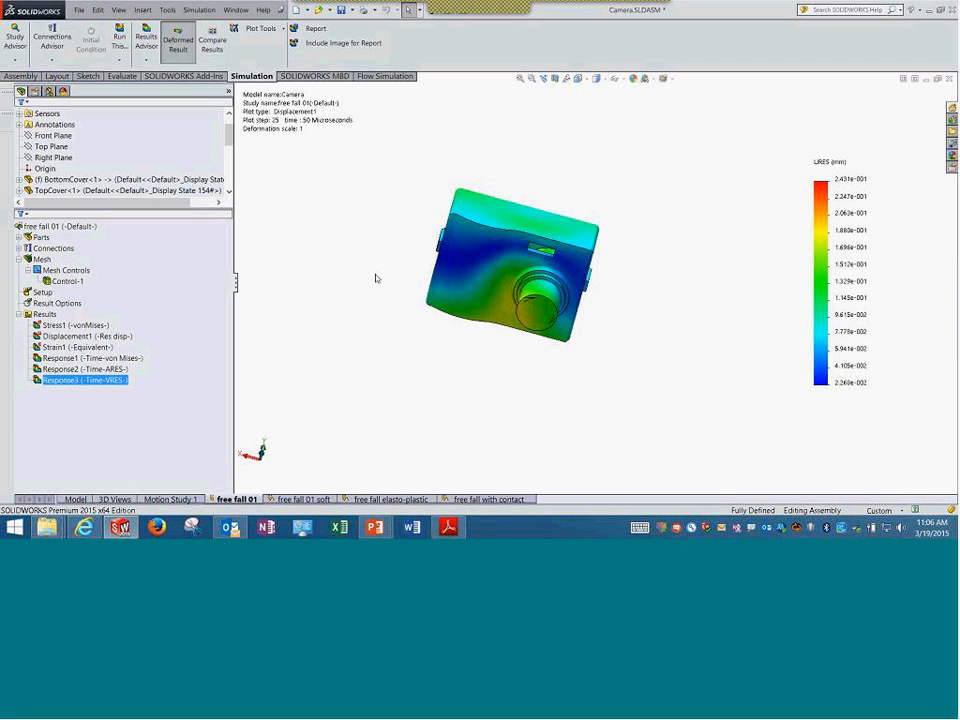
{"action": "middle_click_drag", "start_coordinate": [392, 220], "coordinate": [470, 280]}
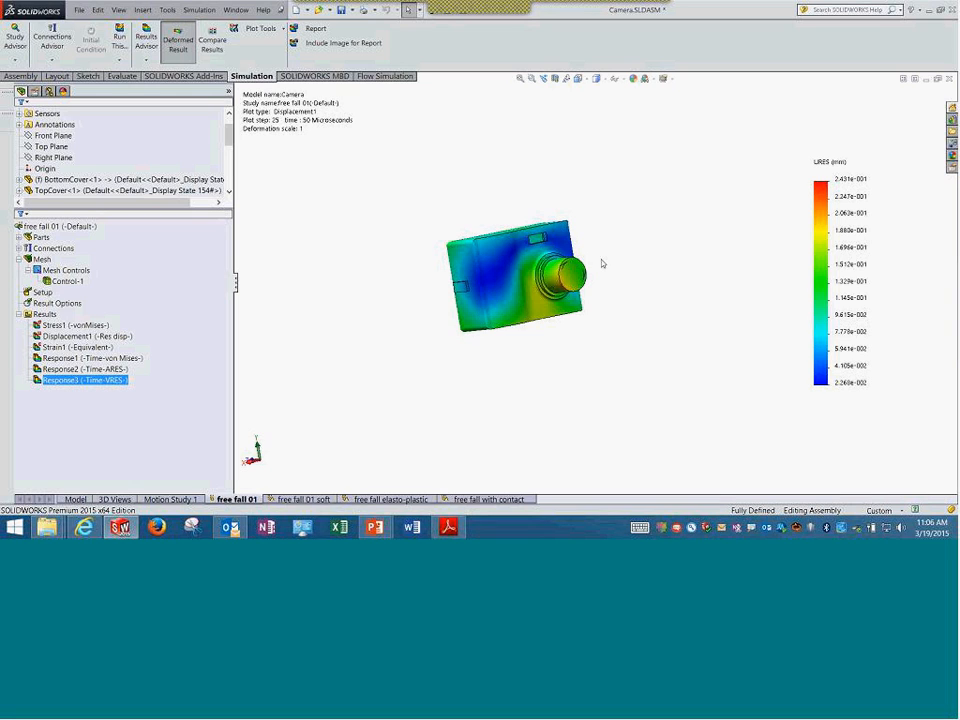
{"action": "middle_click_drag", "start_coordinate": [562, 168], "coordinate": [568, 250]}
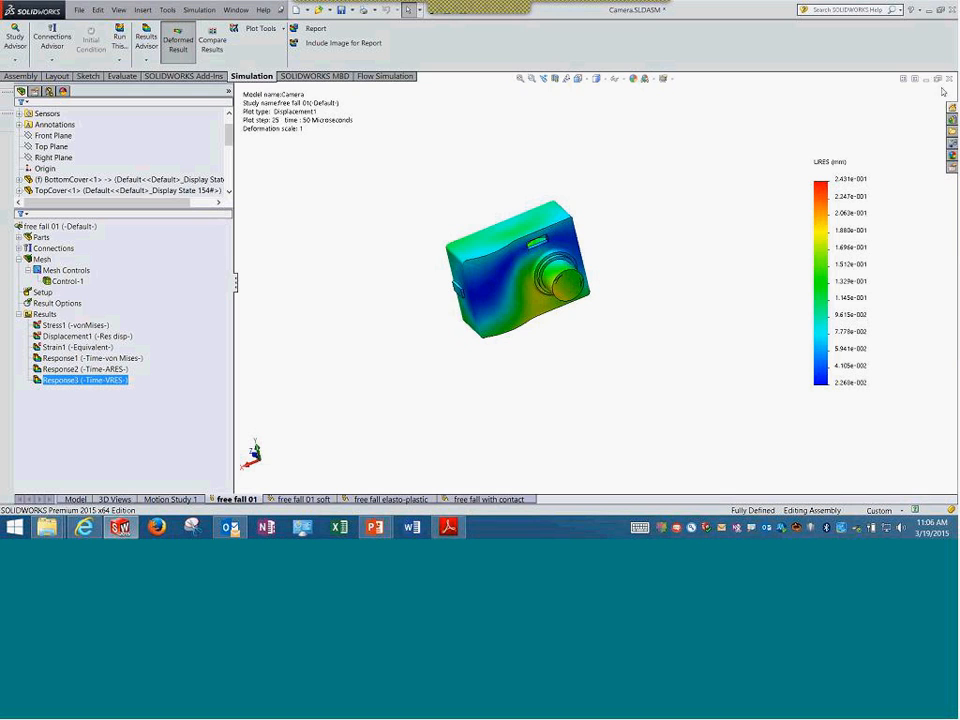
{"action": "left_click", "coordinate": [521, 78]}
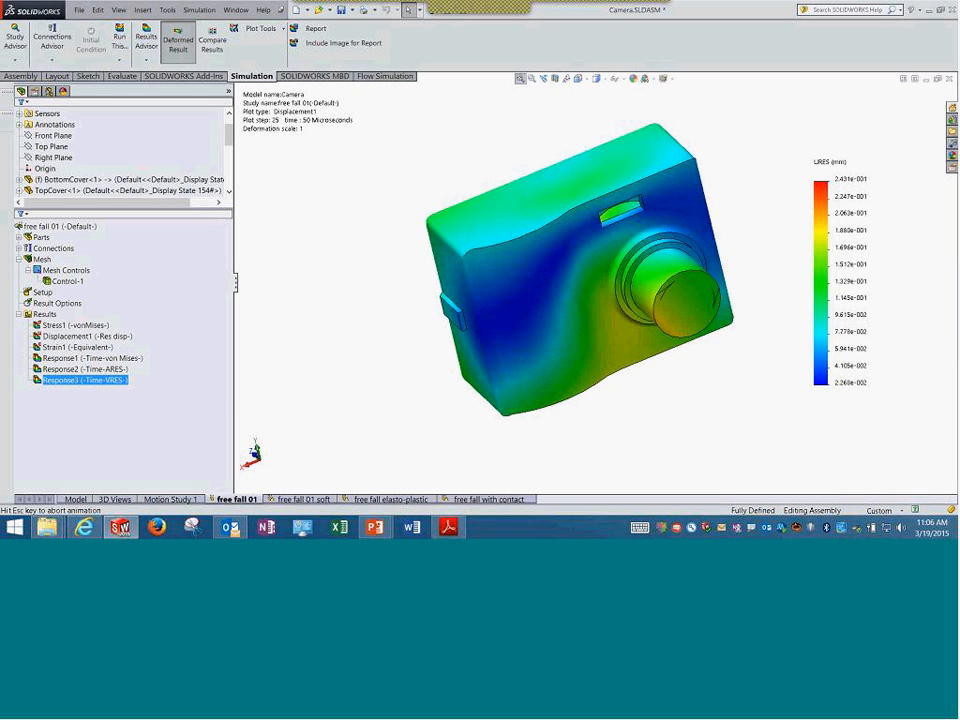
- Switch to Adobe Reader and read through Lesson 11 Drop Test Analysis as far as the drop height definition
{"action": "left_click", "coordinate": [448, 526]}
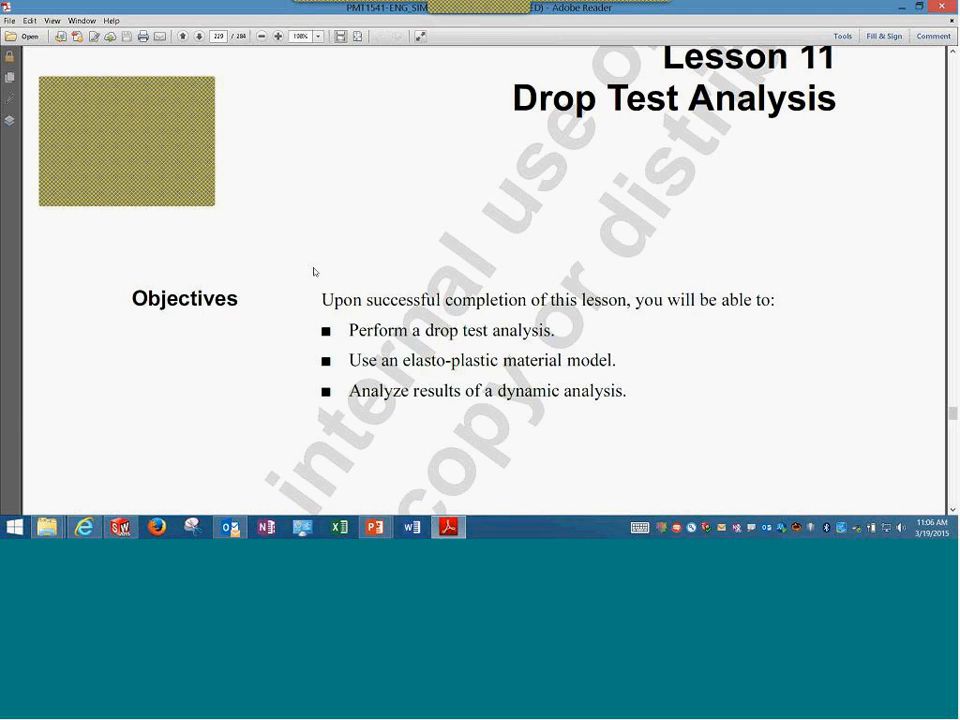
{"action": "scroll", "coordinate": [318, 273], "scroll_direction": "down", "scroll_amount": 5}
{"action": "scroll", "coordinate": [323, 275], "scroll_direction": "down", "scroll_amount": 8}
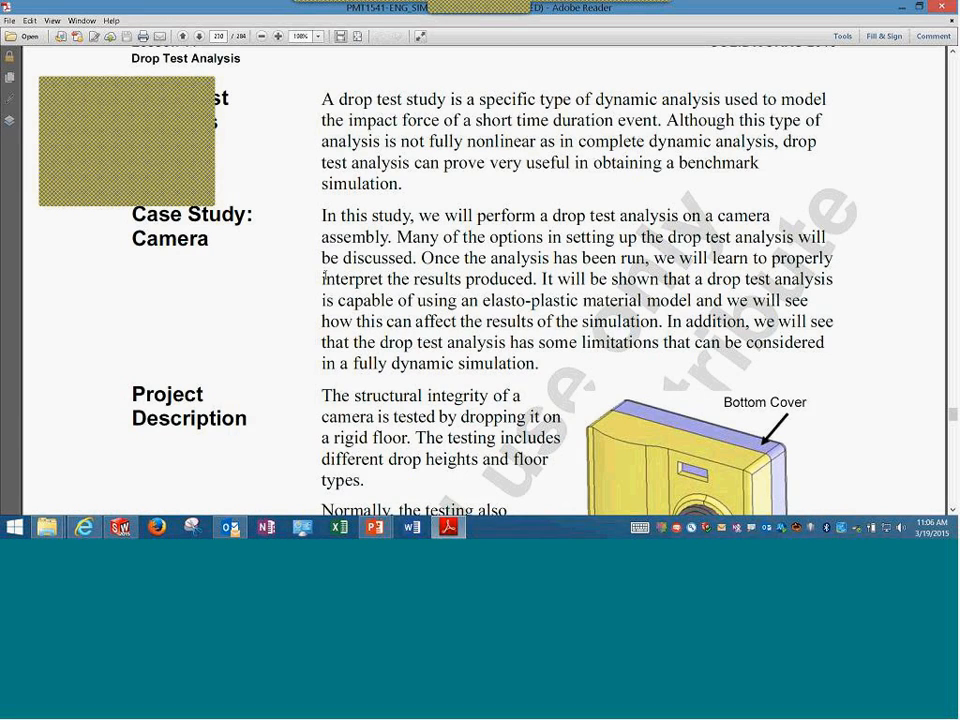
{"action": "scroll", "coordinate": [324, 276], "scroll_direction": "down", "scroll_amount": 1}
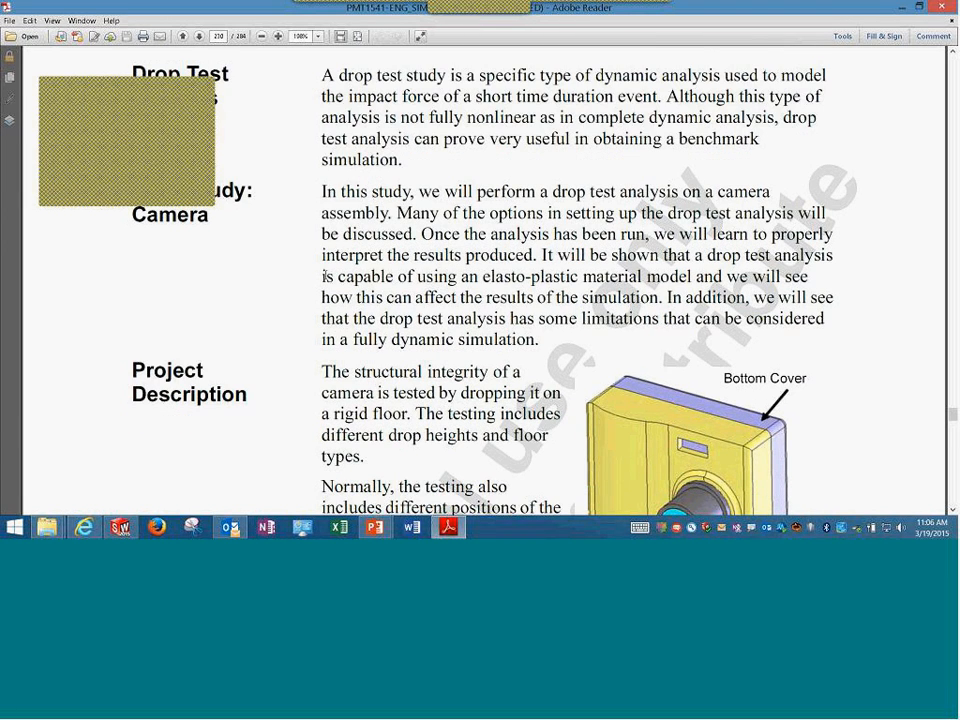
{"action": "scroll", "coordinate": [324, 275], "scroll_direction": "down", "scroll_amount": 8}
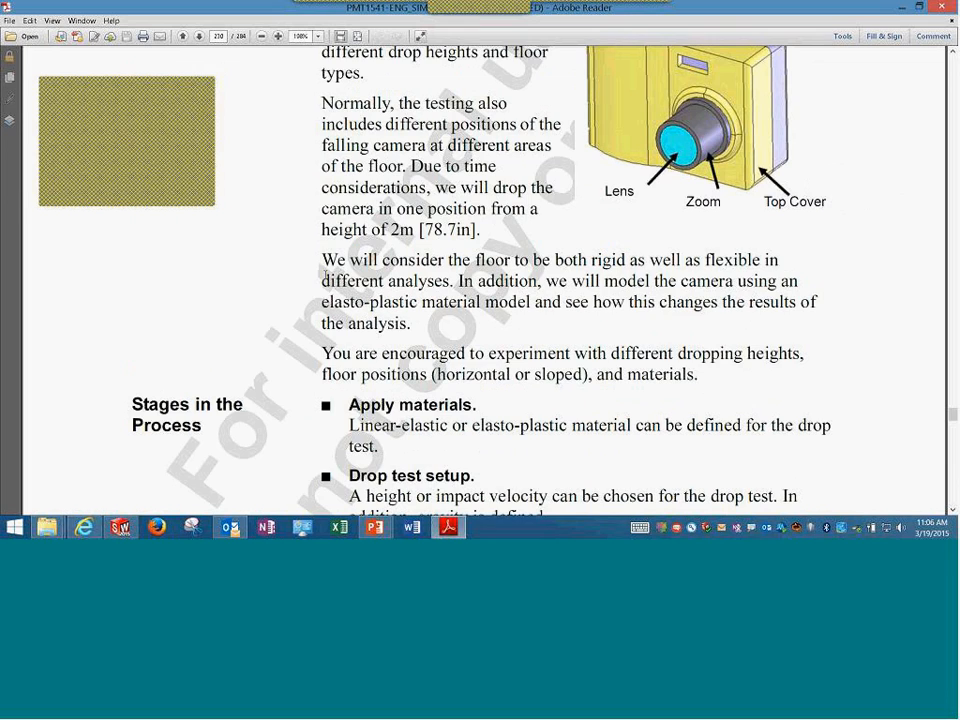
{"action": "scroll", "coordinate": [327, 280], "scroll_direction": "down", "scroll_amount": 20}
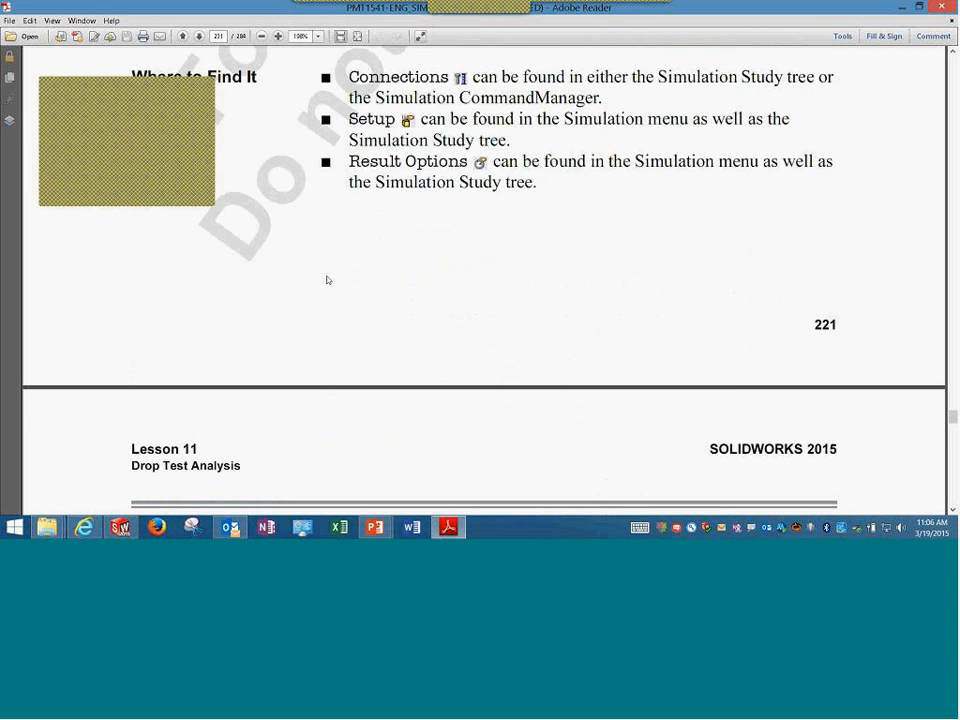
{"action": "scroll", "coordinate": [327, 280], "scroll_direction": "down", "scroll_amount": 10}
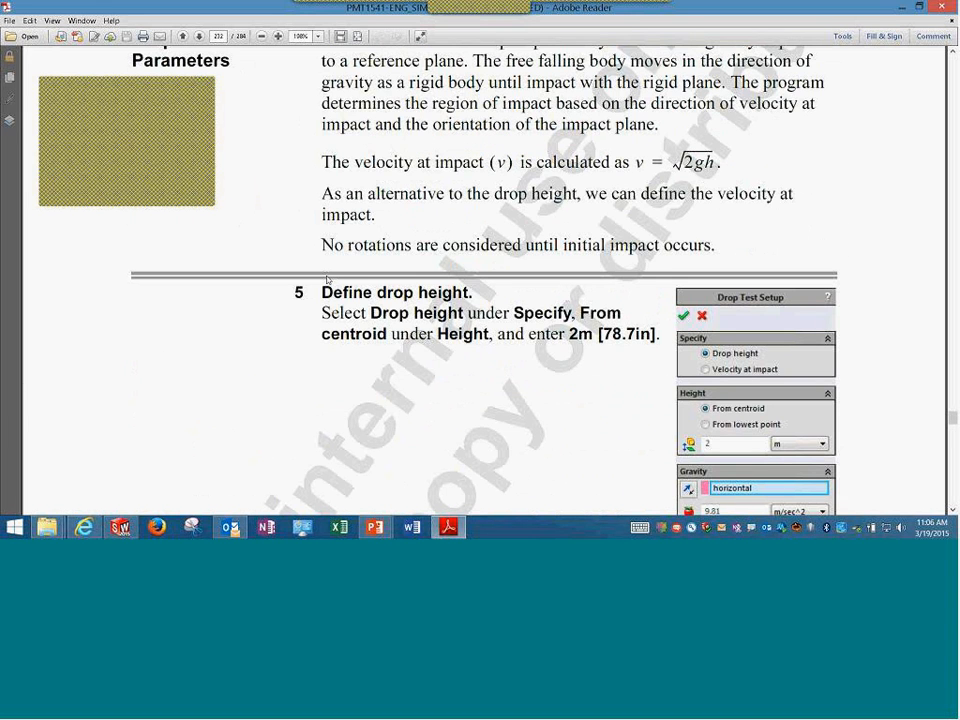
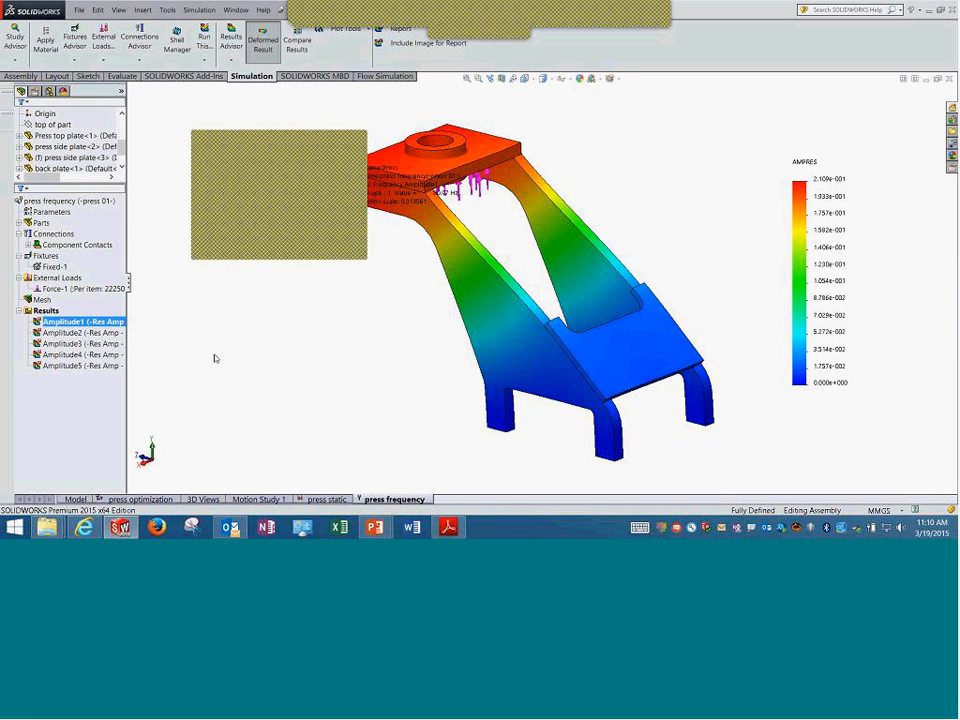
- Open the press optimization study and review its variables, scenario table and optimization results
{"action": "left_click", "coordinate": [155, 500]}
{"action": "left_click", "coordinate": [162, 366]}
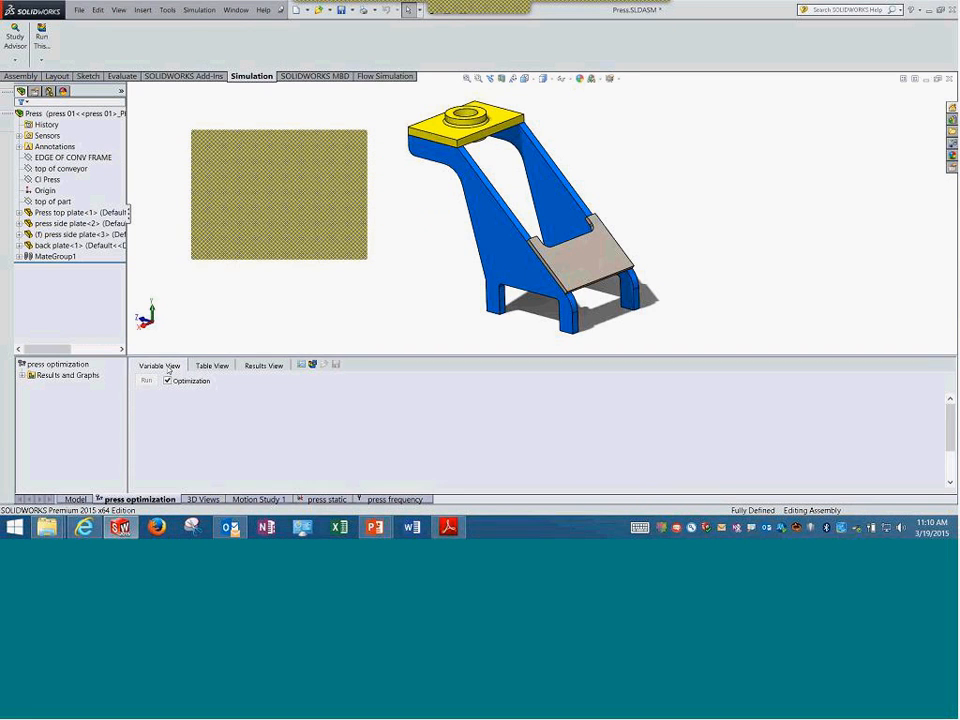
{"action": "left_click", "coordinate": [208, 367]}
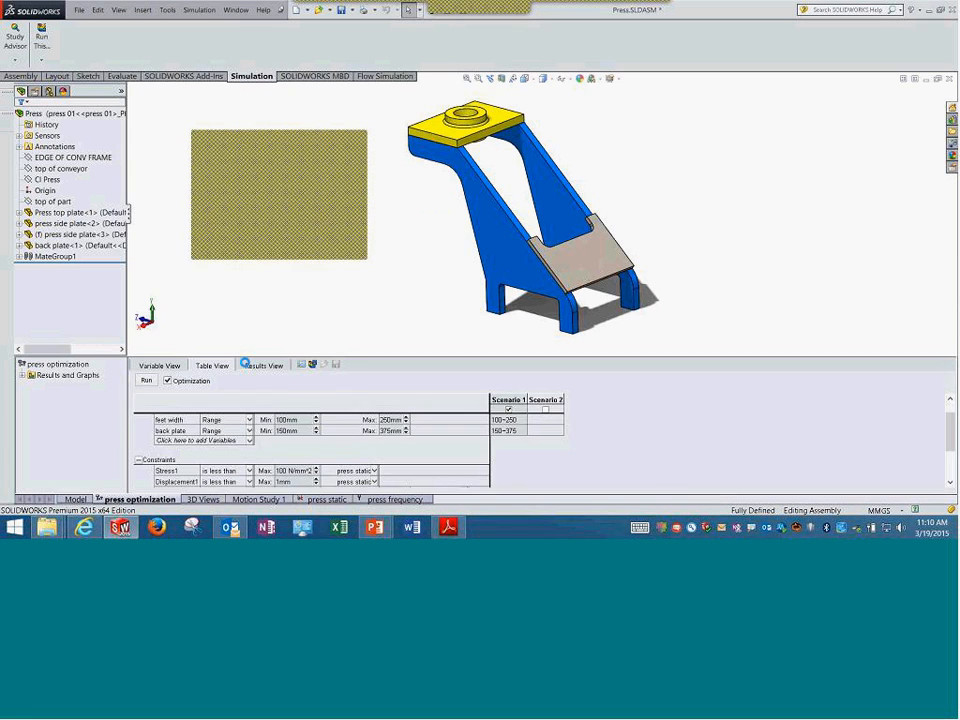
{"action": "left_click", "coordinate": [248, 366]}
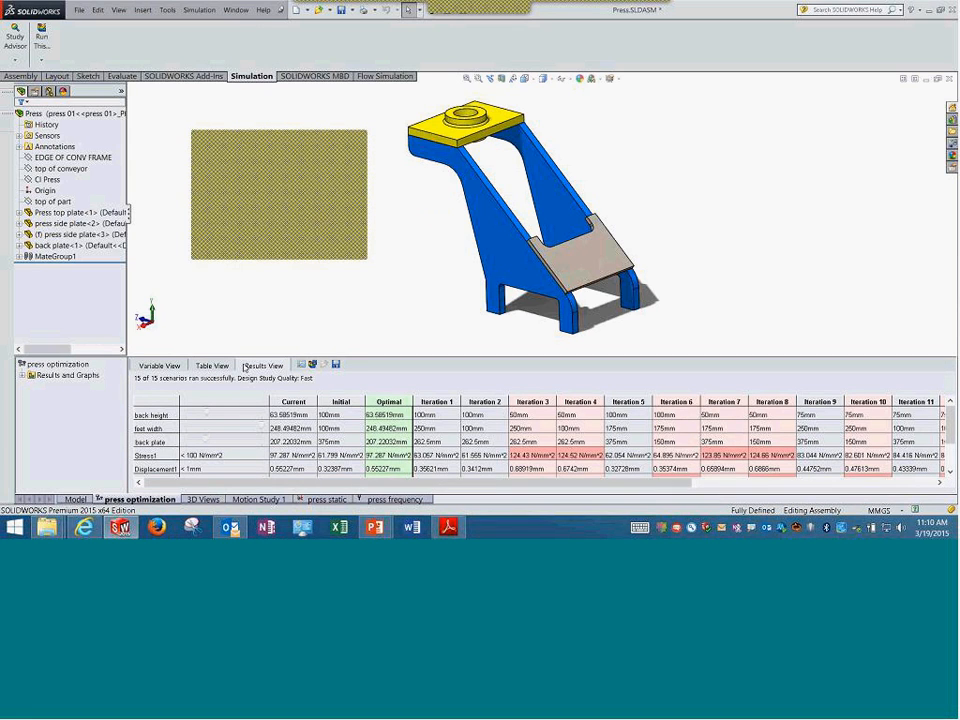
- Save the press assembly with its optimization variables displayed, and minimize its window
{"action": "left_click", "coordinate": [160, 366]}
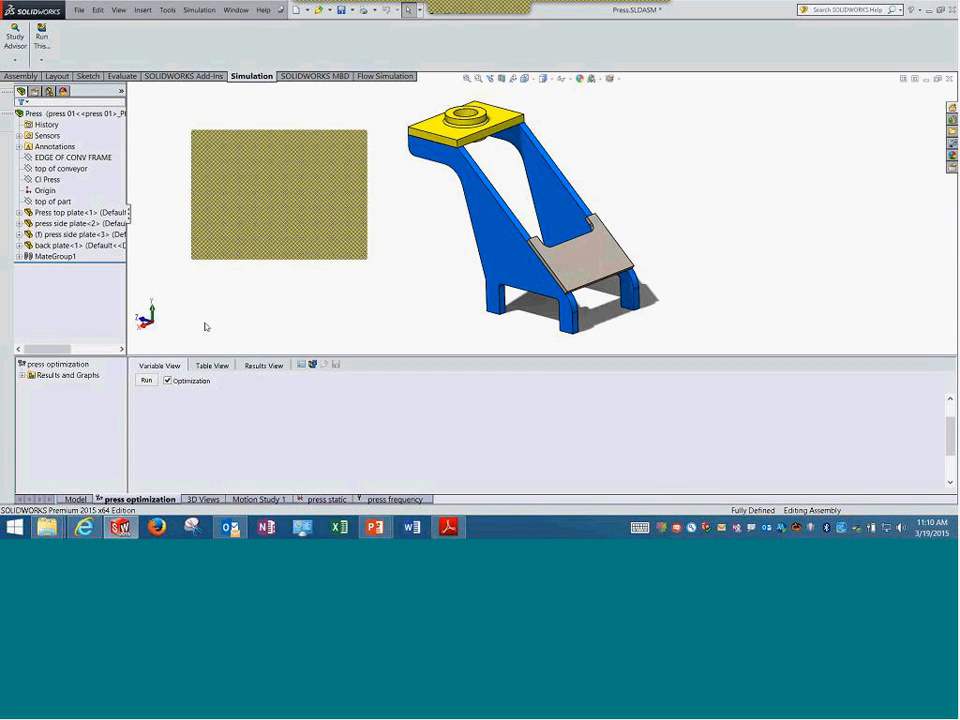
{"action": "left_click", "coordinate": [343, 11]}
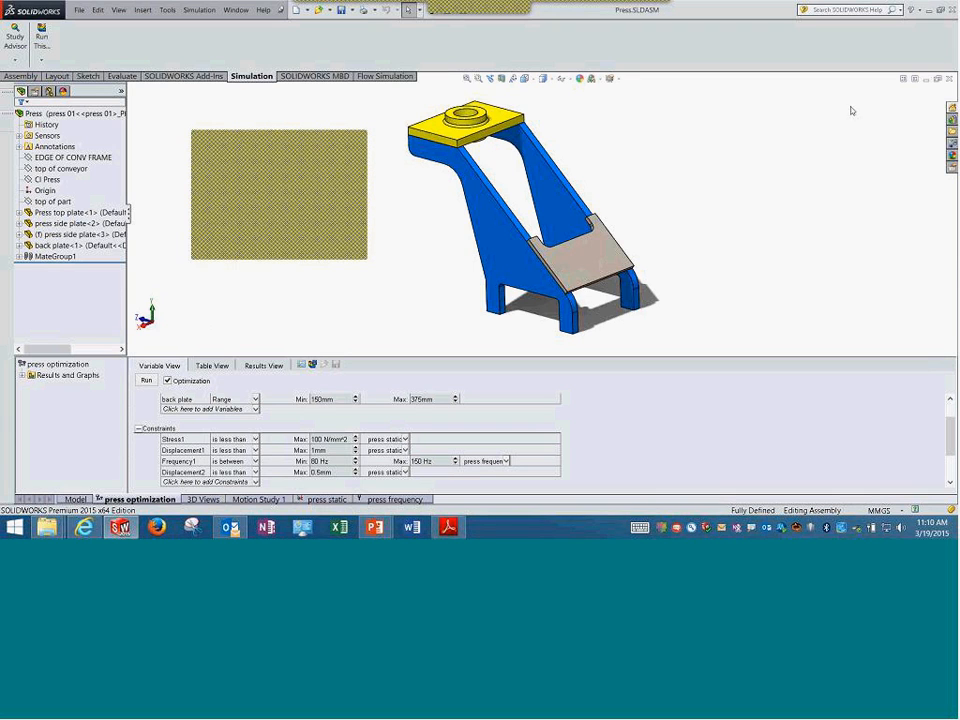
{"action": "left_click", "coordinate": [924, 79]}
- Open Pressure vessel.sldasm from the Lesson13 Case Study folder and fit it in view
{"action": "left_click", "coordinate": [318, 10]}
{"action": "left_click", "coordinate": [537, 128]}
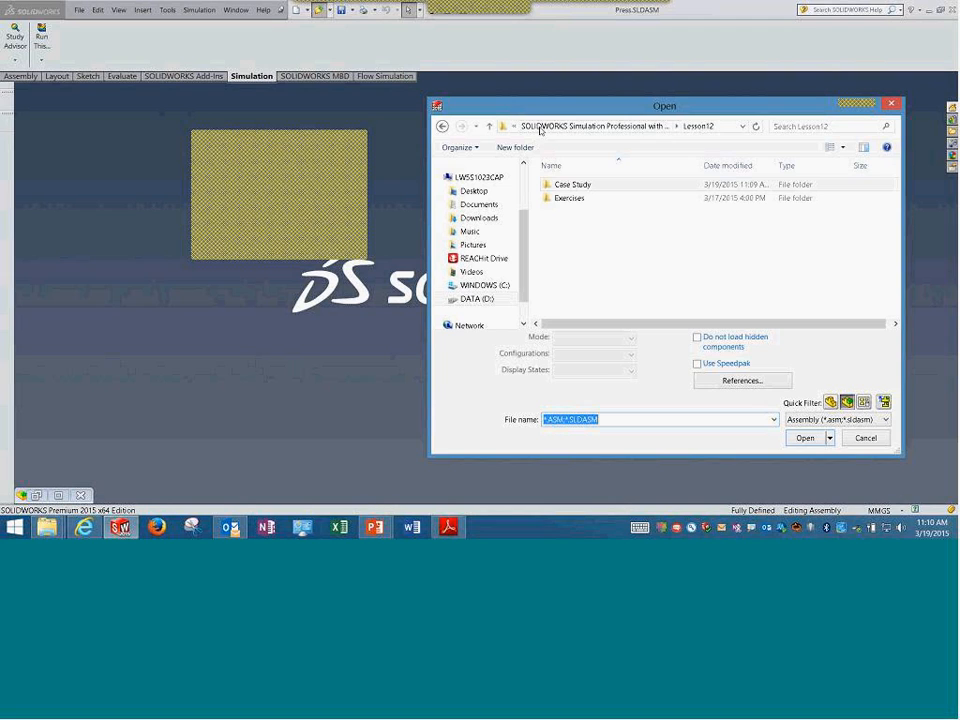
{"action": "left_click", "coordinate": [600, 126]}
{"action": "scroll", "coordinate": [568, 316], "scroll_direction": "down", "scroll_amount": 1}
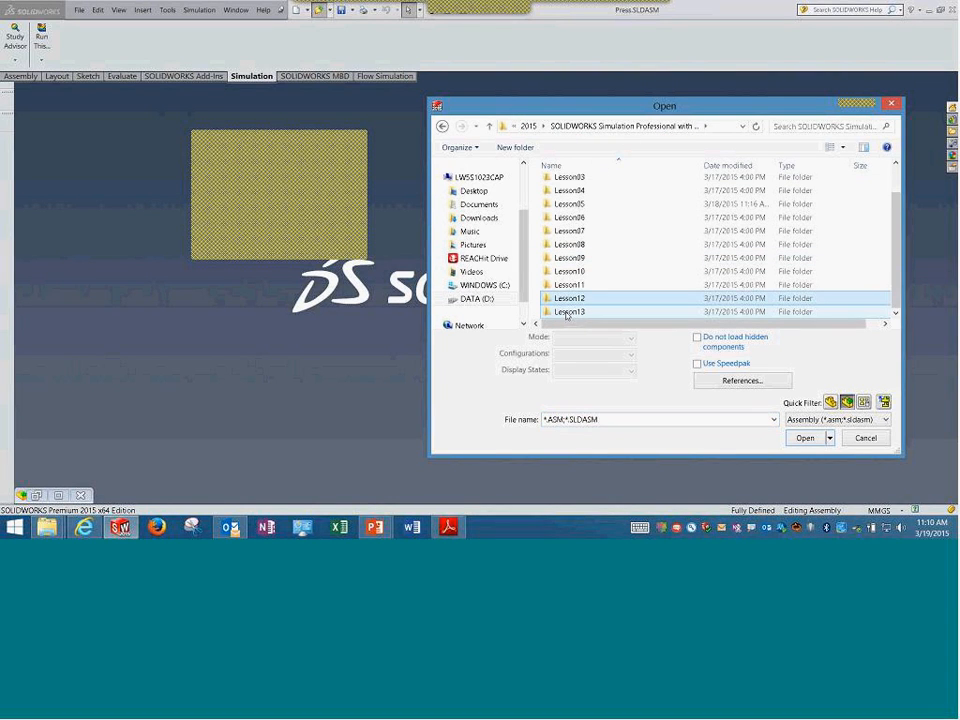
{"action": "double_click", "coordinate": [566, 313]}
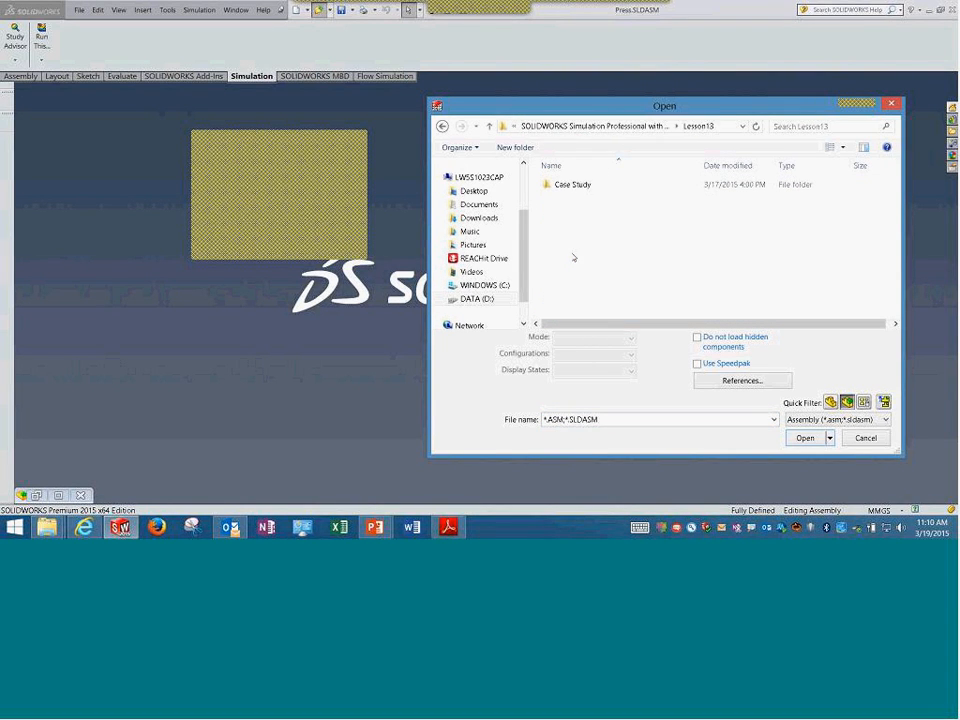
{"action": "double_click", "coordinate": [574, 186]}
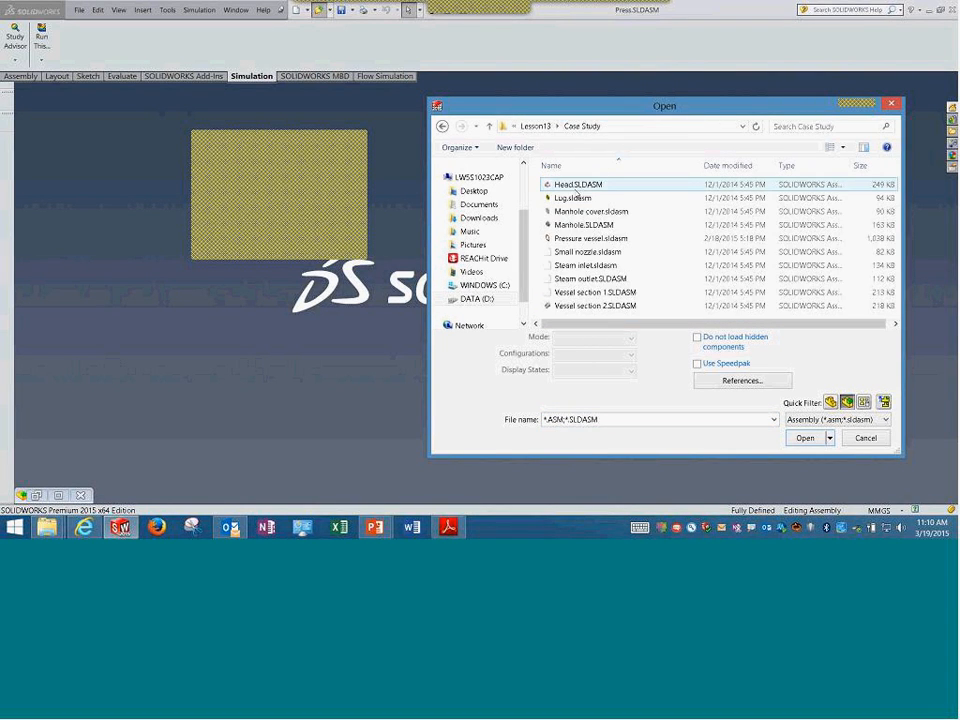
{"action": "left_click", "coordinate": [858, 165]}
{"action": "double_click", "coordinate": [600, 185]}
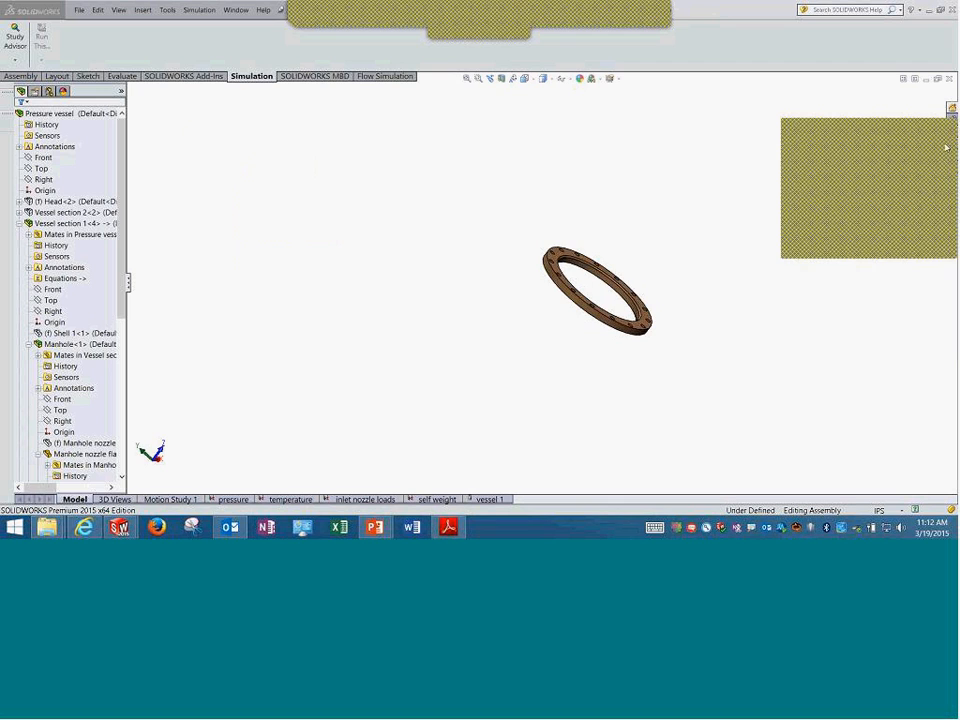
{"action": "left_click", "coordinate": [468, 79]}
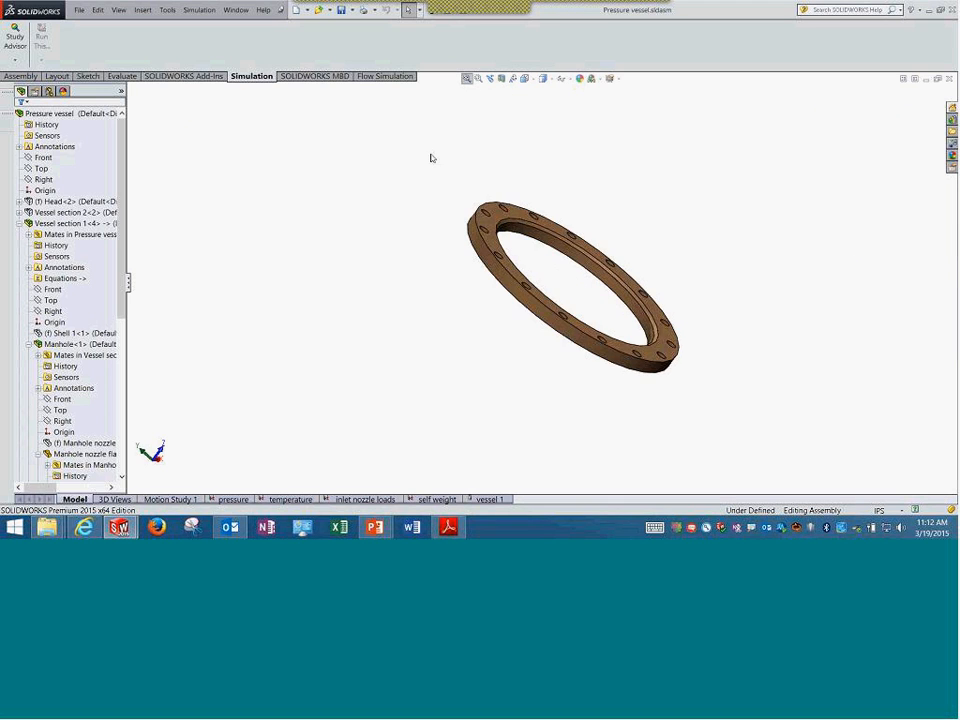
- Minimize the pressure vessel assembly, restore the press assembly, and fit the model in an oblique side view
{"action": "left_click", "coordinate": [927, 79]}
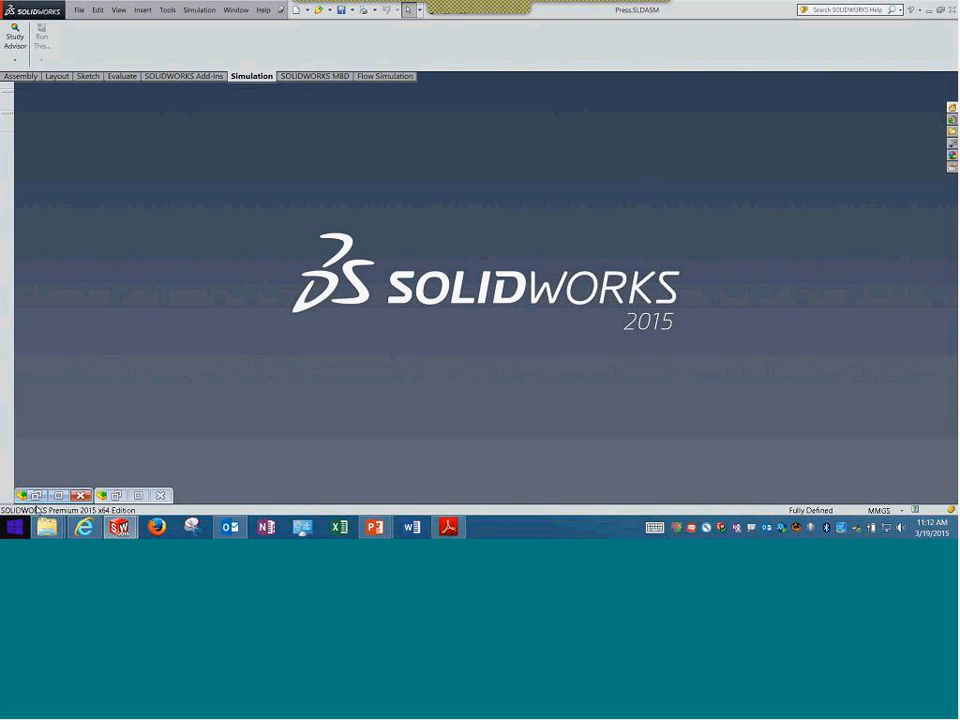
{"action": "left_click", "coordinate": [37, 495]}
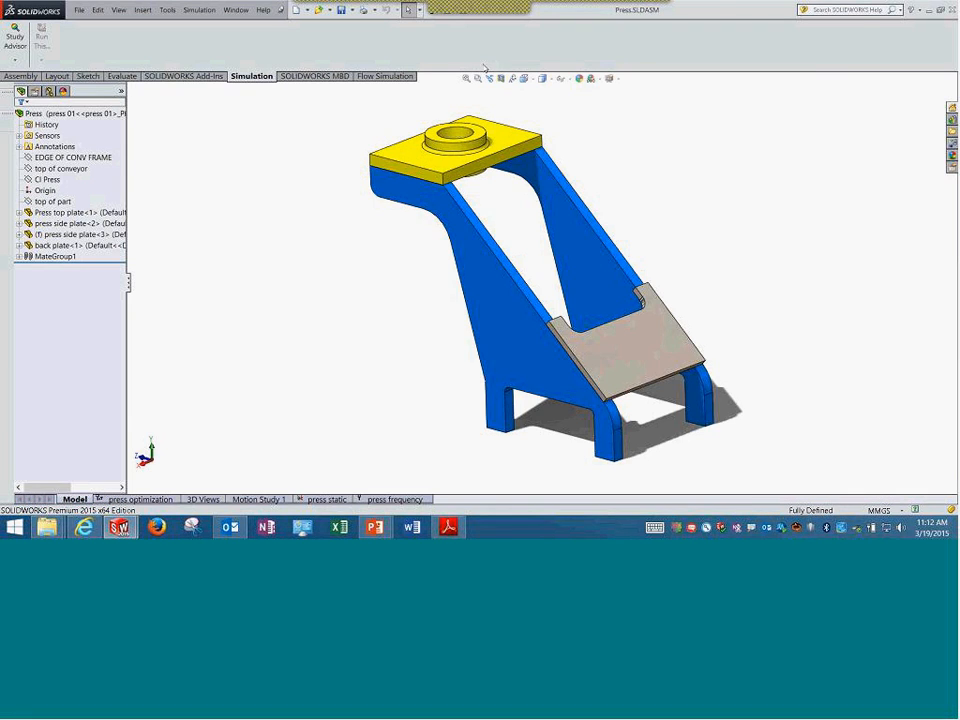
{"action": "middle_click_drag", "start_coordinate": [255, 281], "coordinate": [292, 273]}
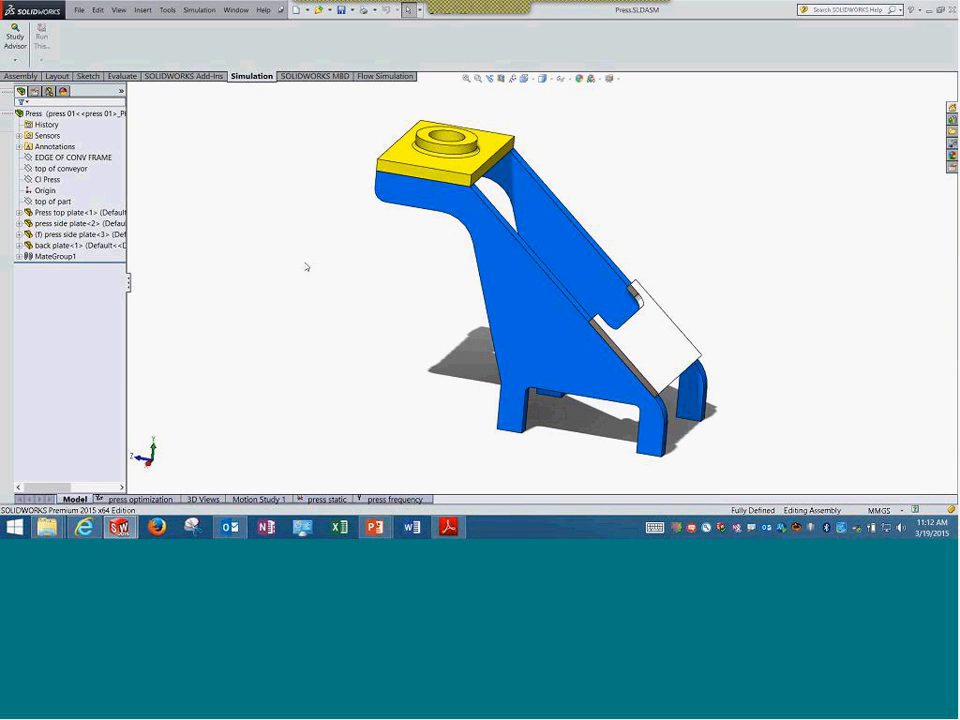
{"action": "left_click", "coordinate": [467, 79]}
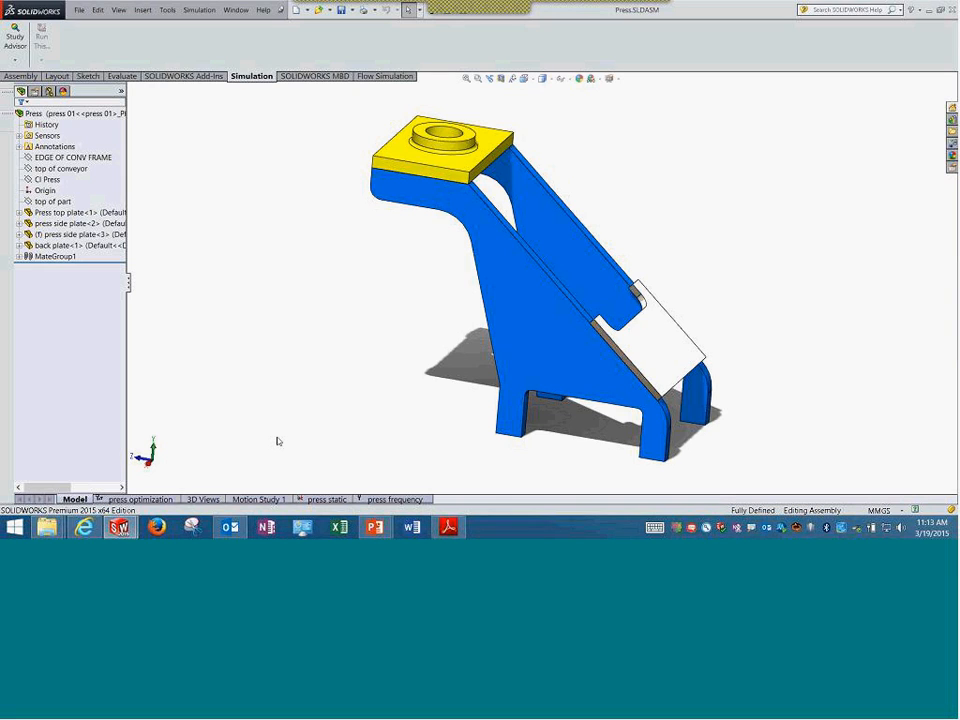
- Open the press static study, widen its tree and collapse the list of parts
{"action": "left_click", "coordinate": [322, 499]}
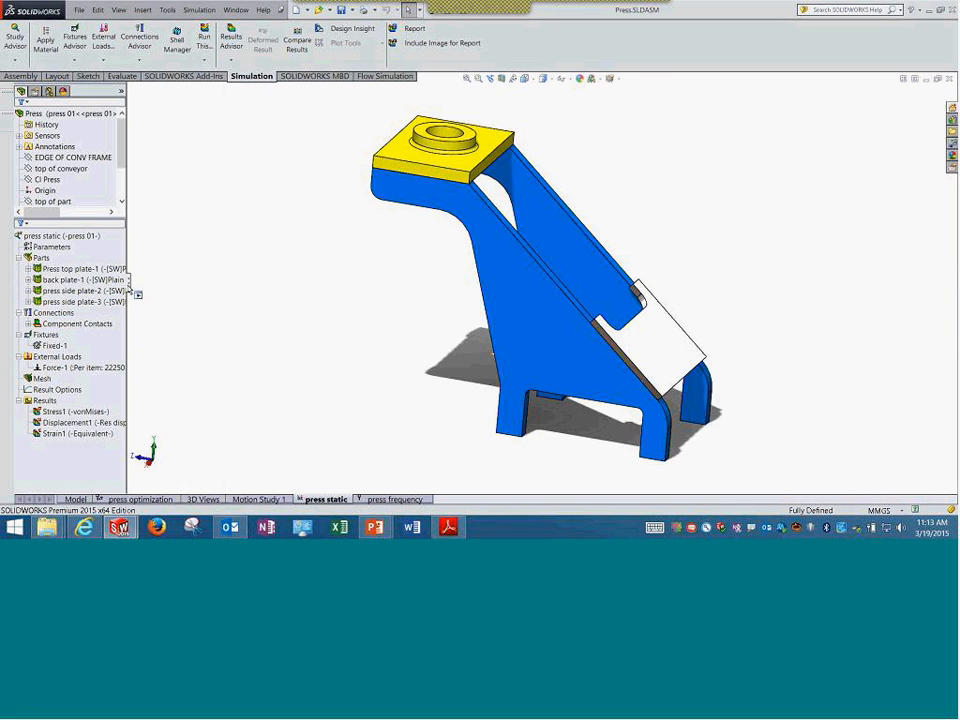
{"action": "left_click", "coordinate": [128, 287]}
{"action": "left_click", "coordinate": [19, 258]}
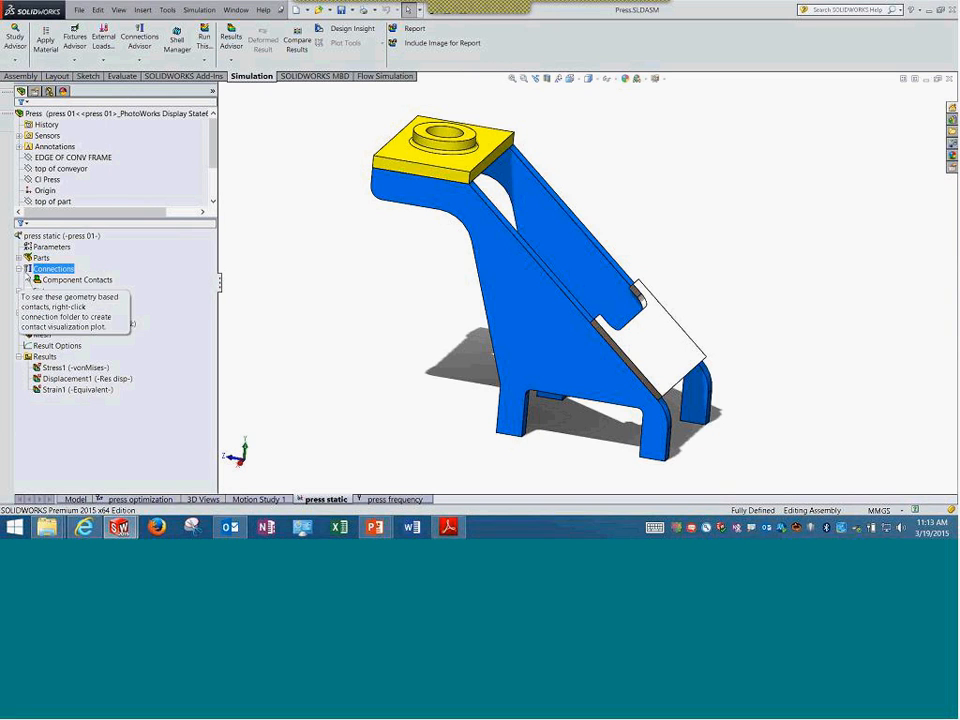
{"action": "left_click", "coordinate": [19, 290]}
- Show the Fixed-1 and Force-1 symbols of the static study and inspect where they act on the press
{"action": "left_click", "coordinate": [53, 301]}
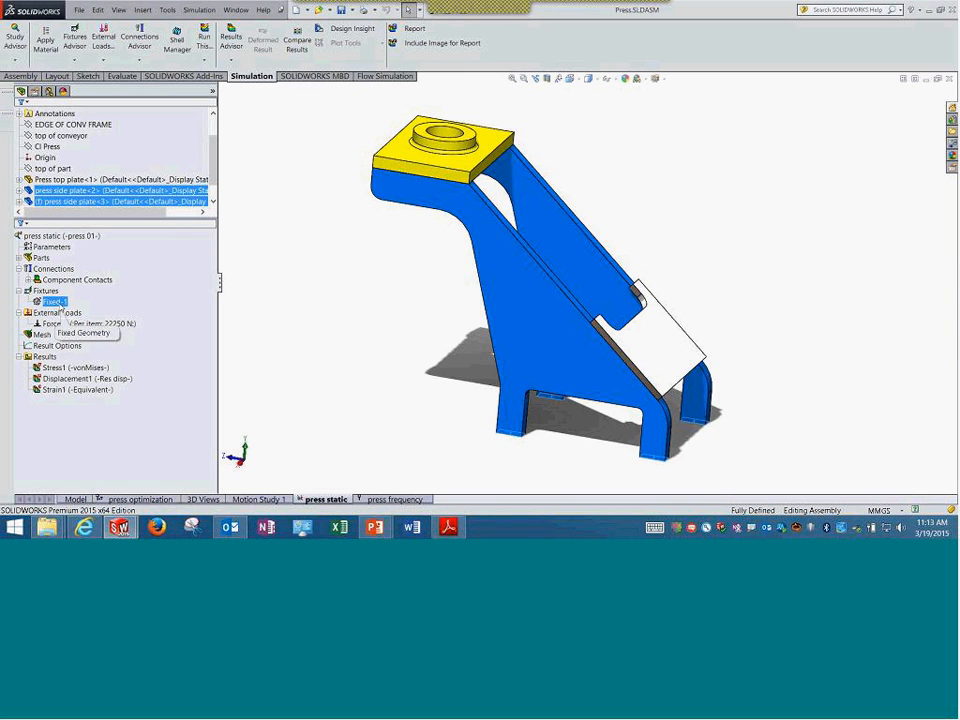
{"action": "right_click", "coordinate": [53, 302]}
{"action": "left_click", "coordinate": [80, 311]}
{"action": "middle_click_drag", "start_coordinate": [440, 356], "coordinate": [431, 303]}
{"action": "right_click", "coordinate": [76, 325]}
{"action": "left_click", "coordinate": [100, 333]}
{"action": "middle_click_drag", "start_coordinate": [334, 261], "coordinate": [185, 340]}
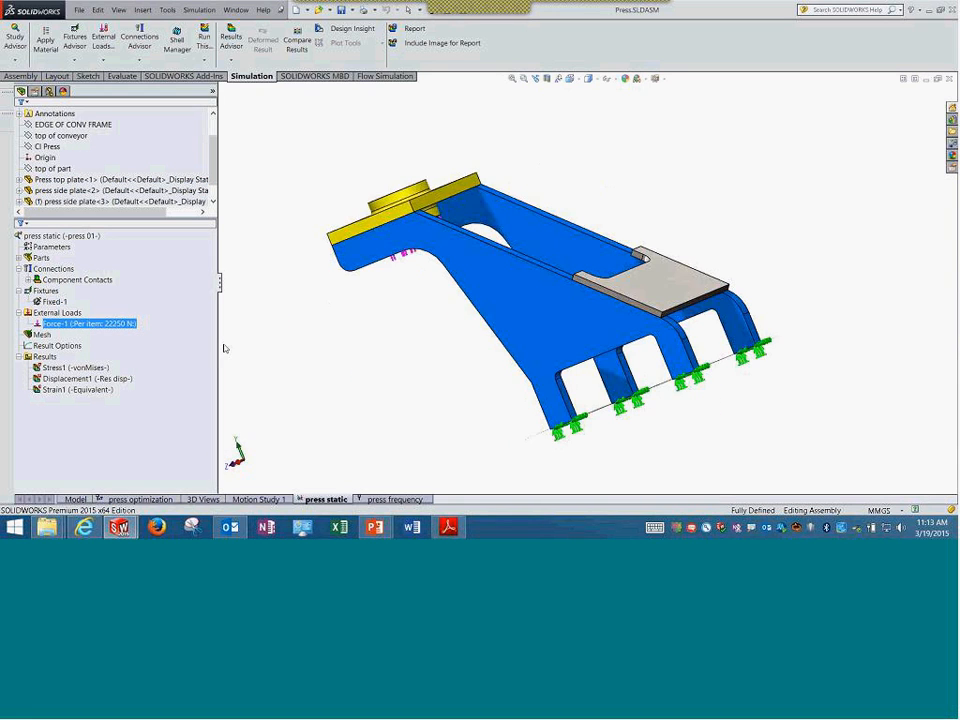
- Review the static study's Stress1, Displacement1 and Strain1 plots in turn, viewing the strain from above
{"action": "double_click", "coordinate": [78, 367]}
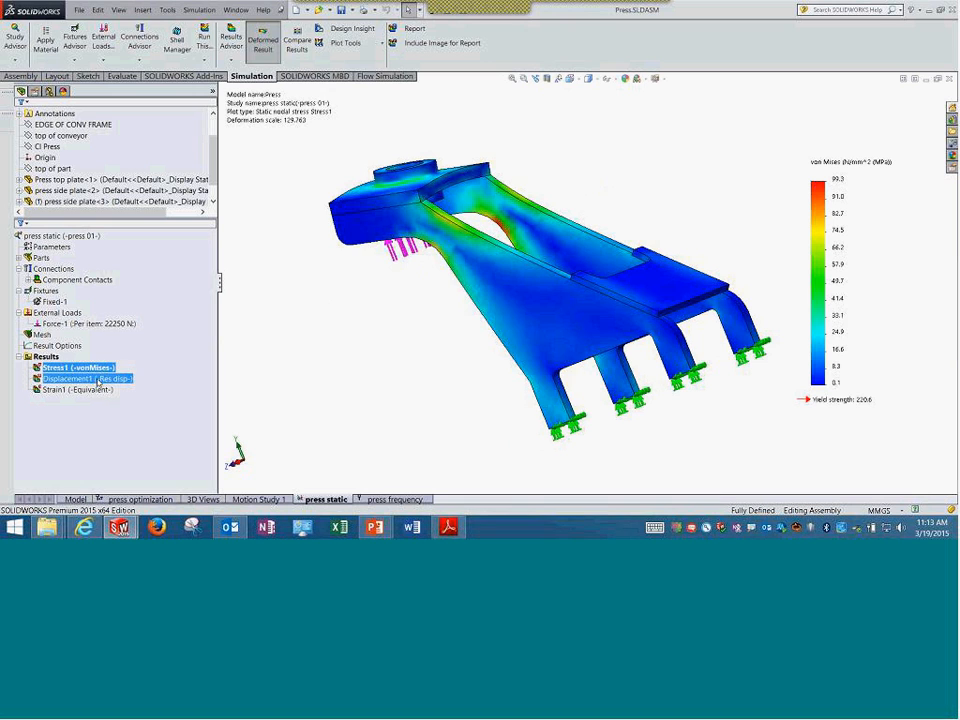
{"action": "left_click", "coordinate": [96, 379]}
{"action": "double_click", "coordinate": [96, 390]}
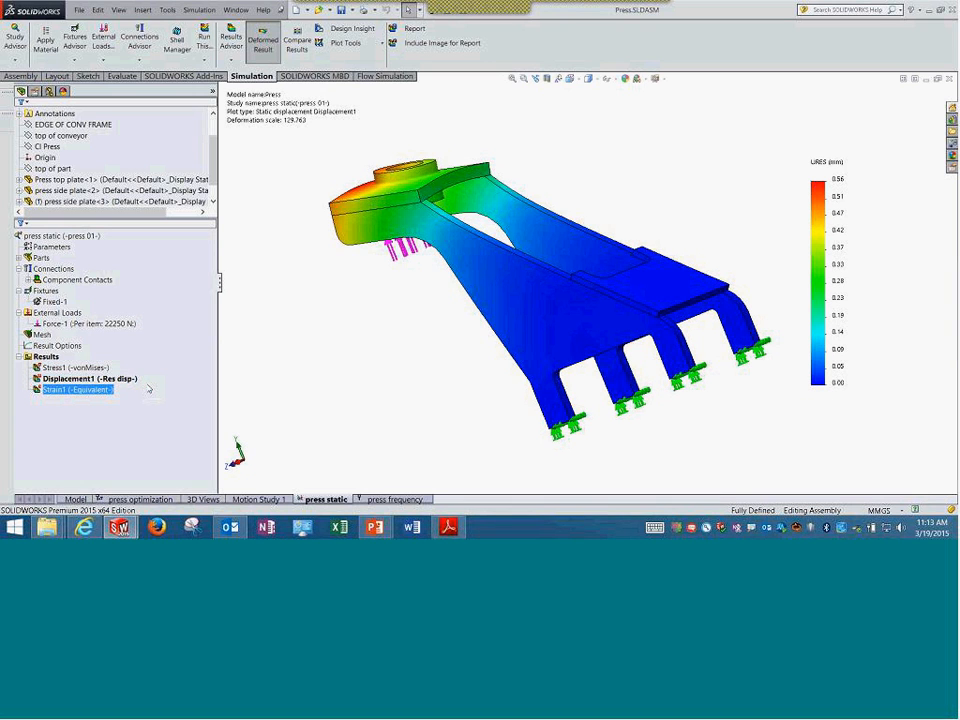
{"action": "middle_click_drag", "start_coordinate": [375, 315], "coordinate": [366, 349]}
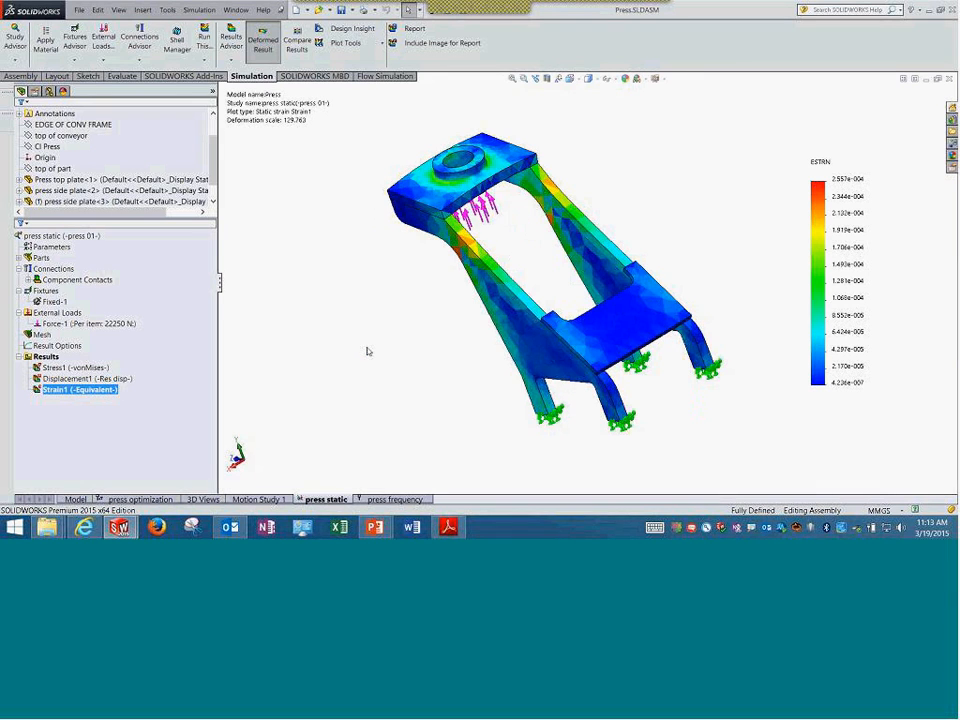
- Open the press frequency study, enlarge its study tree, and inspect the Amplitude1 mode shape plot
{"action": "left_click", "coordinate": [393, 500]}
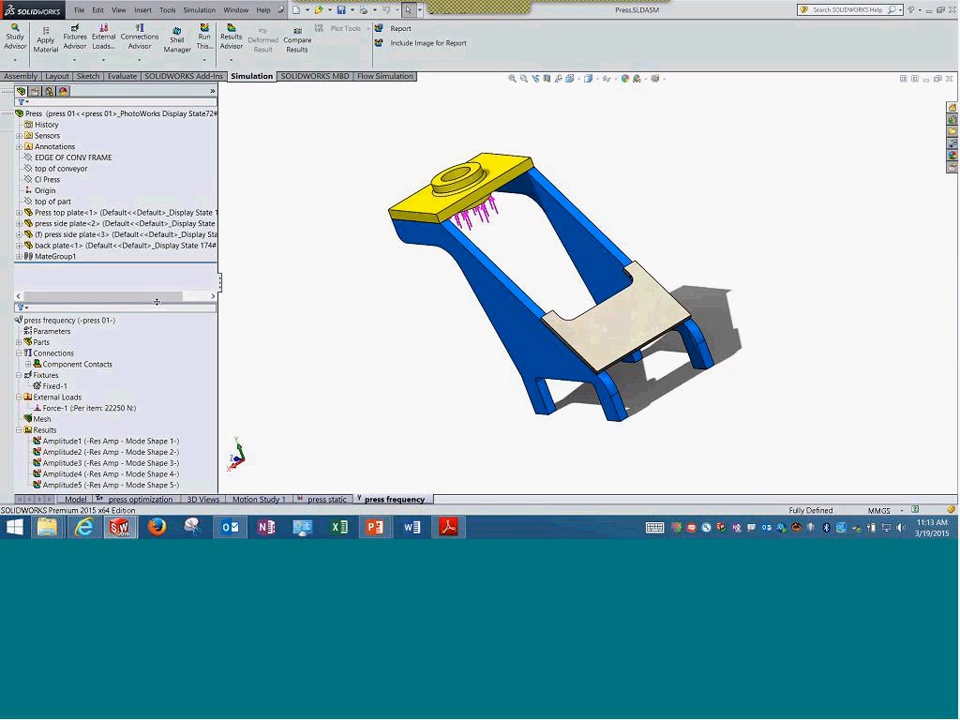
{"action": "left_click_drag", "start_coordinate": [157, 301], "coordinate": [157, 218]}
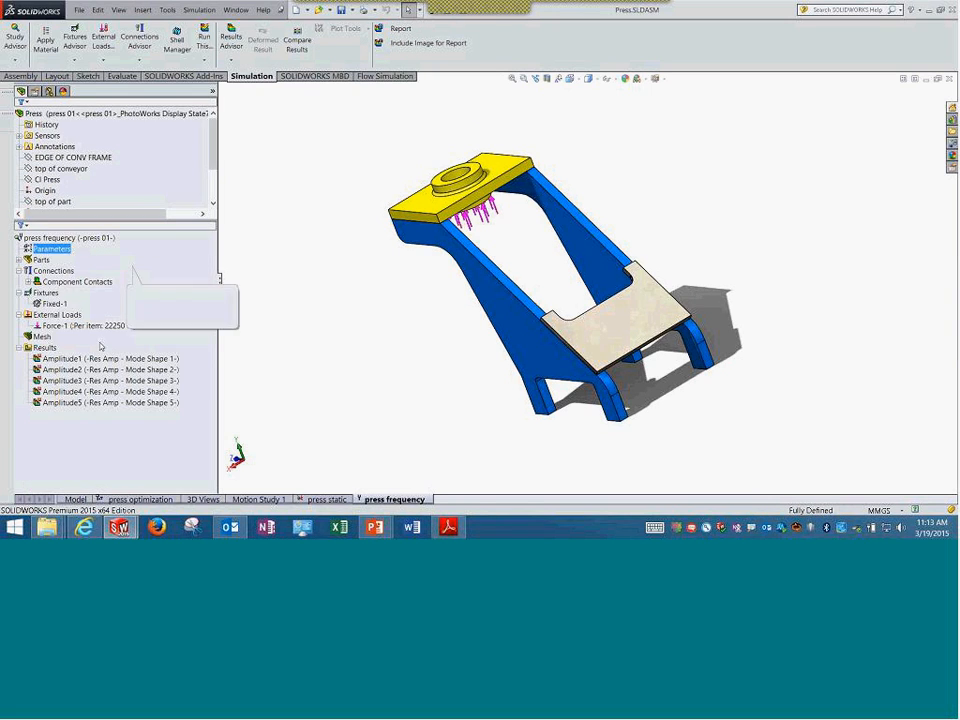
{"action": "left_click", "coordinate": [56, 304]}
{"action": "left_click", "coordinate": [68, 360]}
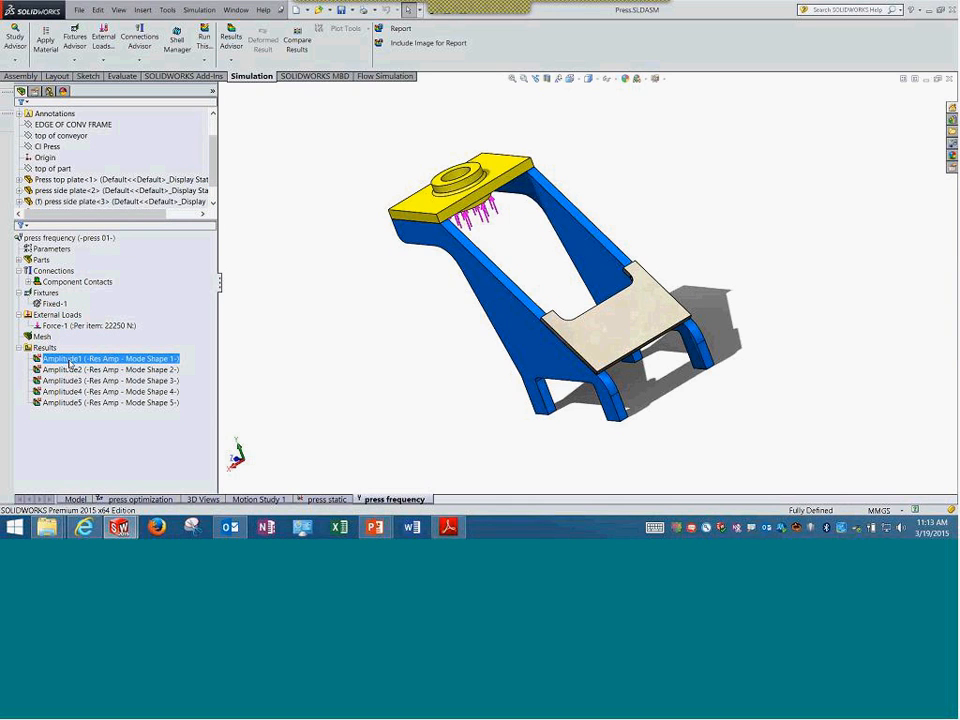
{"action": "double_click", "coordinate": [68, 360]}
{"action": "middle_click_drag", "start_coordinate": [413, 332], "coordinate": [470, 205]}
{"action": "left_click_drag", "start_coordinate": [469, 188], "coordinate": [298, 124]}
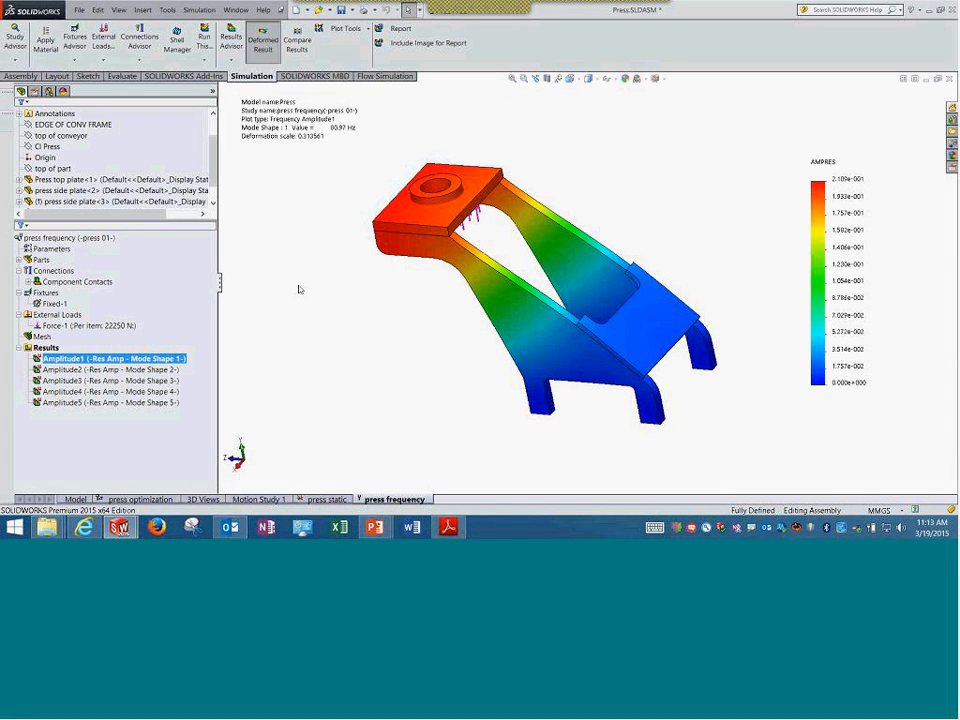
{"action": "right_click", "coordinate": [411, 500]}
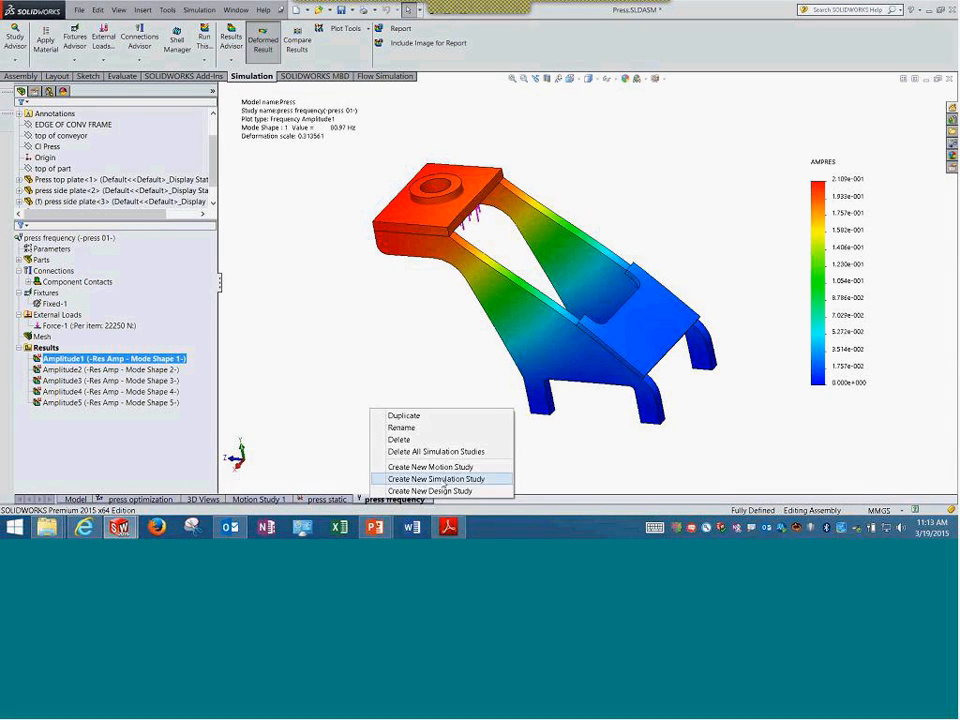
{"action": "left_click", "coordinate": [462, 481]}
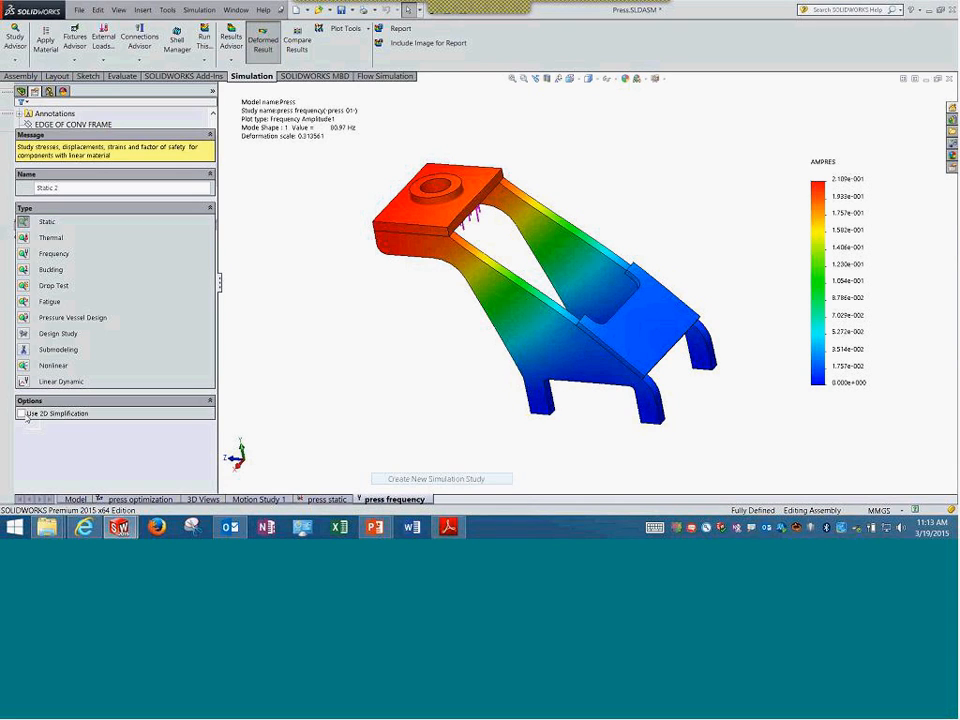
{"action": "left_click", "coordinate": [27, 336]}
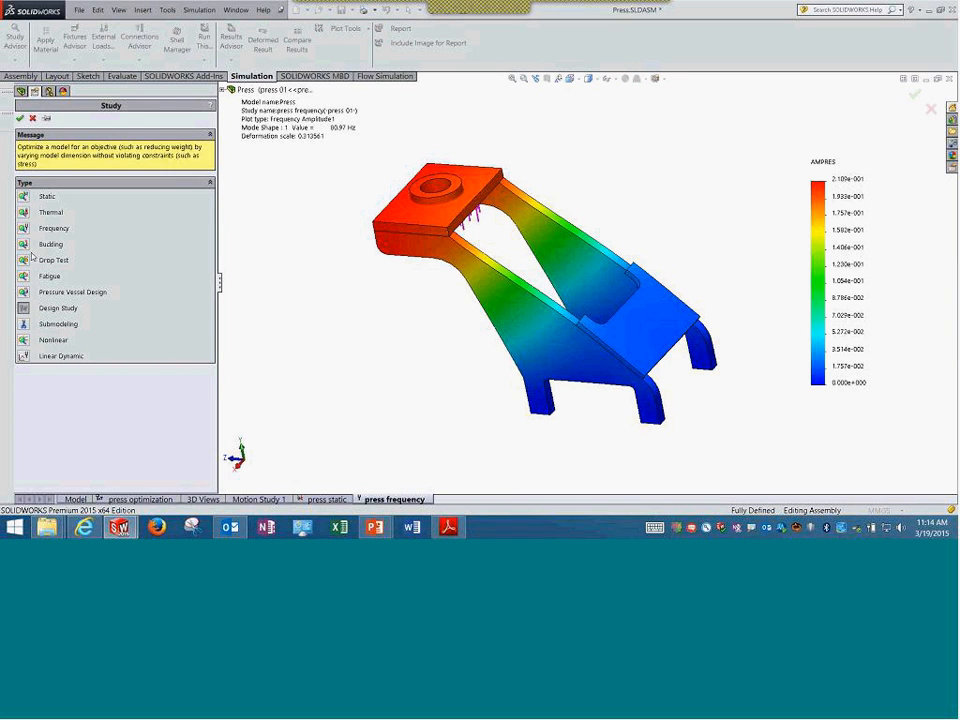
{"action": "left_click", "coordinate": [33, 119]}
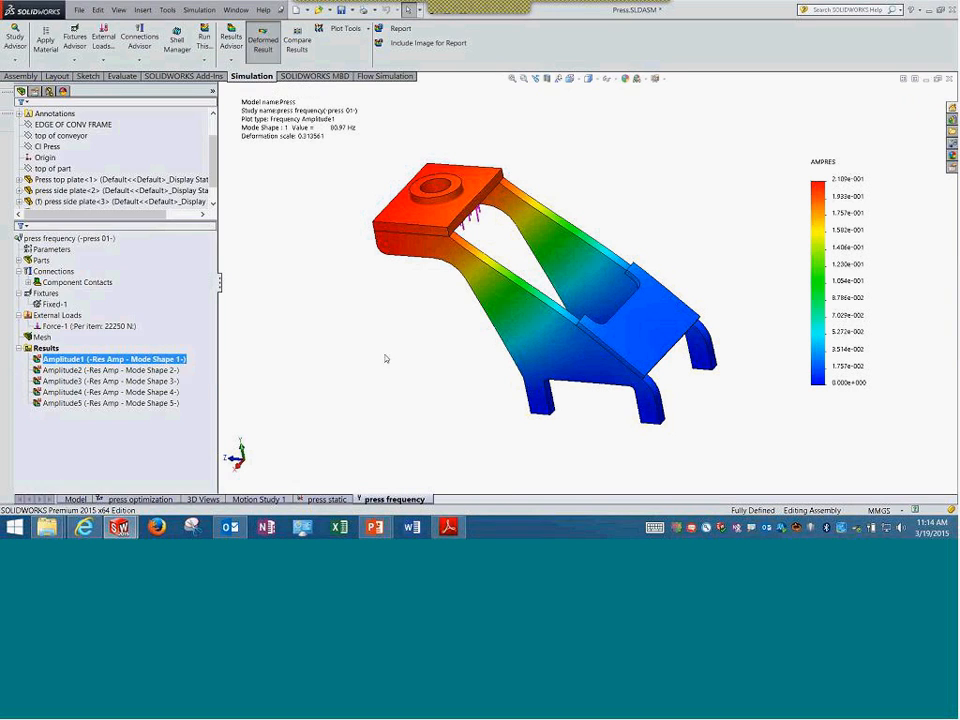
- Return to the press optimization study and enlarge its pane to review the variables, constraints and goals beside the model
{"action": "left_click", "coordinate": [140, 499]}
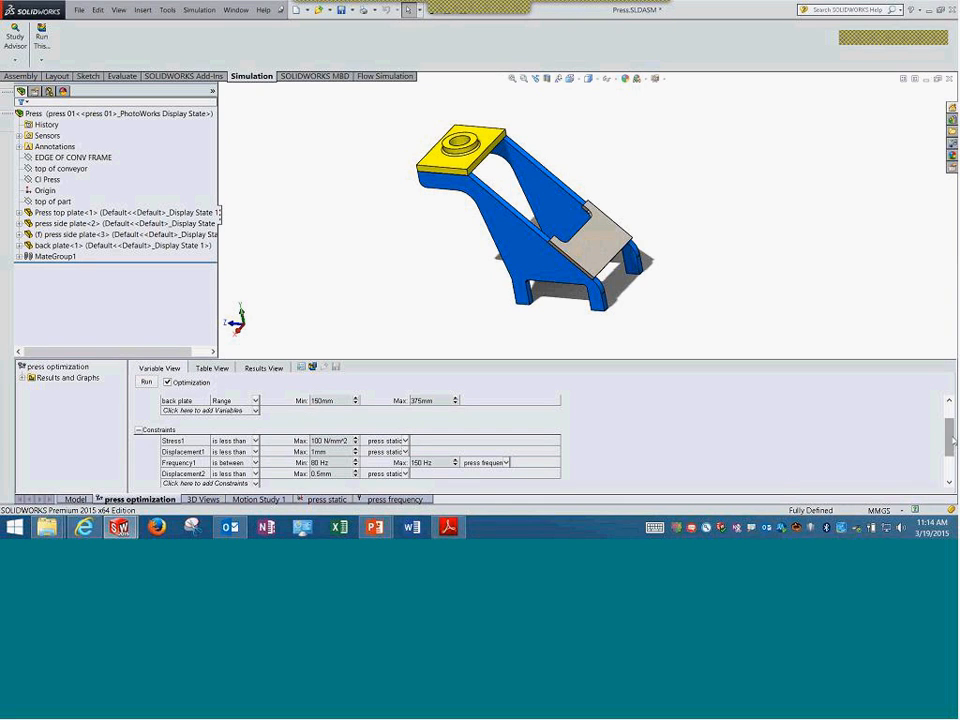
{"action": "scroll", "coordinate": [948, 417], "scroll_direction": "up", "scroll_amount": 1}
{"action": "scroll", "coordinate": [948, 417], "scroll_direction": "up", "scroll_amount": 1}
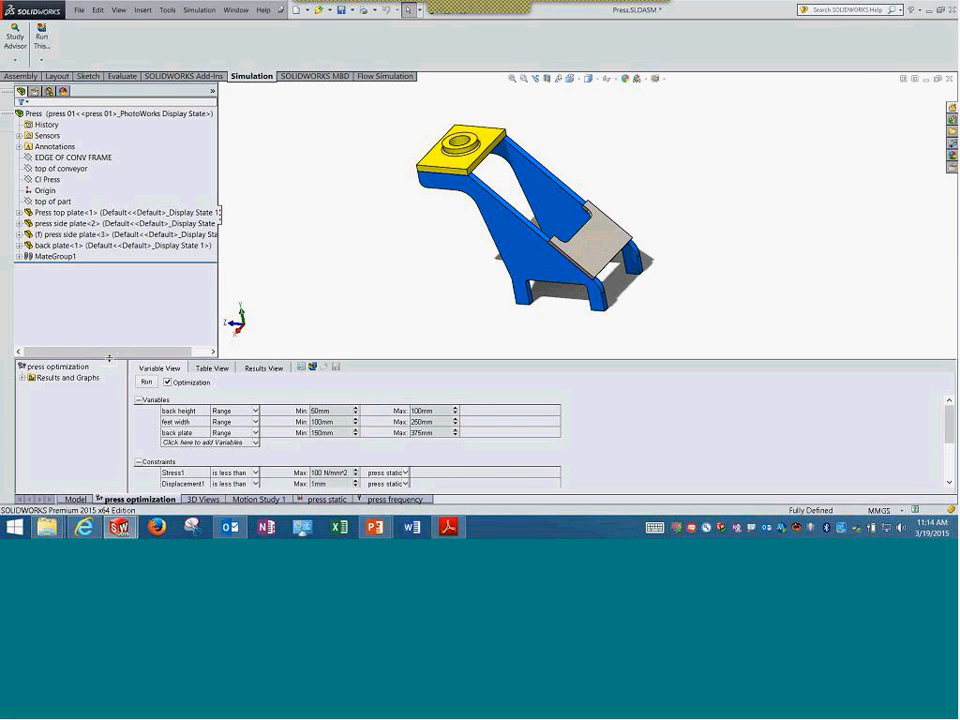
{"action": "left_click_drag", "start_coordinate": [109, 358], "coordinate": [122, 290]}
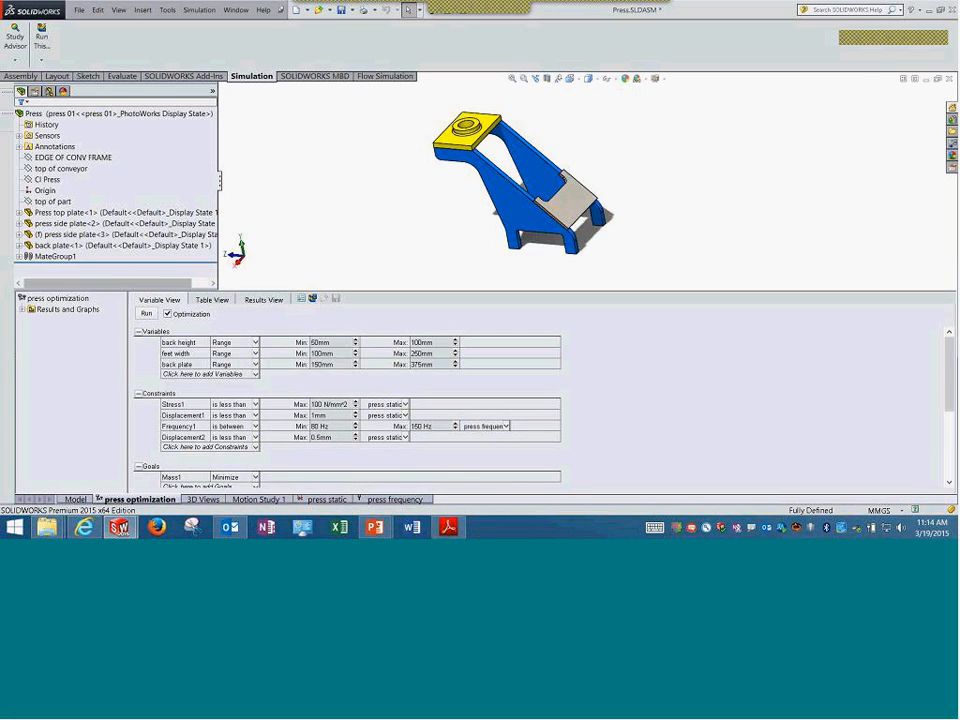
{"action": "left_click", "coordinate": [513, 79]}
{"action": "middle_click_drag", "start_coordinate": [434, 204], "coordinate": [421, 183]}
{"action": "scroll", "coordinate": [421, 183], "scroll_direction": "down", "scroll_amount": 1}
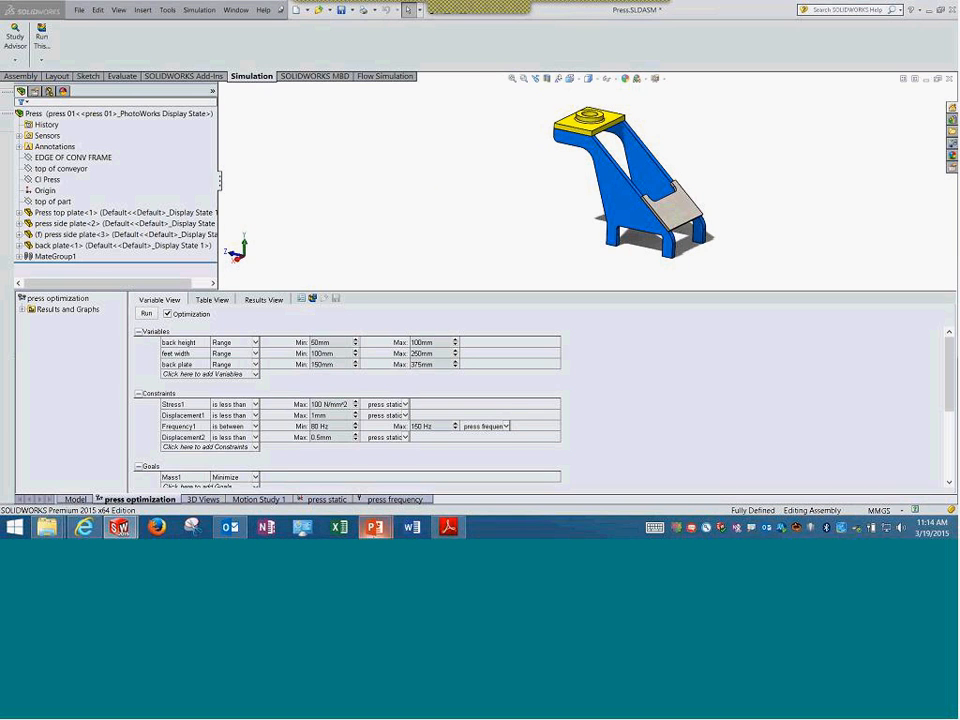
- Switch to the new_template.pptx presentation in PowerPoint and go to slide 113, Design optimization
{"action": "mouse_move", "coordinate": [394, 526]}
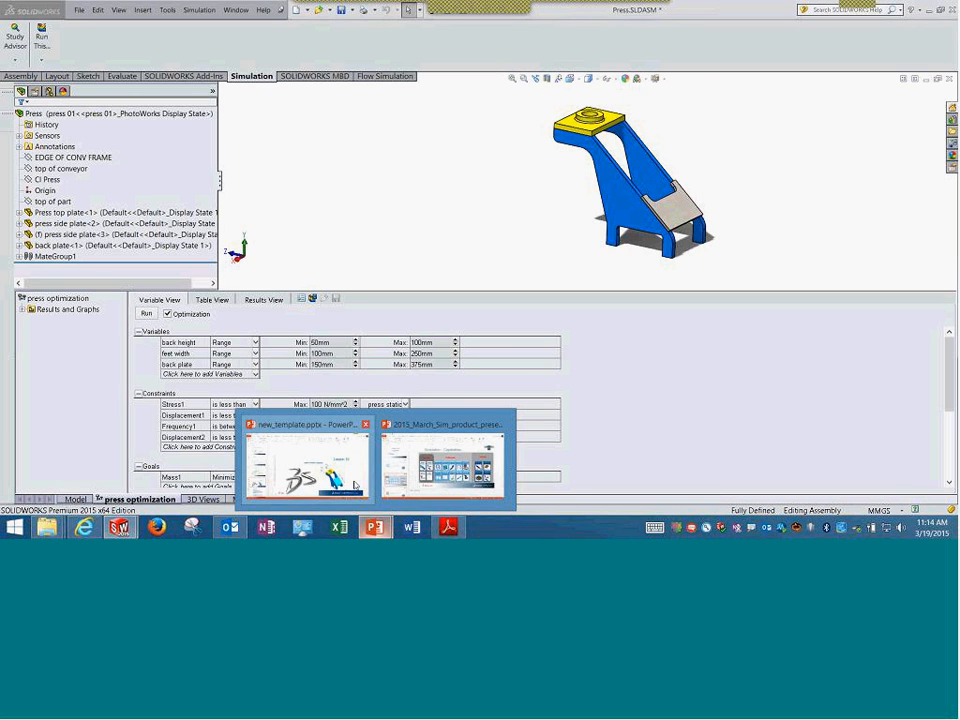
{"action": "left_click", "coordinate": [305, 462]}
{"action": "scroll", "coordinate": [779, 447], "scroll_direction": "down", "scroll_amount": 1}
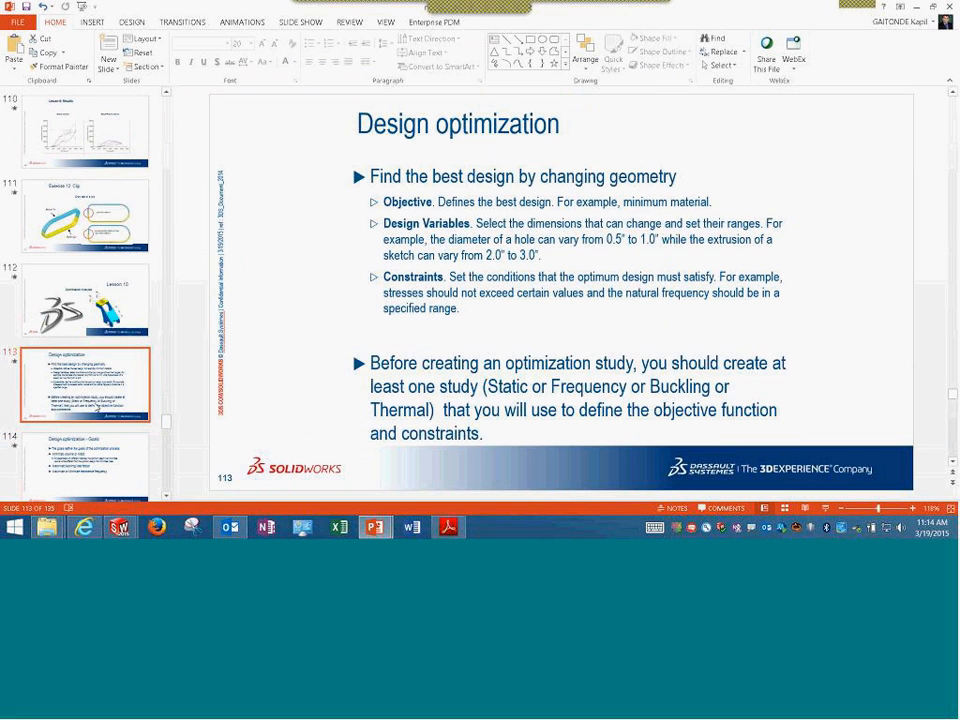
- Widen the body text box on the Design optimization slide toward the slide's left margin
{"action": "left_click", "coordinate": [498, 277]}
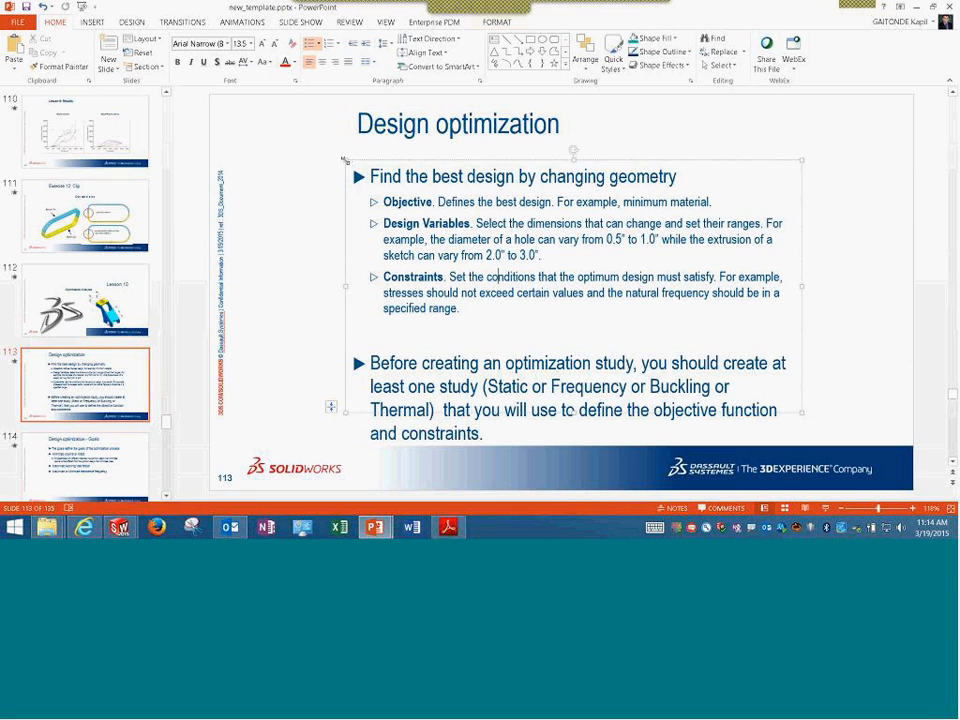
{"action": "left_click_drag", "start_coordinate": [343, 159], "coordinate": [246, 165]}
{"action": "left_click", "coordinate": [199, 240]}
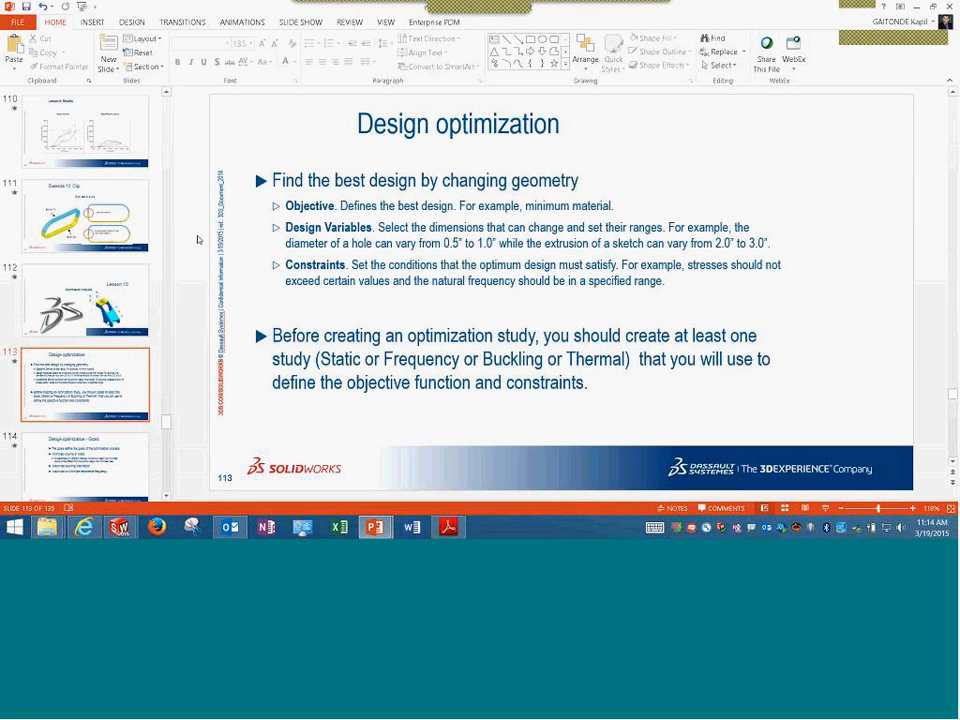
- Present slide 113, Design optimization, as a full-screen slide show
{"action": "key", "text": "shift+F5"}
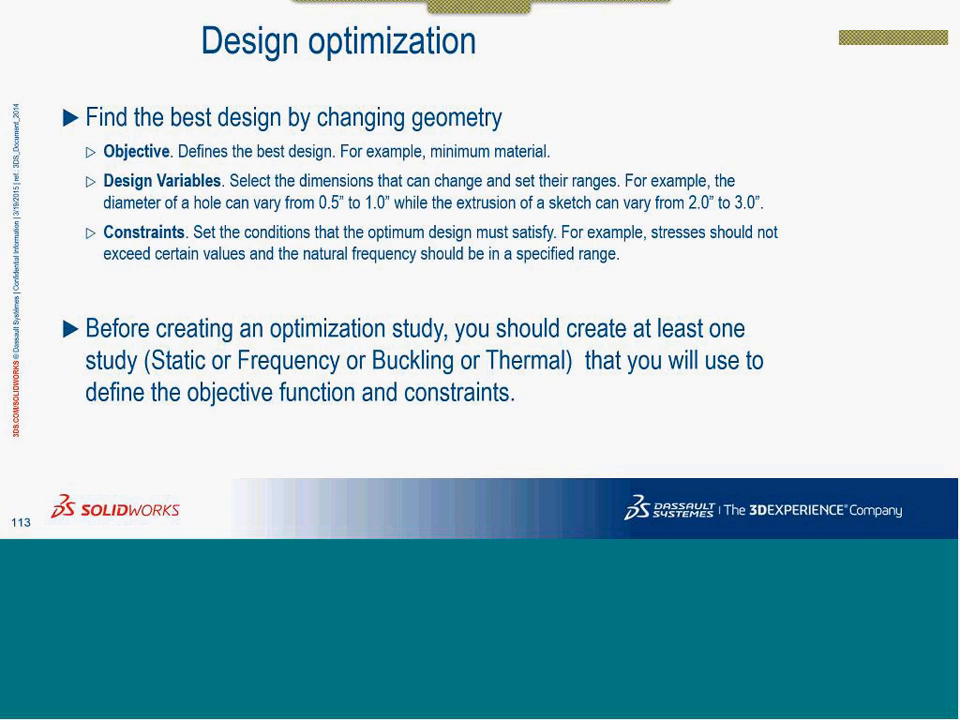
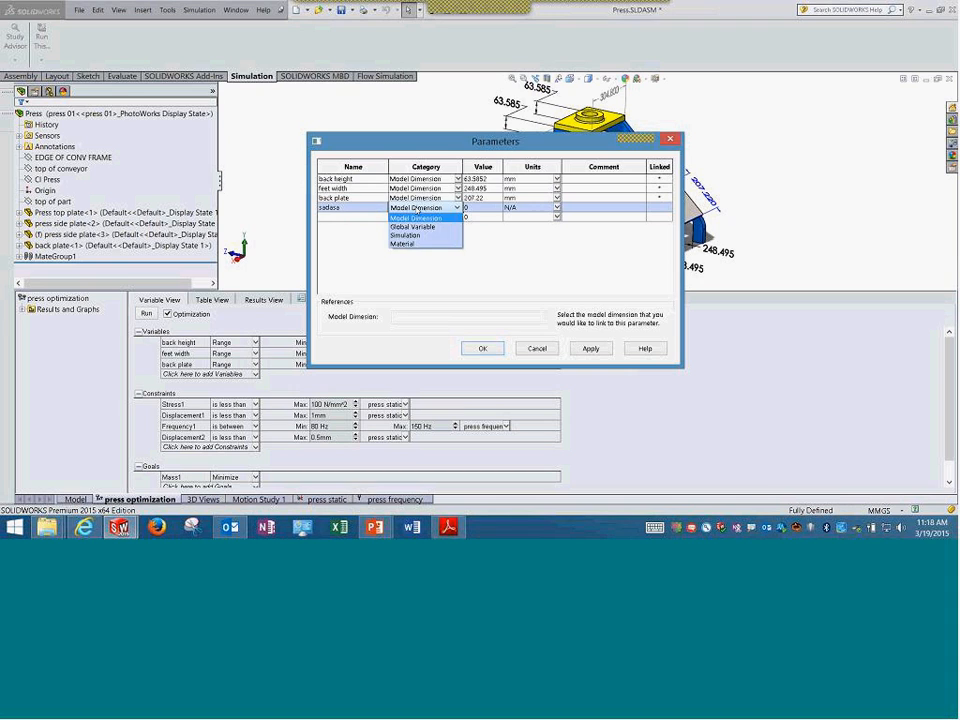
- Try to link the sadasa parameter to the back plate's 207.22 mm dimension in the Parameters dialog, moving the dialog off the model
{"action": "left_click_drag", "start_coordinate": [443, 141], "coordinate": [192, 130]}
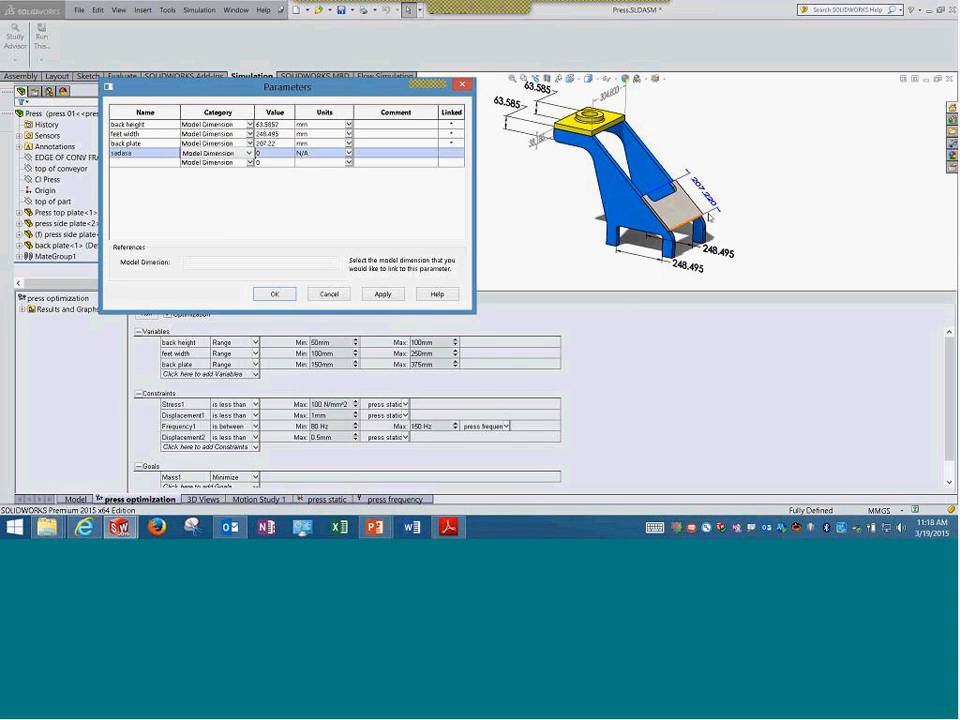
{"action": "left_click", "coordinate": [268, 155]}
{"action": "left_click", "coordinate": [728, 254]}
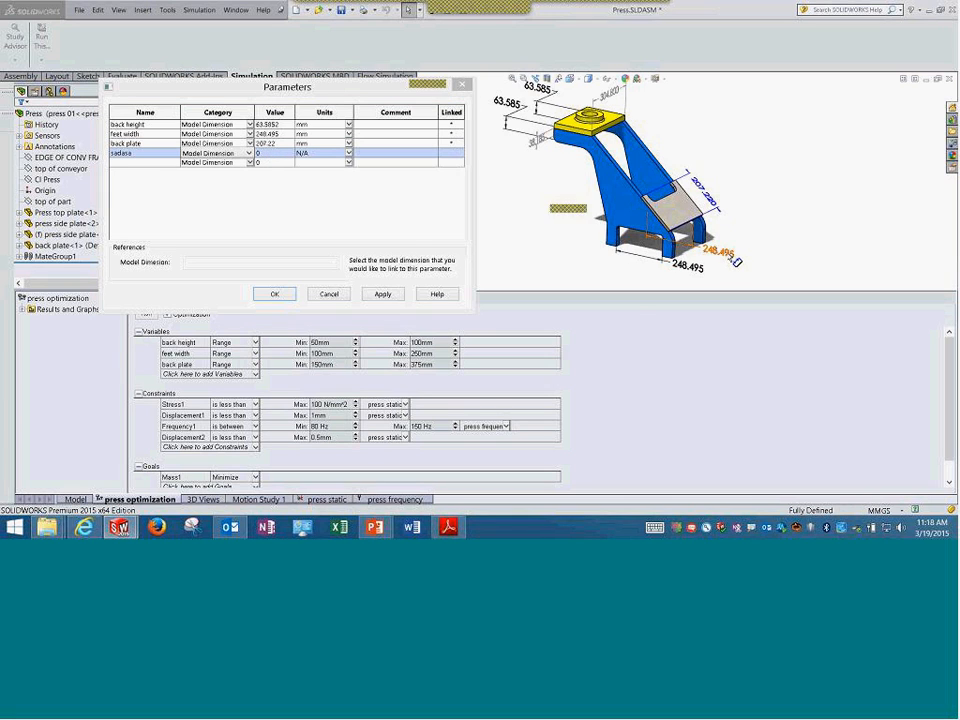
{"action": "left_click", "coordinate": [581, 290]}
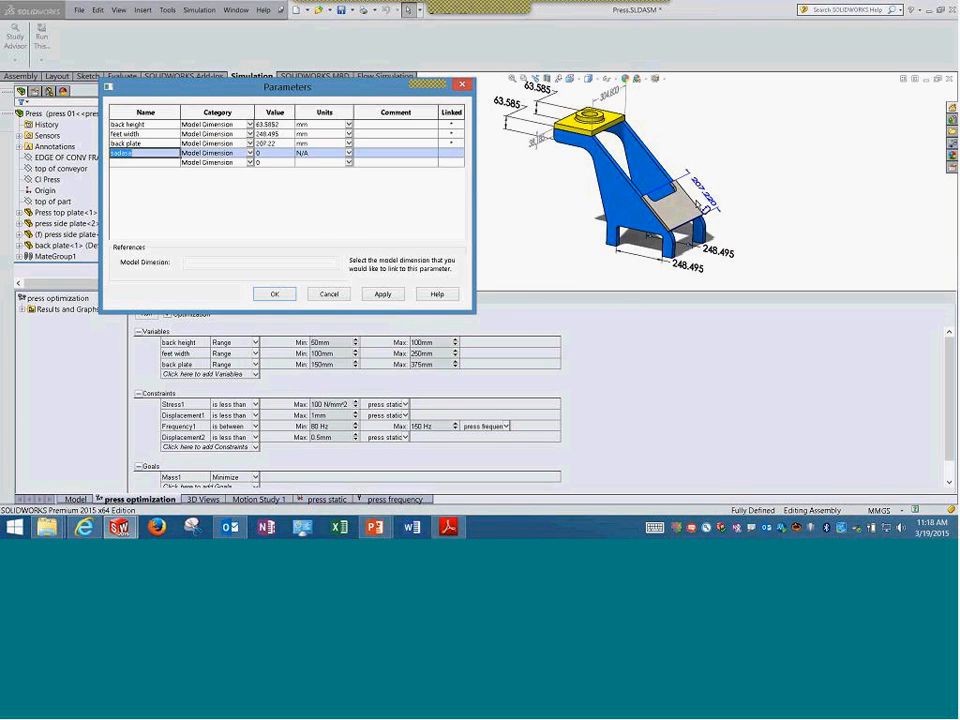
{"action": "left_click", "coordinate": [703, 194]}
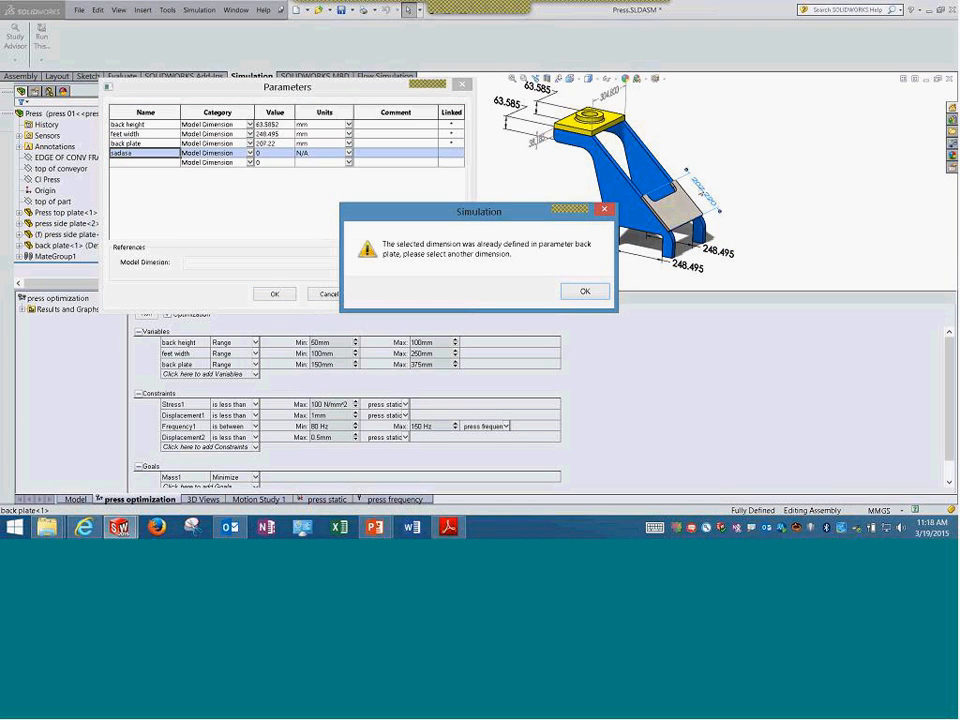
{"action": "left_click", "coordinate": [576, 291]}
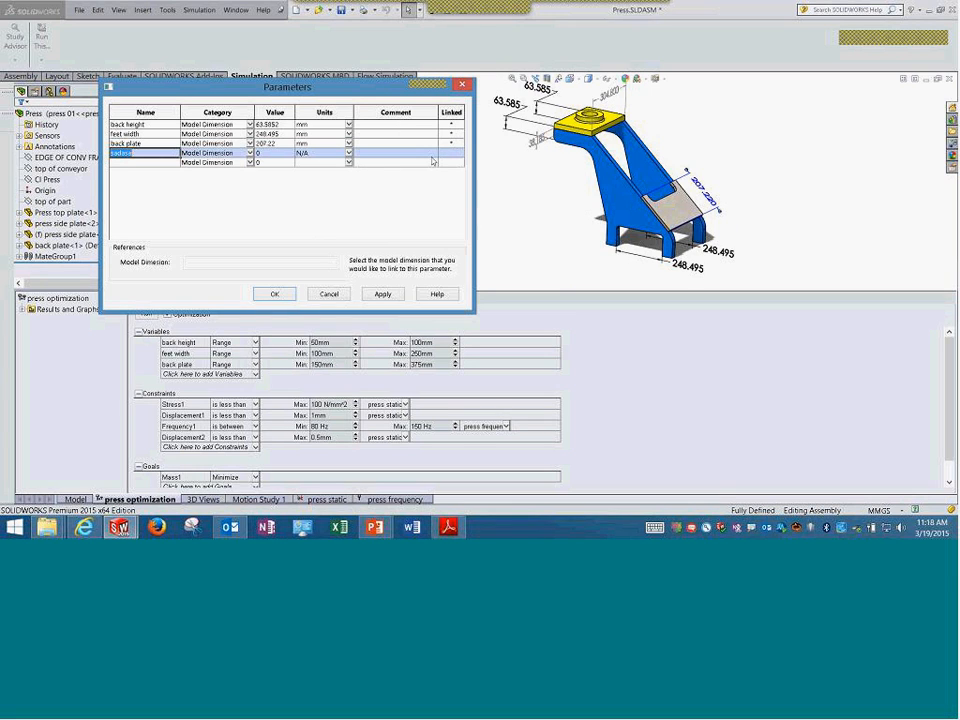
- Try the Global Variable category for the sadasa parameter, then set it to Simulation and link it to Force-1 of the press static study
{"action": "left_click", "coordinate": [249, 153]}
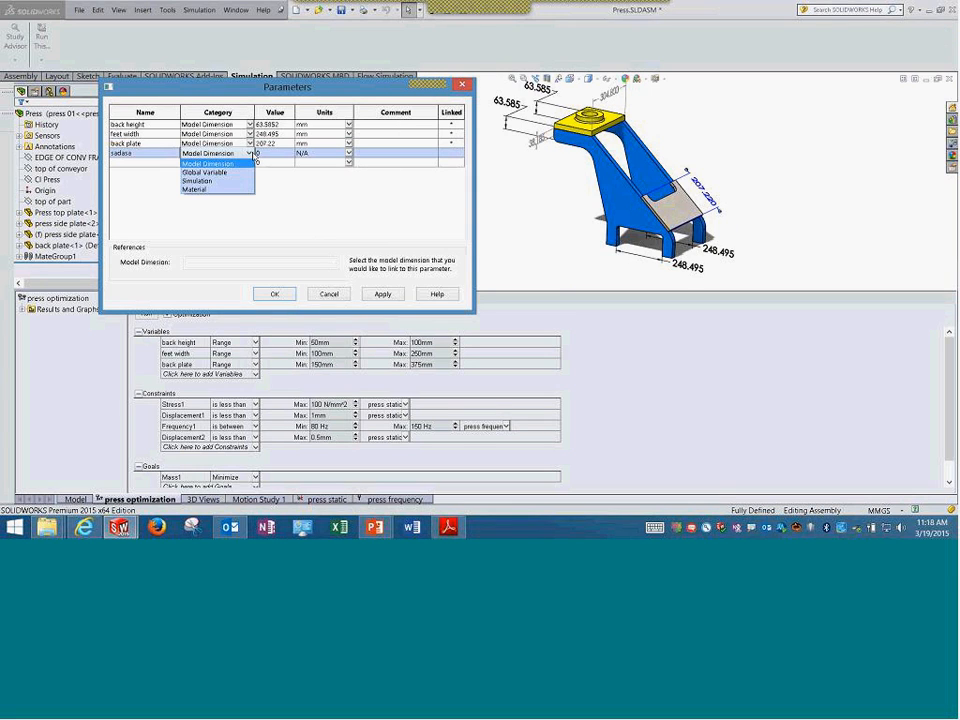
{"action": "left_click", "coordinate": [239, 176]}
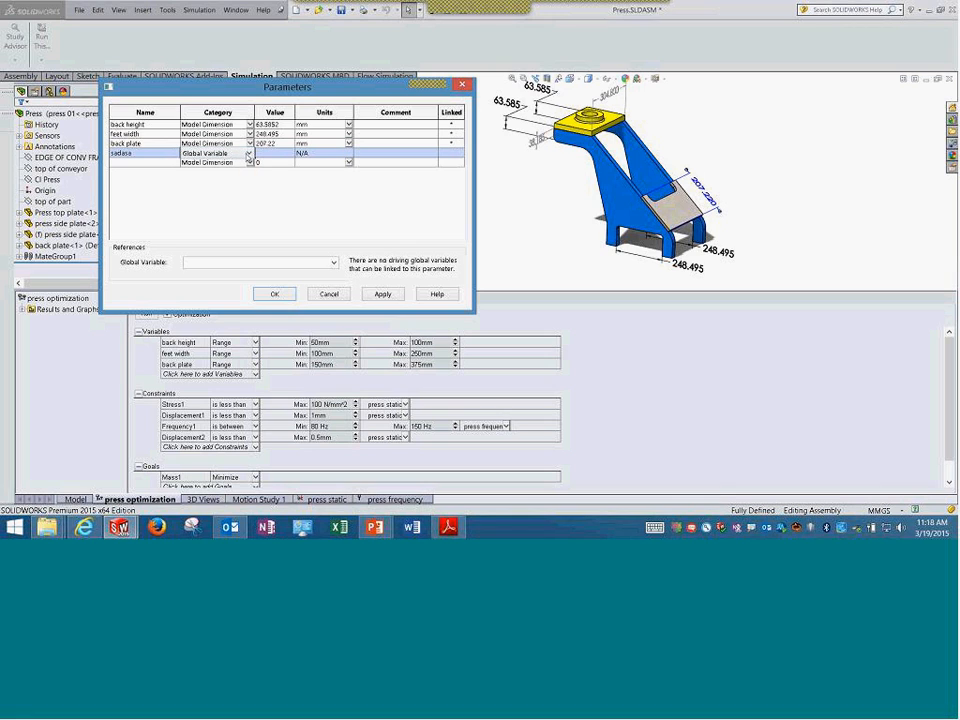
{"action": "left_click", "coordinate": [240, 154]}
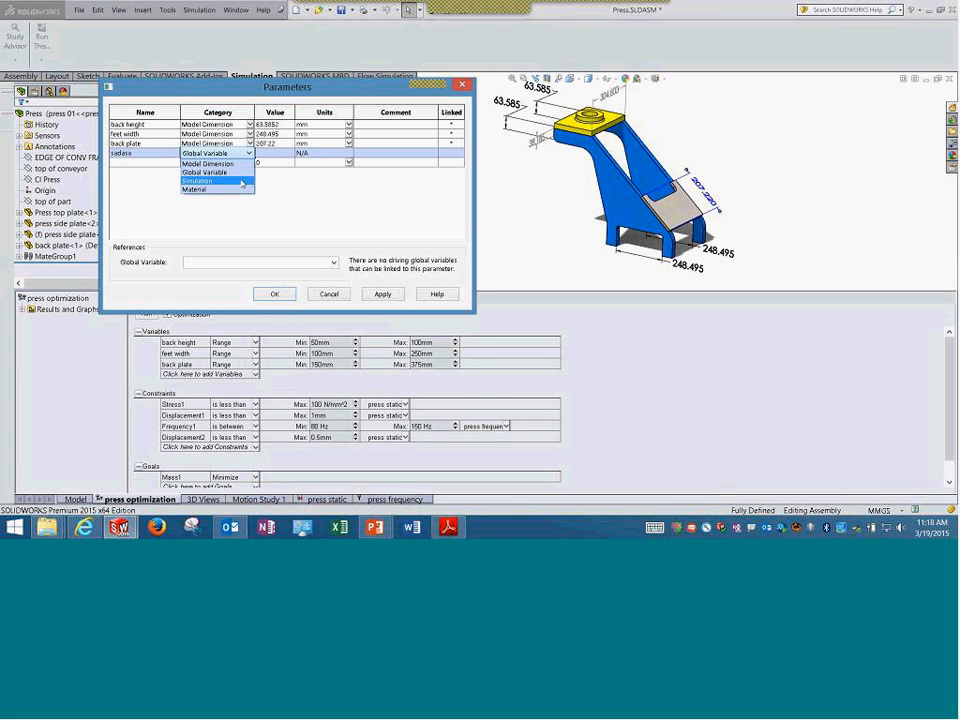
{"action": "left_click", "coordinate": [242, 181]}
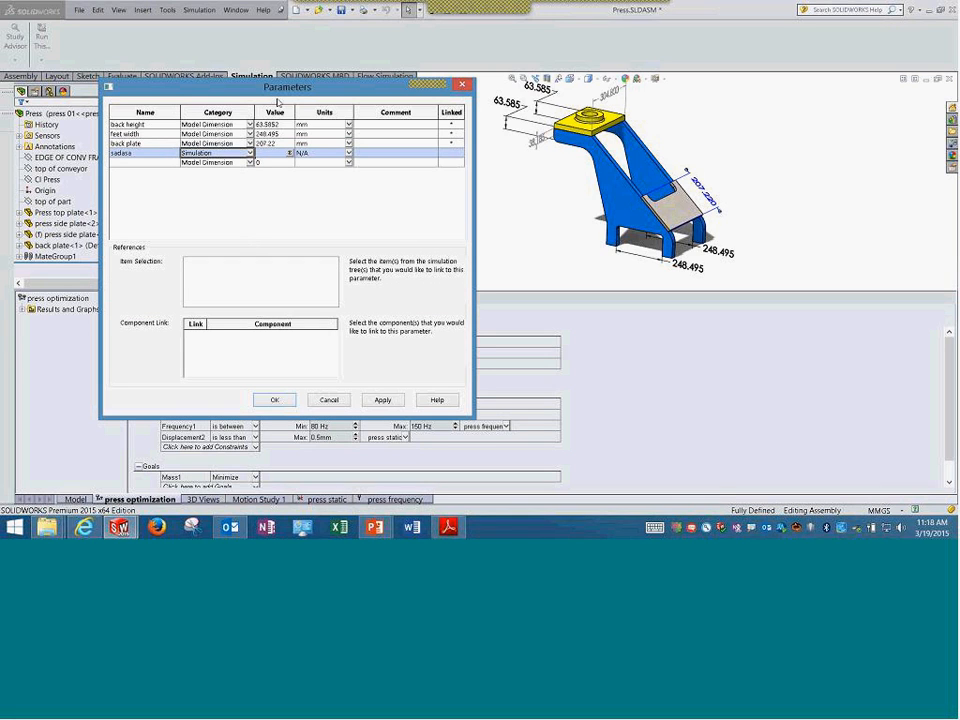
{"action": "left_click_drag", "start_coordinate": [279, 88], "coordinate": [515, 108]}
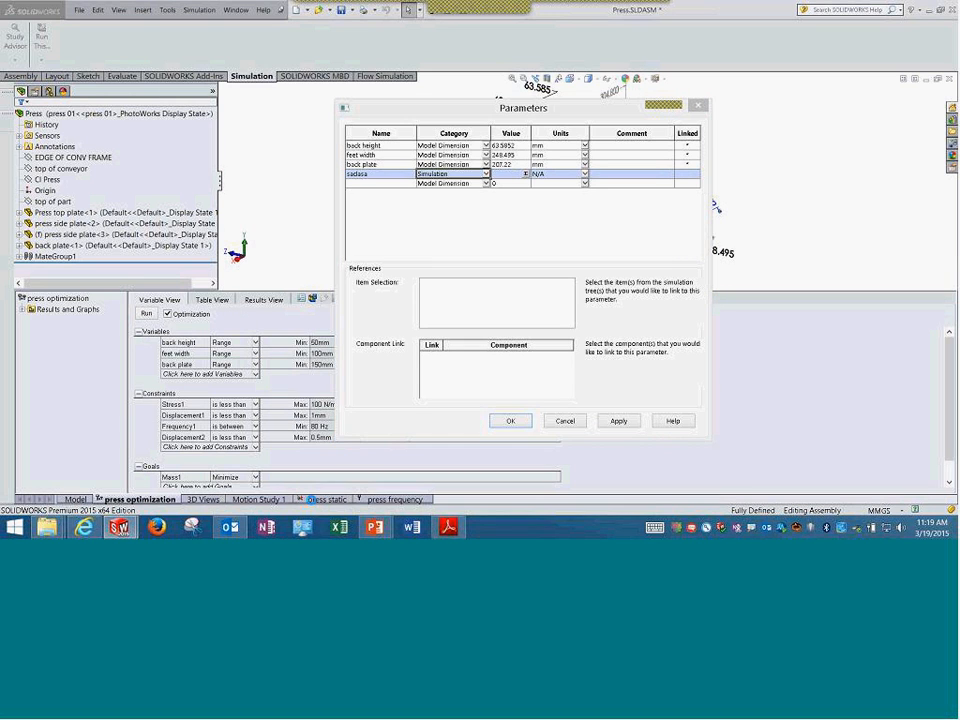
{"action": "left_click", "coordinate": [305, 499]}
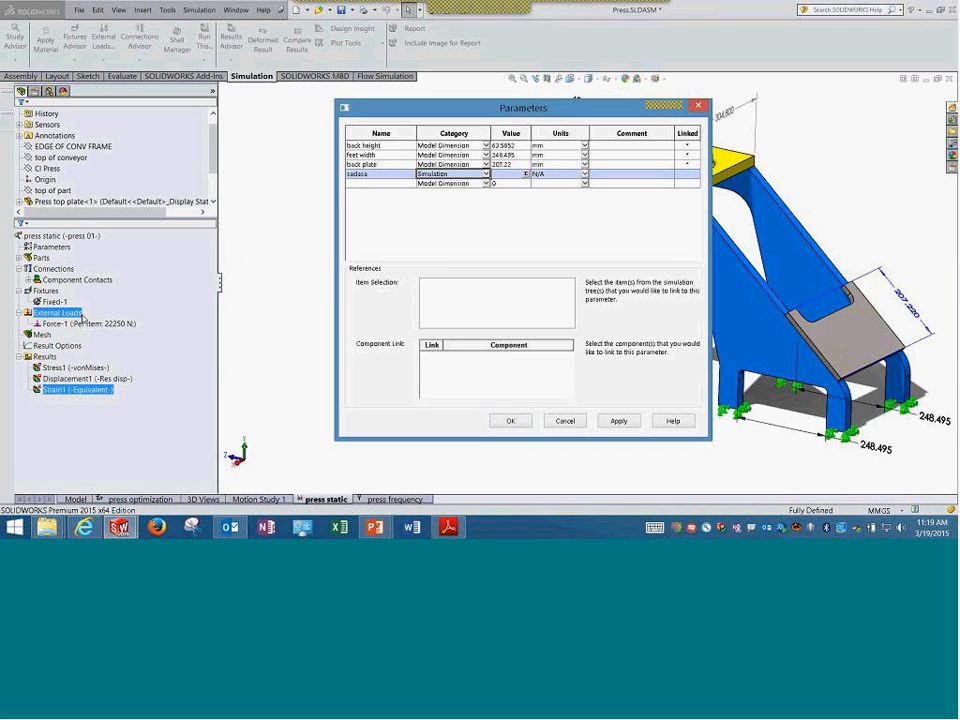
{"action": "left_click", "coordinate": [88, 324]}
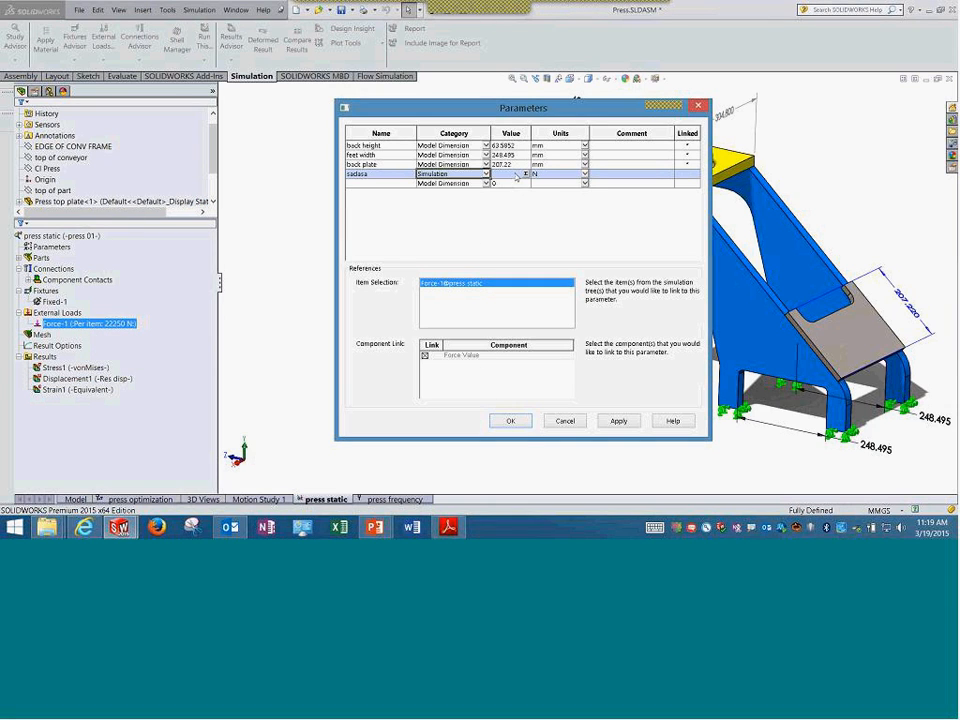
- Switch the sadasa parameter to the Material category, include the press side plate bodies, and discard the parameter changes
{"action": "left_click", "coordinate": [484, 174]}
{"action": "left_click", "coordinate": [465, 211]}
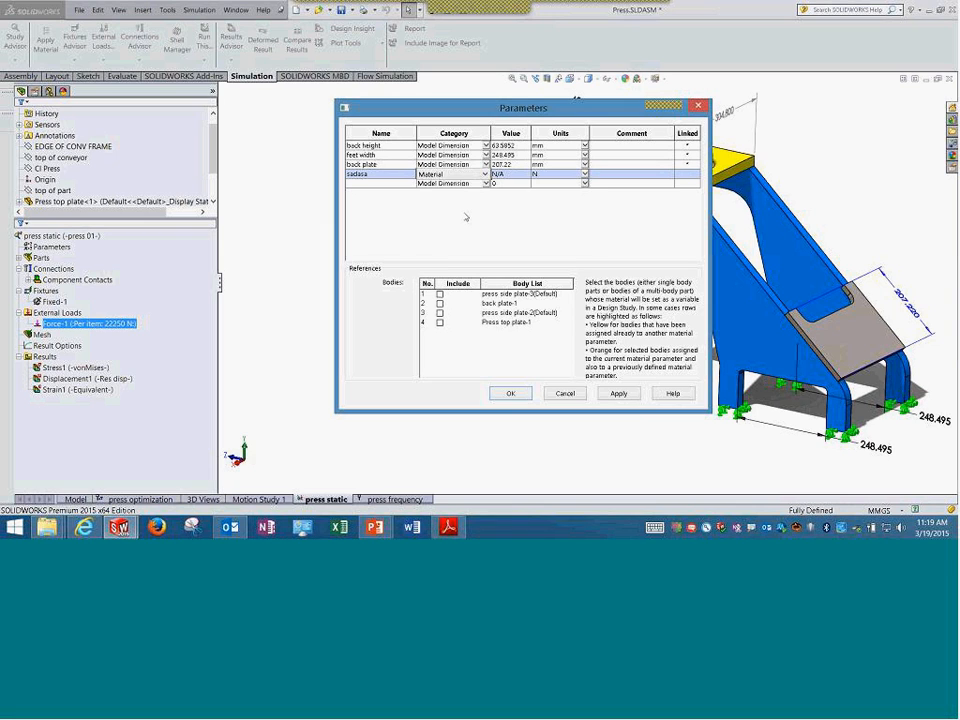
{"action": "left_click", "coordinate": [440, 295]}
{"action": "left_click", "coordinate": [440, 294]}
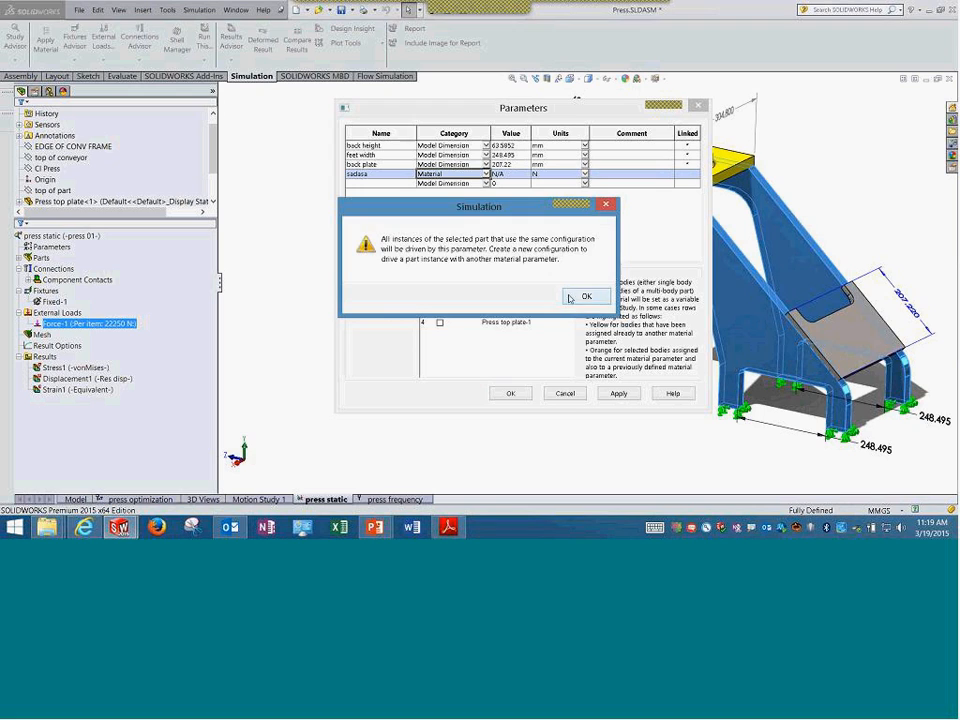
{"action": "left_click", "coordinate": [578, 296]}
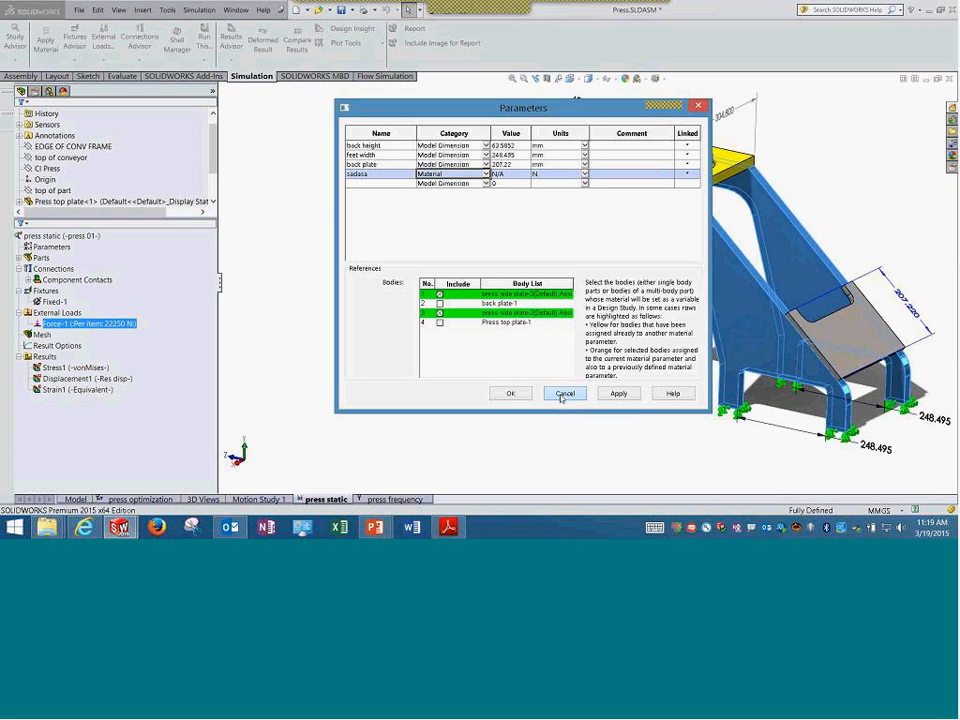
{"action": "left_click", "coordinate": [564, 393]}
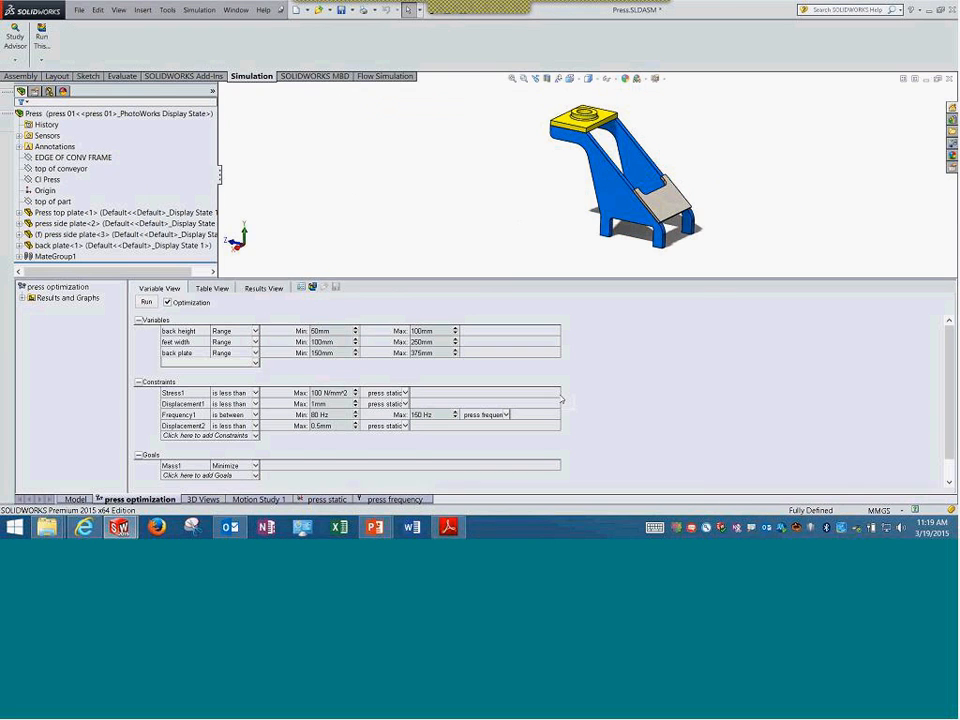
- Review the variation options for the back height variable and keep it set to Range
{"action": "left_click", "coordinate": [255, 331]}
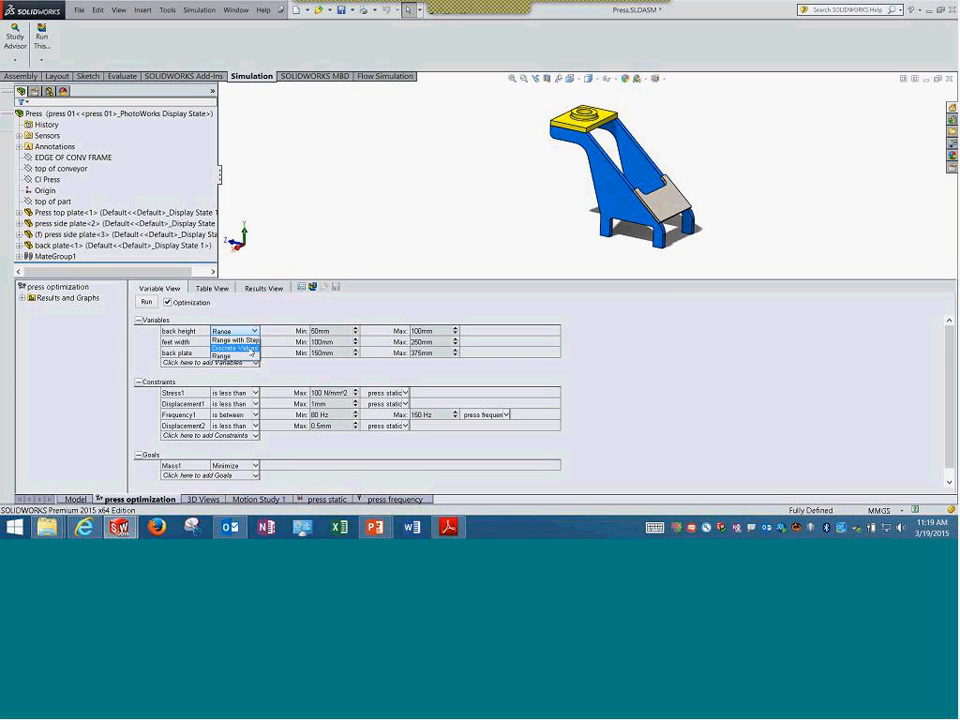
{"action": "left_click", "coordinate": [240, 356]}
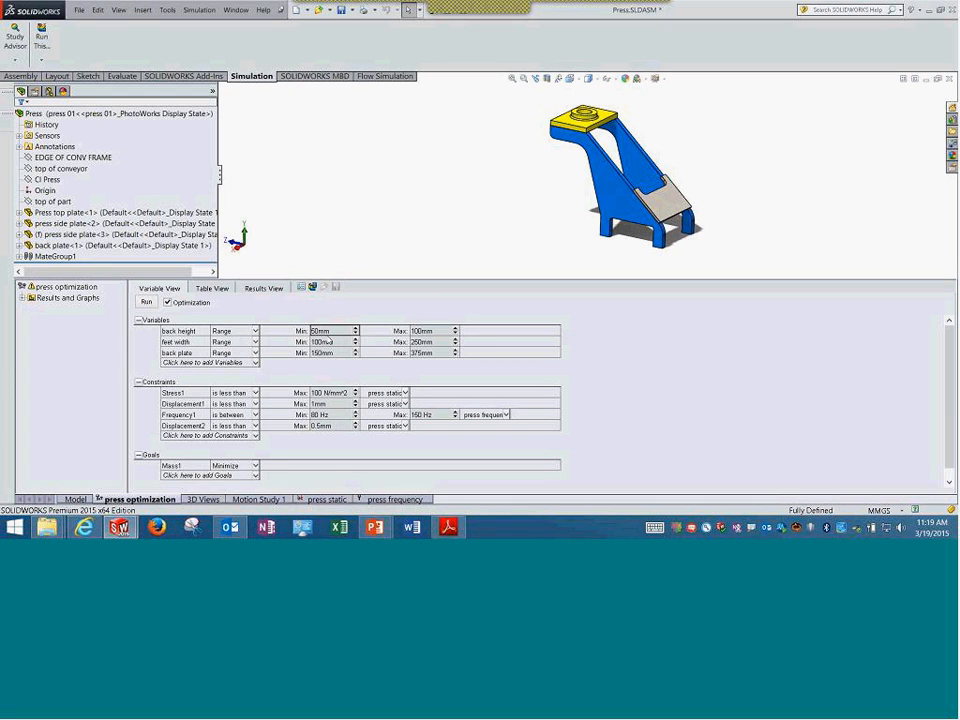
{"action": "left_click", "coordinate": [443, 336]}
- Start a new constraint sensor in the press optimization study, using the Simulation Data type with Stress as the data quantity
{"action": "scroll", "coordinate": [538, 425], "scroll_direction": "down", "scroll_amount": 1}
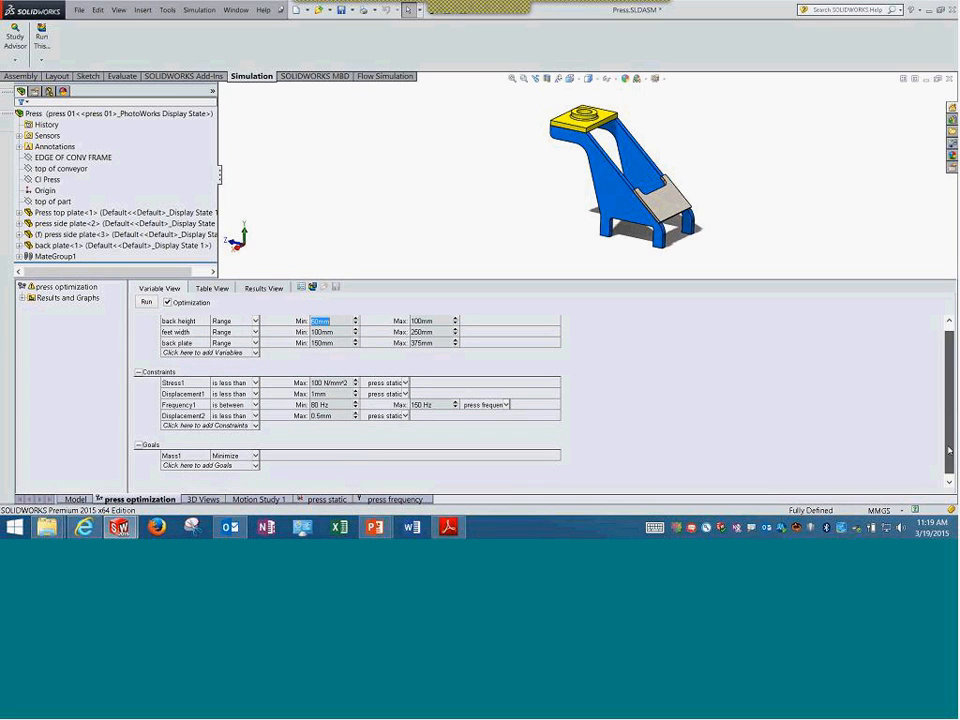
{"action": "left_click", "coordinate": [212, 426]}
{"action": "left_click", "coordinate": [212, 437]}
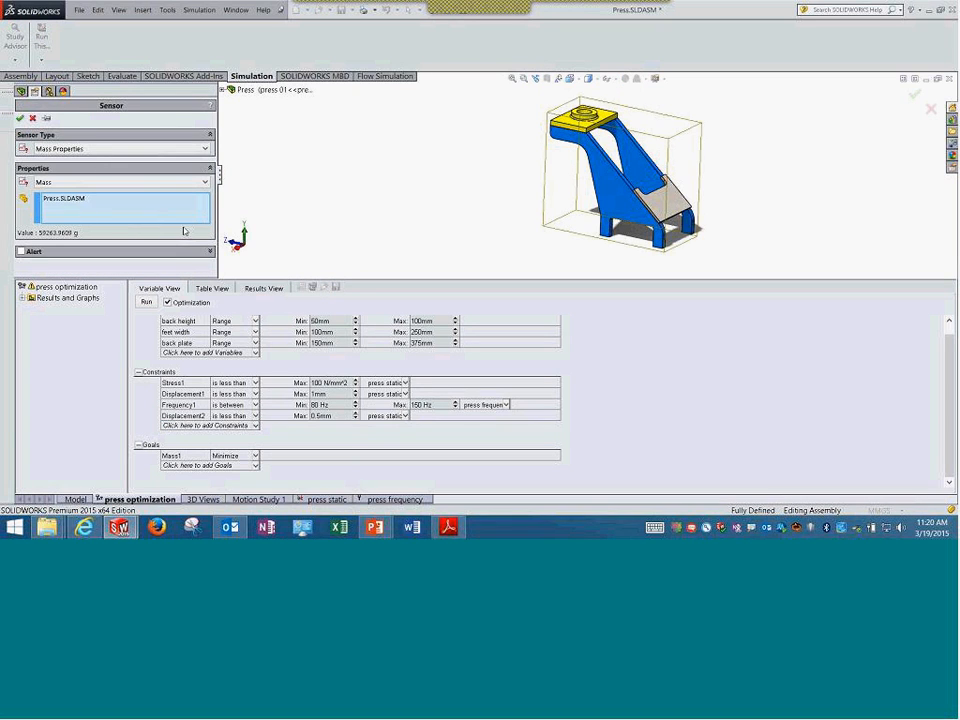
{"action": "left_click", "coordinate": [86, 148]}
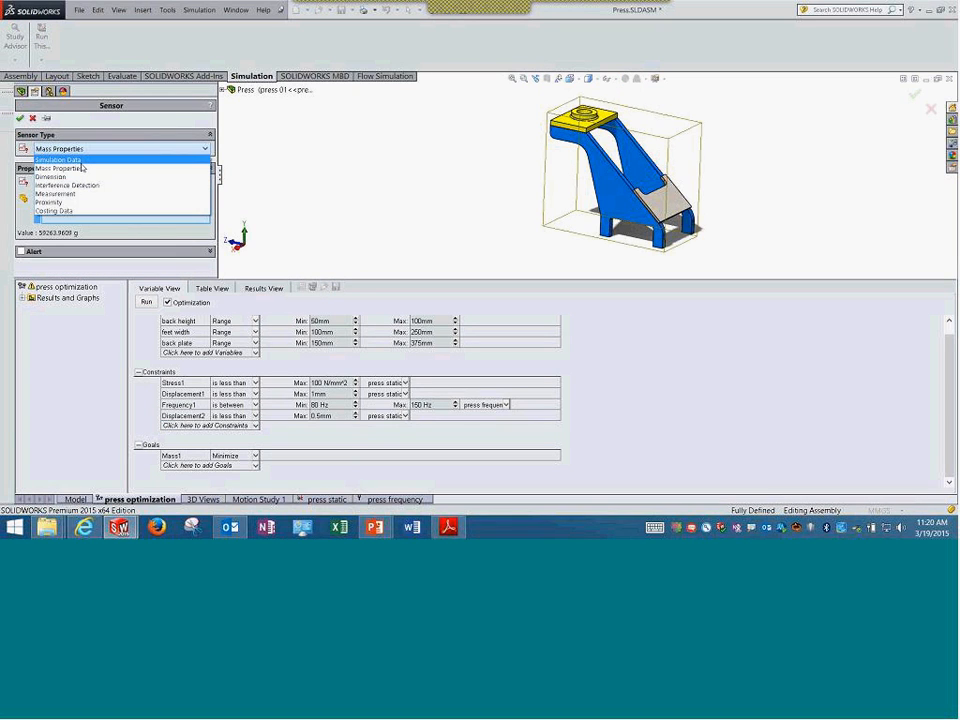
{"action": "left_click", "coordinate": [65, 159]}
{"action": "left_click", "coordinate": [75, 196]}
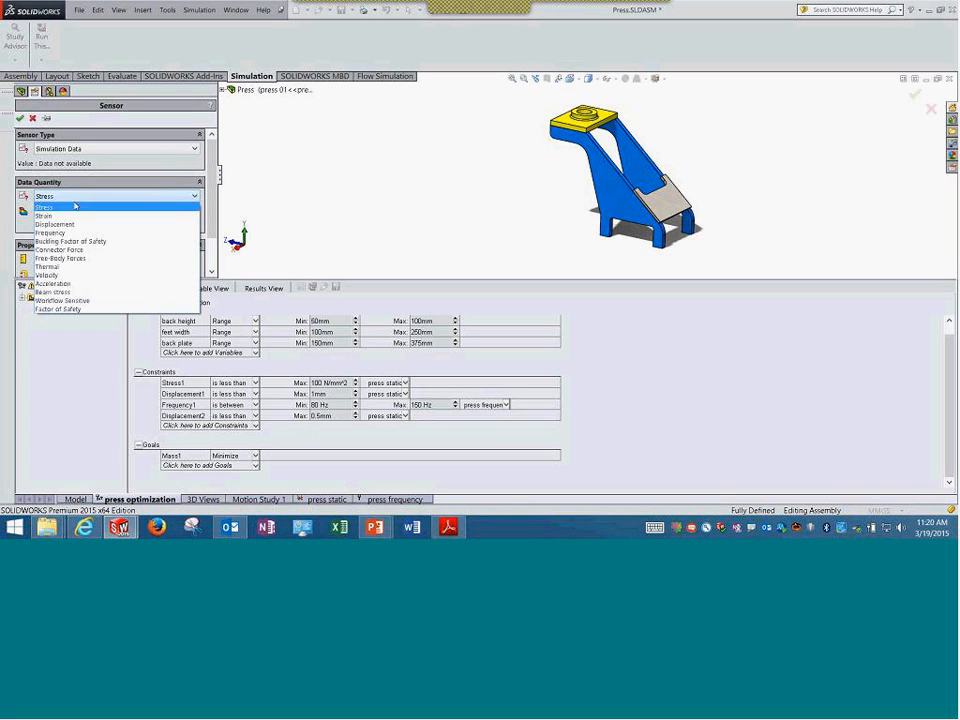
{"action": "left_click", "coordinate": [62, 207]}
- Keep Simulation Data as the sensor type and set the data quantity to Frequency
{"action": "left_click", "coordinate": [86, 149]}
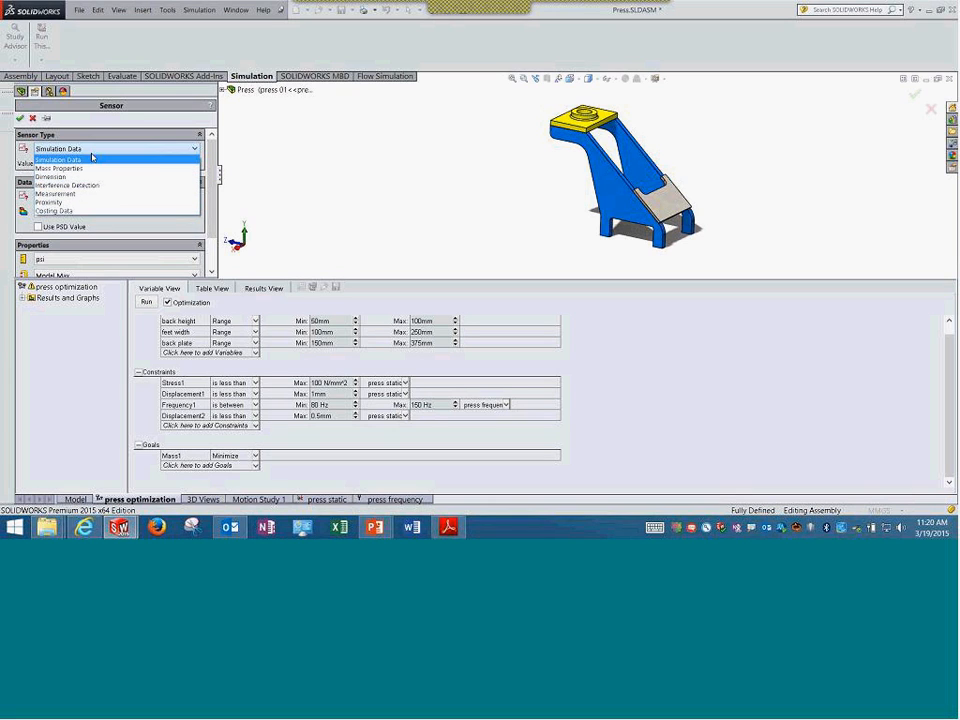
{"action": "left_click", "coordinate": [91, 160]}
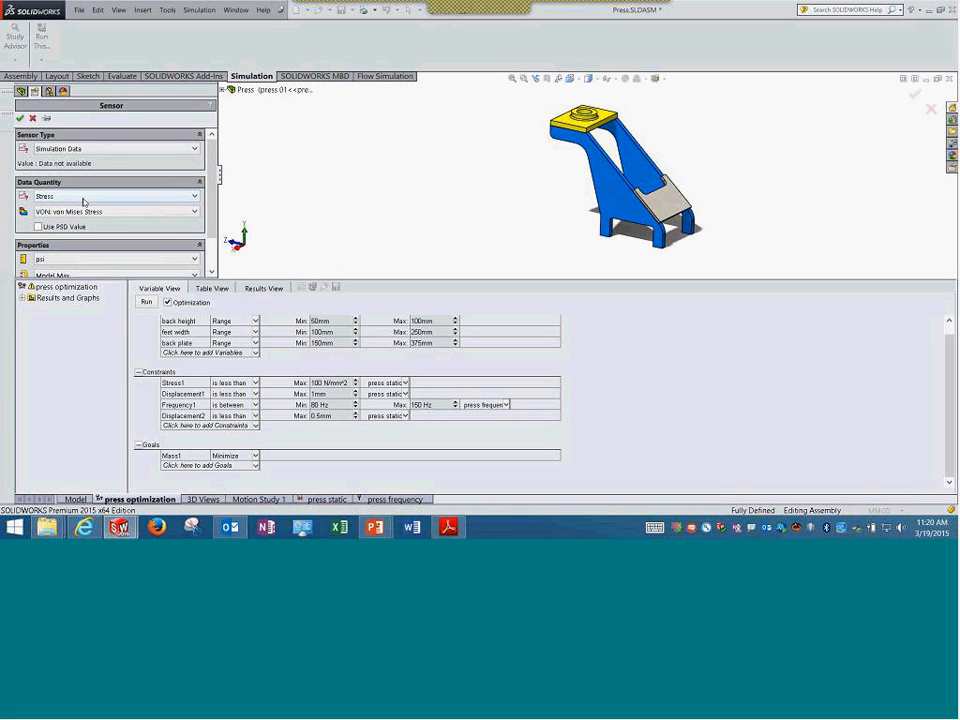
{"action": "left_click", "coordinate": [81, 196]}
{"action": "left_click", "coordinate": [85, 233]}
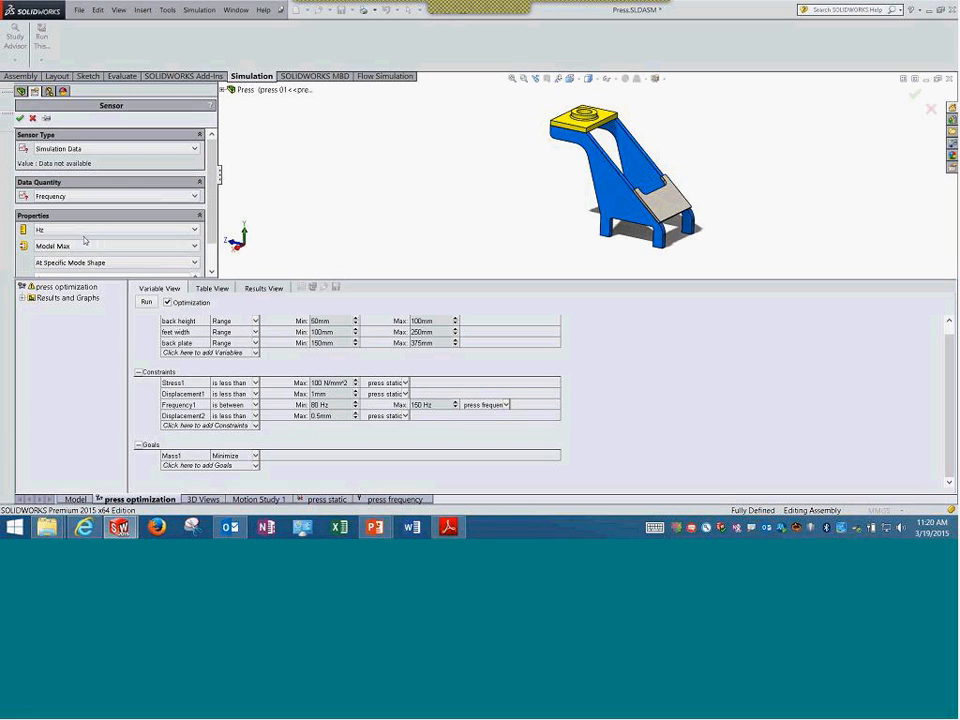
- Review the frequency sensor's units, Model Max criterion and mode shape options, and cancel the new sensor
{"action": "scroll", "coordinate": [128, 241], "scroll_direction": "down", "scroll_amount": 2}
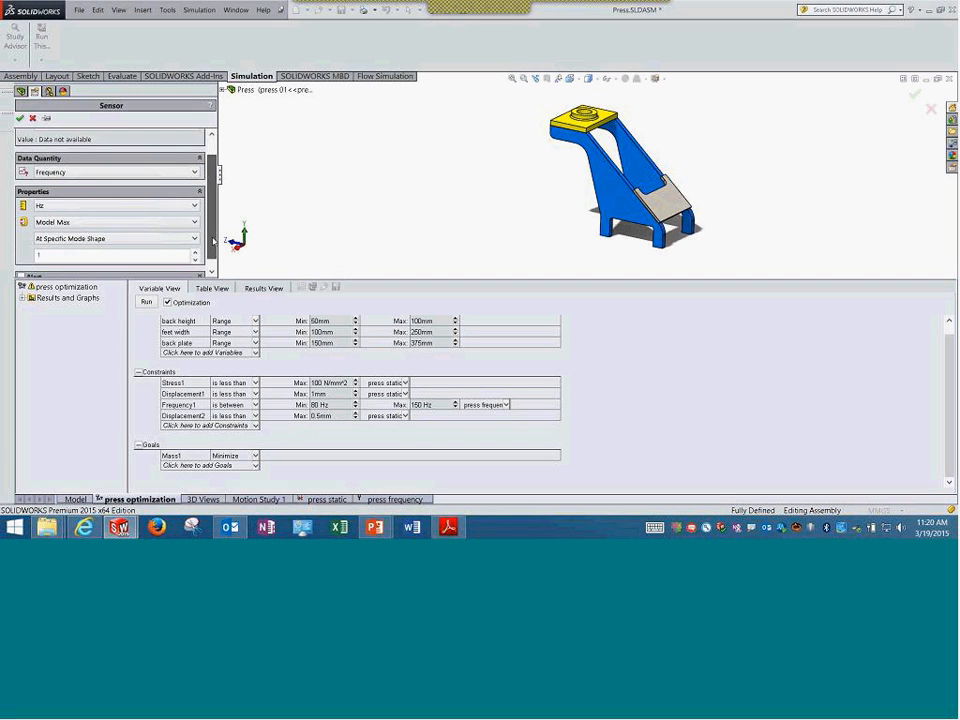
{"action": "left_click", "coordinate": [89, 199]}
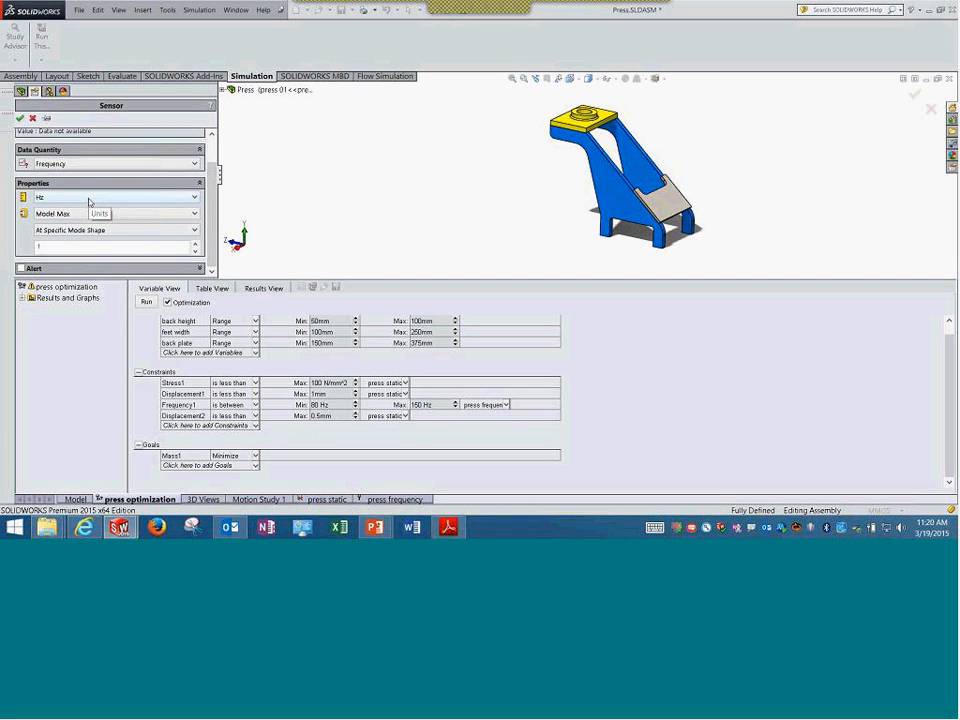
{"action": "left_click", "coordinate": [88, 216]}
{"action": "left_click", "coordinate": [88, 214]}
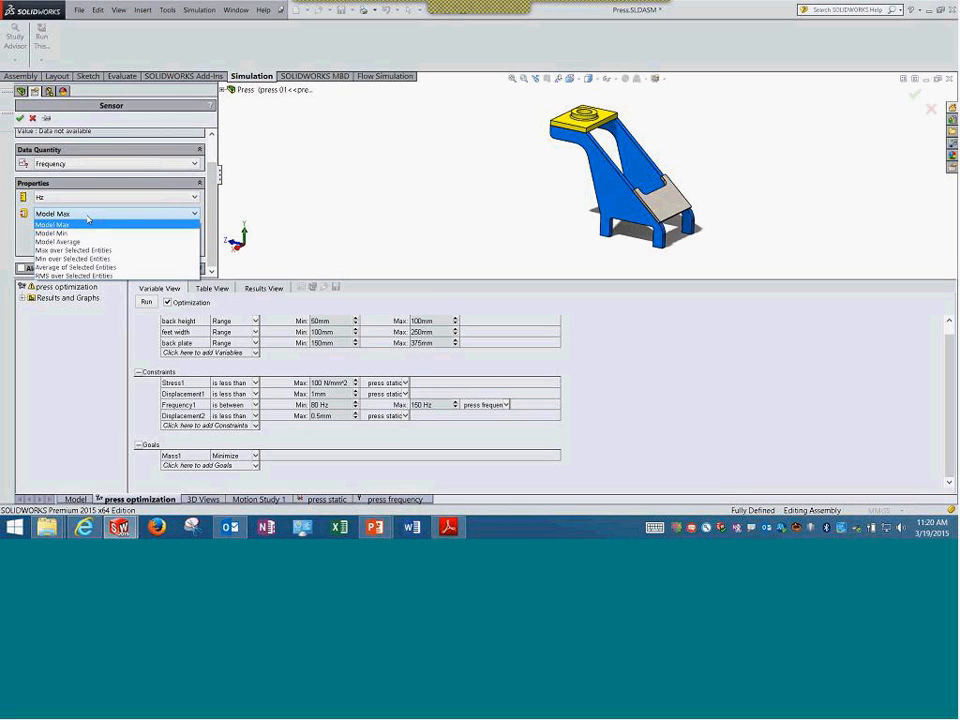
{"action": "left_click", "coordinate": [88, 224]}
{"action": "left_click", "coordinate": [90, 230]}
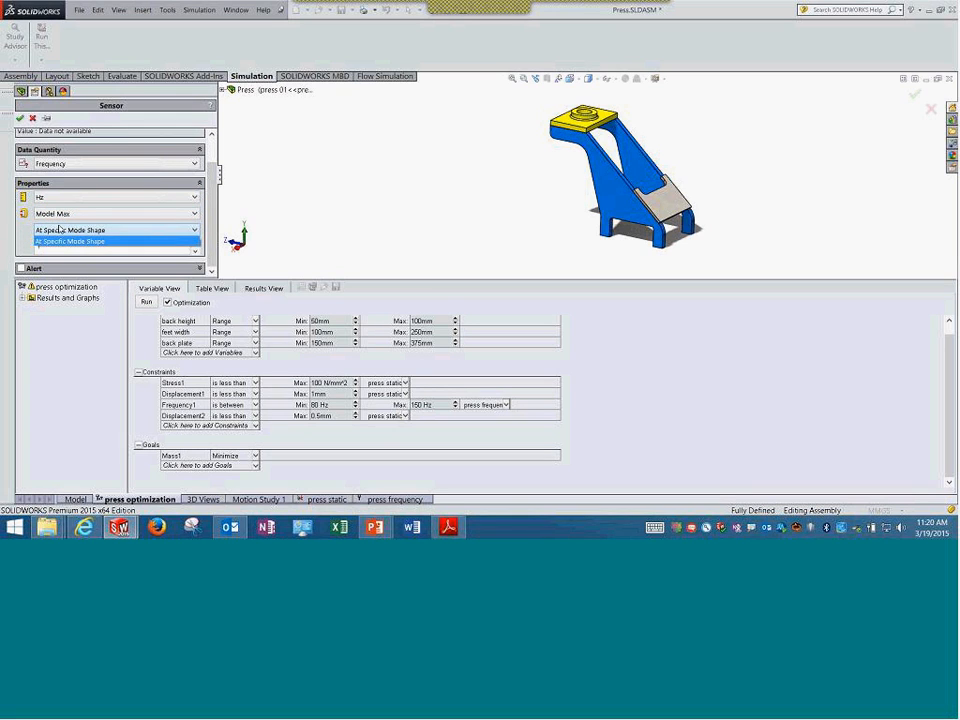
{"action": "left_click", "coordinate": [34, 121]}
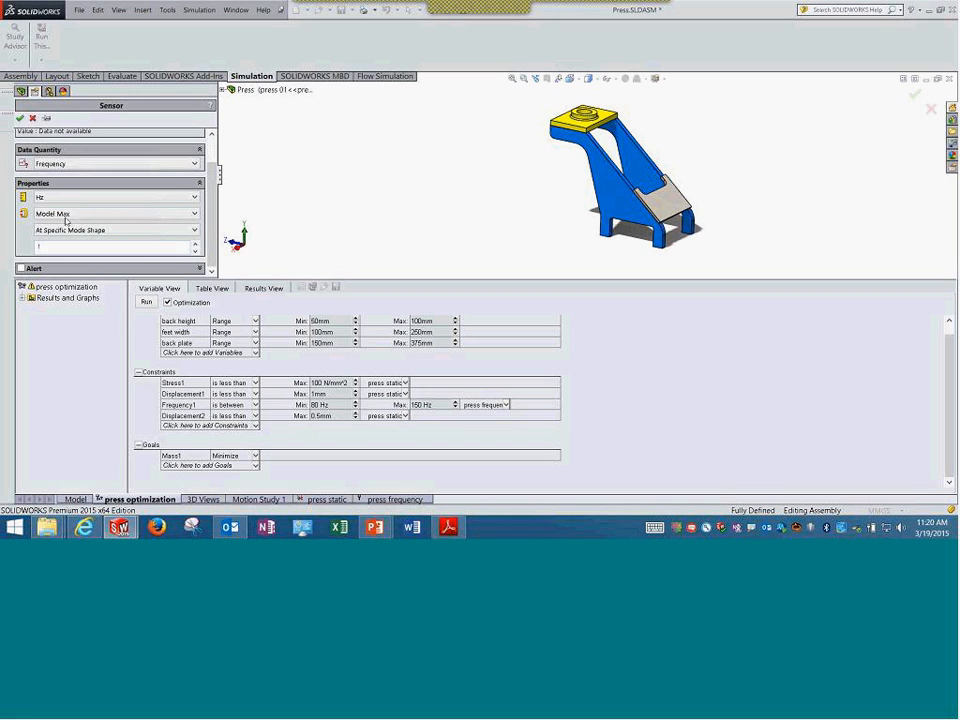
{"action": "left_click", "coordinate": [32, 118]}
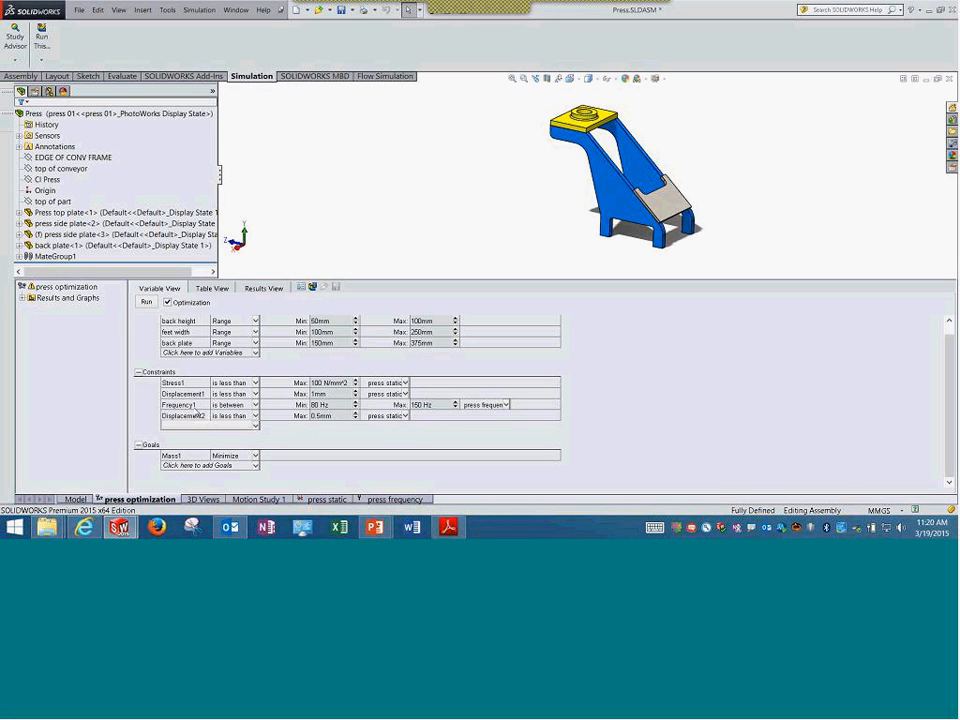
- Review the condition options for the Stress1 constraint and keep it set to is less than
{"action": "left_click", "coordinate": [194, 406]}
{"action": "left_click", "coordinate": [192, 384]}
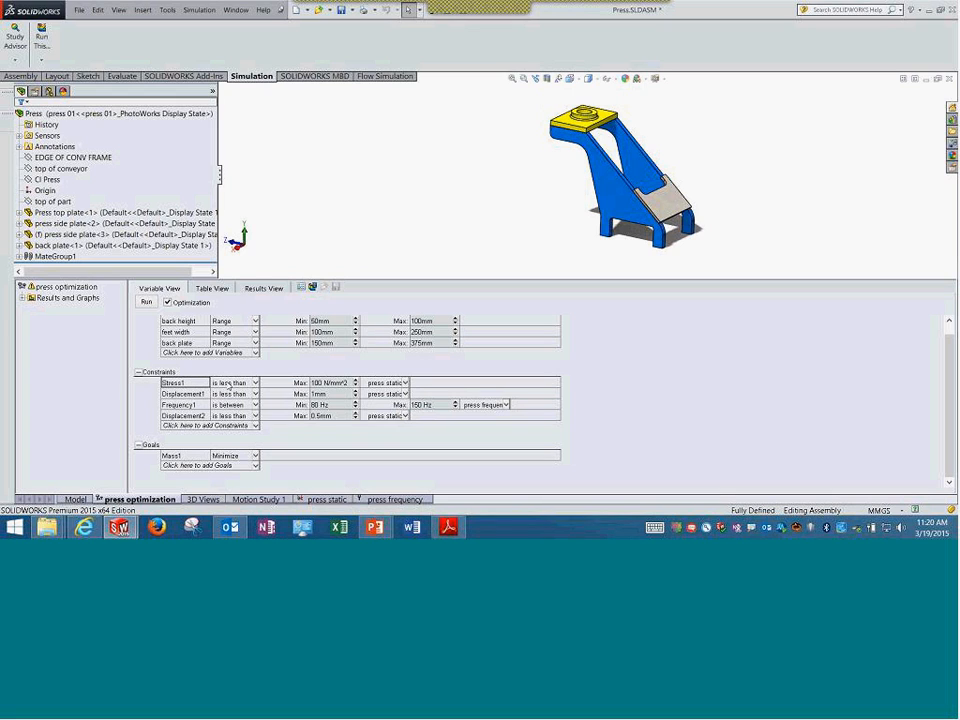
{"action": "left_click", "coordinate": [229, 384]}
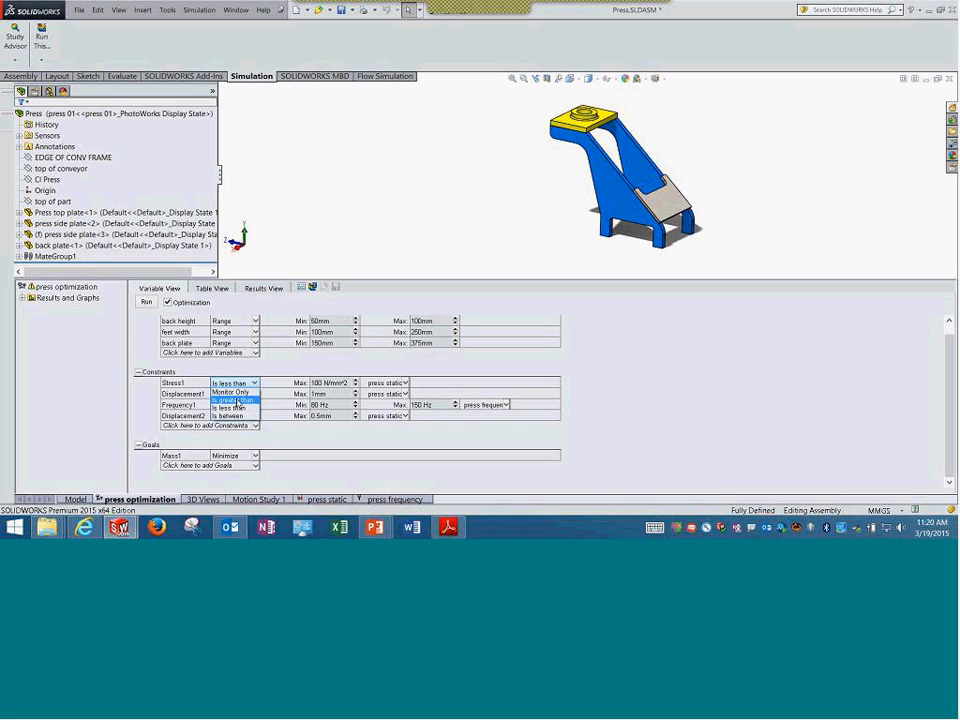
{"action": "left_click", "coordinate": [91, 420]}
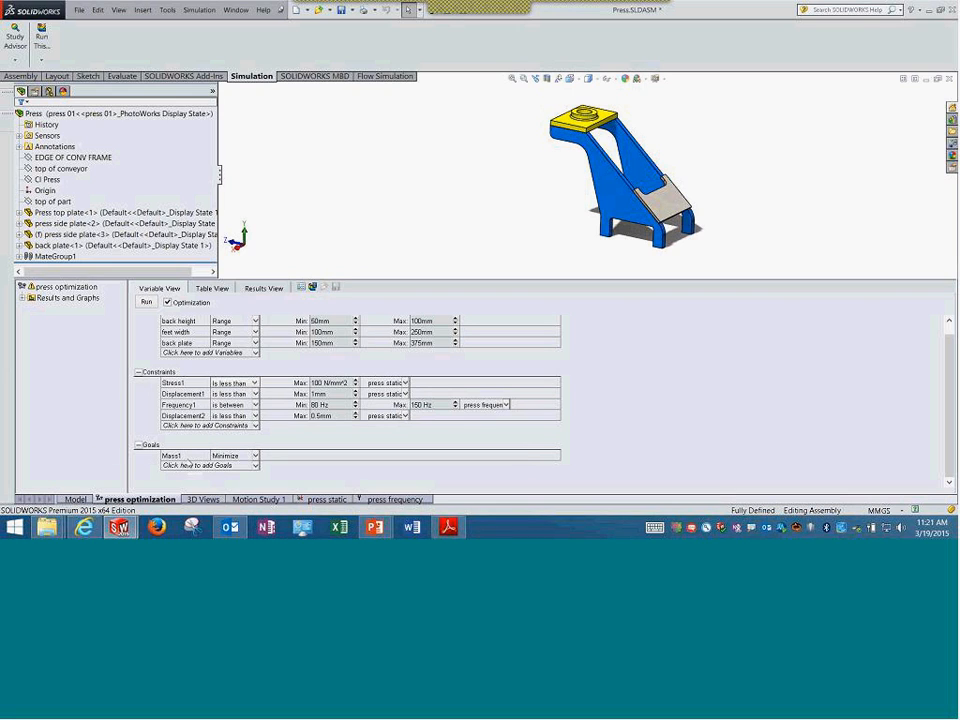
- Review the objective options for the Mass1 goal and keep it set to Minimize
{"action": "left_click", "coordinate": [228, 456]}
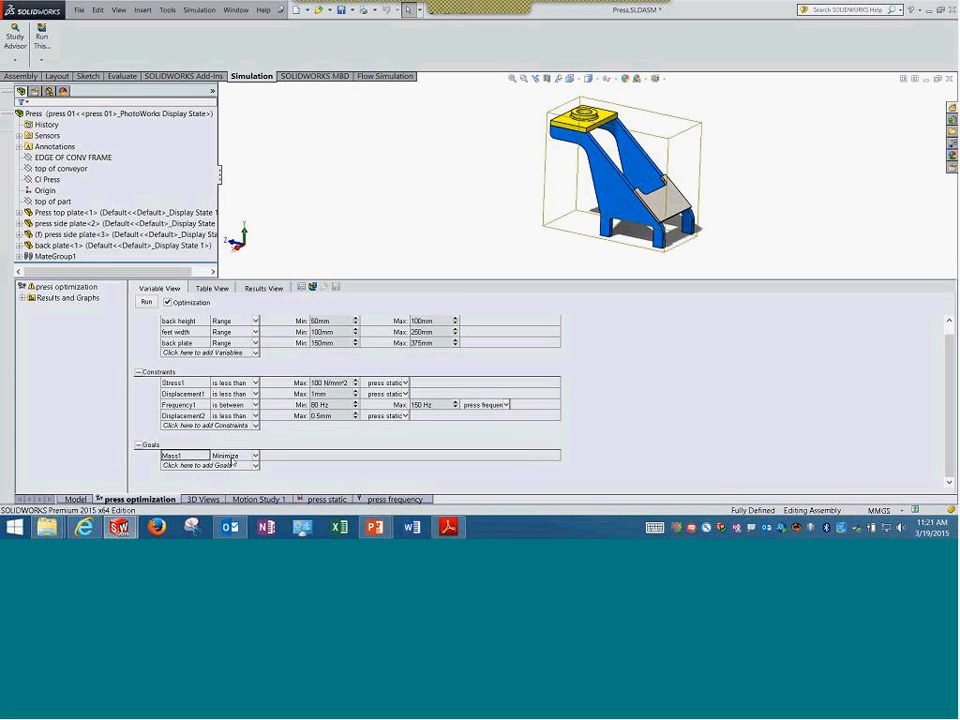
{"action": "left_click", "coordinate": [232, 456]}
{"action": "left_click", "coordinate": [226, 464]}
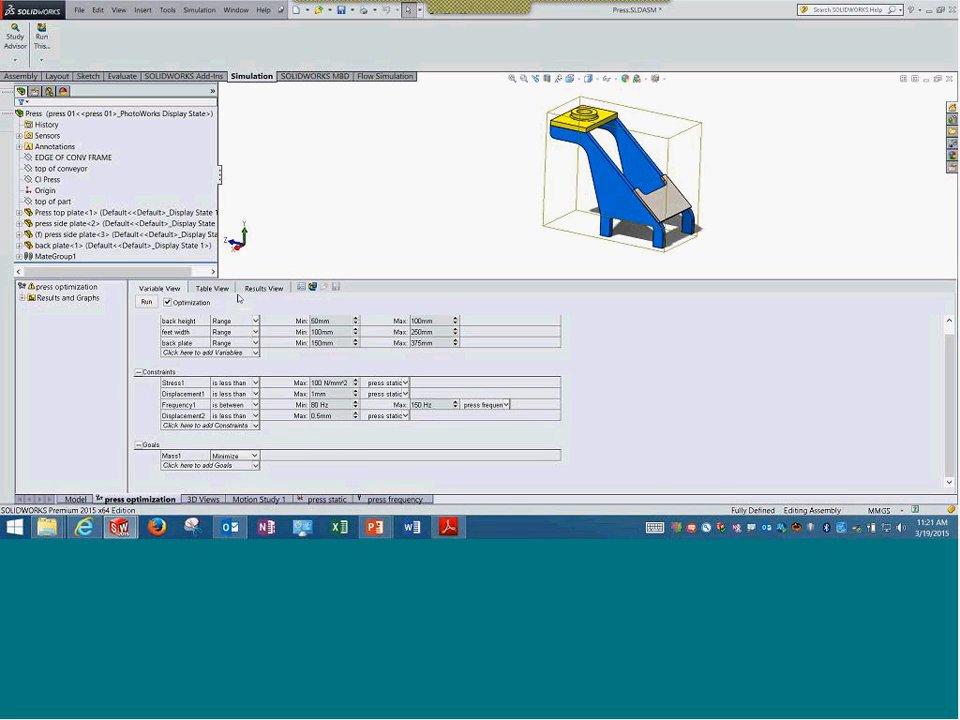
- Check the scenario table, open the optimization results and display the Initial design on the press model
{"action": "left_click", "coordinate": [146, 302]}
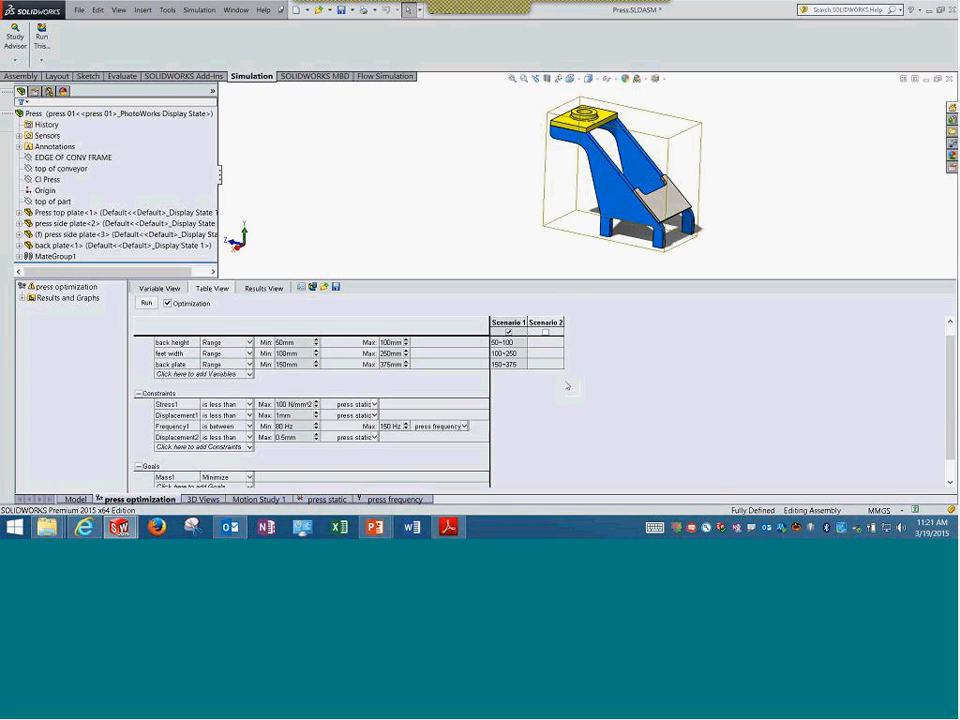
{"action": "left_click", "coordinate": [265, 289]}
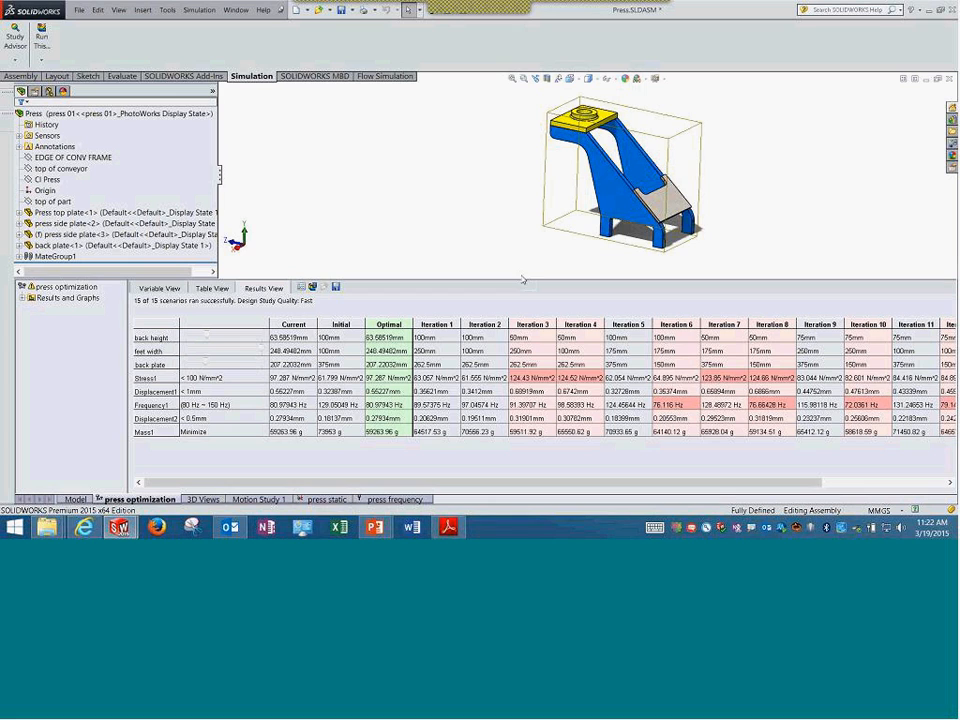
{"action": "left_click", "coordinate": [343, 325]}
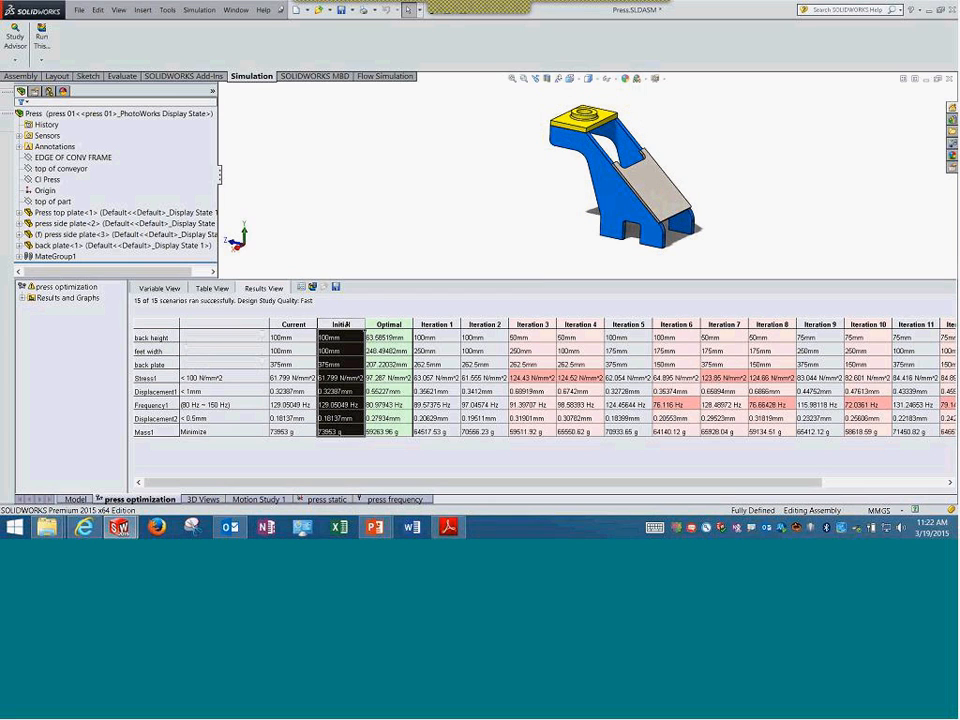
{"action": "middle_click_drag", "start_coordinate": [641, 130], "coordinate": [644, 184]}
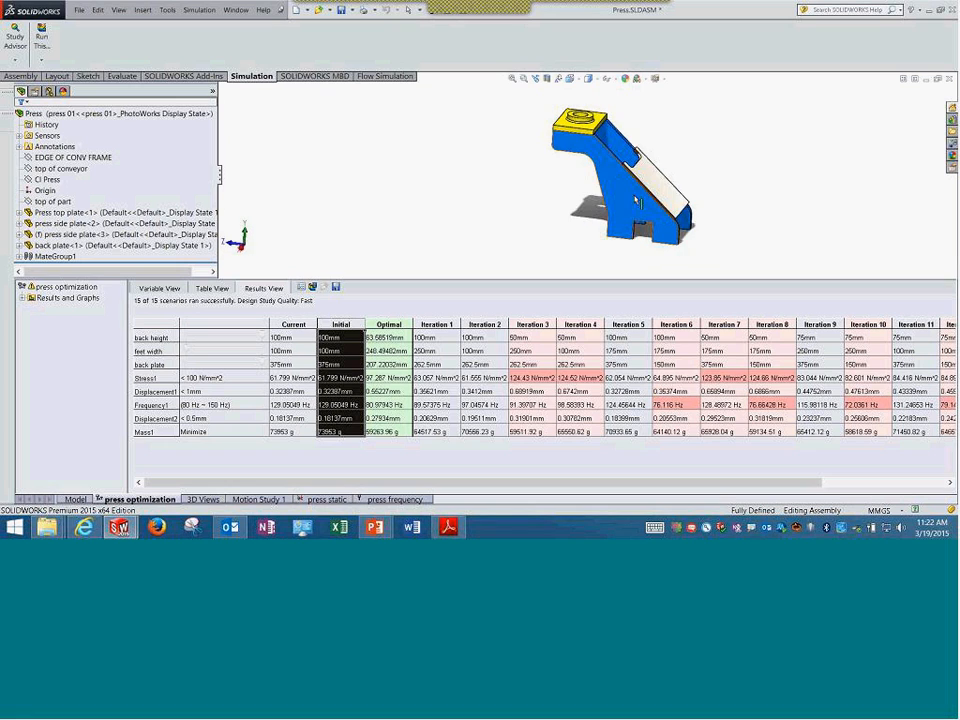
- Display the Optimal design on the press model and inspect its changed shape up close
{"action": "left_click", "coordinate": [398, 324]}
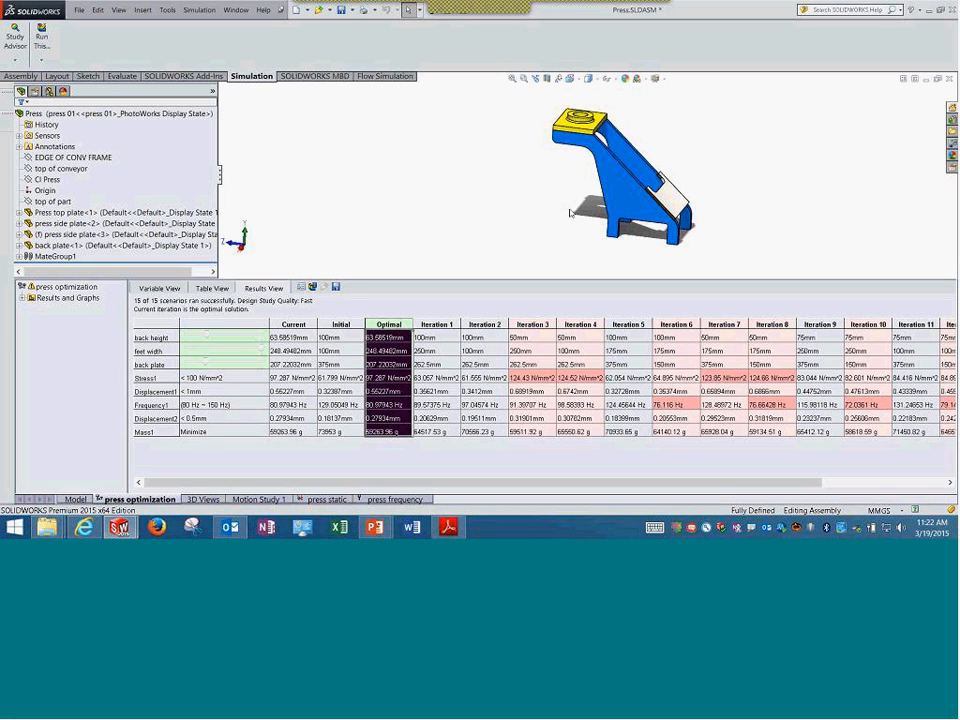
{"action": "middle_click_drag", "start_coordinate": [585, 172], "coordinate": [639, 129]}
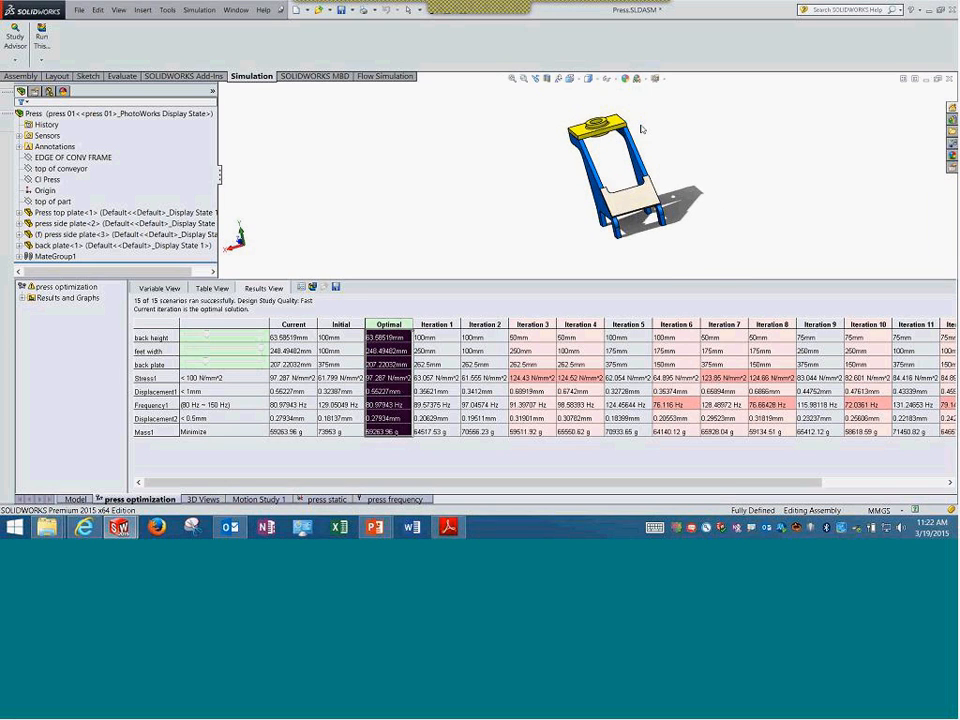
{"action": "scroll", "coordinate": [641, 129], "scroll_direction": "down", "scroll_amount": 3}
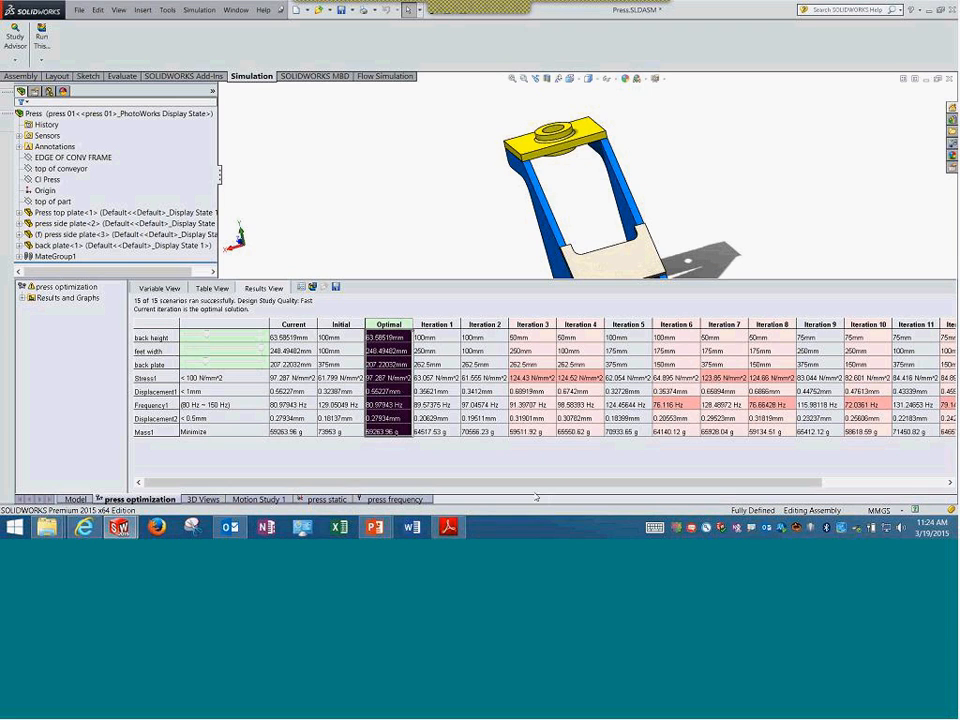
- Compare the Iteration 3 and Iteration 2 designs in the results, finishing on Iteration 3
{"action": "left_click_drag", "start_coordinate": [585, 485], "coordinate": [499, 491]}
{"action": "left_click", "coordinate": [546, 325]}
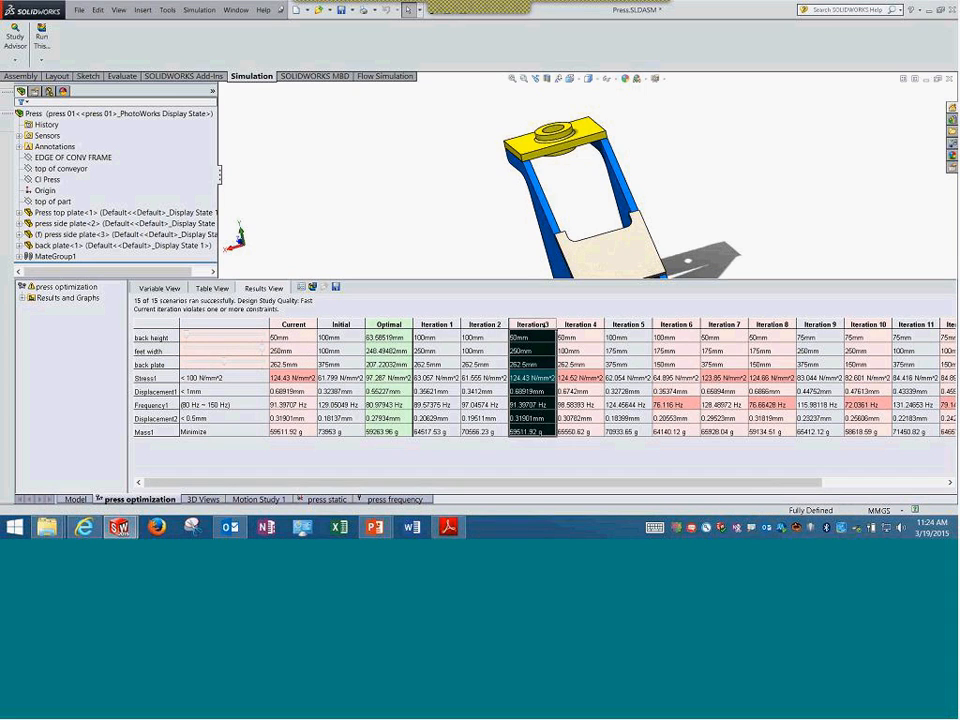
{"action": "left_click", "coordinate": [497, 326]}
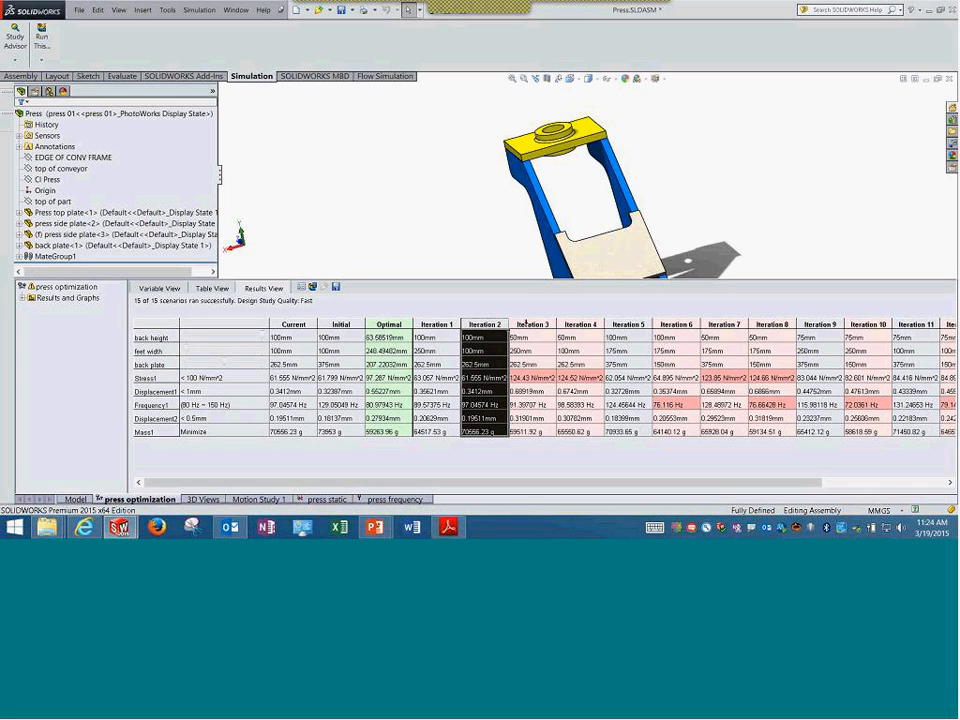
{"action": "left_click", "coordinate": [531, 325]}
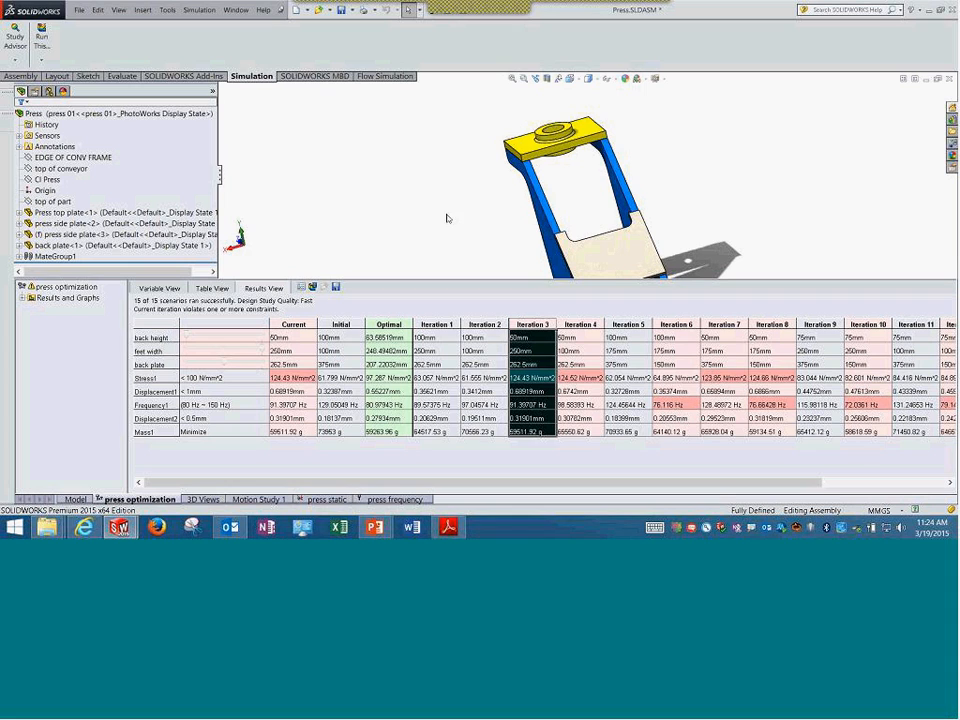
- Inspect the whole Iteration 3 press, then compare it with Iterations 2 and 1 and return to Iteration 3
{"action": "middle_click_drag", "start_coordinate": [460, 190], "coordinate": [568, 150]}
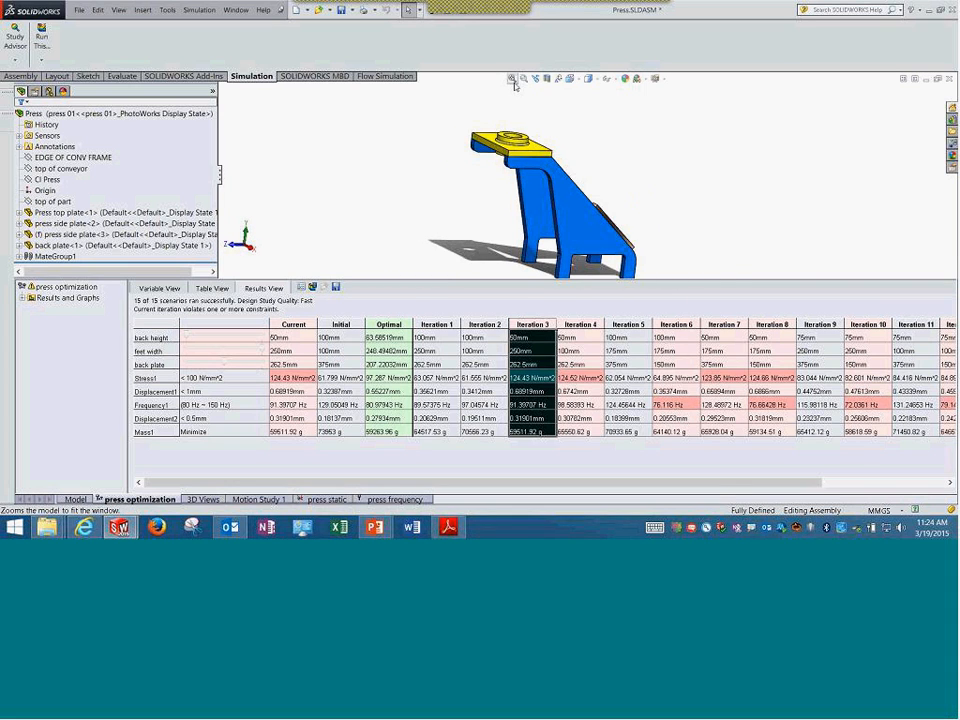
{"action": "left_click", "coordinate": [514, 81]}
{"action": "middle_click_drag", "start_coordinate": [645, 177], "coordinate": [560, 165]}
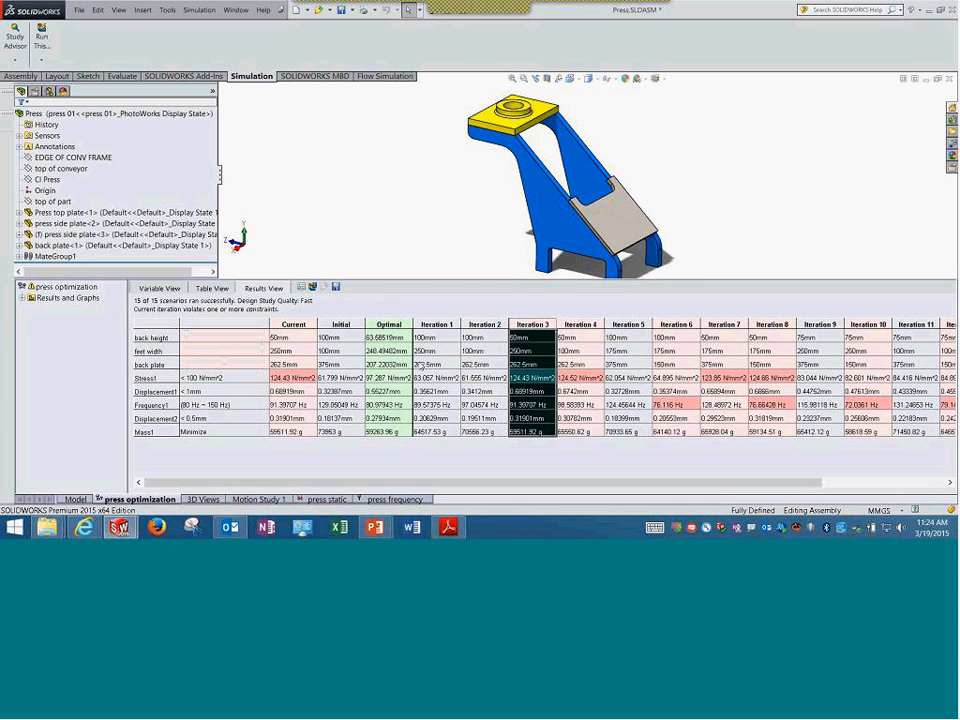
{"action": "left_click", "coordinate": [478, 324]}
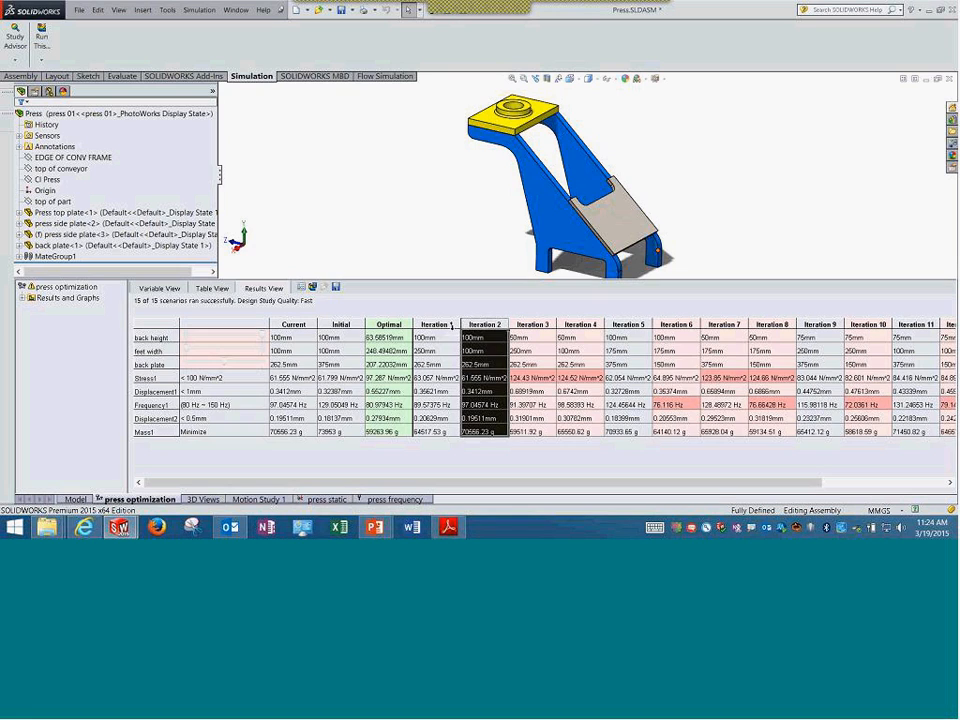
{"action": "left_click", "coordinate": [451, 325]}
{"action": "left_click", "coordinate": [531, 324]}
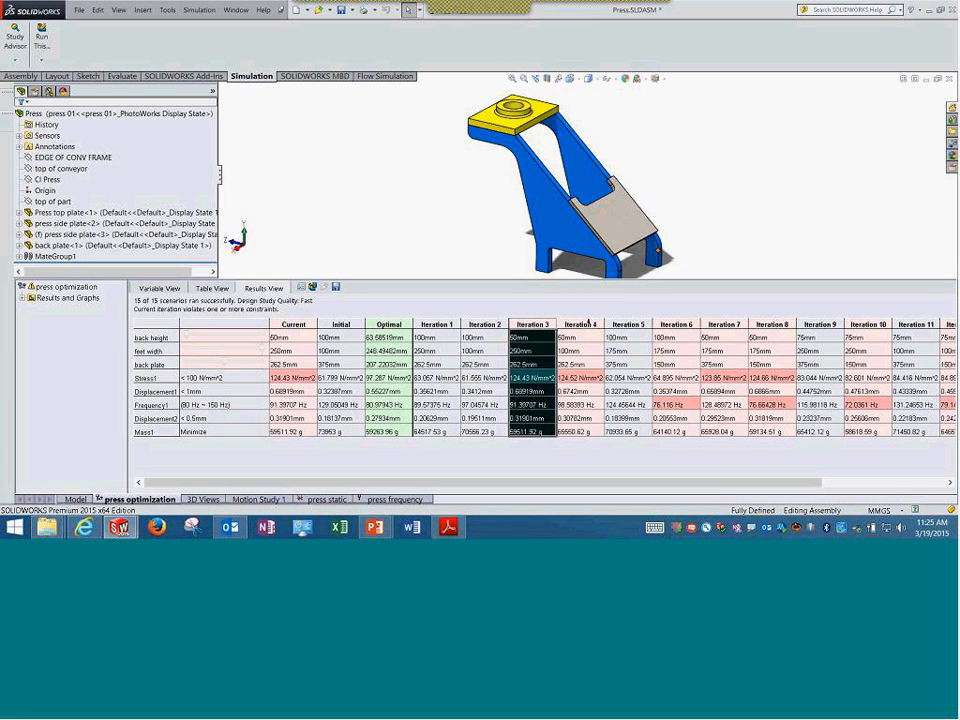
- Display the Optimal design and open the press static study to examine the full model with its loads and fixtures
{"action": "left_click", "coordinate": [386, 326]}
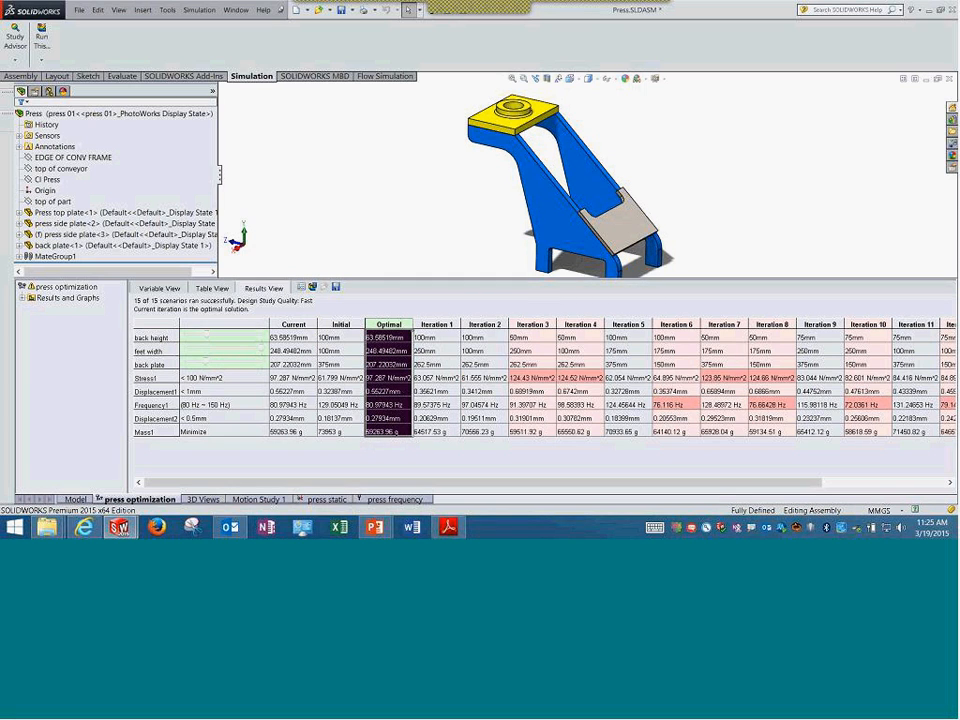
{"action": "left_click", "coordinate": [330, 500]}
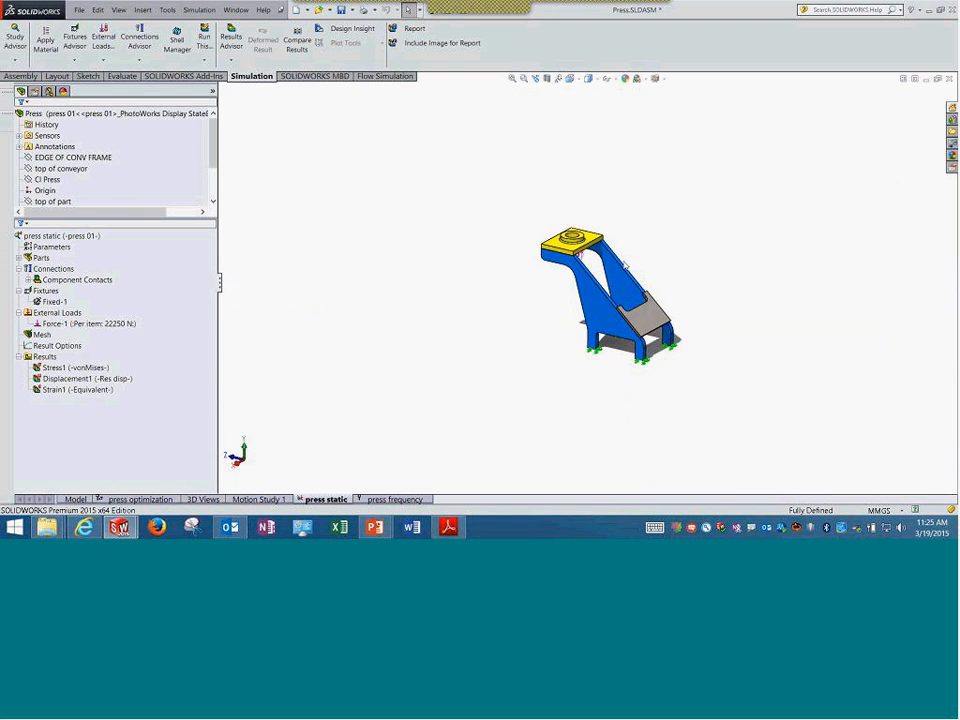
{"action": "left_click", "coordinate": [512, 78]}
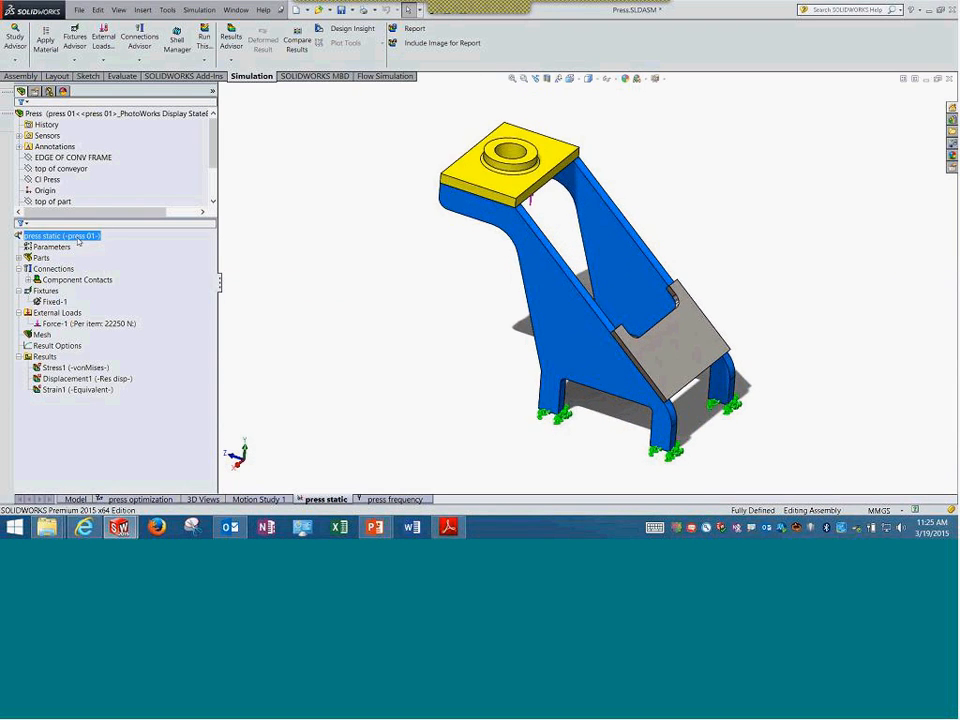
- Return to the press optimization study and display the Iteration 1, Iteration 3 and Iteration 2 designs
{"action": "left_click", "coordinate": [140, 499]}
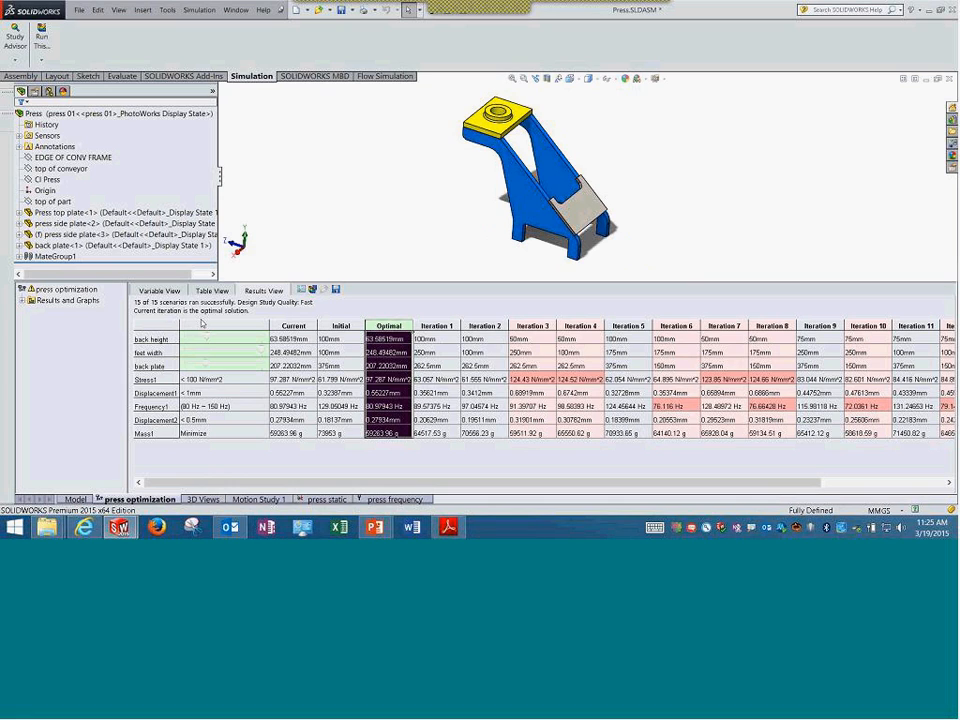
{"action": "left_click", "coordinate": [440, 326]}
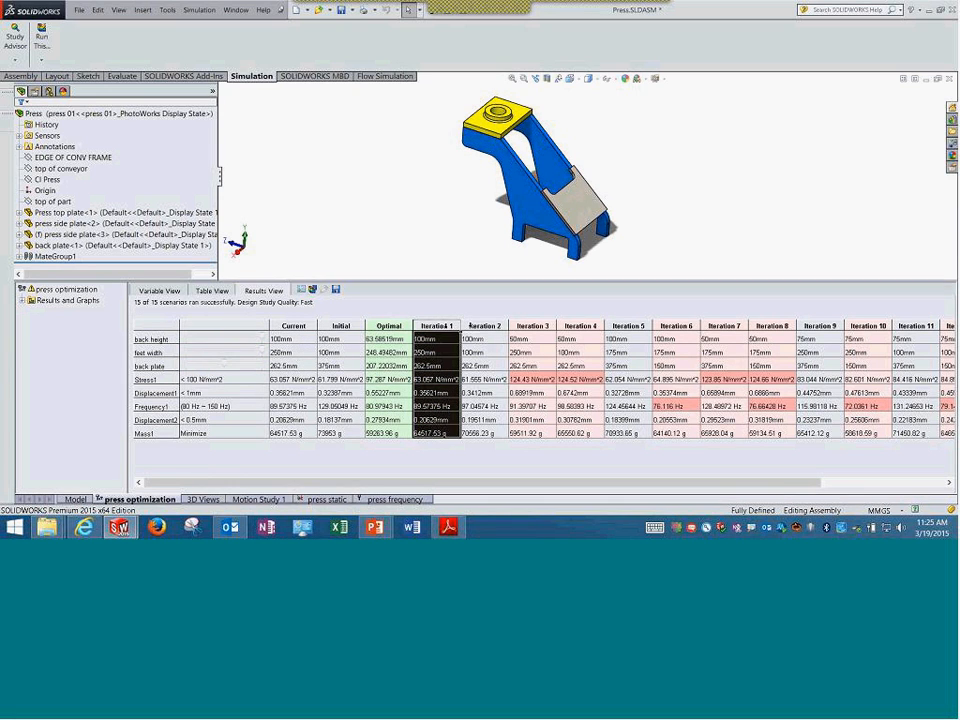
{"action": "left_click", "coordinate": [532, 326]}
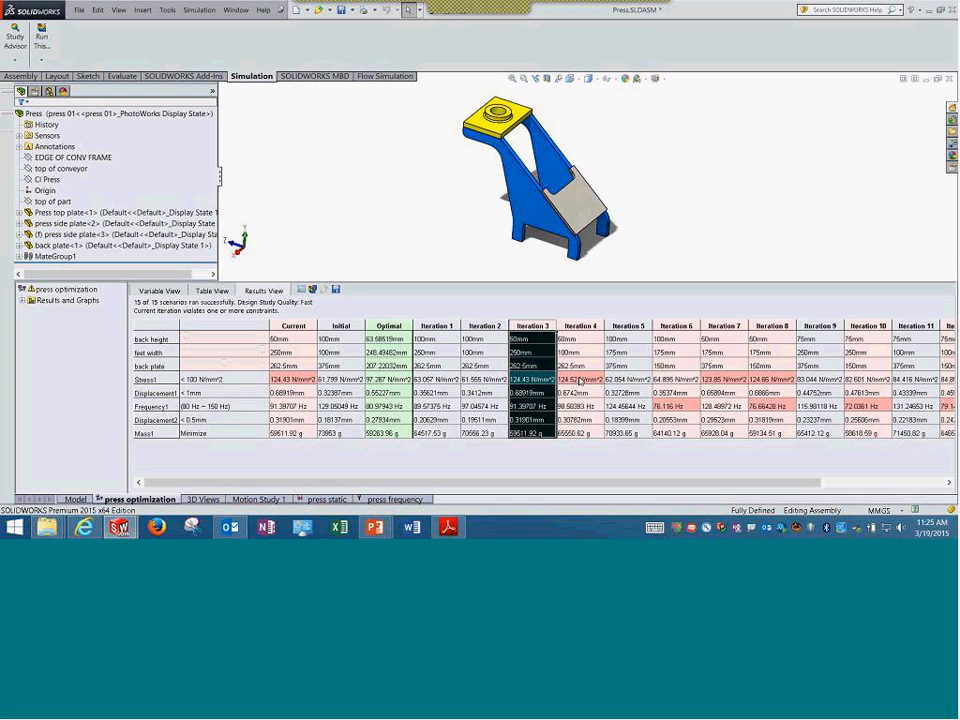
{"action": "left_click", "coordinate": [490, 333]}
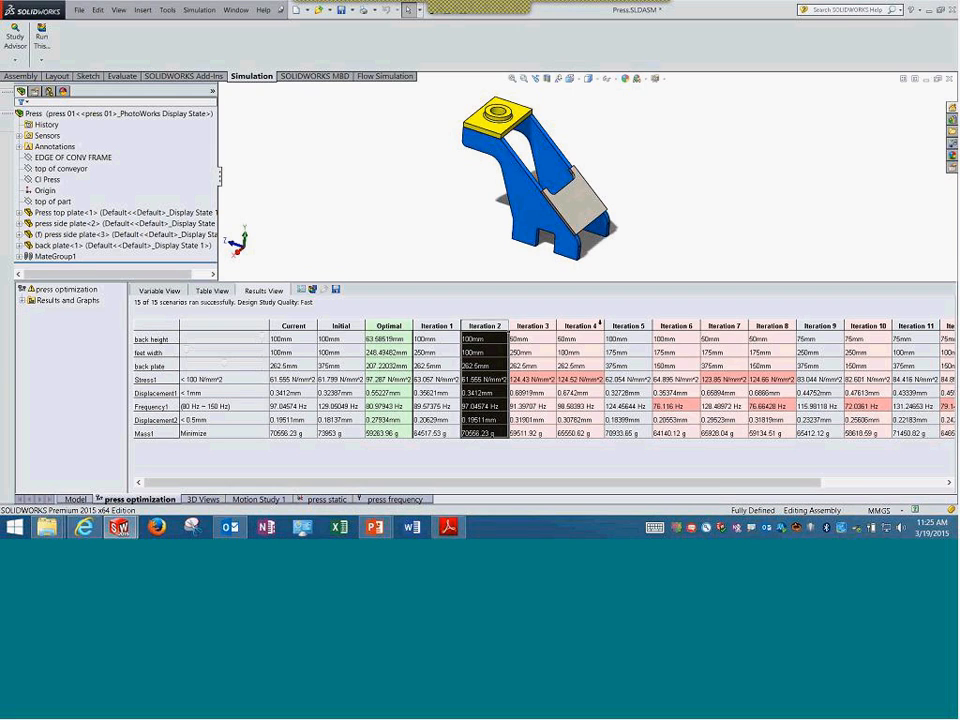
- Review the design study properties, including the quality, remark and motion study options, and cancel without saving
{"action": "left_click", "coordinate": [301, 291]}
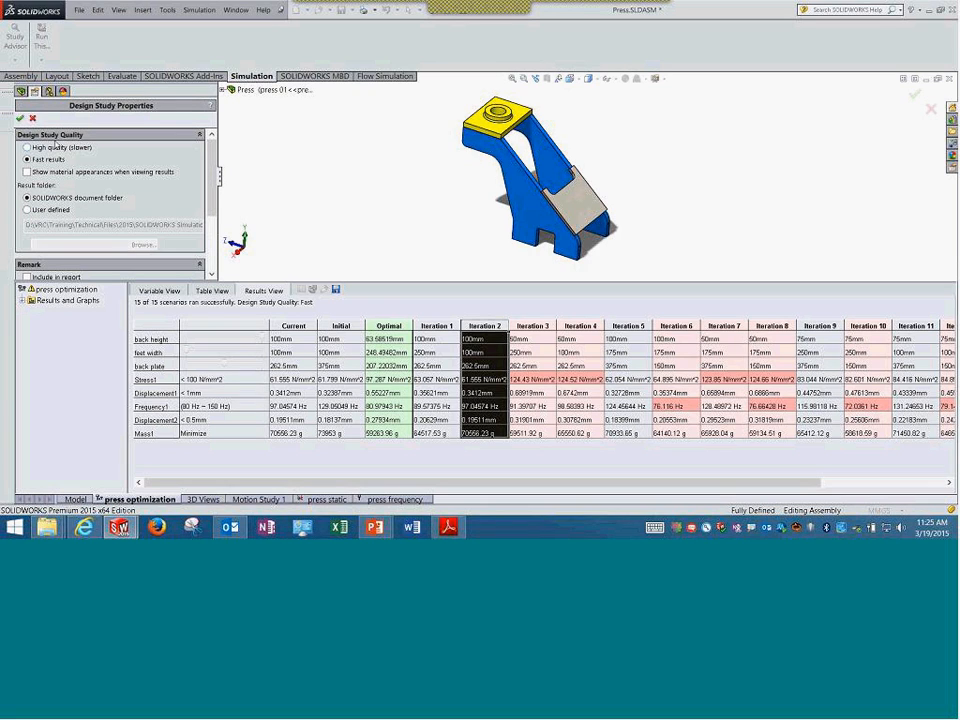
{"action": "left_click", "coordinate": [54, 148]}
{"action": "scroll", "coordinate": [212, 218], "scroll_direction": "down", "scroll_amount": 3}
{"action": "left_click_drag", "start_coordinate": [212, 218], "coordinate": [212, 258]}
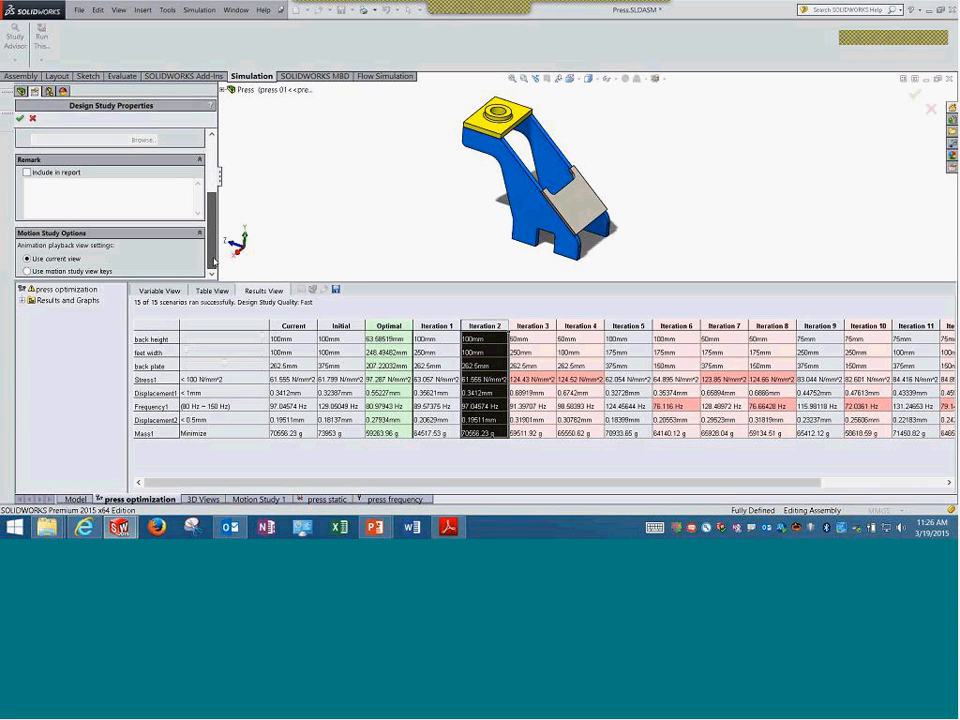
{"action": "left_click", "coordinate": [32, 118]}
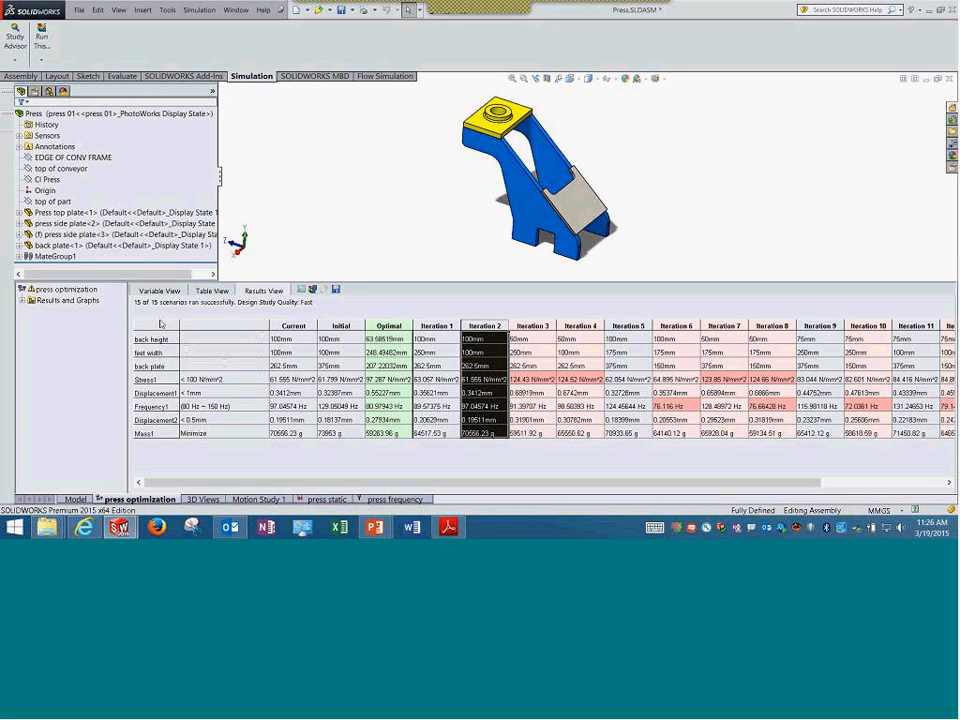
- List the study's results and graphs, view the Graph1 local trend plot enlarged, and close it
{"action": "left_click", "coordinate": [165, 291]}
{"action": "left_click", "coordinate": [22, 301]}
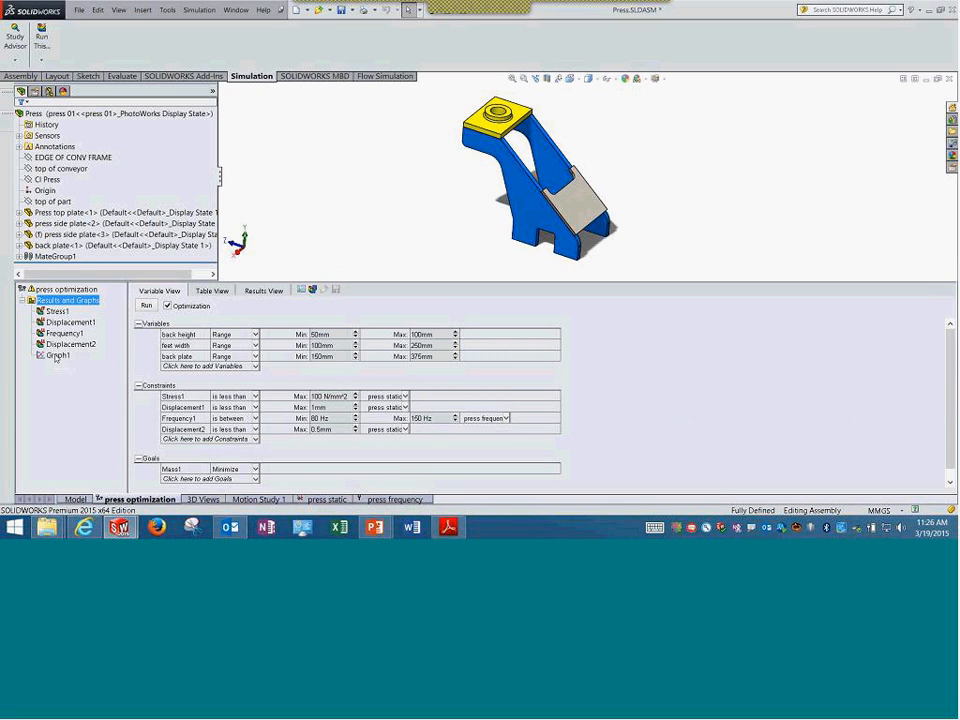
{"action": "left_click", "coordinate": [56, 356]}
{"action": "double_click", "coordinate": [56, 356]}
{"action": "left_click_drag", "start_coordinate": [182, 66], "coordinate": [366, 66]}
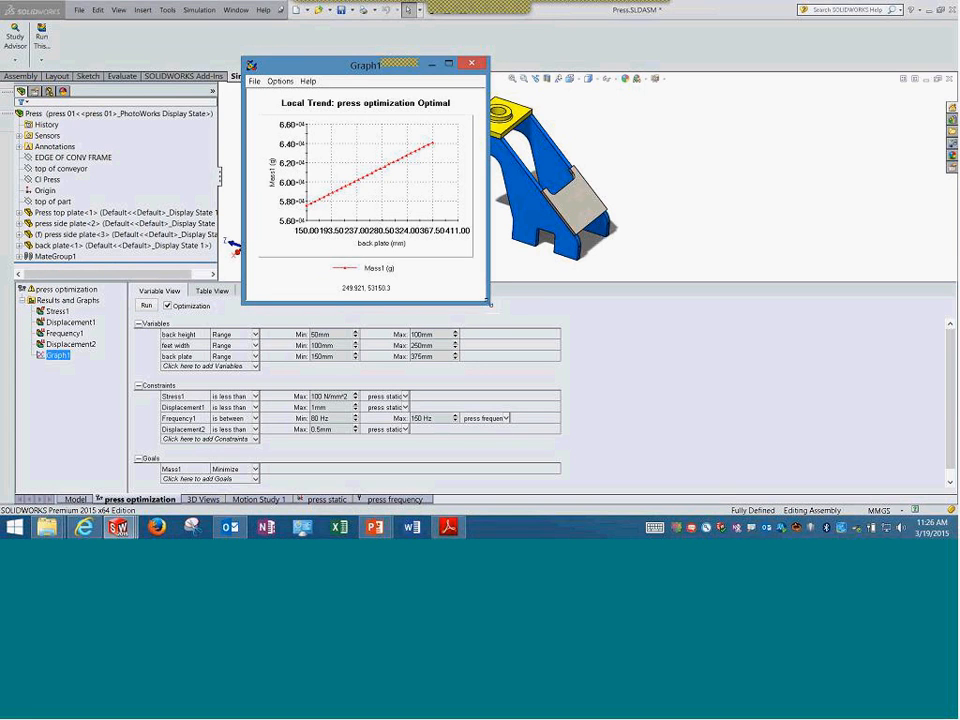
{"action": "left_click_drag", "start_coordinate": [486, 302], "coordinate": [736, 446]}
{"action": "left_click", "coordinate": [723, 65]}
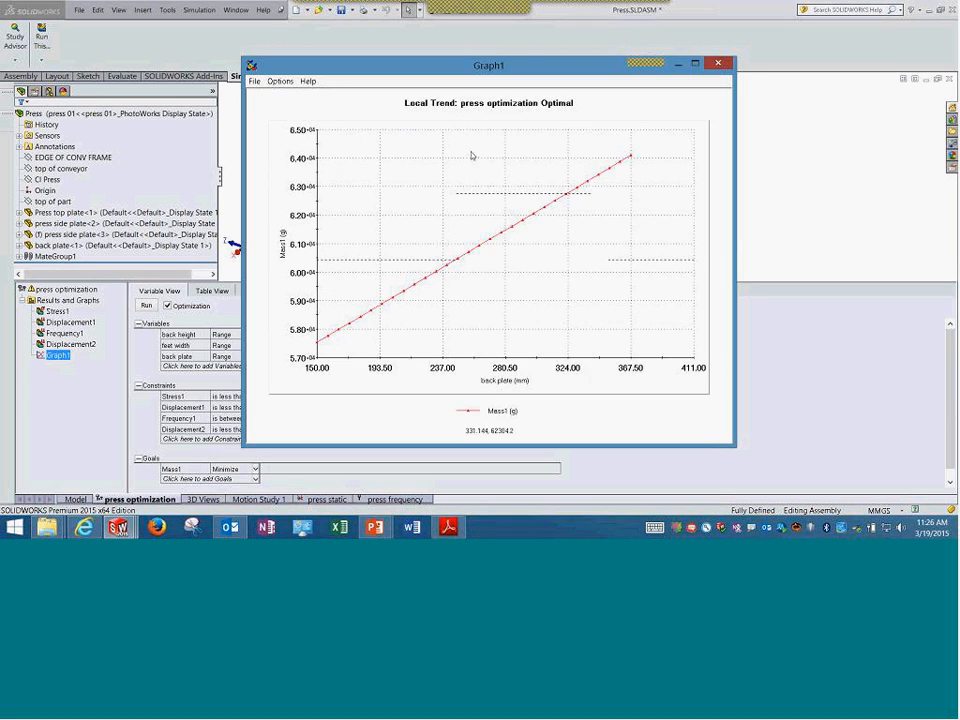
- Show the Stress1 result plot of the press optimization study
{"action": "left_click", "coordinate": [86, 347]}
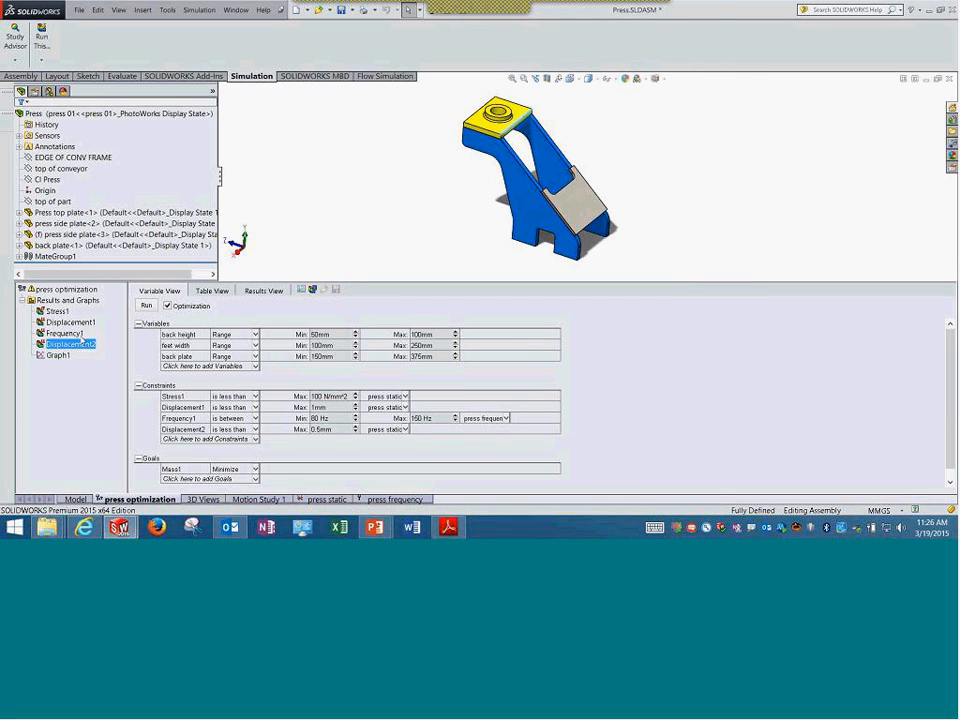
{"action": "left_click", "coordinate": [58, 311]}
{"action": "right_click", "coordinate": [61, 313]}
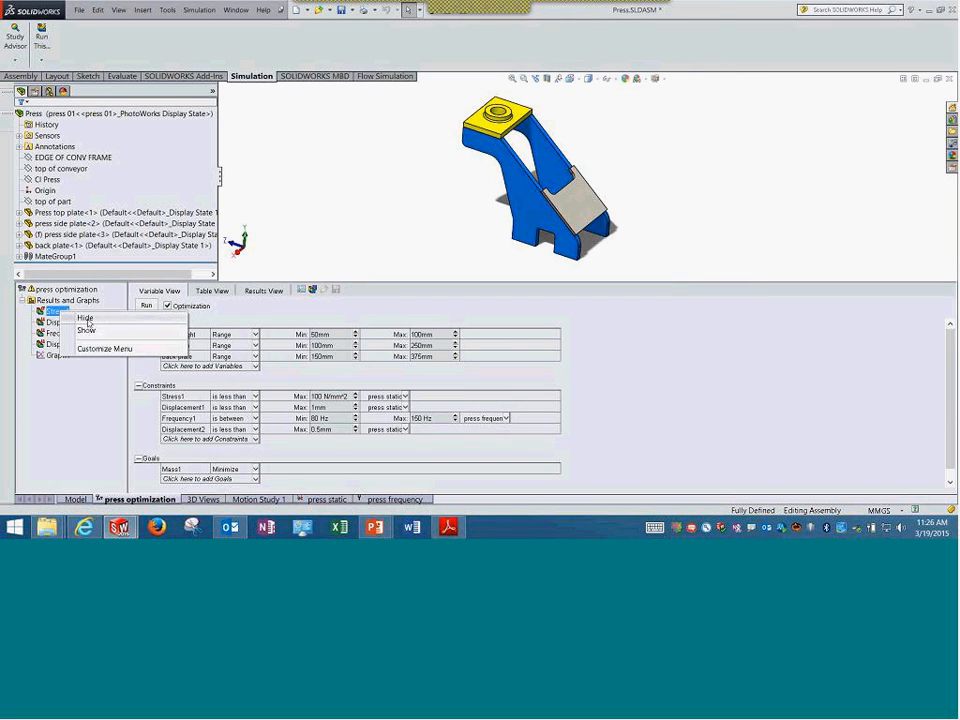
{"action": "left_click", "coordinate": [86, 330]}
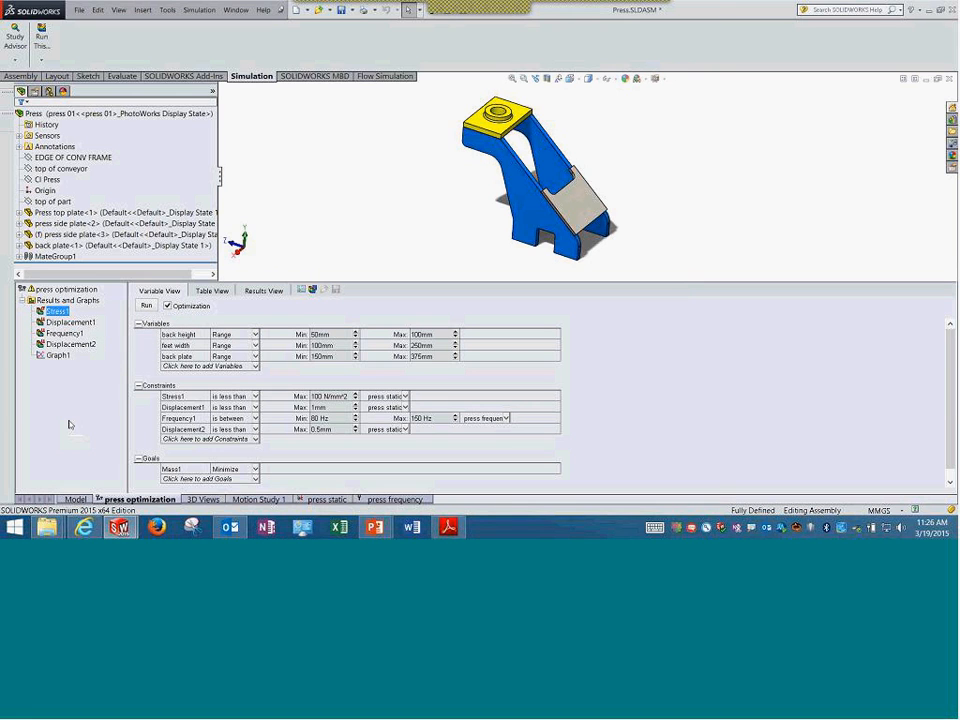
- Look through the table and variable views of the press optimization study, and open the press frequency study
{"action": "left_click", "coordinate": [212, 290]}
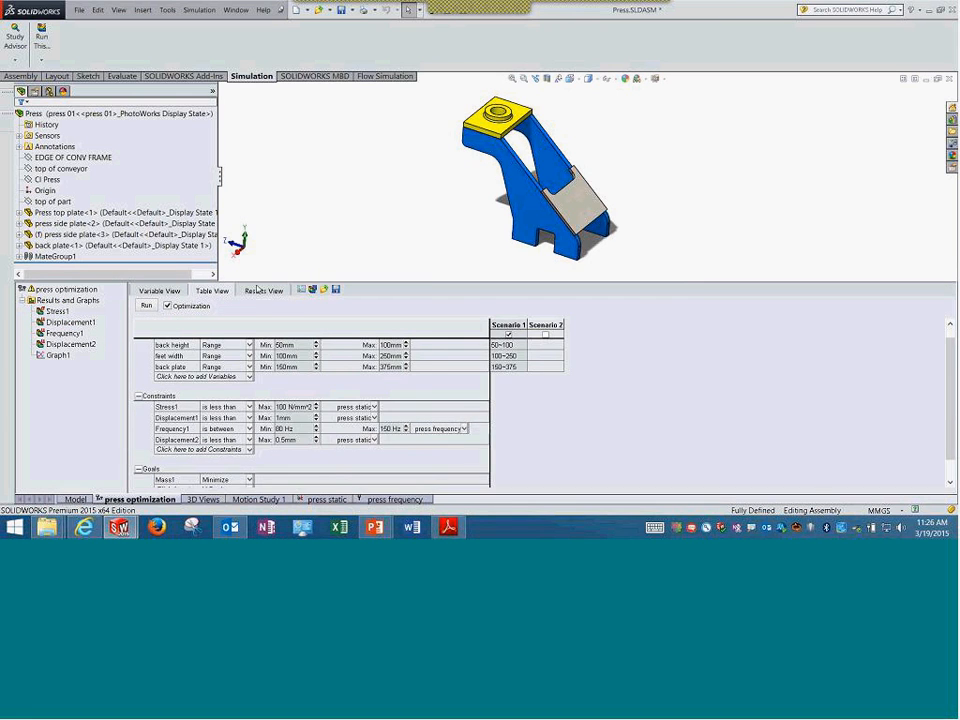
{"action": "left_click", "coordinate": [264, 290]}
{"action": "left_click", "coordinate": [180, 292]}
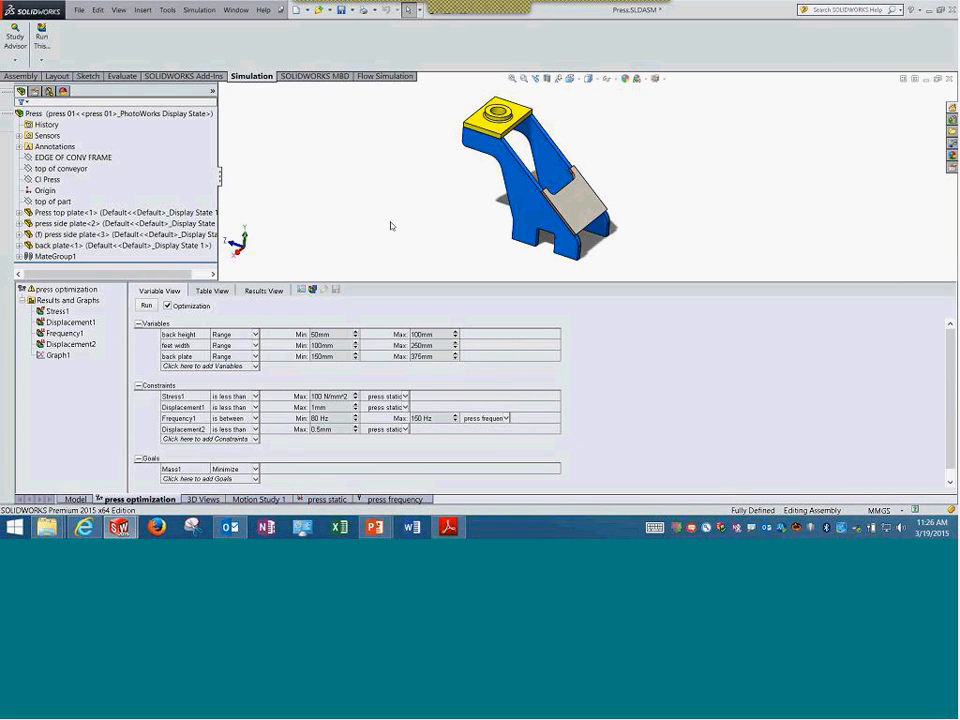
{"action": "left_click", "coordinate": [385, 499]}
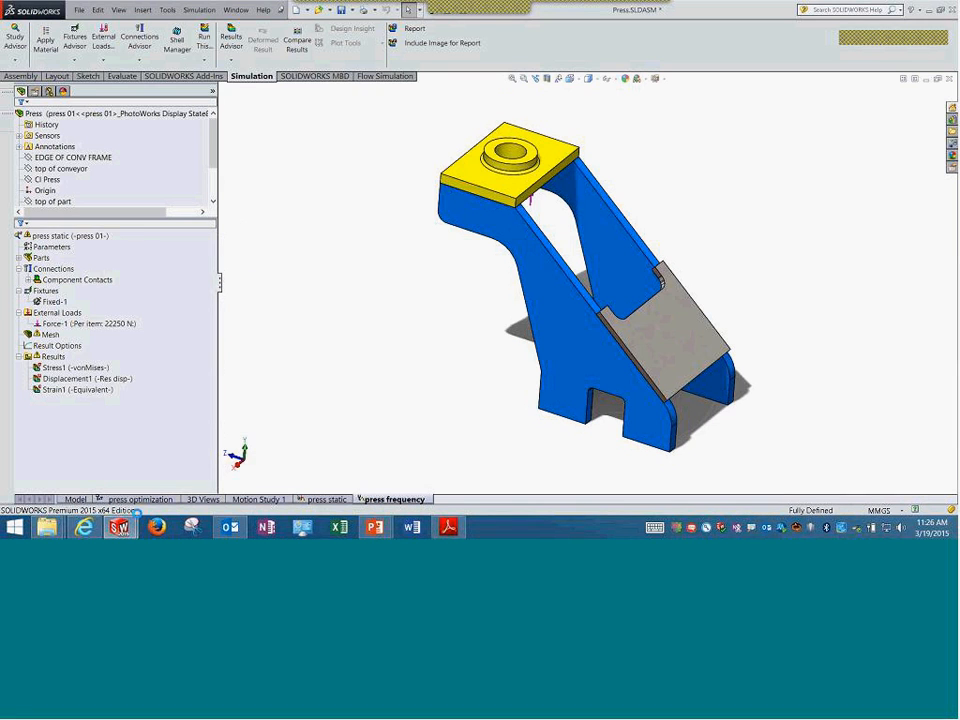
{"action": "left_click", "coordinate": [76, 500]}
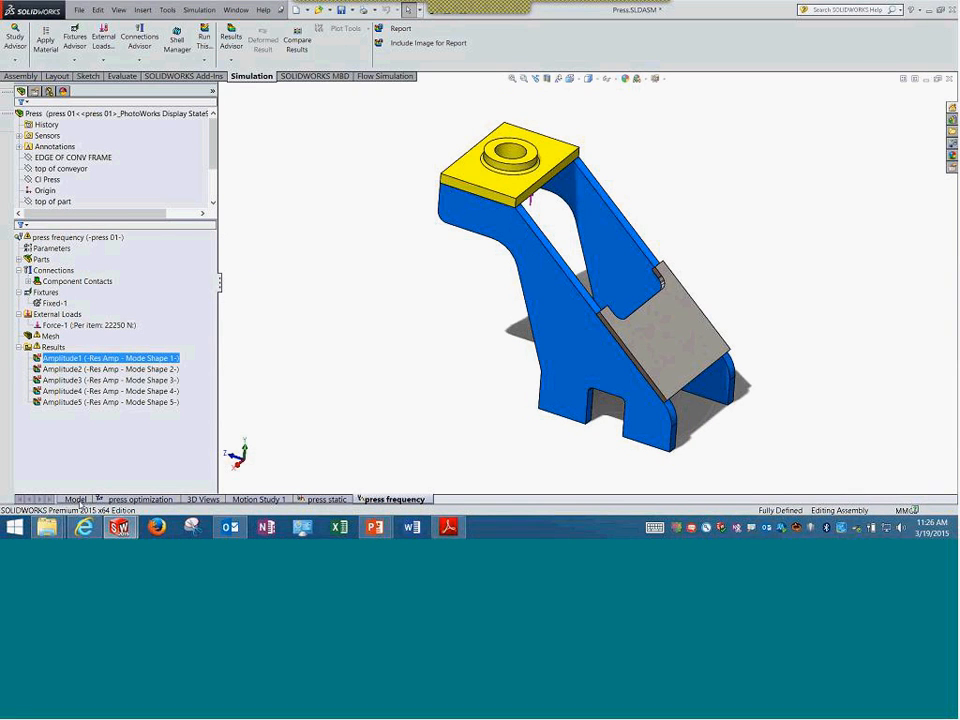
- Switch to the training manual in Adobe Reader and examine Lesson 12's objectives, project description, and static and frequency analysis steps
{"action": "left_click", "coordinate": [448, 527]}
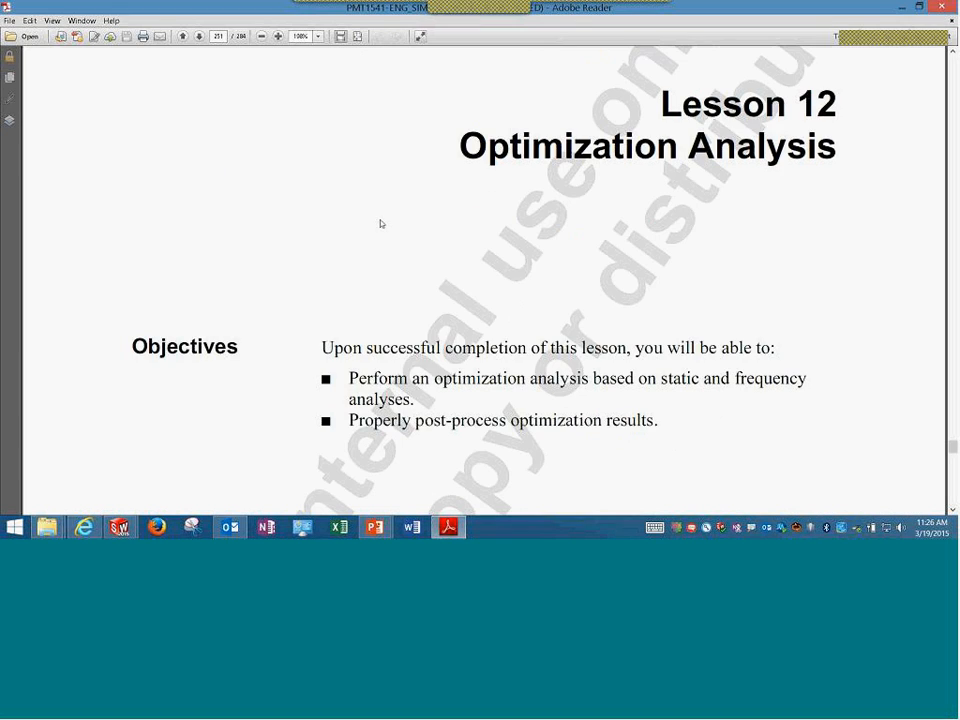
{"action": "scroll", "coordinate": [380, 224], "scroll_direction": "down", "scroll_amount": 3}
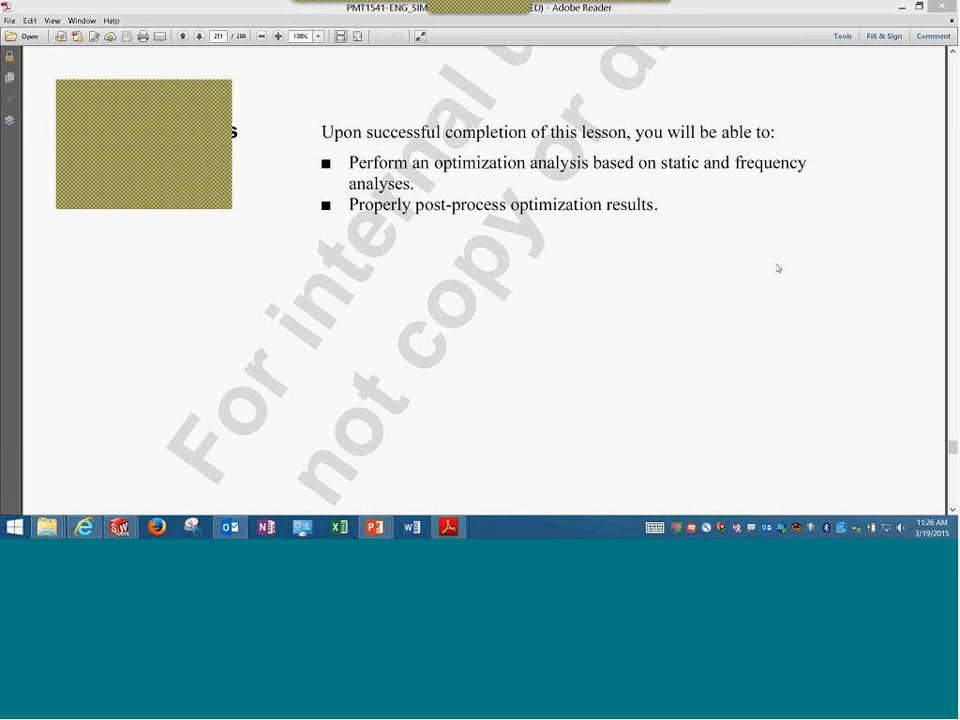
{"action": "scroll", "coordinate": [776, 270], "scroll_direction": "up", "scroll_amount": 4}
{"action": "scroll", "coordinate": [778, 272], "scroll_direction": "down", "scroll_amount": 7}
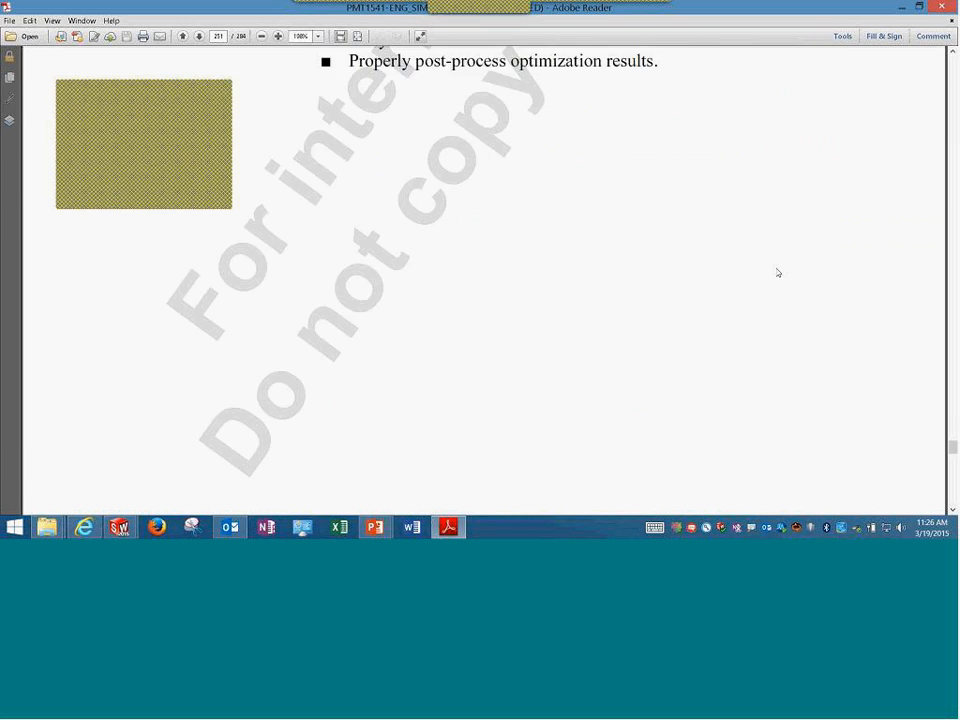
{"action": "scroll", "coordinate": [778, 272], "scroll_direction": "down", "scroll_amount": 5}
{"action": "scroll", "coordinate": [720, 261], "scroll_direction": "down", "scroll_amount": 15}
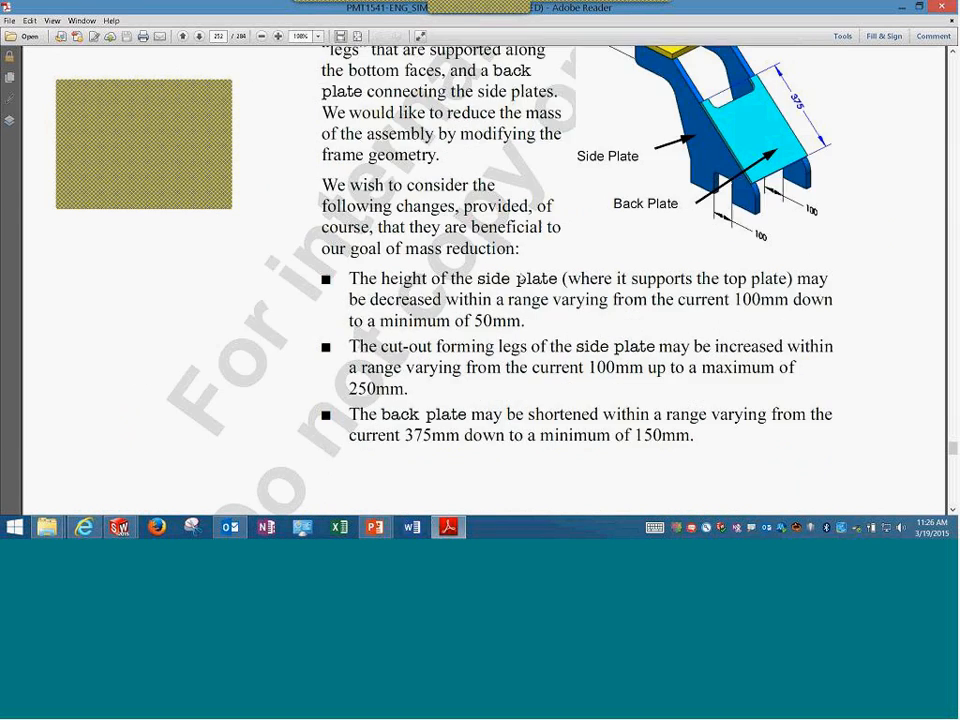
{"action": "scroll", "coordinate": [520, 269], "scroll_direction": "down", "scroll_amount": 8}
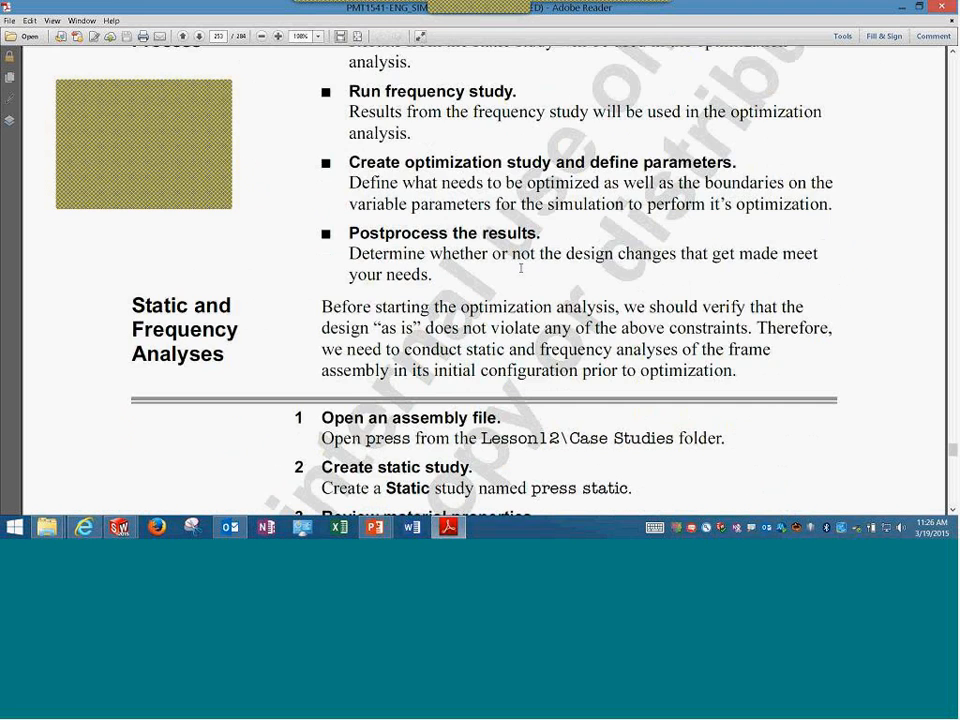
{"action": "scroll", "coordinate": [523, 272], "scroll_direction": "down", "scroll_amount": 10}
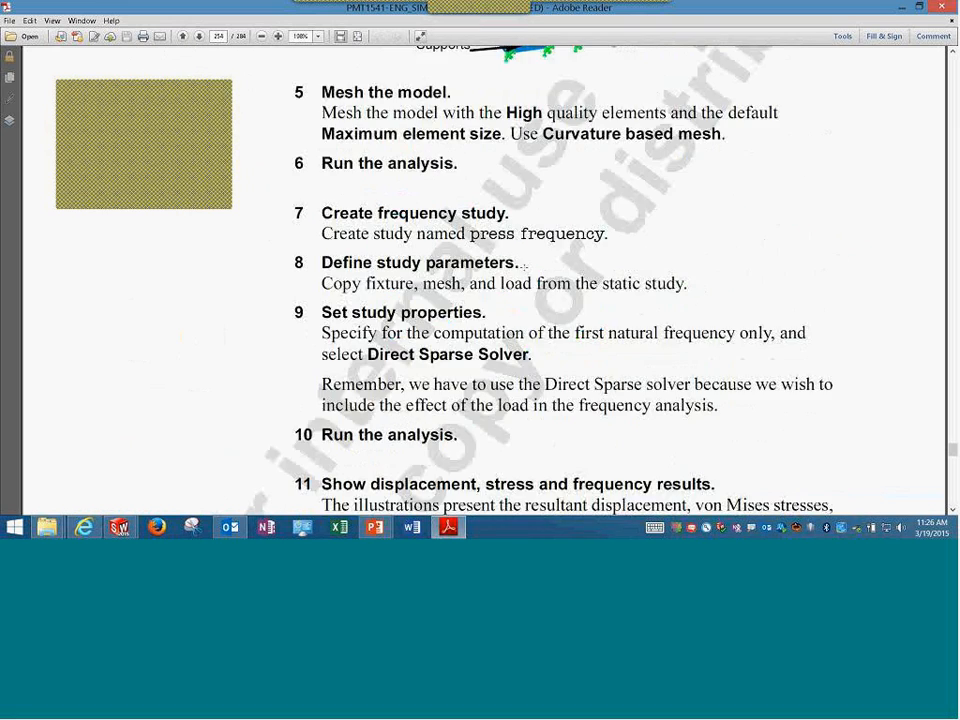
{"action": "scroll", "coordinate": [524, 265], "scroll_direction": "down", "scroll_amount": 10}
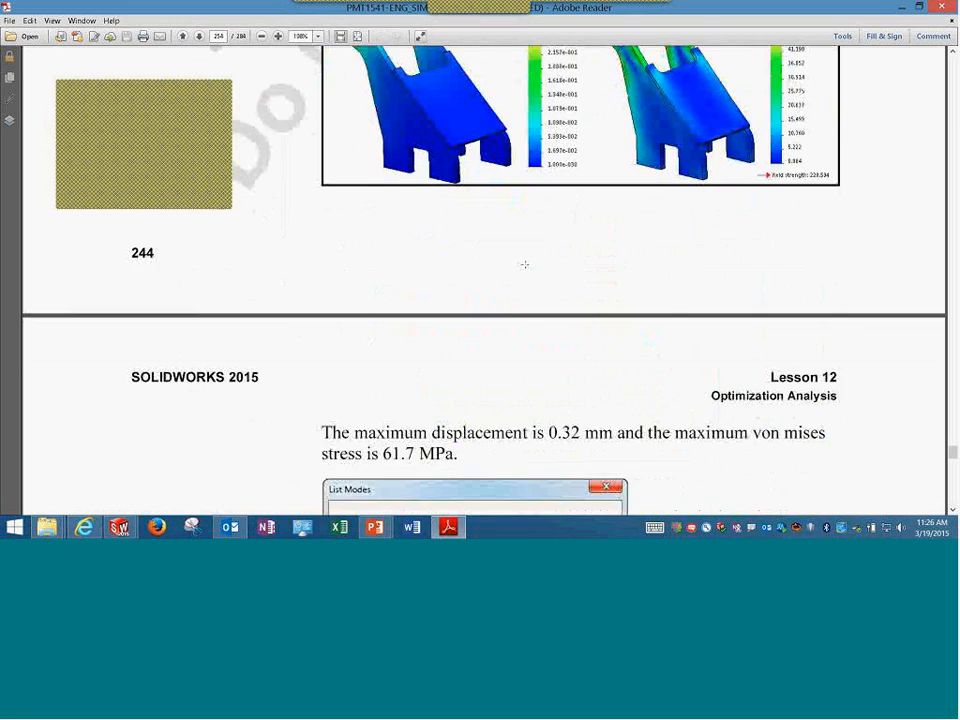
{"action": "scroll", "coordinate": [524, 264], "scroll_direction": "down", "scroll_amount": 10}
{"action": "scroll", "coordinate": [524, 264], "scroll_direction": "up", "scroll_amount": 6}
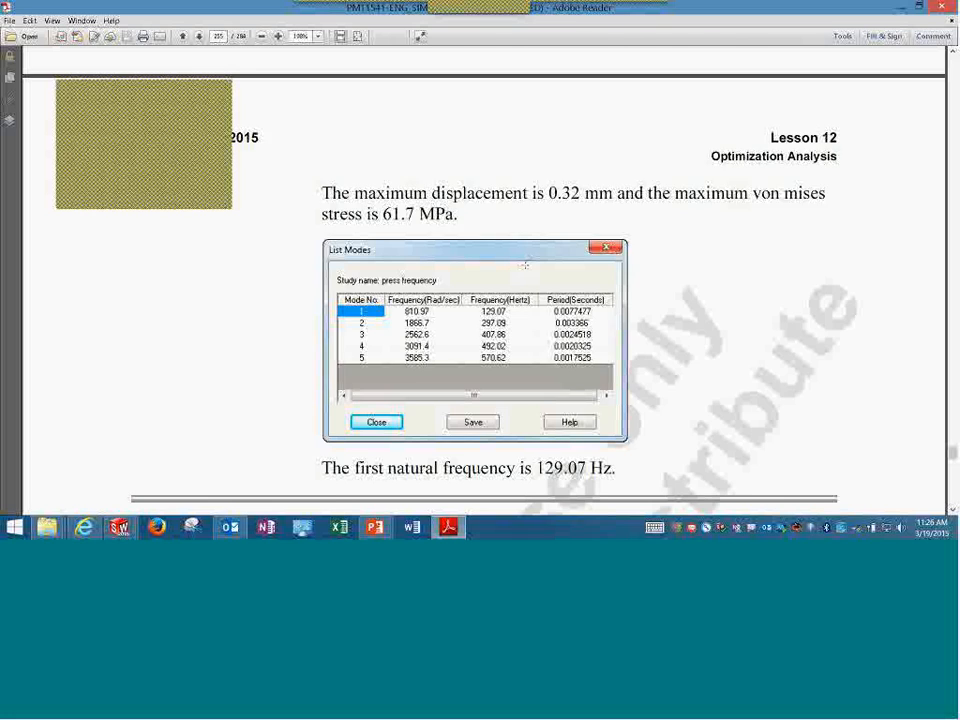
{"action": "scroll", "coordinate": [524, 264], "scroll_direction": "down", "scroll_amount": 10}
{"action": "scroll", "coordinate": [524, 264], "scroll_direction": "up", "scroll_amount": 2}
- Read how optimization constraints and goals work, and how the press optimization study and its mass goal are defined
{"action": "scroll", "coordinate": [524, 263], "scroll_direction": "down", "scroll_amount": 10}
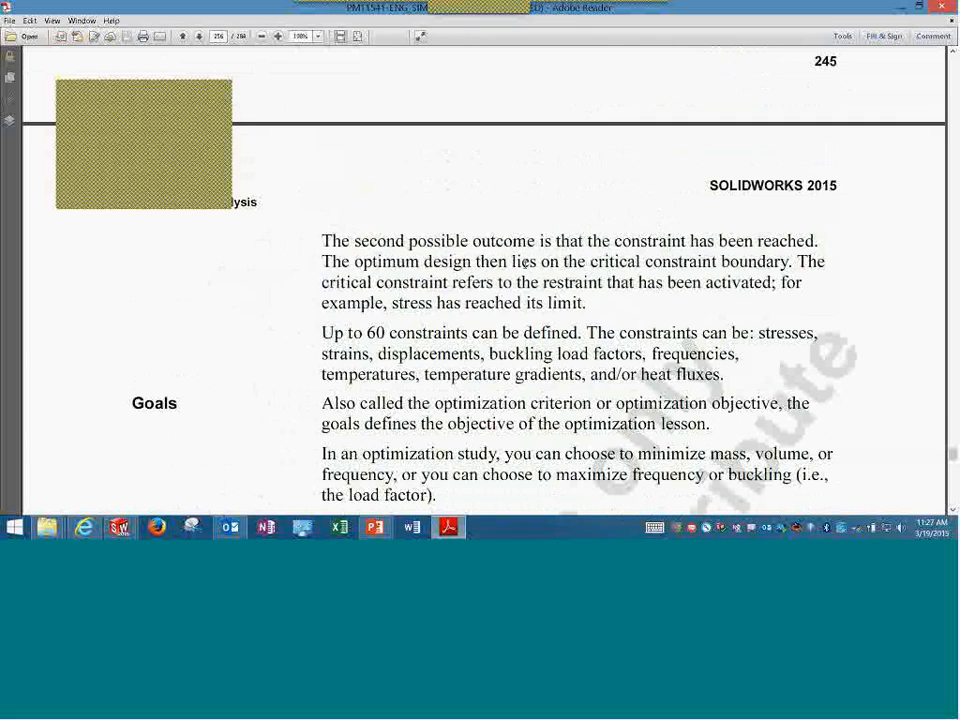
{"action": "scroll", "coordinate": [524, 263], "scroll_direction": "down", "scroll_amount": 3}
{"action": "scroll", "coordinate": [526, 262], "scroll_direction": "down", "scroll_amount": 3}
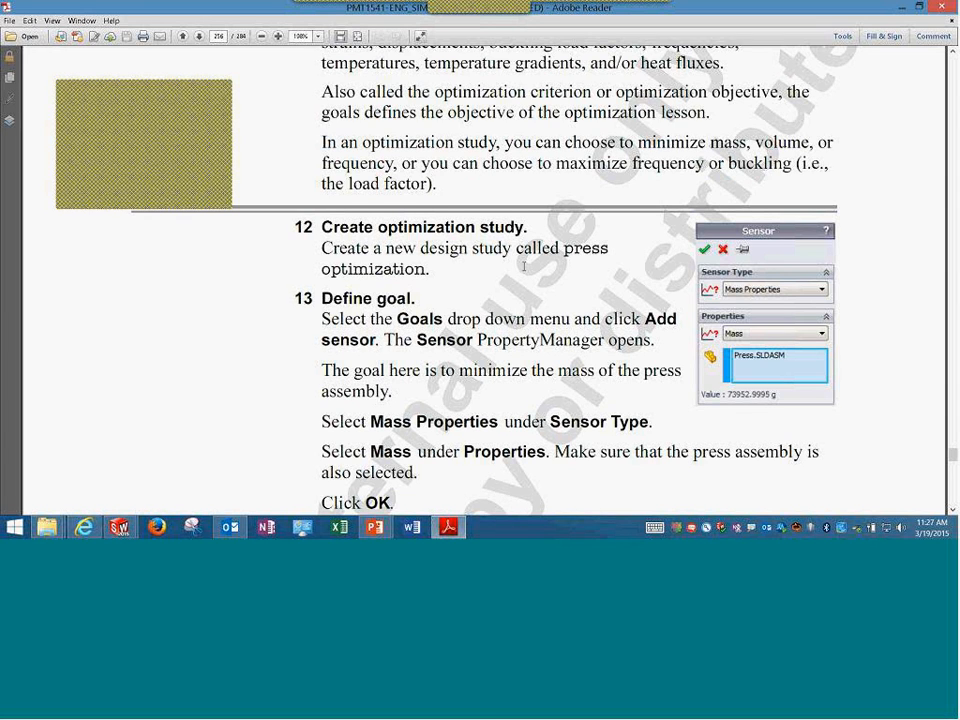
{"action": "scroll", "coordinate": [523, 266], "scroll_direction": "down", "scroll_amount": 1}
{"action": "scroll", "coordinate": [523, 266], "scroll_direction": "down", "scroll_amount": 3}
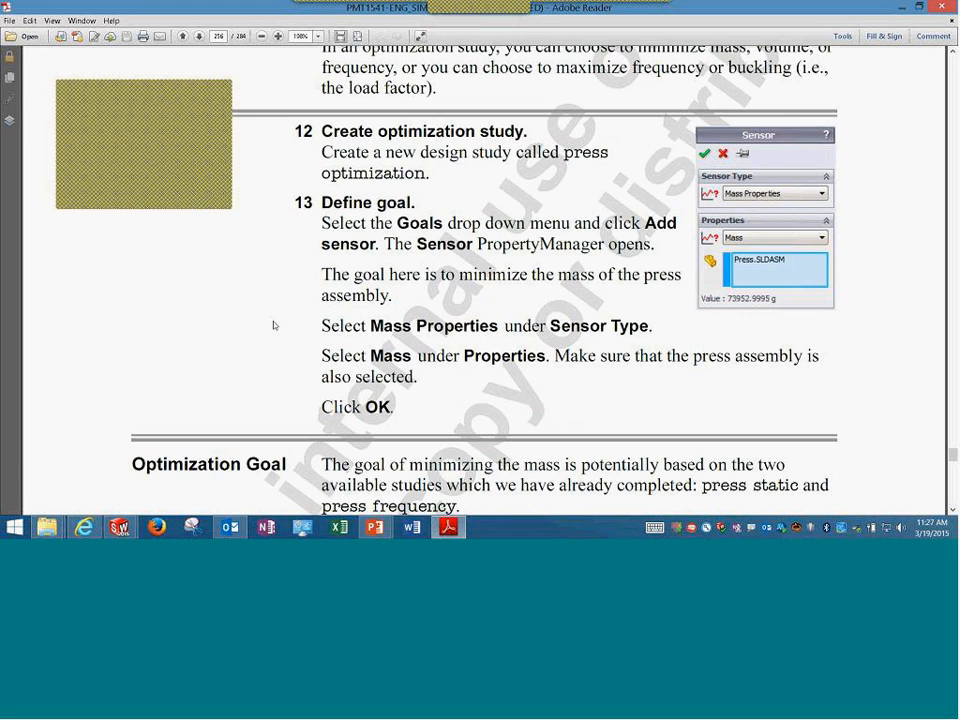
{"action": "scroll", "coordinate": [274, 325], "scroll_direction": "down", "scroll_amount": 2}
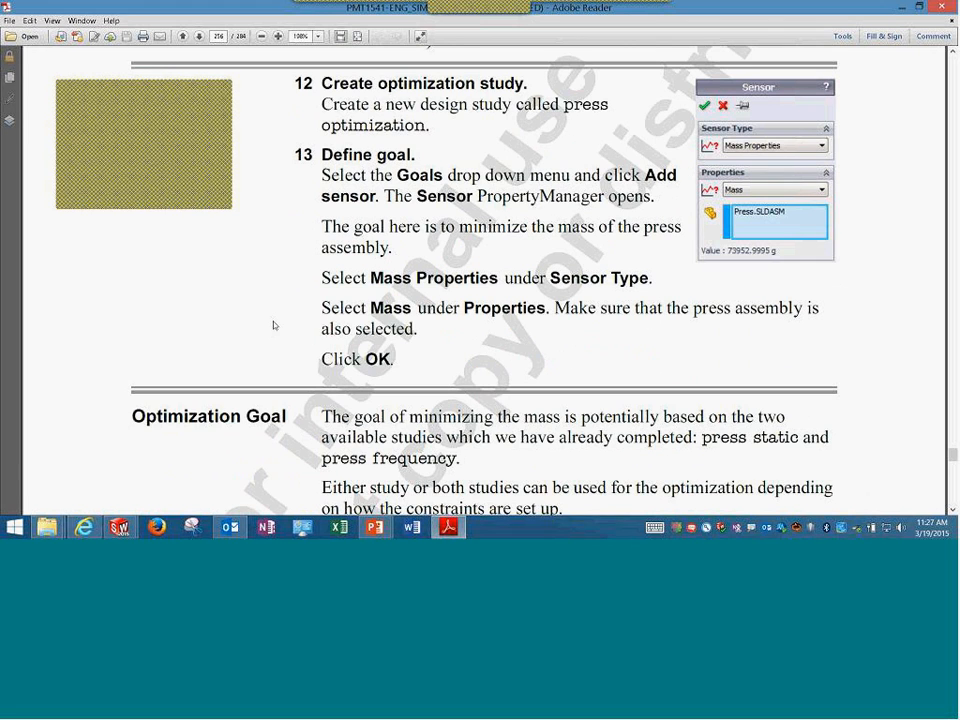
{"action": "scroll", "coordinate": [274, 325], "scroll_direction": "up", "scroll_amount": 2}
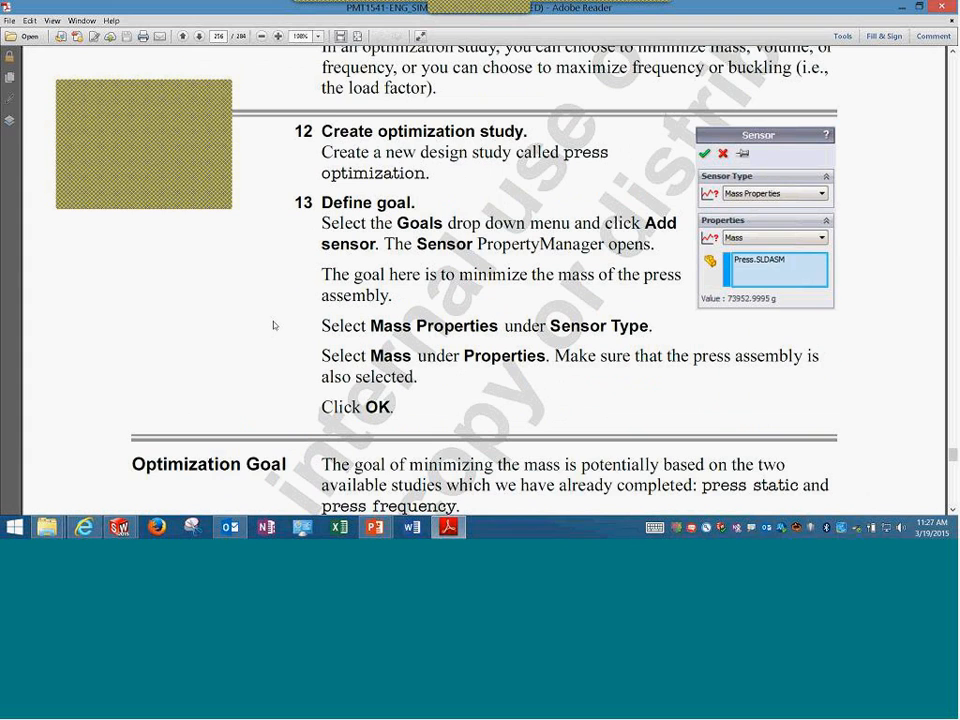
{"action": "scroll", "coordinate": [274, 325], "scroll_direction": "down", "scroll_amount": 7}
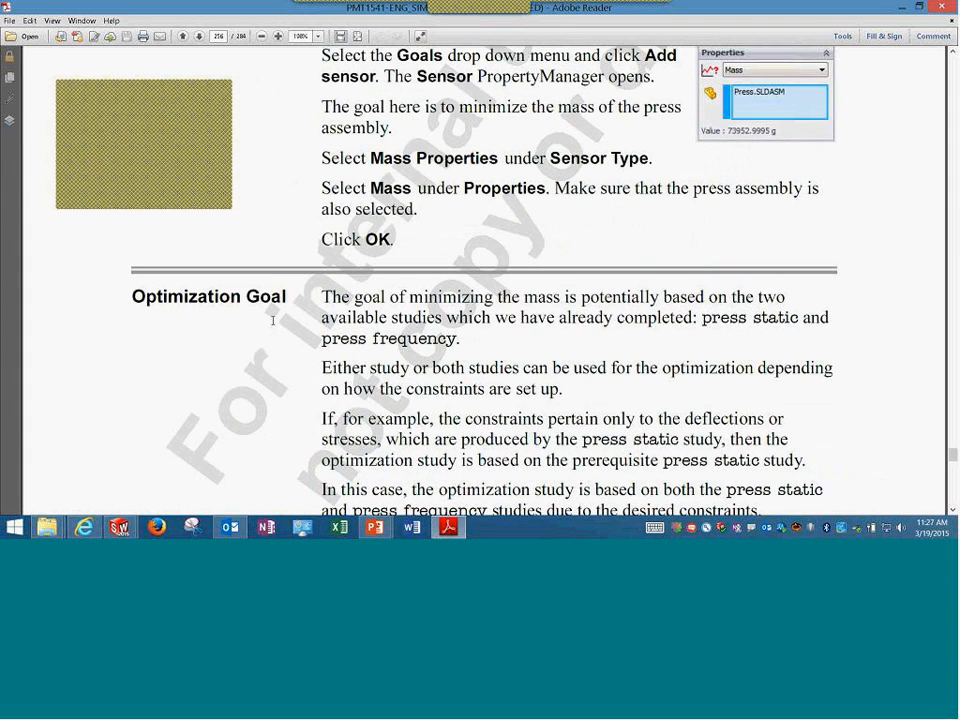
{"action": "scroll", "coordinate": [273, 320], "scroll_direction": "down", "scroll_amount": 1}
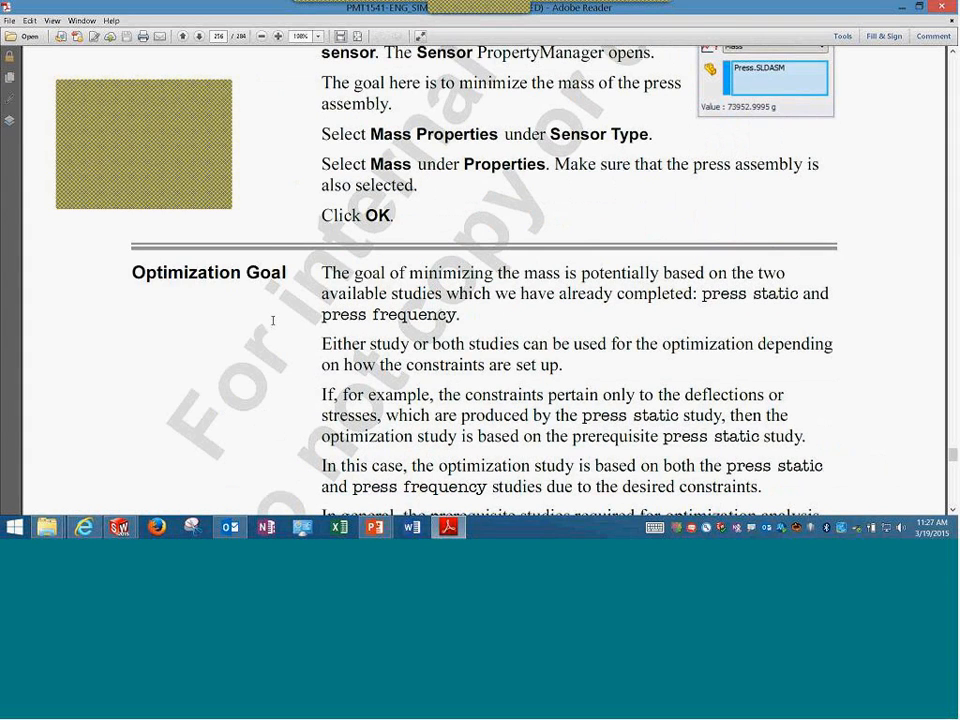
{"action": "scroll", "coordinate": [273, 320], "scroll_direction": "up", "scroll_amount": 2}
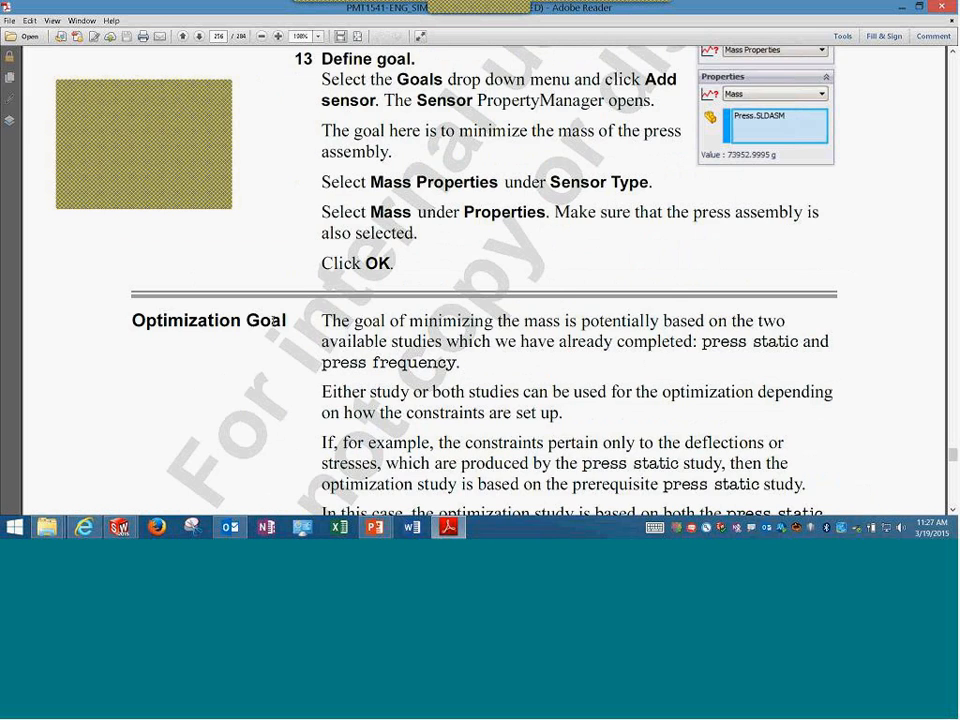
- Read through the stress and displacement constraint definitions, the optimization properties, the run step and the final design results
{"action": "scroll", "coordinate": [273, 320], "scroll_direction": "down", "scroll_amount": 10}
{"action": "scroll", "coordinate": [273, 320], "scroll_direction": "down", "scroll_amount": 20}
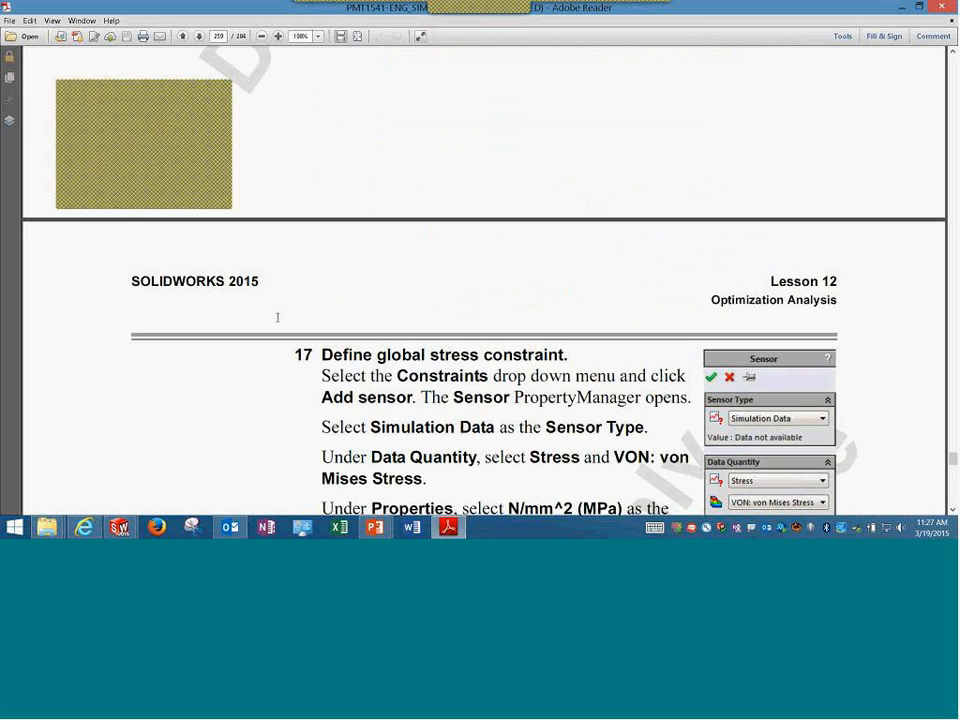
{"action": "scroll", "coordinate": [277, 317], "scroll_direction": "down", "scroll_amount": 8}
{"action": "scroll", "coordinate": [277, 317], "scroll_direction": "down", "scroll_amount": 10}
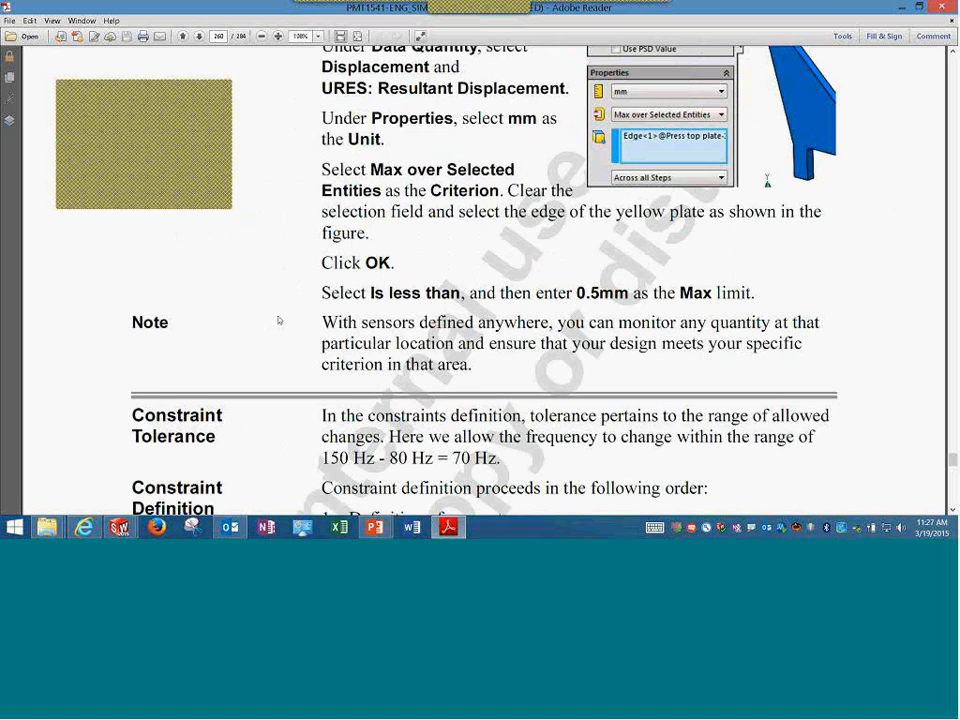
{"action": "scroll", "coordinate": [277, 316], "scroll_direction": "down", "scroll_amount": 12}
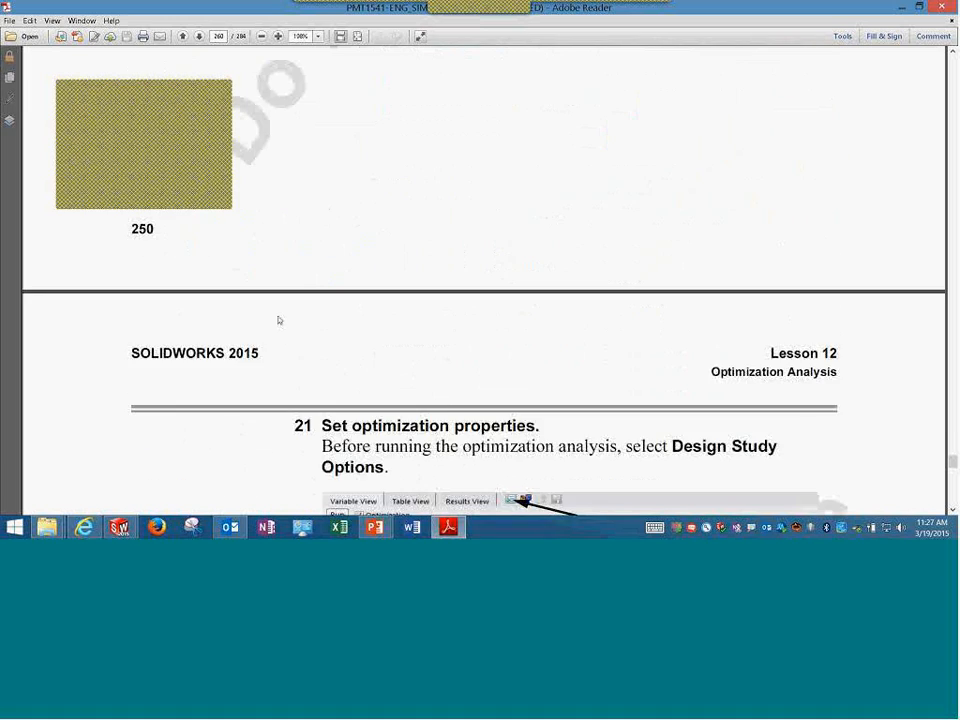
{"action": "scroll", "coordinate": [279, 320], "scroll_direction": "down", "scroll_amount": 15}
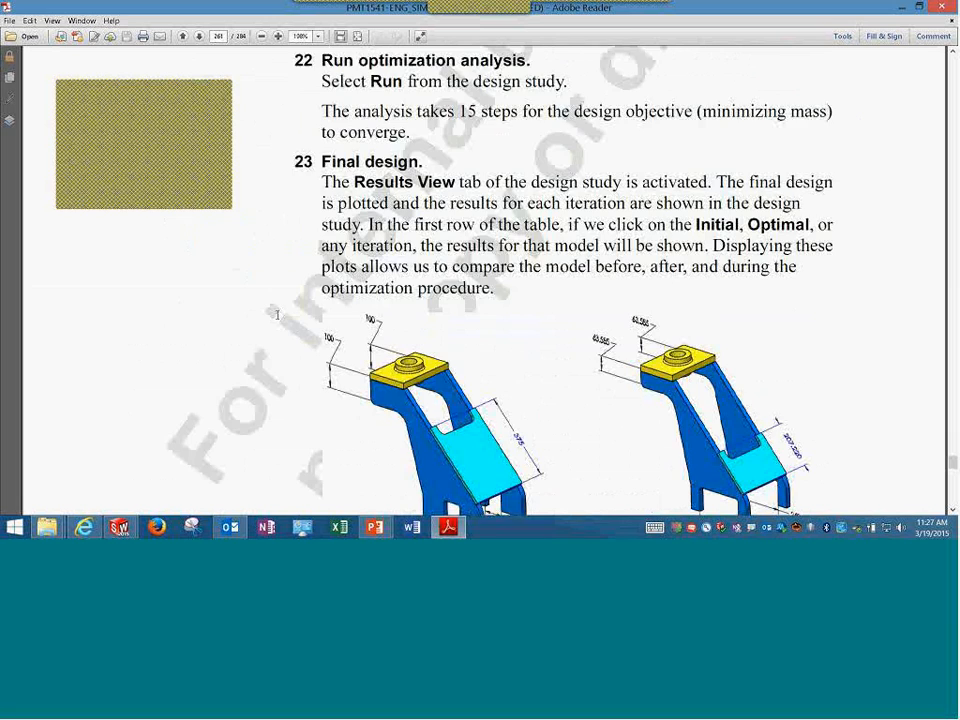
{"action": "scroll", "coordinate": [277, 316], "scroll_direction": "down", "scroll_amount": 20}
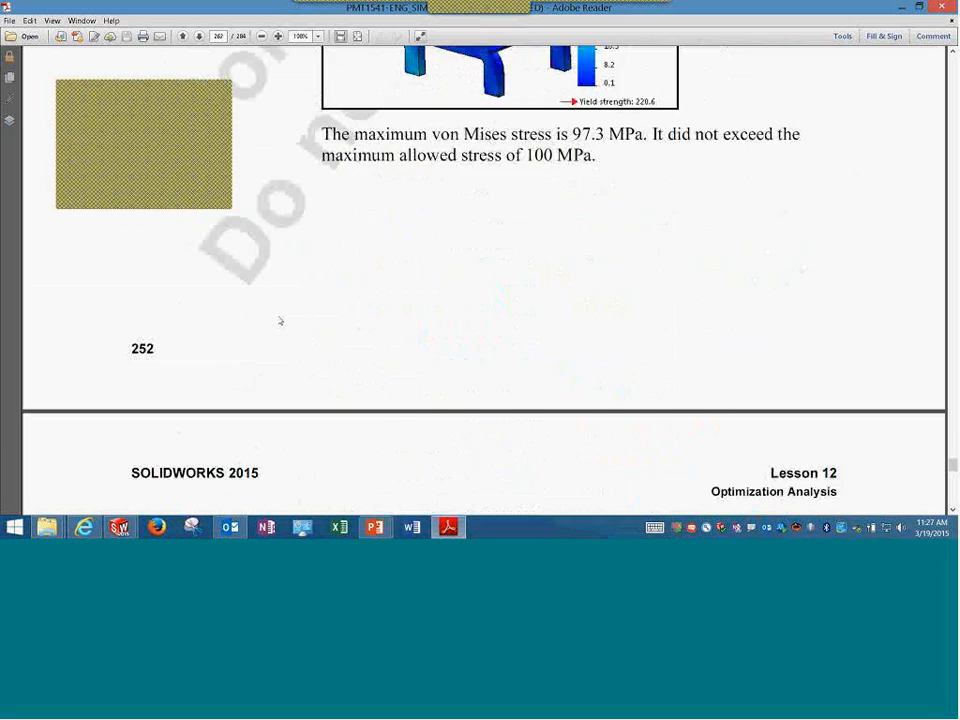
- Examine the manual's sections on the optimized design's mass properties and the local trend graphs for back plate length
{"action": "scroll", "coordinate": [280, 321], "scroll_direction": "down", "scroll_amount": 10}
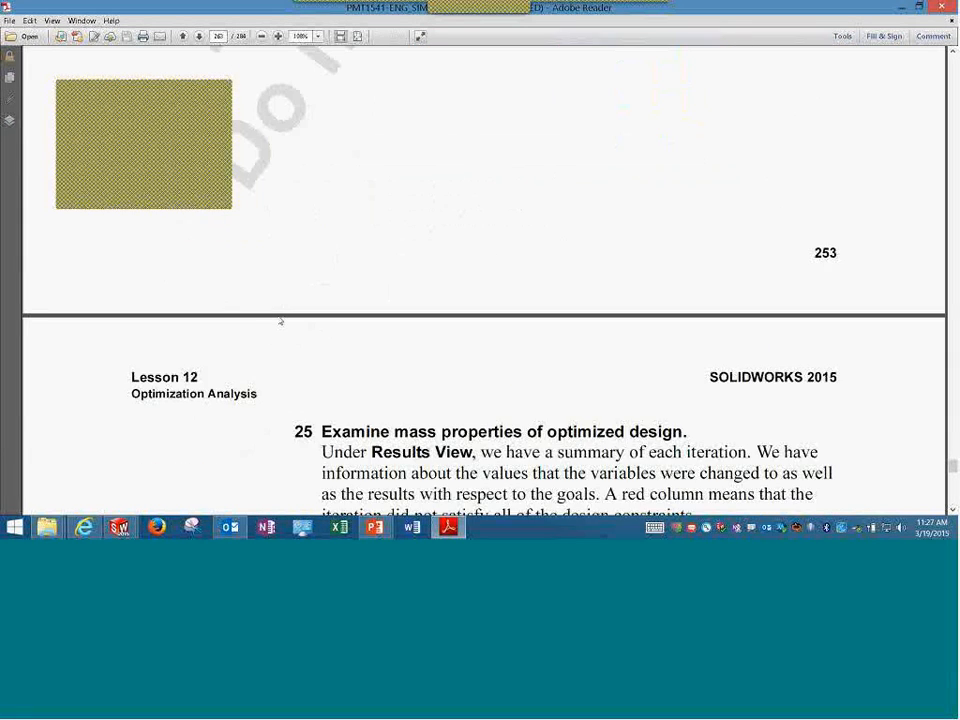
{"action": "scroll", "coordinate": [280, 321], "scroll_direction": "down", "scroll_amount": 15}
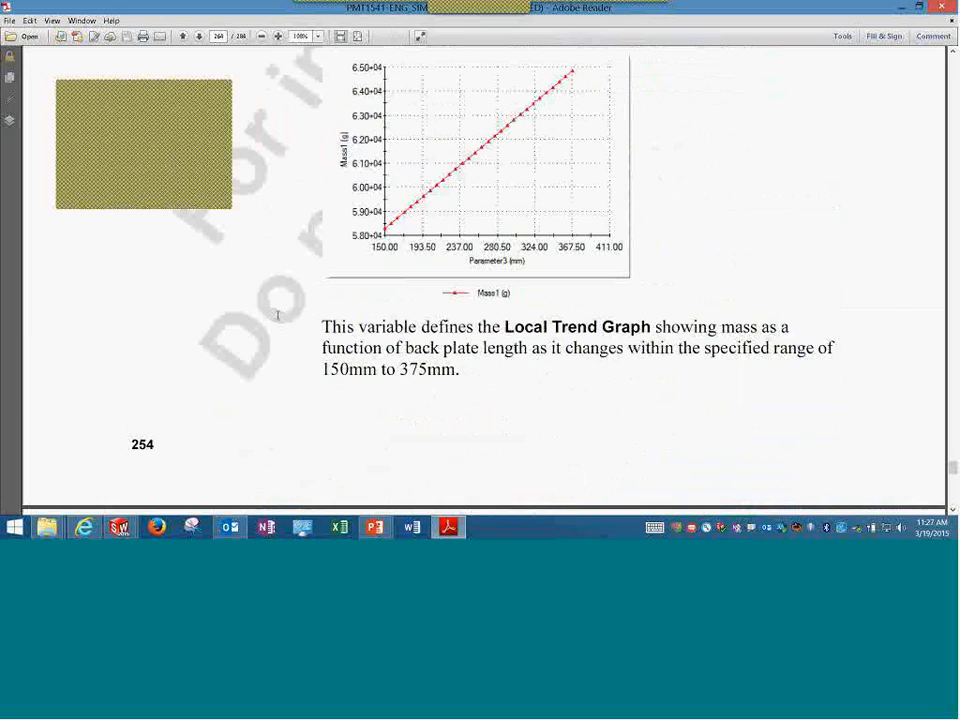
{"action": "scroll", "coordinate": [277, 316], "scroll_direction": "down", "scroll_amount": 5}
{"action": "scroll", "coordinate": [279, 320], "scroll_direction": "down", "scroll_amount": 12}
{"action": "scroll", "coordinate": [280, 321], "scroll_direction": "up", "scroll_amount": 4}
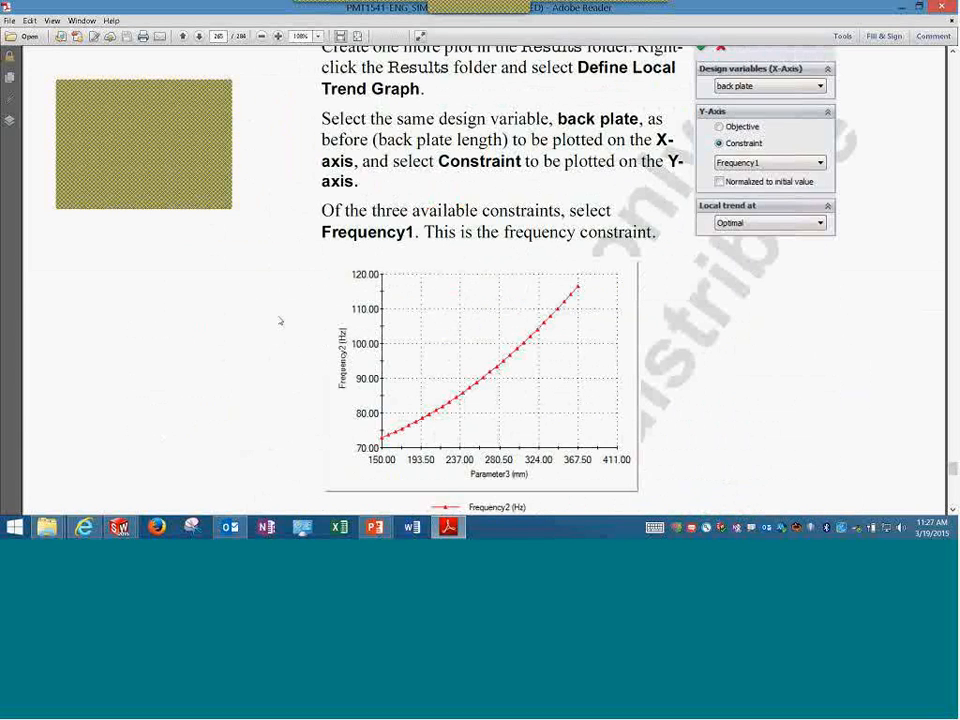
{"action": "scroll", "coordinate": [280, 321], "scroll_direction": "down", "scroll_amount": 2}
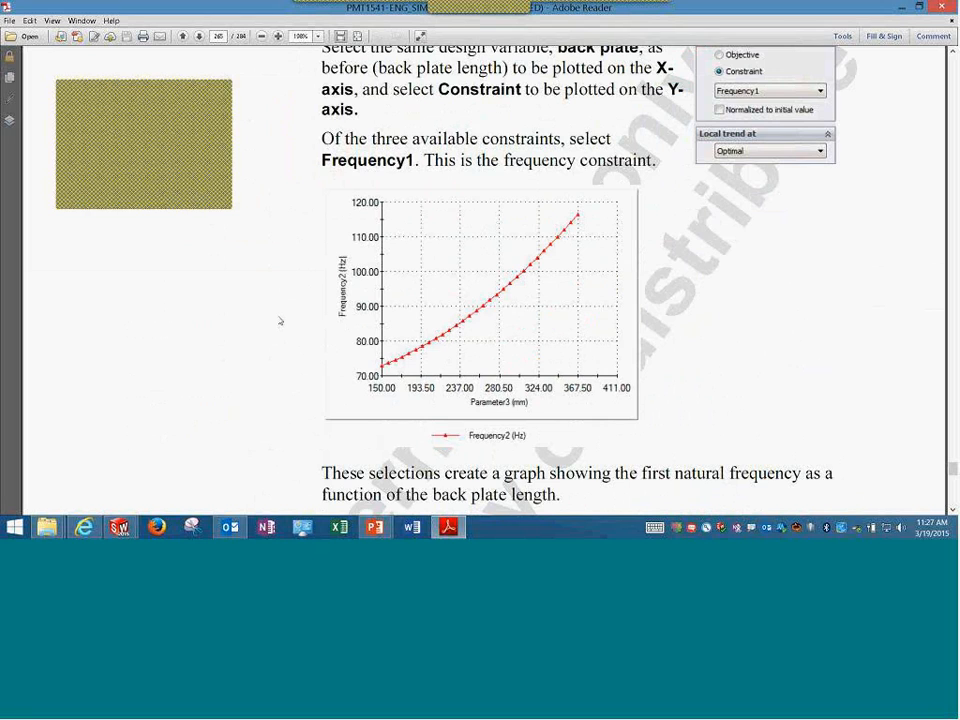
{"action": "scroll", "coordinate": [280, 321], "scroll_direction": "down", "scroll_amount": 5}
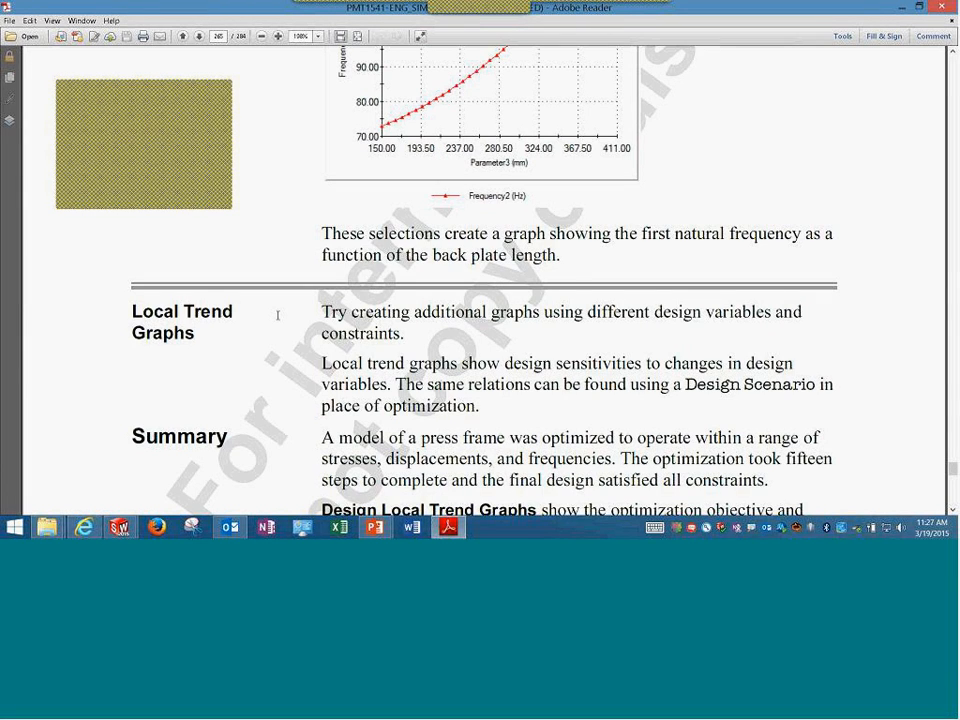
{"action": "scroll", "coordinate": [278, 315], "scroll_direction": "down", "scroll_amount": 1}
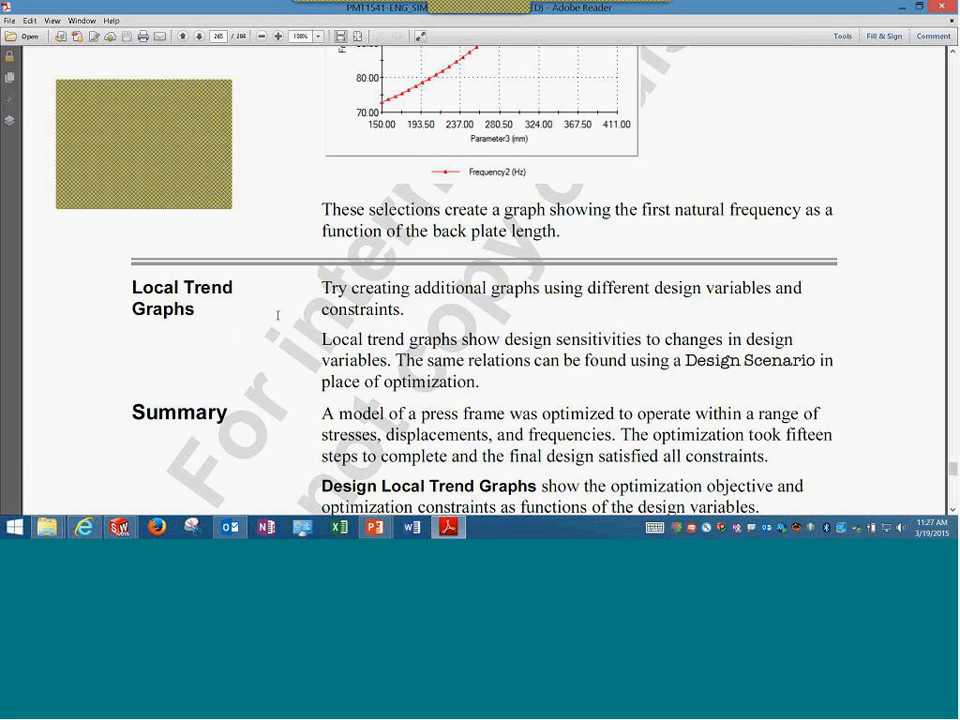
- Read the Lesson 12 summary and the introduction to Exercise 14 on optimizing a cantilever bracket
{"action": "scroll", "coordinate": [278, 315], "scroll_direction": "down", "scroll_amount": 3}
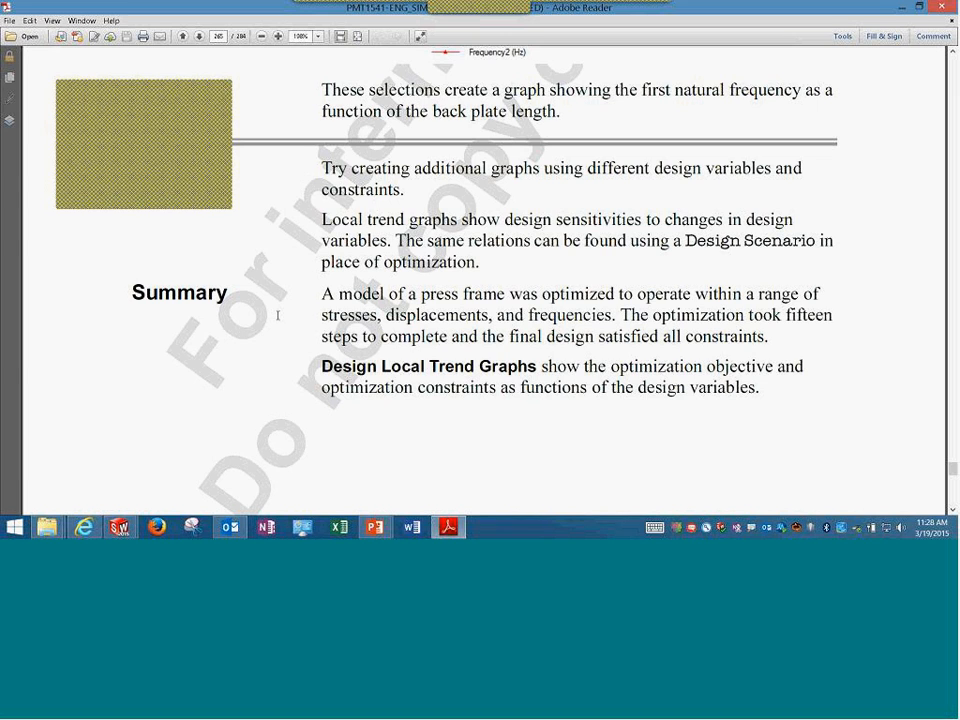
{"action": "scroll", "coordinate": [278, 316], "scroll_direction": "down", "scroll_amount": 5}
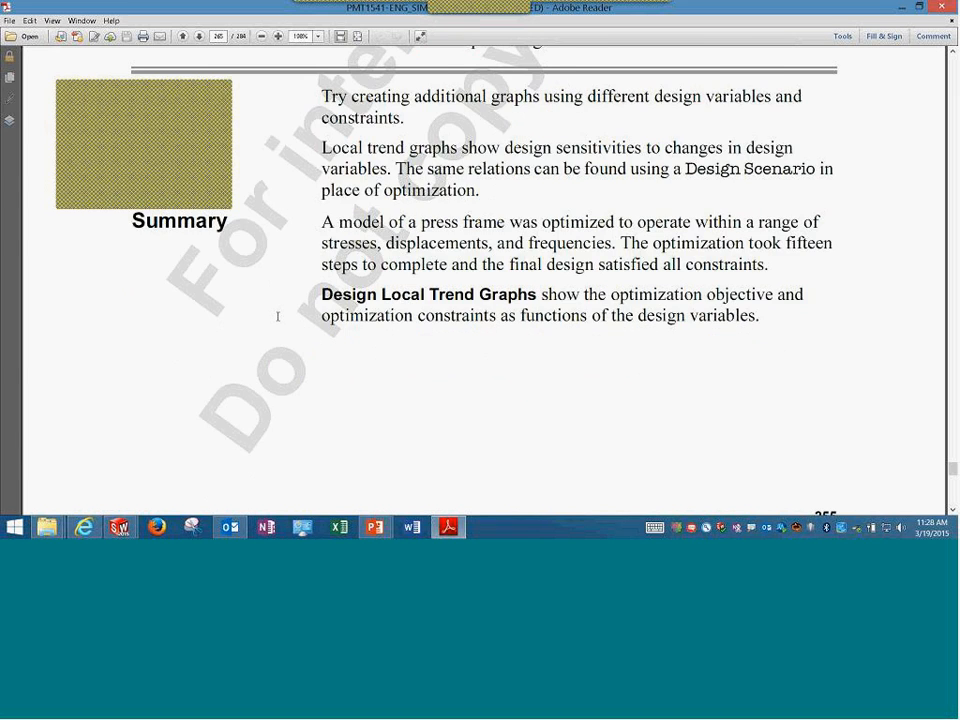
{"action": "scroll", "coordinate": [278, 316], "scroll_direction": "down", "scroll_amount": 1}
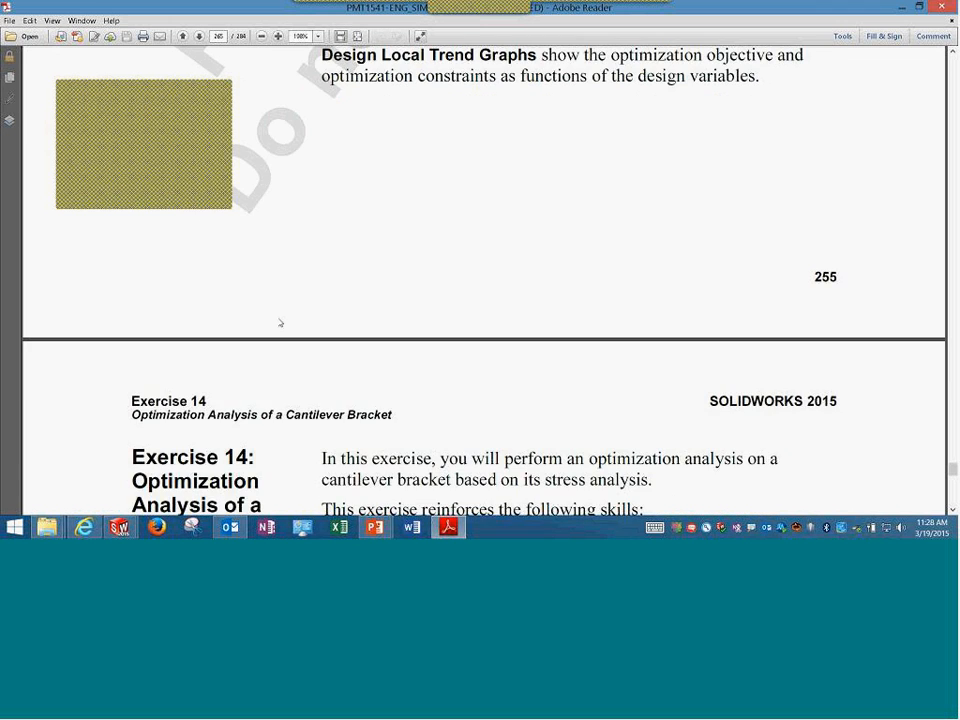
{"action": "scroll", "coordinate": [280, 323], "scroll_direction": "down", "scroll_amount": 10}
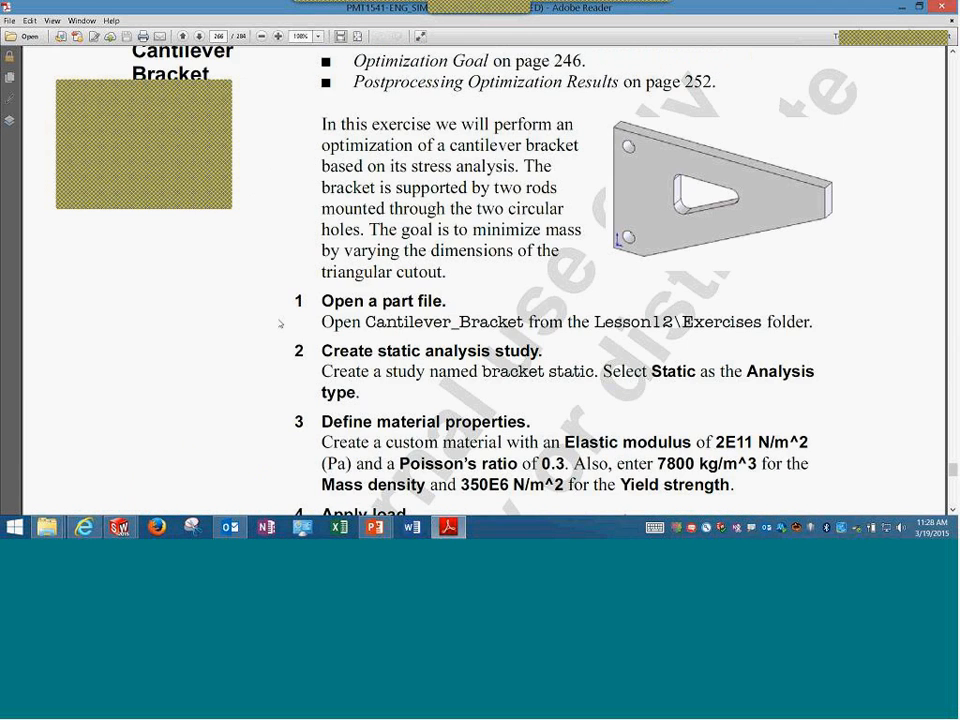
- Read through the rest of the cantilever bracket exercise and the Exercise 15 heat sink problem description and loading conditions
{"action": "scroll", "coordinate": [281, 323], "scroll_direction": "down", "scroll_amount": 20}
{"action": "scroll", "coordinate": [283, 322], "scroll_direction": "down", "scroll_amount": 12}
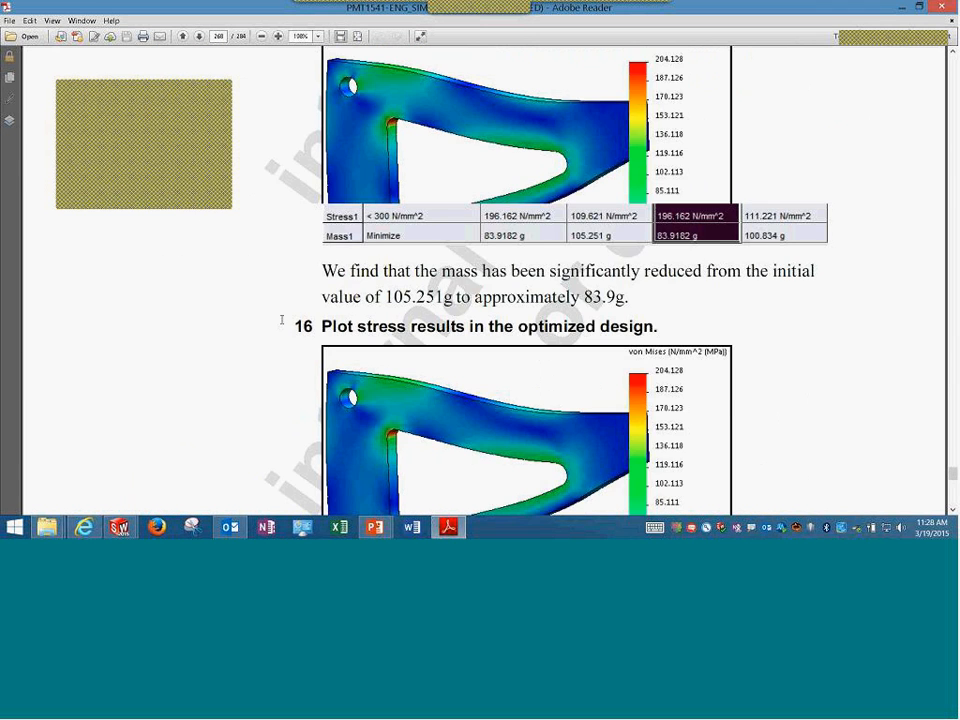
{"action": "scroll", "coordinate": [282, 320], "scroll_direction": "down", "scroll_amount": 12}
{"action": "scroll", "coordinate": [282, 319], "scroll_direction": "up", "scroll_amount": 15}
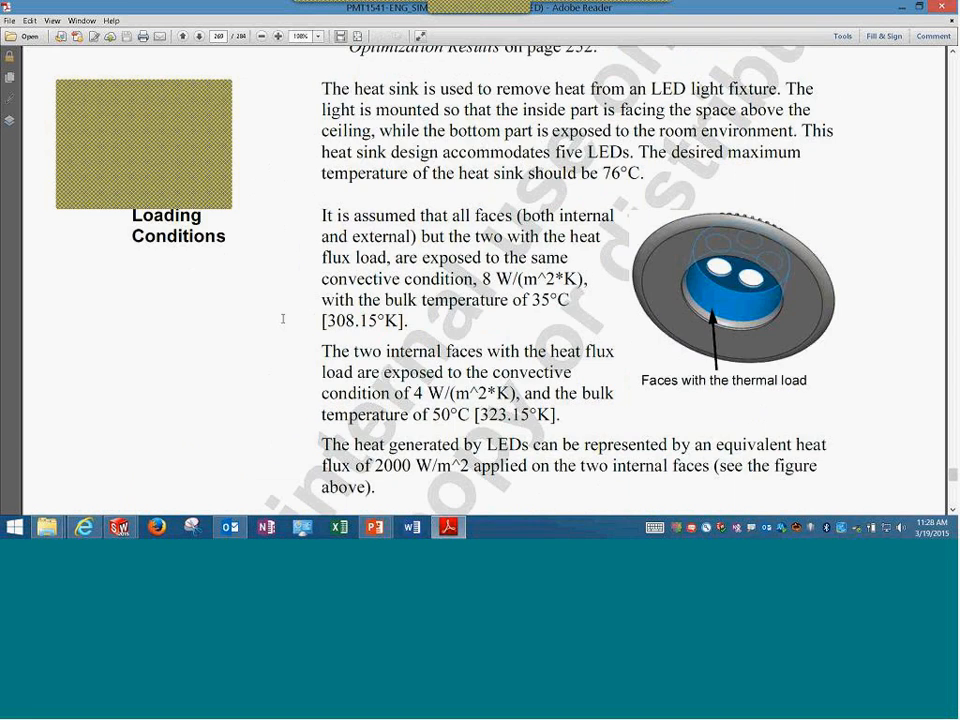
{"action": "scroll", "coordinate": [283, 319], "scroll_direction": "down", "scroll_amount": 10}
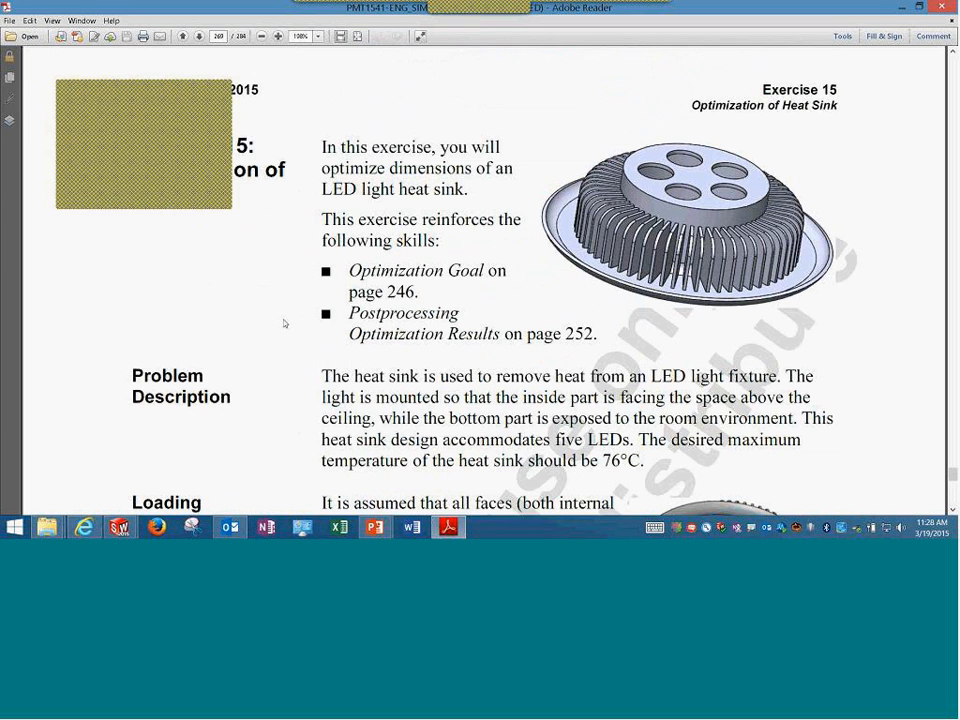
{"action": "scroll", "coordinate": [284, 323], "scroll_direction": "down", "scroll_amount": 2}
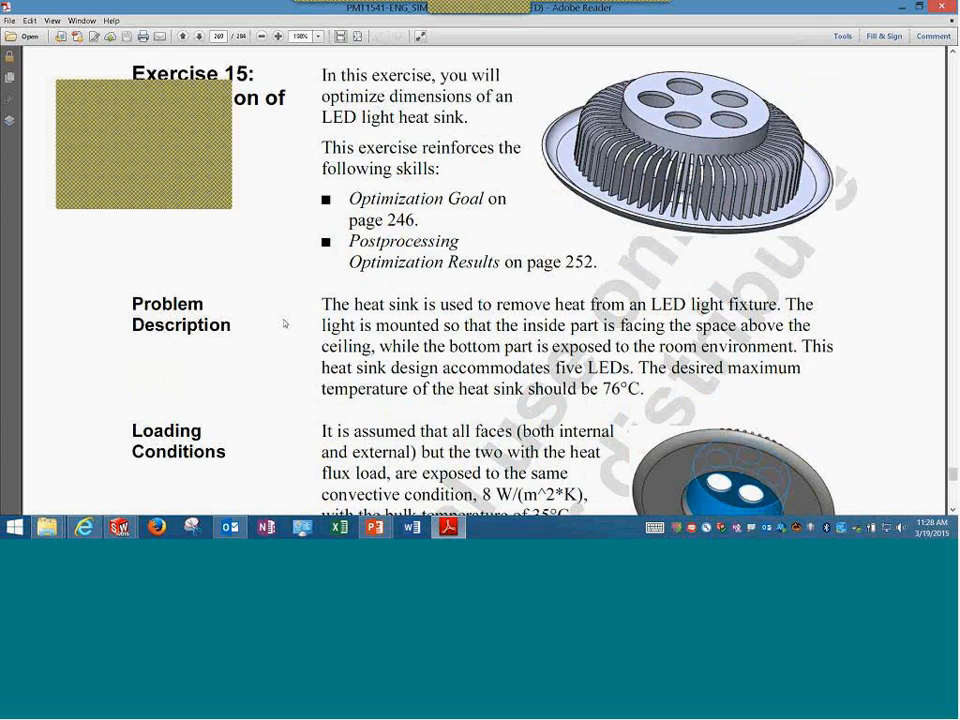
{"action": "scroll", "coordinate": [284, 323], "scroll_direction": "down", "scroll_amount": 20}
{"action": "scroll", "coordinate": [284, 320], "scroll_direction": "down", "scroll_amount": 20}
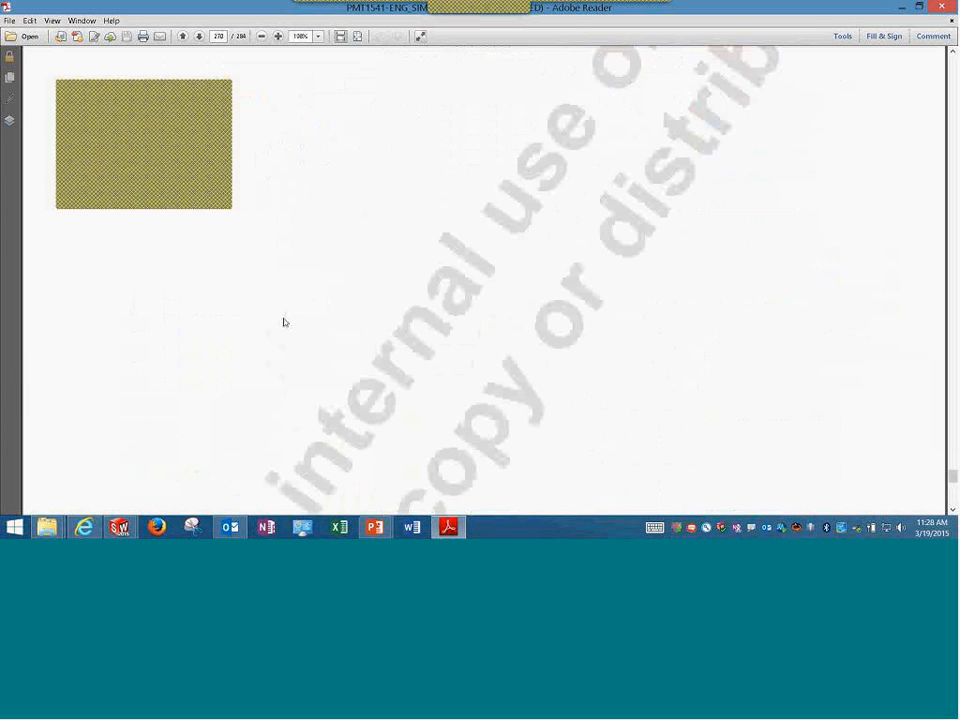
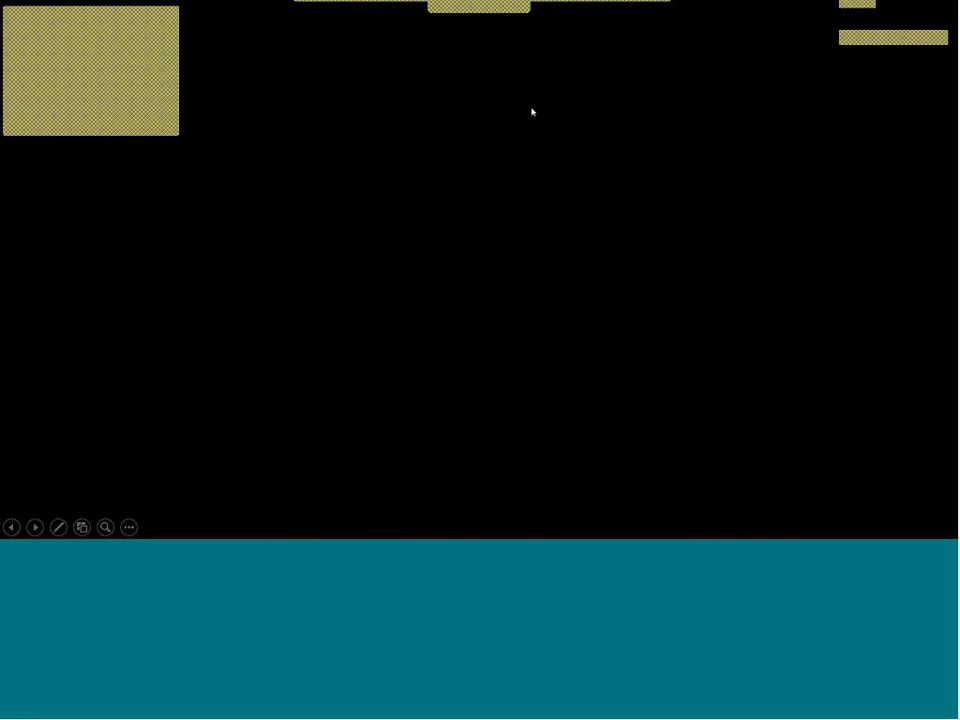
- Close the PowerPoint presentation without saving changes and read the pressure vessel lesson's objectives and stages in the manual
{"action": "left_click", "coordinate": [949, 7]}
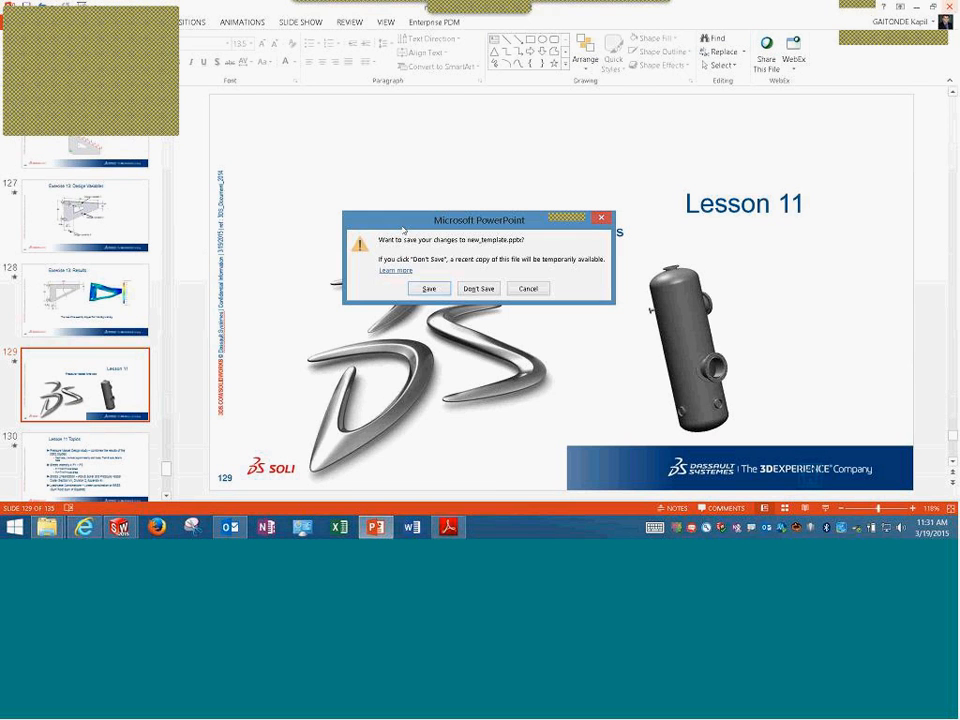
{"action": "left_click", "coordinate": [481, 290]}
{"action": "scroll", "coordinate": [387, 300], "scroll_direction": "down", "scroll_amount": 5}
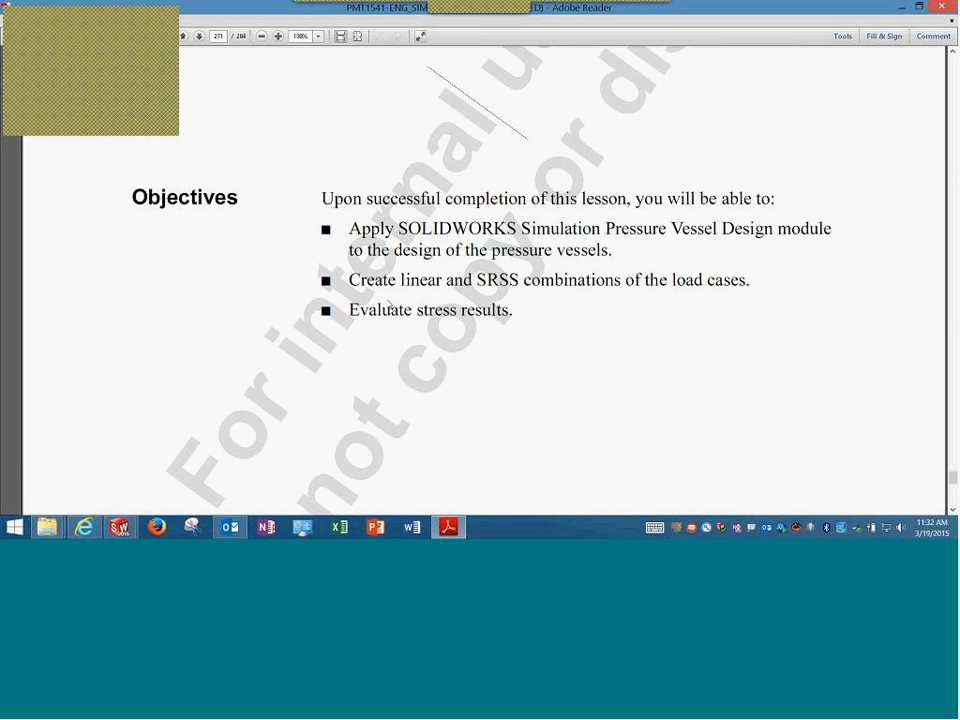
{"action": "scroll", "coordinate": [387, 300], "scroll_direction": "down", "scroll_amount": 10}
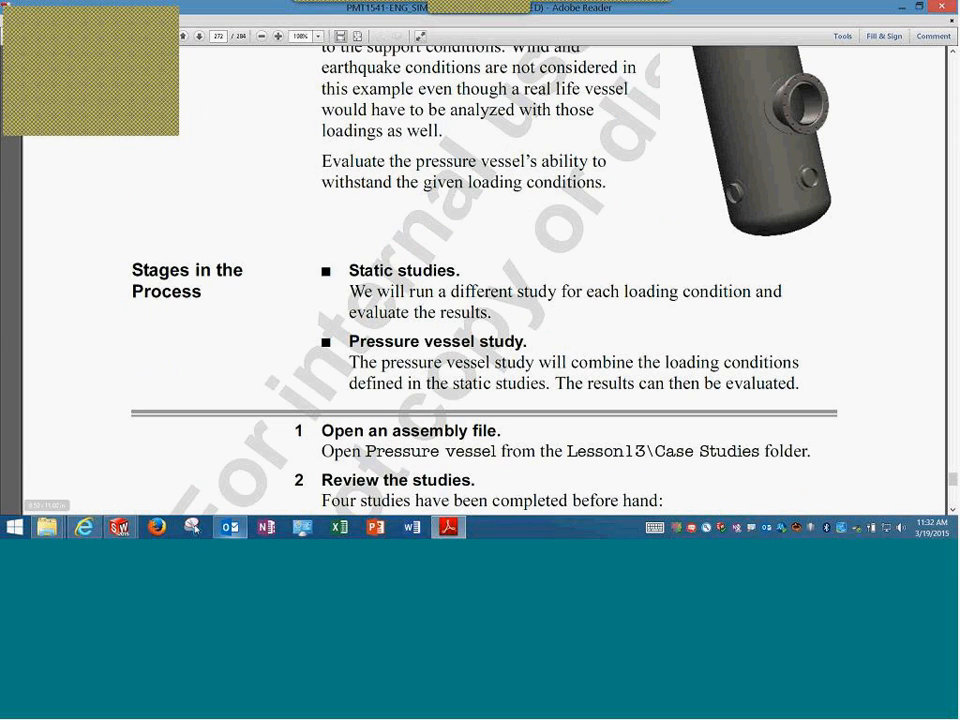
- Switch to the Press assembly in SOLIDWORKS and close it, saving all modified documents
{"action": "mouse_move", "coordinate": [131, 531]}
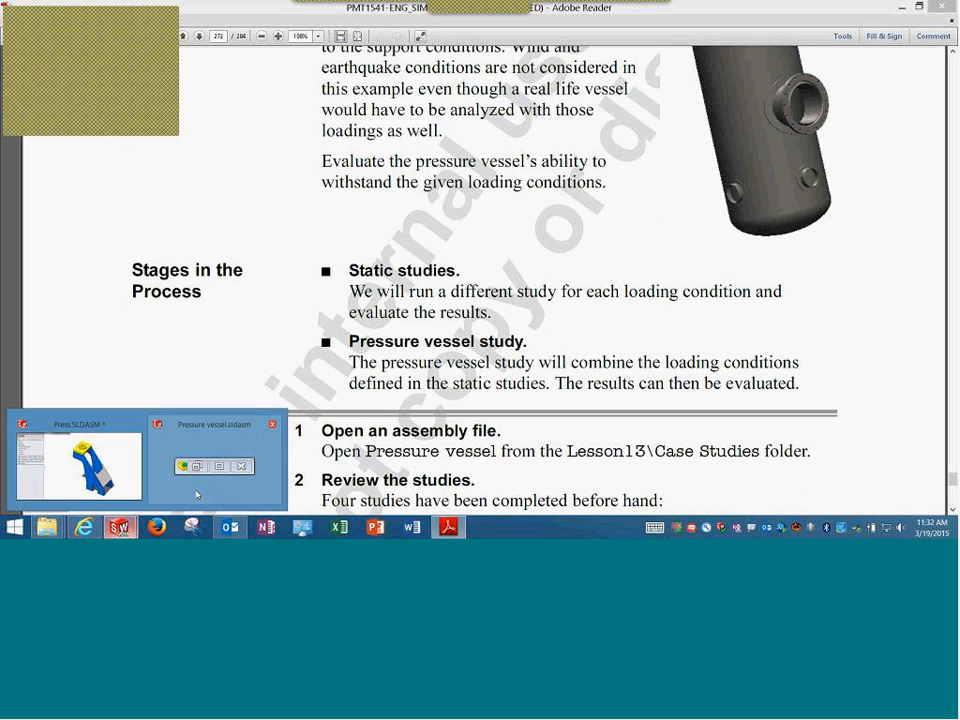
{"action": "left_click", "coordinate": [126, 490]}
{"action": "left_click", "coordinate": [949, 79]}
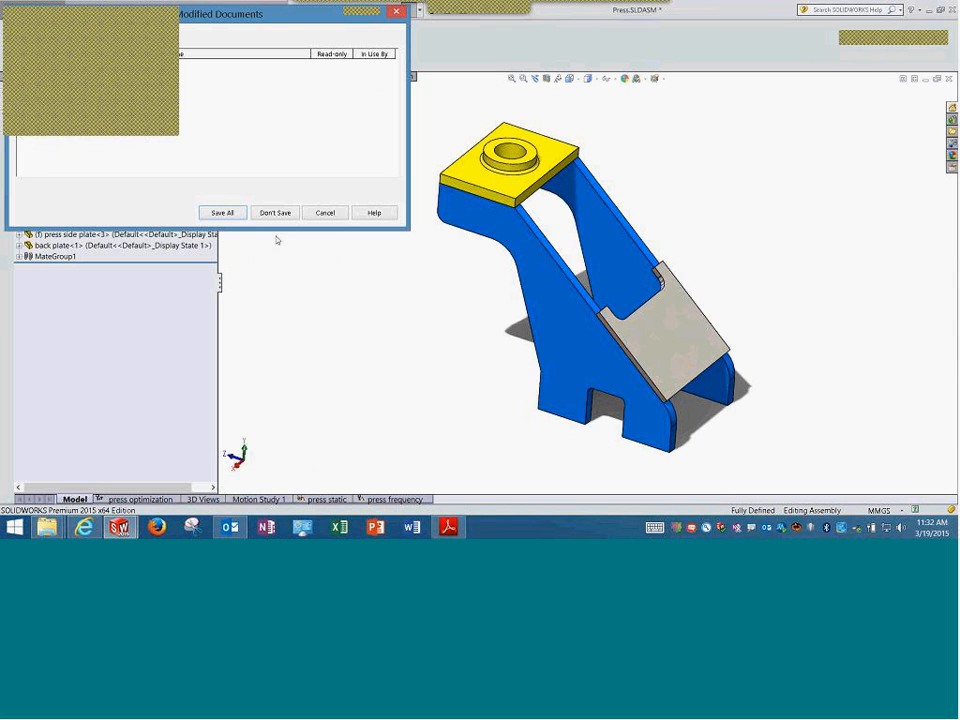
{"action": "left_click", "coordinate": [222, 213]}
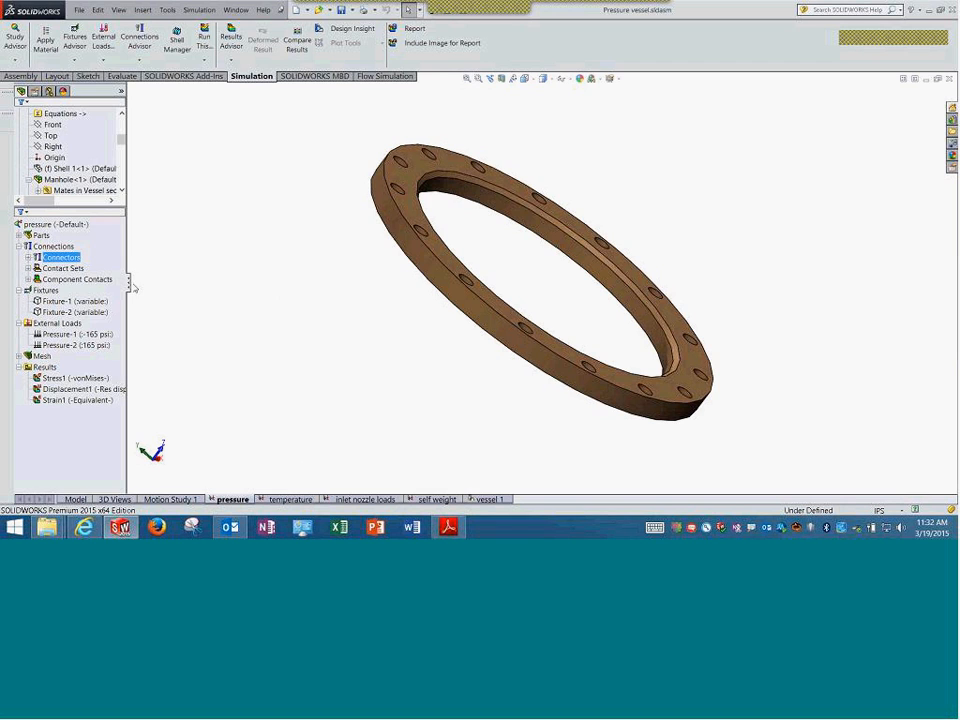
- Widen the study tree of the Pressure vessel assembly and review the parts included in the pressure study
{"action": "left_click_drag", "start_coordinate": [128, 283], "coordinate": [193, 283]}
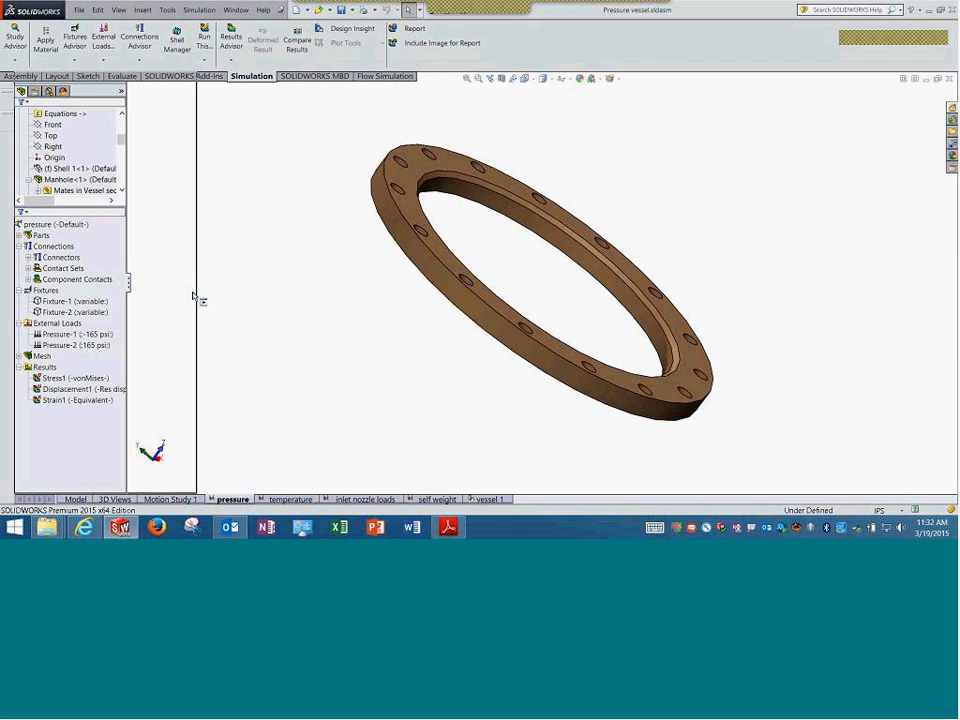
{"action": "double_click", "coordinate": [40, 234]}
{"action": "scroll", "coordinate": [67, 317], "scroll_direction": "down", "scroll_amount": 1}
{"action": "scroll", "coordinate": [67, 317], "scroll_direction": "up", "scroll_amount": 2}
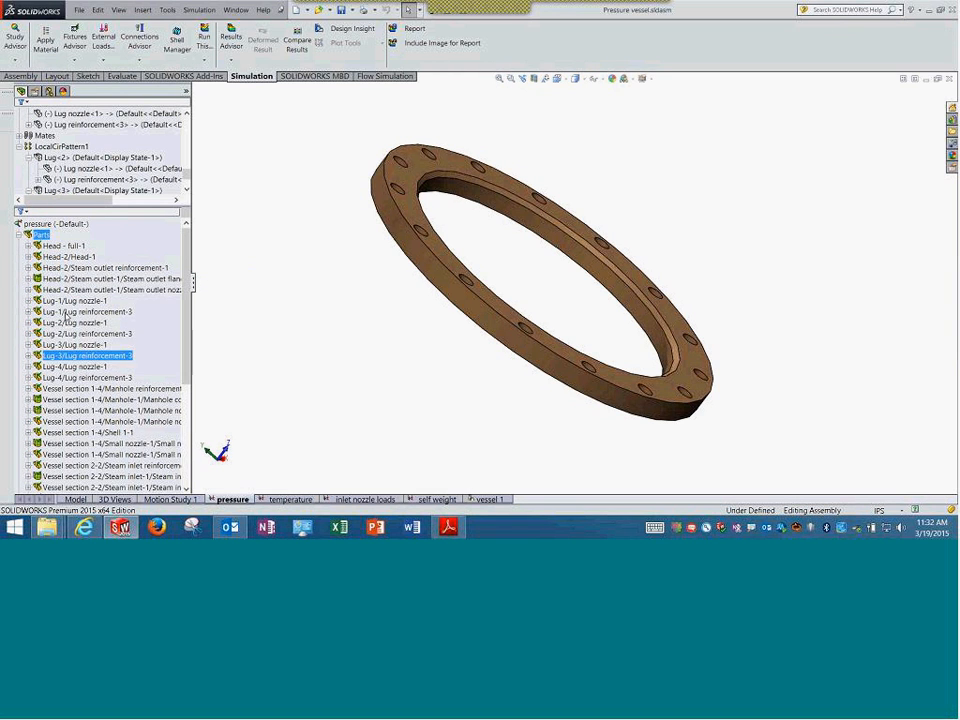
{"action": "left_click", "coordinate": [19, 235]}
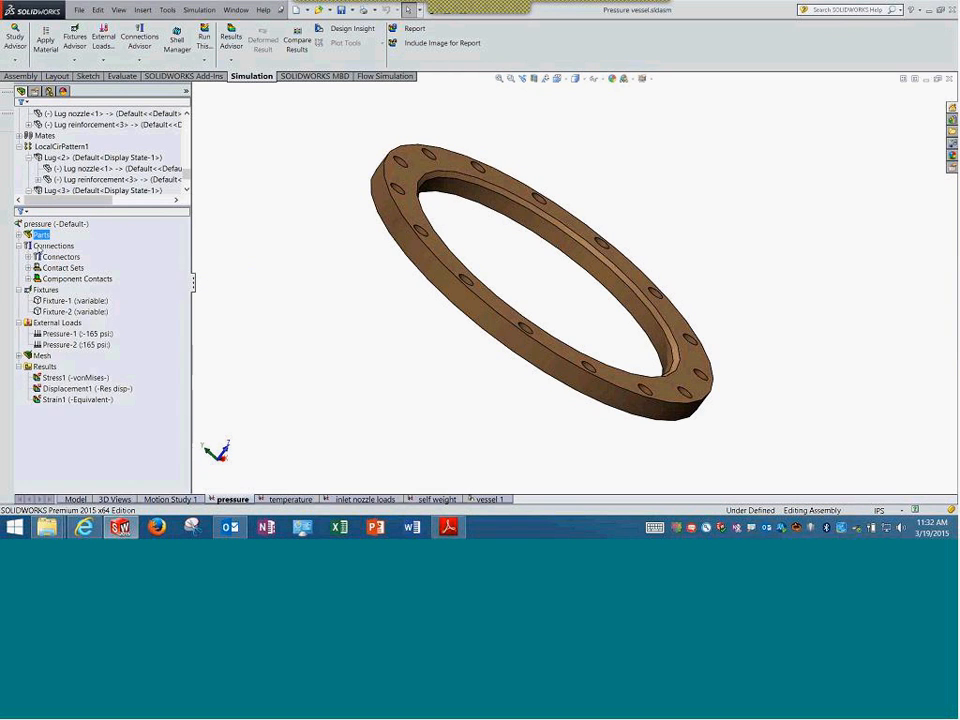
- Activate the temperature study and review its parts and setup on the pressure vessel model
{"action": "left_click", "coordinate": [282, 499]}
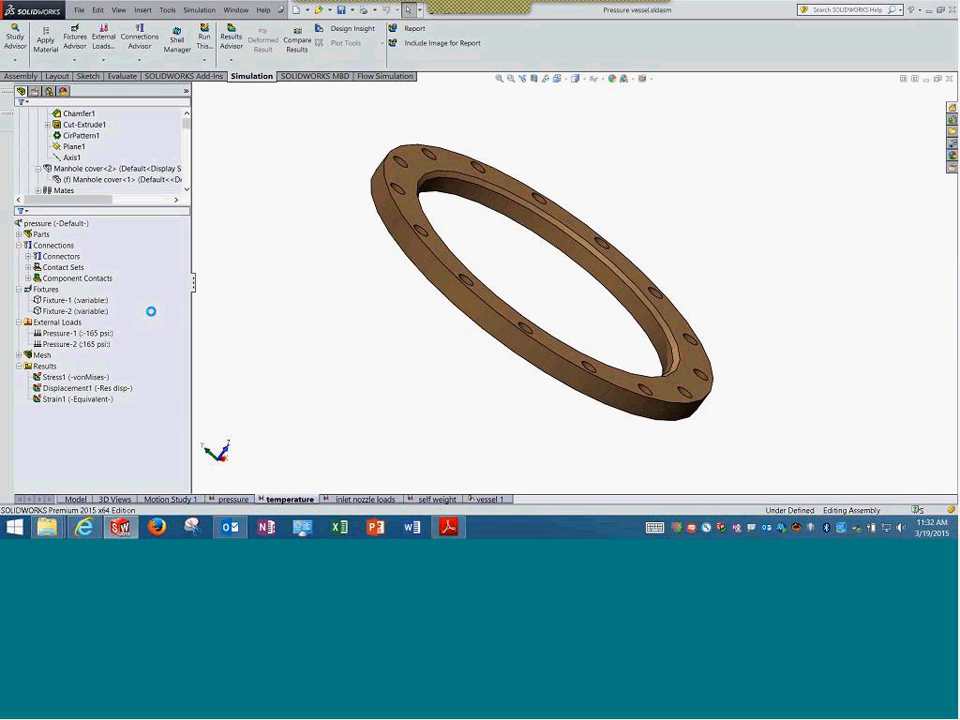
{"action": "middle_click_drag", "start_coordinate": [424, 311], "coordinate": [405, 338]}
{"action": "left_click_drag", "start_coordinate": [405, 338], "coordinate": [392, 343]}
{"action": "scroll", "coordinate": [390, 343], "scroll_direction": "down", "scroll_amount": 1}
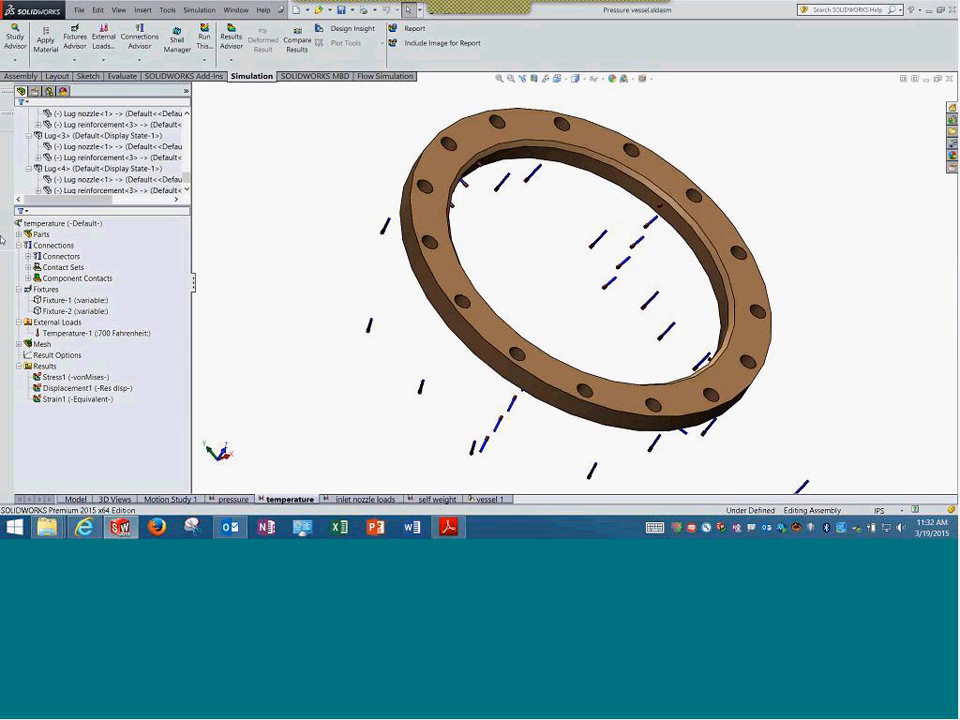
{"action": "left_click", "coordinate": [18, 235]}
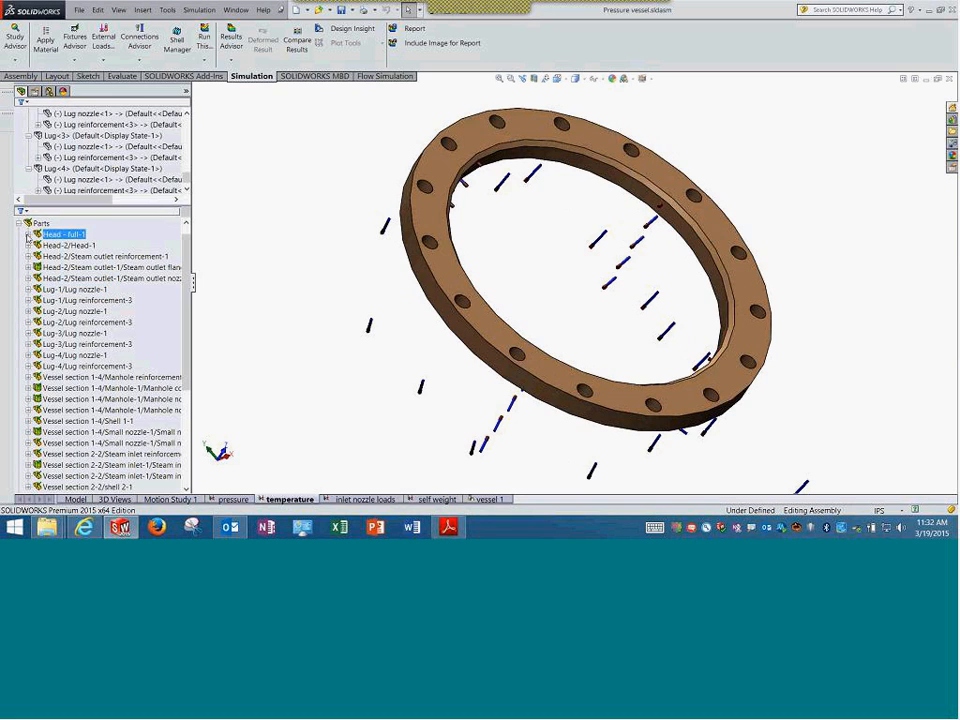
{"action": "left_click", "coordinate": [18, 224]}
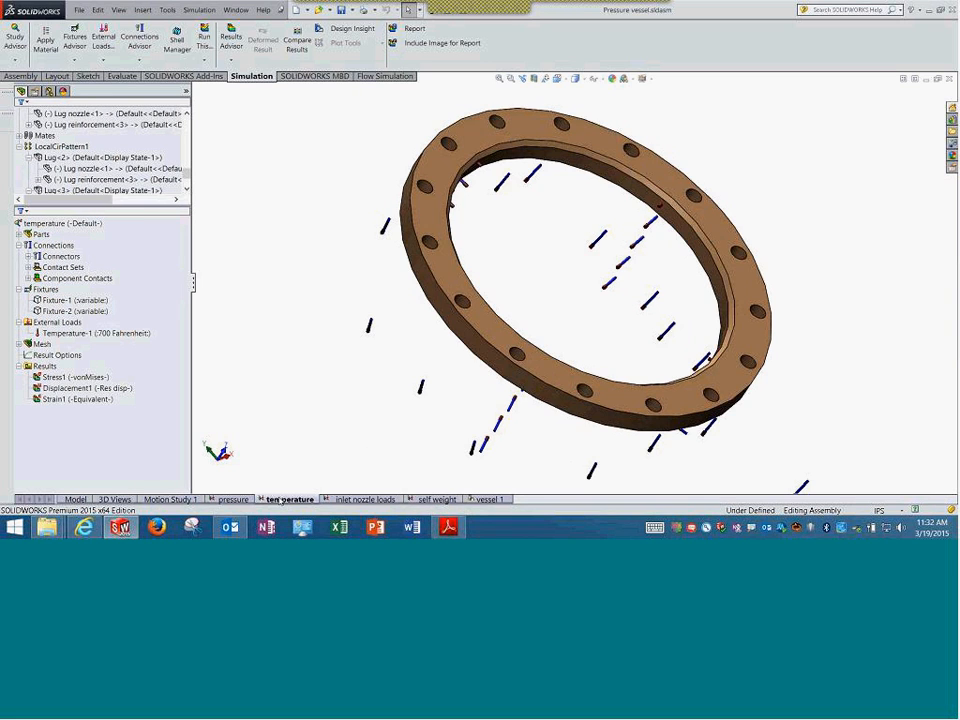
- Return to the pressure study and display its Displacement1 result plot
{"action": "left_click", "coordinate": [239, 500]}
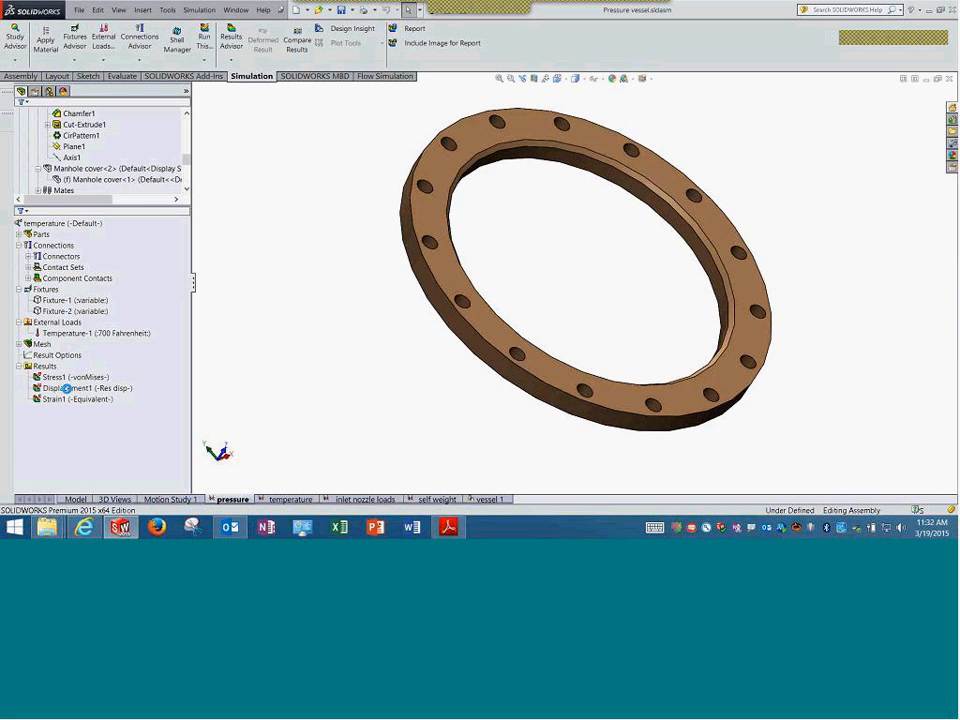
{"action": "left_click", "coordinate": [69, 399]}
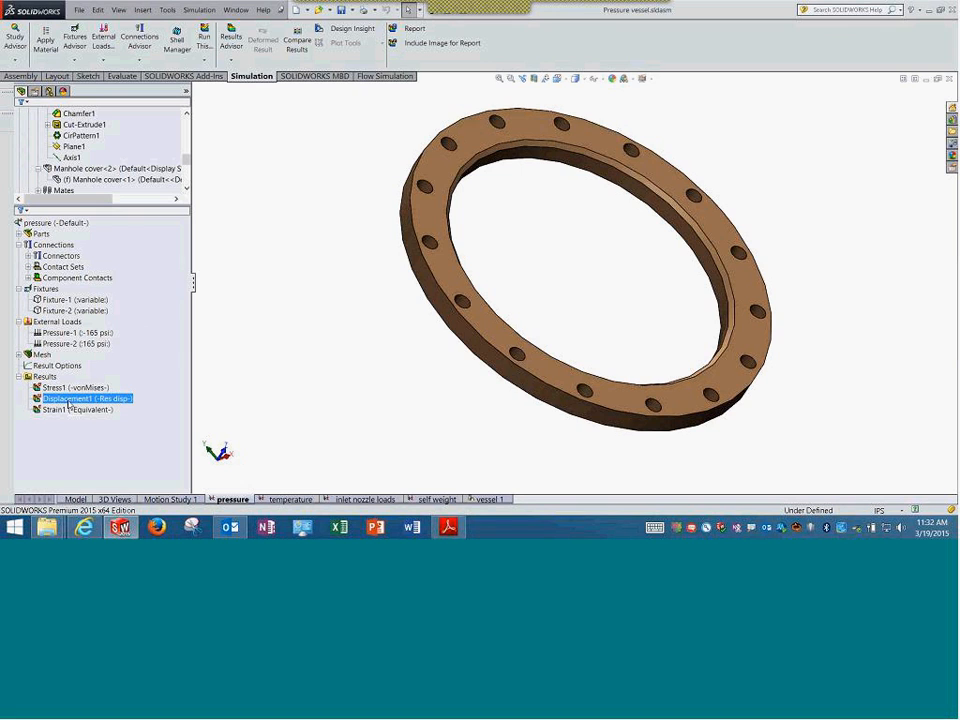
{"action": "double_click", "coordinate": [69, 399]}
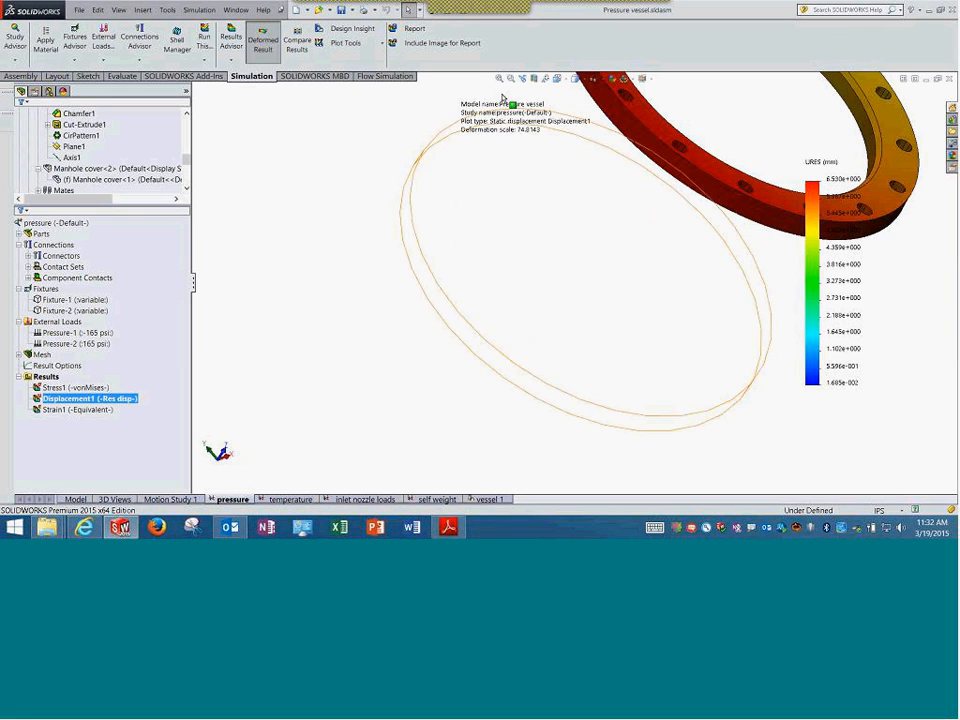
- Activate the vessel 1 study and open its result combination setup for editing, widening the pane to show the full combination equation
{"action": "left_click", "coordinate": [480, 499]}
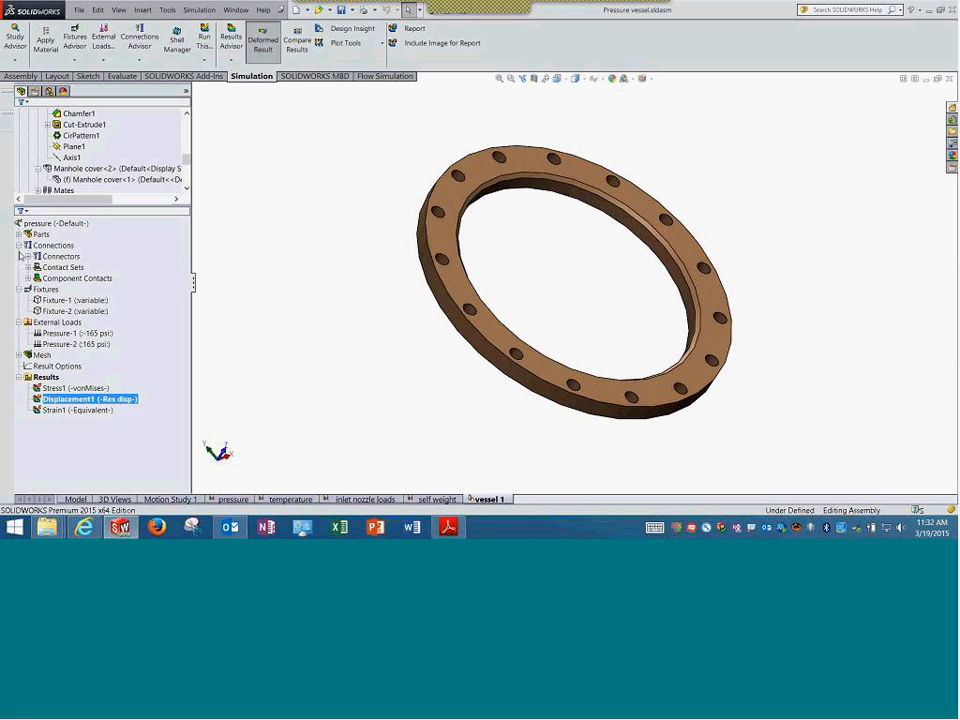
{"action": "left_click", "coordinate": [60, 223]}
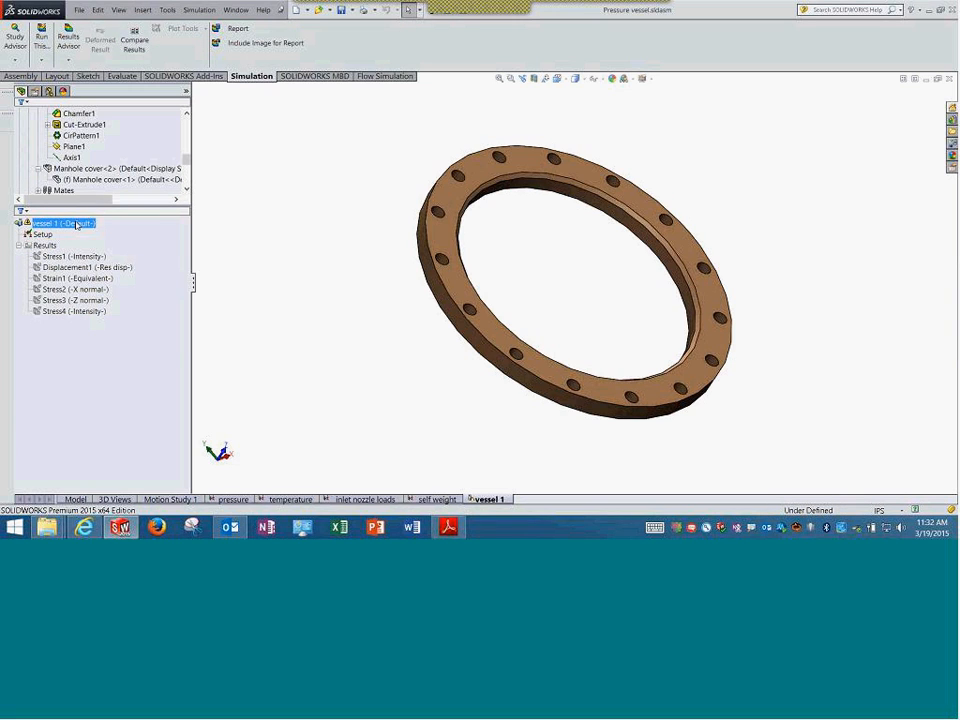
{"action": "right_click", "coordinate": [78, 223]}
{"action": "right_click", "coordinate": [45, 236]}
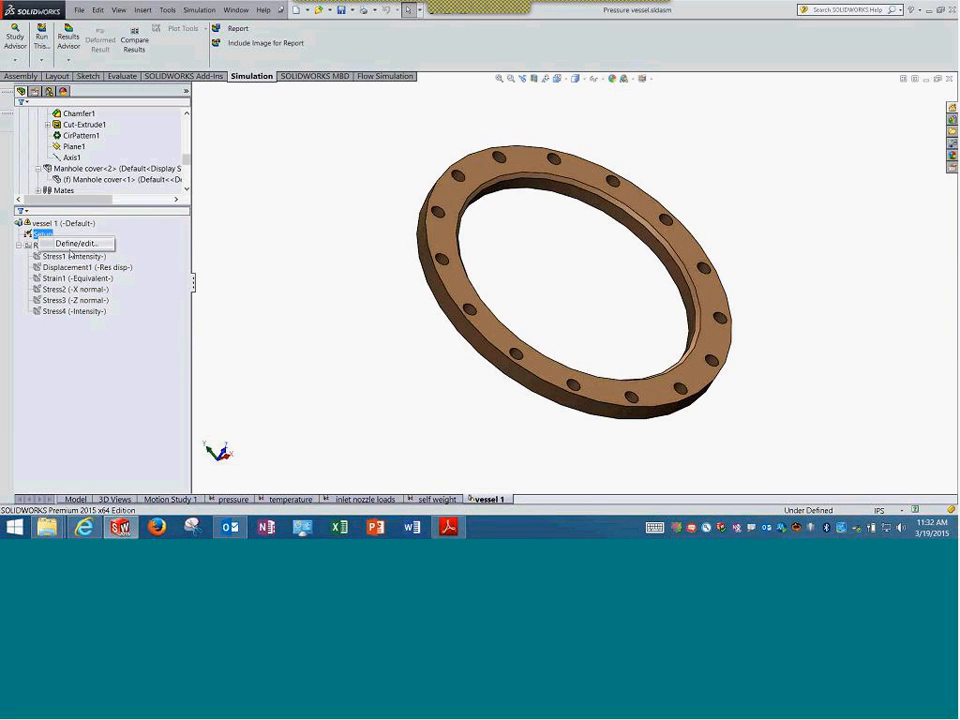
{"action": "left_click", "coordinate": [75, 244]}
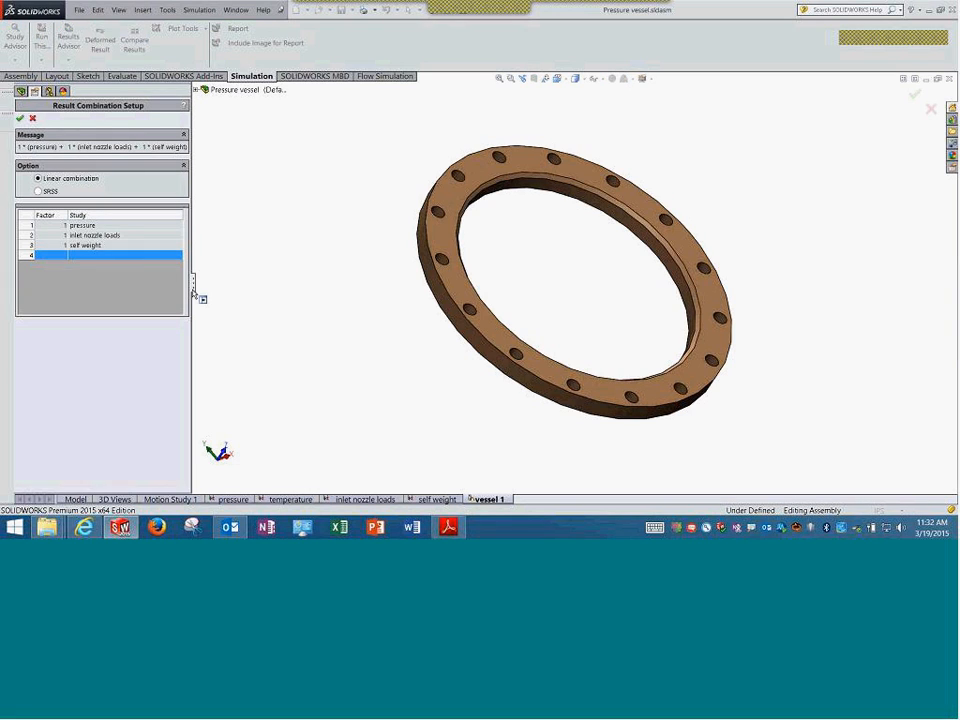
{"action": "left_click_drag", "start_coordinate": [290, 303], "coordinate": [284, 303]}
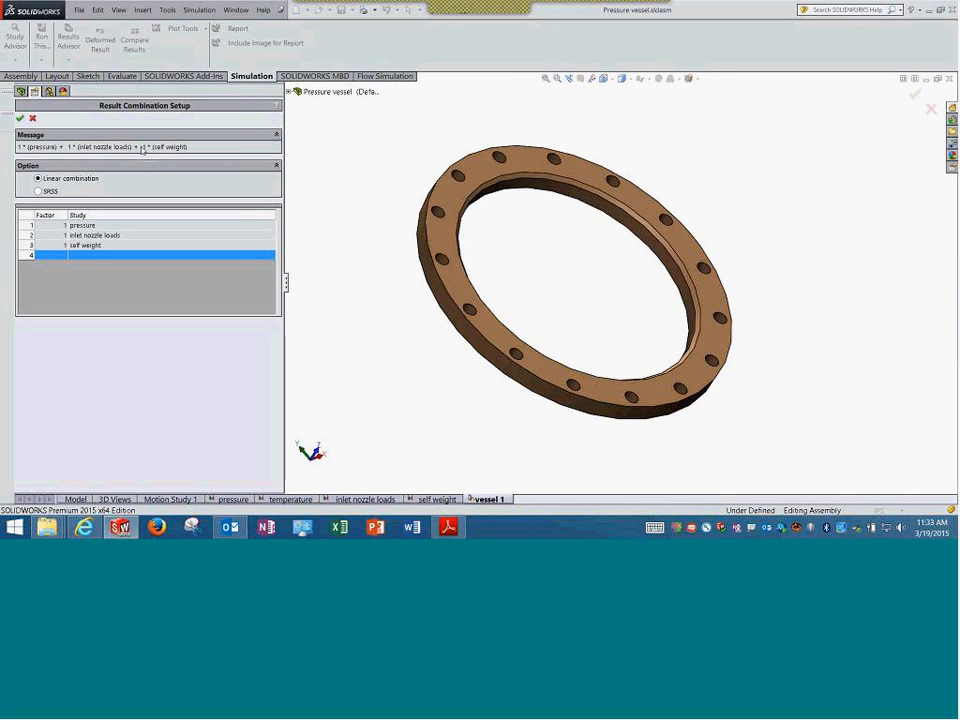
- Add a fourth row to the linear combination with a factor of 2 for the pressure study
{"action": "left_click", "coordinate": [58, 257]}
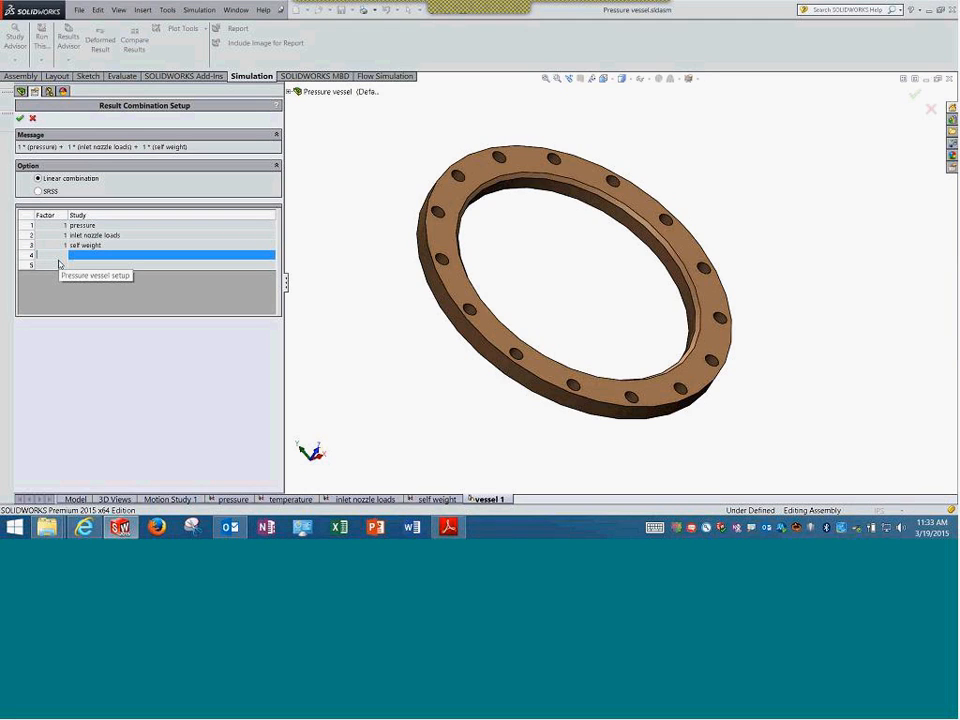
{"action": "type", "text": "2"}
{"action": "left_click", "coordinate": [258, 258]}
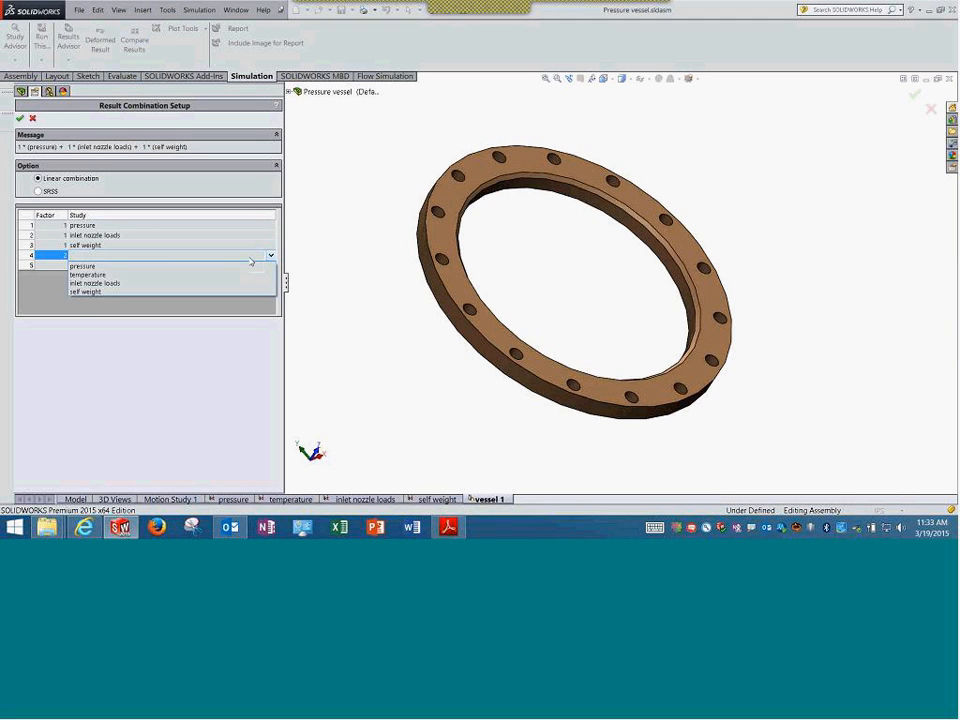
{"action": "left_click", "coordinate": [144, 268]}
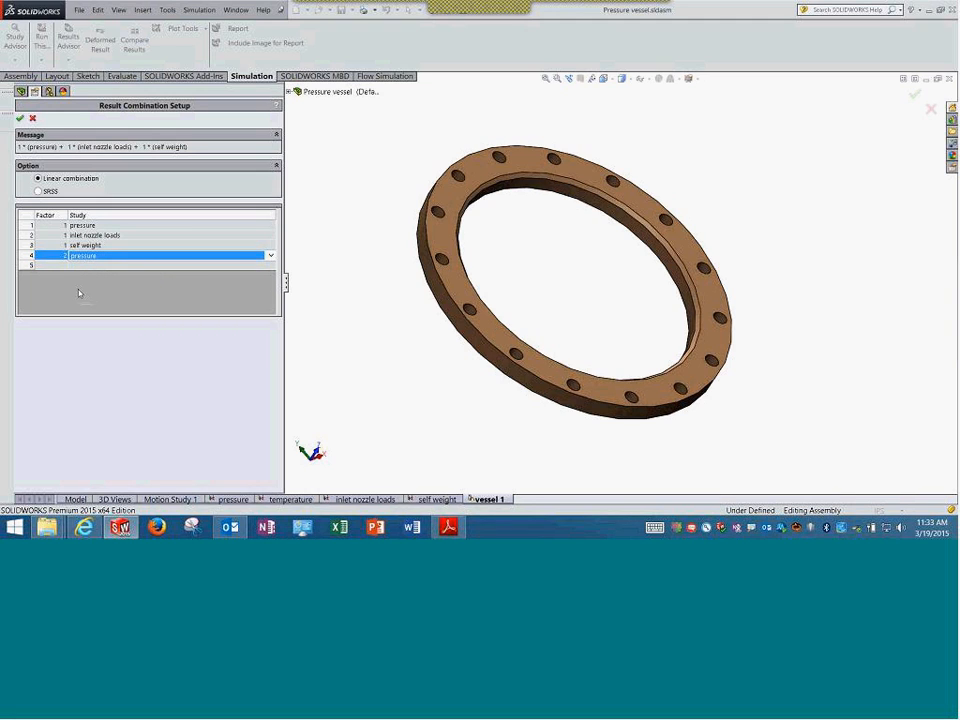
{"action": "left_click", "coordinate": [100, 268]}
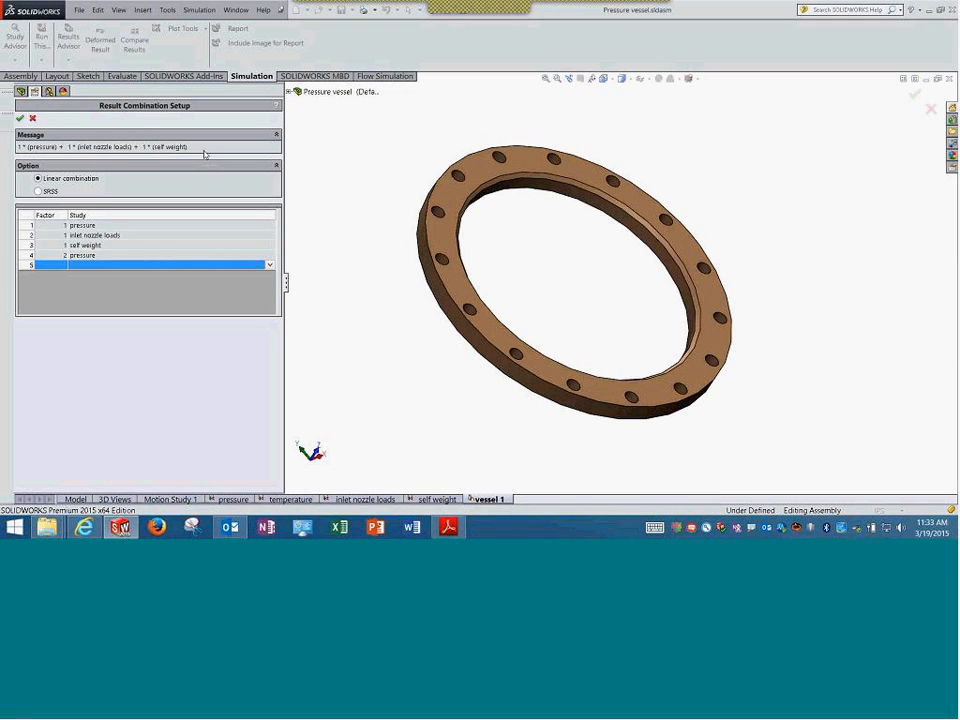
{"action": "left_click", "coordinate": [276, 166]}
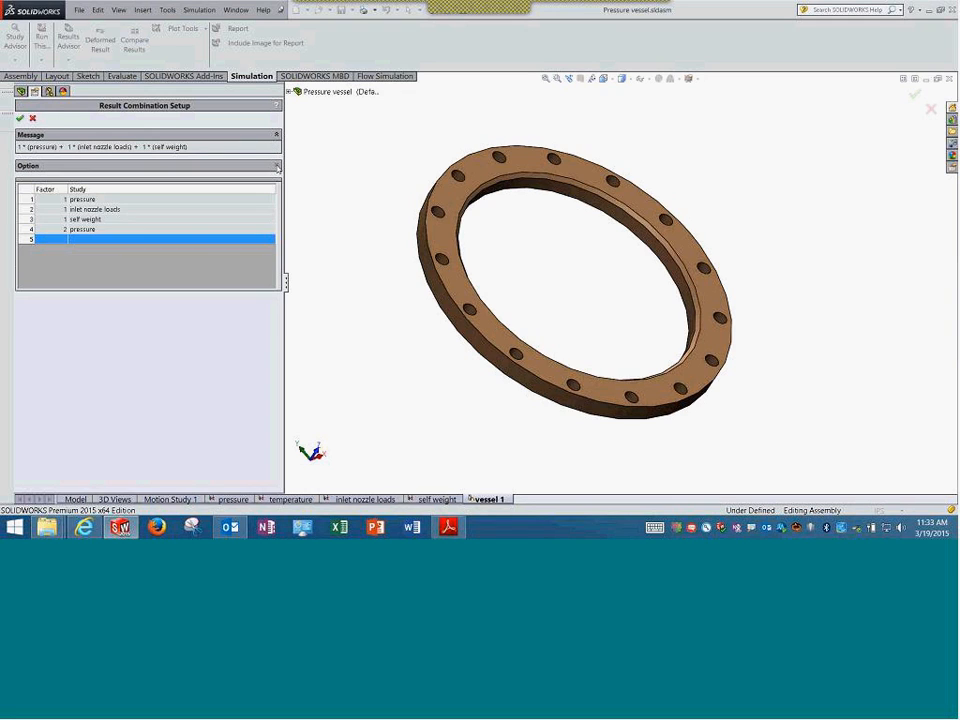
{"action": "left_click", "coordinate": [277, 166]}
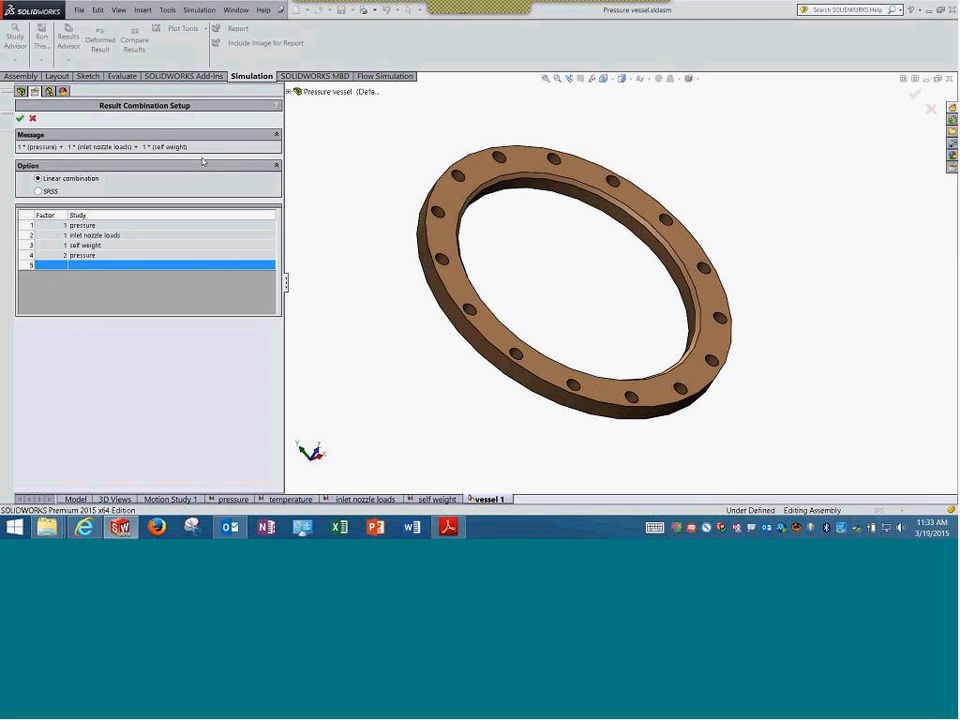
- Delete the fourth row from the result combination table
{"action": "left_click", "coordinate": [26, 258]}
{"action": "right_click", "coordinate": [26, 258]}
{"action": "left_click", "coordinate": [60, 274]}
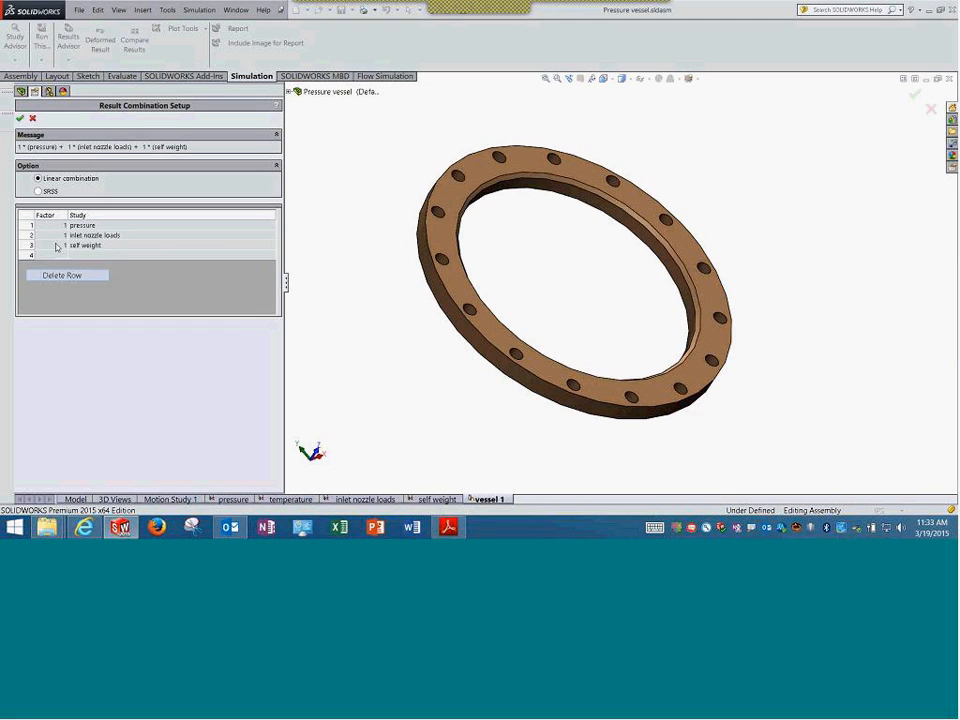
- Delete the pressure study's row from the result combination table
{"action": "left_click", "coordinate": [65, 228]}
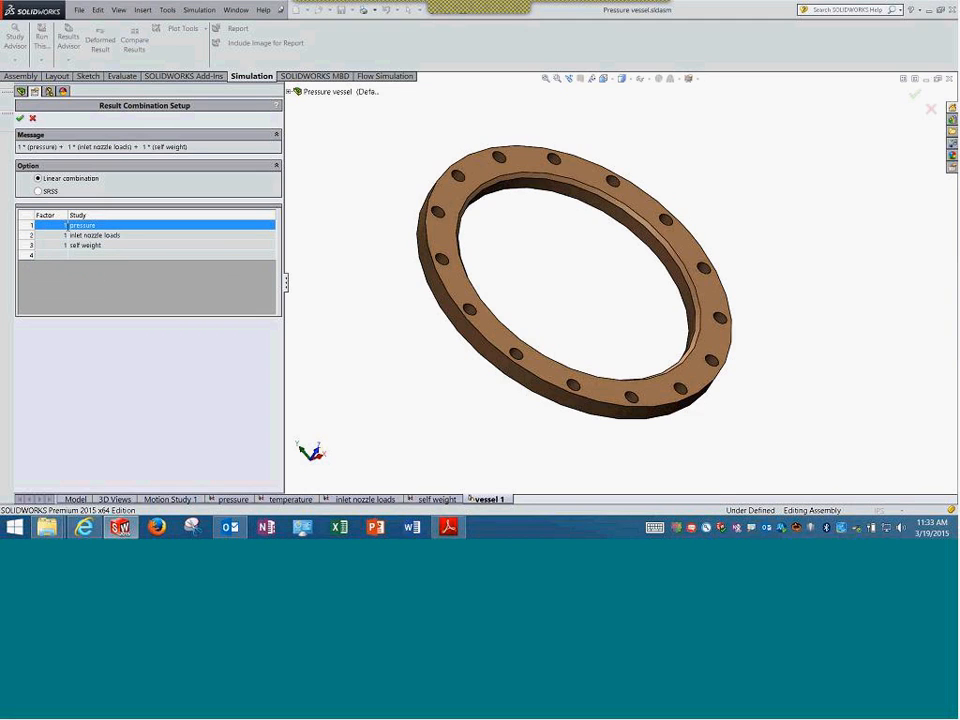
{"action": "left_click", "coordinate": [79, 226]}
{"action": "left_click", "coordinate": [51, 228]}
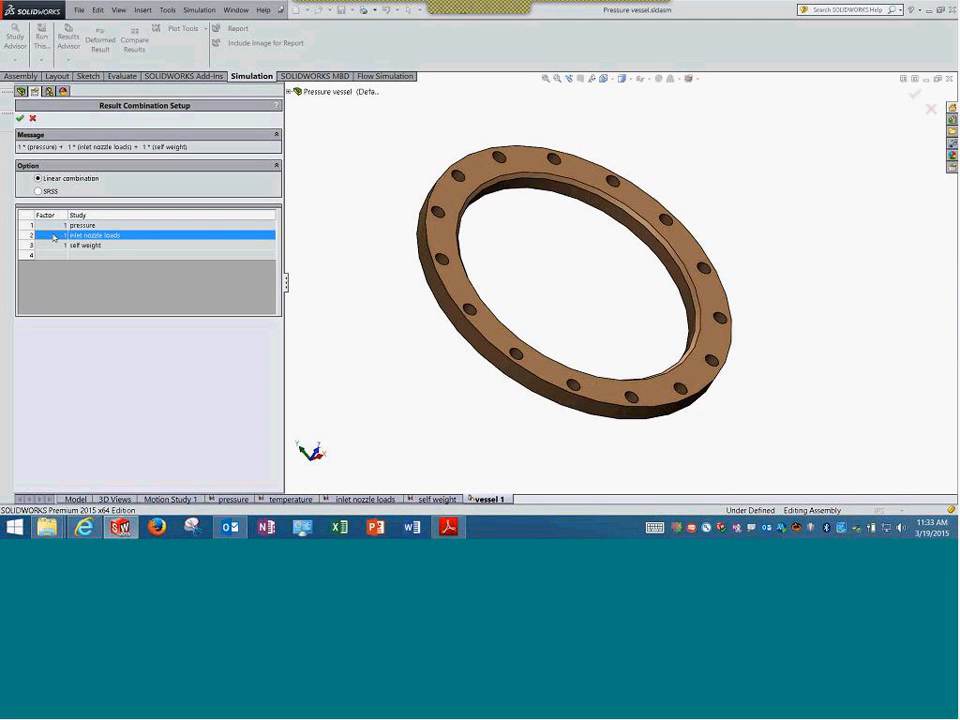
{"action": "right_click", "coordinate": [59, 228]}
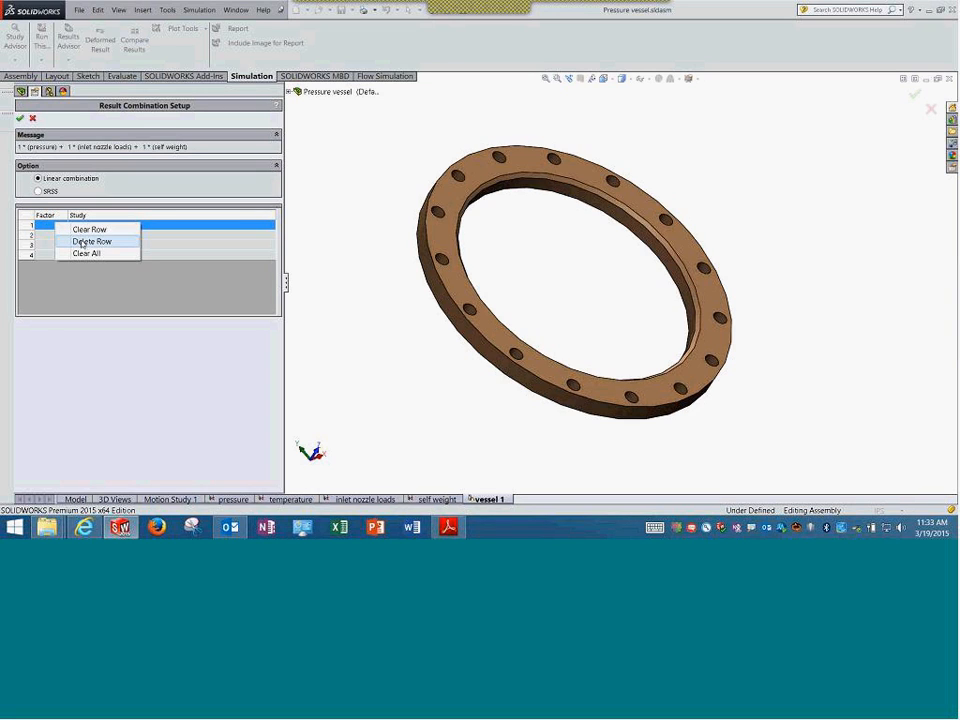
{"action": "left_click", "coordinate": [90, 241]}
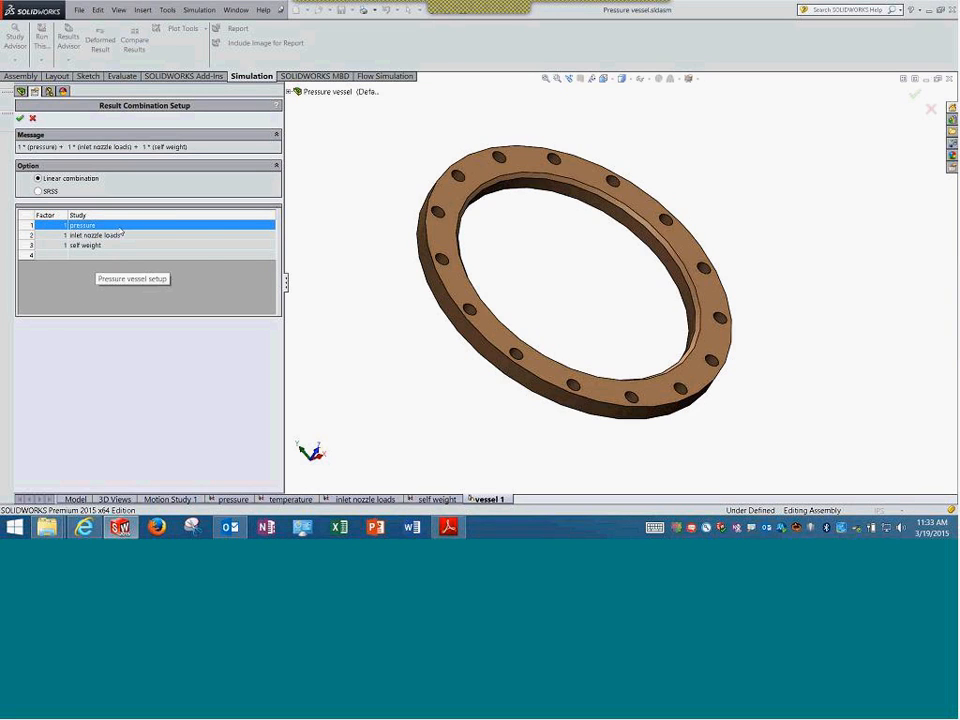
{"action": "right_click", "coordinate": [120, 229]}
{"action": "left_click", "coordinate": [140, 247]}
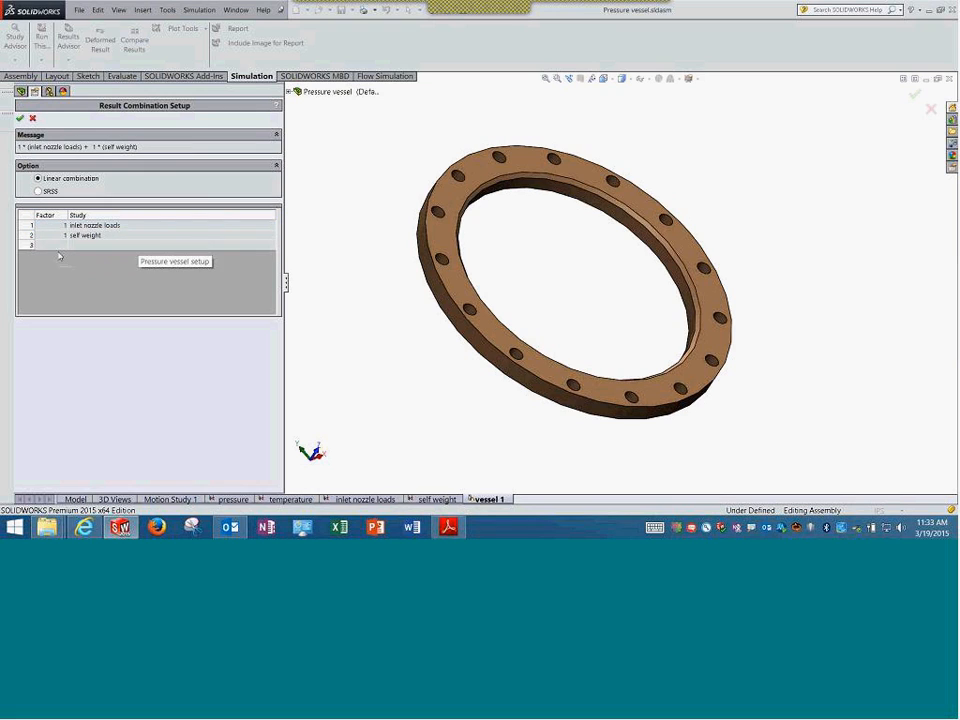
- Add the pressure study back to the linear combination as the third row with a factor of 1
{"action": "left_click", "coordinate": [66, 246]}
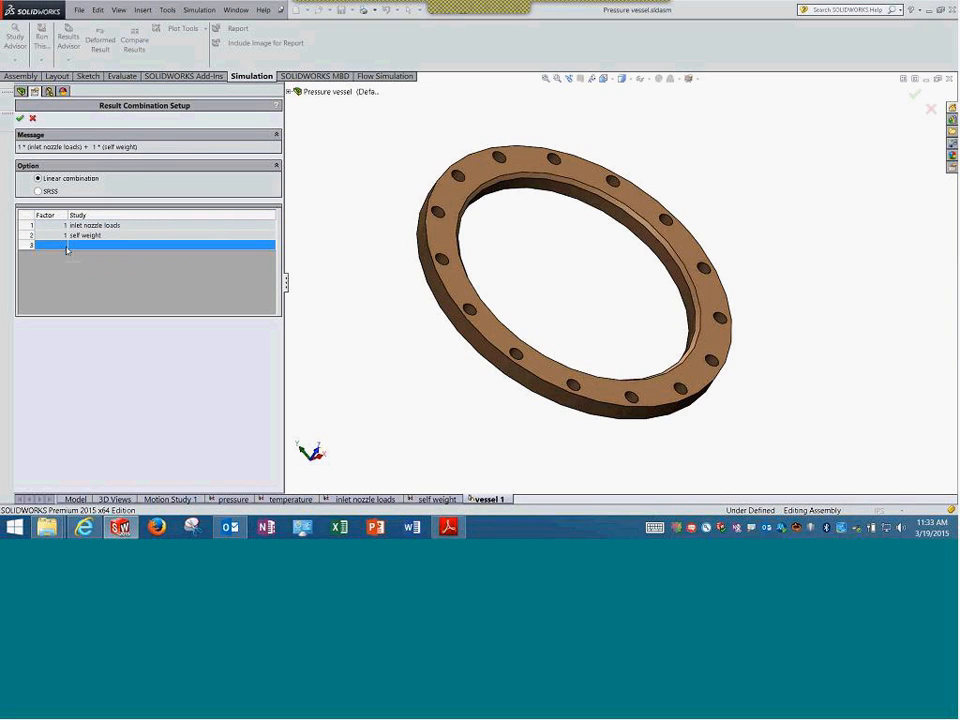
{"action": "left_click", "coordinate": [270, 245]}
{"action": "left_click", "coordinate": [150, 256]}
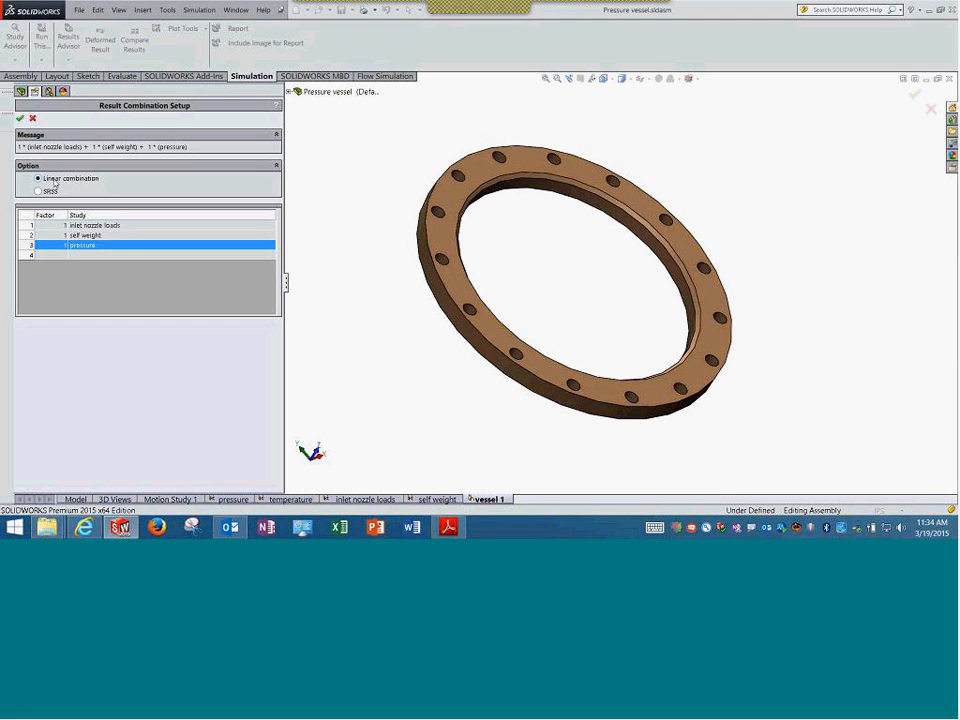
- Switch the combination option to SRSS and back to Linear combination, and close the setup without keeping the edits
{"action": "left_click", "coordinate": [44, 192]}
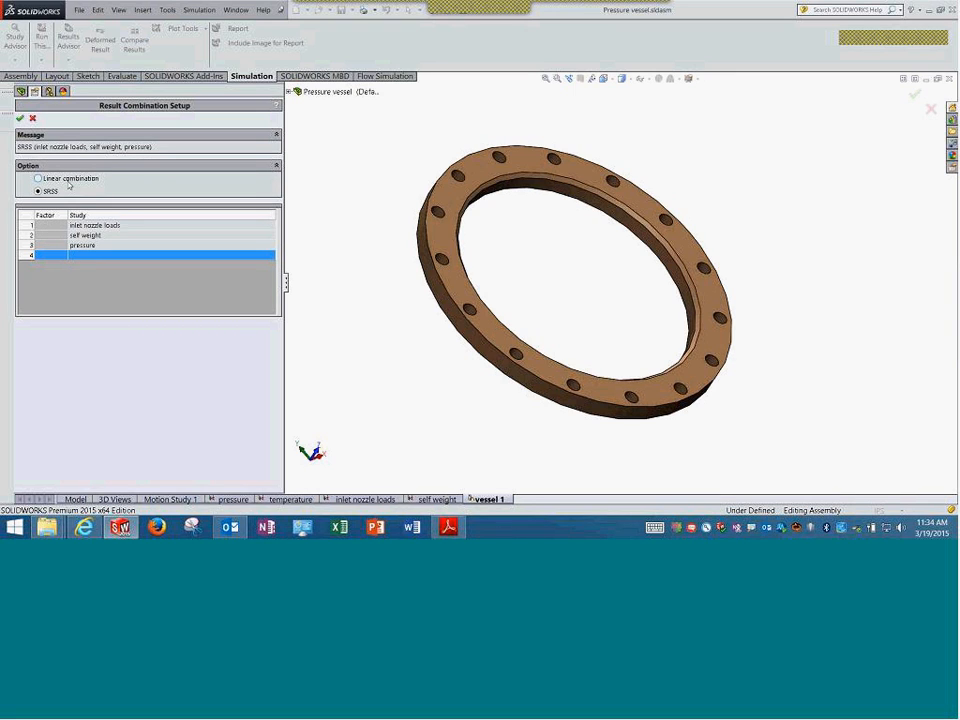
{"action": "left_click", "coordinate": [40, 178]}
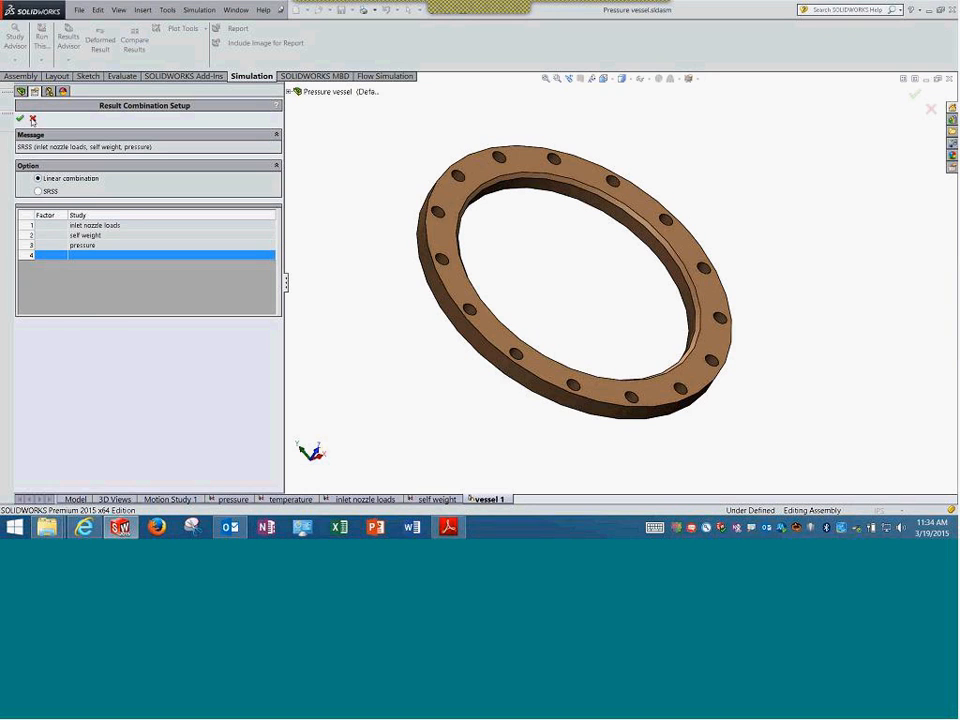
{"action": "left_click", "coordinate": [20, 118]}
- Try to run the vessel 1 study with all three combined studies
{"action": "right_click", "coordinate": [40, 223]}
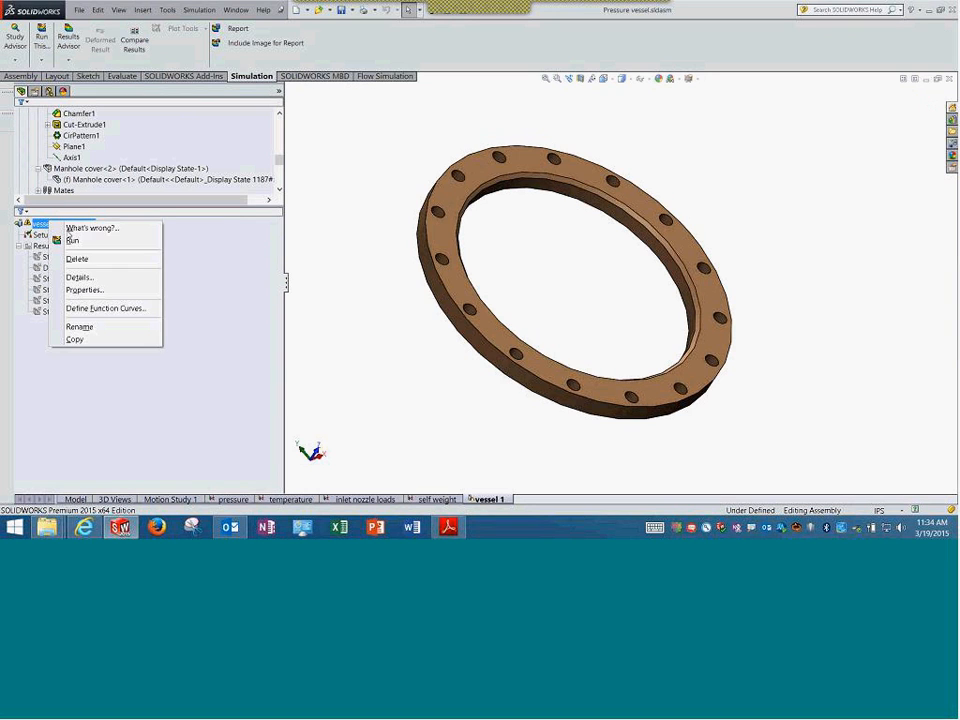
{"action": "left_click", "coordinate": [72, 240]}
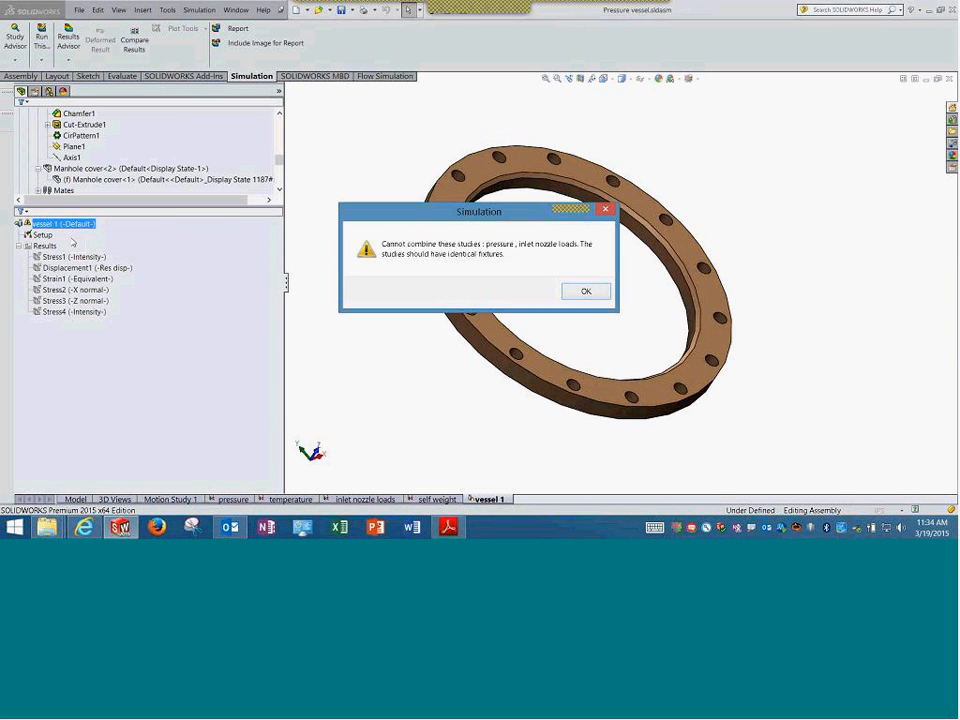
{"action": "left_click", "coordinate": [586, 292]}
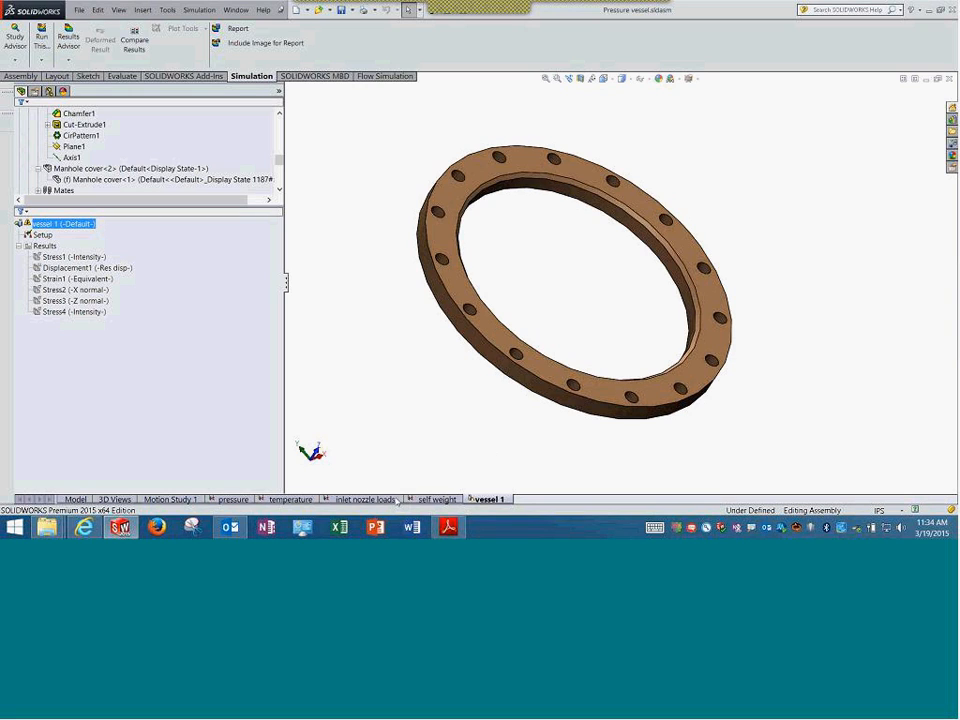
- Examine the connections and fixtures of the self weight study
{"action": "left_click", "coordinate": [432, 499]}
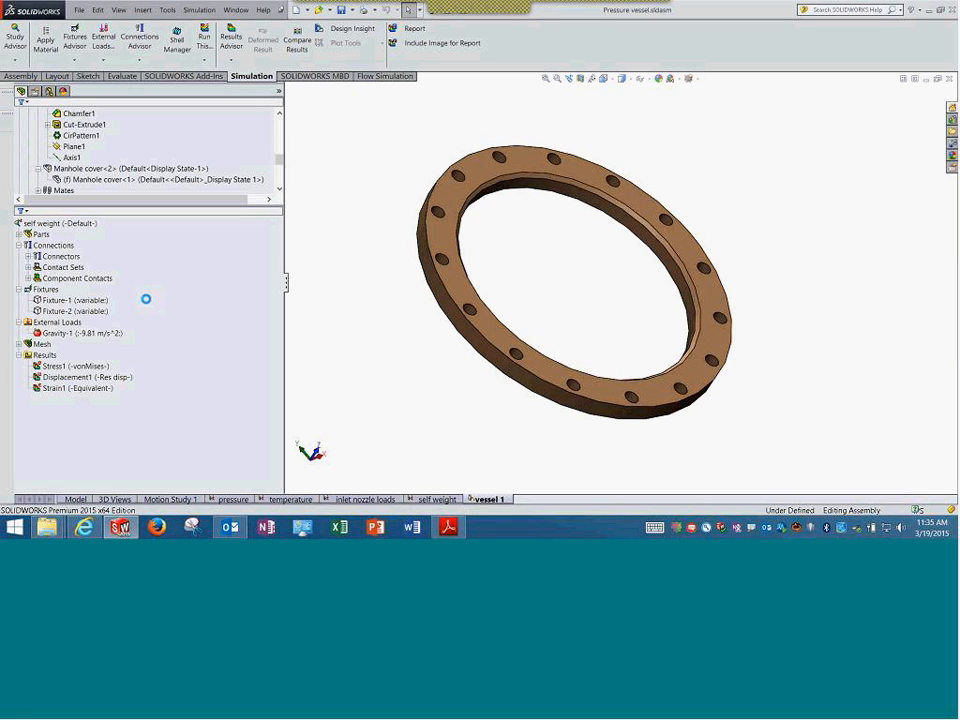
{"action": "left_click", "coordinate": [60, 256]}
- Delete the inlet nozzle loads and self weight rows from the vessel 1 result combination setup and accept it
{"action": "right_click", "coordinate": [46, 234]}
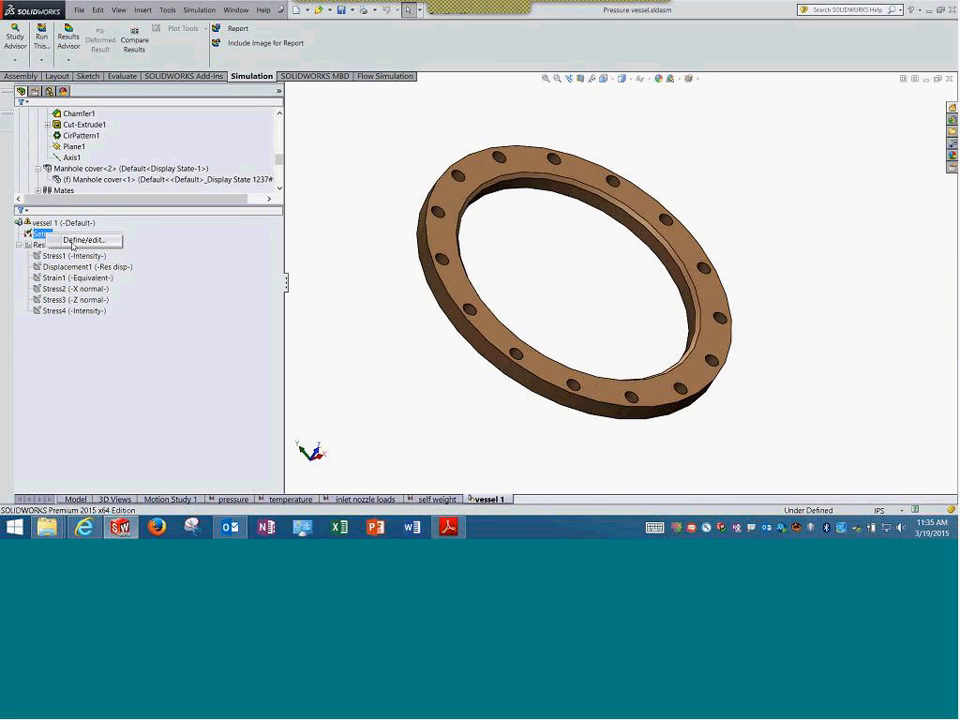
{"action": "left_click", "coordinate": [72, 242]}
{"action": "left_click", "coordinate": [92, 236]}
{"action": "right_click", "coordinate": [104, 236]}
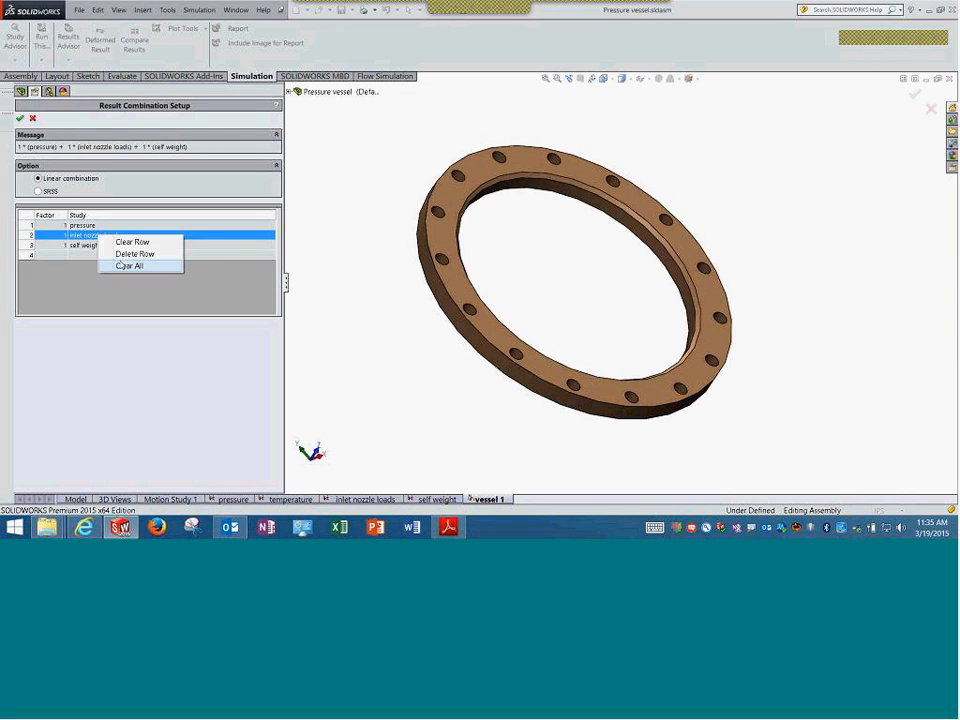
{"action": "left_click", "coordinate": [130, 253]}
{"action": "right_click", "coordinate": [105, 236]}
{"action": "left_click", "coordinate": [135, 254]}
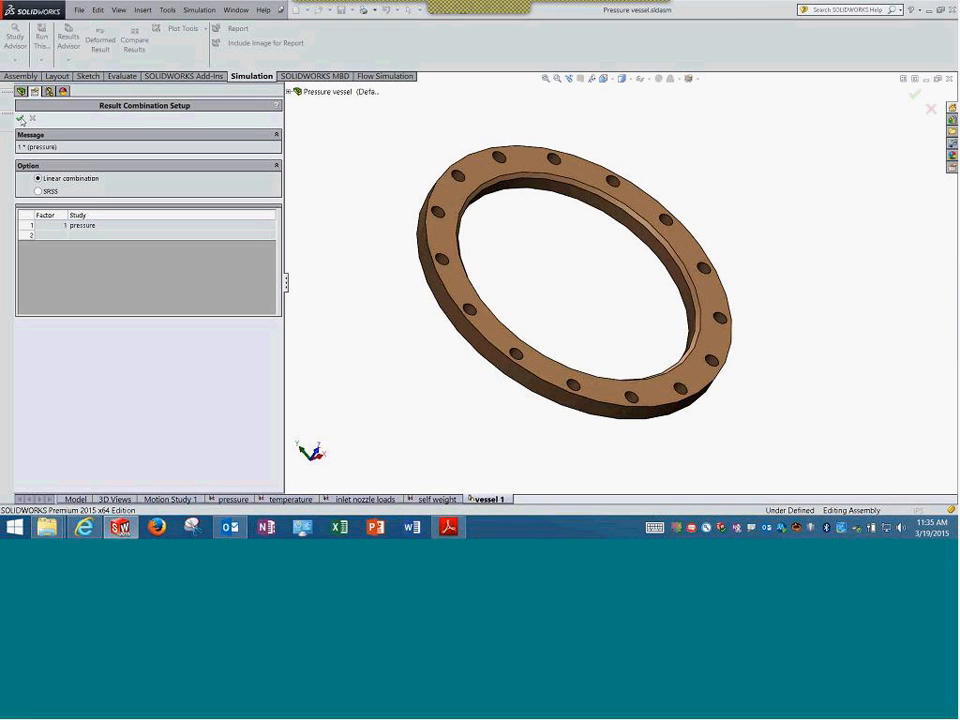
{"action": "left_click", "coordinate": [20, 119]}
- Run the vessel 1 study with only the pressure study in its combination
{"action": "left_click", "coordinate": [48, 222]}
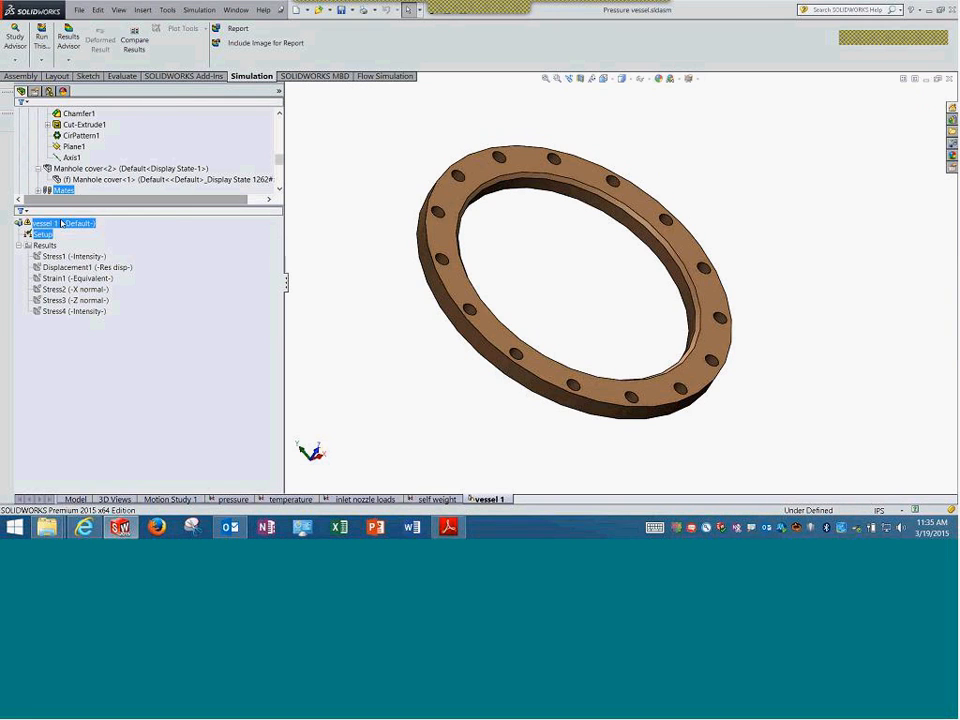
{"action": "right_click", "coordinate": [62, 222]}
{"action": "left_click", "coordinate": [84, 239]}
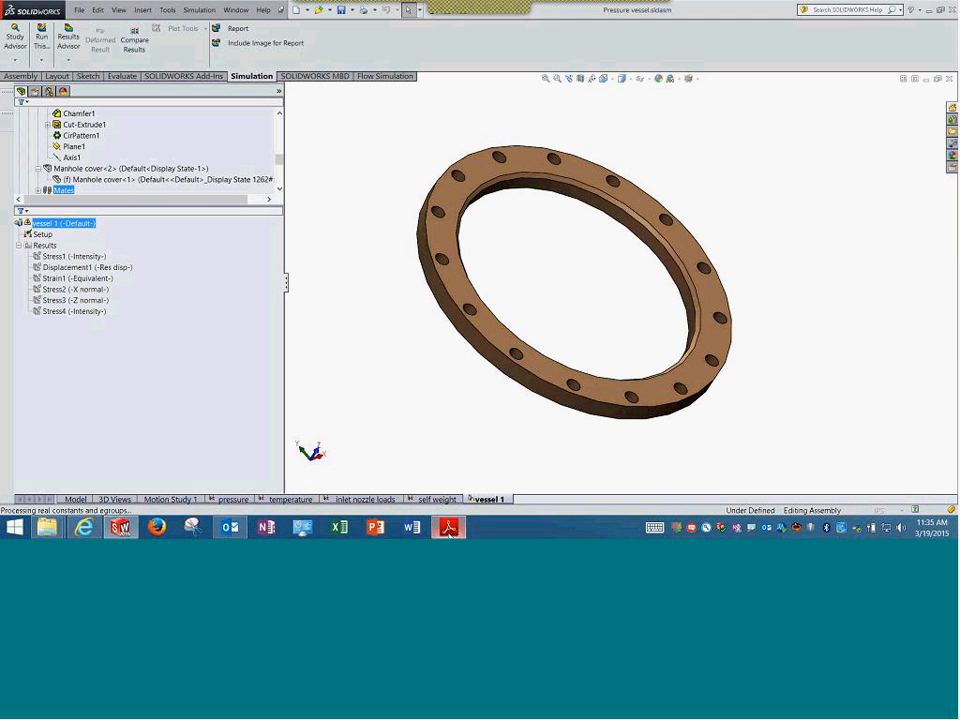
- Switch to the training manual in Adobe Reader and browse forward to the Stress Intensity section of the pressure vessel lesson
{"action": "left_click", "coordinate": [448, 528]}
{"action": "scroll", "coordinate": [416, 296], "scroll_direction": "down", "scroll_amount": 3}
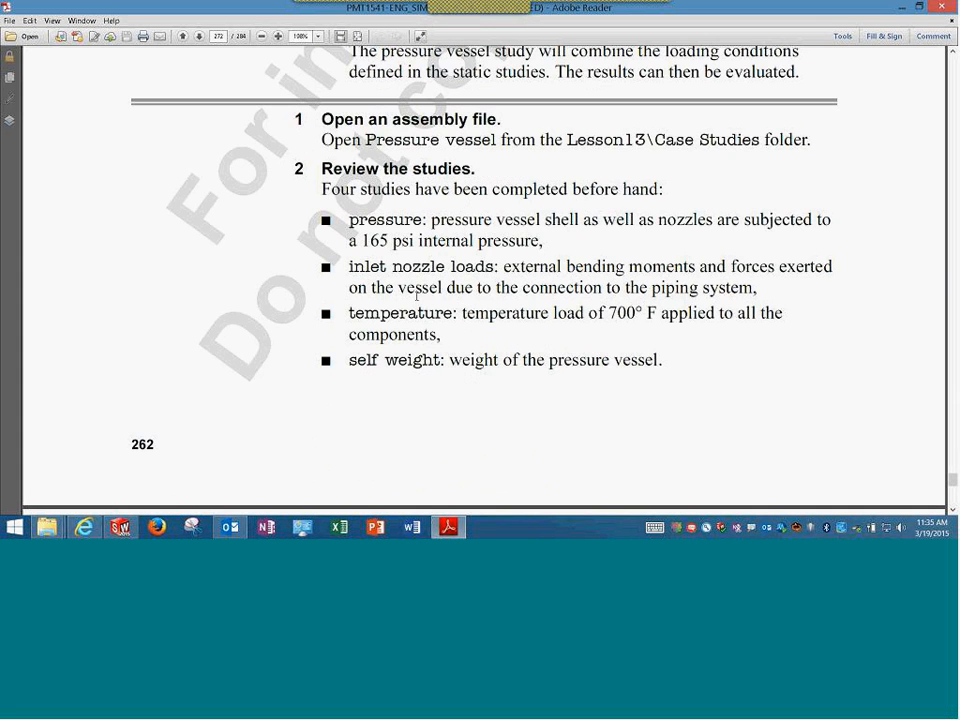
{"action": "scroll", "coordinate": [416, 296], "scroll_direction": "down", "scroll_amount": 10}
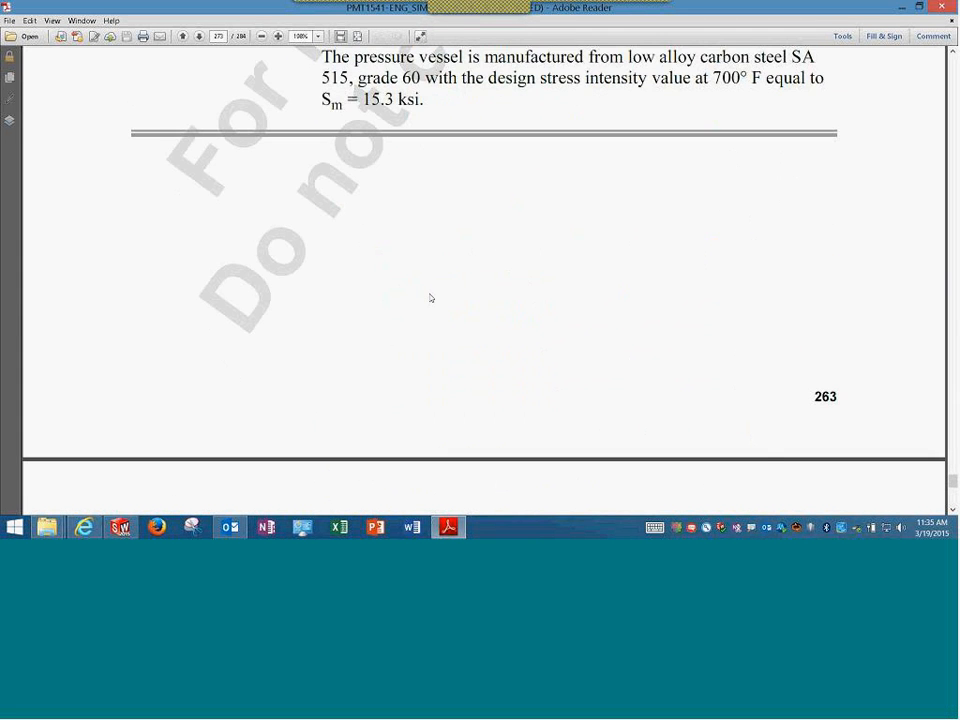
{"action": "scroll", "coordinate": [431, 298], "scroll_direction": "down", "scroll_amount": 3}
{"action": "scroll", "coordinate": [431, 298], "scroll_direction": "down", "scroll_amount": 7}
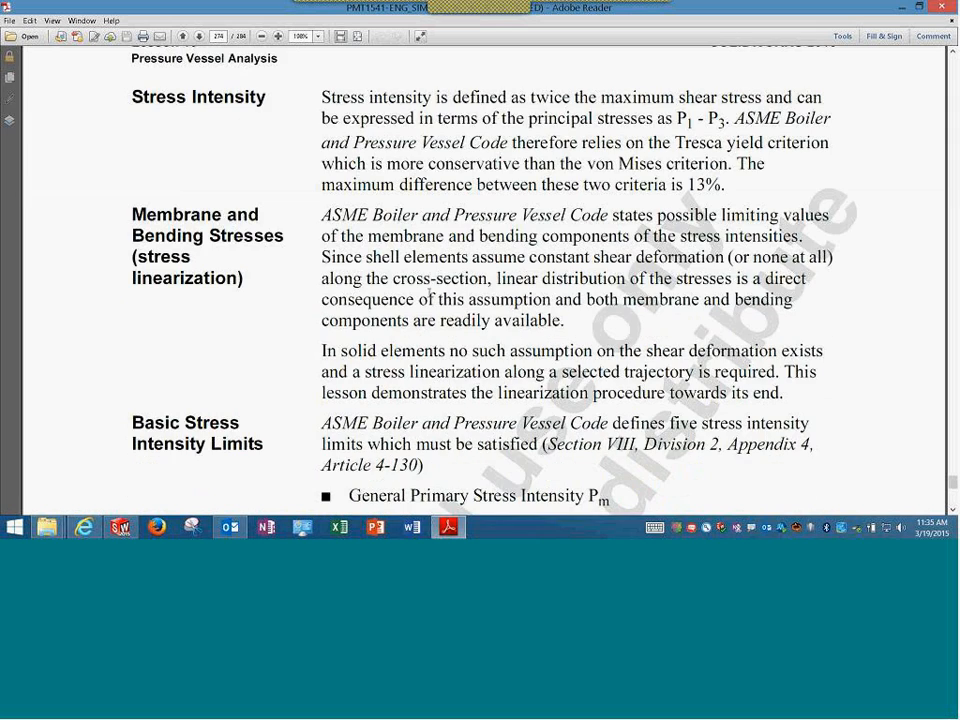
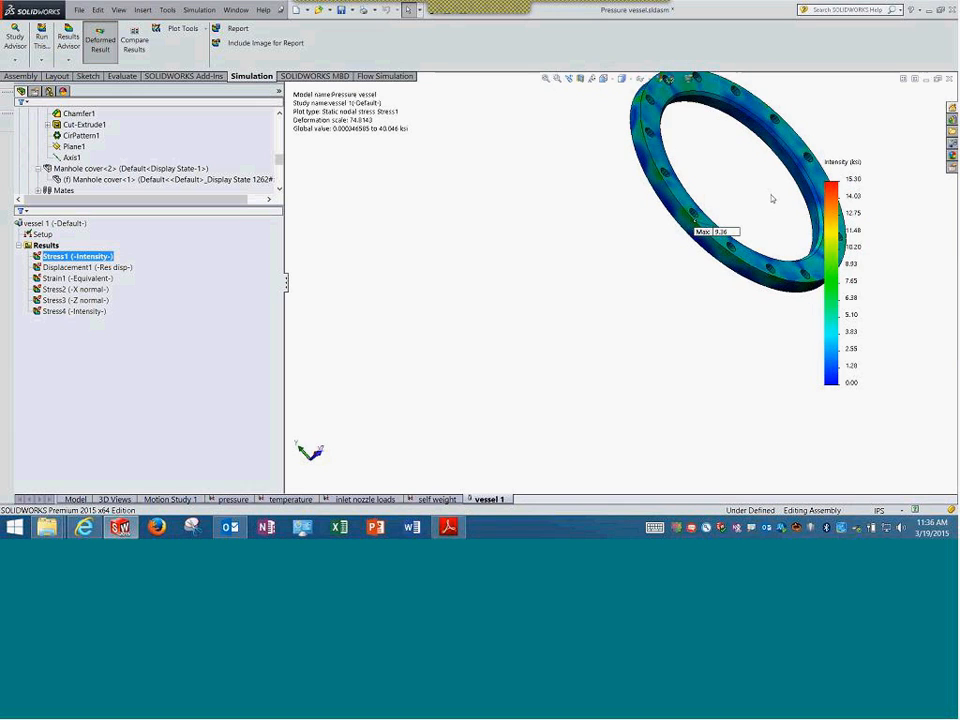
- Display the Displacement1 resultant plot and the Strain1 equivalent plot of the vessel 1 study
{"action": "middle_click_drag", "start_coordinate": [737, 174], "coordinate": [559, 297], "text": "ctrl"}
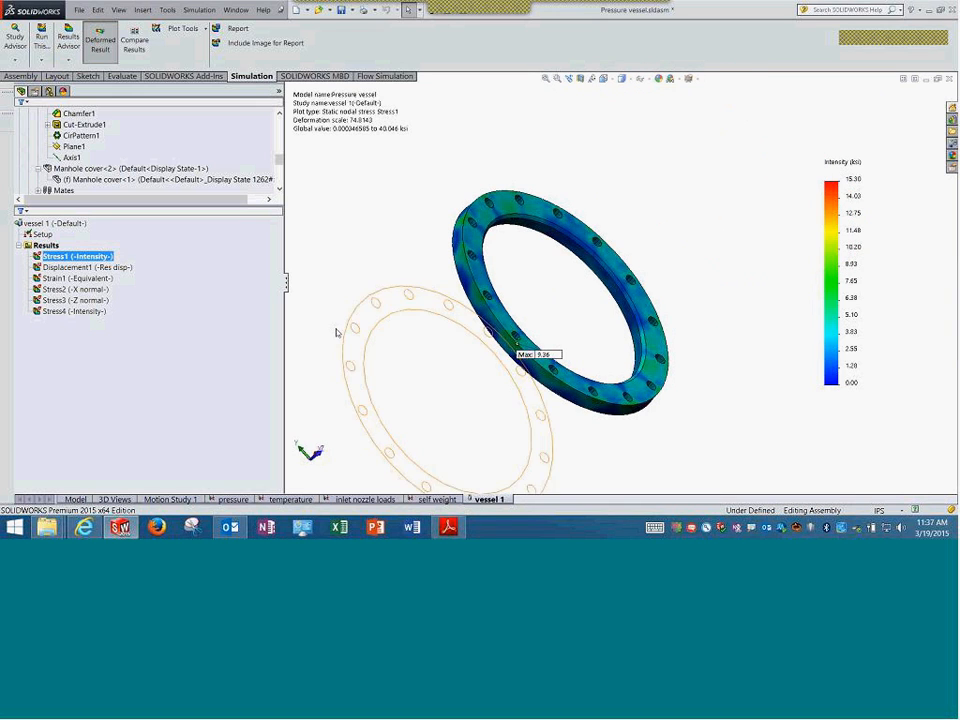
{"action": "left_click", "coordinate": [97, 268], "text": "ctrl"}
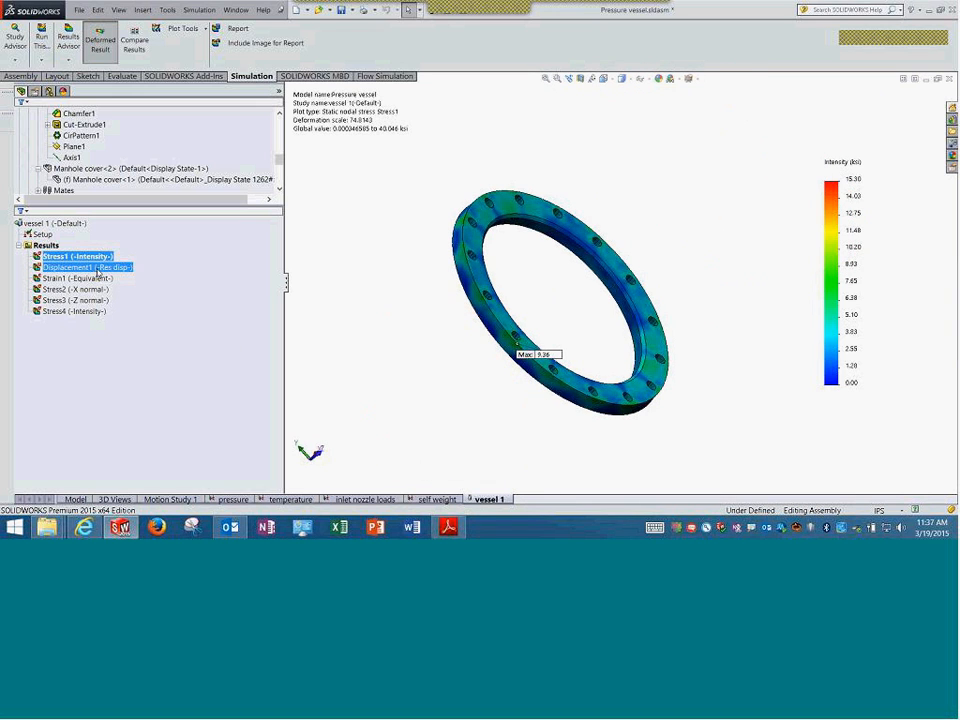
{"action": "double_click", "coordinate": [97, 268]}
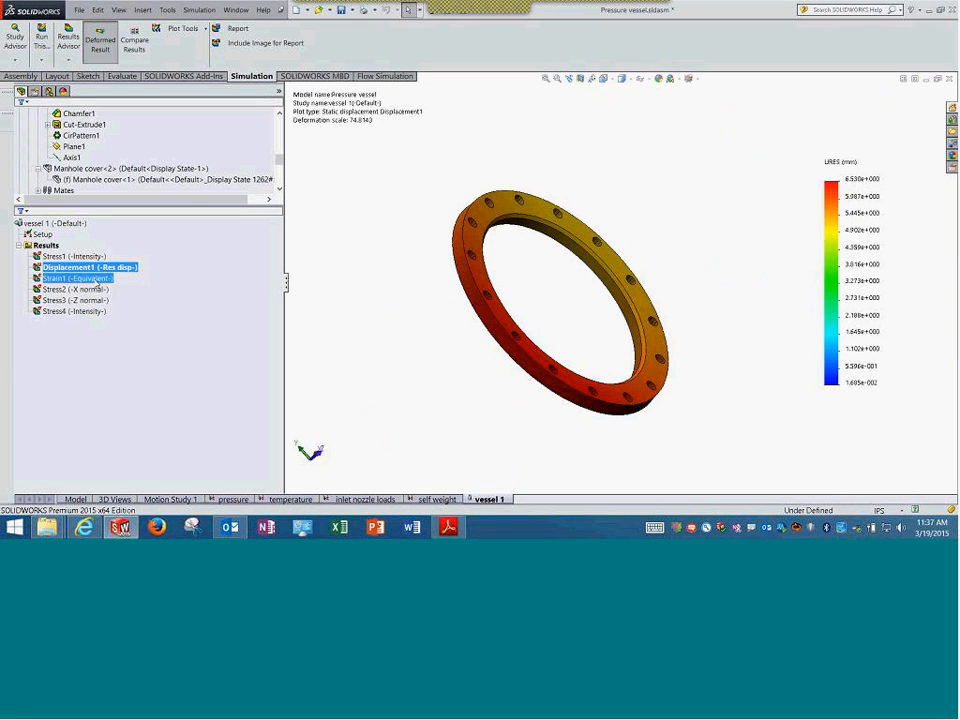
{"action": "left_click", "coordinate": [78, 278]}
{"action": "double_click", "coordinate": [78, 278]}
- Display the Stress3 Z normal stress plot of the vessel 1 study
{"action": "left_click", "coordinate": [88, 289]}
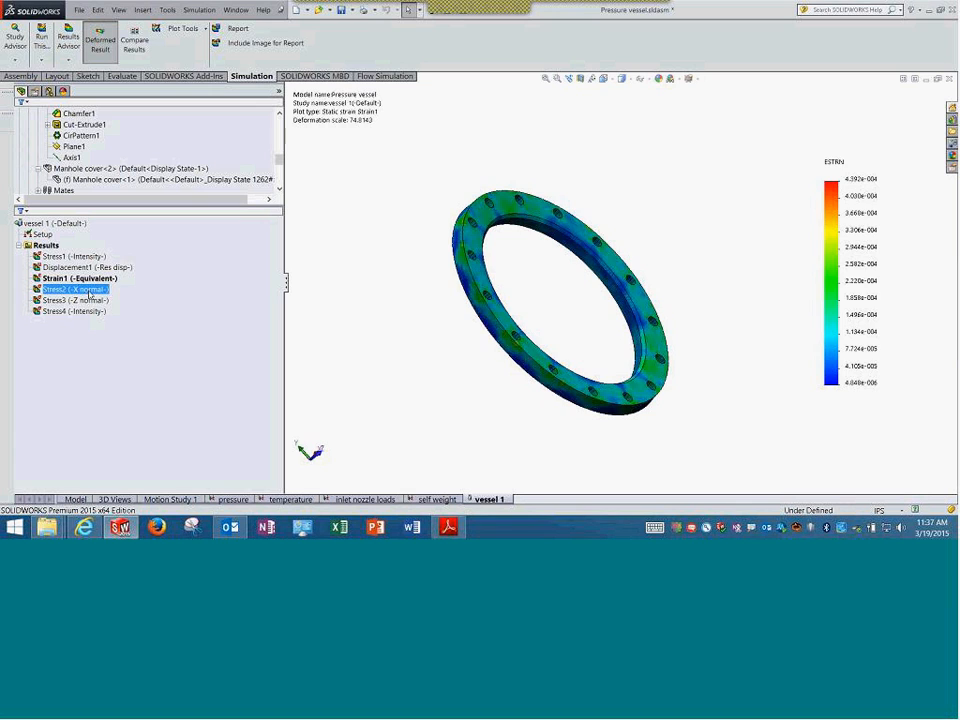
{"action": "double_click", "coordinate": [86, 302]}
{"action": "left_click", "coordinate": [84, 311]}
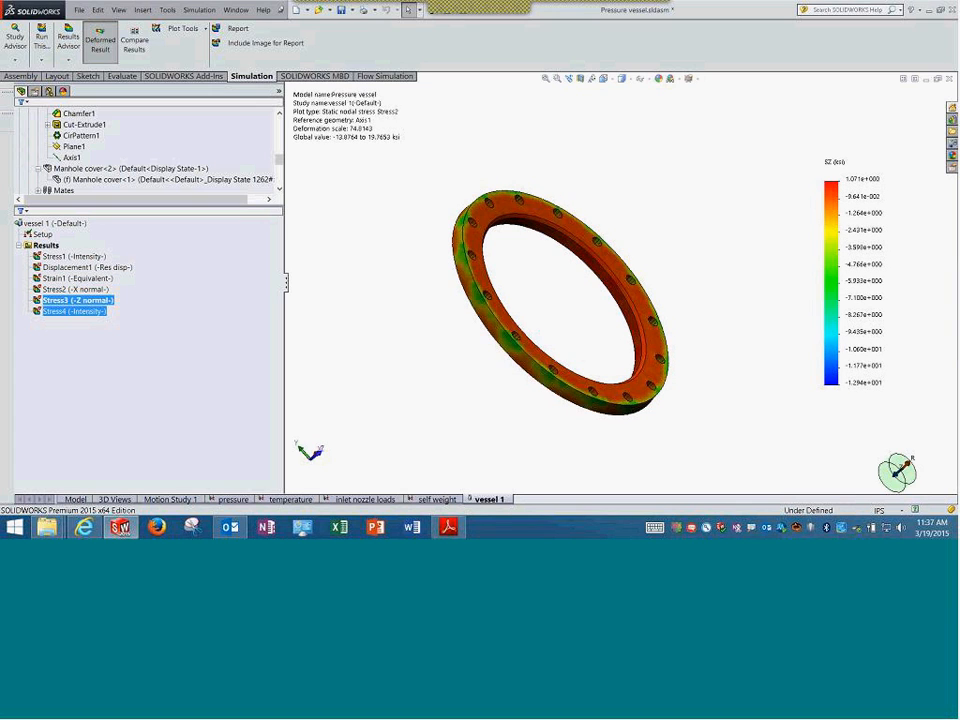
{"action": "left_click", "coordinate": [86, 312]}
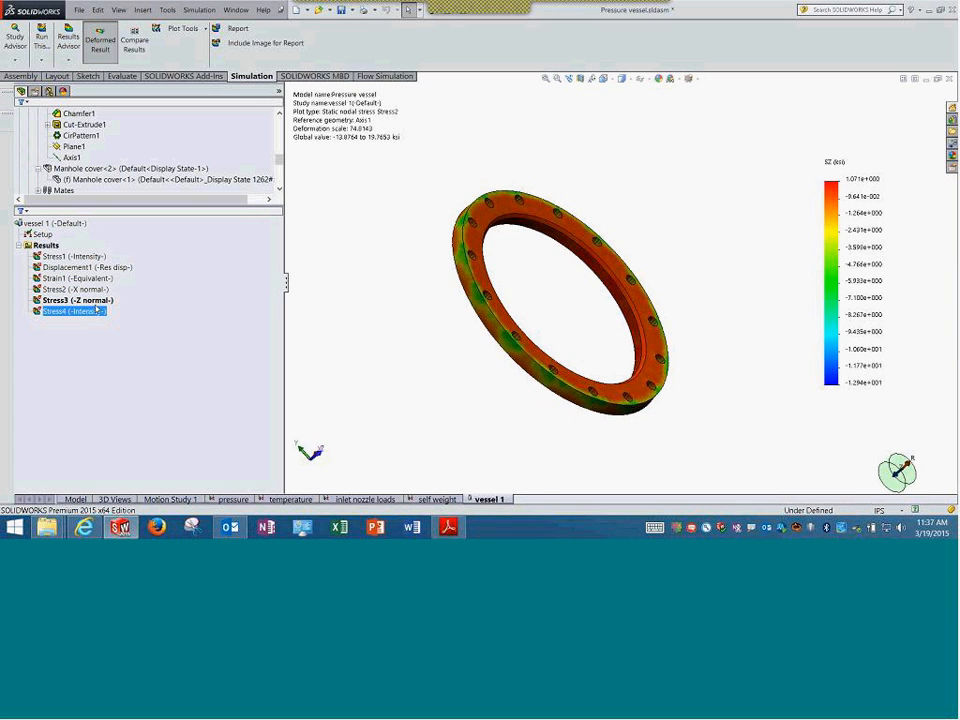
- Display the Stress4 intensity plot and inspect the sectioned manhole flange
{"action": "double_click", "coordinate": [96, 311]}
{"action": "middle_click_drag", "start_coordinate": [300, 250], "coordinate": [415, 337]}
{"action": "scroll", "coordinate": [425, 347], "scroll_direction": "down", "scroll_amount": 5}
{"action": "middle_click_drag", "start_coordinate": [520, 362], "coordinate": [590, 389]}
{"action": "scroll", "coordinate": [590, 389], "scroll_direction": "up", "scroll_amount": 3}
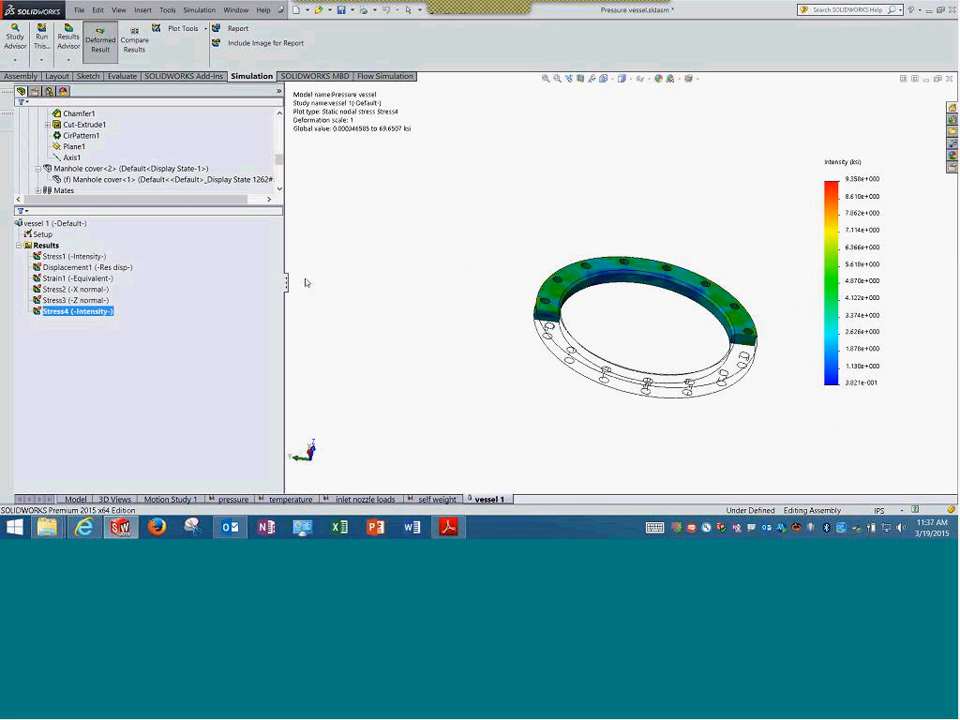
- Linearize the Stress4 intensity across the manhole flange section from near its lower outer corner to near its upper inner corner and calculate
{"action": "right_click", "coordinate": [45, 245]}
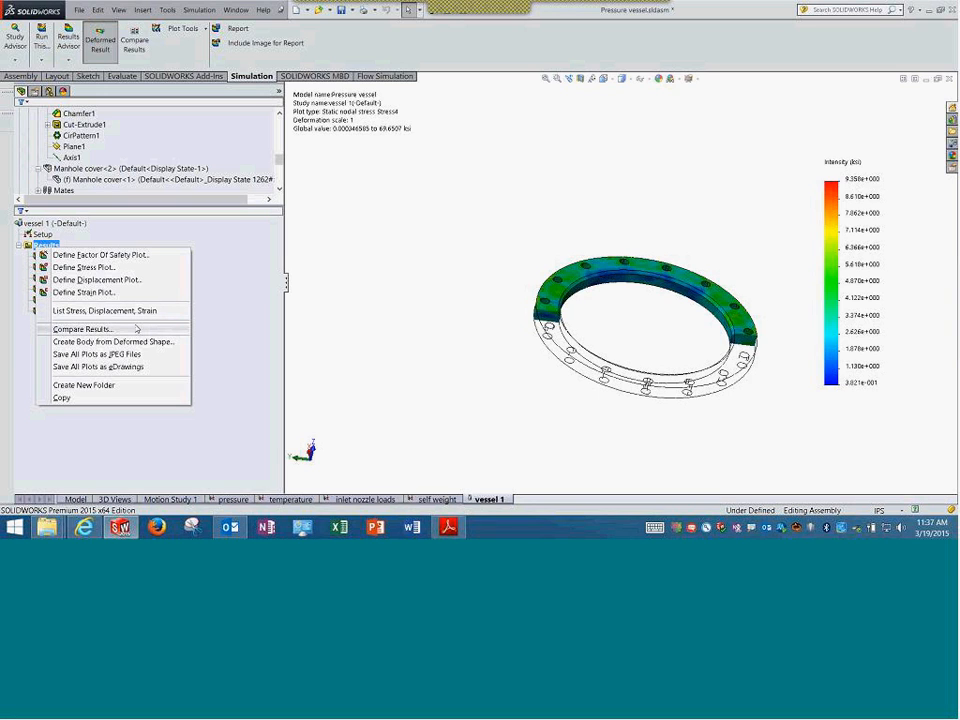
{"action": "left_click", "coordinate": [86, 312]}
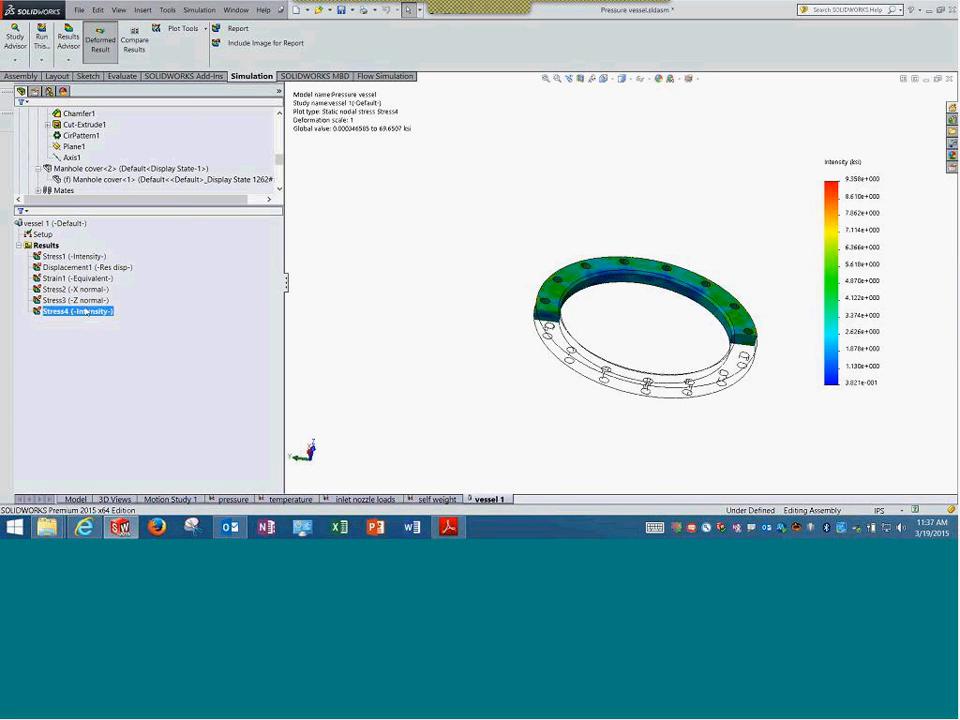
{"action": "right_click", "coordinate": [86, 312]}
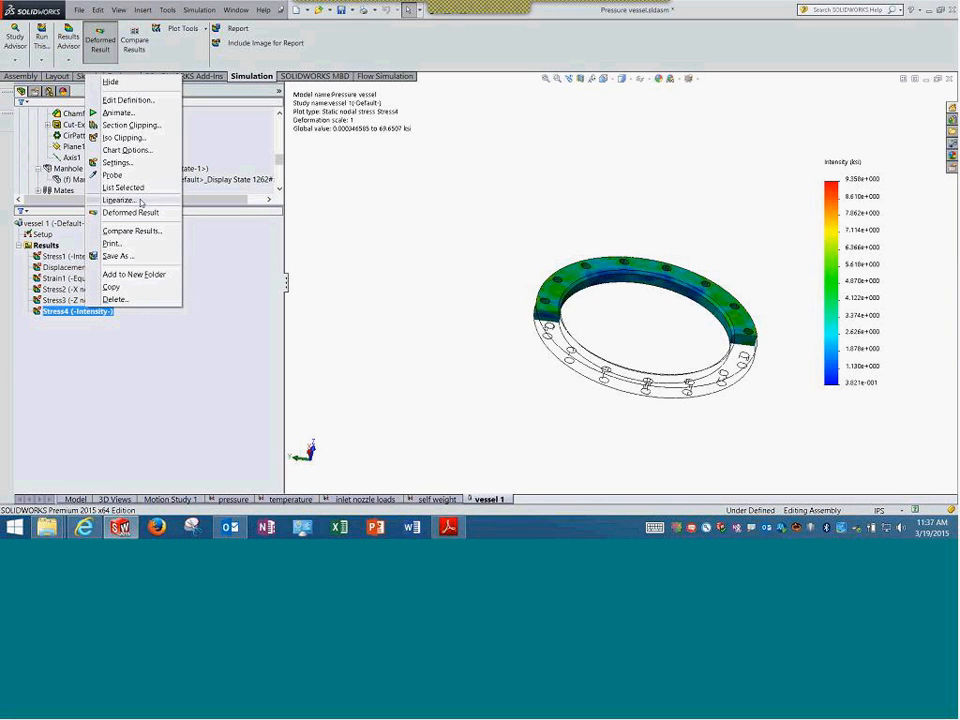
{"action": "left_click", "coordinate": [114, 205]}
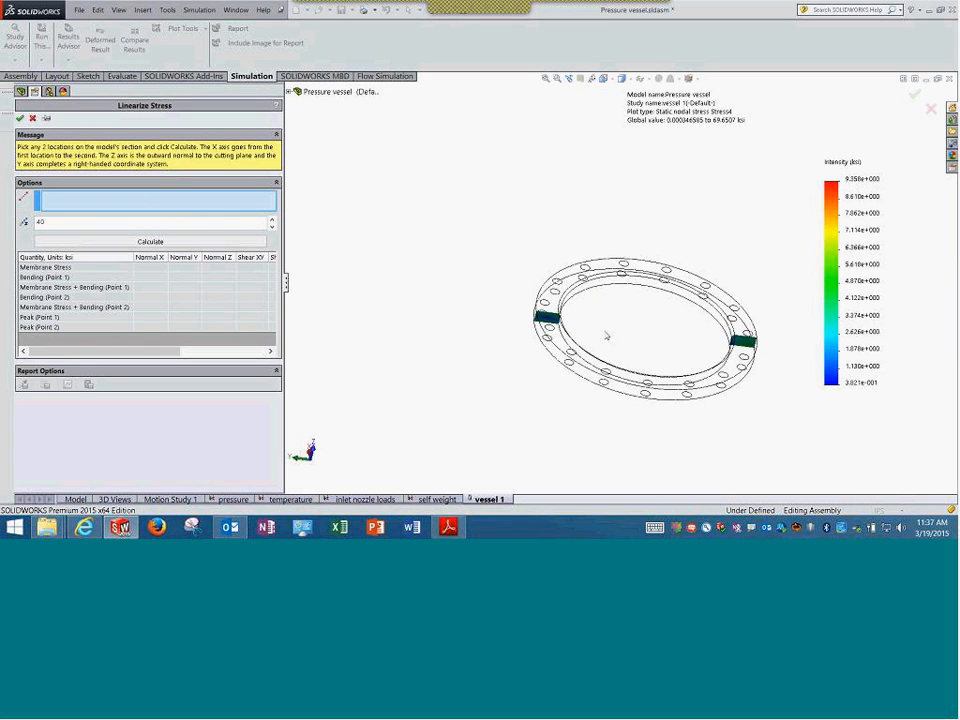
{"action": "middle_click_drag", "start_coordinate": [606, 336], "coordinate": [581, 302]}
{"action": "scroll", "coordinate": [565, 314], "scroll_direction": "down", "scroll_amount": 6}
{"action": "scroll", "coordinate": [565, 308], "scroll_direction": "down", "scroll_amount": 5}
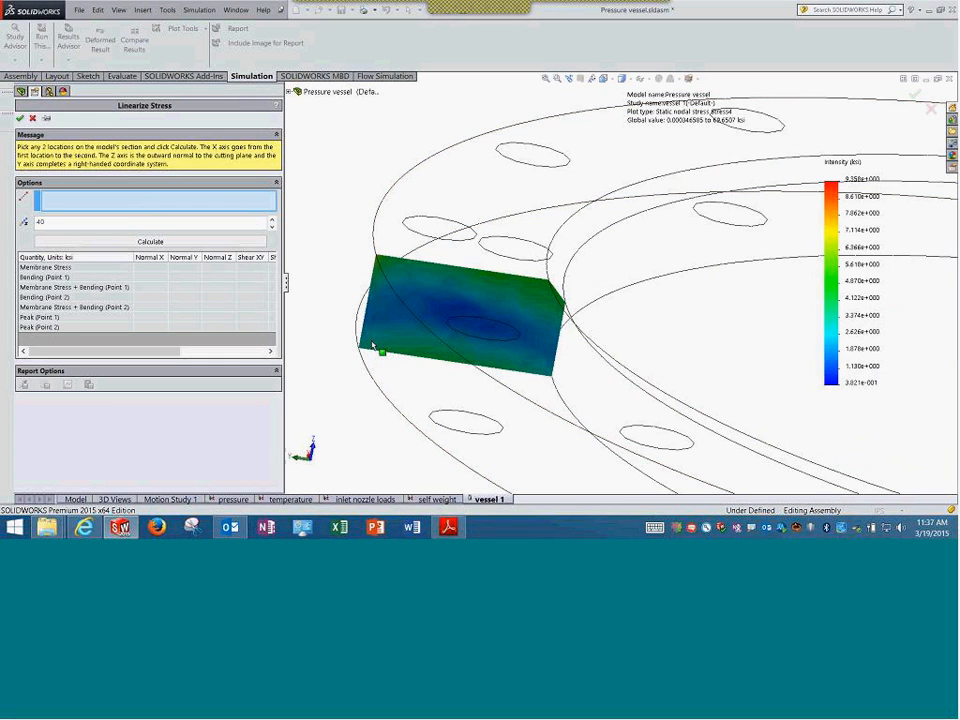
{"action": "left_click", "coordinate": [376, 345]}
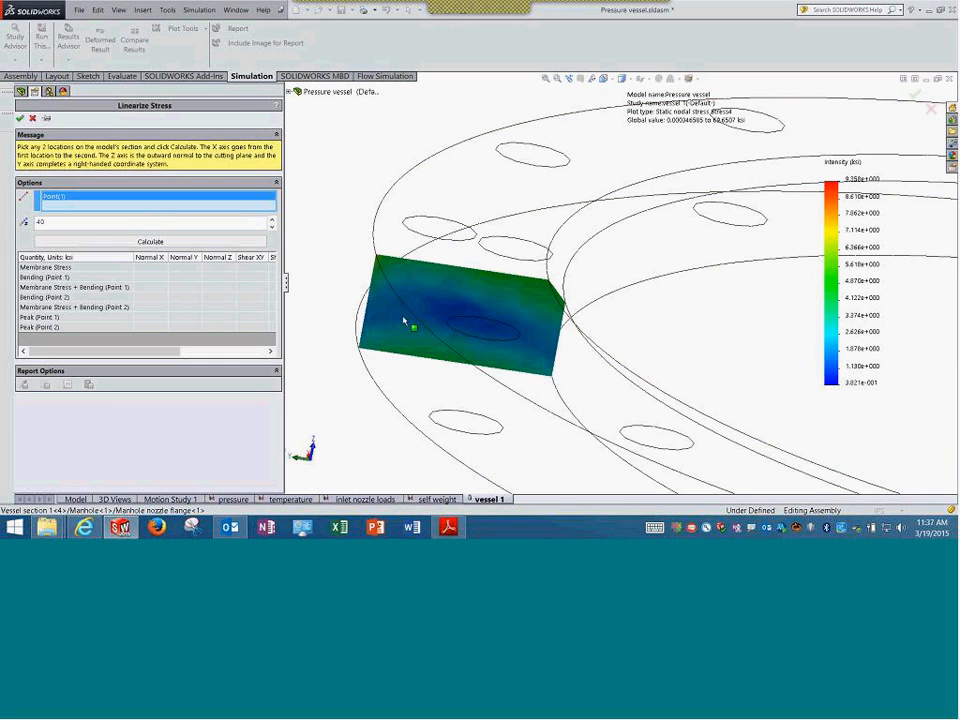
{"action": "left_click", "coordinate": [542, 300]}
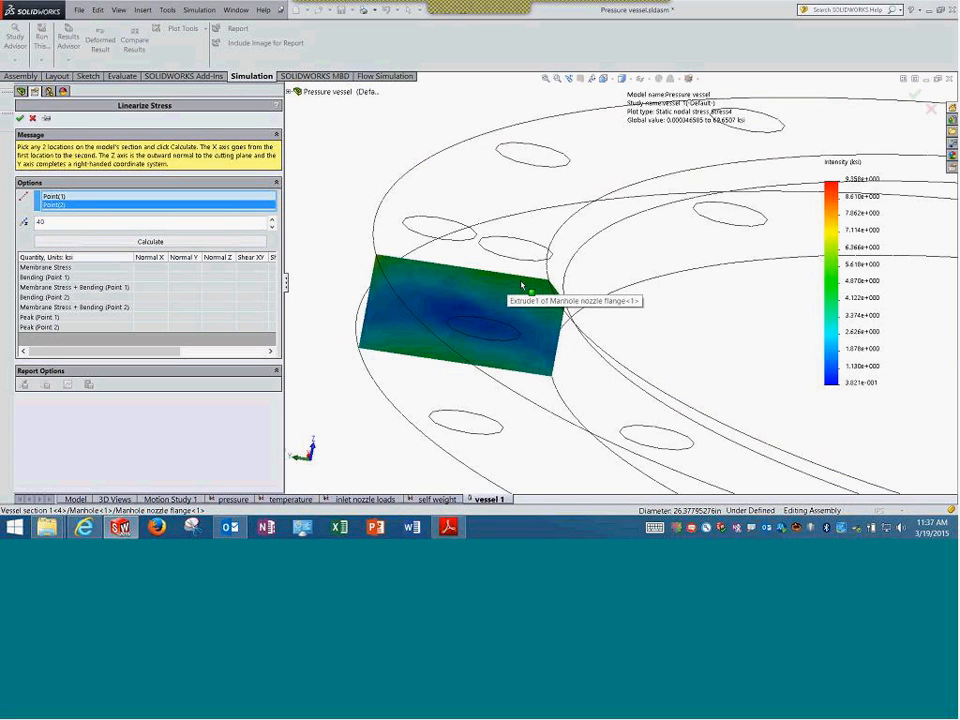
{"action": "left_click", "coordinate": [151, 242]}
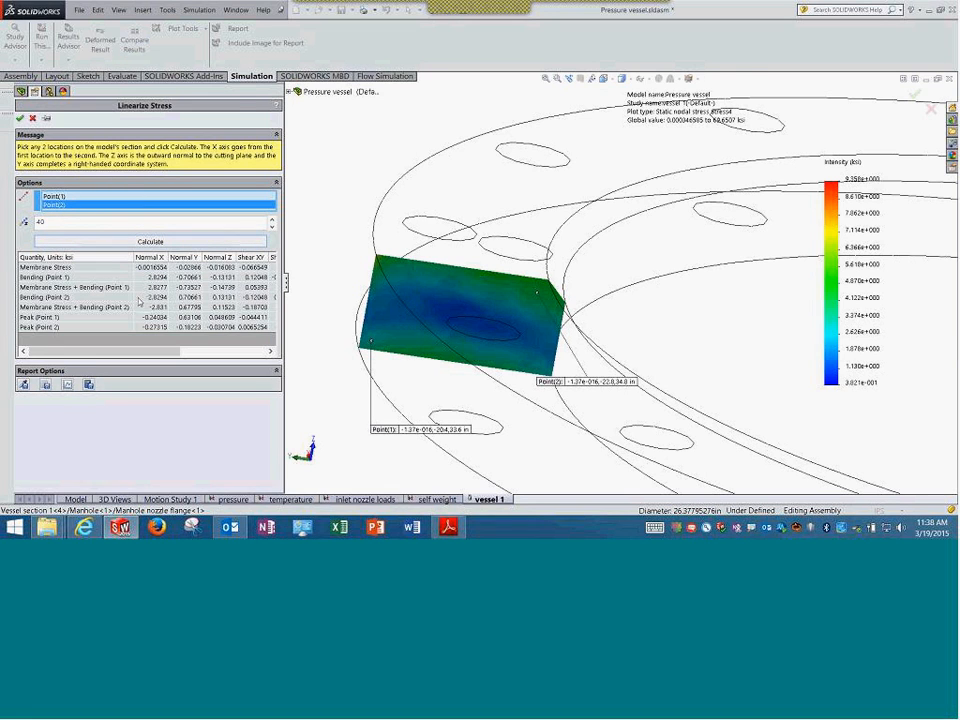
- Widen the linearization results table and review its membrane, bending and peak rows across the component, von Mises and stress intensity columns
{"action": "left_click_drag", "start_coordinate": [285, 285], "coordinate": [413, 283]}
{"action": "left_click_drag", "start_coordinate": [193, 345], "coordinate": [311, 352]}
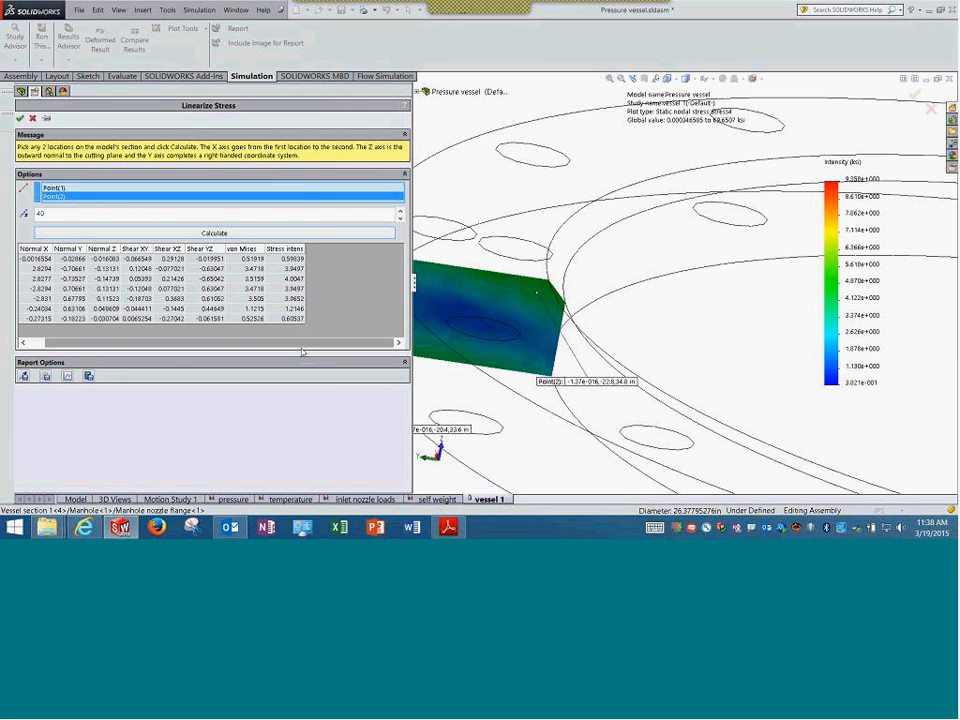
{"action": "left_click_drag", "start_coordinate": [302, 352], "coordinate": [166, 336]}
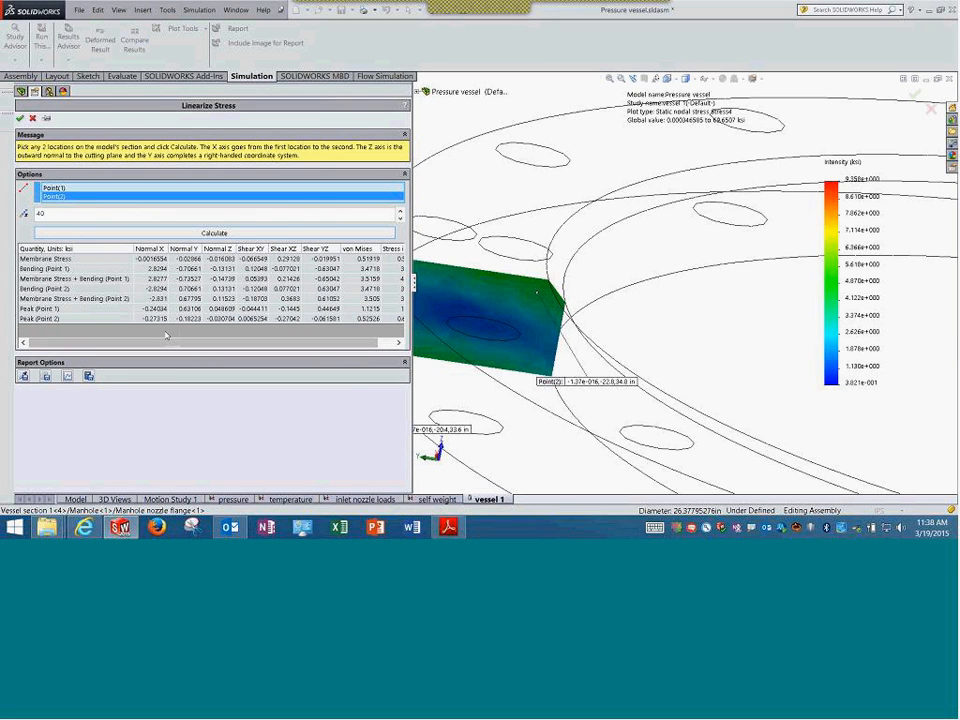
- Plot the linearized stress component graphs and enlarge the Shear YZ graph beside the results table
{"action": "left_click", "coordinate": [68, 377]}
{"action": "left_click_drag", "start_coordinate": [86, 28], "coordinate": [512, 140]}
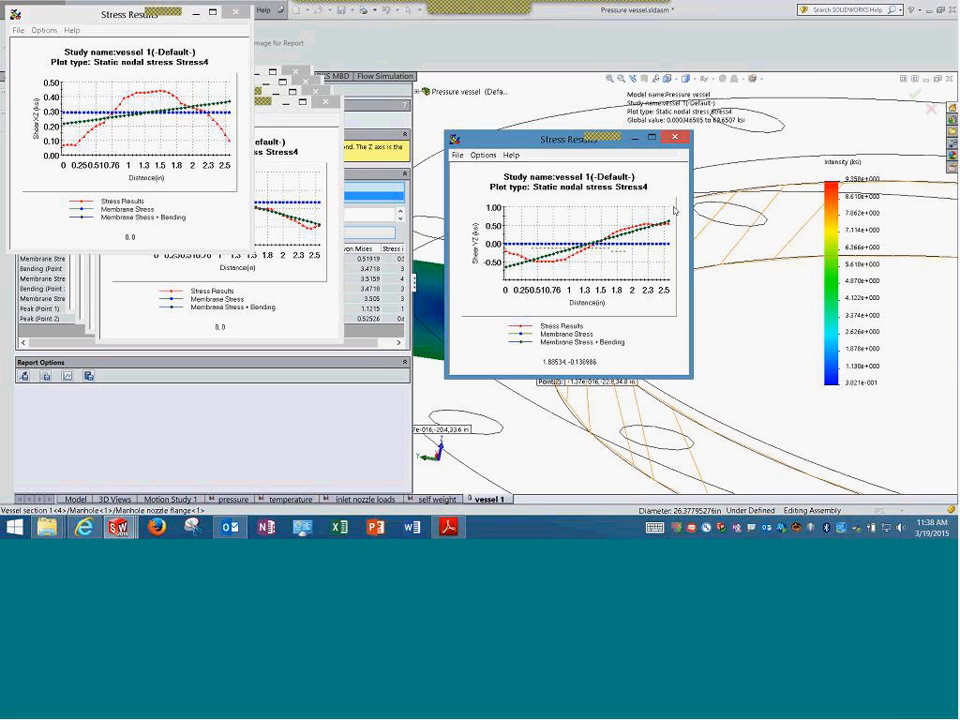
{"action": "left_click_drag", "start_coordinate": [689, 377], "coordinate": [851, 461]}
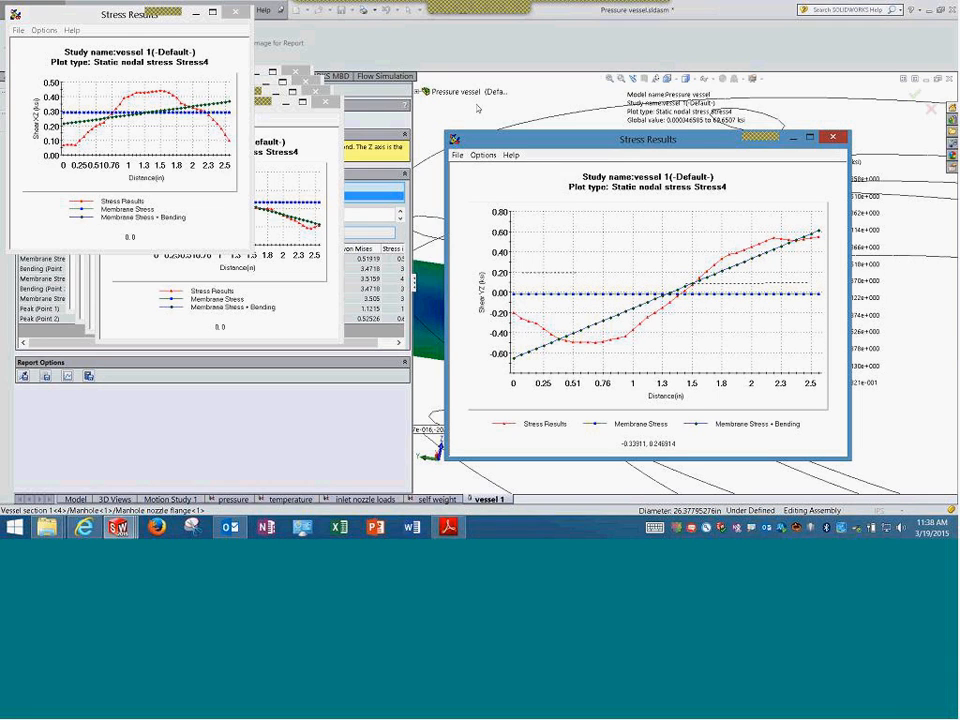
- Review the Shear XZ, Shear XY, Normal Z, Normal Y and Normal X graphs, closing all the stress graph windows
{"action": "left_click", "coordinate": [833, 137]}
{"action": "left_click_drag", "start_coordinate": [113, 16], "coordinate": [242, 141]}
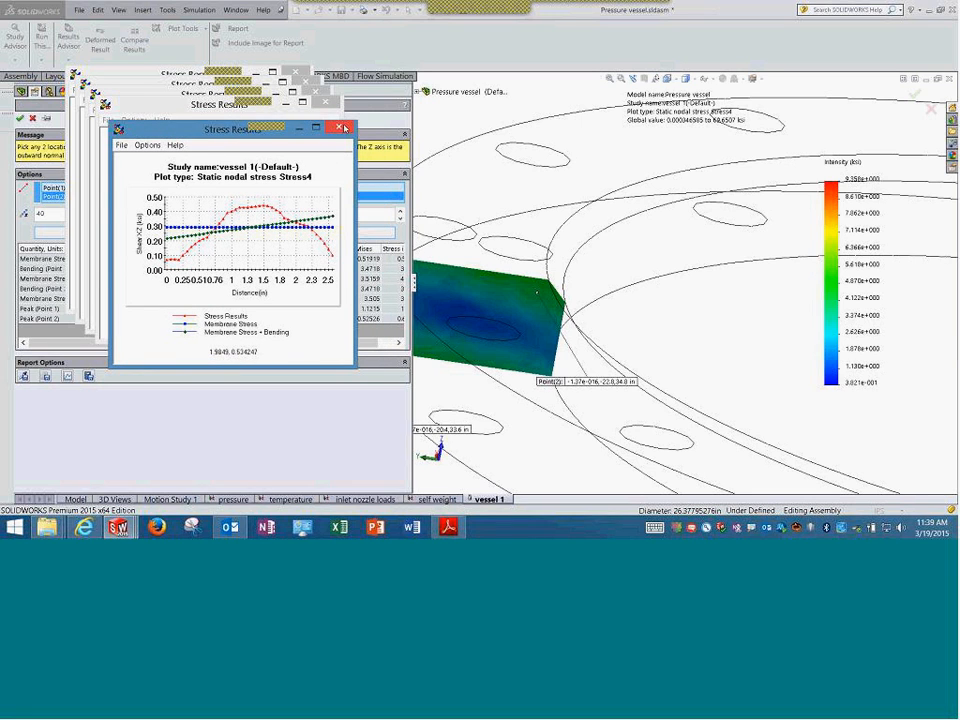
{"action": "left_click_drag", "start_coordinate": [223, 131], "coordinate": [651, 183]}
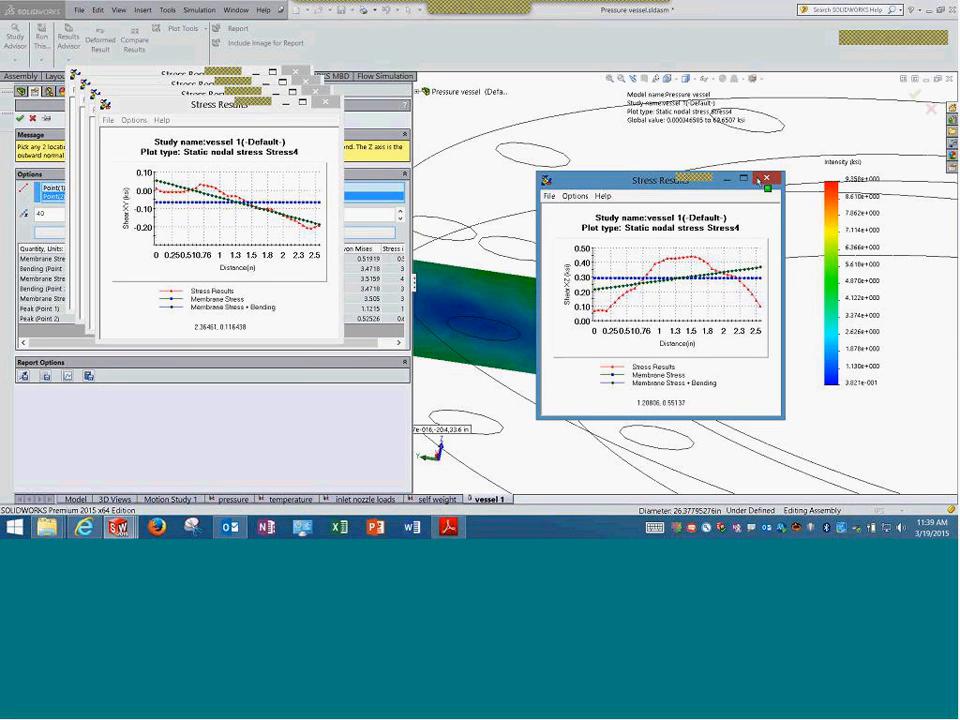
{"action": "left_click", "coordinate": [767, 180]}
{"action": "left_click", "coordinate": [325, 102]}
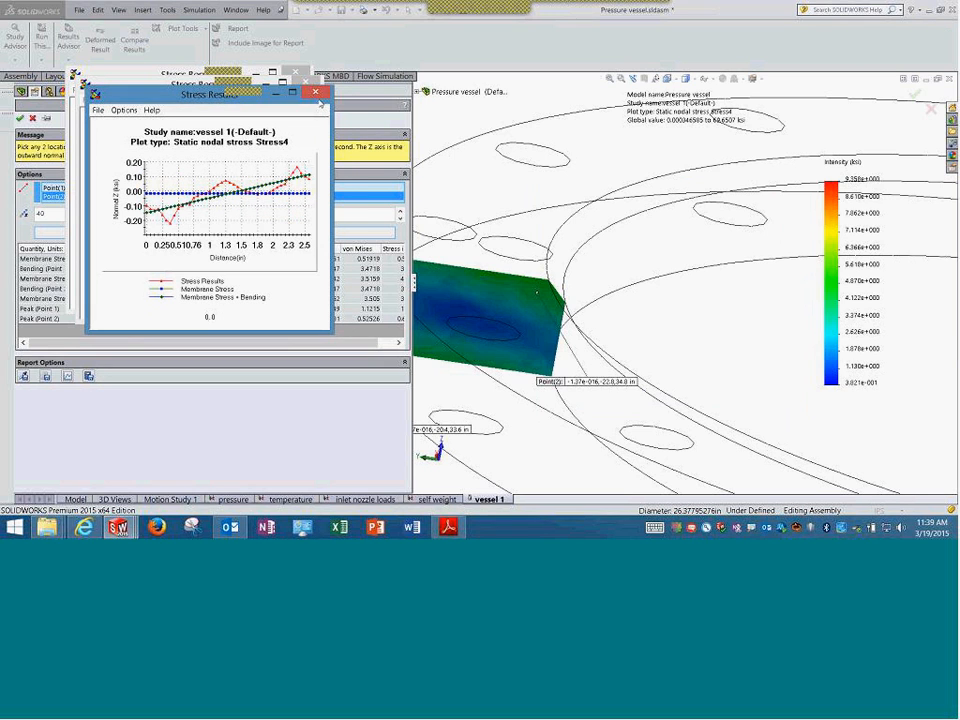
{"action": "left_click", "coordinate": [315, 94]}
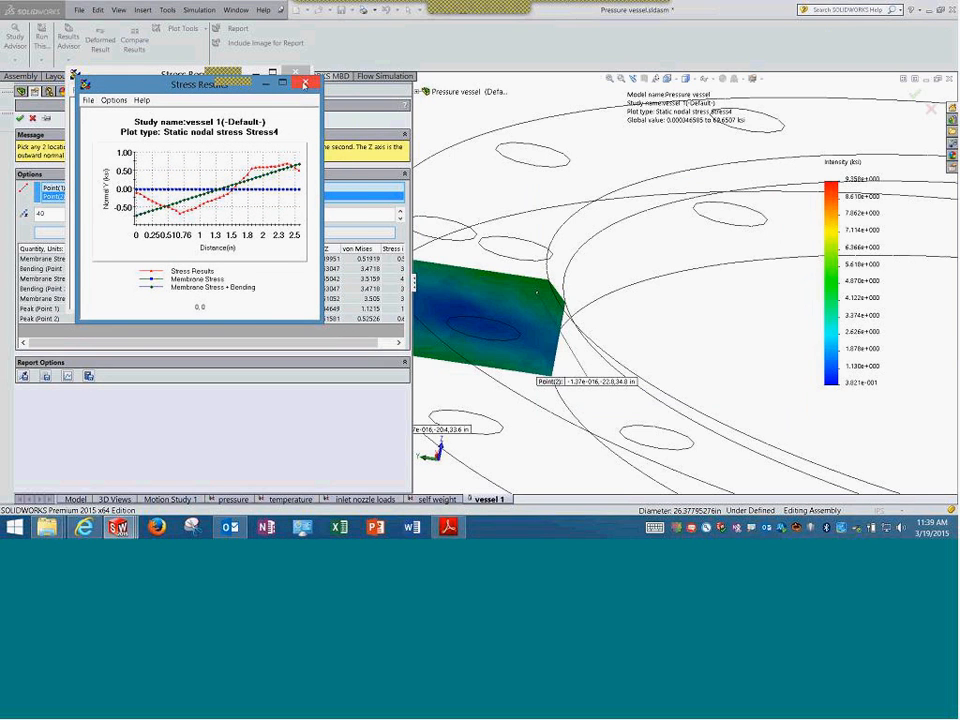
{"action": "left_click", "coordinate": [304, 84]}
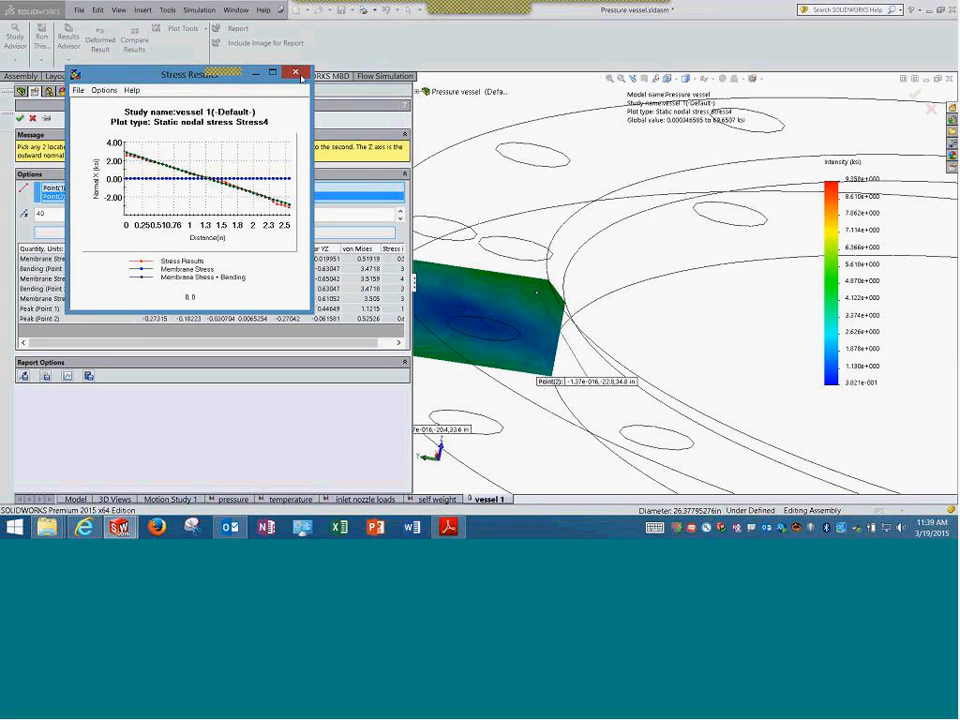
{"action": "left_click", "coordinate": [295, 73]}
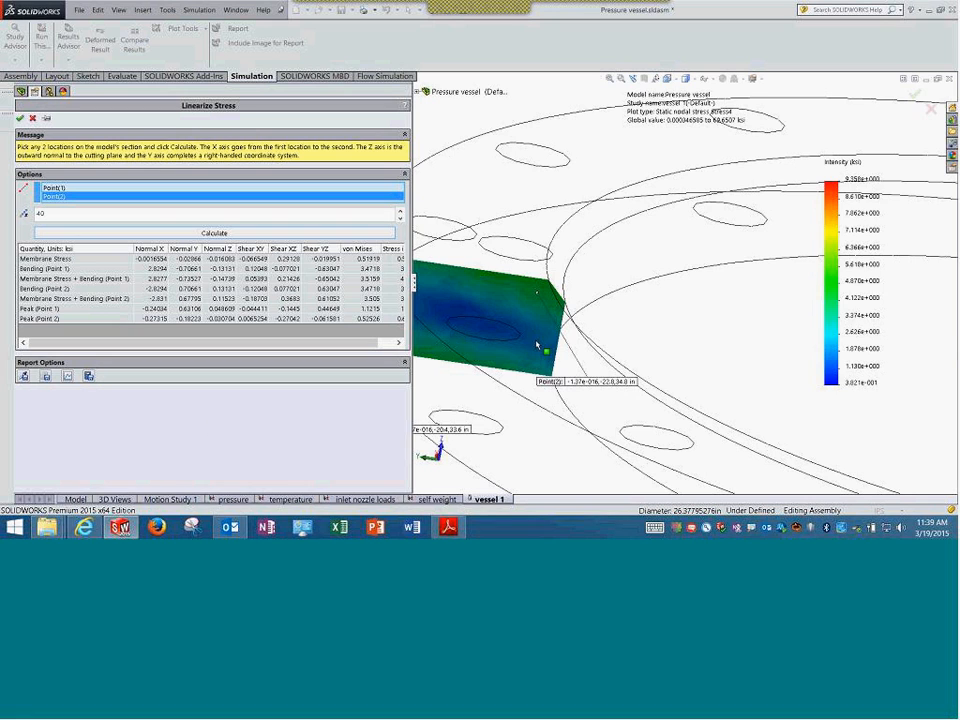
- Exit the stress linearization without saving, restore the narrower study tree and fit the sectioned flange in view
{"action": "scroll", "coordinate": [537, 345], "scroll_direction": "up", "scroll_amount": 1}
{"action": "scroll", "coordinate": [537, 345], "scroll_direction": "up", "scroll_amount": 2}
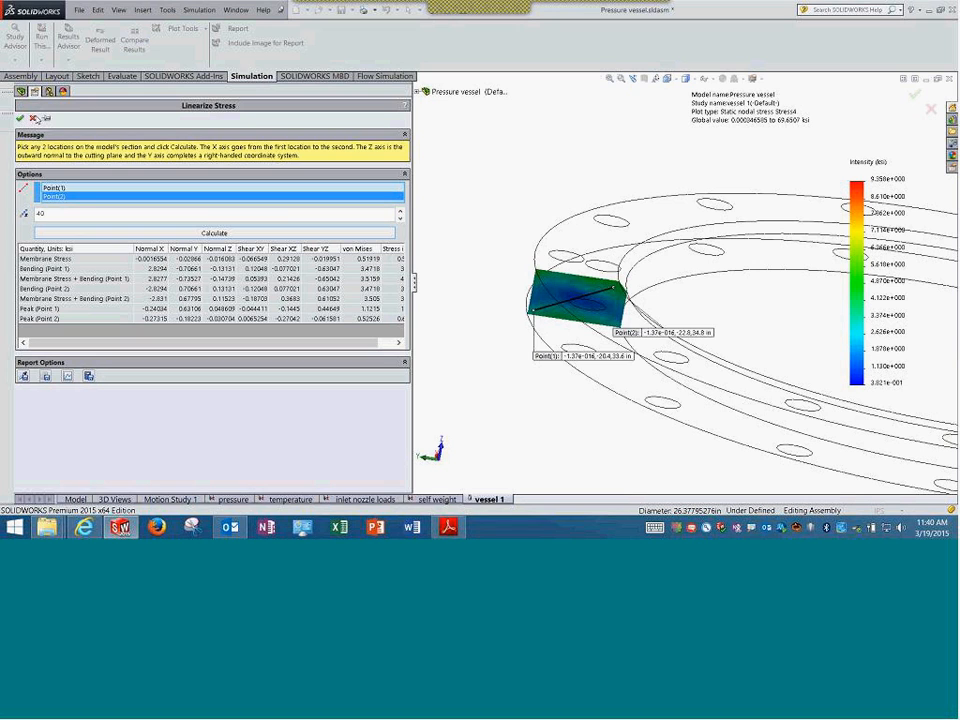
{"action": "left_click", "coordinate": [33, 118]}
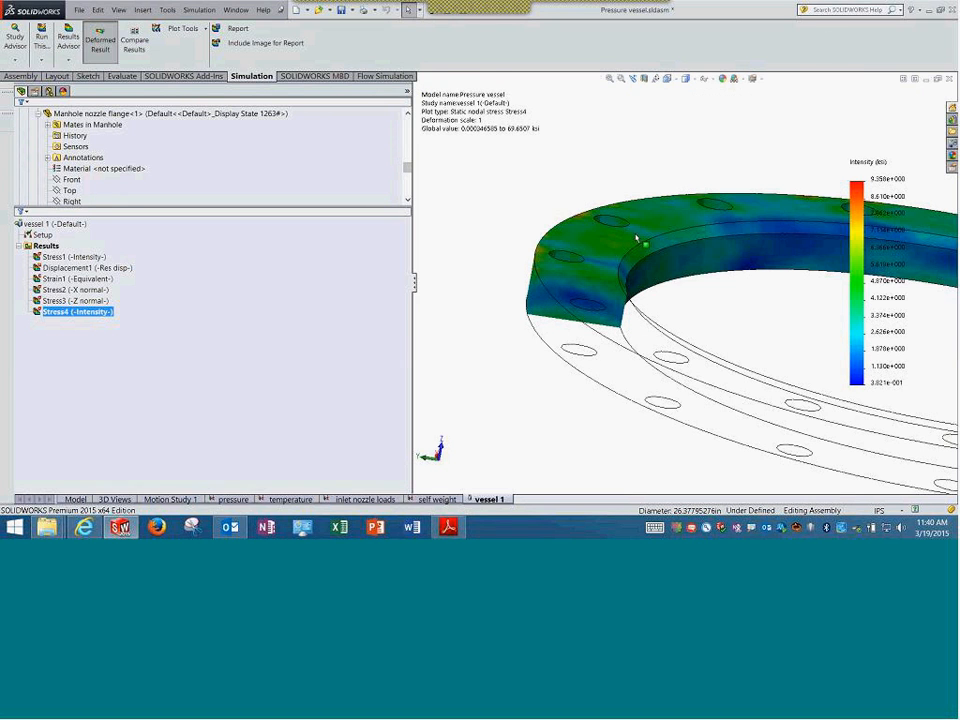
{"action": "left_click", "coordinate": [609, 80]}
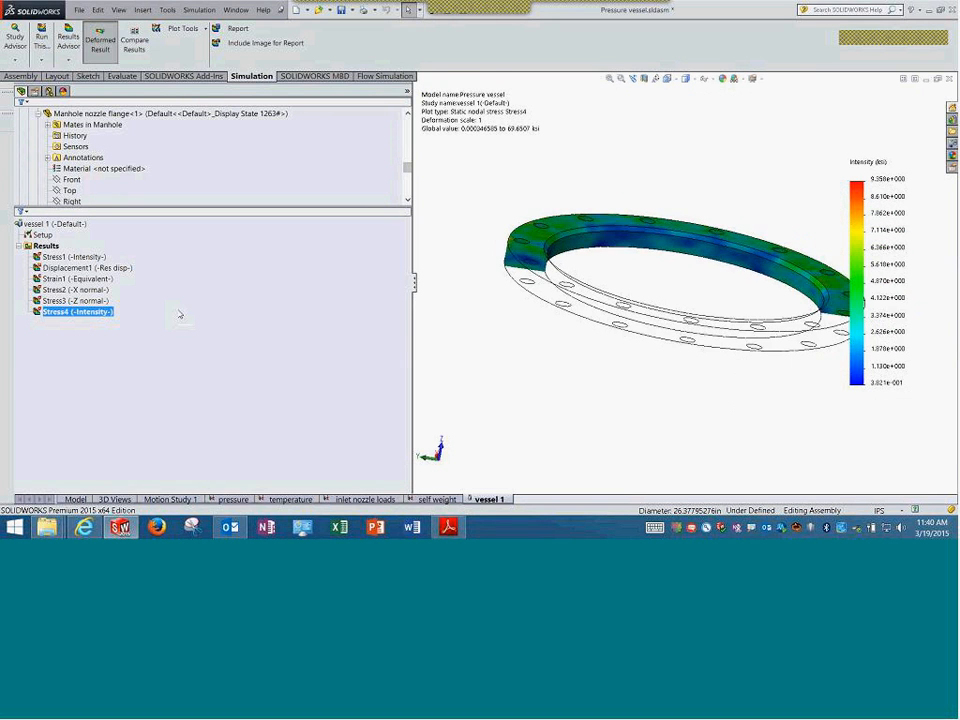
{"action": "left_click_drag", "start_coordinate": [414, 291], "coordinate": [188, 318]}
{"action": "left_click", "coordinate": [494, 80]}
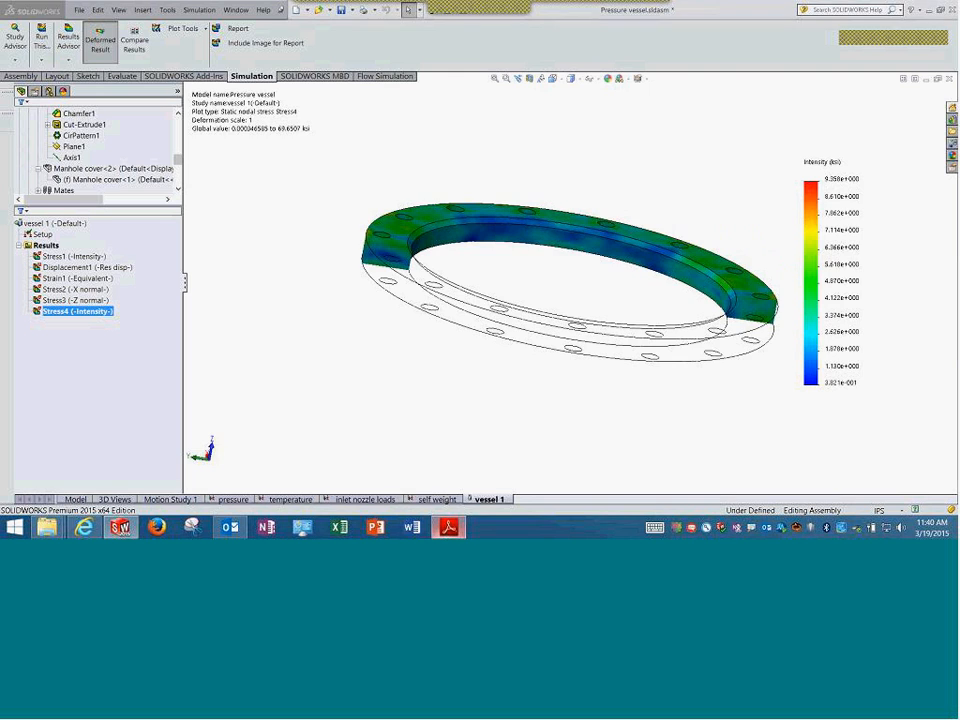
- Switch to the training manual in Adobe Reader and browse to step 11, Plot stress graphs, of the pressure vessel lesson
{"action": "left_click", "coordinate": [448, 527]}
{"action": "scroll", "coordinate": [482, 305], "scroll_direction": "down", "scroll_amount": 5}
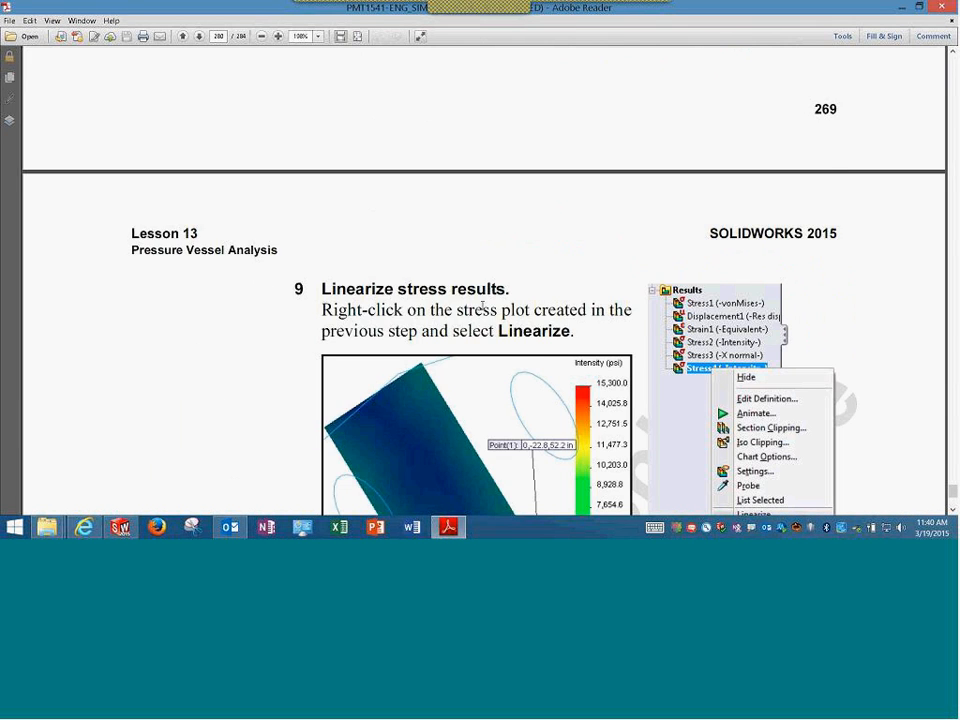
{"action": "scroll", "coordinate": [482, 309], "scroll_direction": "down", "scroll_amount": 20}
{"action": "scroll", "coordinate": [508, 296], "scroll_direction": "up", "scroll_amount": 5}
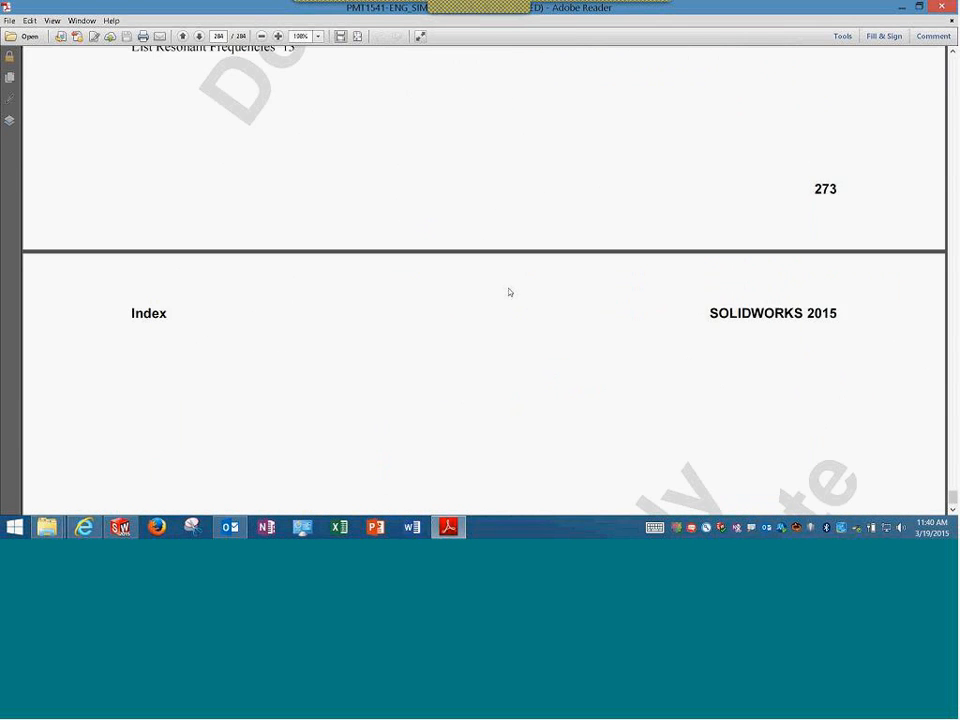
{"action": "scroll", "coordinate": [509, 292], "scroll_direction": "up", "scroll_amount": 10}
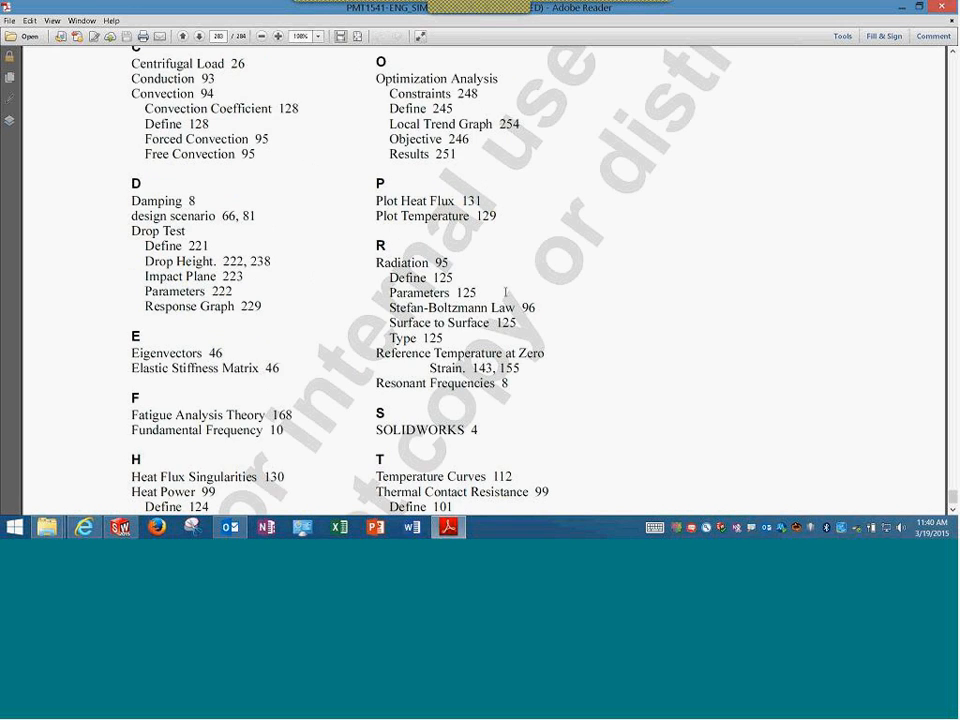
{"action": "scroll", "coordinate": [505, 292], "scroll_direction": "up", "scroll_amount": 10}
{"action": "scroll", "coordinate": [506, 292], "scroll_direction": "up", "scroll_amount": 10}
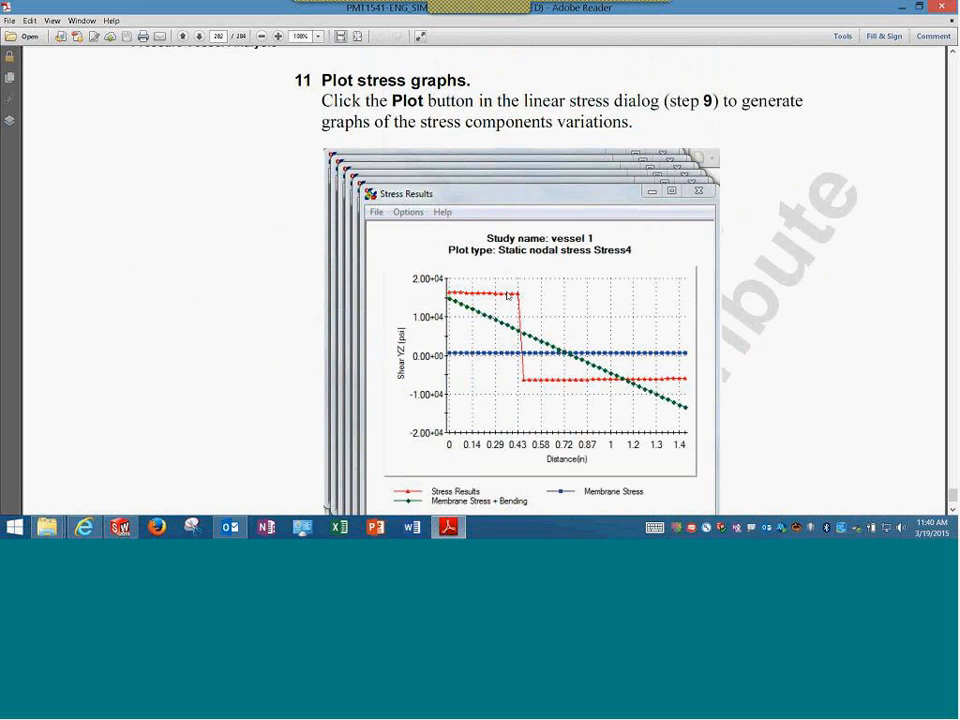